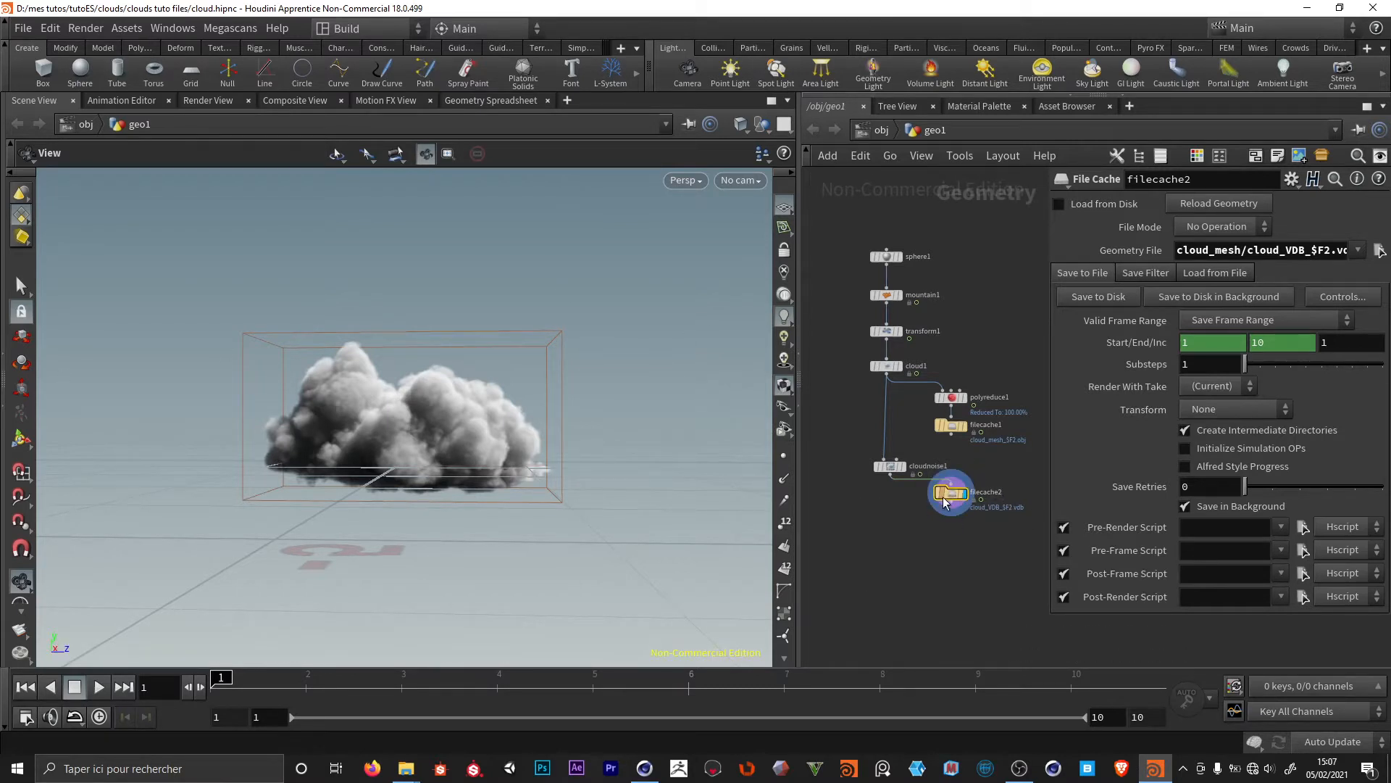
# - Switch the filecache2 node to load from disk and scrub through frames 1 to 10 to review the cloud variations
pyautogui.moveTo(948, 497)
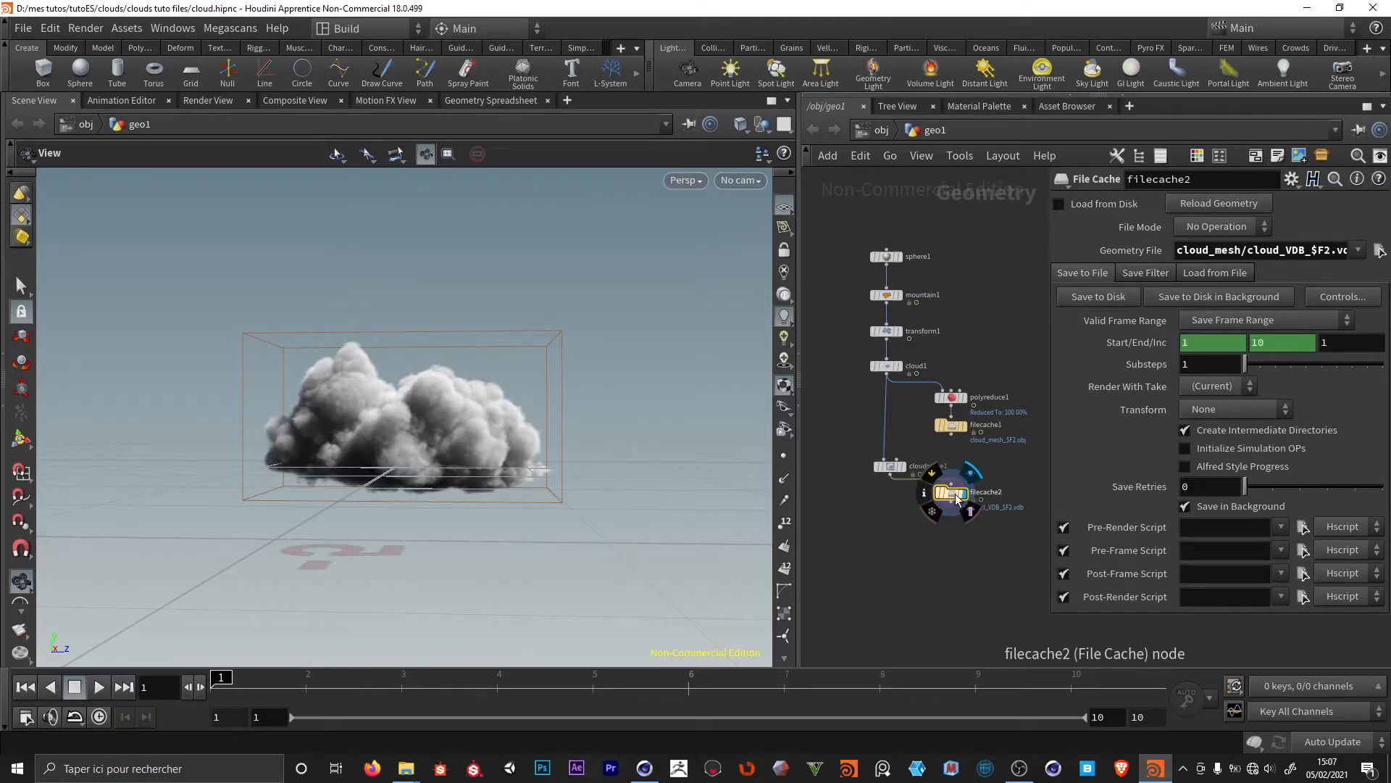
pyautogui.click(1059, 205)
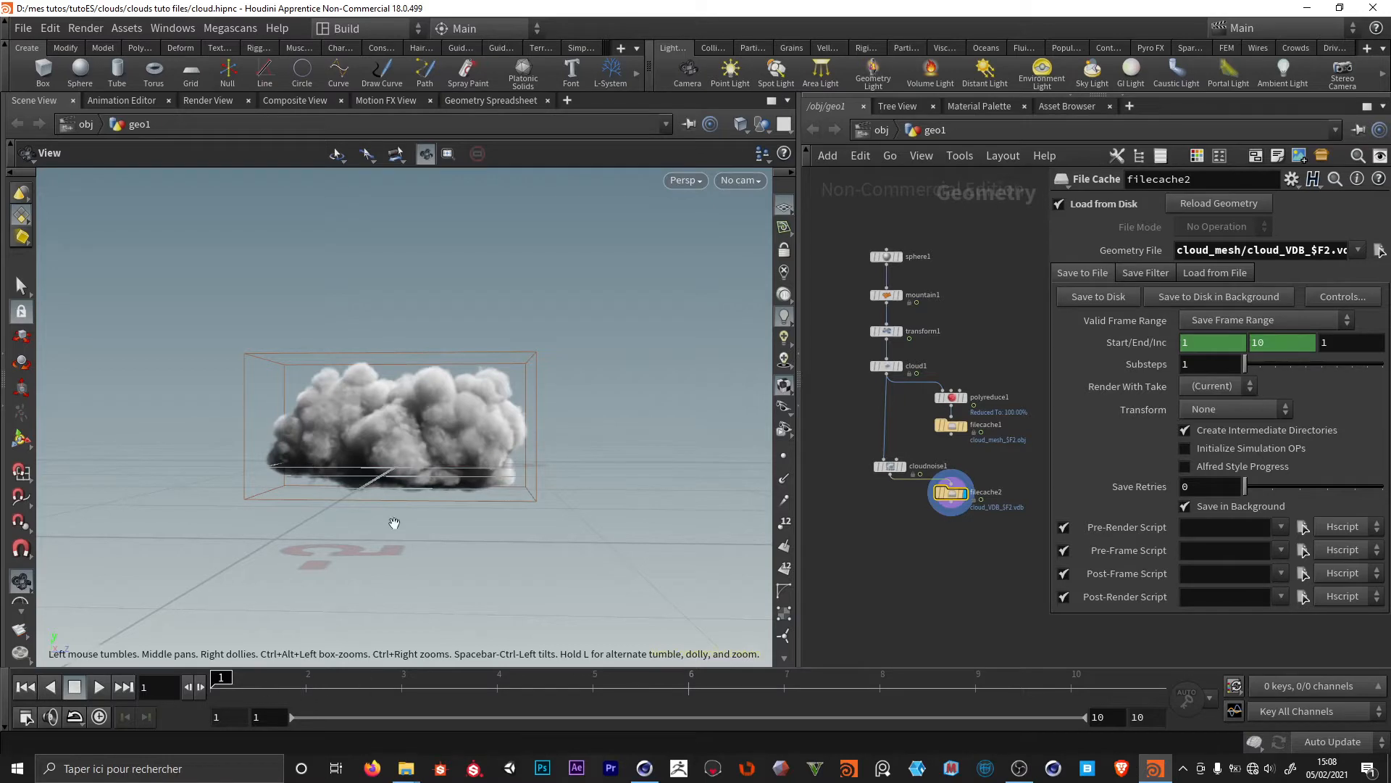
pyautogui.moveTo(302, 688); pyautogui.dragTo(1319, 712)
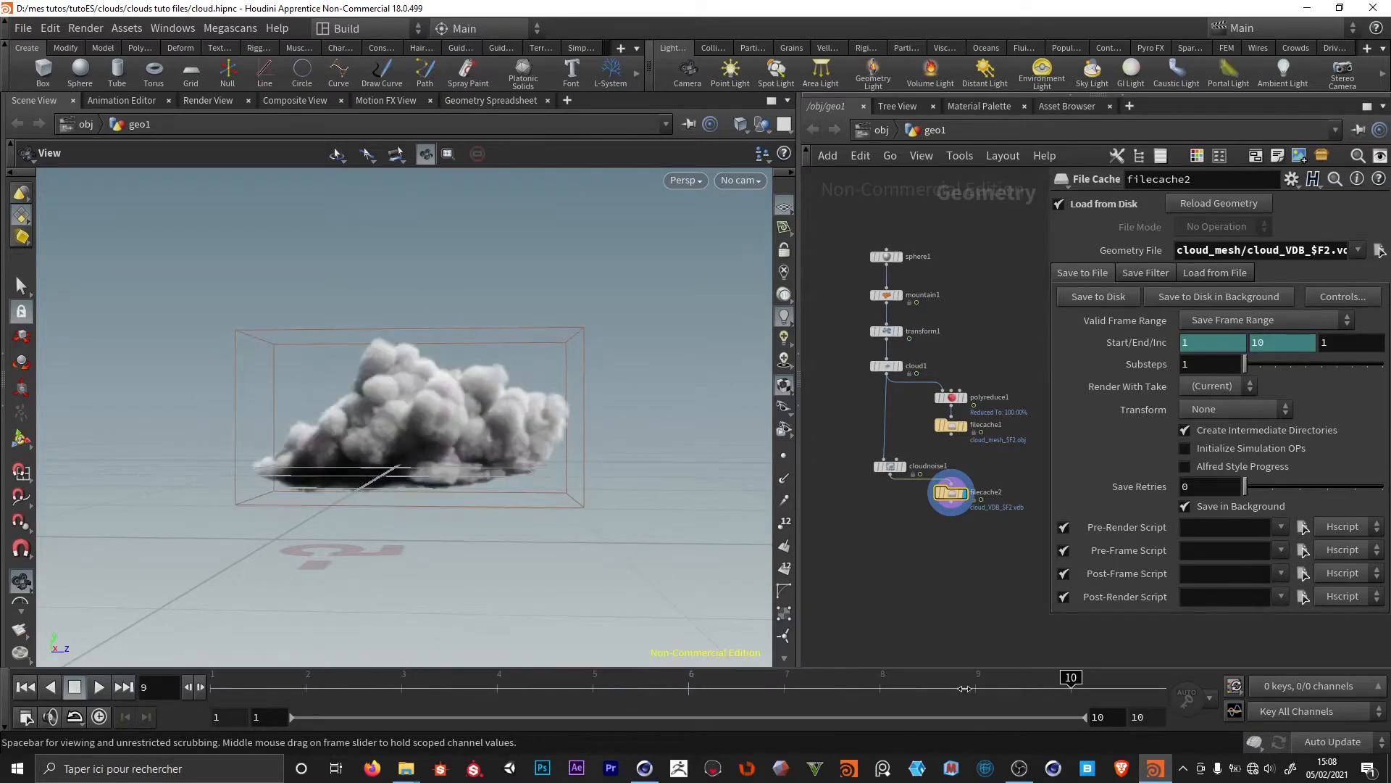
pyautogui.moveTo(964, 688); pyautogui.dragTo(385, 682)
pyautogui.moveTo(489, 680); pyautogui.dragTo(907, 715)
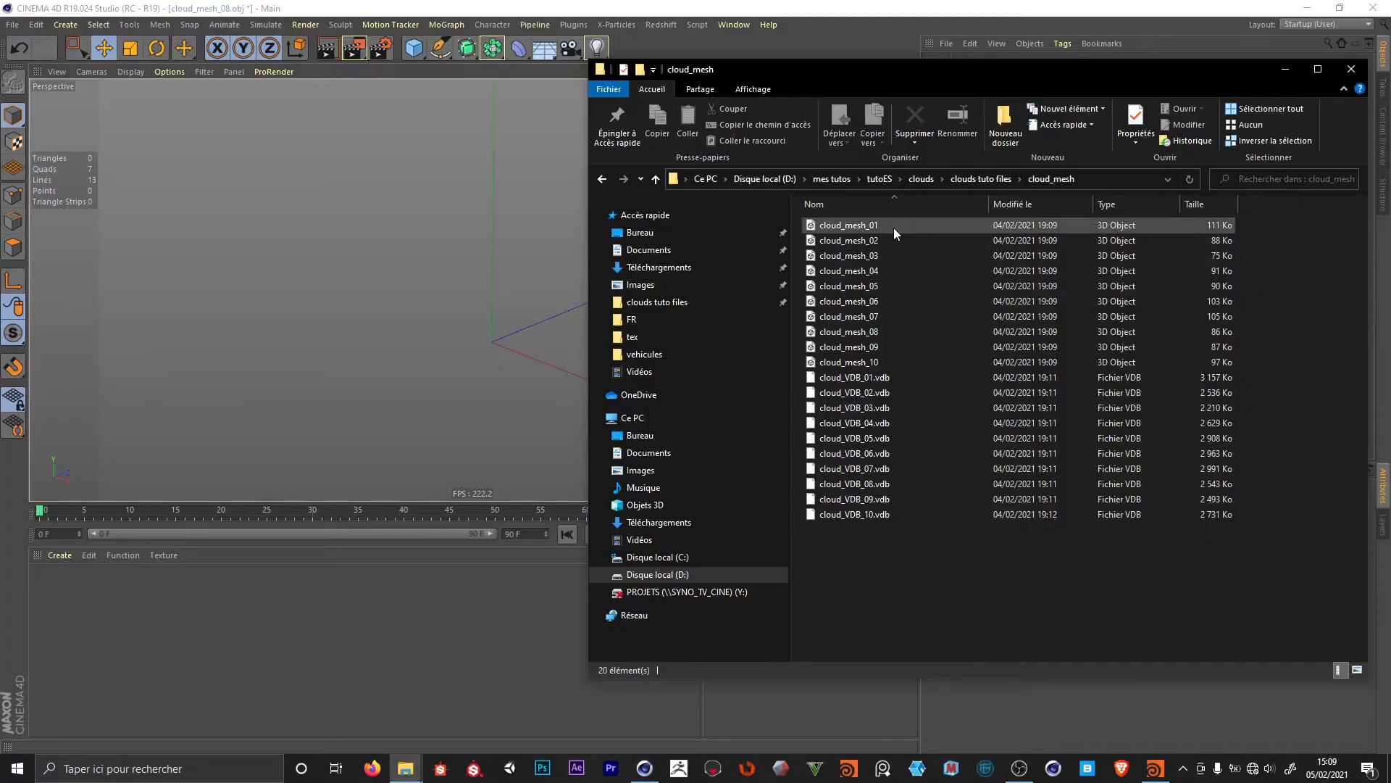
# - Switch to File Explorer and review the cloud_mesh and cloud_VDB files numbered 01 to 10 in the cloud_mesh folder
pyautogui.click(893, 226)
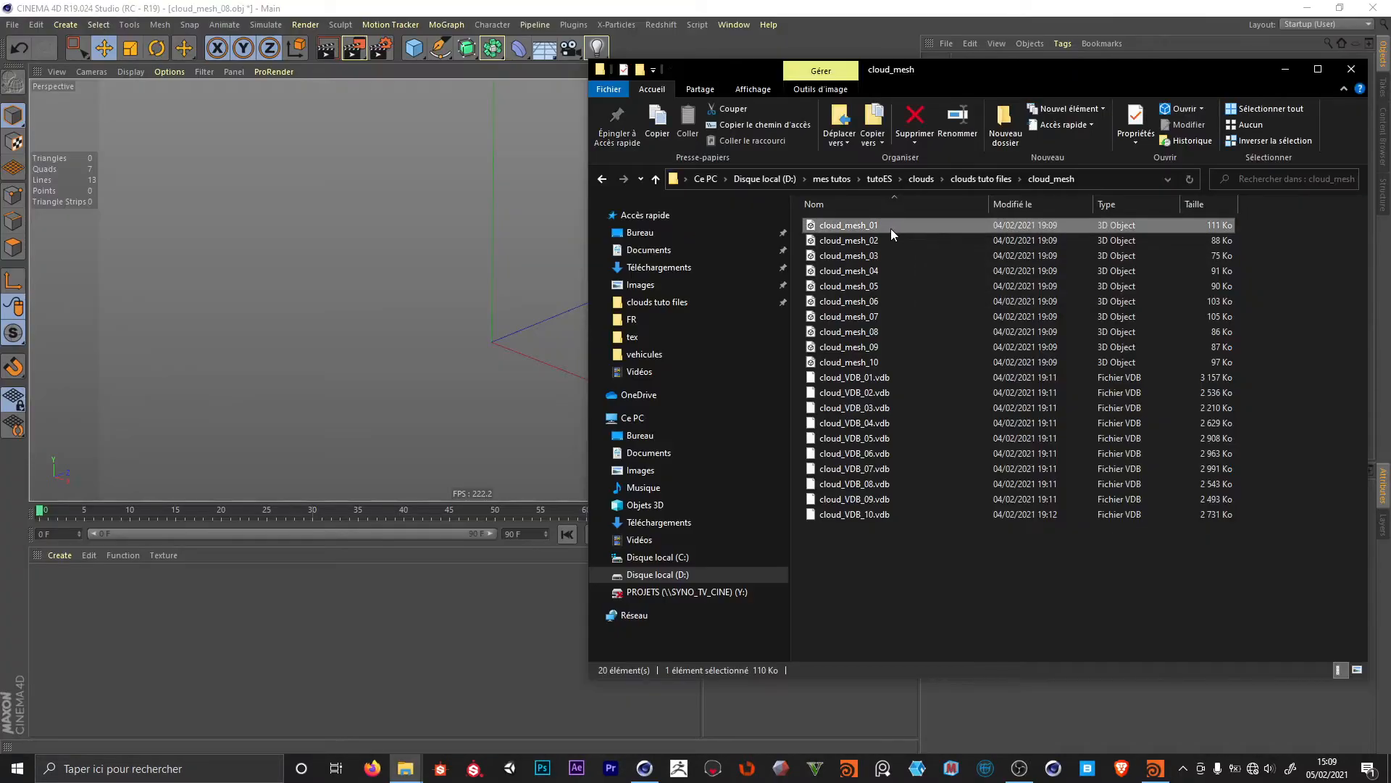
pyautogui.keyDown('shift'); pyautogui.click(867, 362); pyautogui.keyUp('shift')
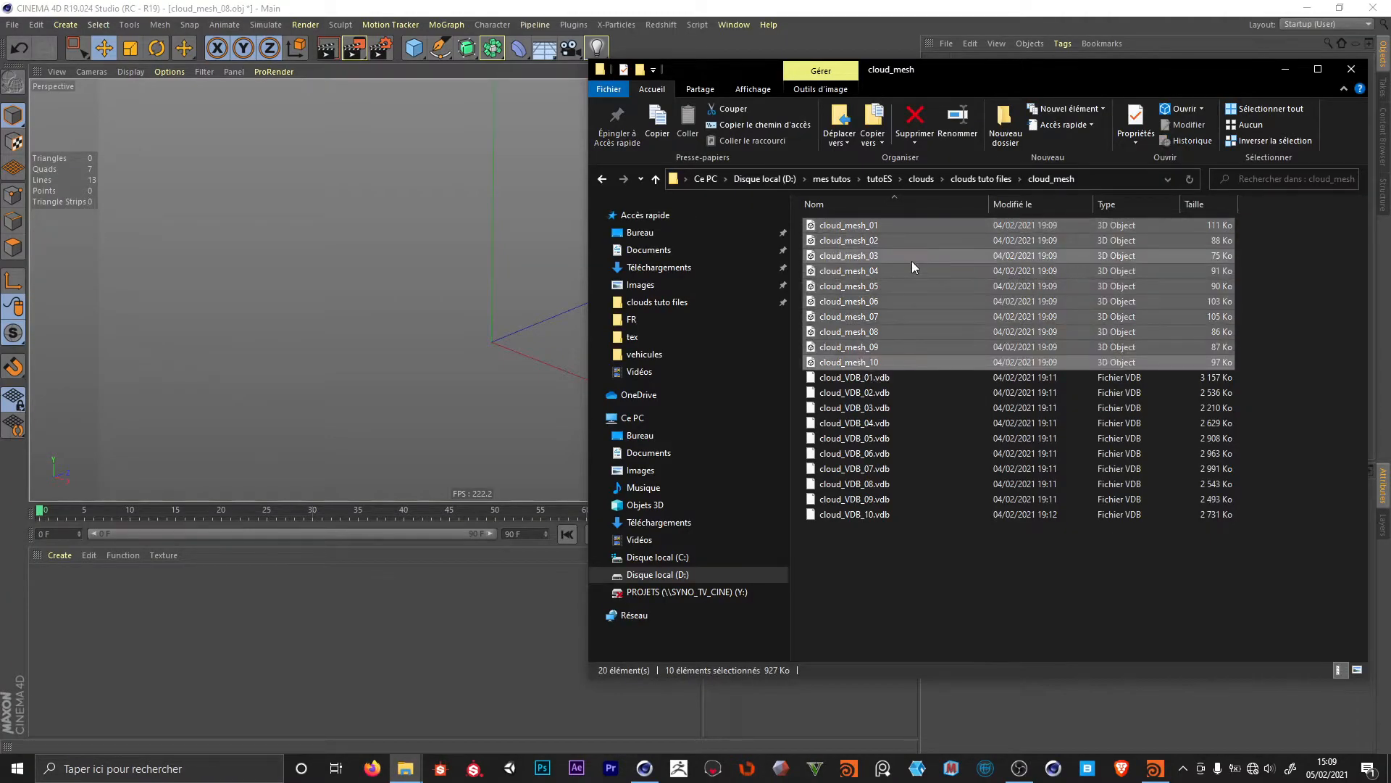
pyautogui.click(873, 376)
pyautogui.keyDown('shift'); pyautogui.click(868, 514); pyautogui.keyUp('shift')
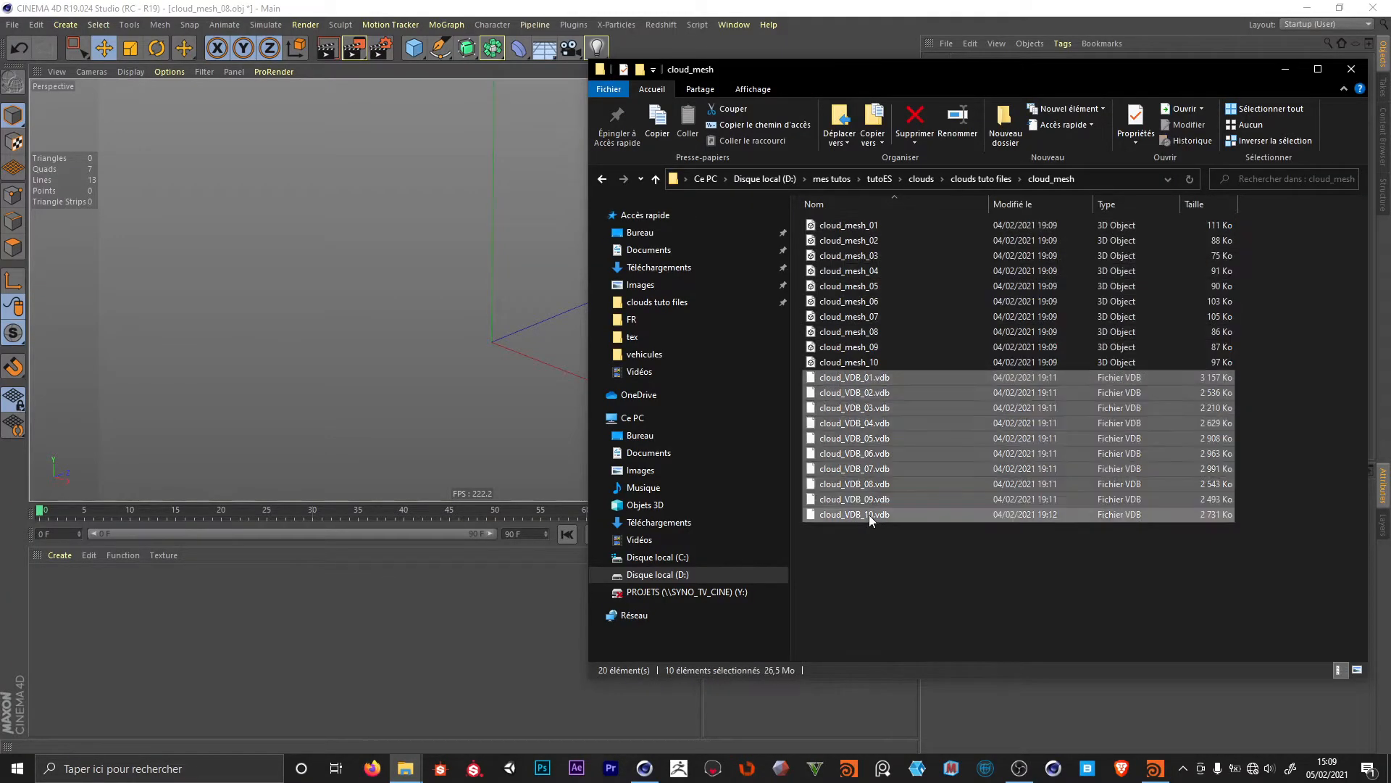
pyautogui.click(898, 578)
# - Open the cloud_mesh_08 object file in Cinema 4D under the same name and frame the imported cloud
pyautogui.click(871, 334)
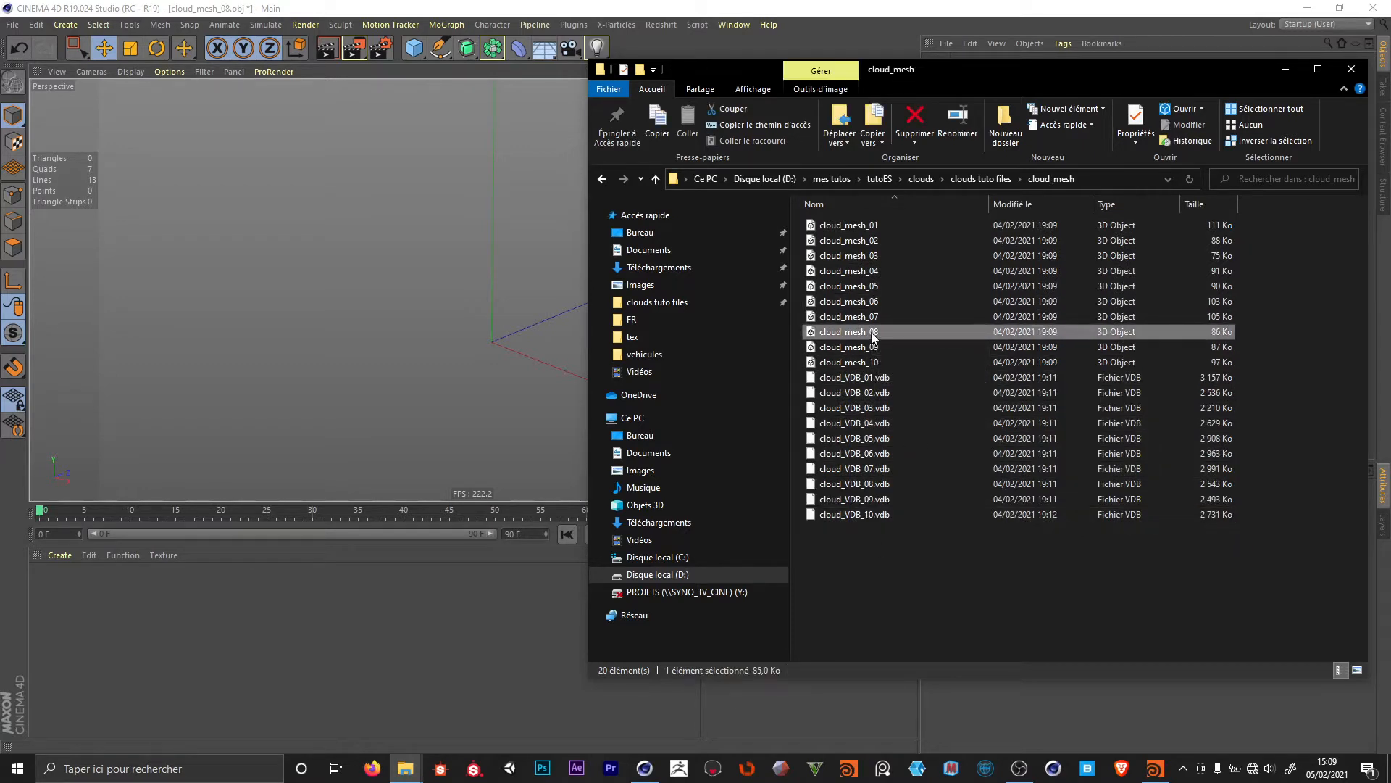
pyautogui.moveTo(873, 337); pyautogui.dragTo(487, 248)
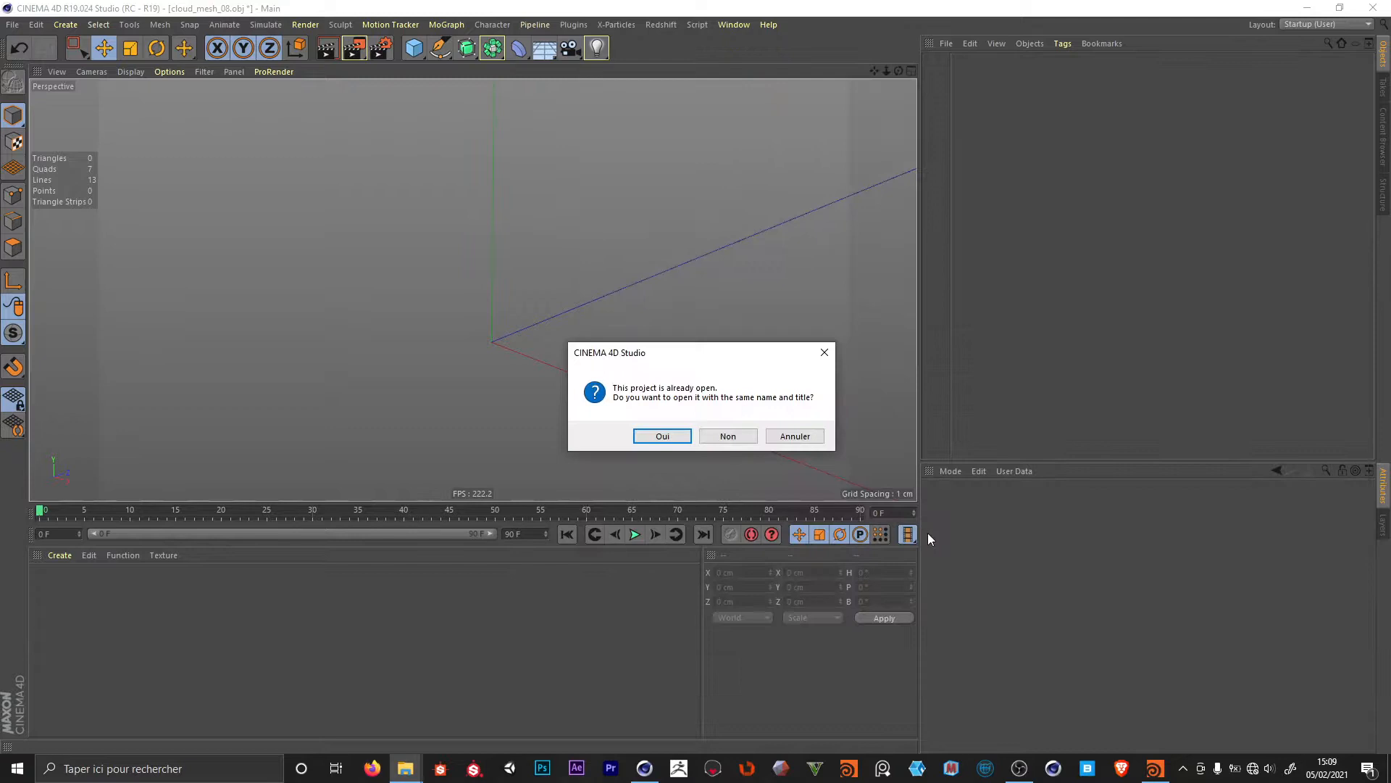
pyautogui.click(662, 436)
pyautogui.click(635, 594)
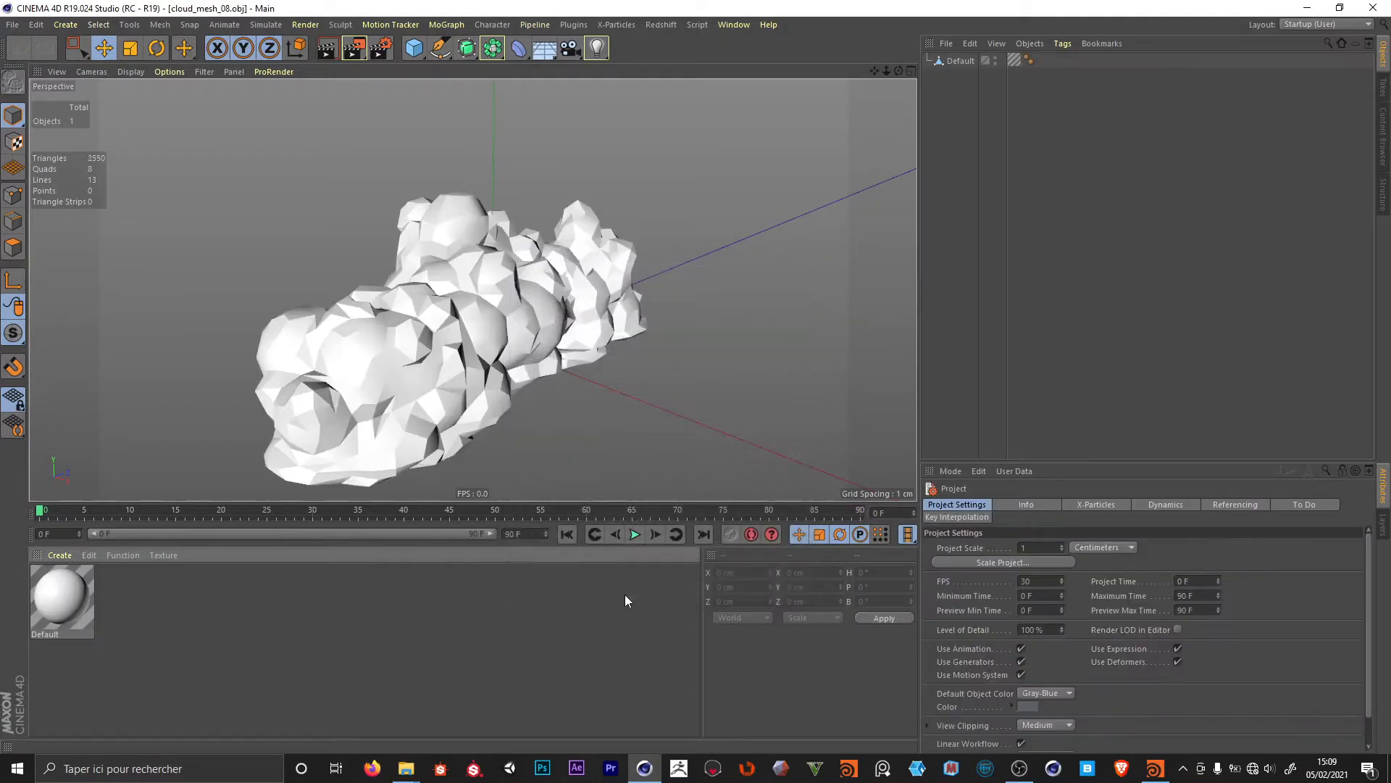
pyautogui.press('h')
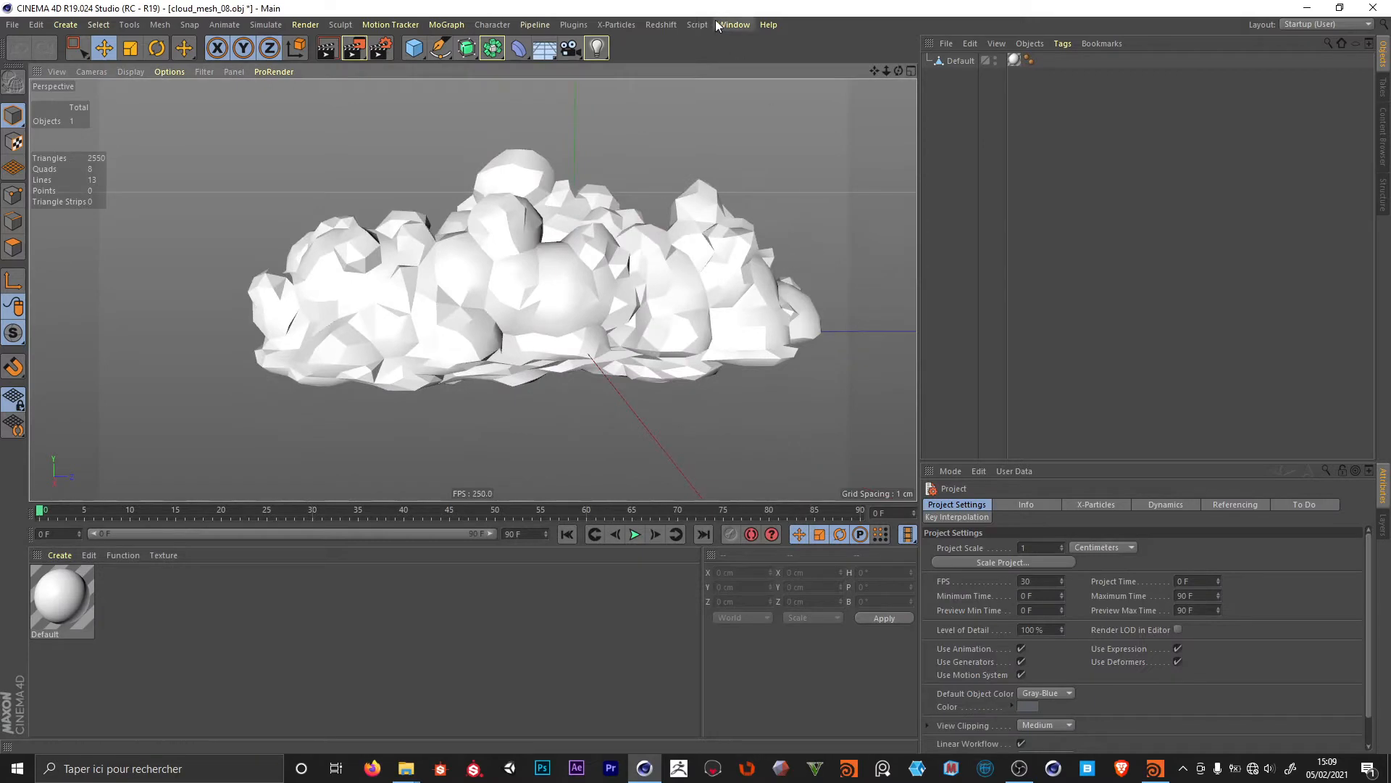
# - Add a Redshift Volume object and load the cloud_VDB_08.vdb file into it
pyautogui.click(659, 25)
pyautogui.moveTo(710, 45)
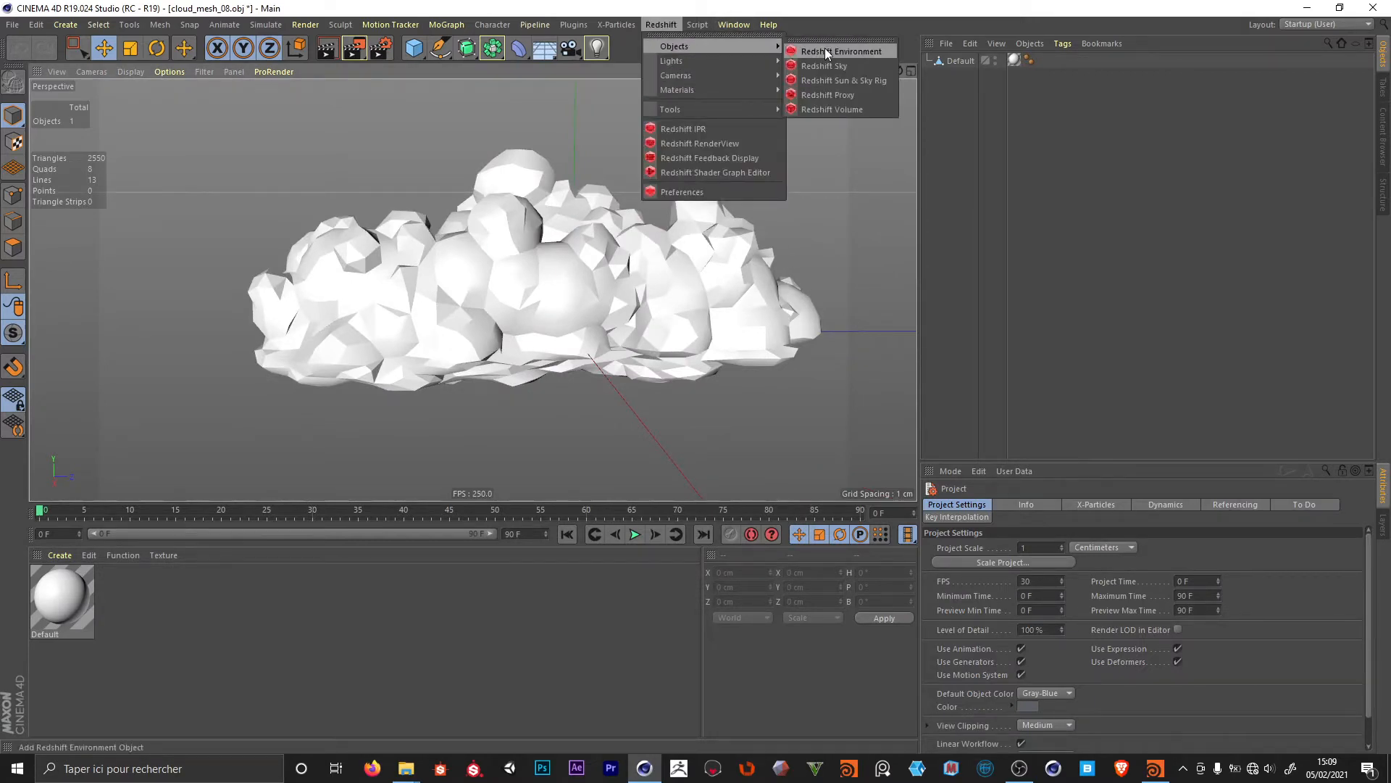
pyautogui.click(841, 110)
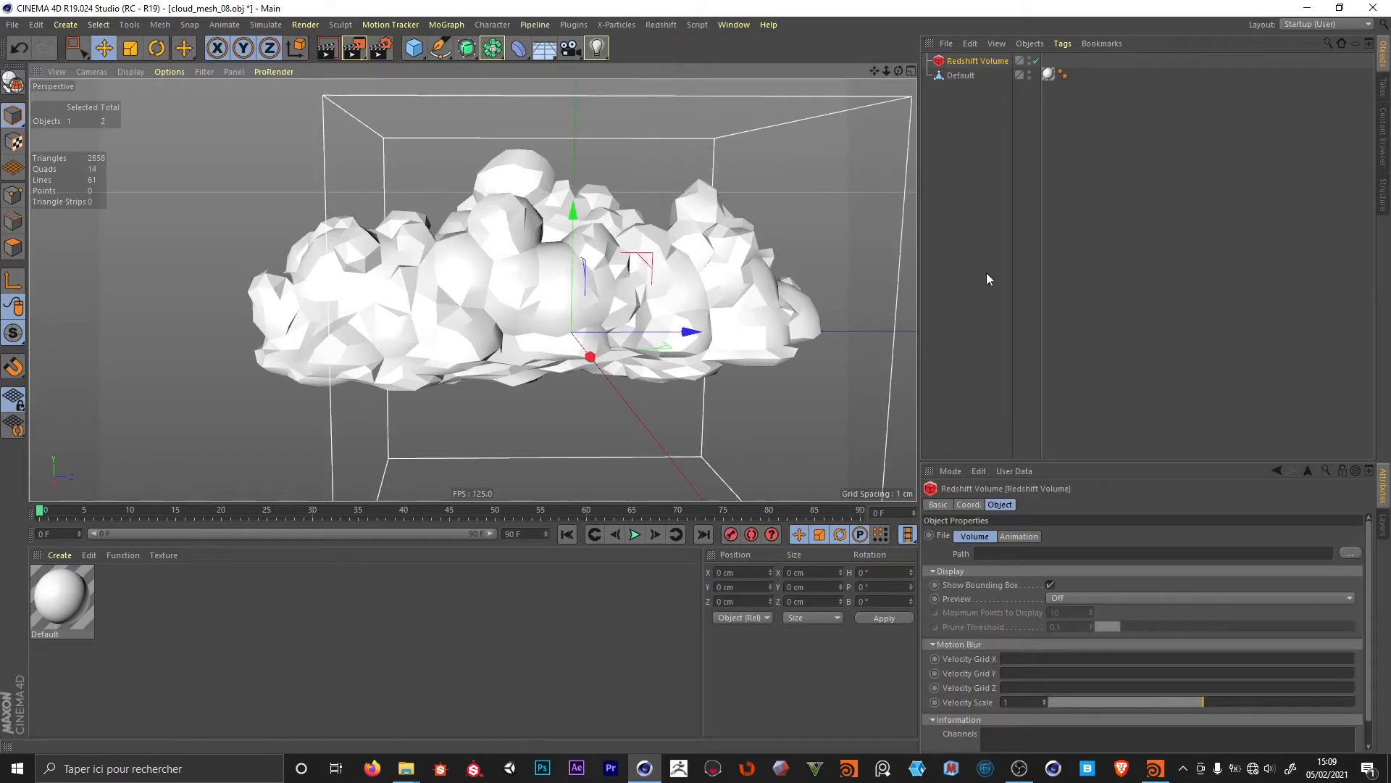
pyautogui.click(1349, 553)
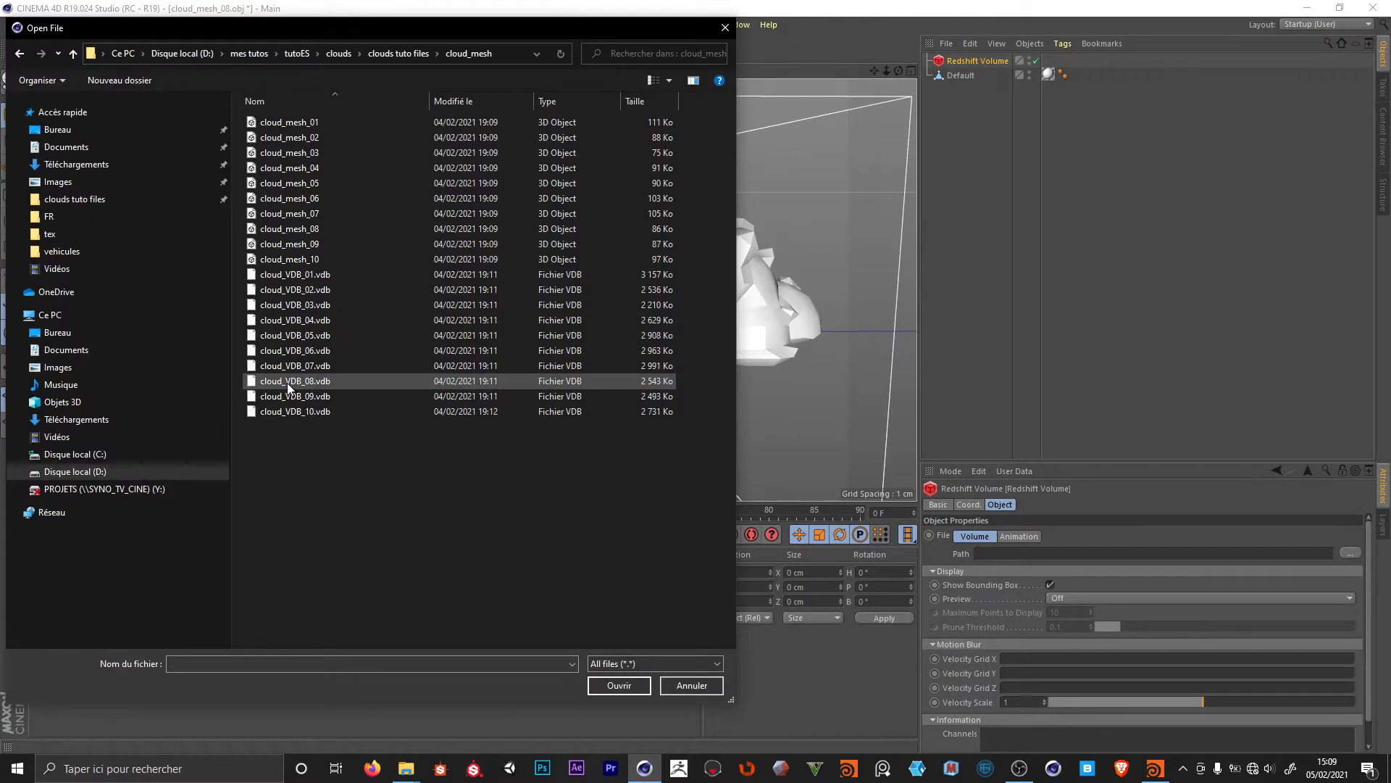
pyautogui.click(288, 382)
pyautogui.click(617, 685)
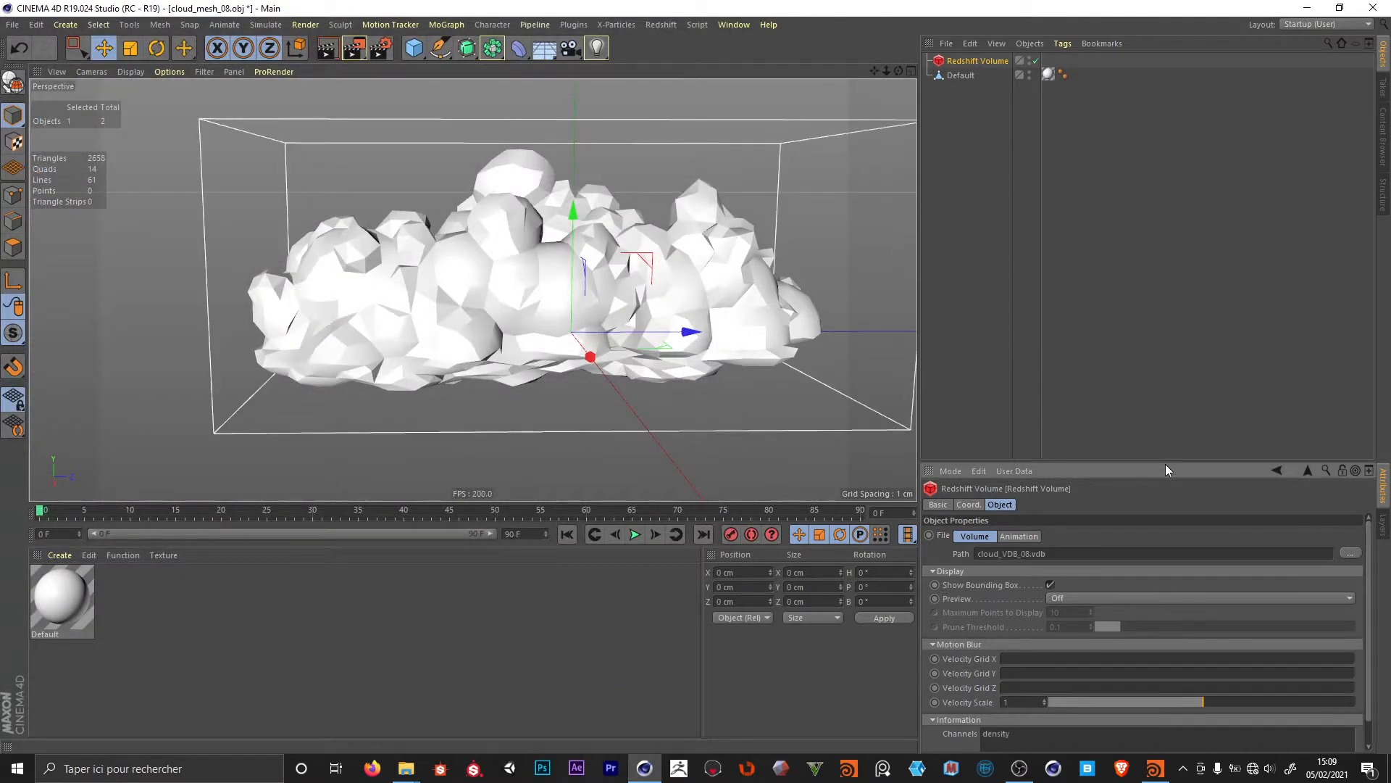
pyautogui.moveTo(1166, 463); pyautogui.dragTo(1177, 280)
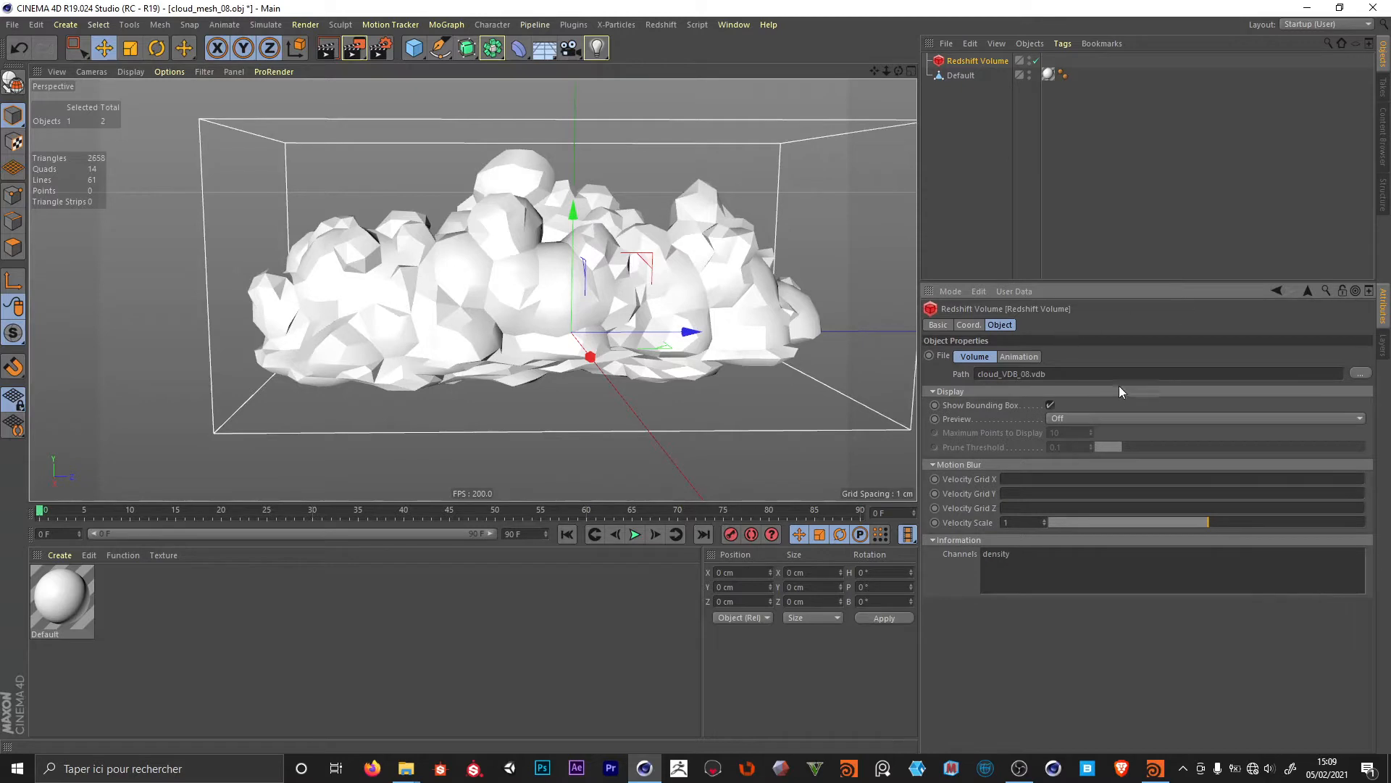
# - Hide the Default mesh and delete both its material tag and the Default material
pyautogui.click(1029, 72)
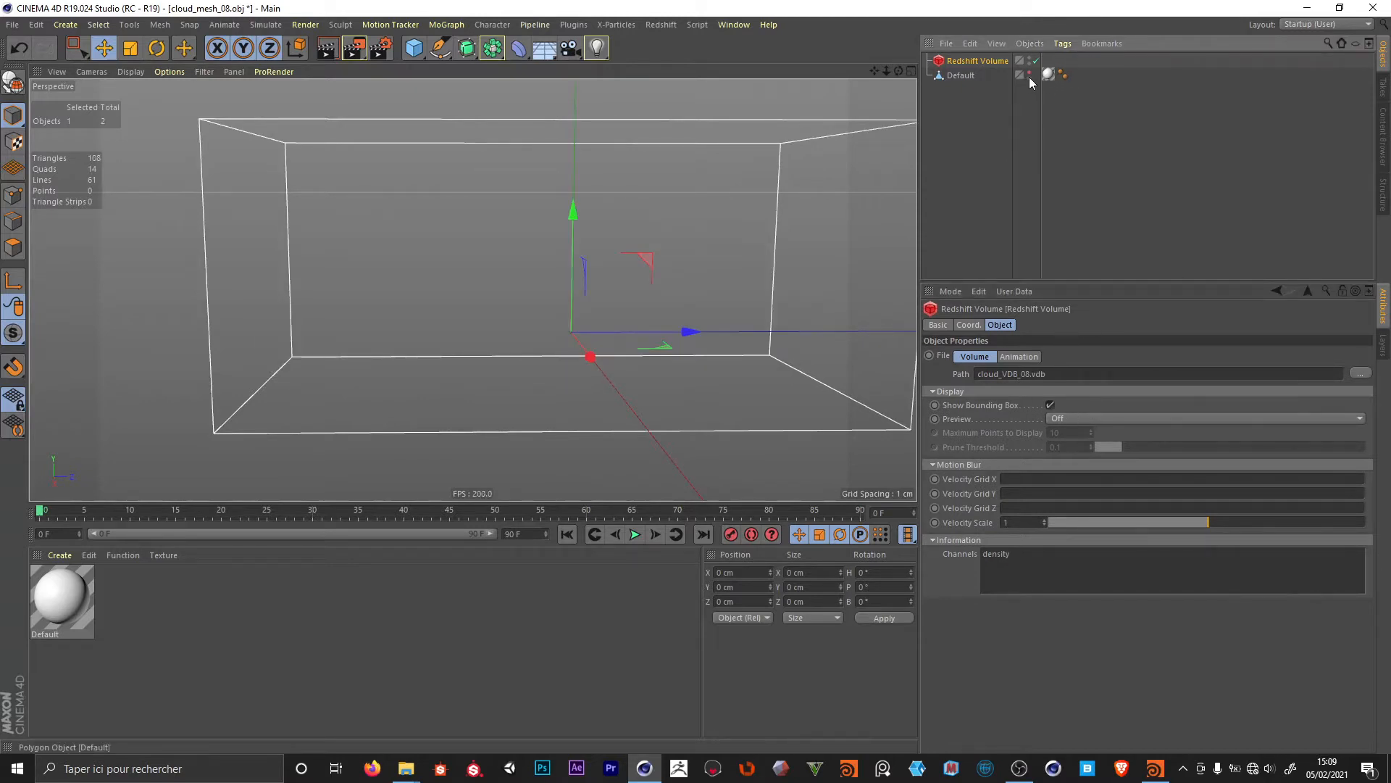
pyautogui.click(1047, 73)
pyautogui.press('Delete')
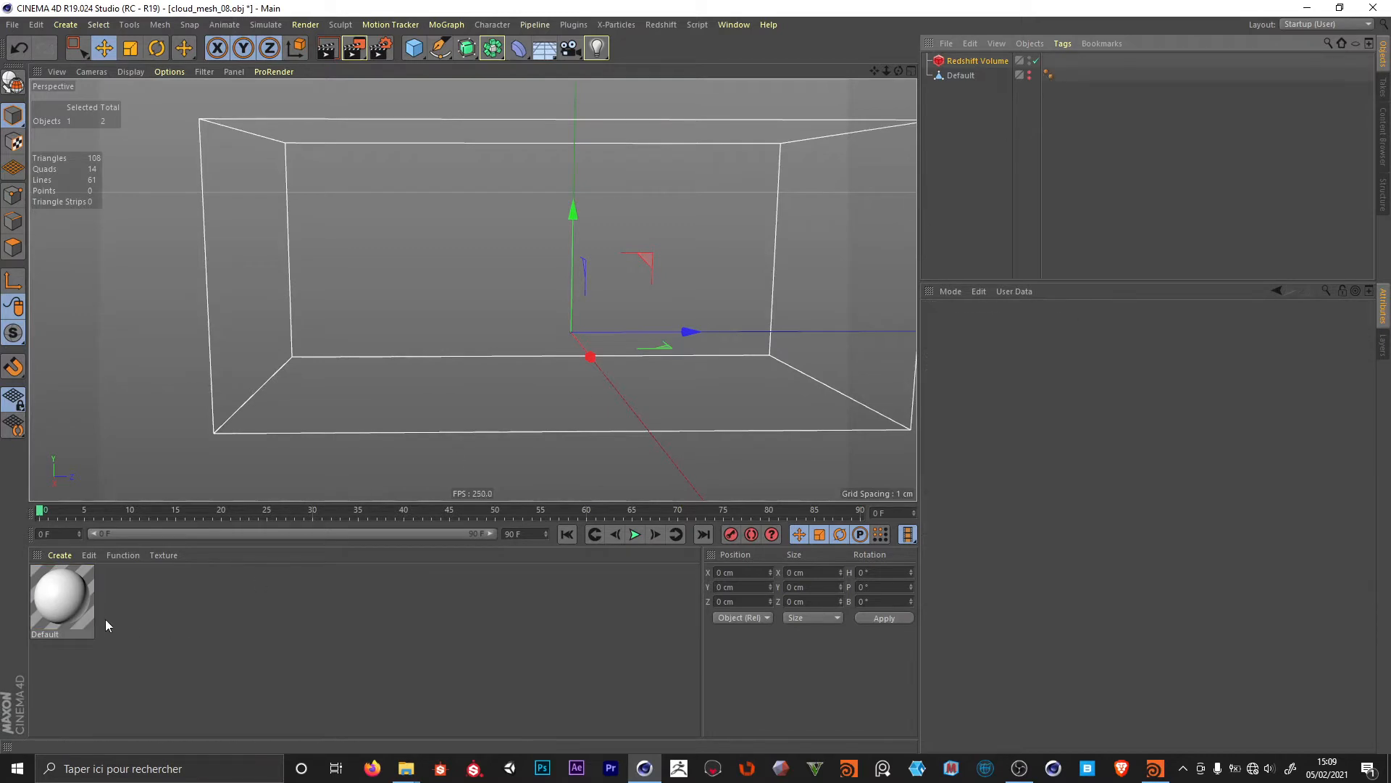
pyautogui.click(72, 611)
pyautogui.press('Delete')
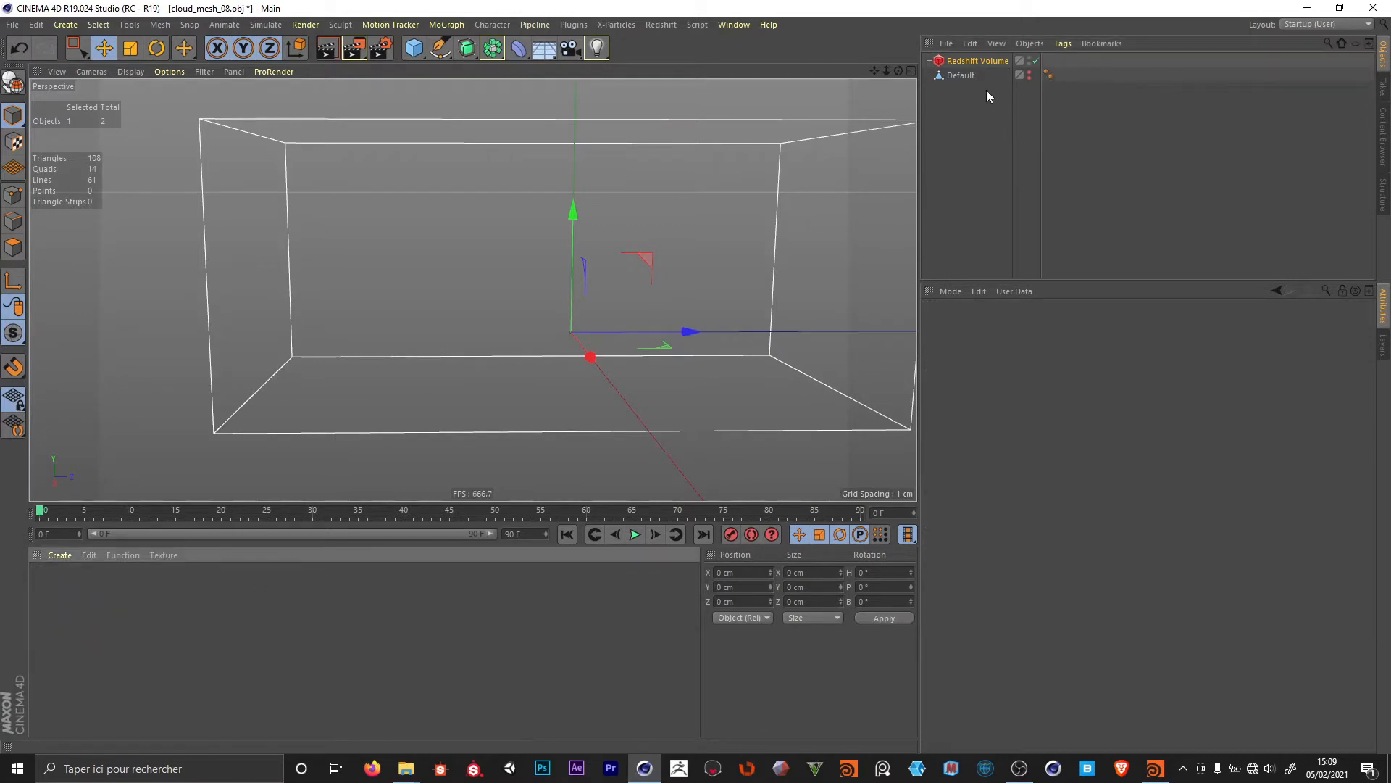
# - Set the Redshift Volume's preview to Points with a maximum of 100 points to display
pyautogui.click(949, 77)
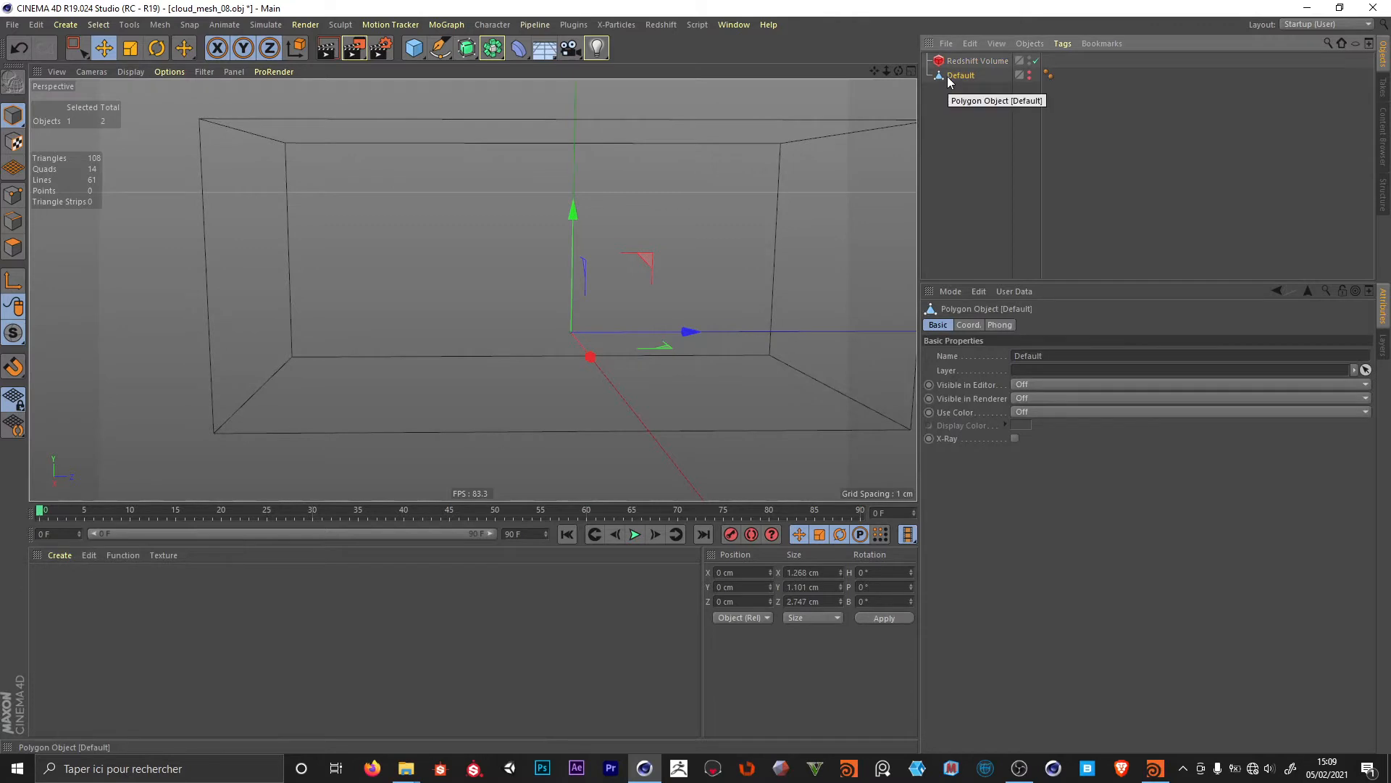
pyautogui.click(975, 62)
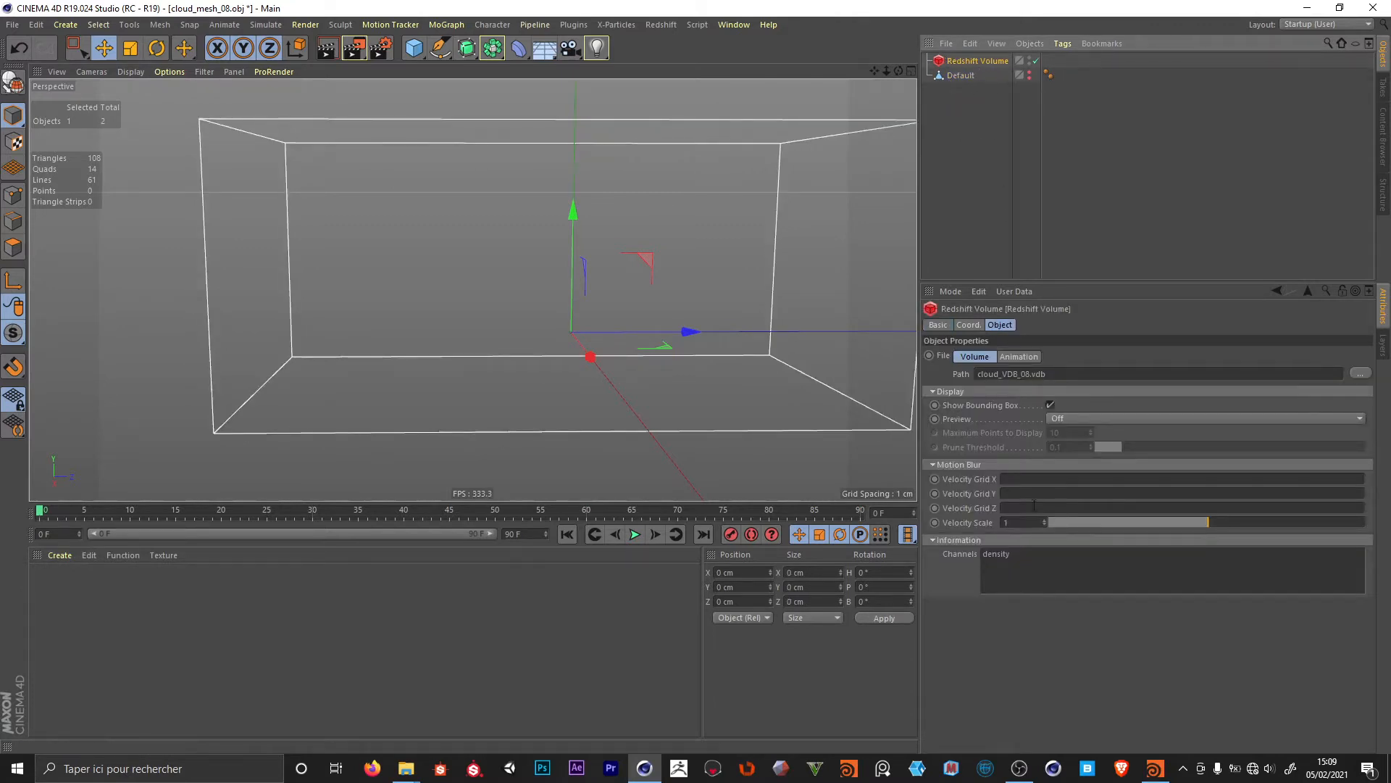
pyautogui.click(1067, 419)
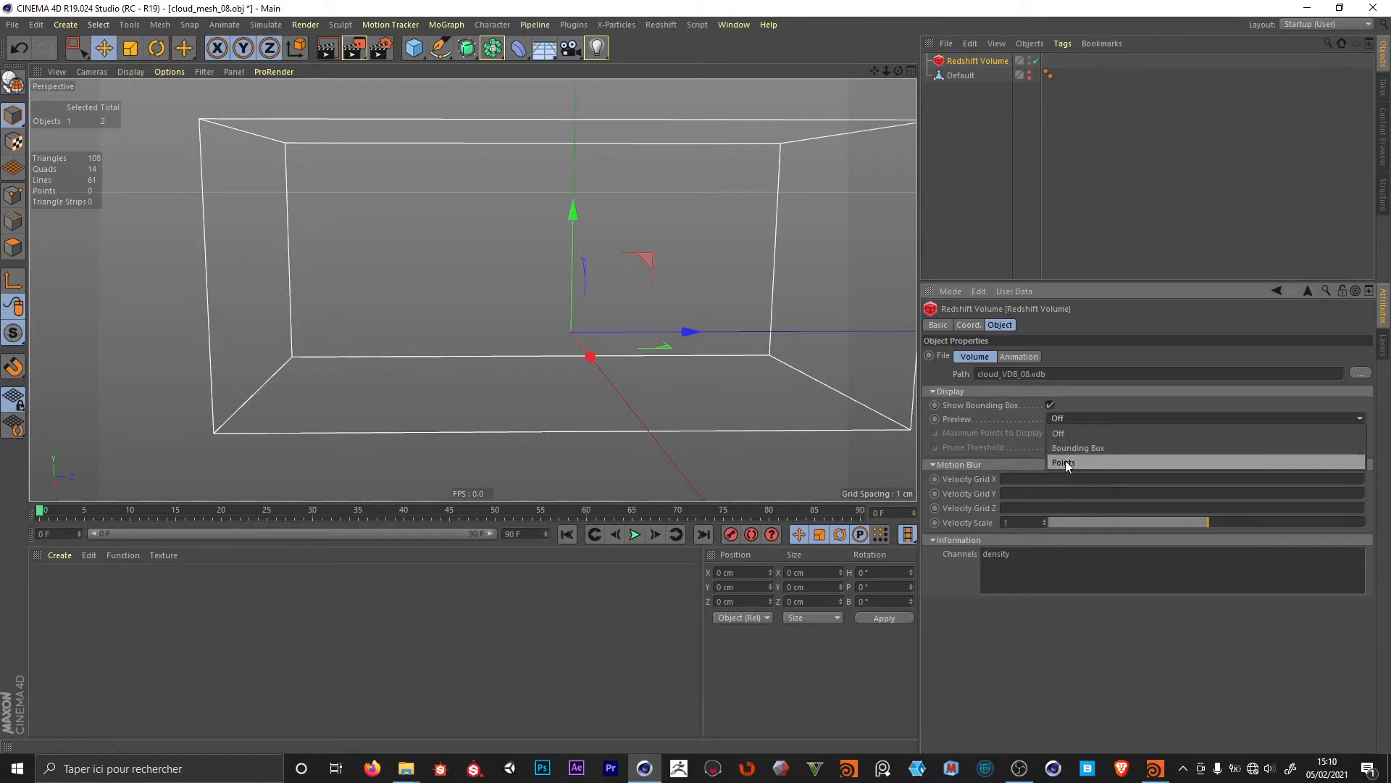
pyautogui.click(1065, 463)
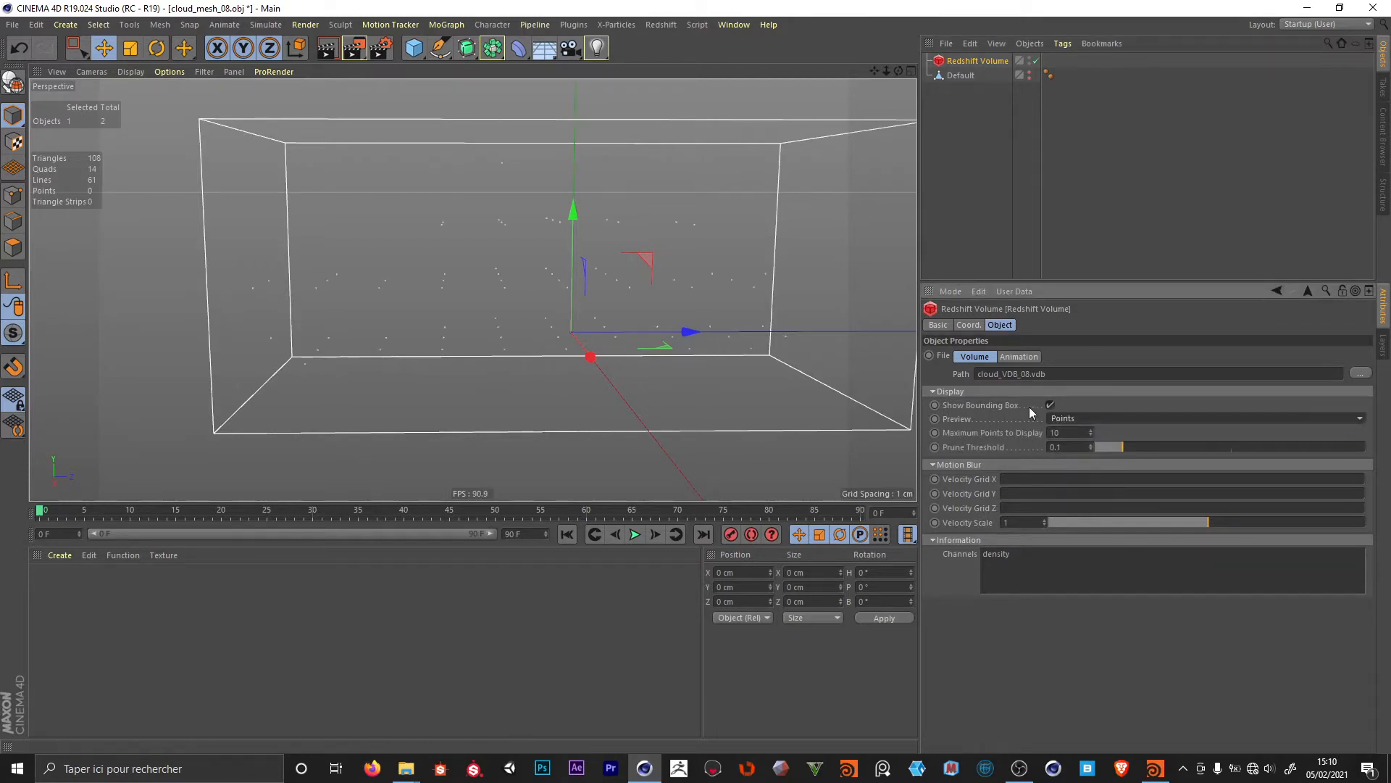
pyautogui.click(1066, 430)
pyautogui.write('0')
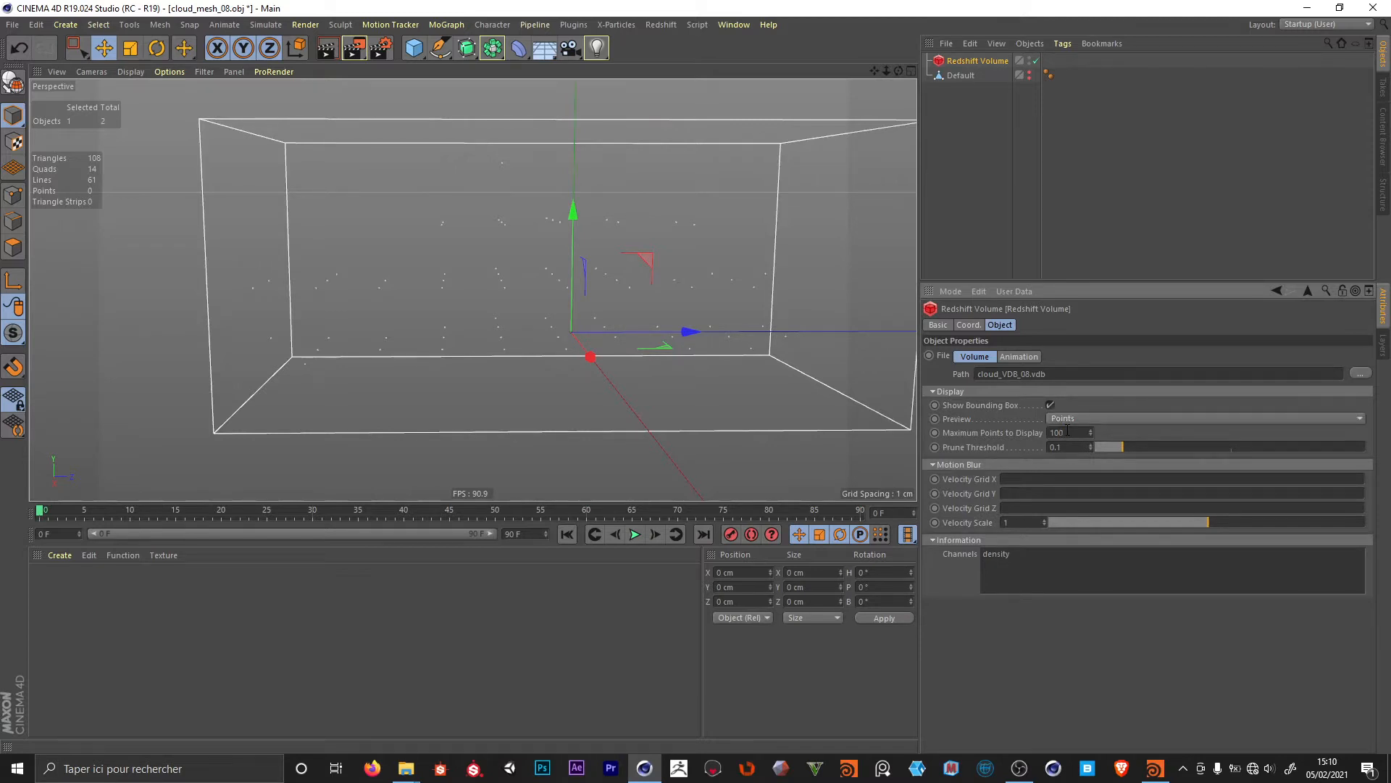
pyautogui.press('Return')
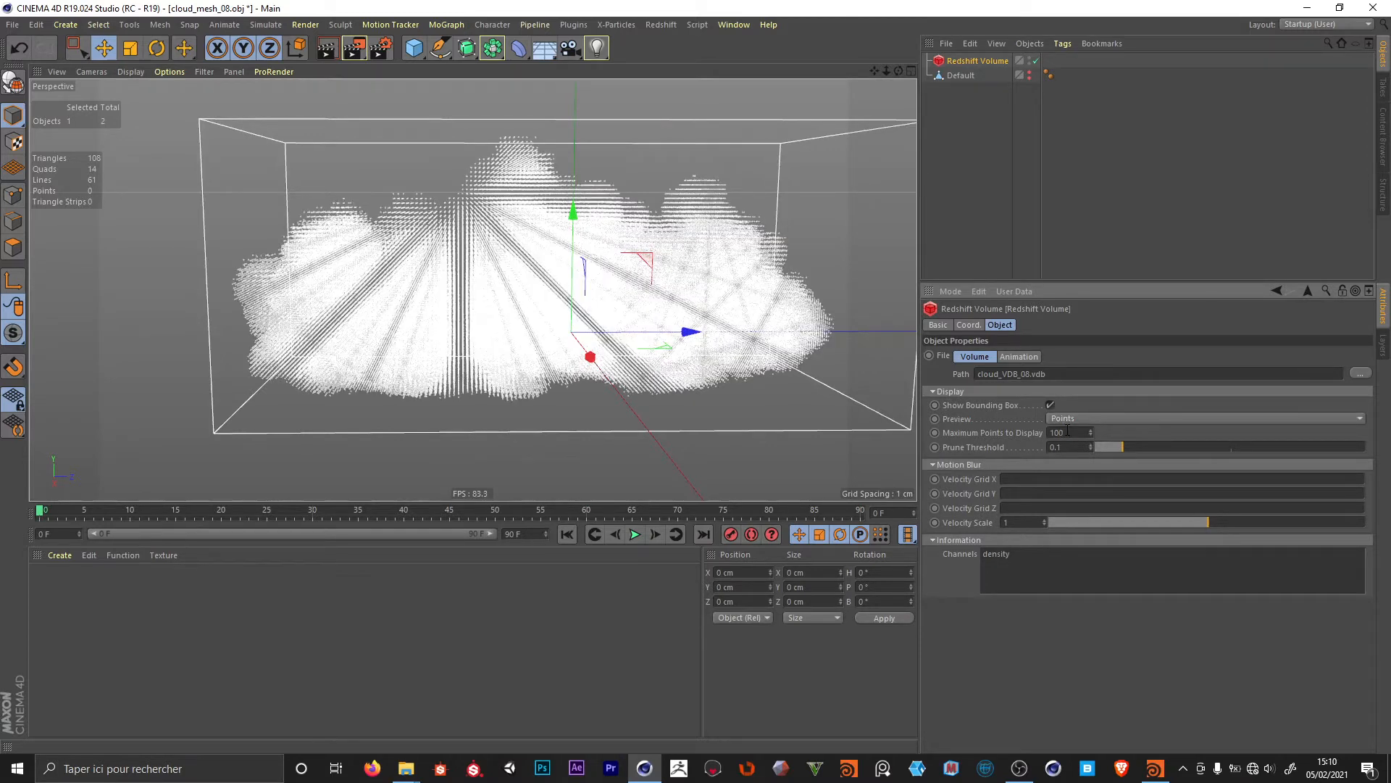
pyautogui.keyDown('alt'); pyautogui.moveTo(553, 273); pyautogui.dragTo(464, 288); pyautogui.keyUp('alt')
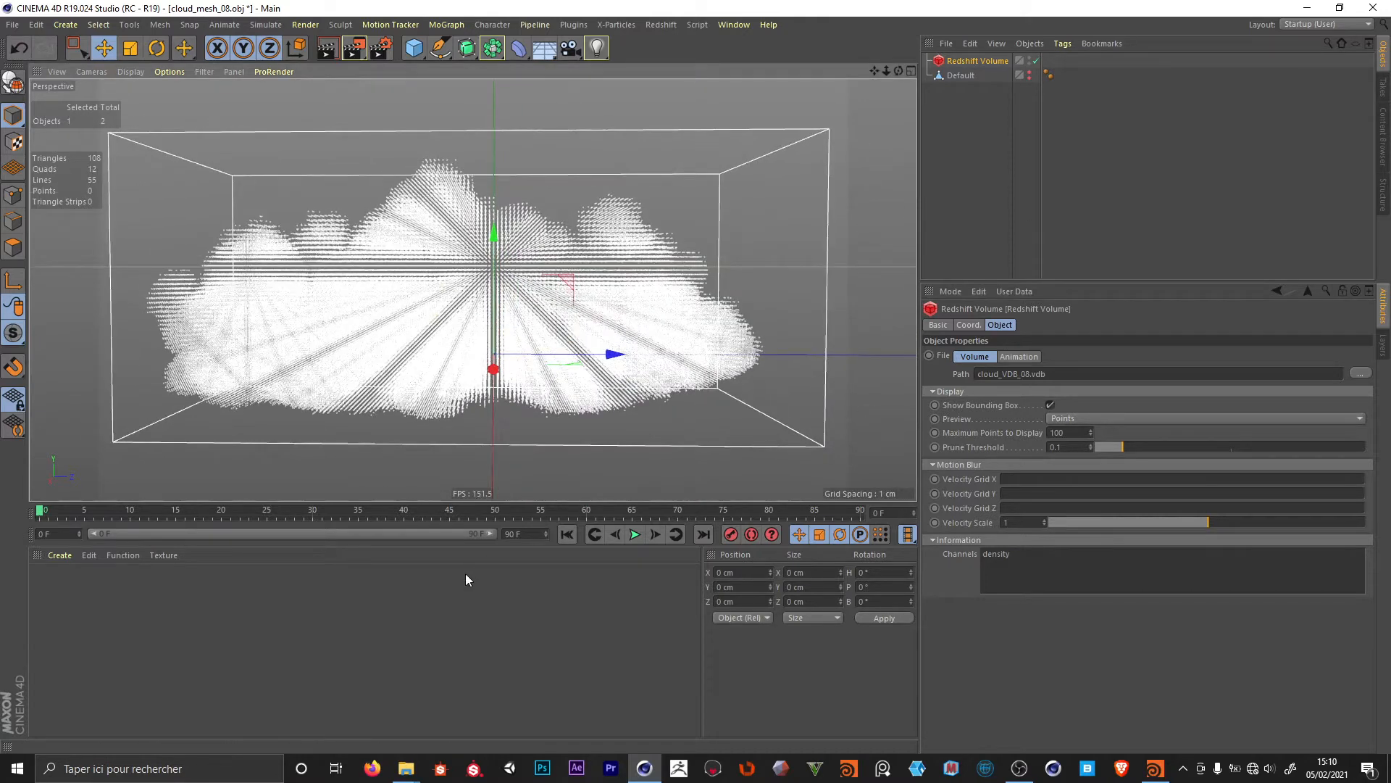
# - Set the Redshift Volume's preview to Bounding Box and check its Z size
pyautogui.click(1098, 419)
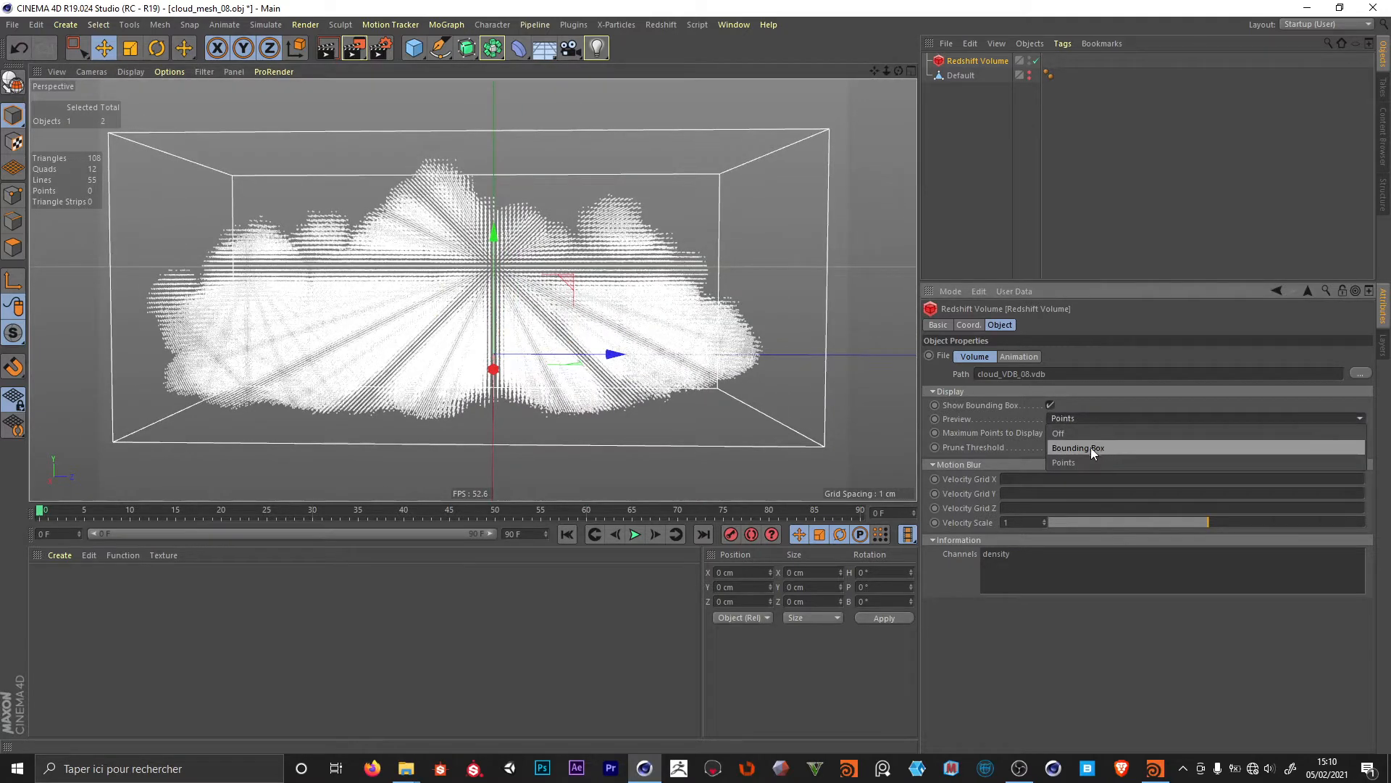
pyautogui.click(1079, 449)
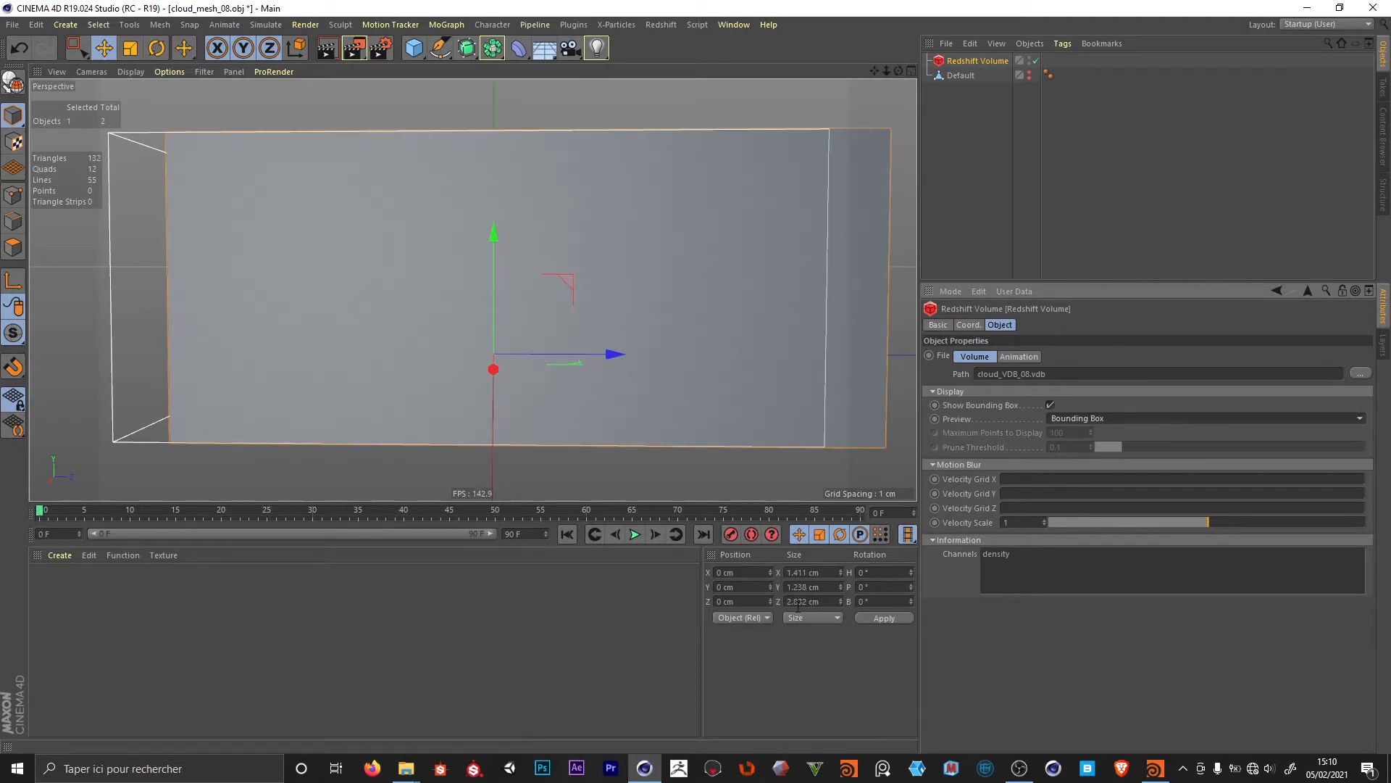
pyautogui.click(788, 602)
pyautogui.moveTo(788, 603); pyautogui.dragTo(823, 607)
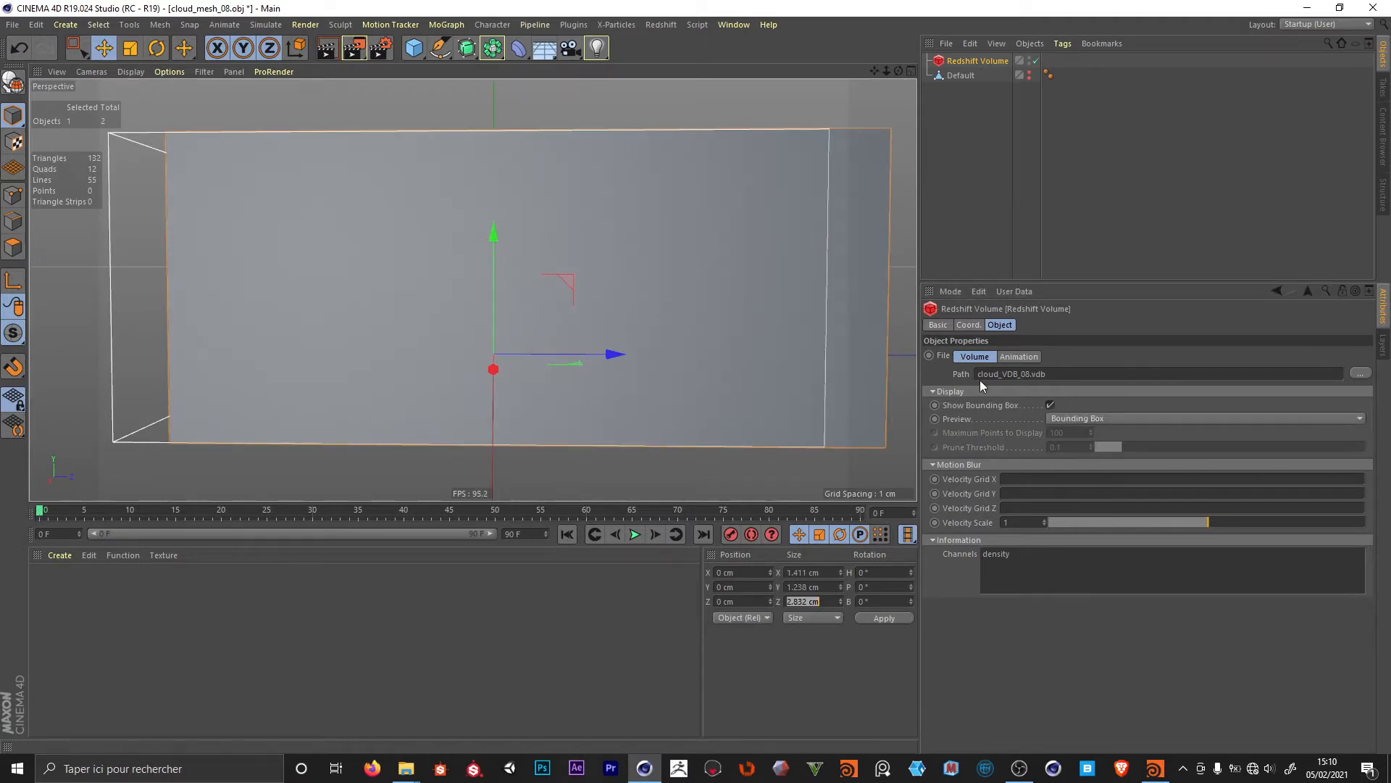
# - Scale the Redshift Volume to 150 on the X, Y and Z axes
pyautogui.click(969, 325)
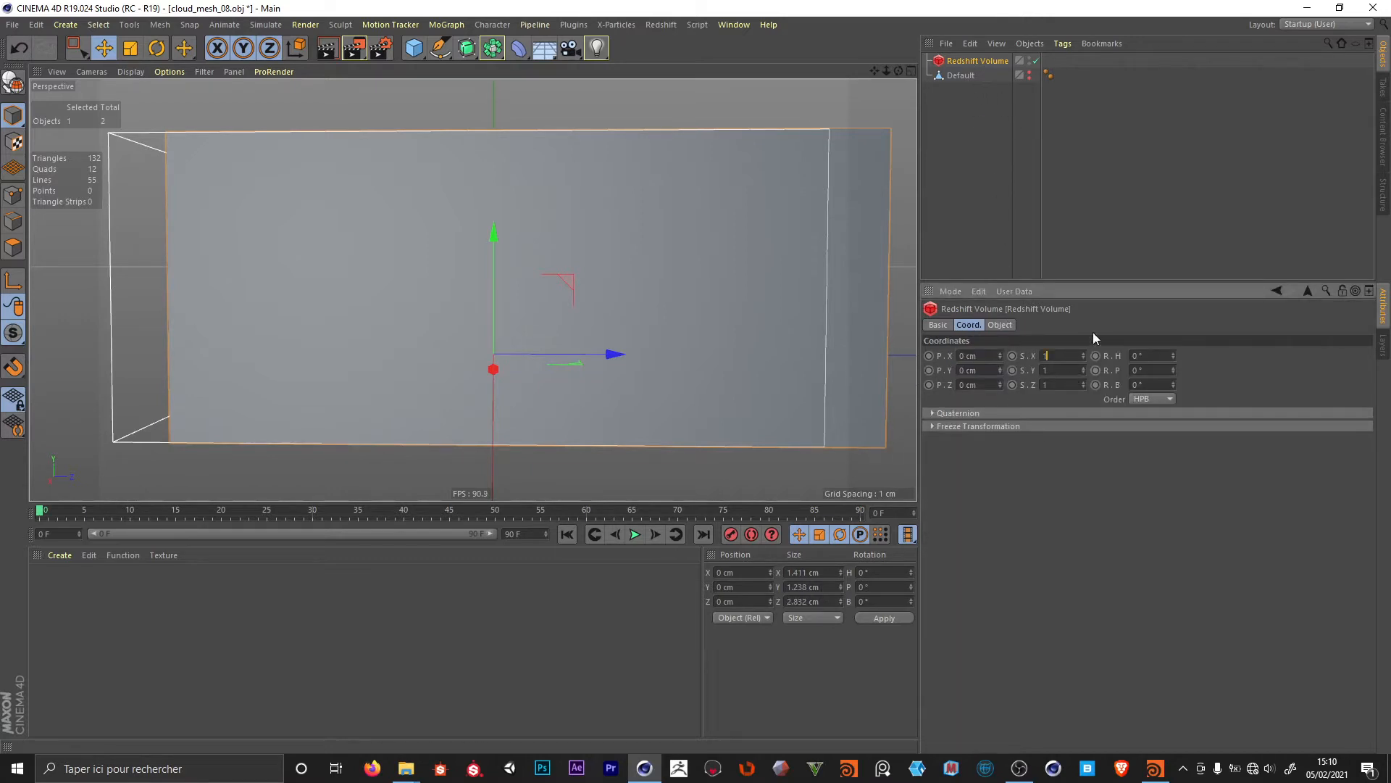
pyautogui.write('0')
pyautogui.doubleClick(1068, 359)
pyautogui.press('Return')
pyautogui.doubleClick(1059, 370)
pyautogui.write('150')
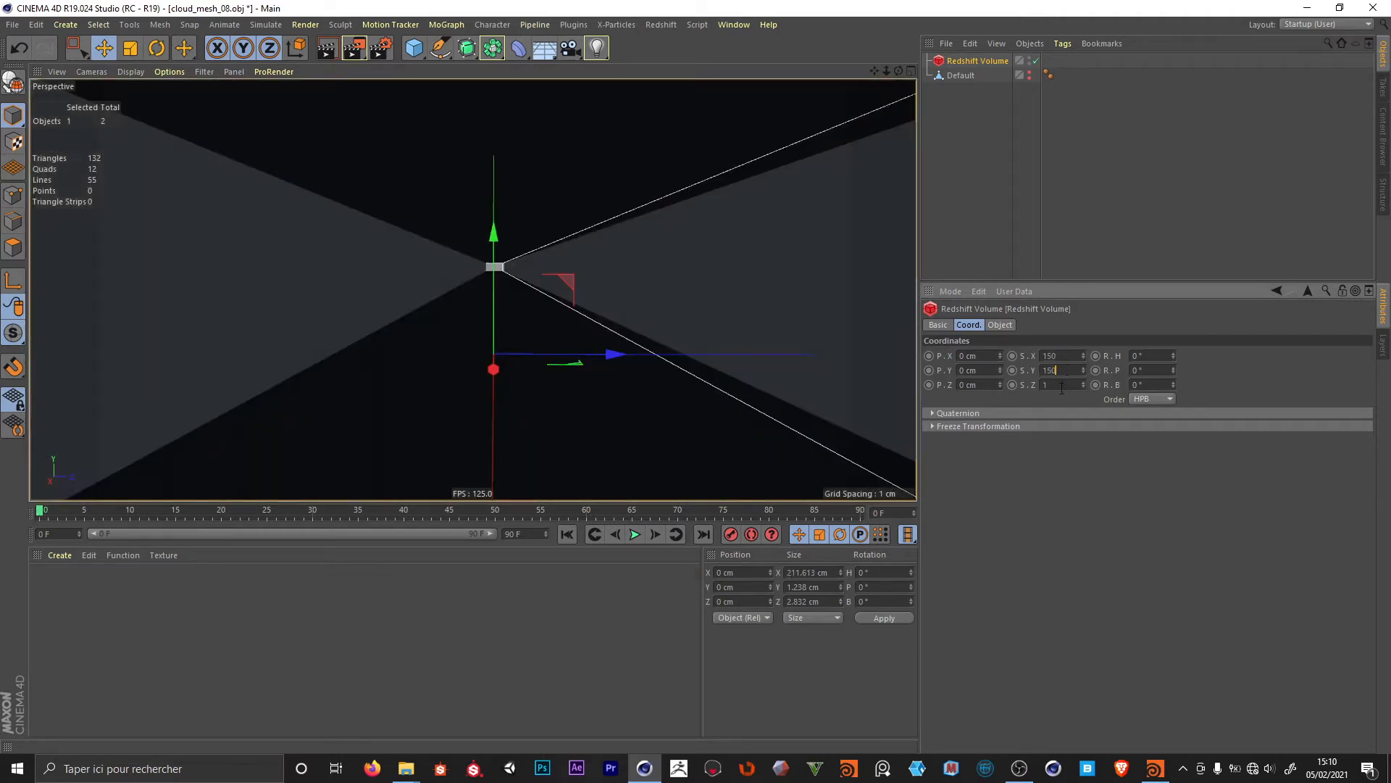
pyautogui.press('Return')
pyautogui.doubleClick(1059, 385)
pyautogui.write('150')
pyautogui.press('Return')
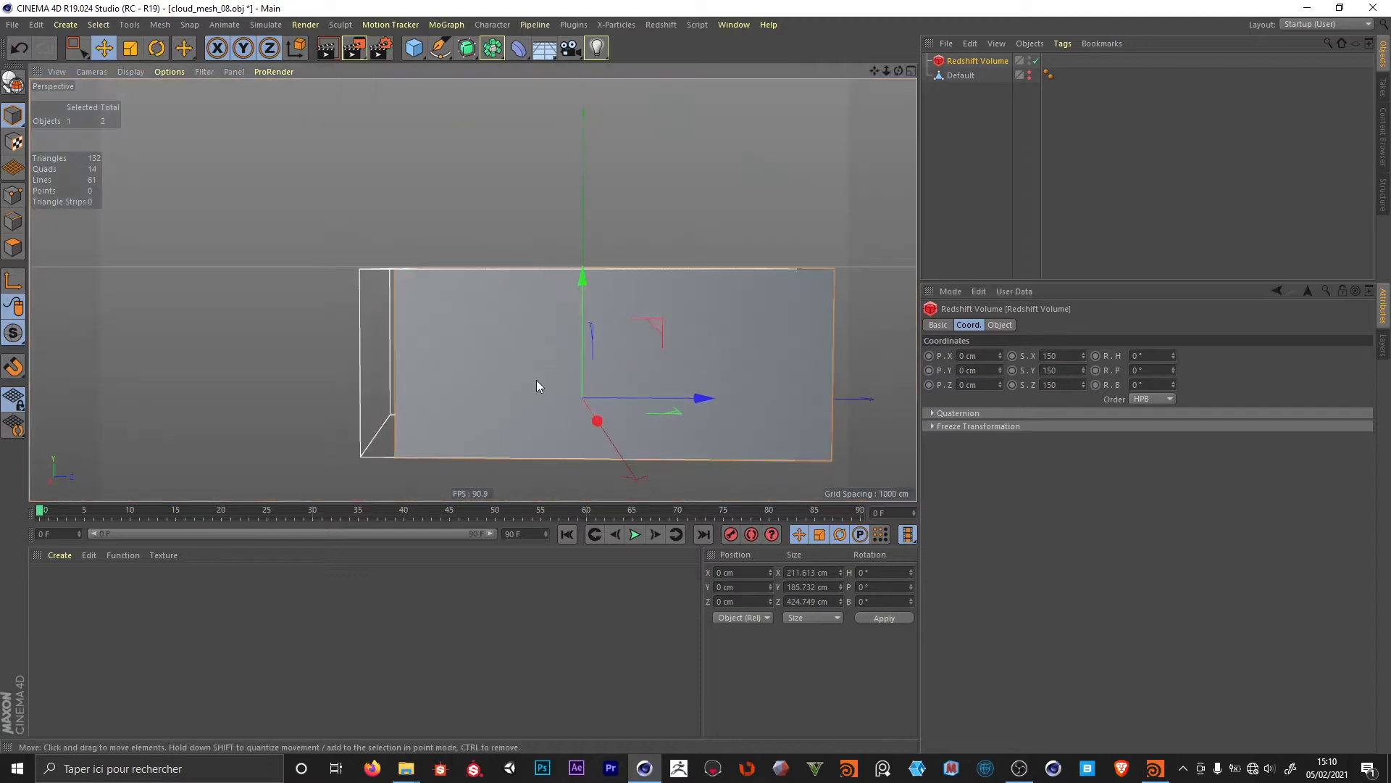
# - Rename the Default polygon object as cloud_mesh
pyautogui.click(965, 76)
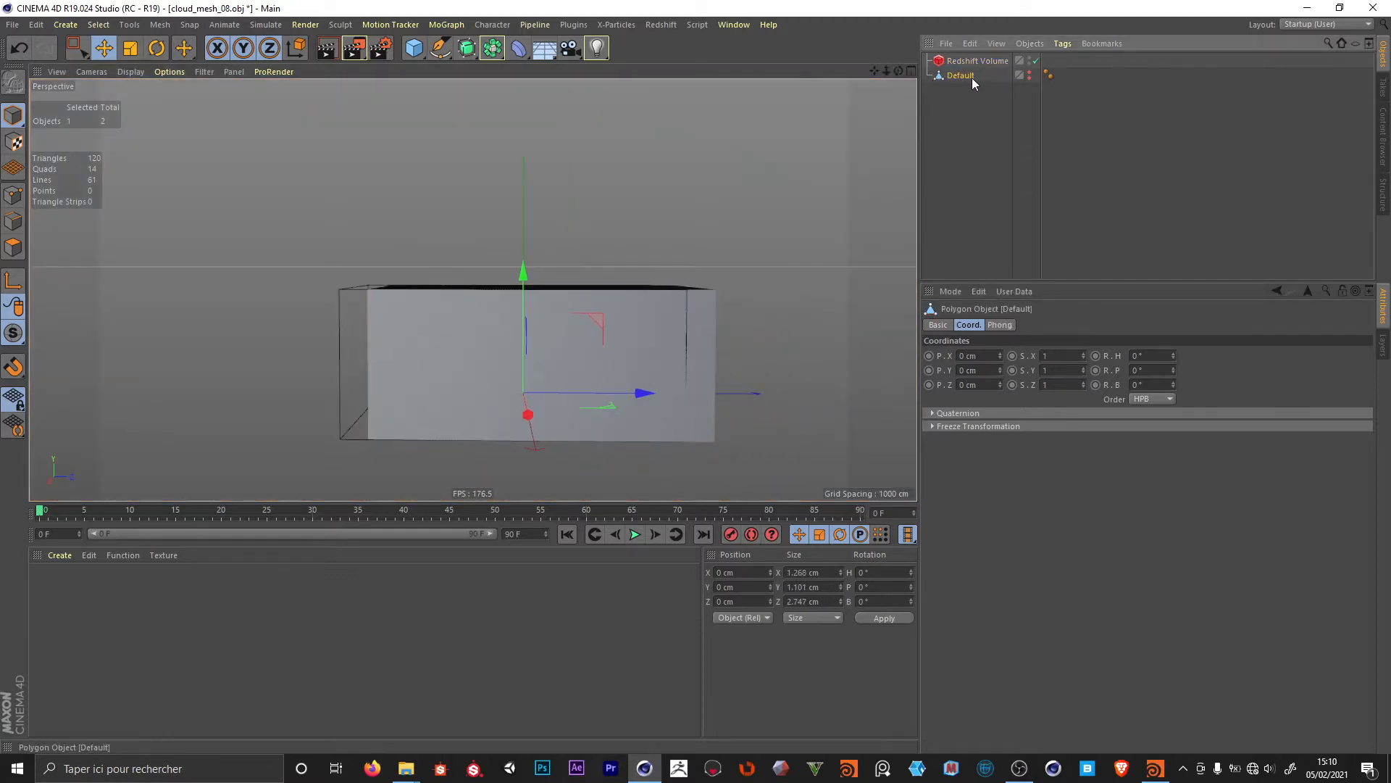
pyautogui.doubleClick(965, 75)
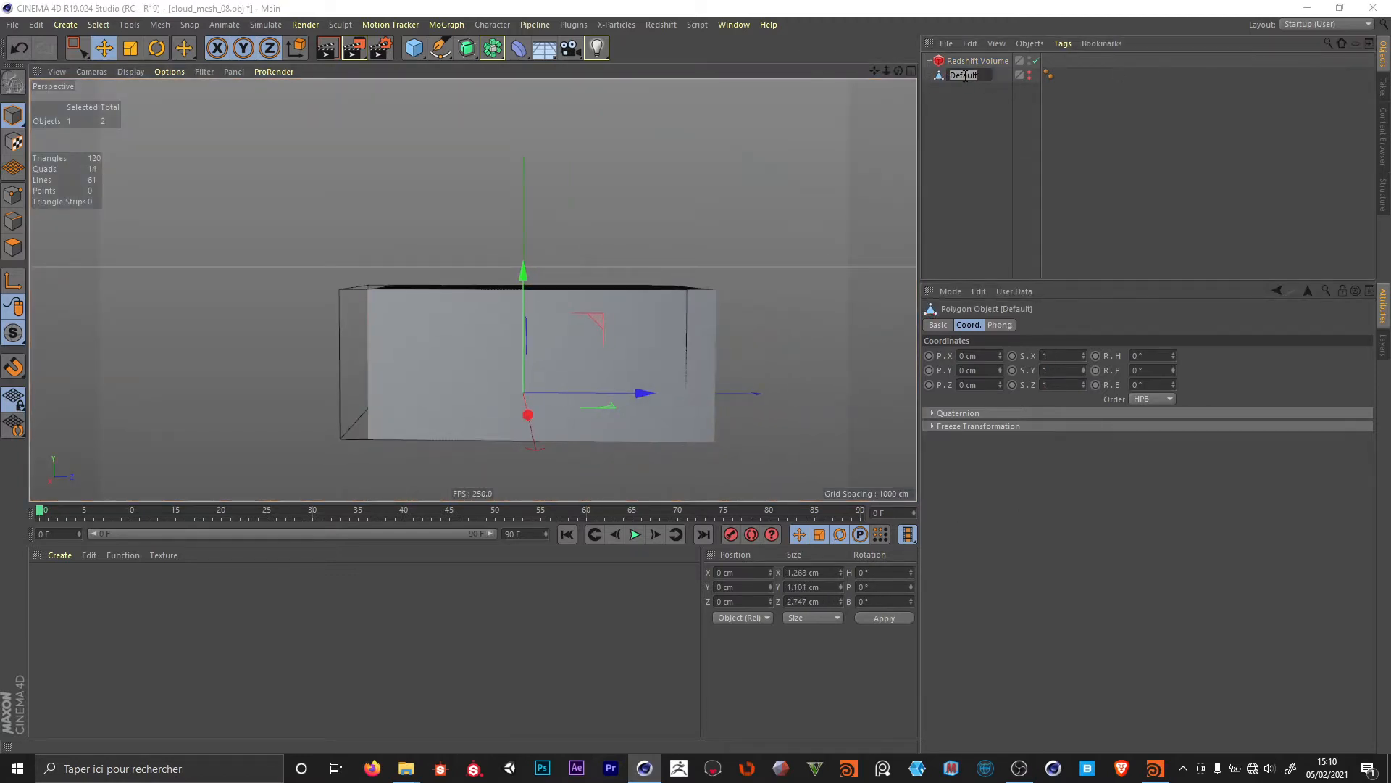
pyautogui.write('cloud')
pyautogui.write('_mesh')
pyautogui.press('Return')
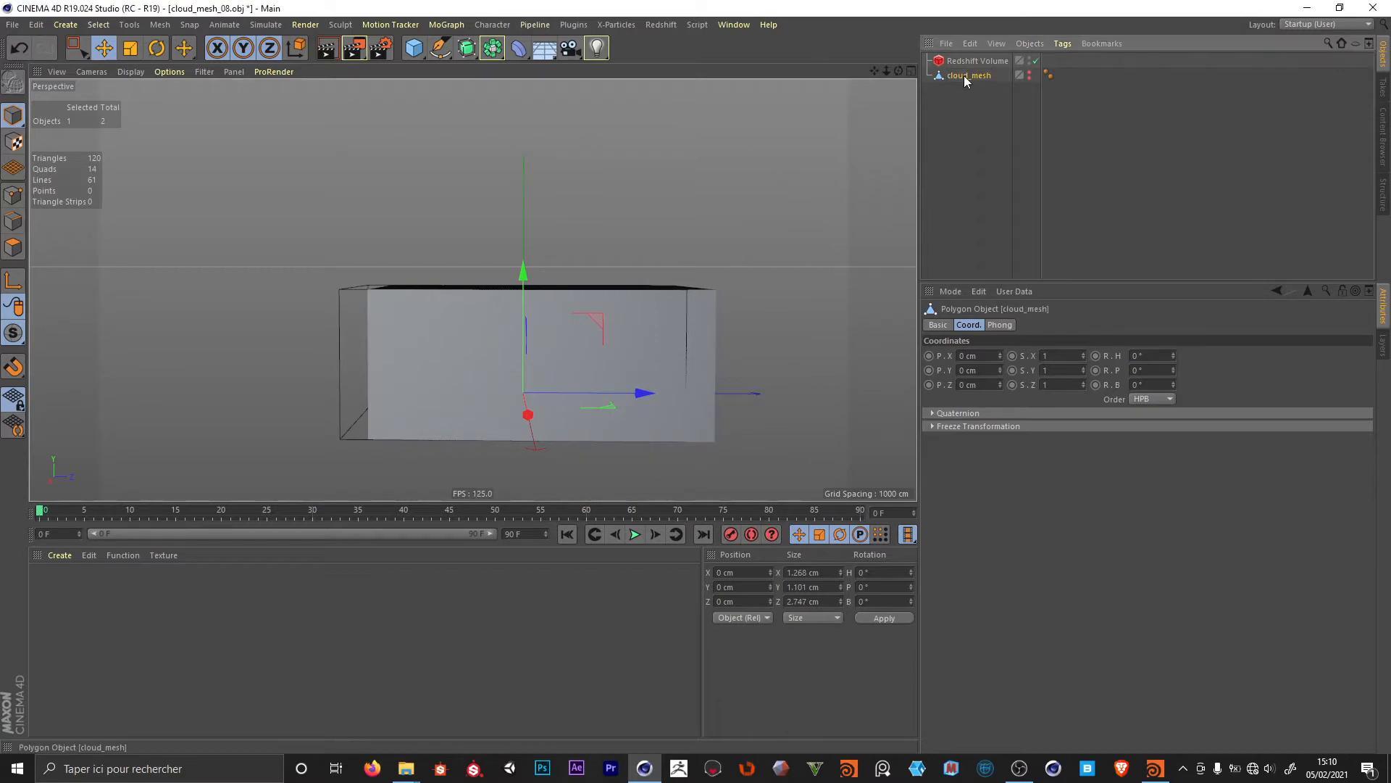
# - Scale cloud_mesh to 150 on the X, Y and Z axes to match the volume
pyautogui.doubleClick(1059, 355)
pyautogui.write('150')
pyautogui.click(1061, 372)
pyautogui.write('150')
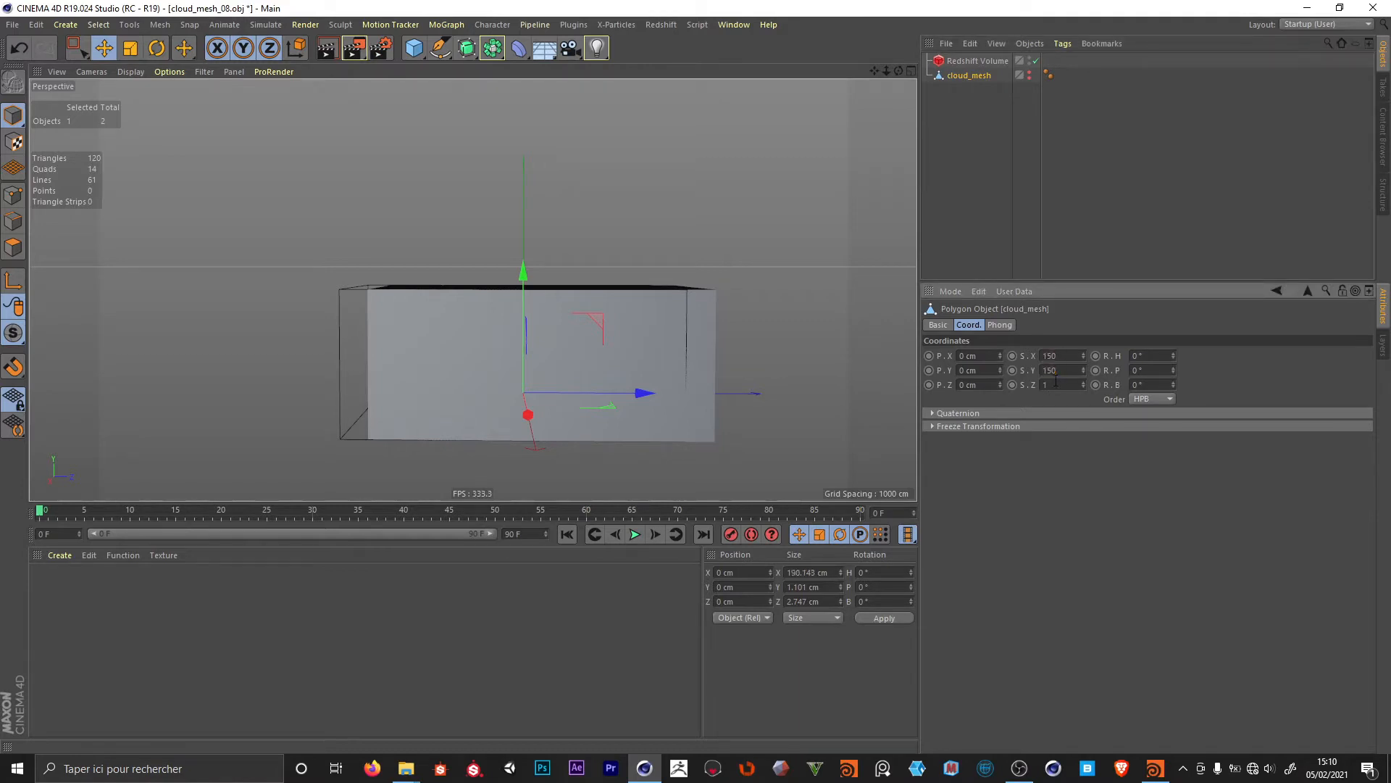
pyautogui.press('Tab')
pyautogui.write('150')
pyautogui.press('Return')
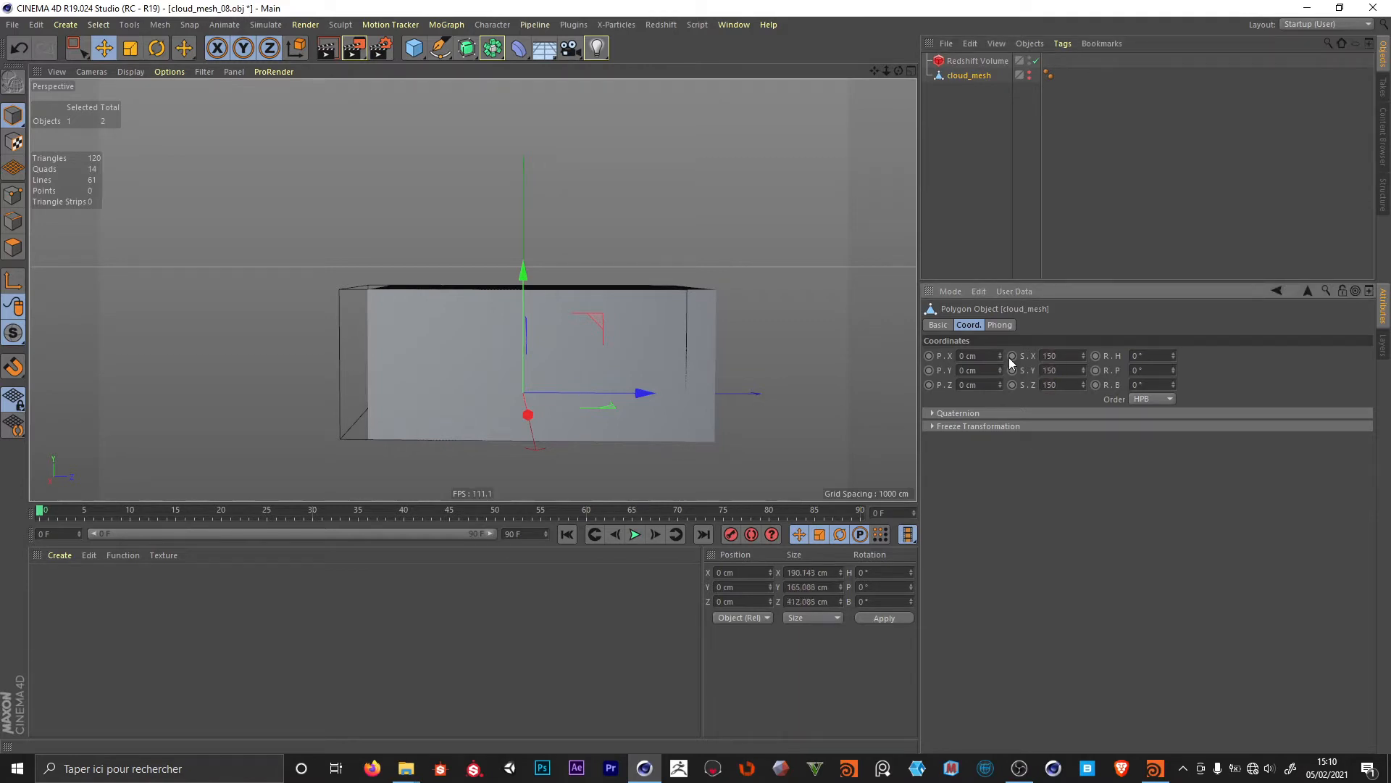
# - Switch the Redshift Volume's preview from Bounding Box to Points
pyautogui.click(1009, 62)
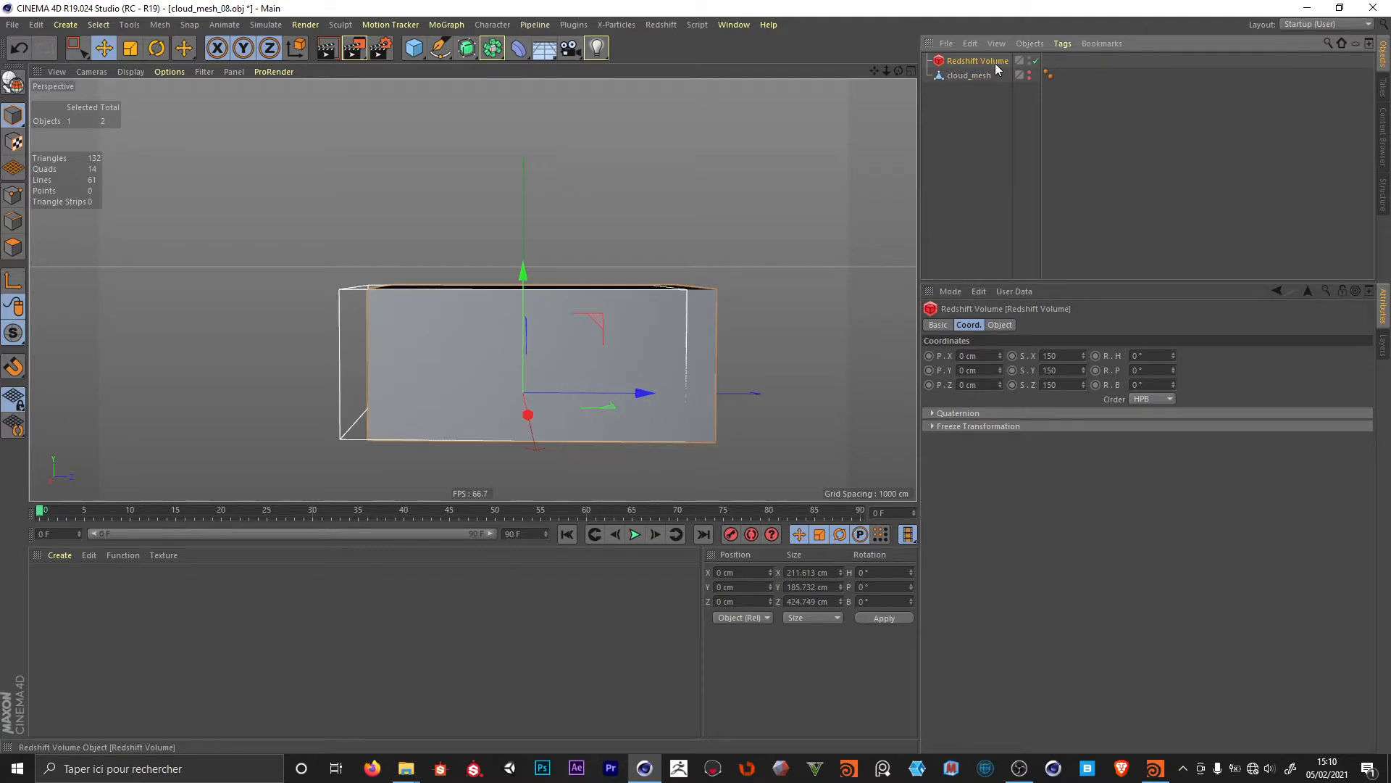
pyautogui.click(1000, 324)
pyautogui.click(1084, 419)
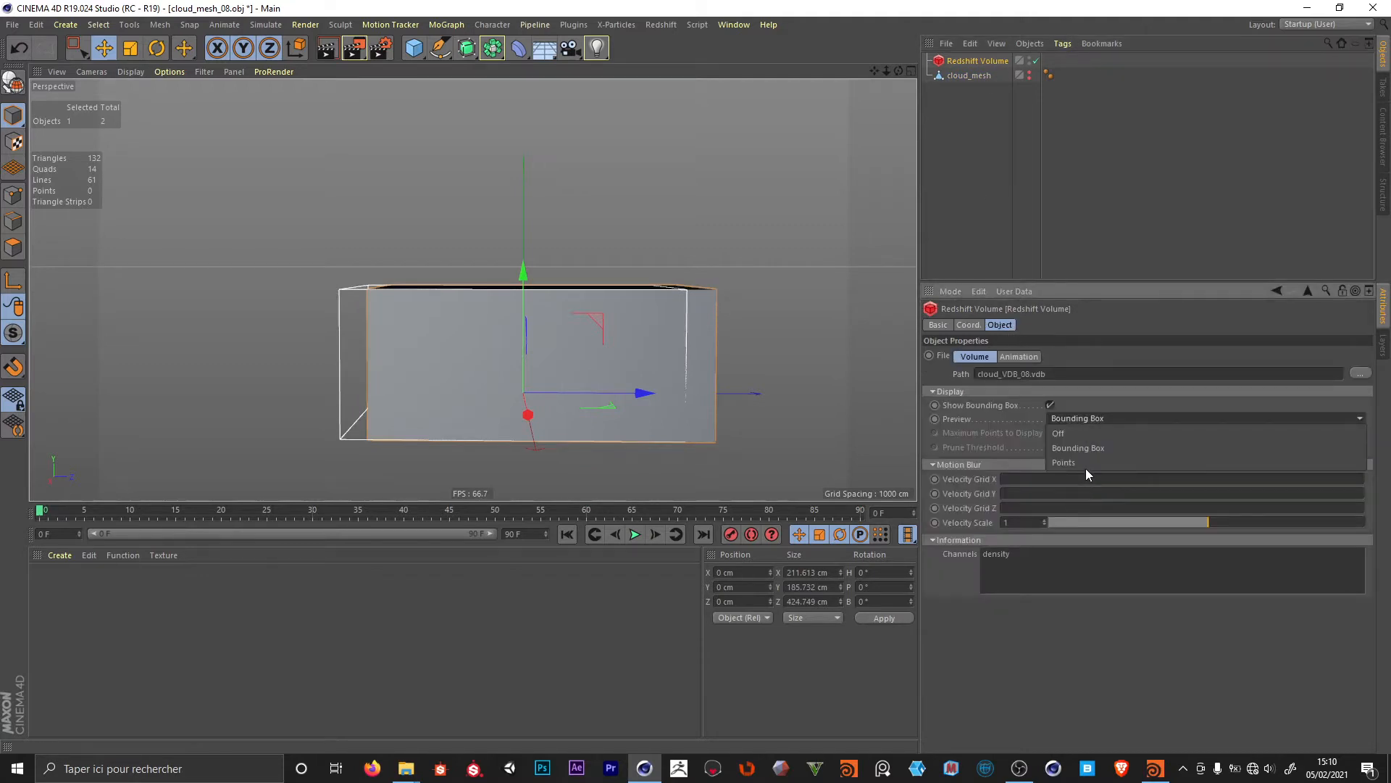
pyautogui.click(1087, 464)
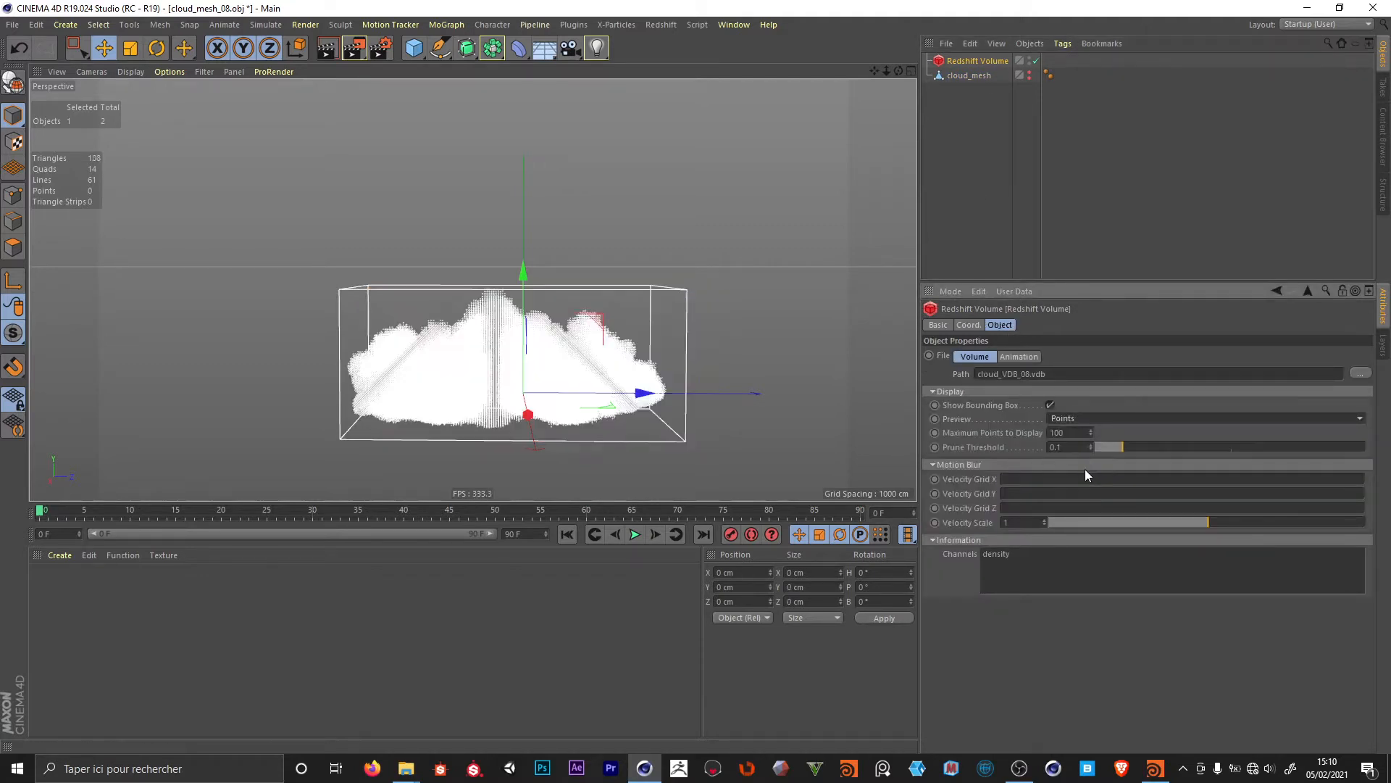
pyautogui.keyDown('alt'); pyautogui.moveTo(478, 355); pyautogui.dragTo(512, 361); pyautogui.keyUp('alt')
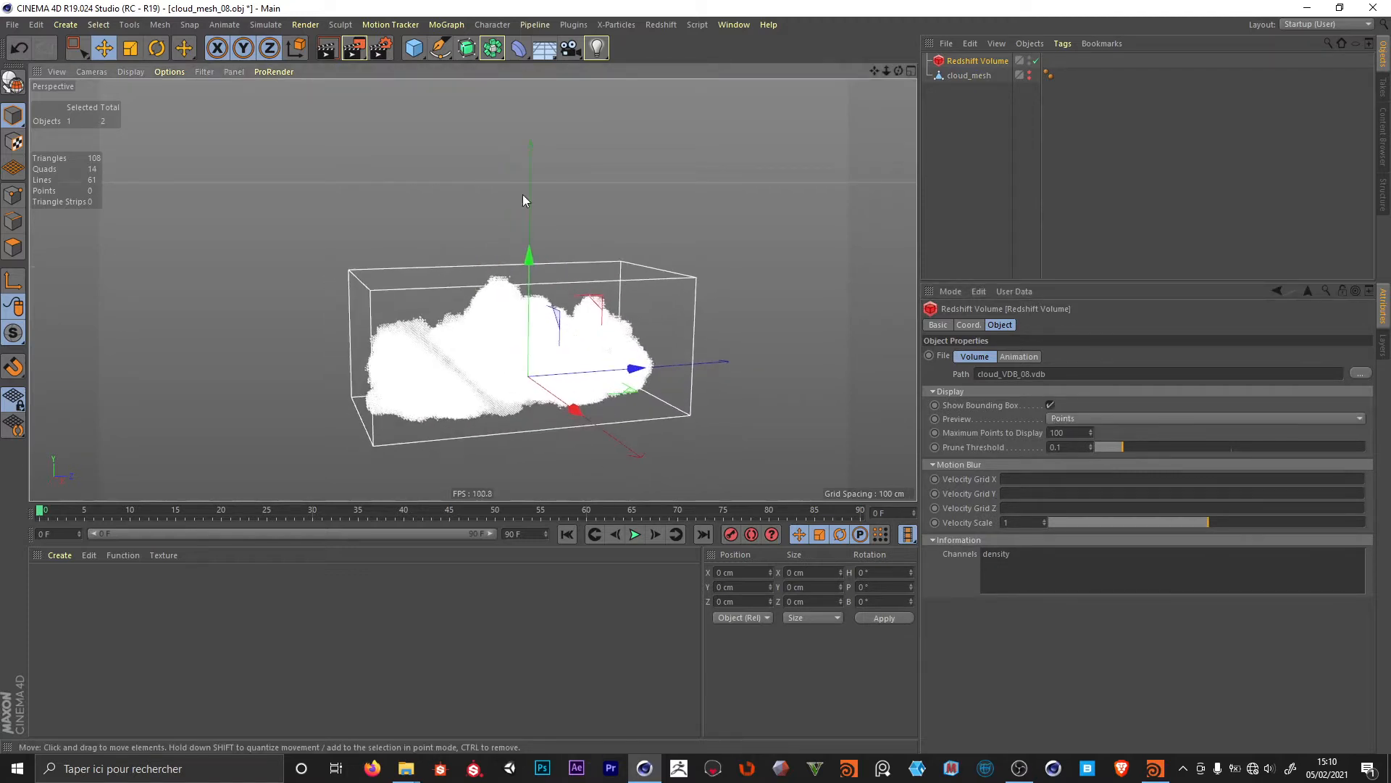
# - Make cloud_mesh visible in the viewport and compare its outline with the volume's points
pyautogui.click(1006, 98)
pyautogui.click(1030, 75)
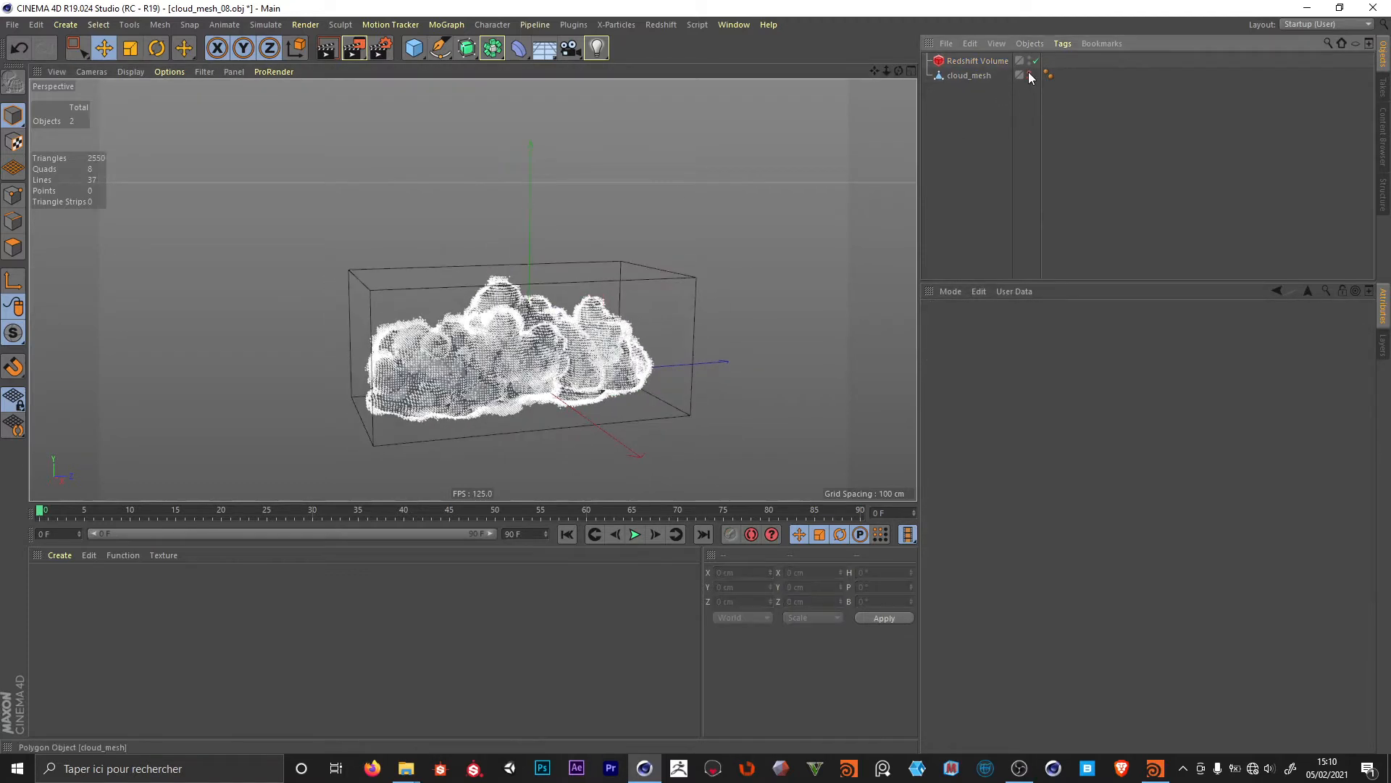
pyautogui.keyDown('alt'); pyautogui.moveTo(756, 288); pyautogui.dragTo(505, 336); pyautogui.keyUp('alt')
pyautogui.keyDown('alt'); pyautogui.moveTo(504, 336); pyautogui.dragTo(674, 350, button='right'); pyautogui.keyUp('alt')
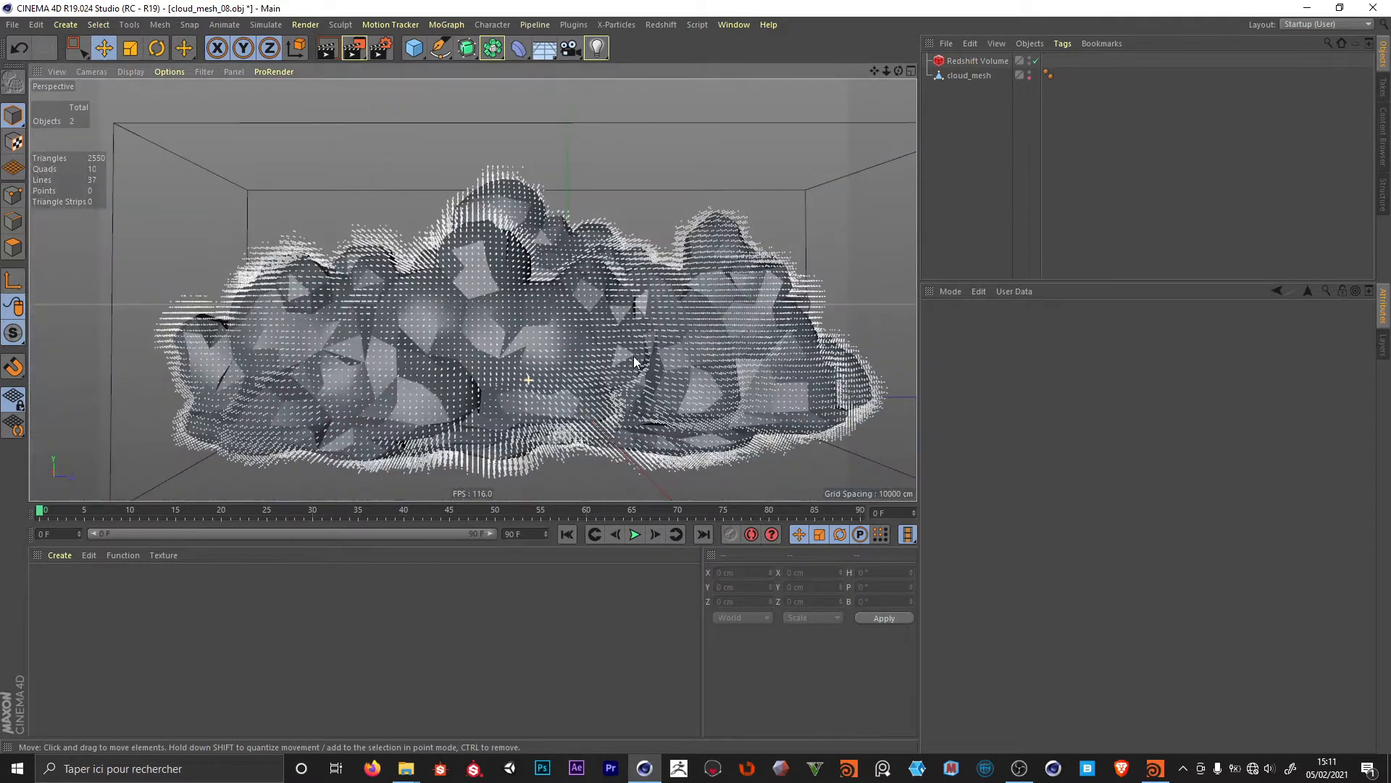
pyautogui.scroll(-1, 669, 321)
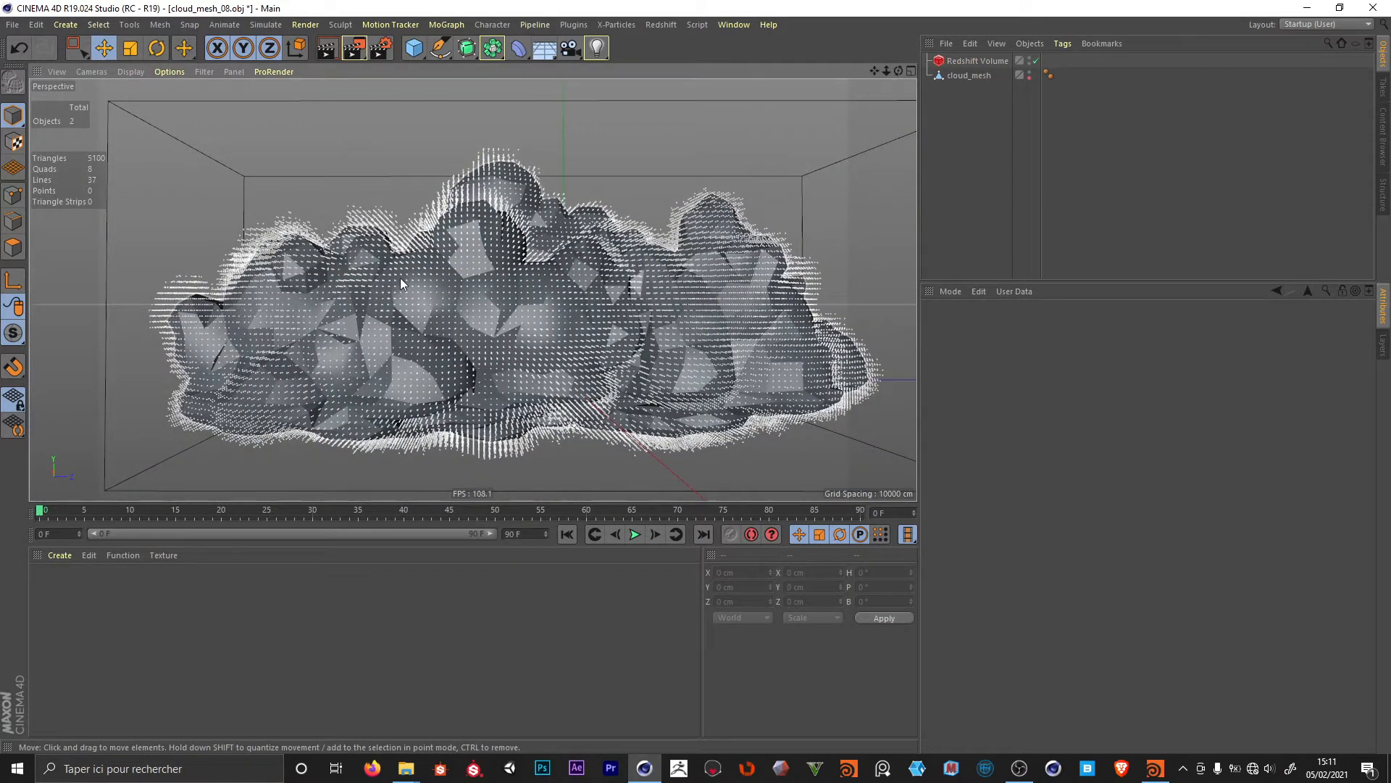
# - Add a Displacer as a child of cloud_mesh and set its shader to Color
pyautogui.click(968, 74)
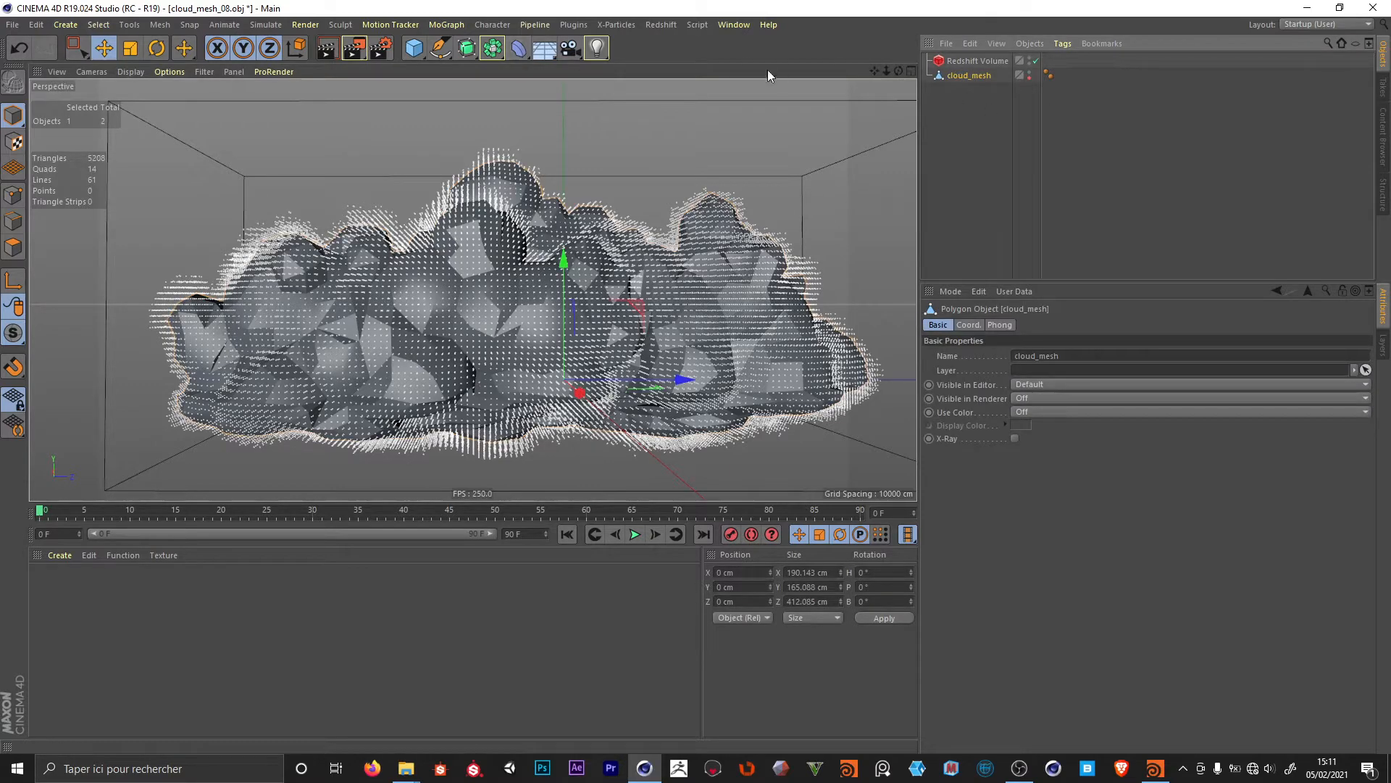
pyautogui.click(523, 50)
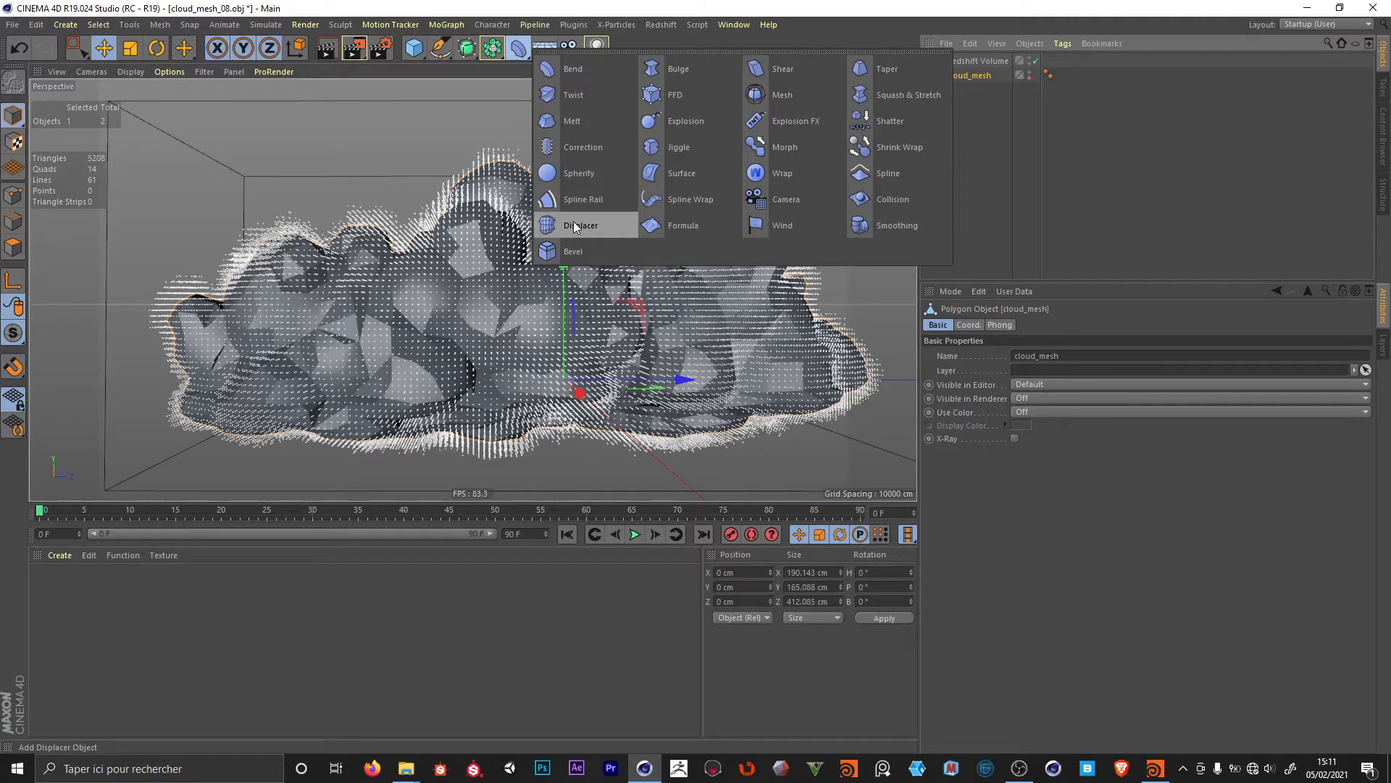
pyautogui.keyDown('shift'); pyautogui.click(576, 226); pyautogui.keyUp('shift')
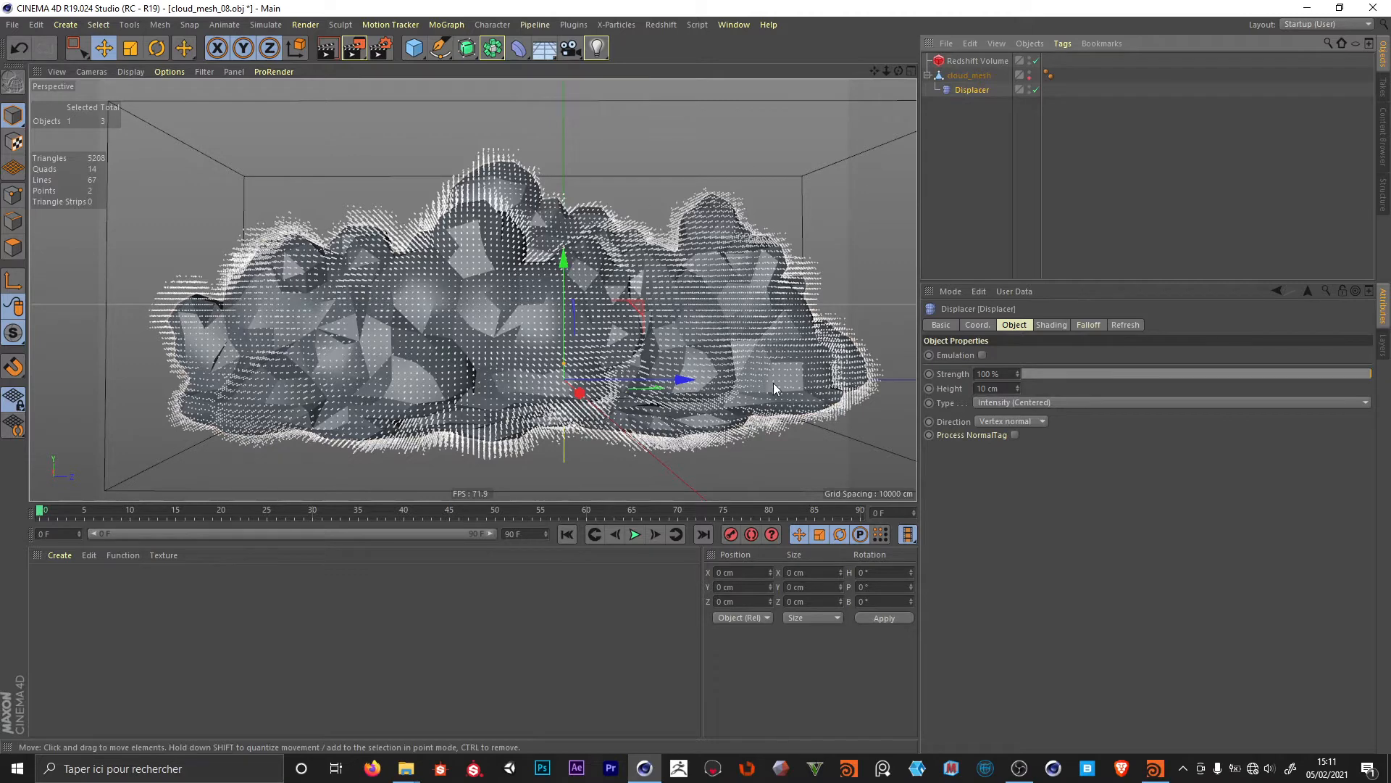
pyautogui.click(1049, 325)
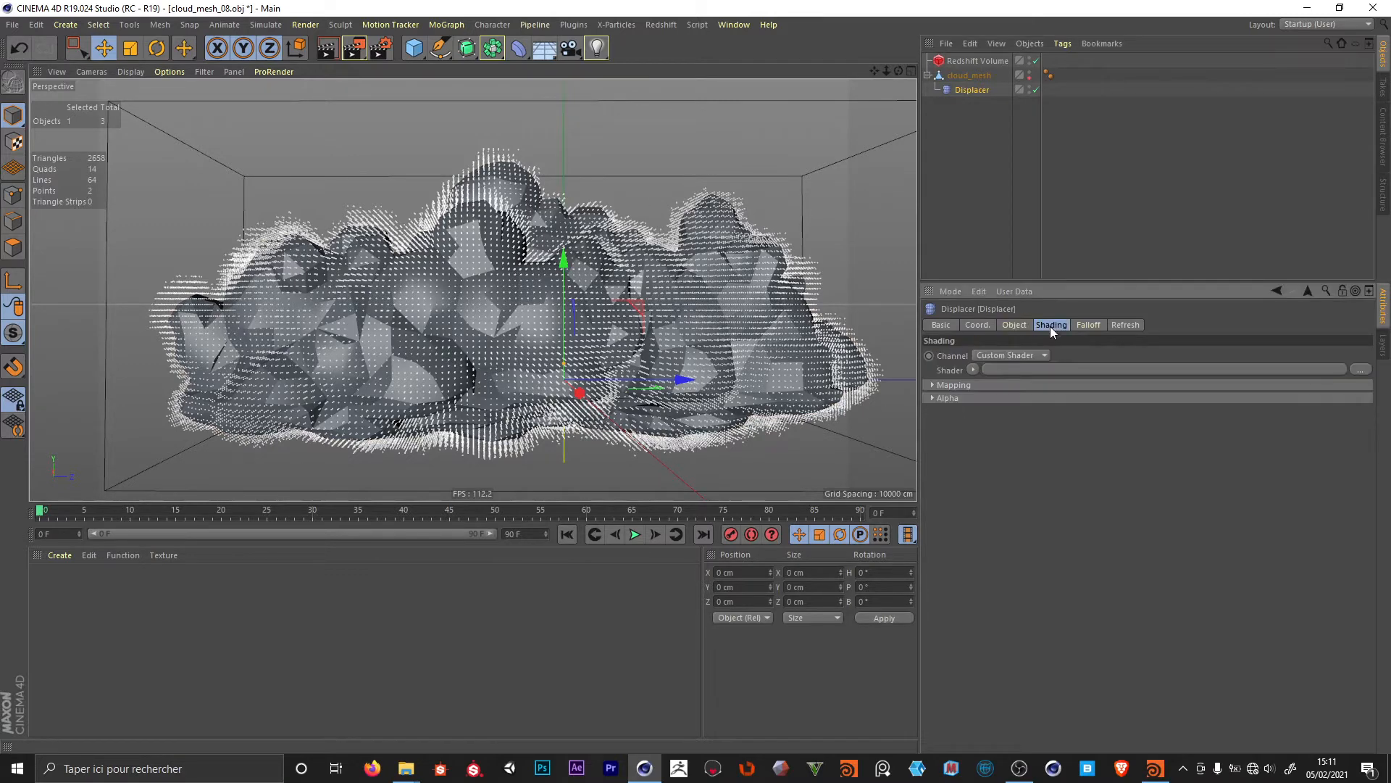
pyautogui.click(973, 371)
pyautogui.click(993, 502)
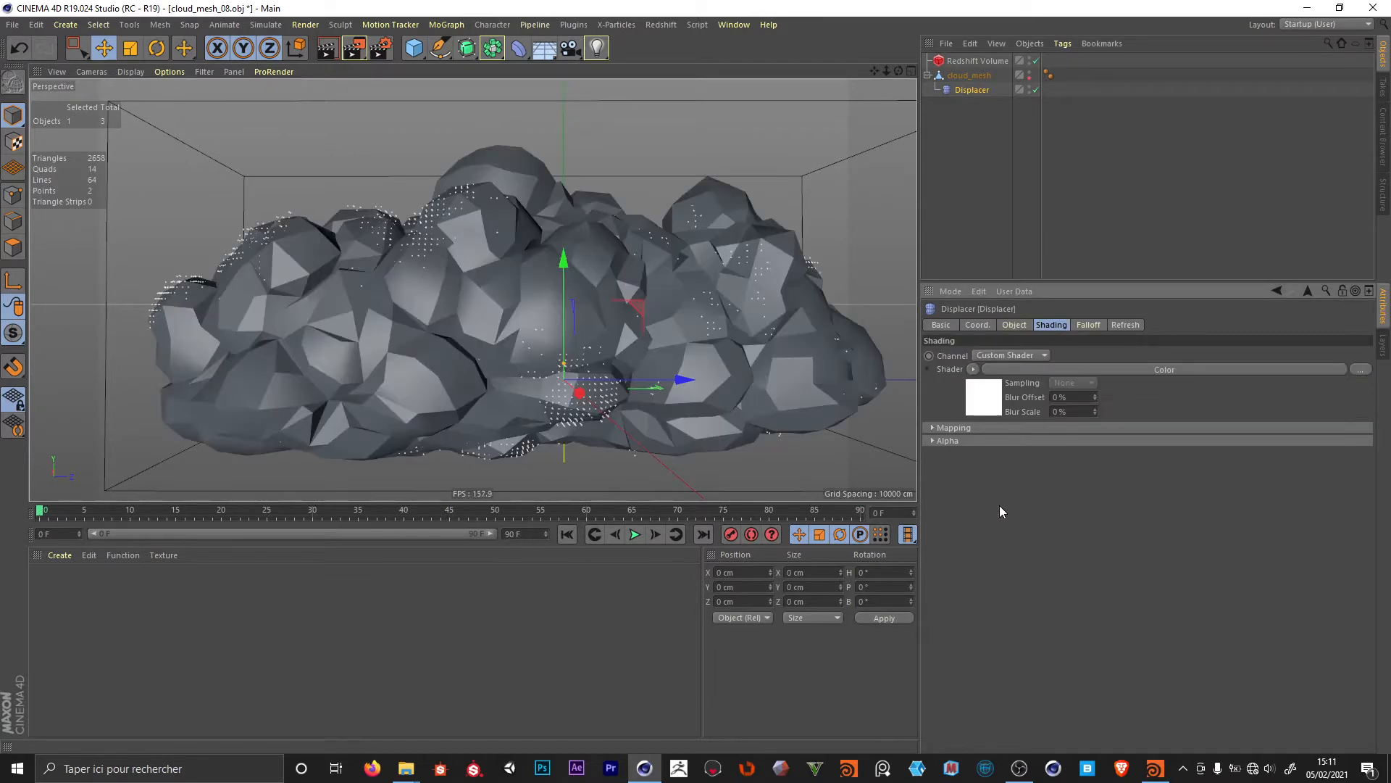
# - Set the Displacer's height to -6 cm so that cloud_mesh shrinks inside the volume
pyautogui.click(1015, 326)
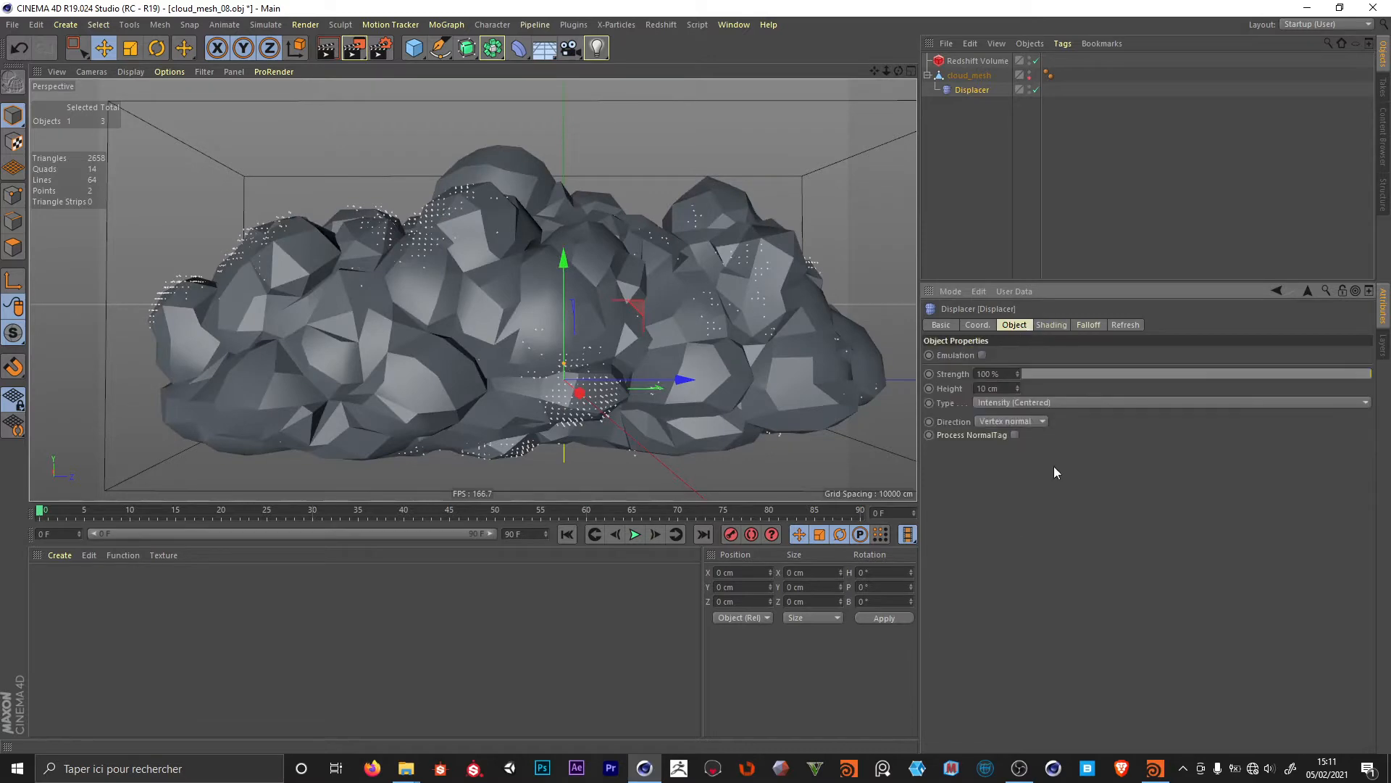
pyautogui.write('-7')
pyautogui.press('Return')
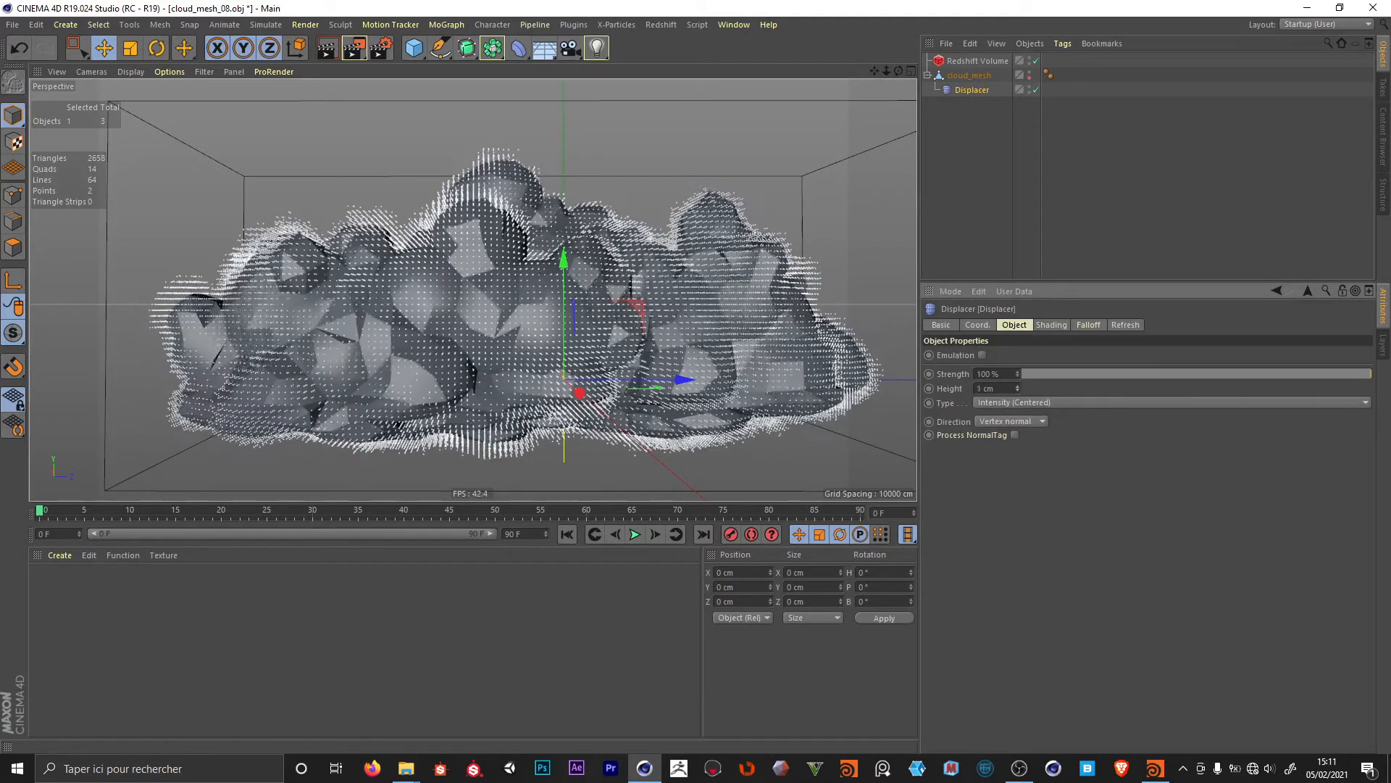
pyautogui.write('-8')
pyautogui.press('Return')
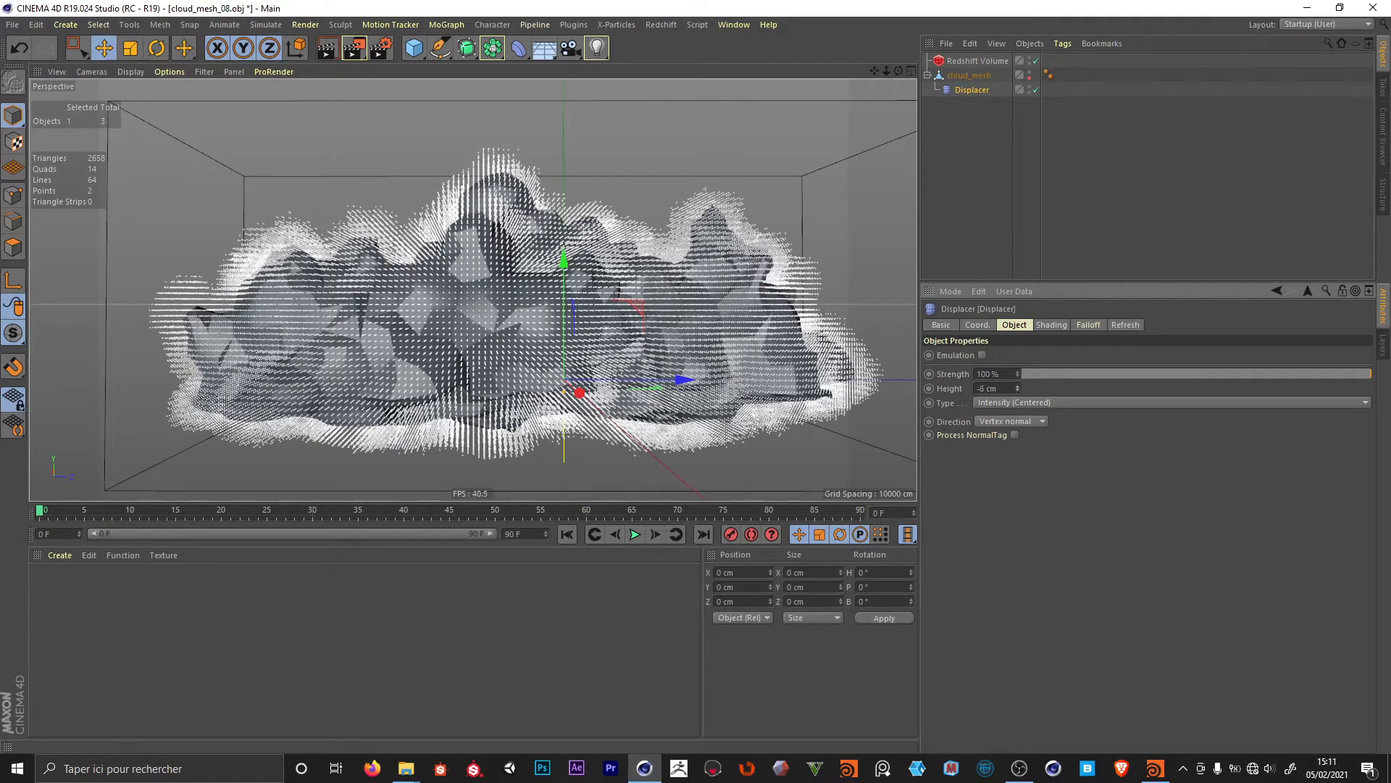
pyautogui.moveTo(1017, 388); pyautogui.dragTo(1017, 384)
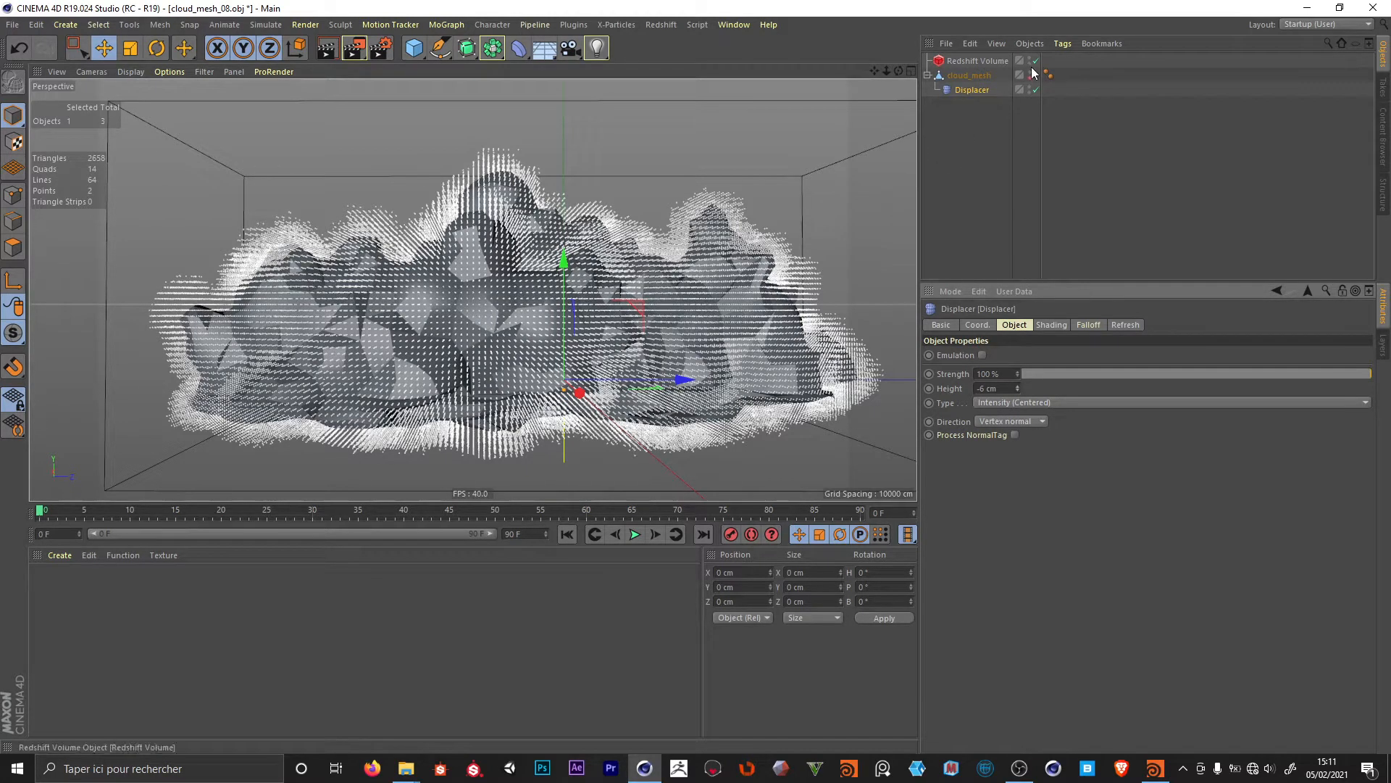
# - Hide cloud_mesh in the viewport and save the project as cloud_tuto2.c4d in the clouds tuto files folder
pyautogui.click(983, 143)
pyautogui.hotkey('ctrl', 's')
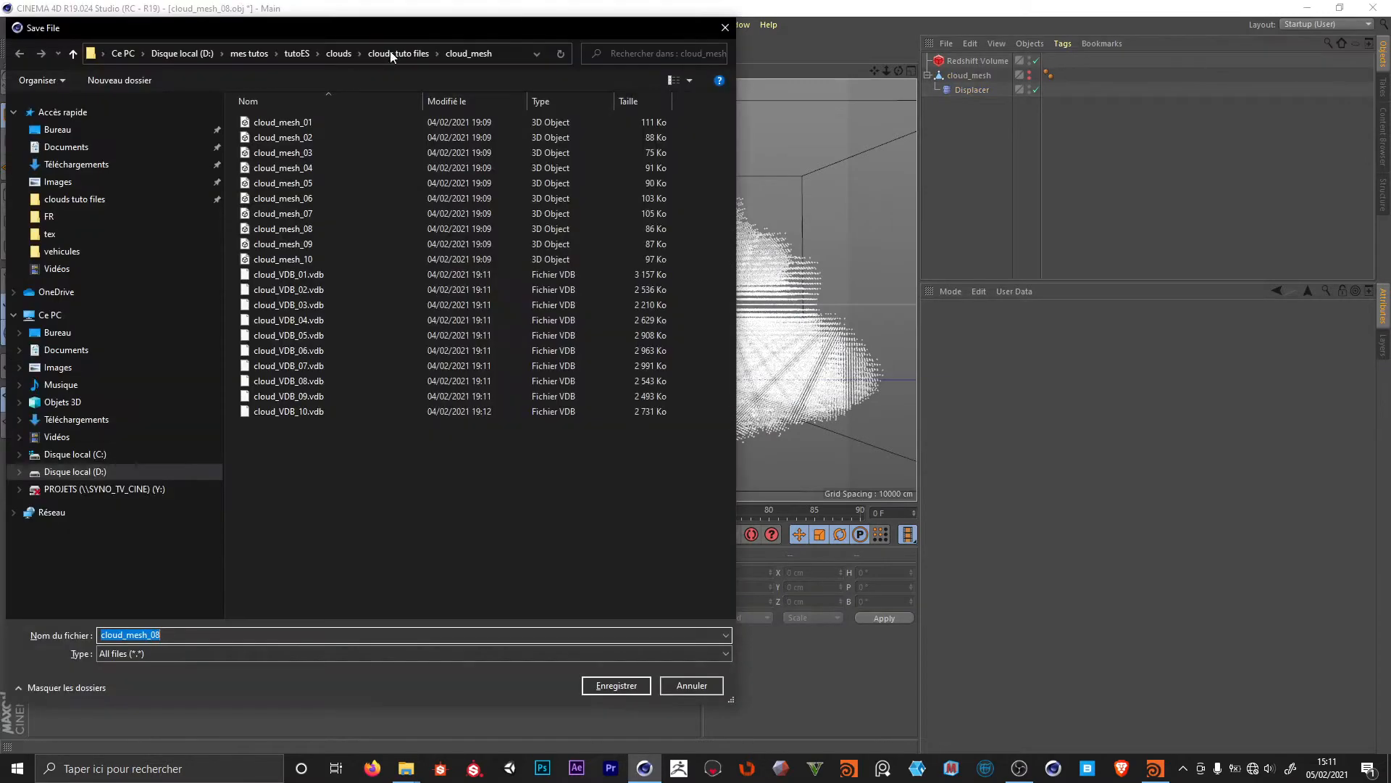
pyautogui.click(68, 213)
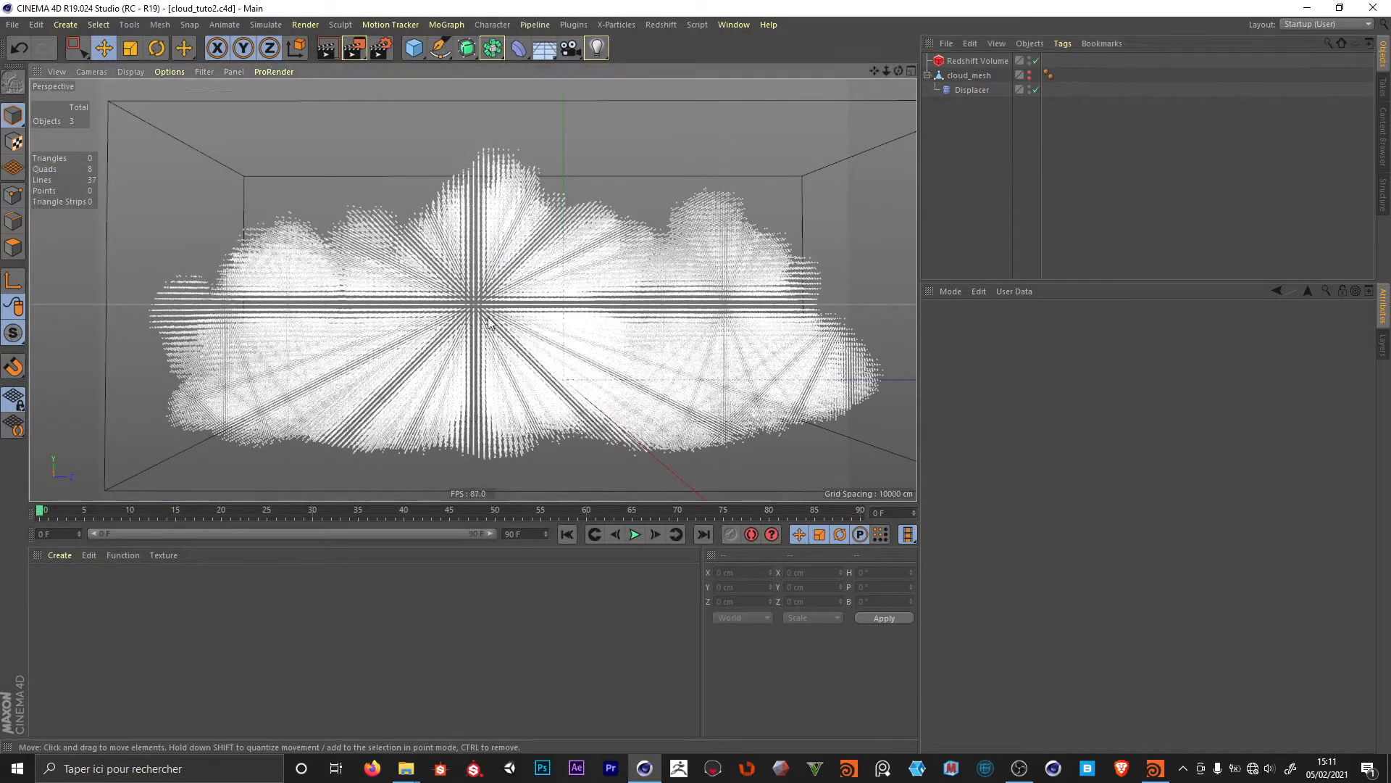
# - Add a Plane and rotate it 90° in bank so that it stands upright
pyautogui.keyDown('alt'); pyautogui.moveTo(551, 312); pyautogui.dragTo(512, 332); pyautogui.keyUp('alt')
pyautogui.scroll(-5, 466, 326)
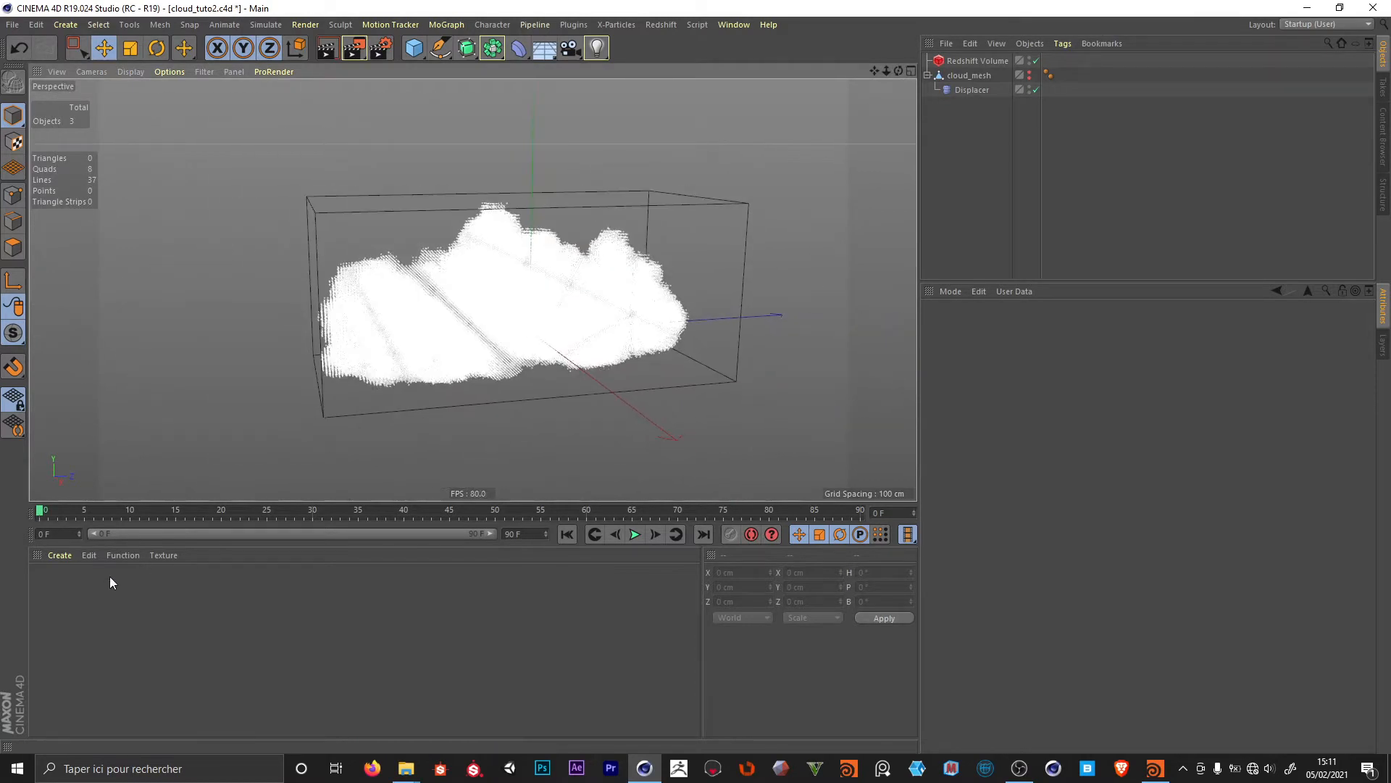
pyautogui.click(413, 48)
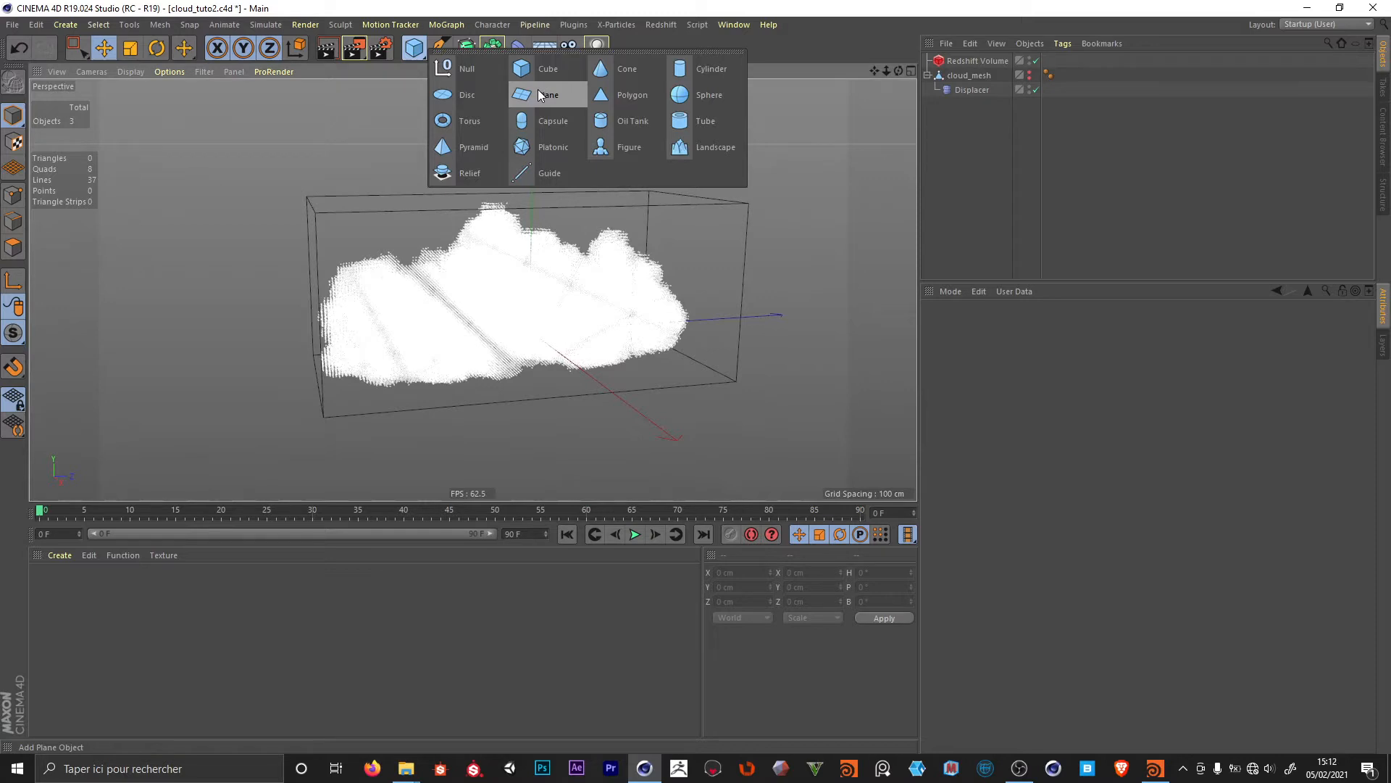
pyautogui.click(555, 101)
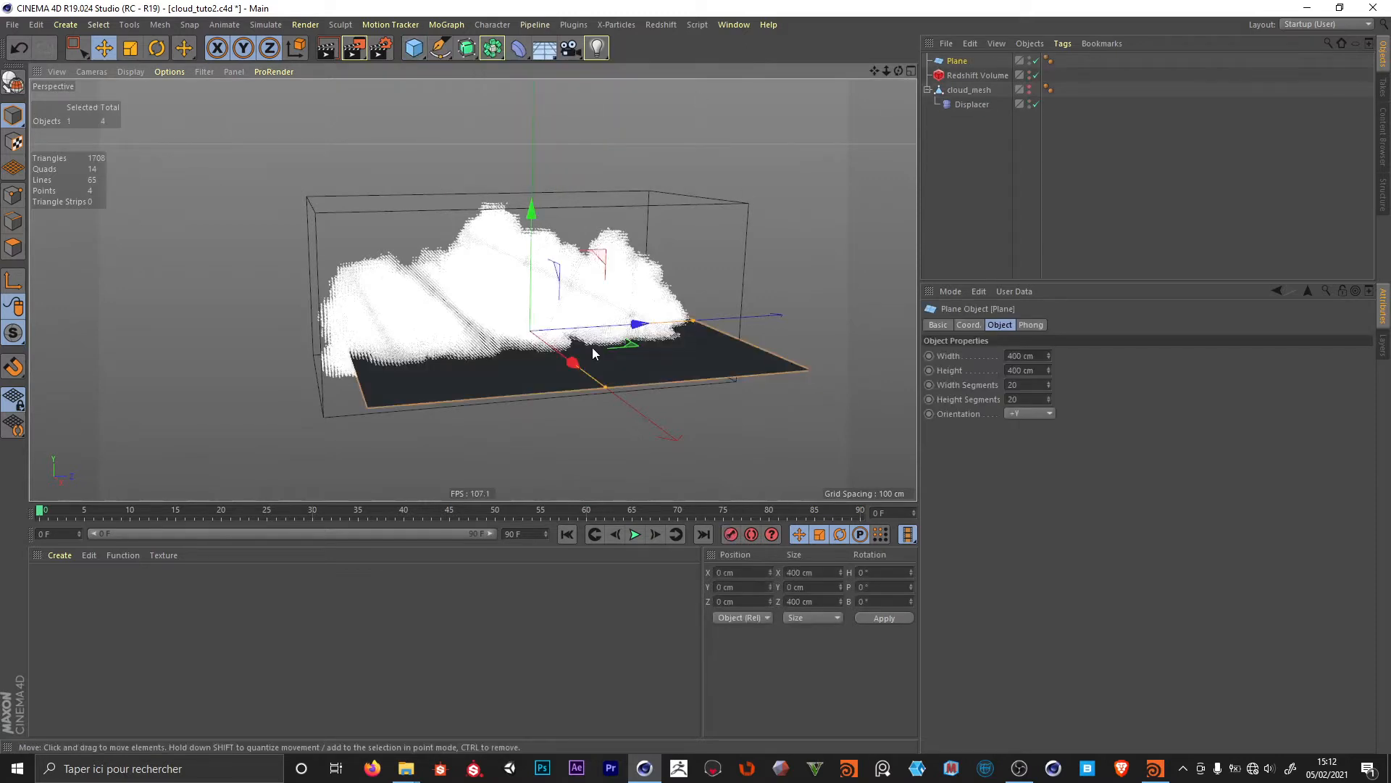
pyautogui.press('r')
pyautogui.moveTo(549, 321); pyautogui.dragTo(541, 413)
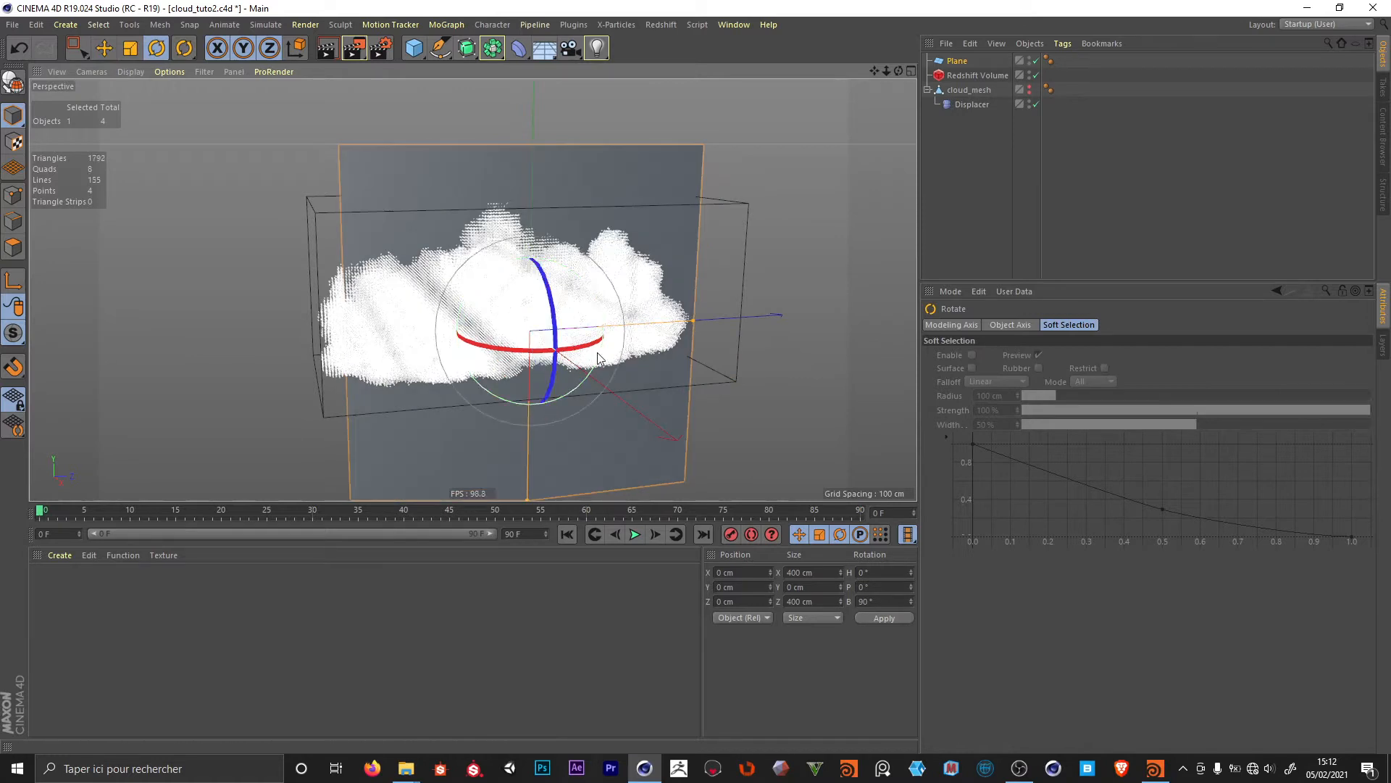
# - Move the Plane behind the cloud to about -512 cm in X and scale it up to about 1776 cm
pyautogui.press('e')
pyautogui.keyDown('alt'); pyautogui.moveTo(439, 416); pyautogui.dragTo(804, 382); pyautogui.keyUp('alt')
pyautogui.press('t')
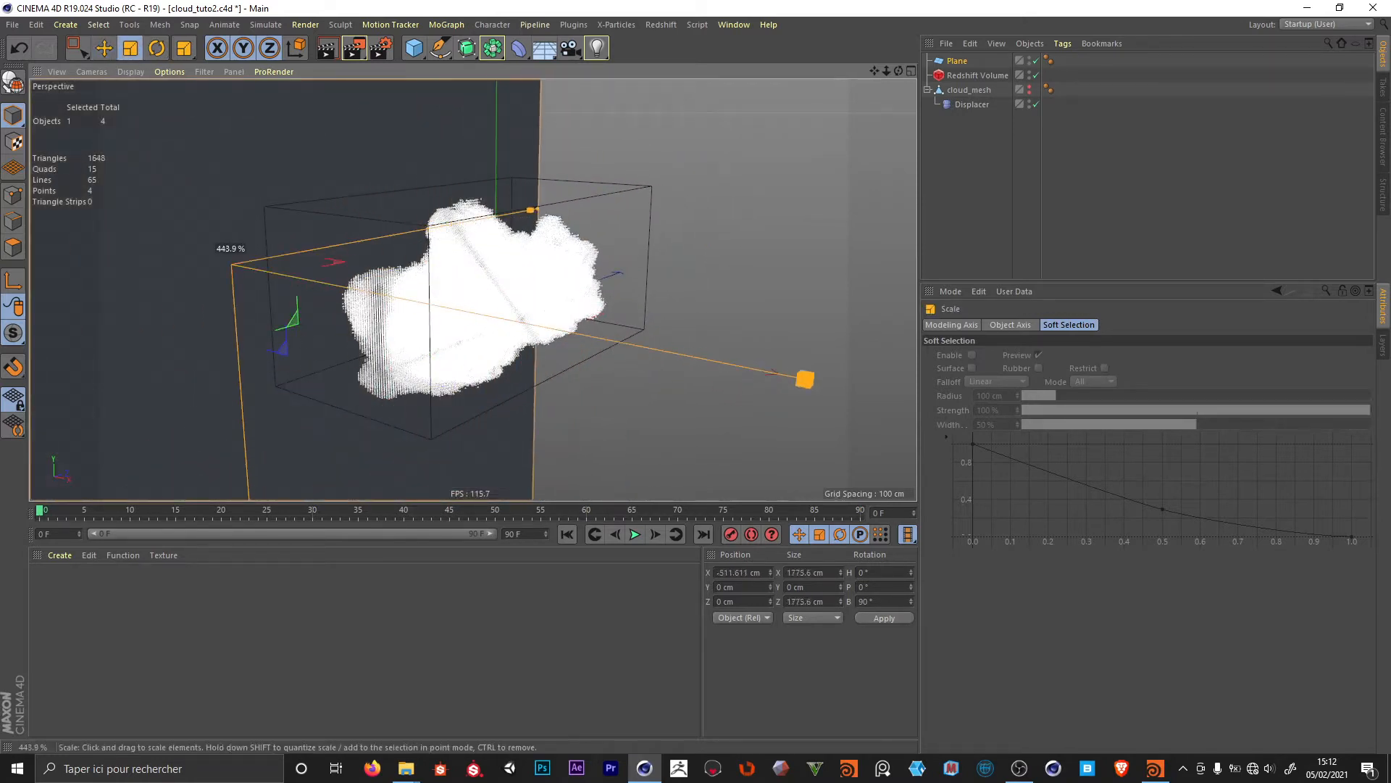
# - Create a standard Redshift material for the background and rename it RS BG
pyautogui.click(60, 555)
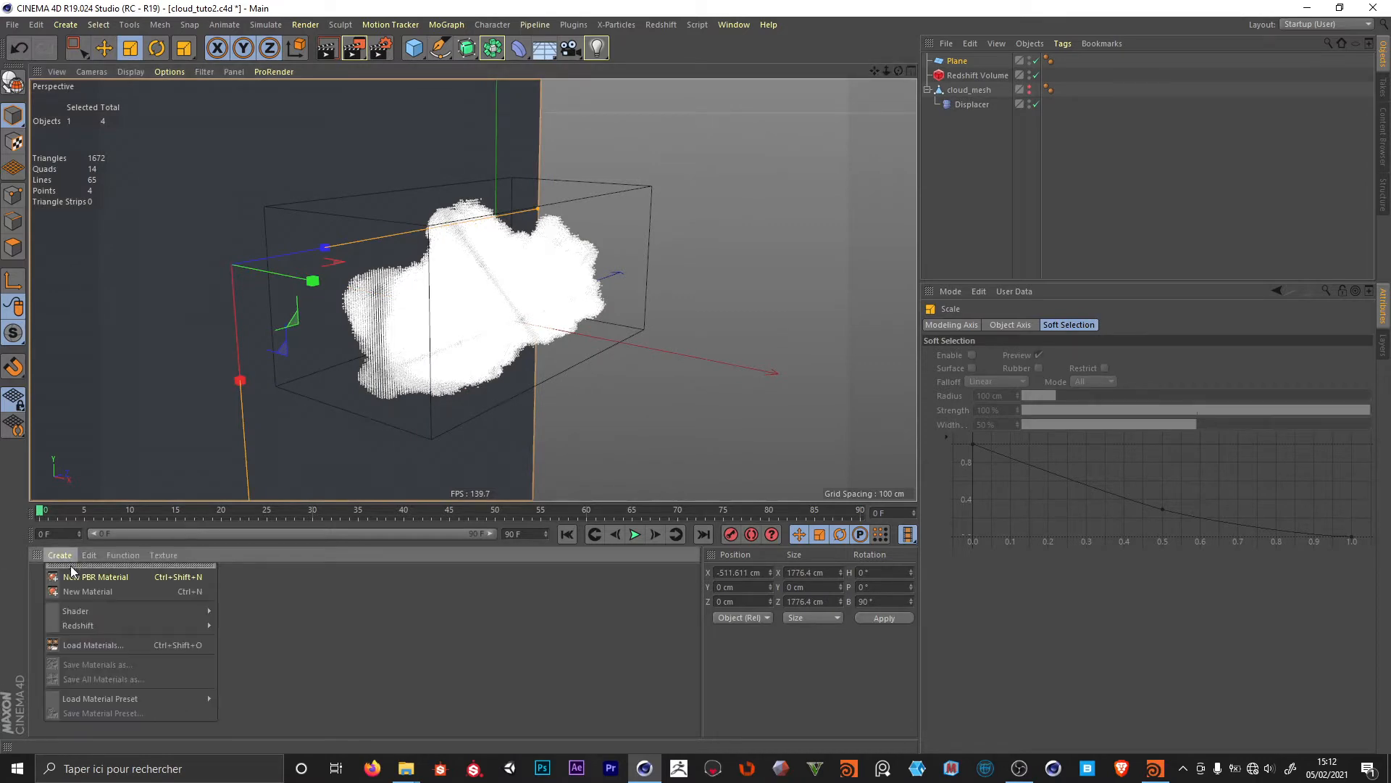
pyautogui.moveTo(123, 629)
pyautogui.moveTo(244, 620)
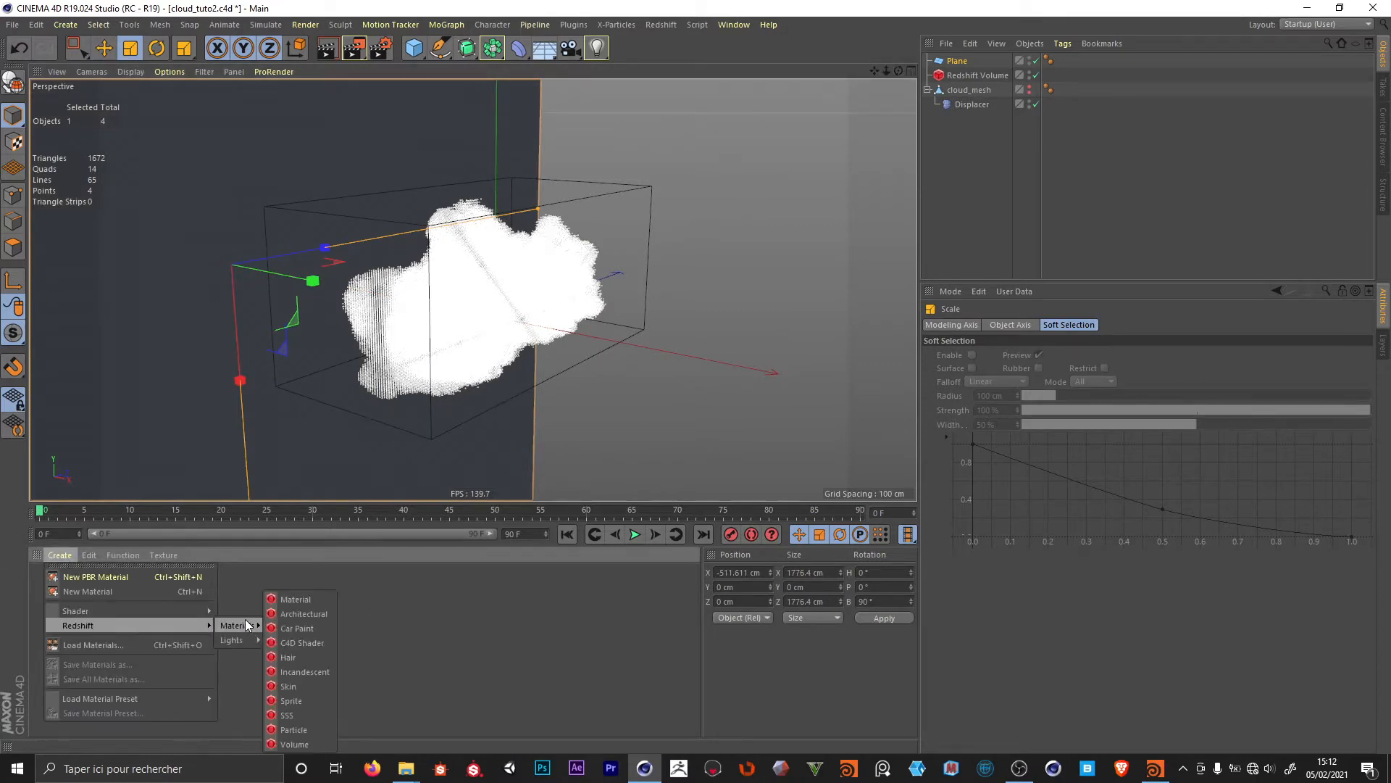
pyautogui.click(296, 601)
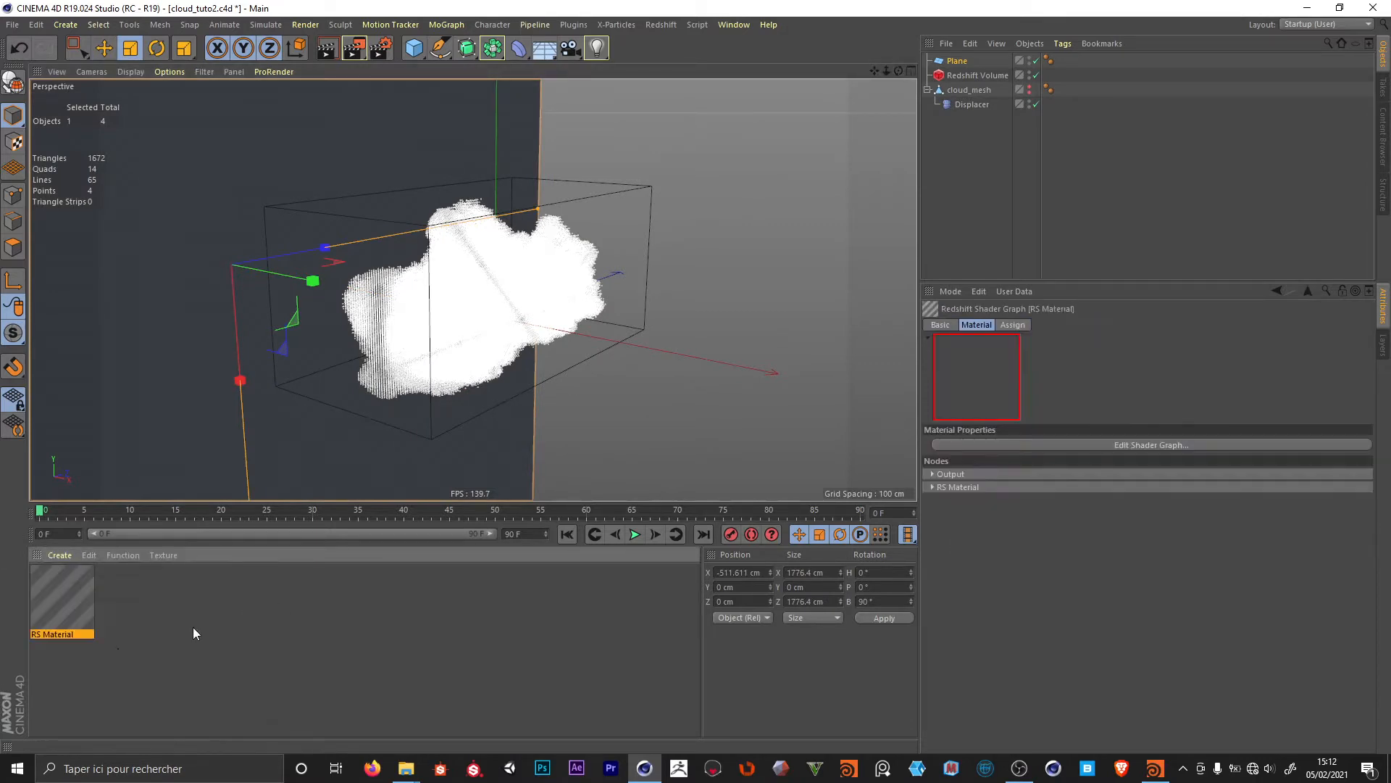
pyautogui.doubleClick(71, 606)
pyautogui.click(272, 221)
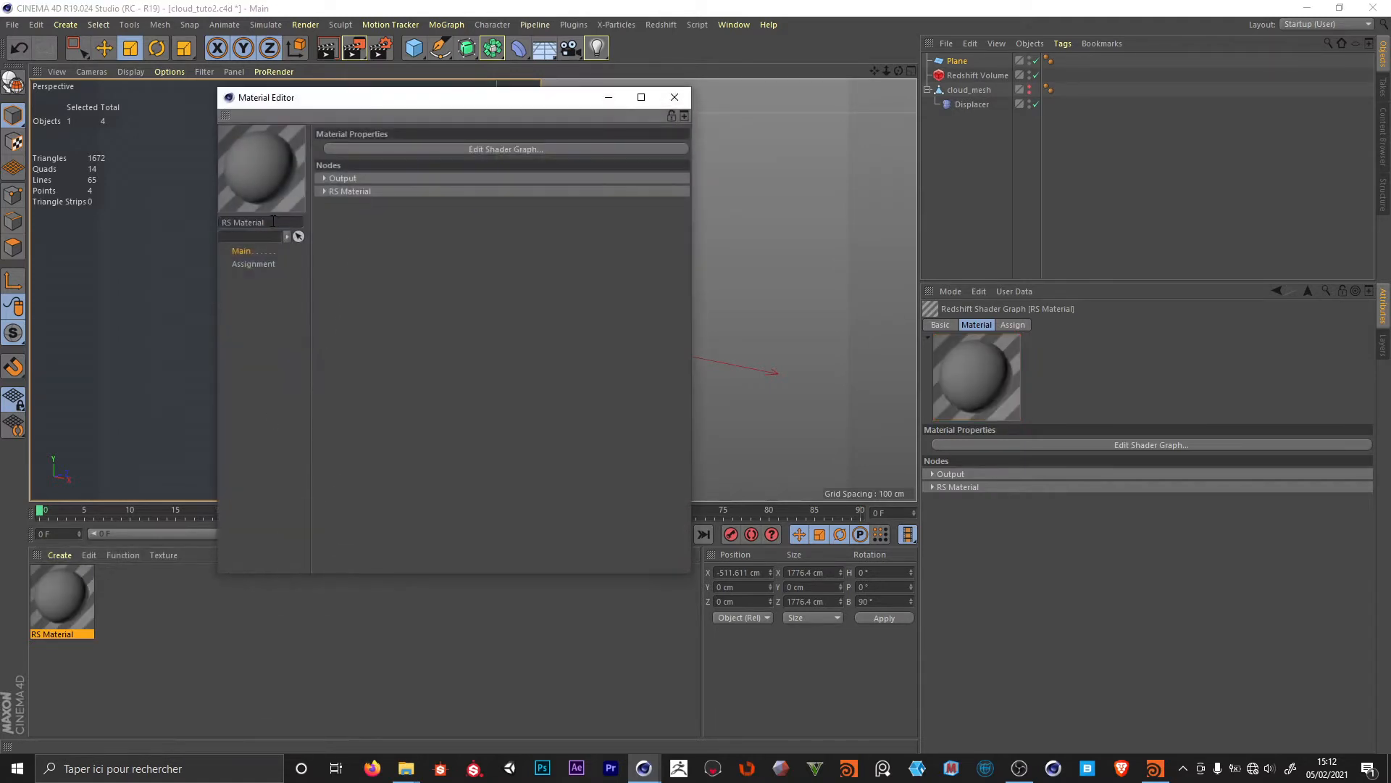
pyautogui.press('BackSpace')
pyautogui.press('BackSpace')
pyautogui.press('BackSpace')
pyautogui.press('BackSpace')
pyautogui.press('BackSpace')
pyautogui.press('BackSpace')
pyautogui.press('BackSpace')
pyautogui.press('BackSpace')
pyautogui.press('BackSpace')
pyautogui.write('E')
# - Open the RS BG shader graph and bring in the papier1 texture from the project's tex folder
pyautogui.click(381, 145)
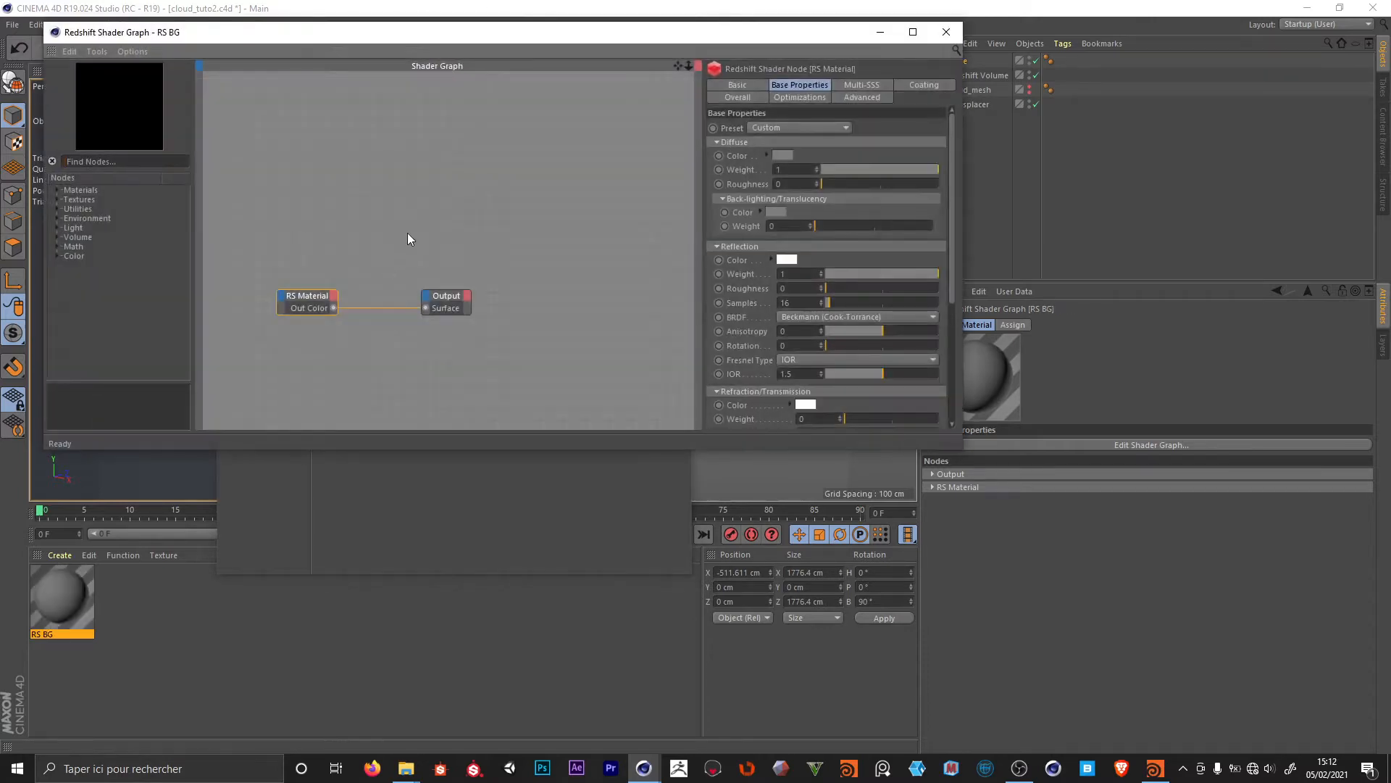
pyautogui.hotkey('alt', 'Tab')
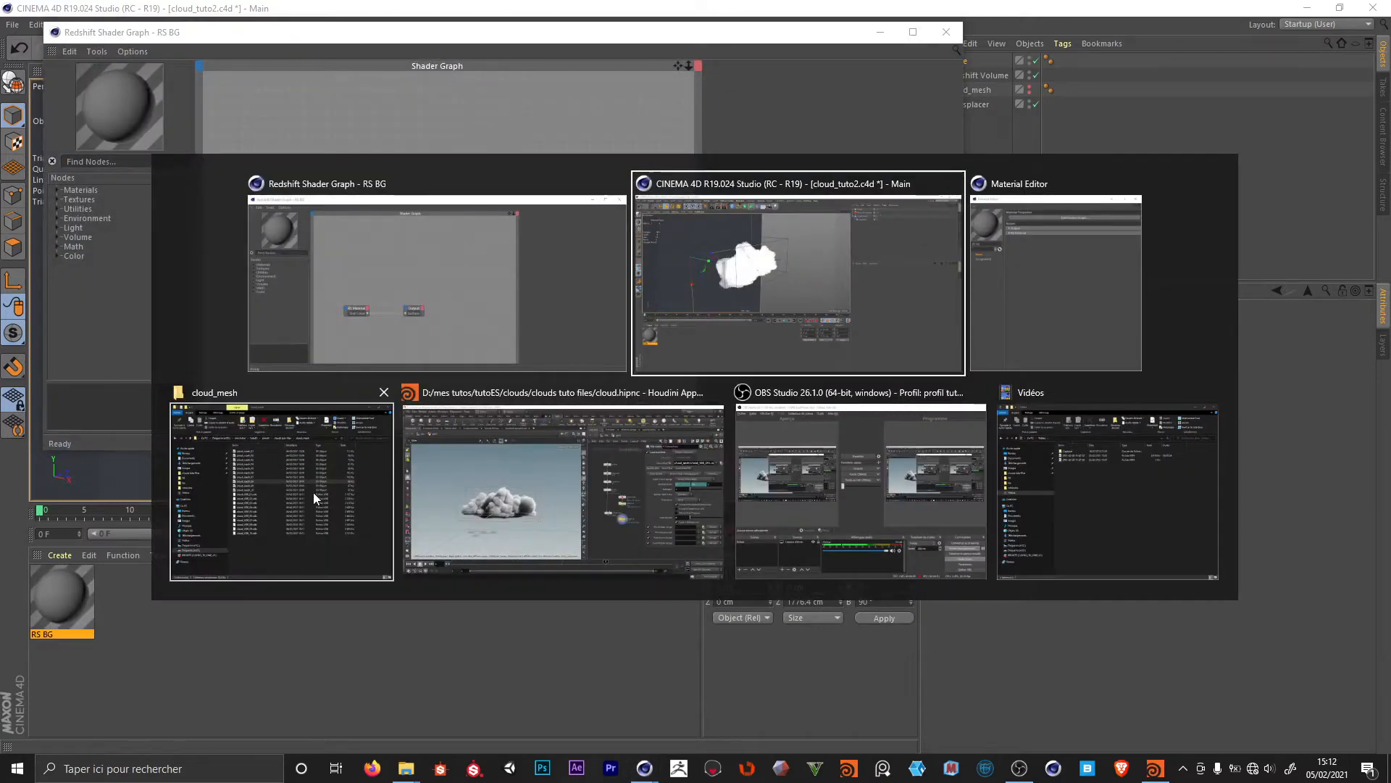
pyautogui.click(313, 493)
pyautogui.click(967, 180)
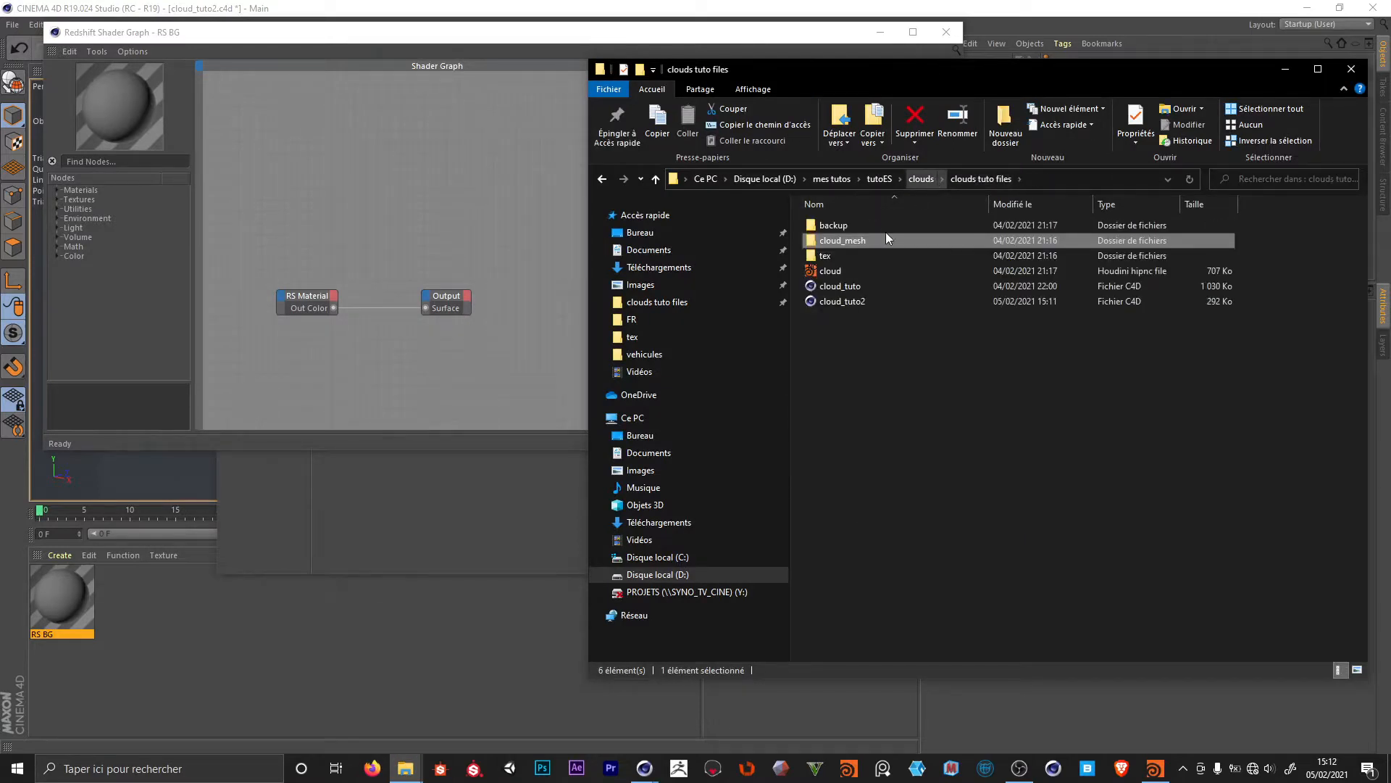
pyautogui.doubleClick(855, 255)
pyautogui.moveTo(833, 242); pyautogui.dragTo(475, 424)
pyautogui.click(477, 281)
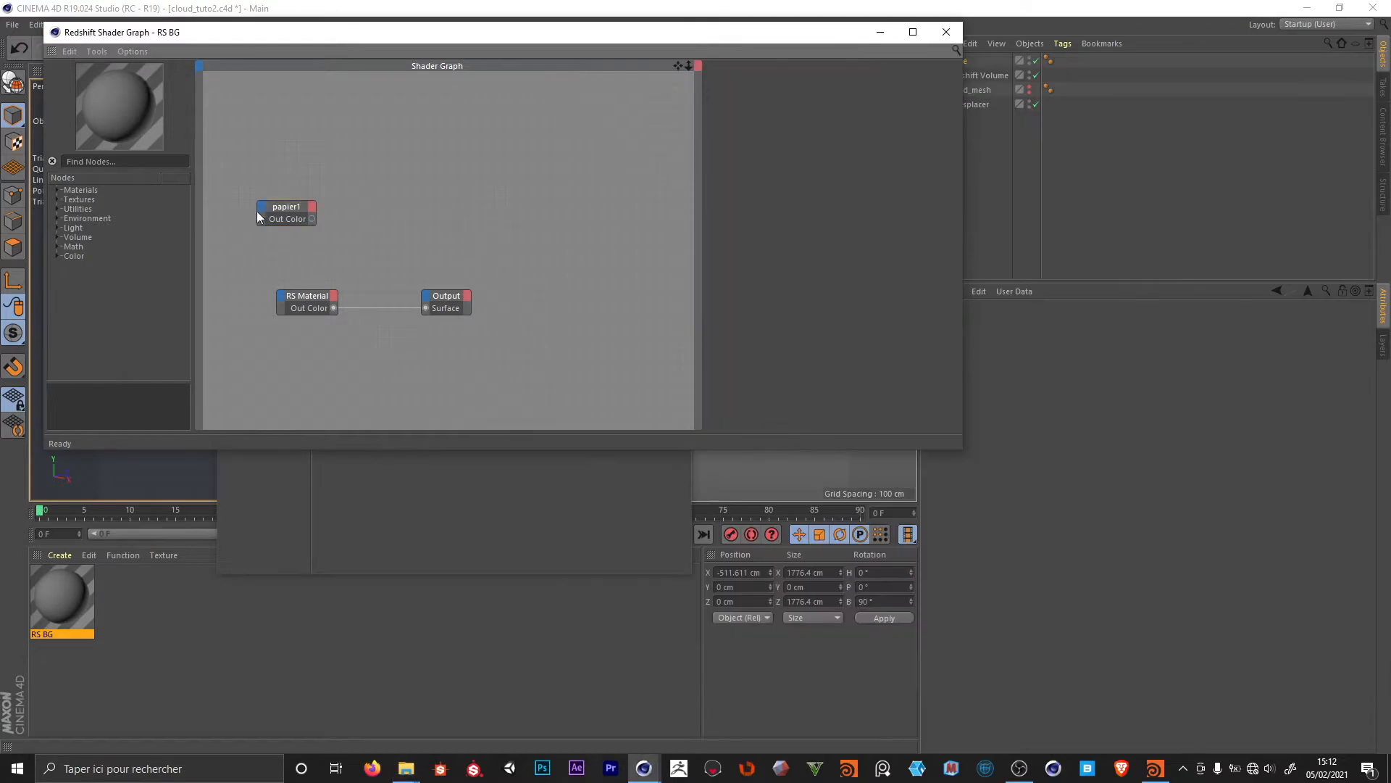
# - Connect the papier1 texture to the RS Material's diffuse color, place it before that node, and show the RS Material's properties
pyautogui.moveTo(312, 219); pyautogui.dragTo(284, 297)
pyautogui.moveTo(303, 303)
pyautogui.click(563, 305)
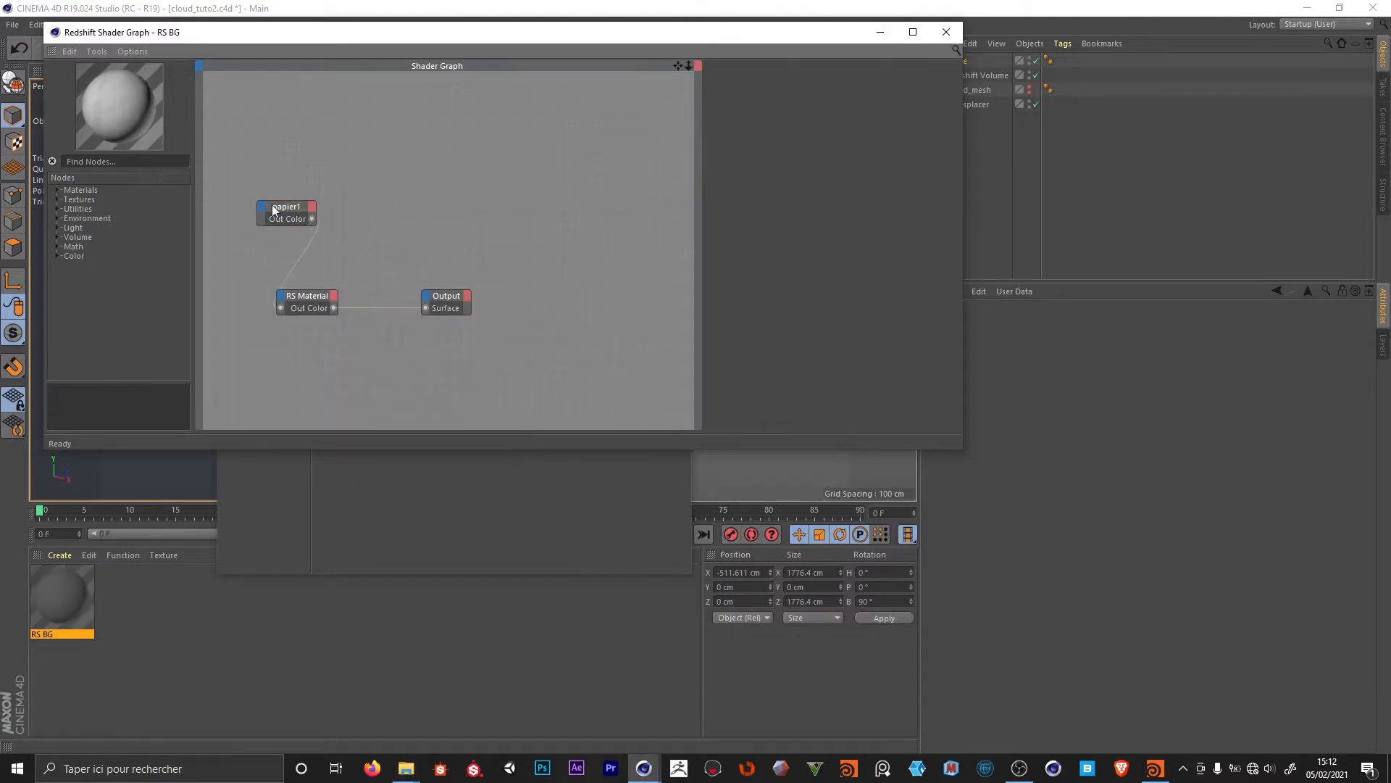
pyautogui.moveTo(282, 219); pyautogui.dragTo(217, 321)
pyautogui.click(307, 295)
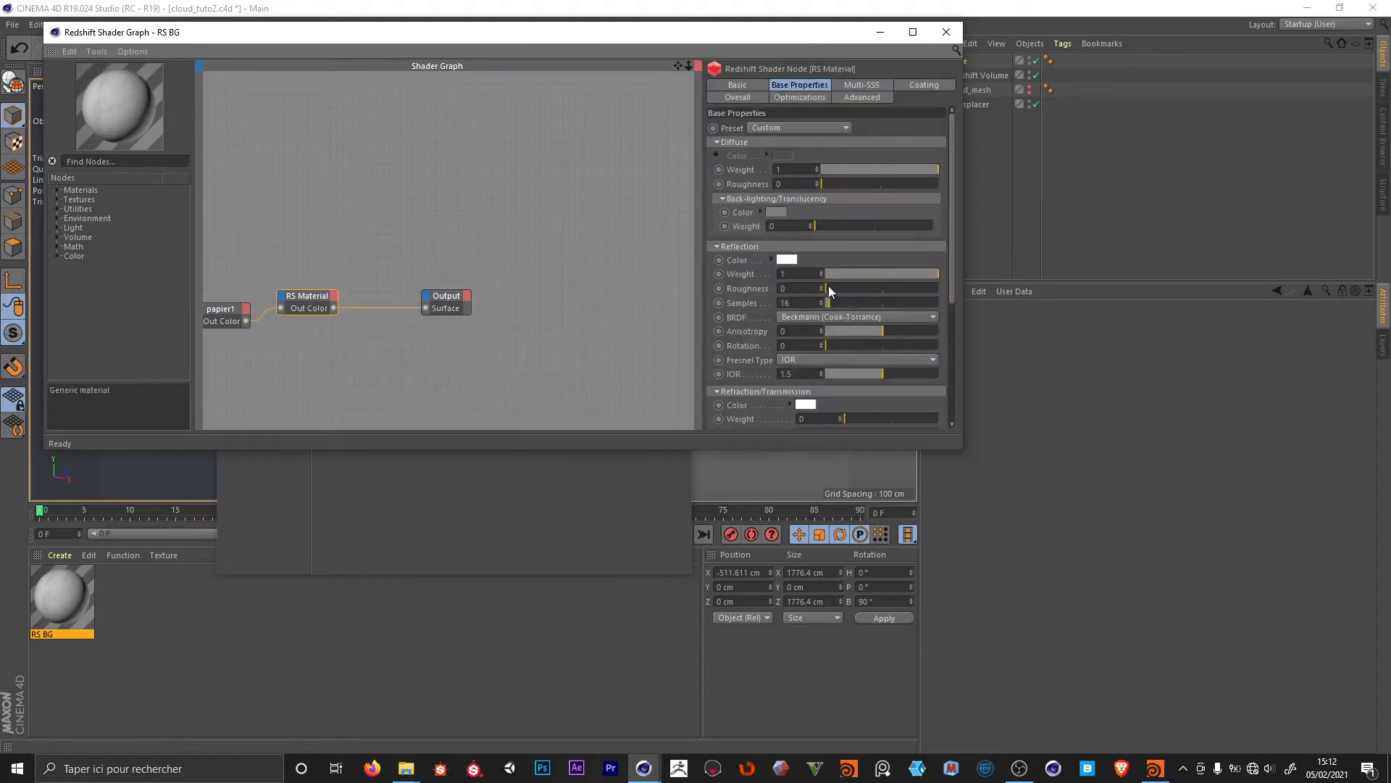
# - Set the RS Material's reflection weight to 0 and assign the RS BG material to the background plane
pyautogui.doubleClick(807, 276)
pyautogui.write('0')
pyautogui.press('Return')
pyautogui.click(946, 32)
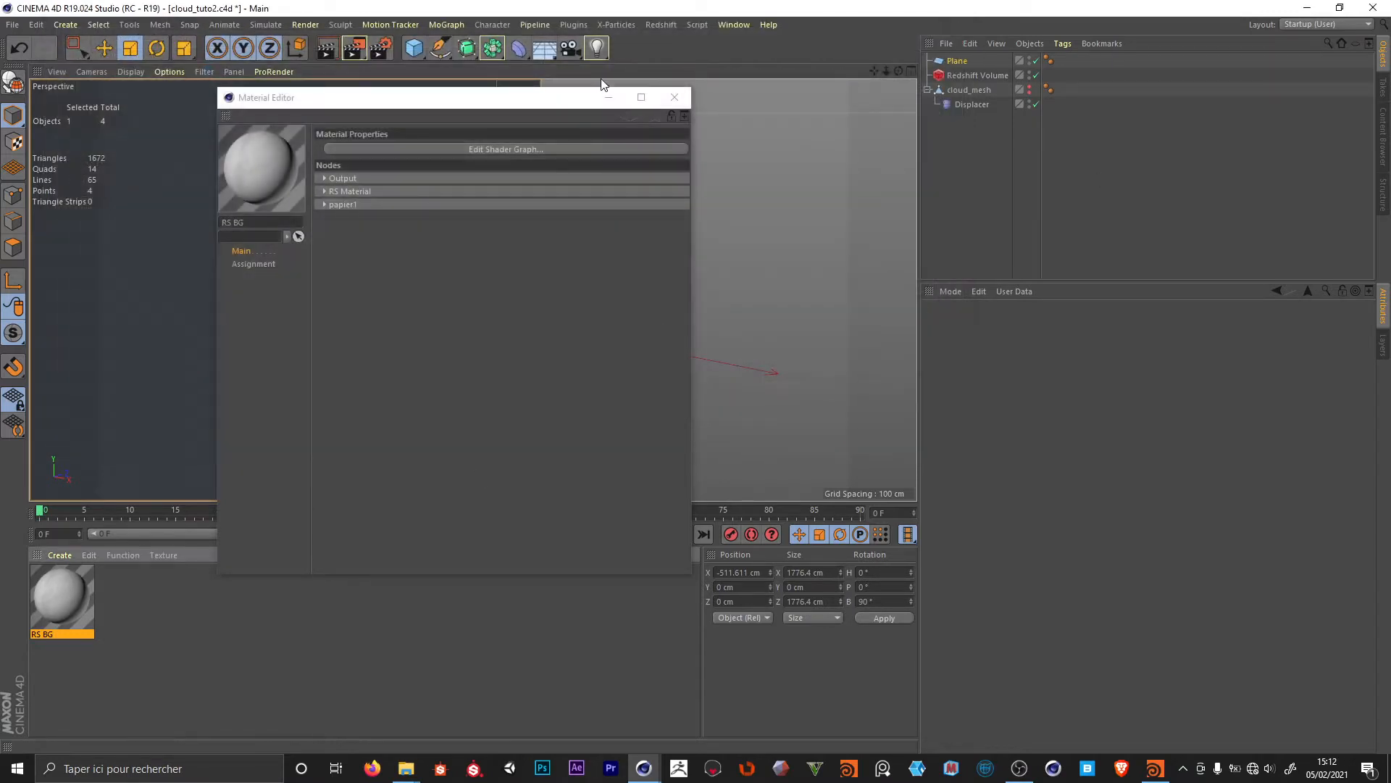
pyautogui.moveTo(529, 103); pyautogui.dragTo(740, 296)
pyautogui.moveTo(68, 598); pyautogui.dragTo(141, 311)
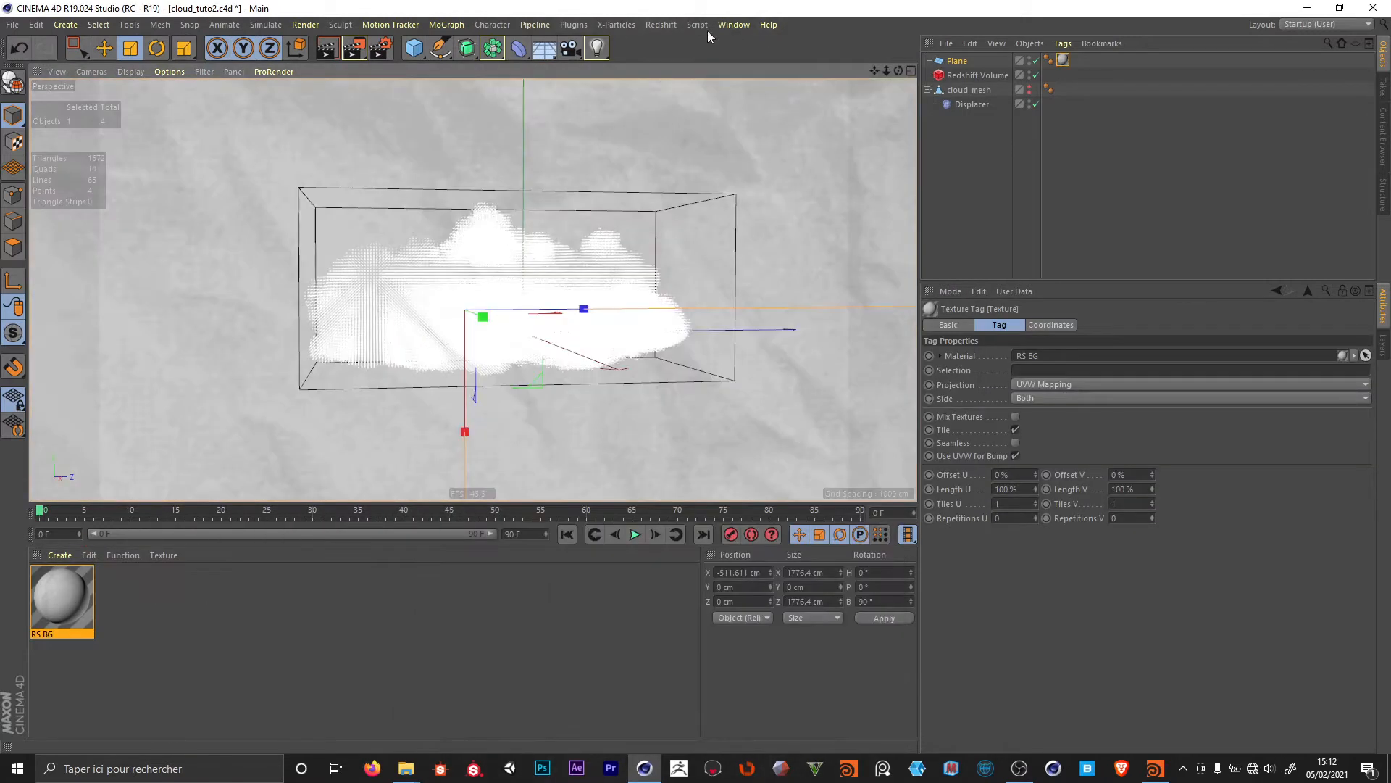
# - Add a Redshift camera that matches the current framing of the cloud
pyautogui.click(660, 25)
pyautogui.moveTo(732, 71)
pyautogui.click(826, 82)
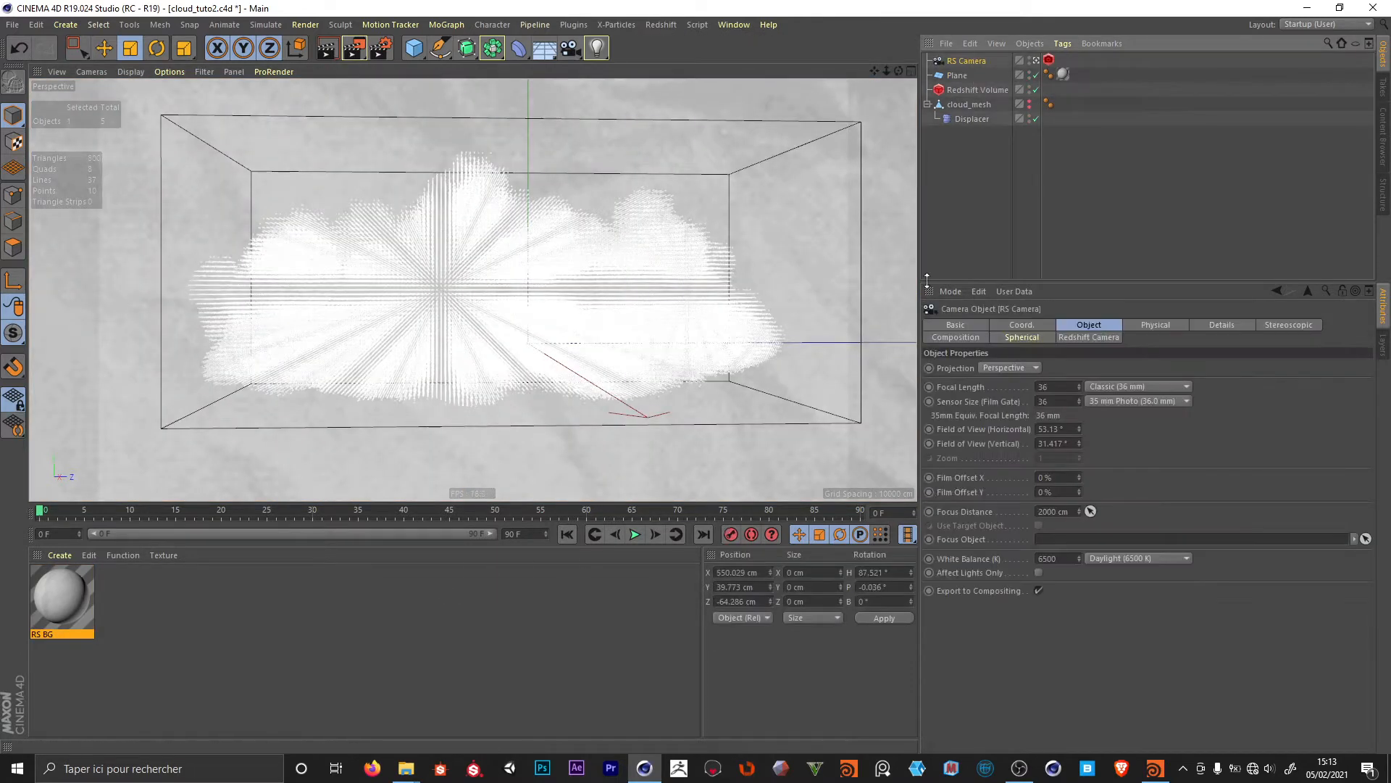
# - Keyframe the RS Camera's position and rotation on all axes at frame 0 to lock its framing
pyautogui.click(1019, 325)
pyautogui.keyDown('ctrl'); pyautogui.click(929, 382); pyautogui.keyUp('ctrl')
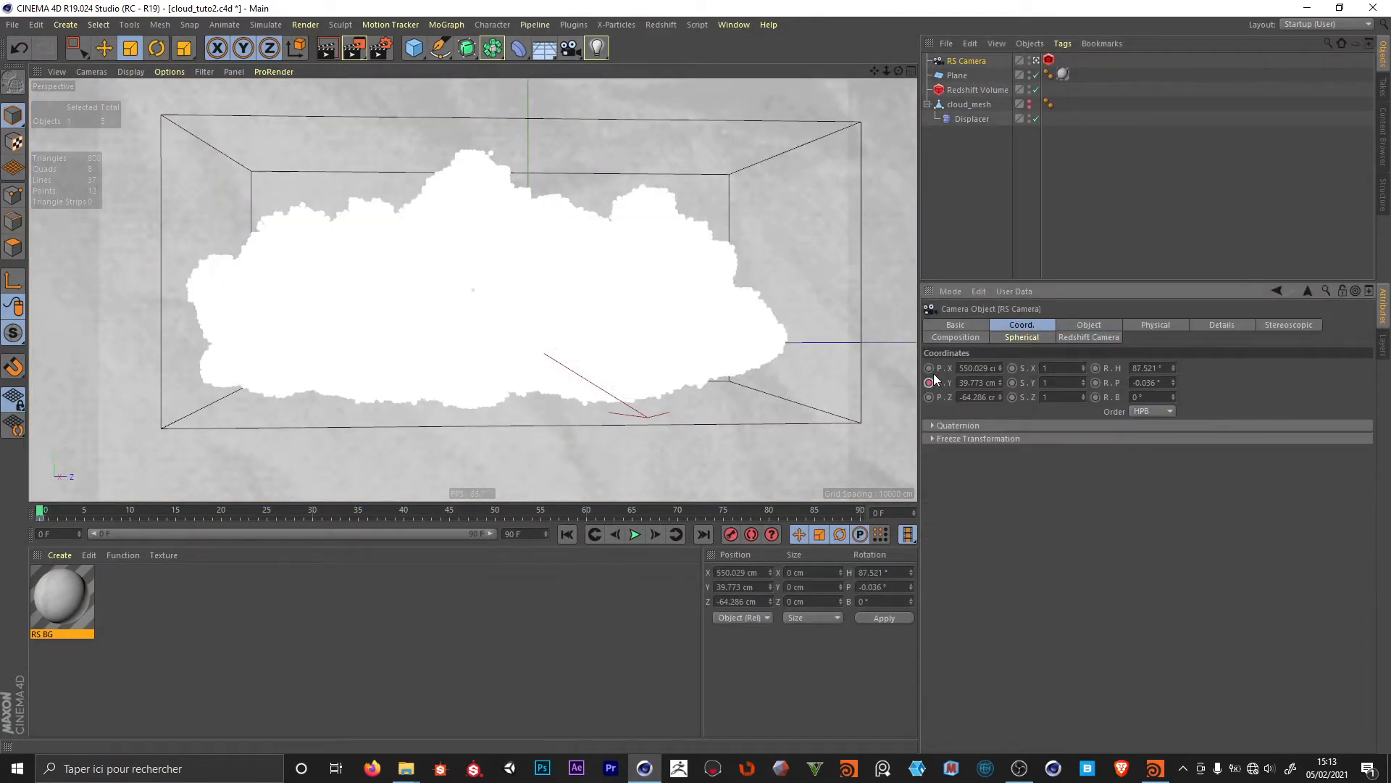
pyautogui.keyDown('ctrl'); pyautogui.click(1097, 383); pyautogui.keyUp('ctrl')
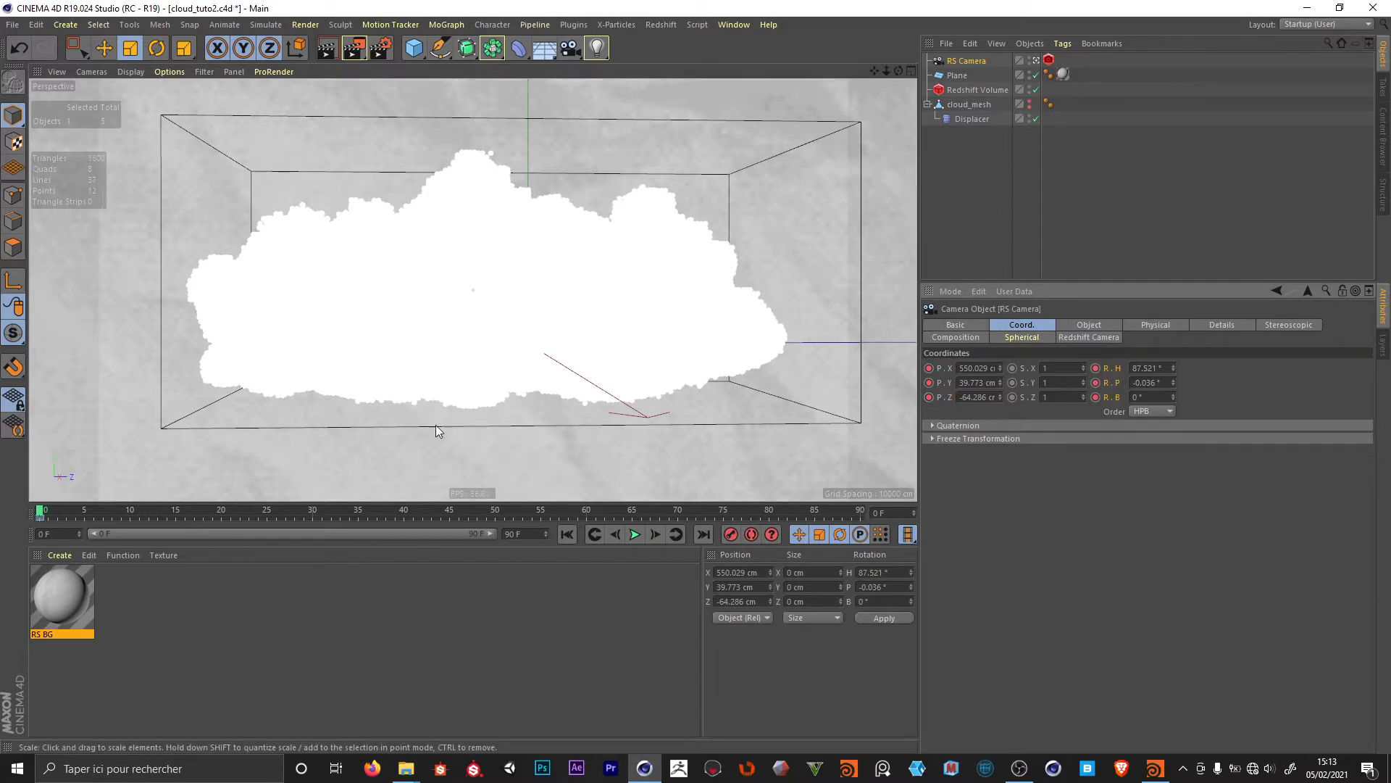
pyautogui.keyDown('alt'); pyautogui.moveTo(574, 322); pyautogui.dragTo(522, 391); pyautogui.keyUp('alt')
pyautogui.moveTo(165, 514); pyautogui.dragTo(256, 514)
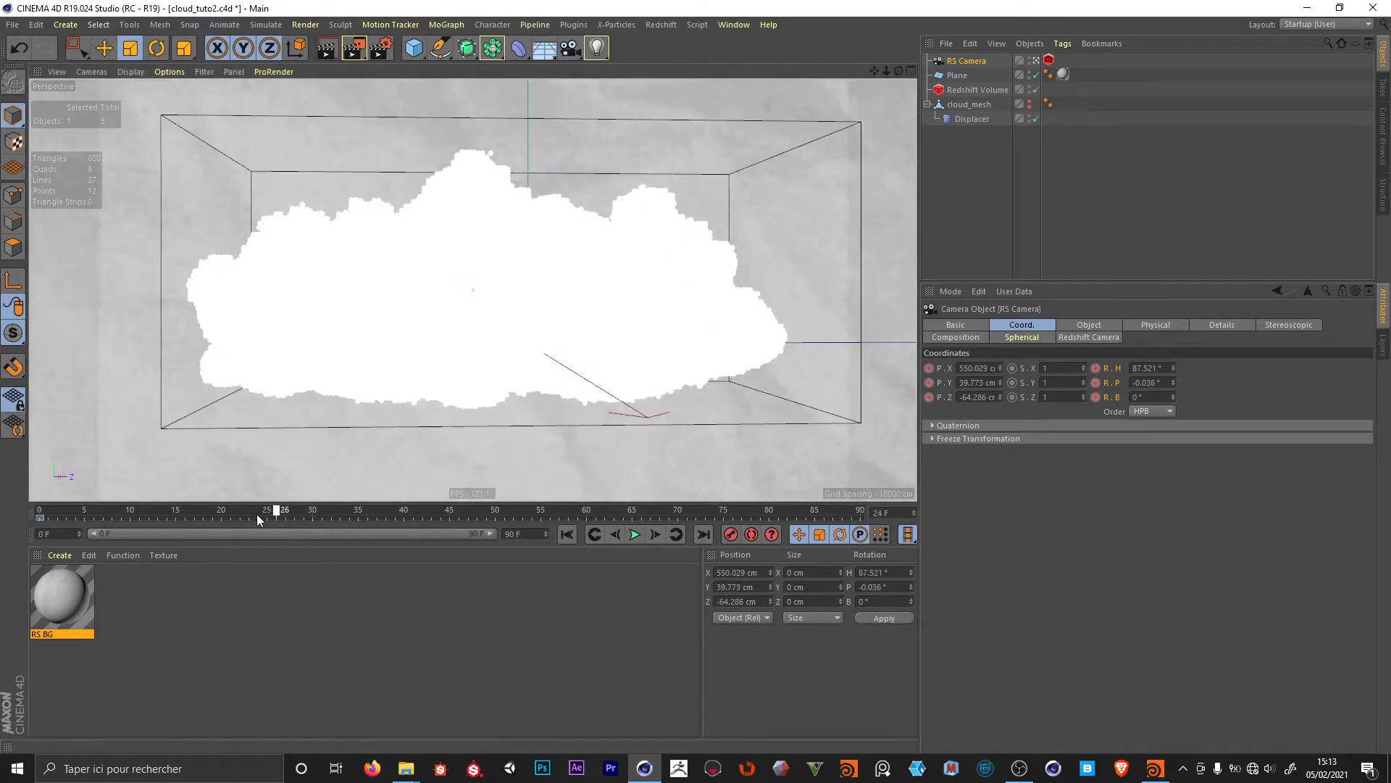
pyautogui.click(567, 534)
pyautogui.click(990, 233)
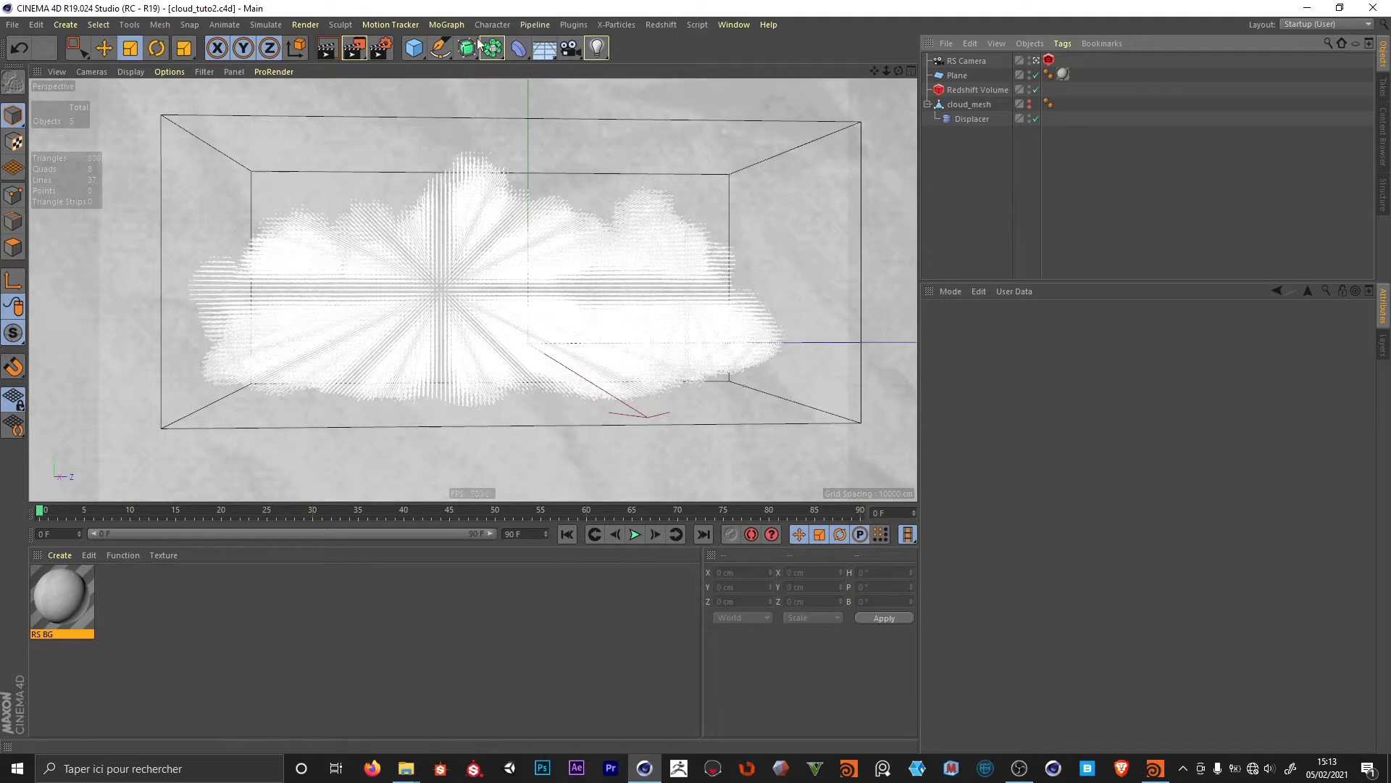
# - Add a Redshift Dome Light and load free_002_con.HDR from the project's tex folder as its dome map
pyautogui.click(655, 24)
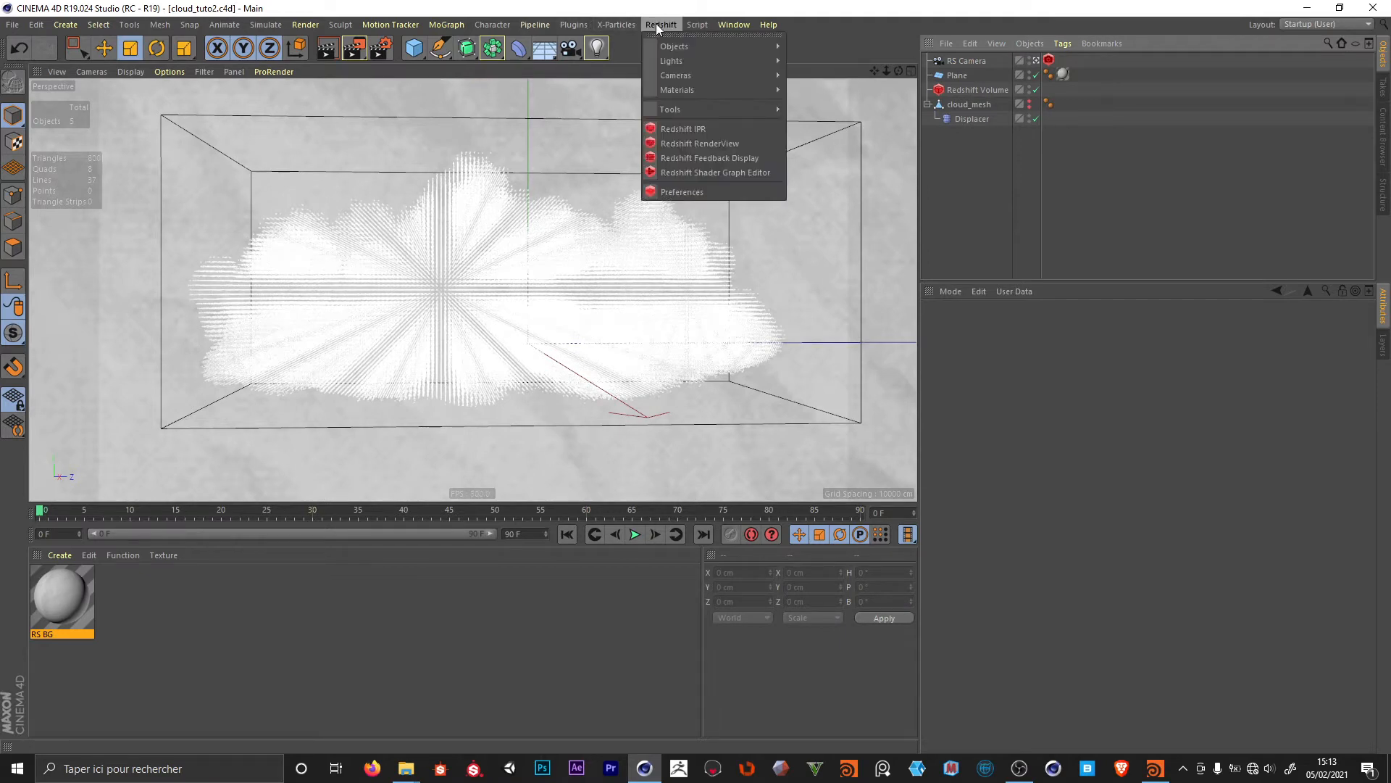
pyautogui.moveTo(666, 62)
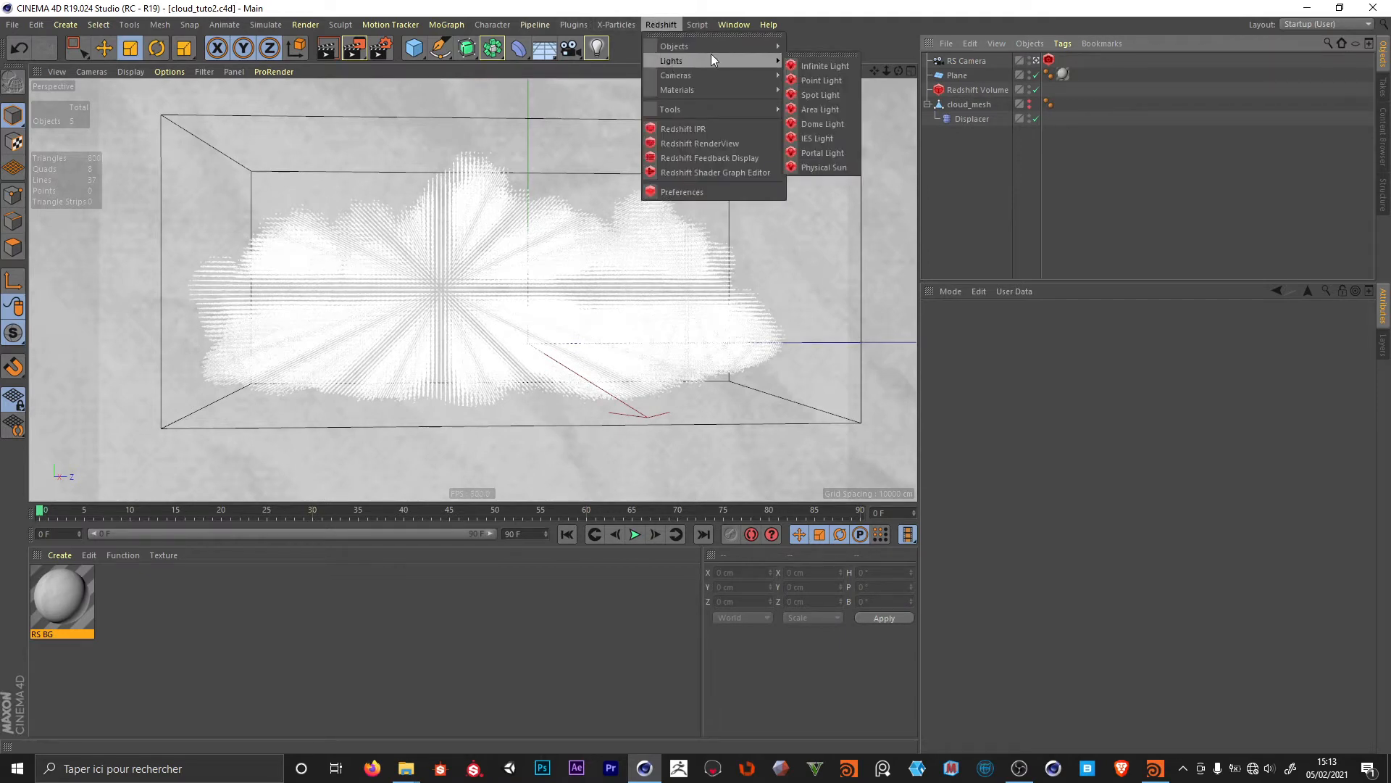
pyautogui.click(816, 123)
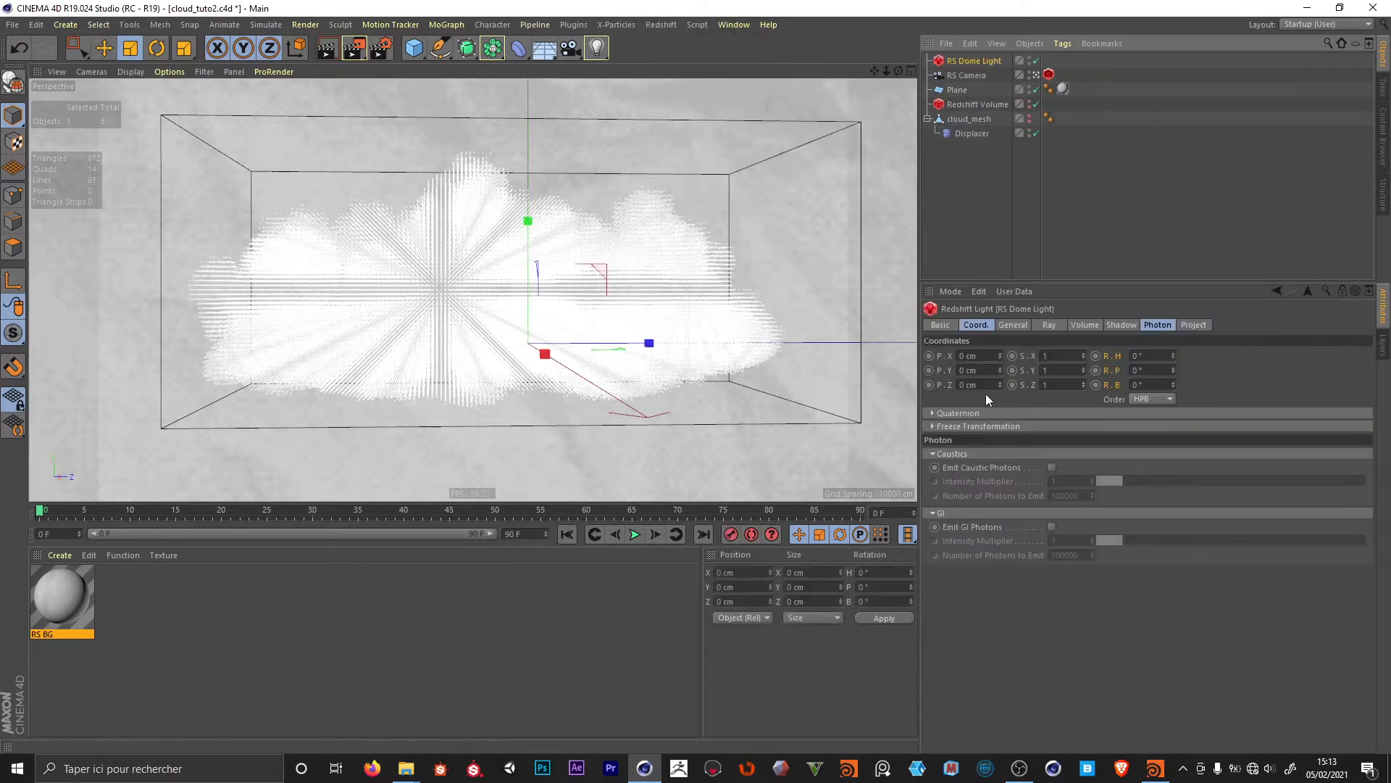
pyautogui.click(1012, 324)
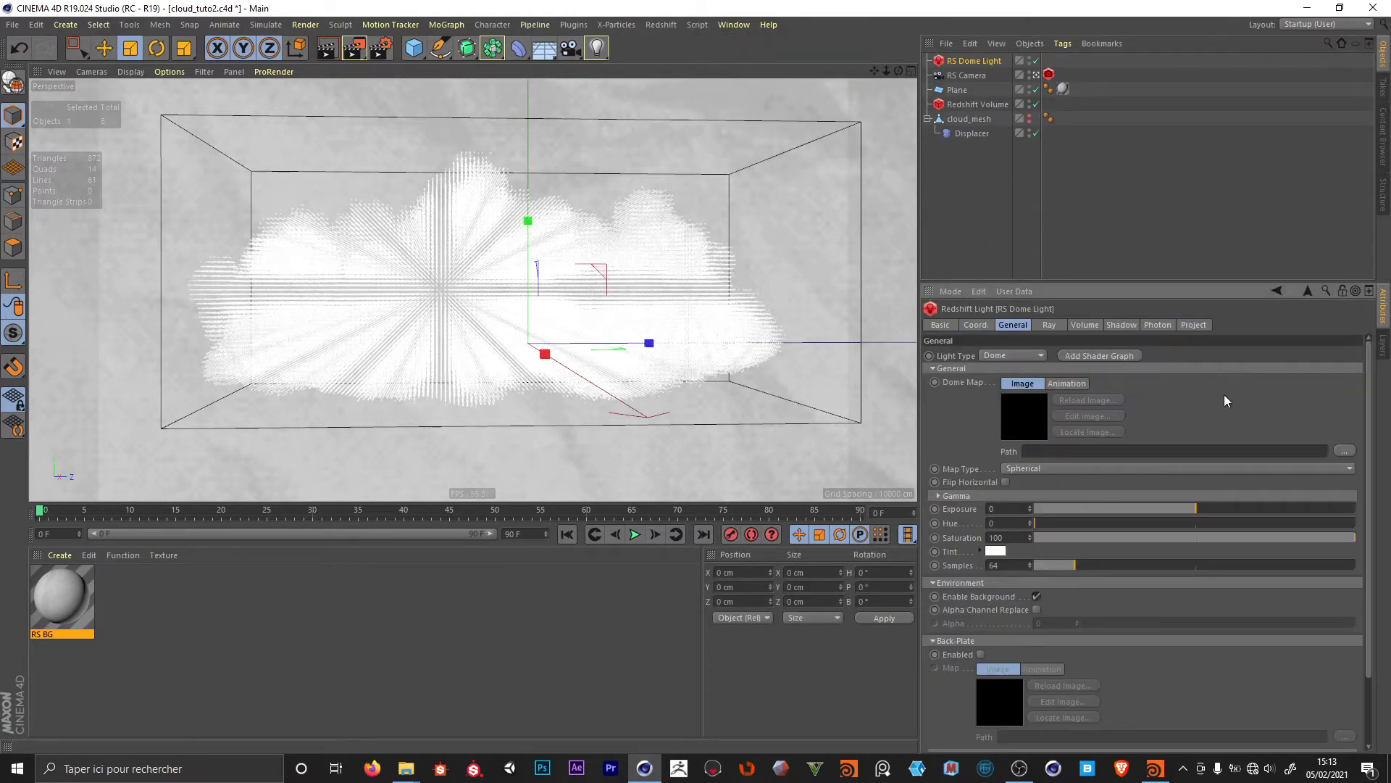
pyautogui.click(1346, 452)
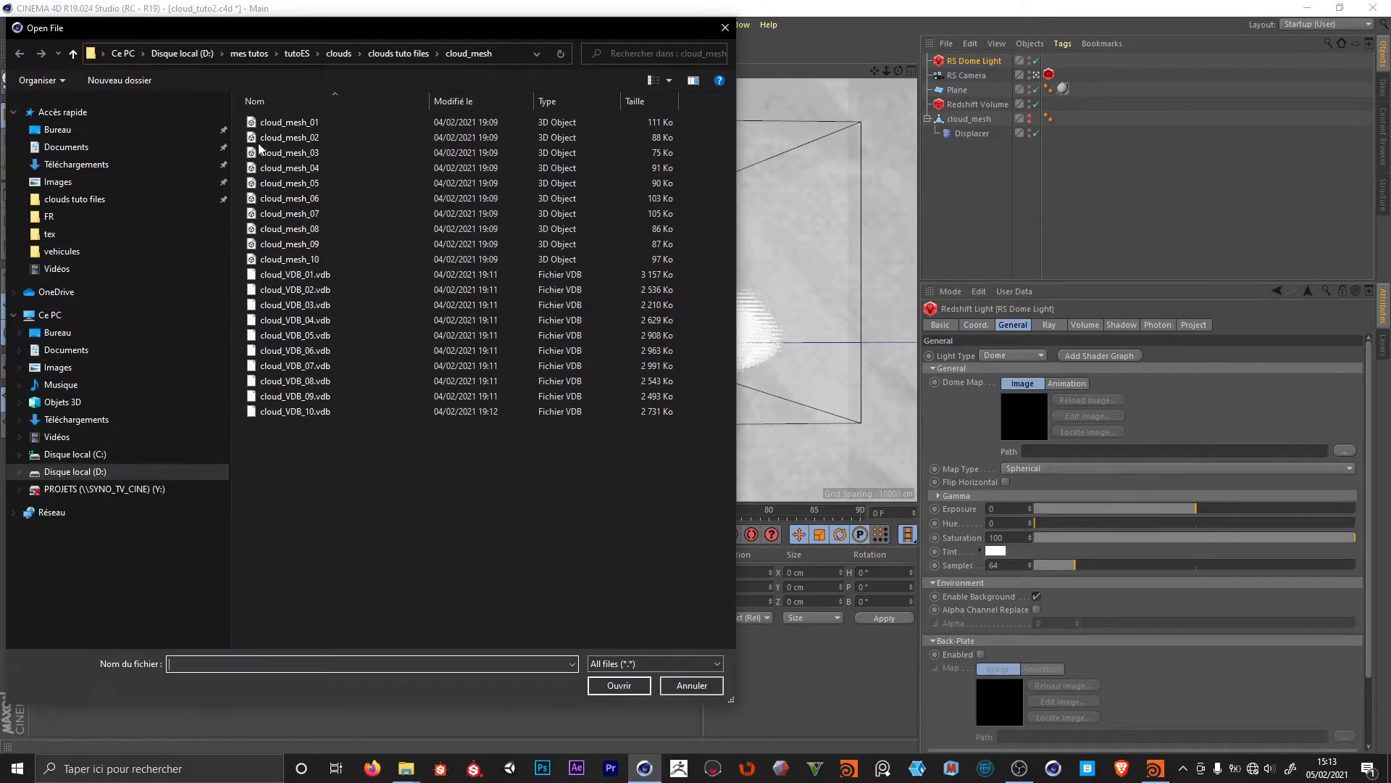
pyautogui.click(386, 53)
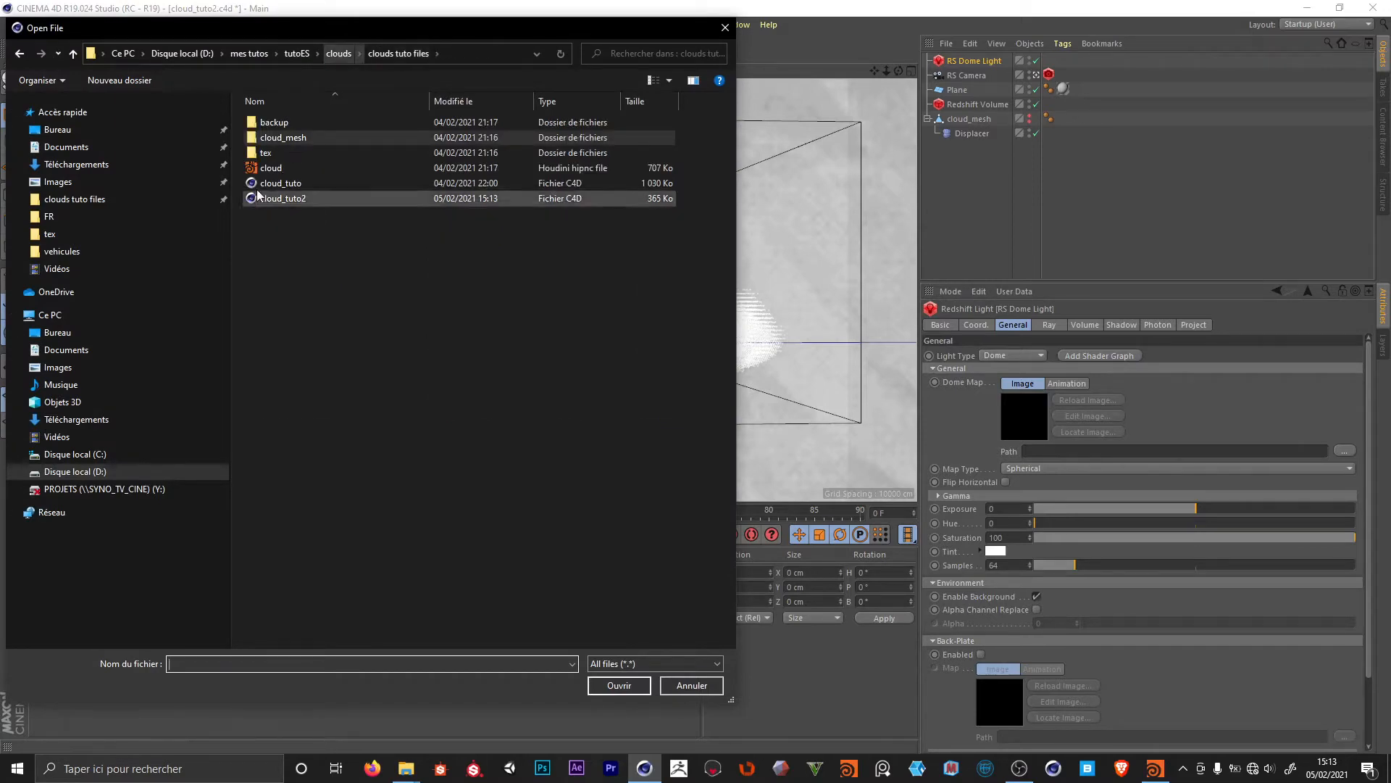
pyautogui.doubleClick(267, 155)
pyautogui.doubleClick(282, 122)
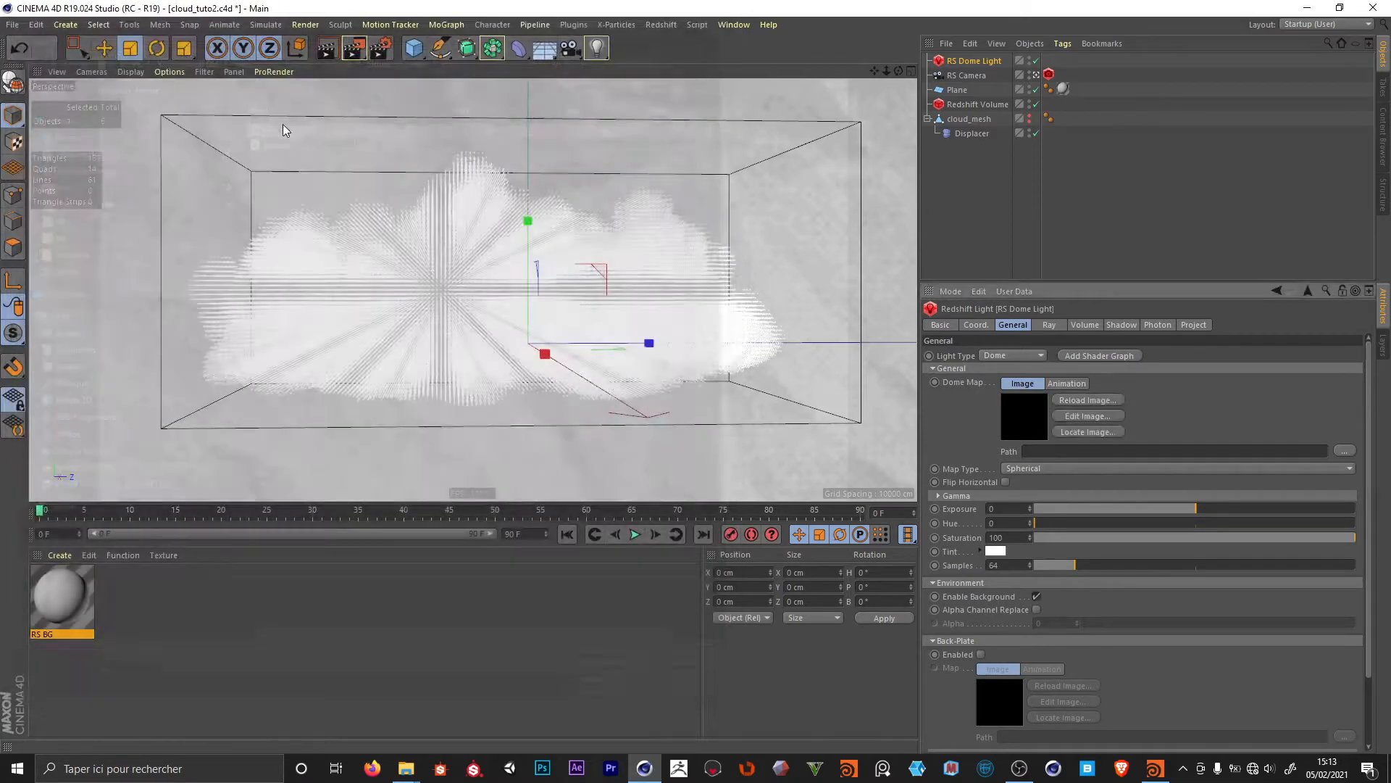
pyautogui.click(329, 574)
# - Open the Redshift IPR and start the interactive render
pyautogui.click(661, 24)
pyautogui.click(686, 129)
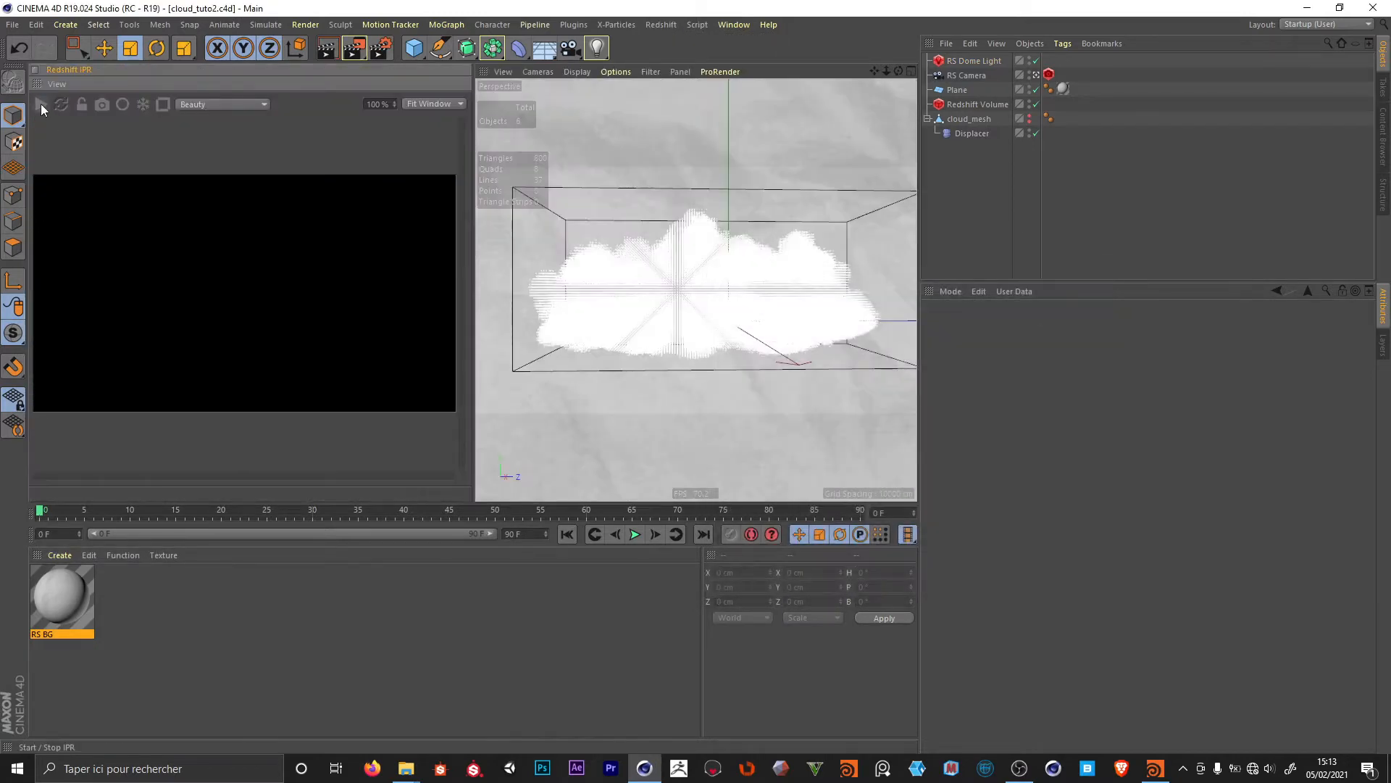
pyautogui.click(41, 103)
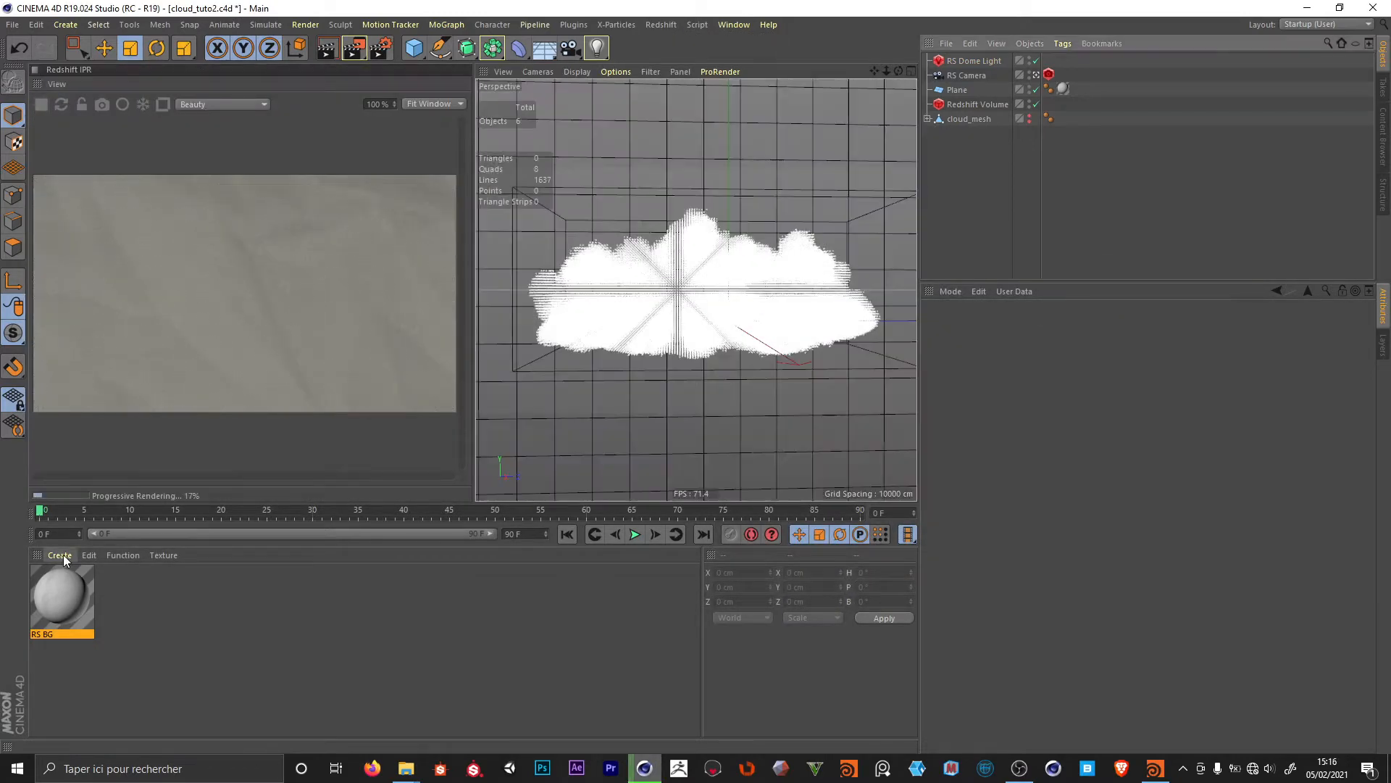
# - Create a Redshift Volume material for the cloud and rename it RS Nuage
pyautogui.click(62, 555)
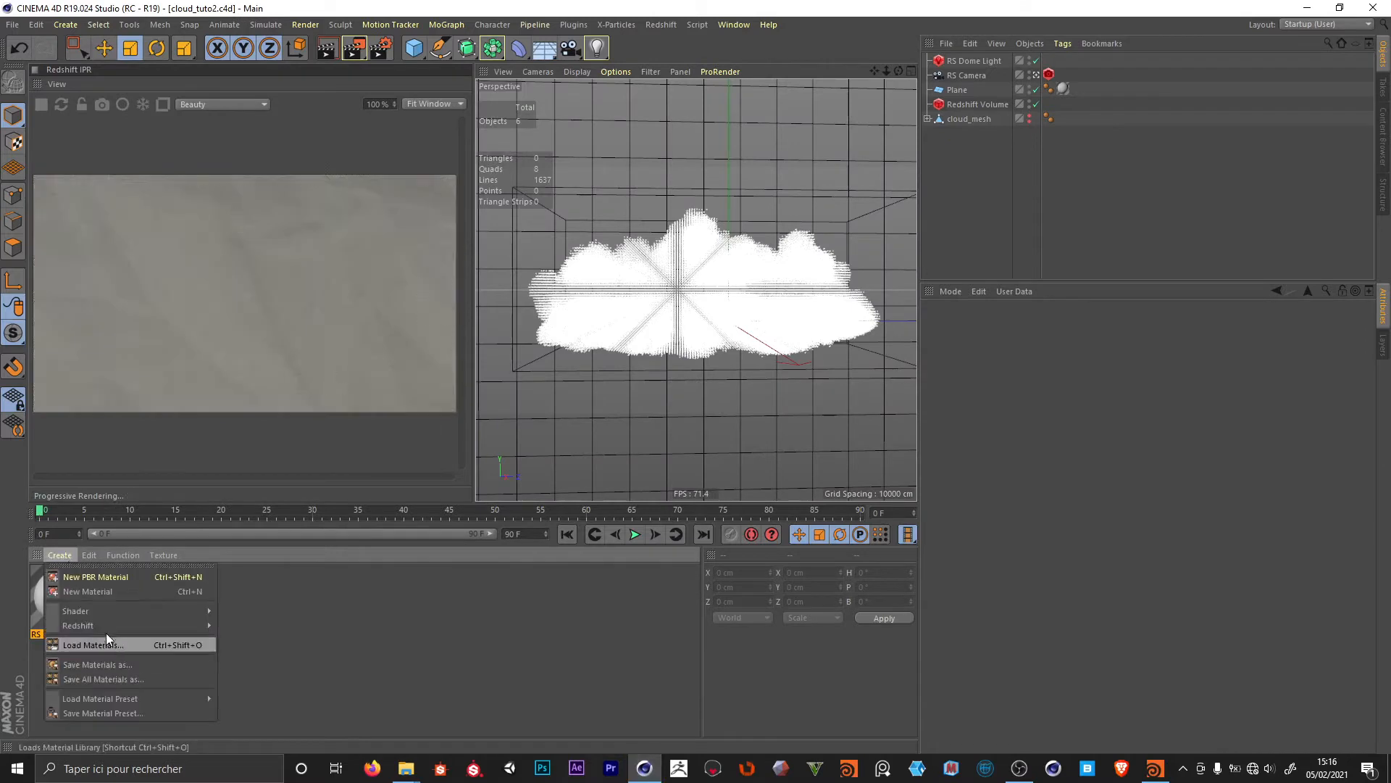
pyautogui.moveTo(110, 626)
pyautogui.moveTo(254, 625)
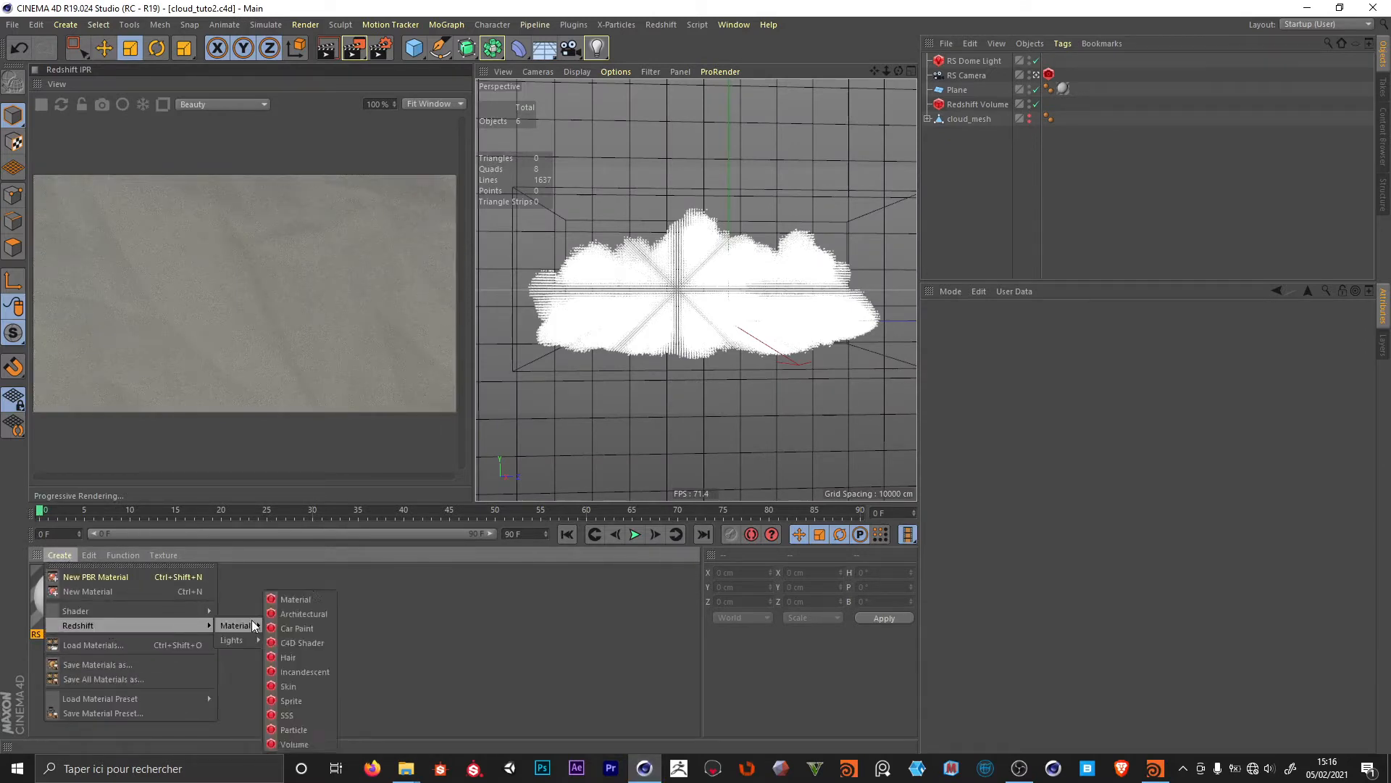
pyautogui.click(293, 744)
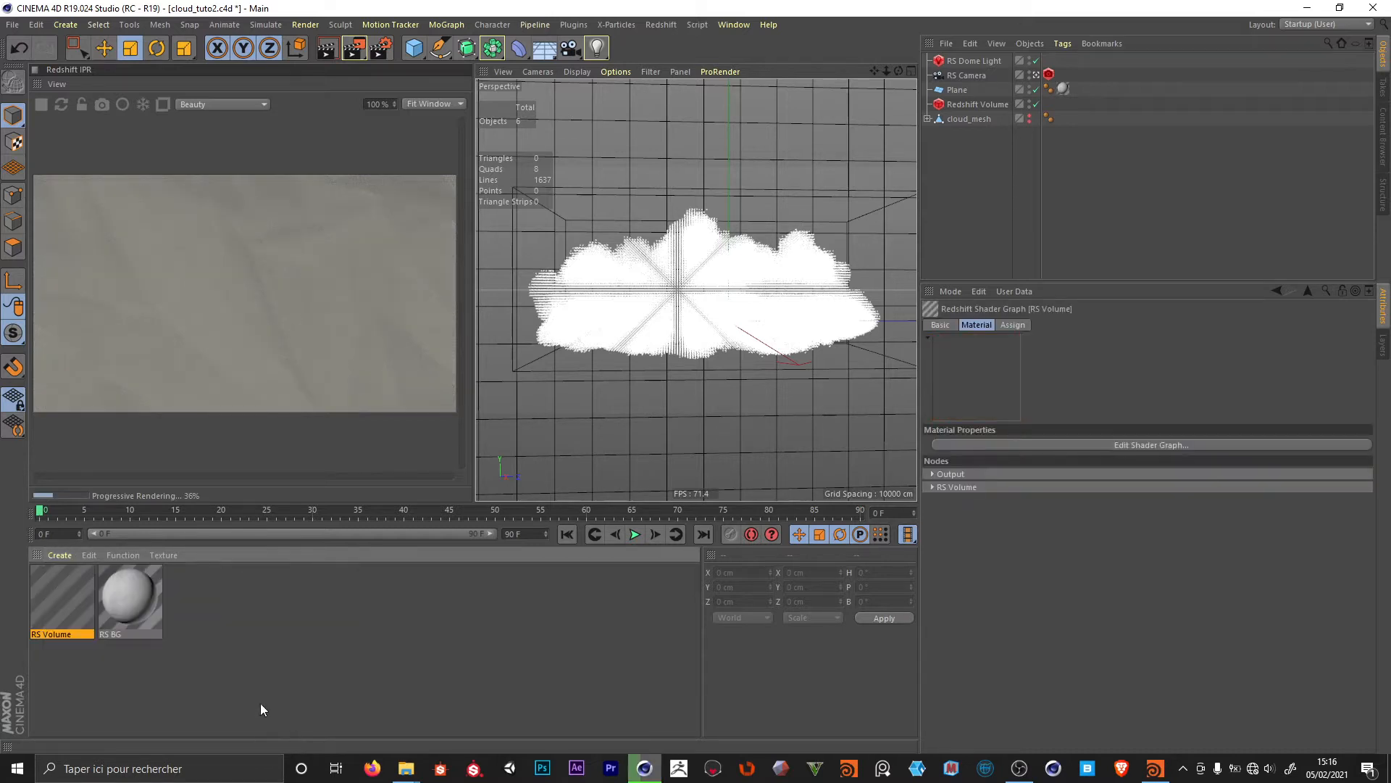
pyautogui.doubleClick(50, 597)
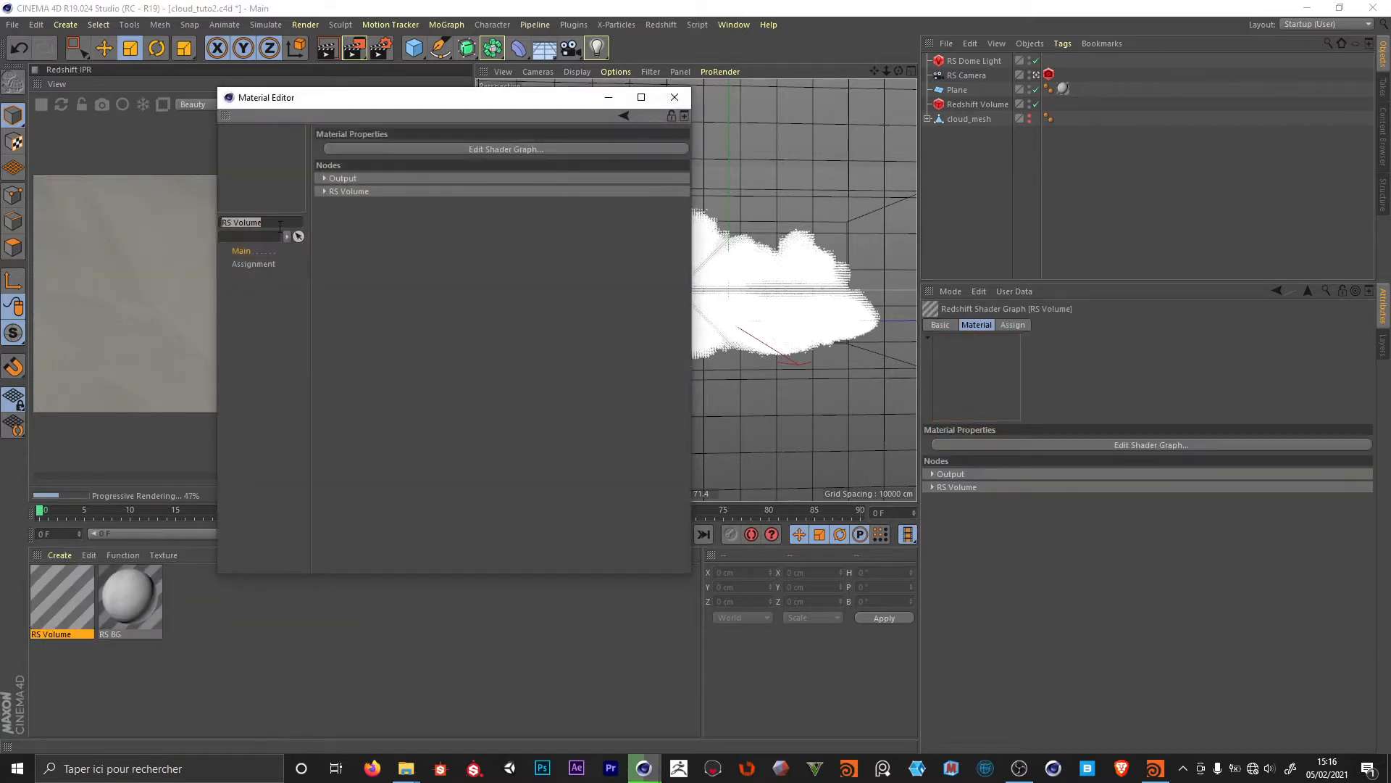
pyautogui.press('BackSpace')
pyautogui.press('BackSpace')
pyautogui.press('BackSpace')
pyautogui.press('BackSpace')
pyautogui.press('BackSpace')
pyautogui.press('BackSpace')
pyautogui.write('Nuage')
pyautogui.press('Return')
# - Open the RS Nuage shader graph and set the RS Volume node's scatter channel to density
pyautogui.click(573, 153)
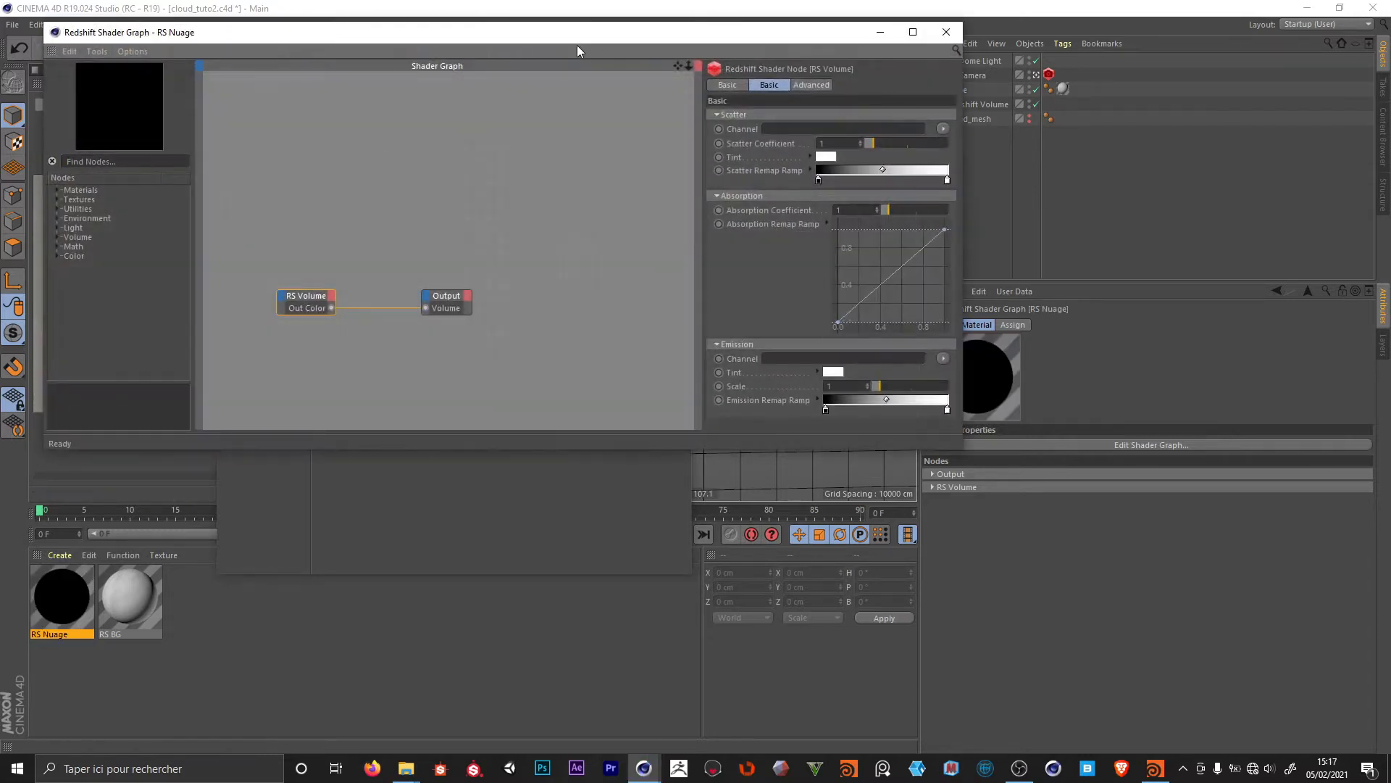
pyautogui.click(541, 576)
pyautogui.moveTo(540, 107); pyautogui.dragTo(519, 718)
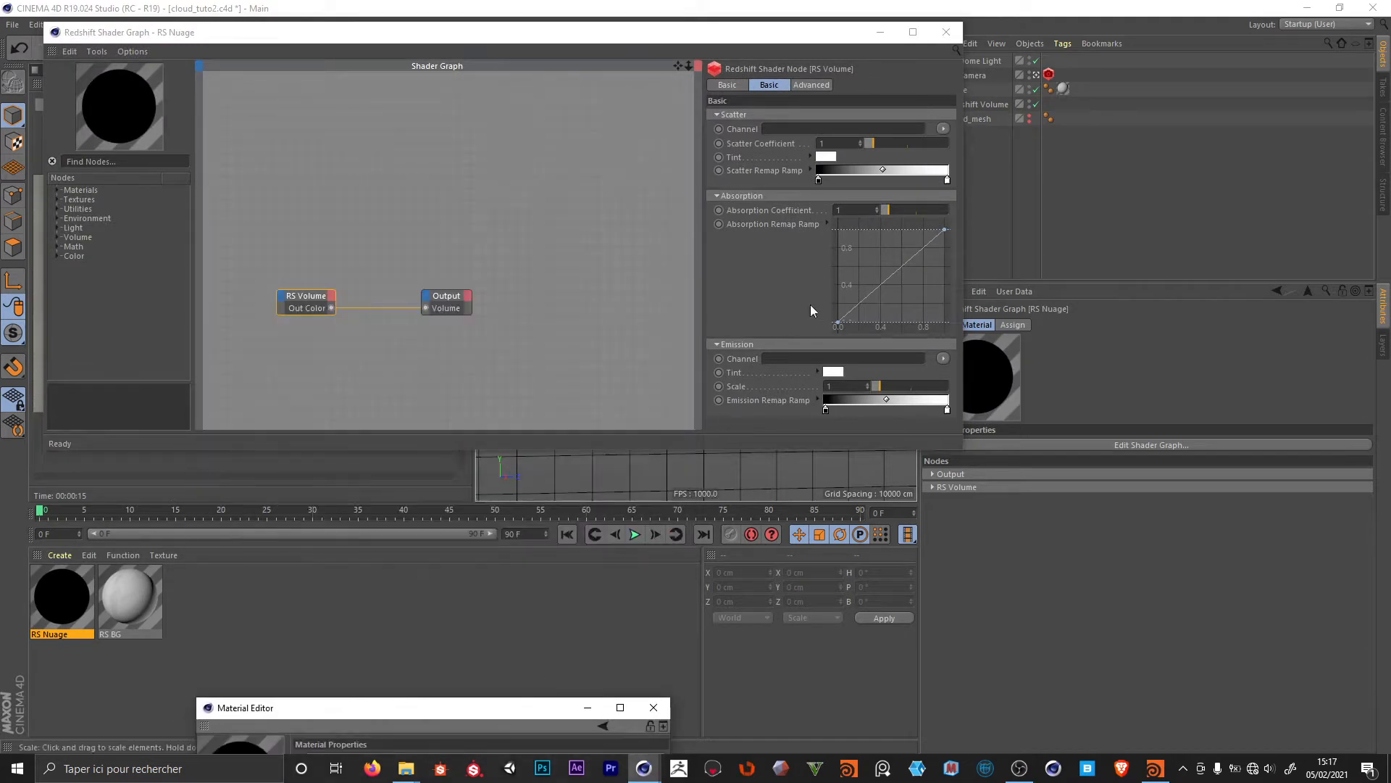
pyautogui.click(833, 129)
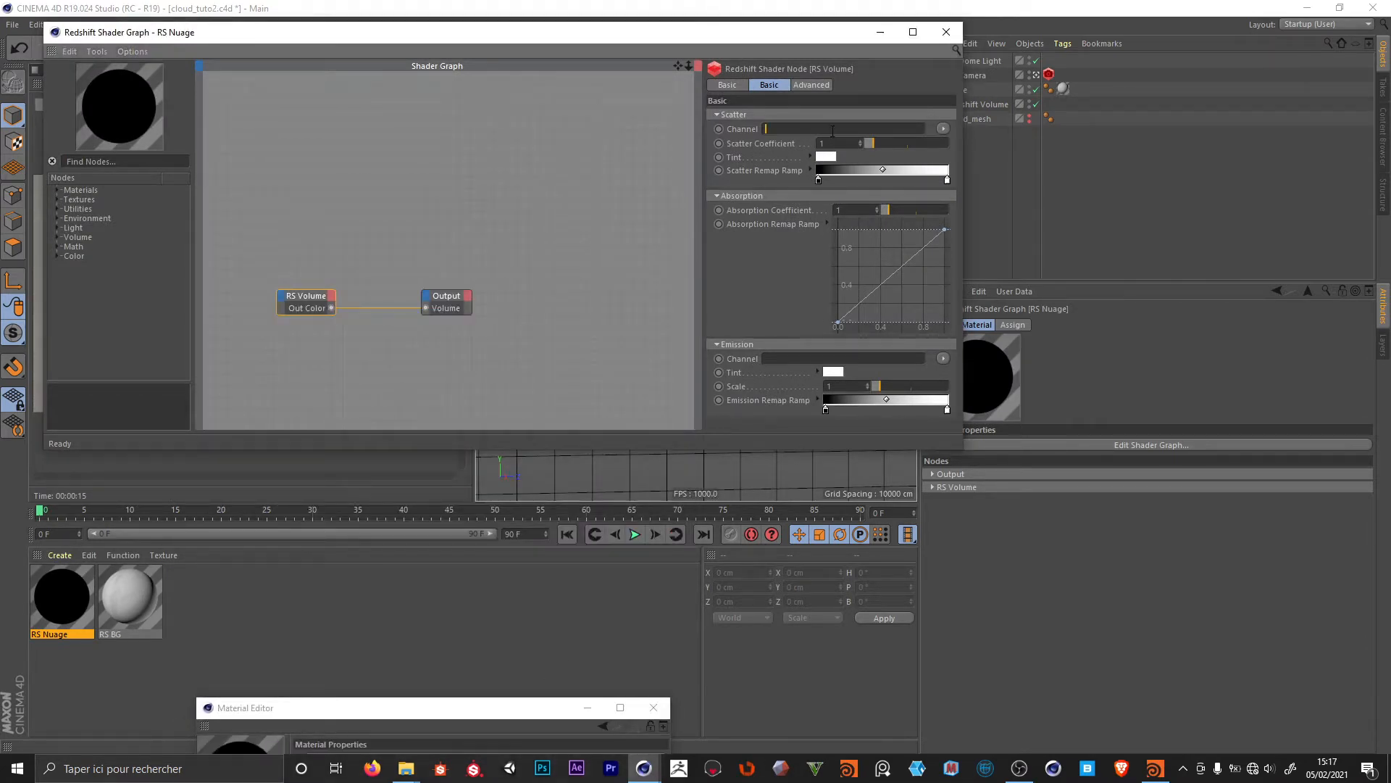
pyautogui.write('density')
# - Refresh the IPR render and assign the RS Nuage material to the Redshift Volume object
pyautogui.moveTo(636, 34); pyautogui.dragTo(959, 116)
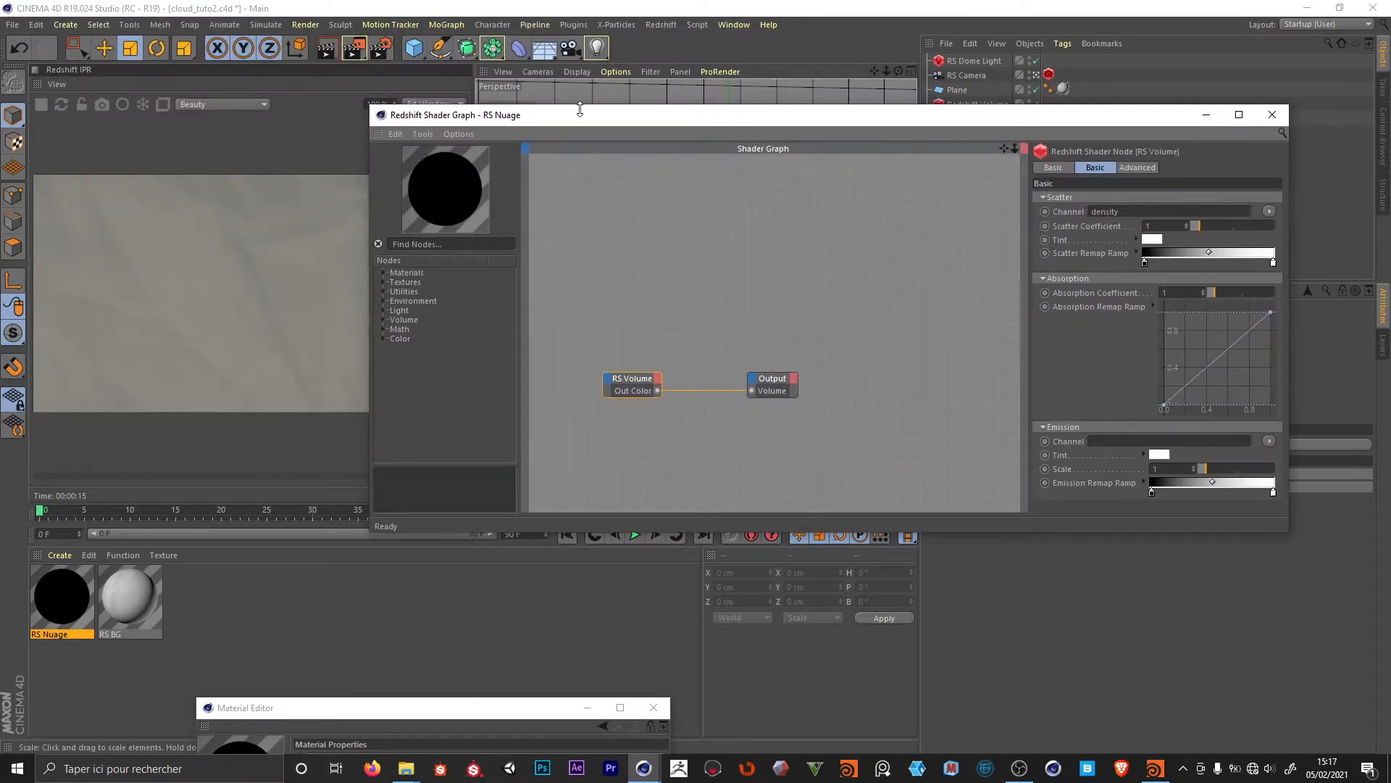
pyautogui.moveTo(571, 122); pyautogui.dragTo(668, 119)
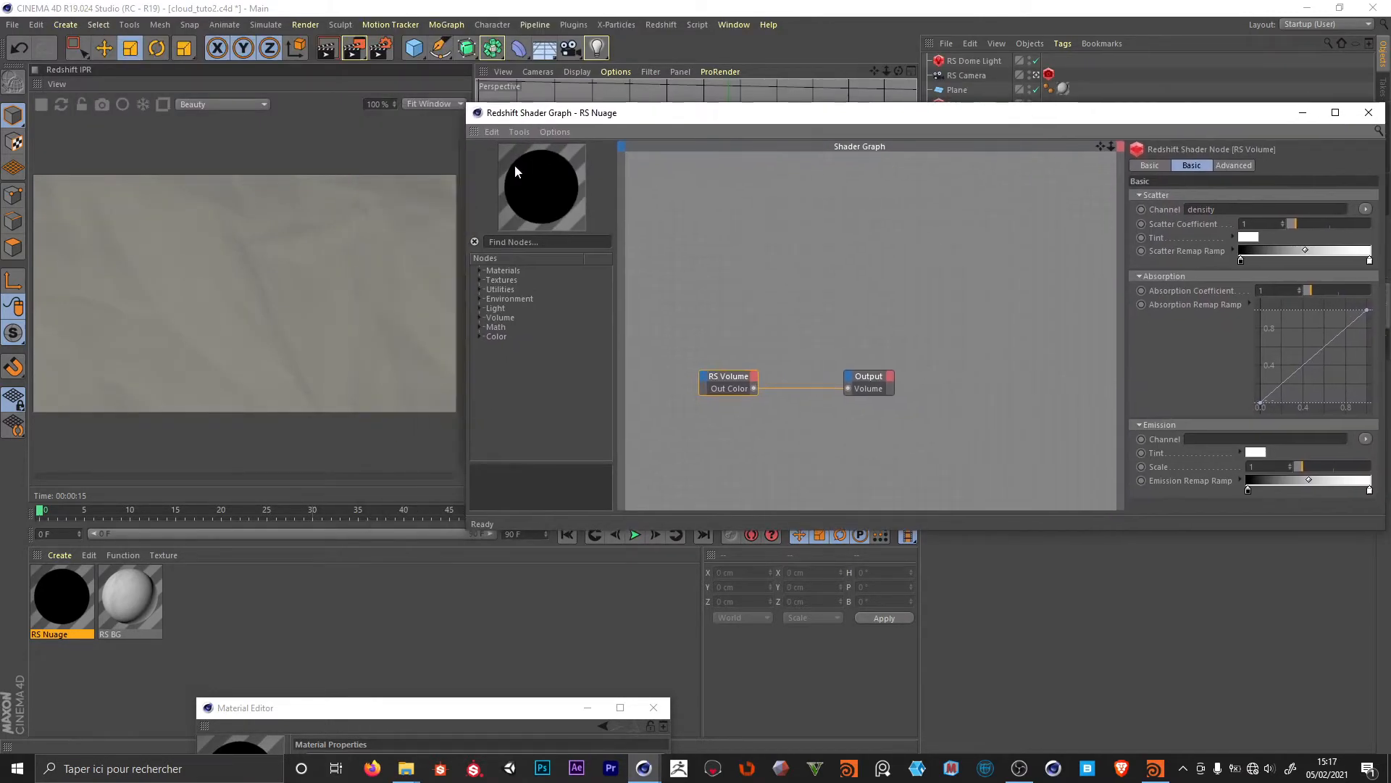
pyautogui.click(62, 104)
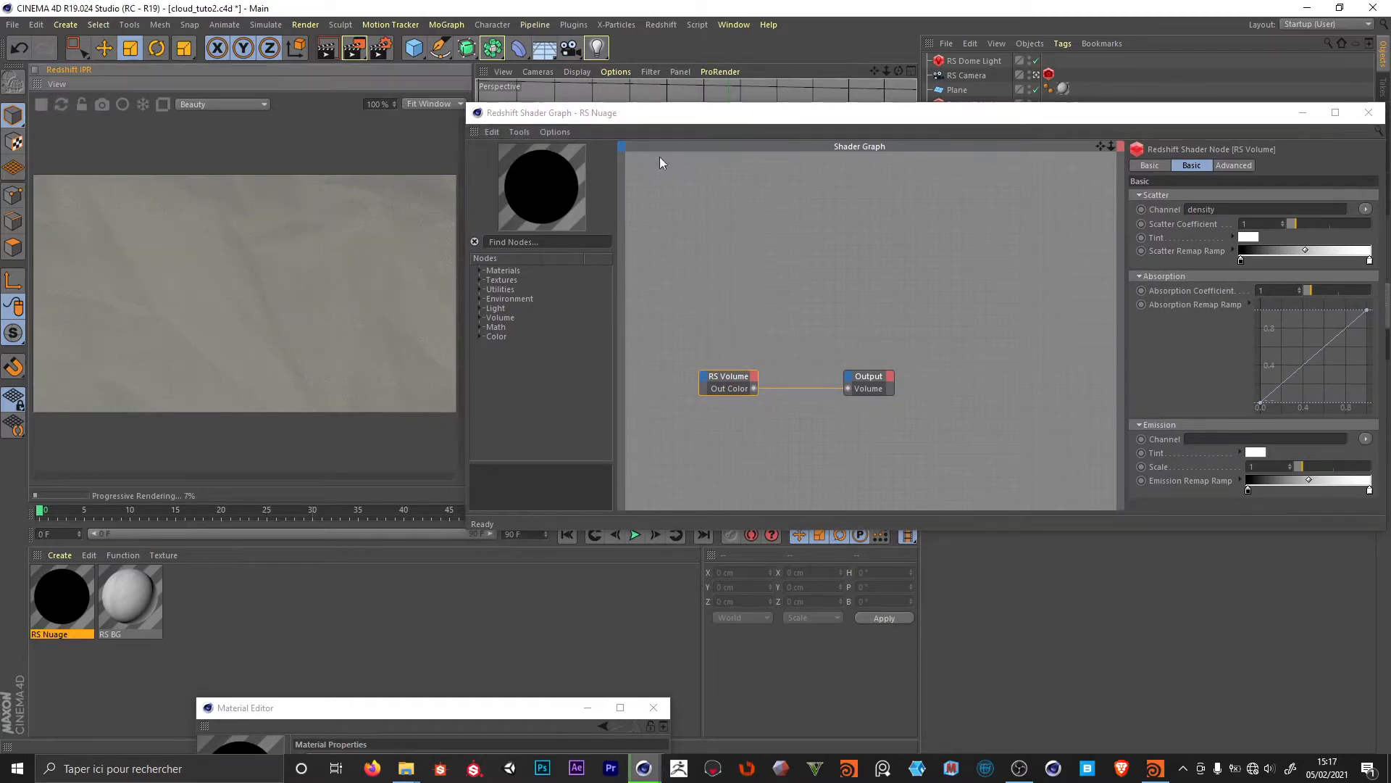
pyautogui.moveTo(782, 123); pyautogui.dragTo(782, 263)
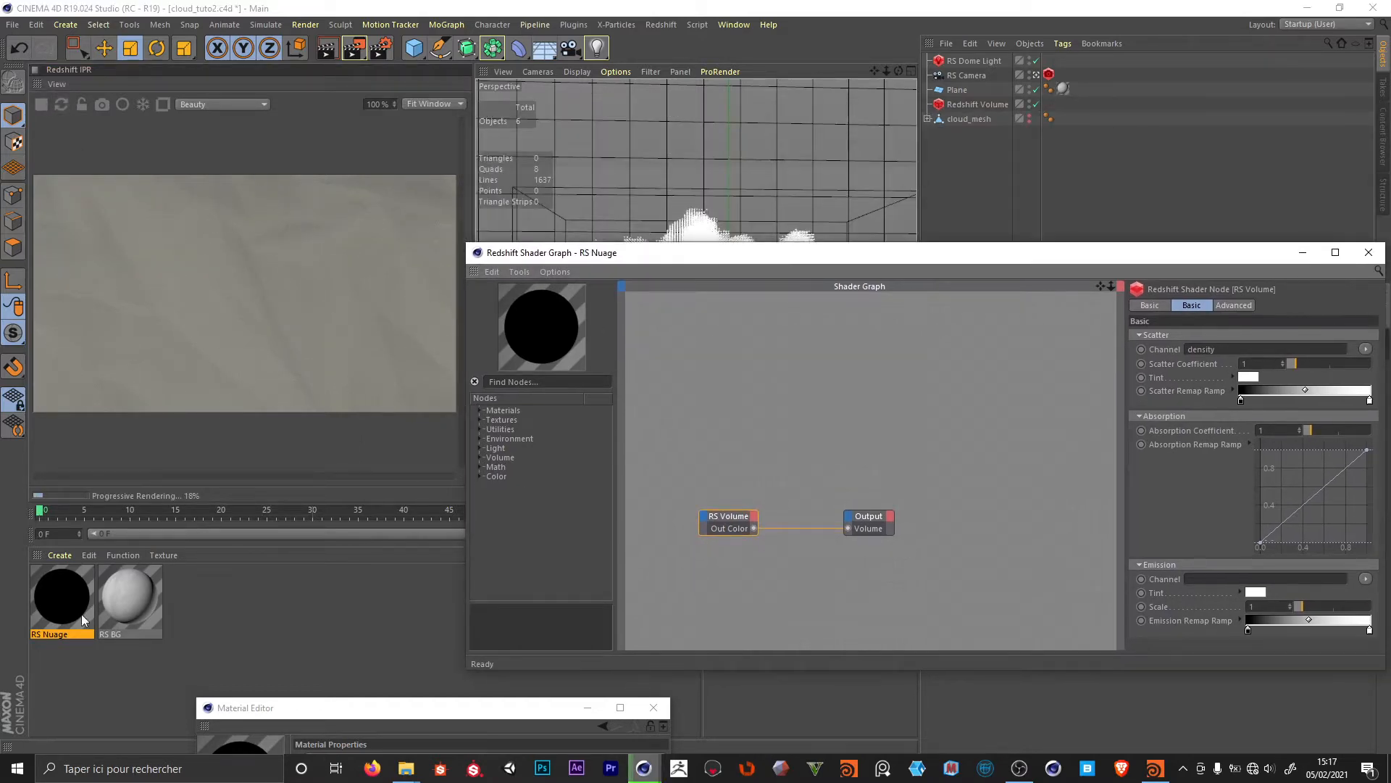
pyautogui.moveTo(82, 620); pyautogui.dragTo(1060, 103)
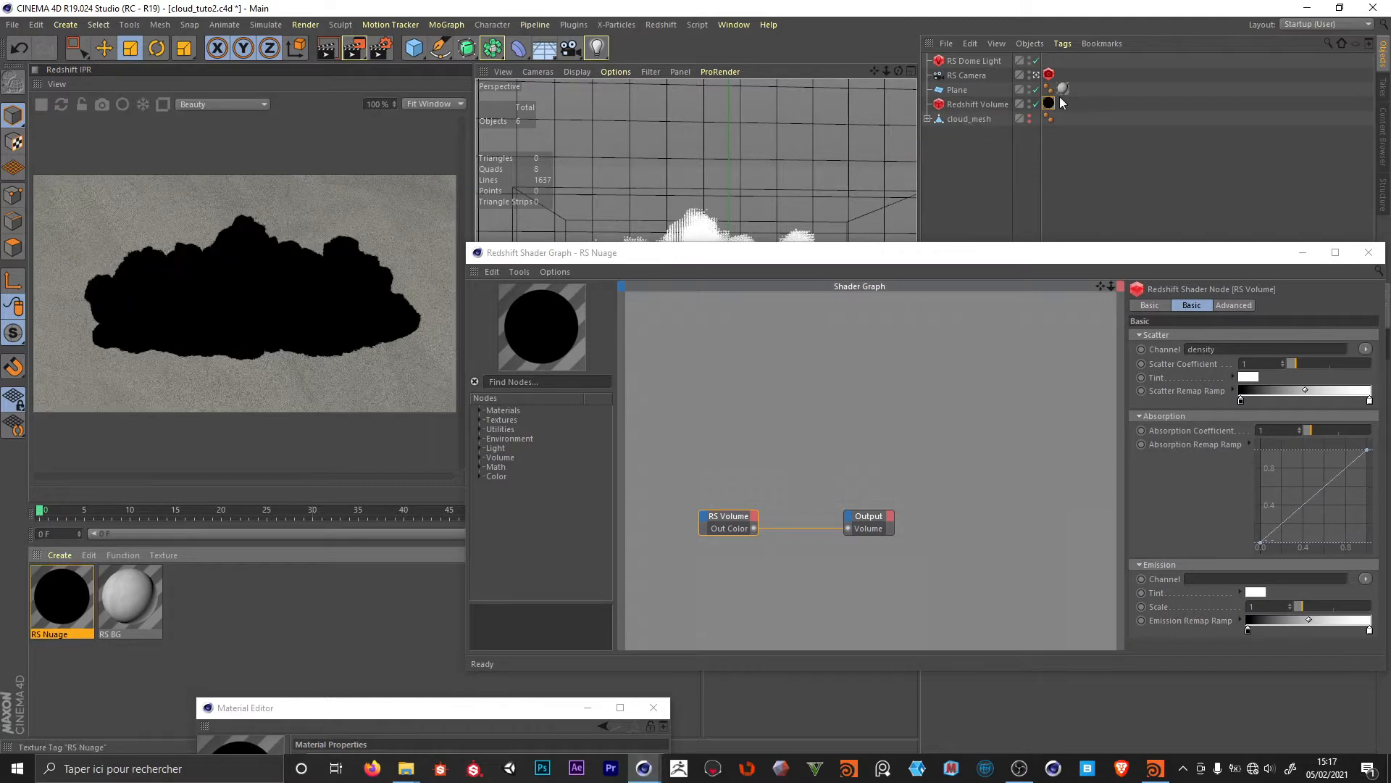
# - Set the RS Dome Light's volume contribution scale to 1
pyautogui.moveTo(823, 250); pyautogui.dragTo(778, 220)
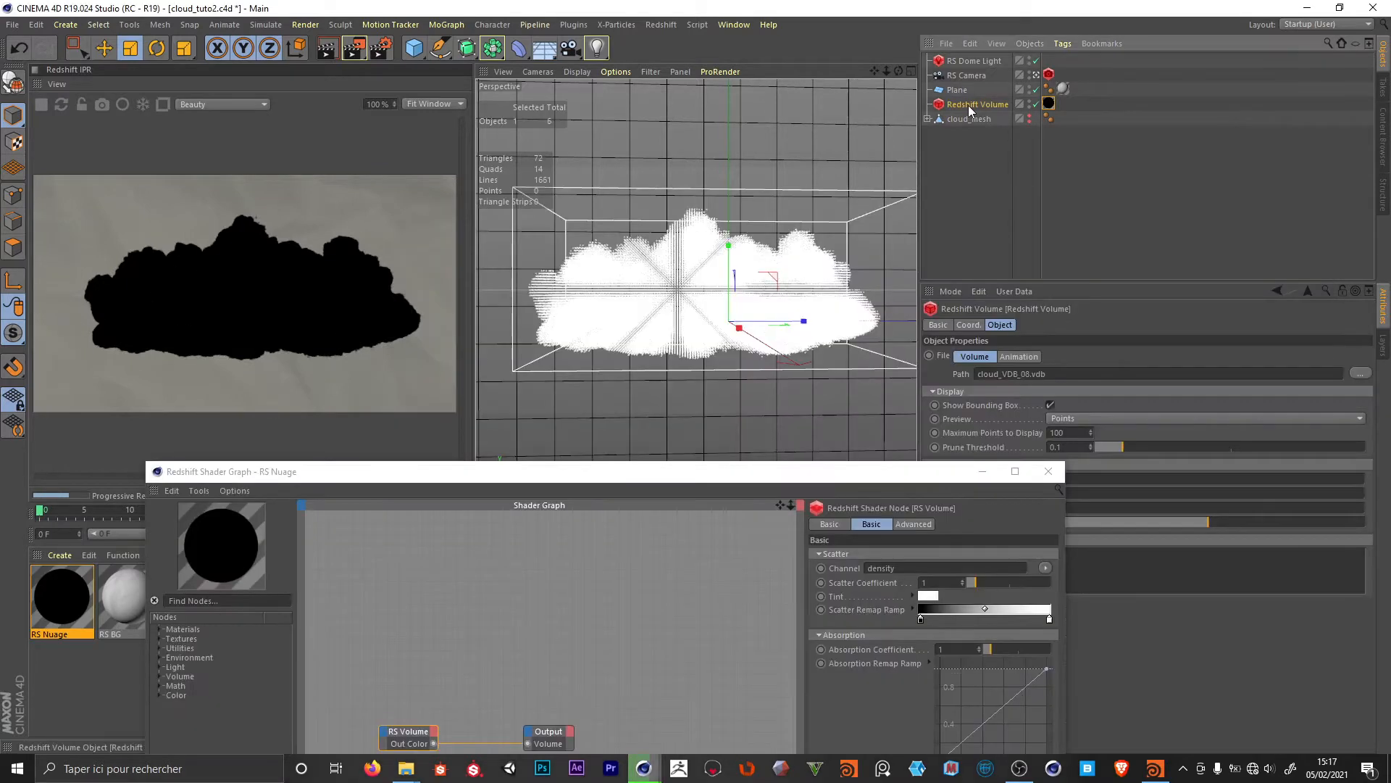
pyautogui.click(971, 61)
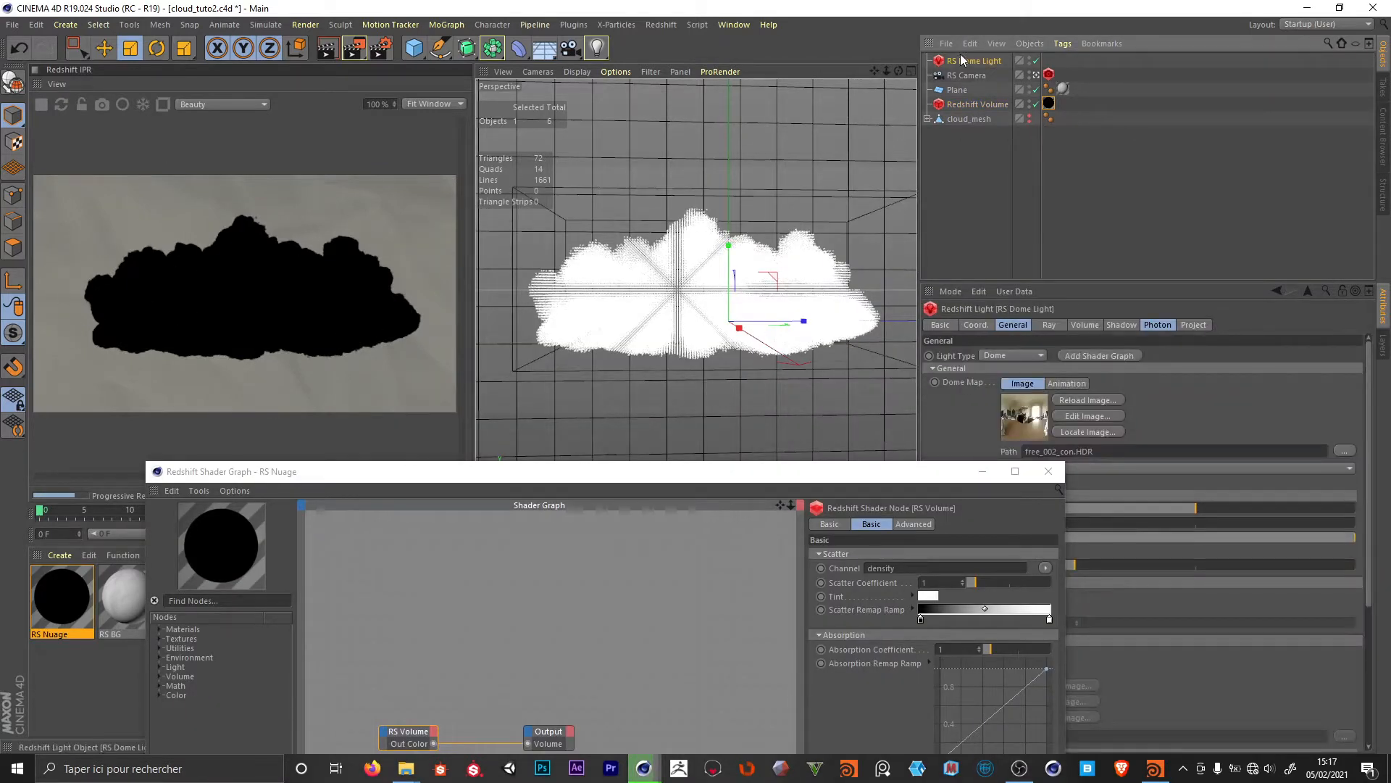
pyautogui.click(1084, 325)
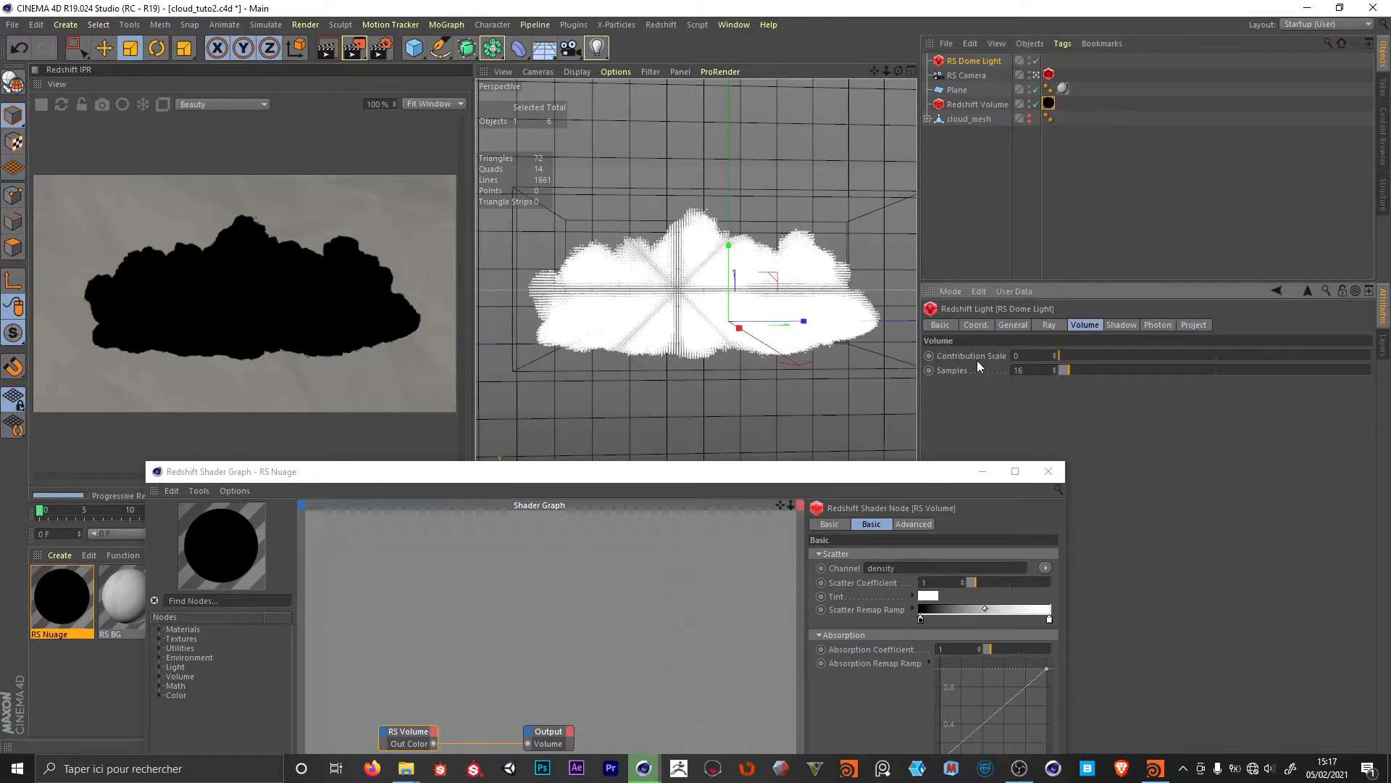
pyautogui.click(1024, 356)
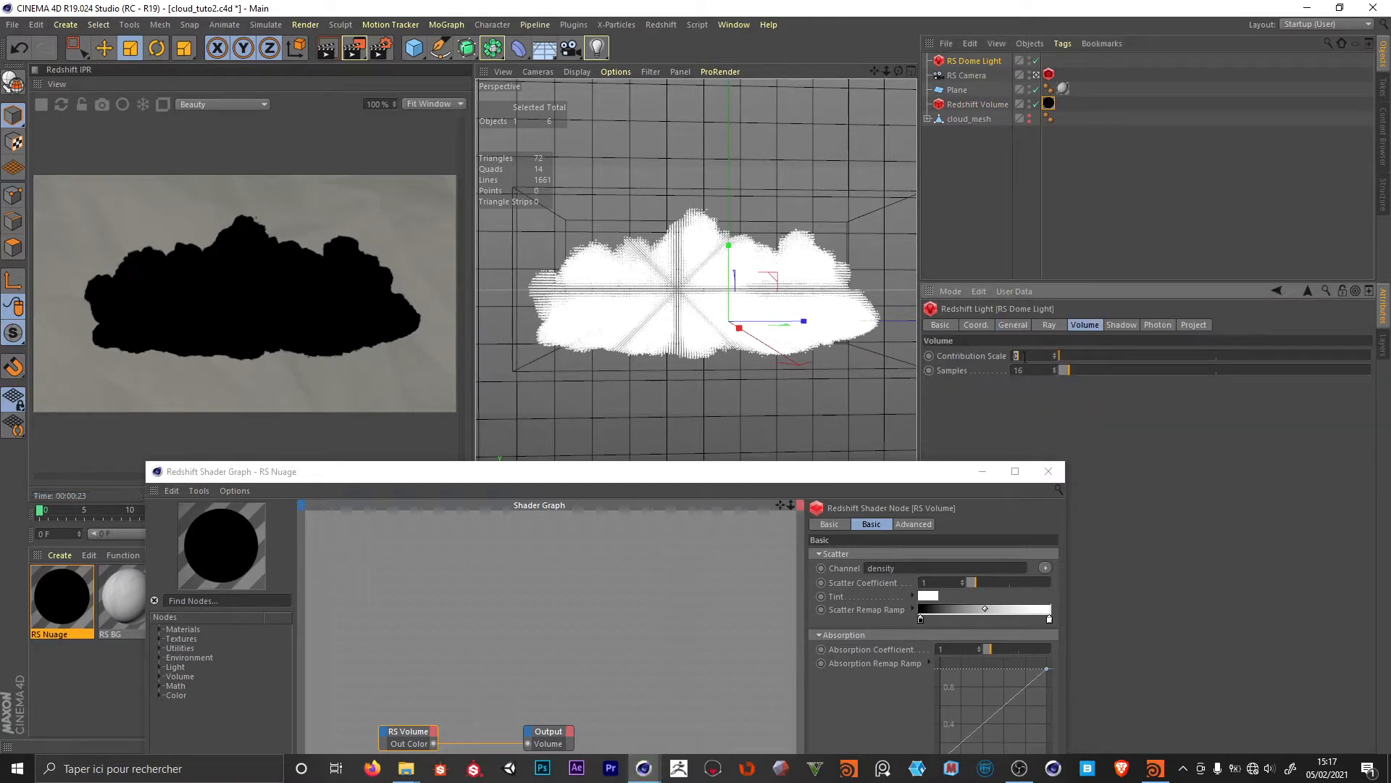
pyautogui.write('1')
pyautogui.press('Return')
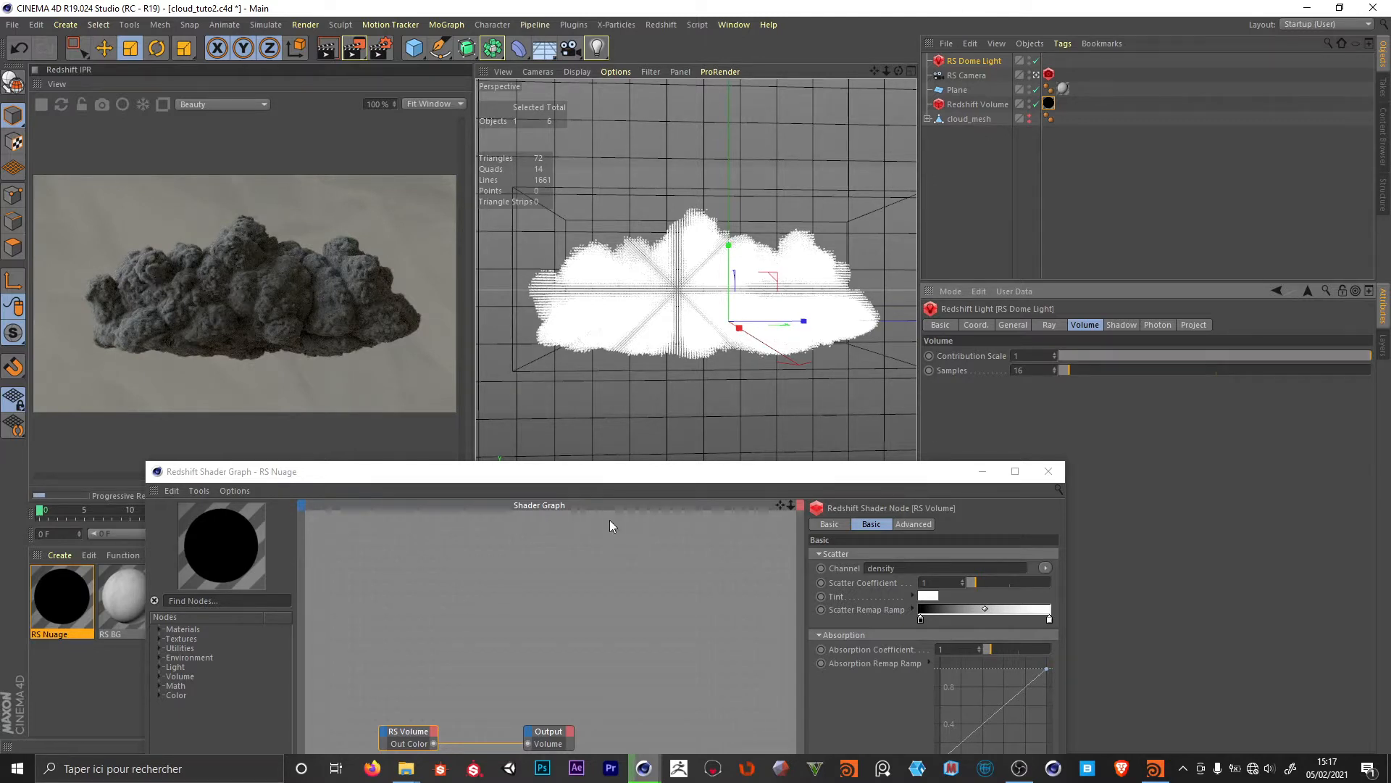
# - Set the RS Volume node's scatter coefficient to 0.1
pyautogui.moveTo(616, 475); pyautogui.dragTo(709, 418)
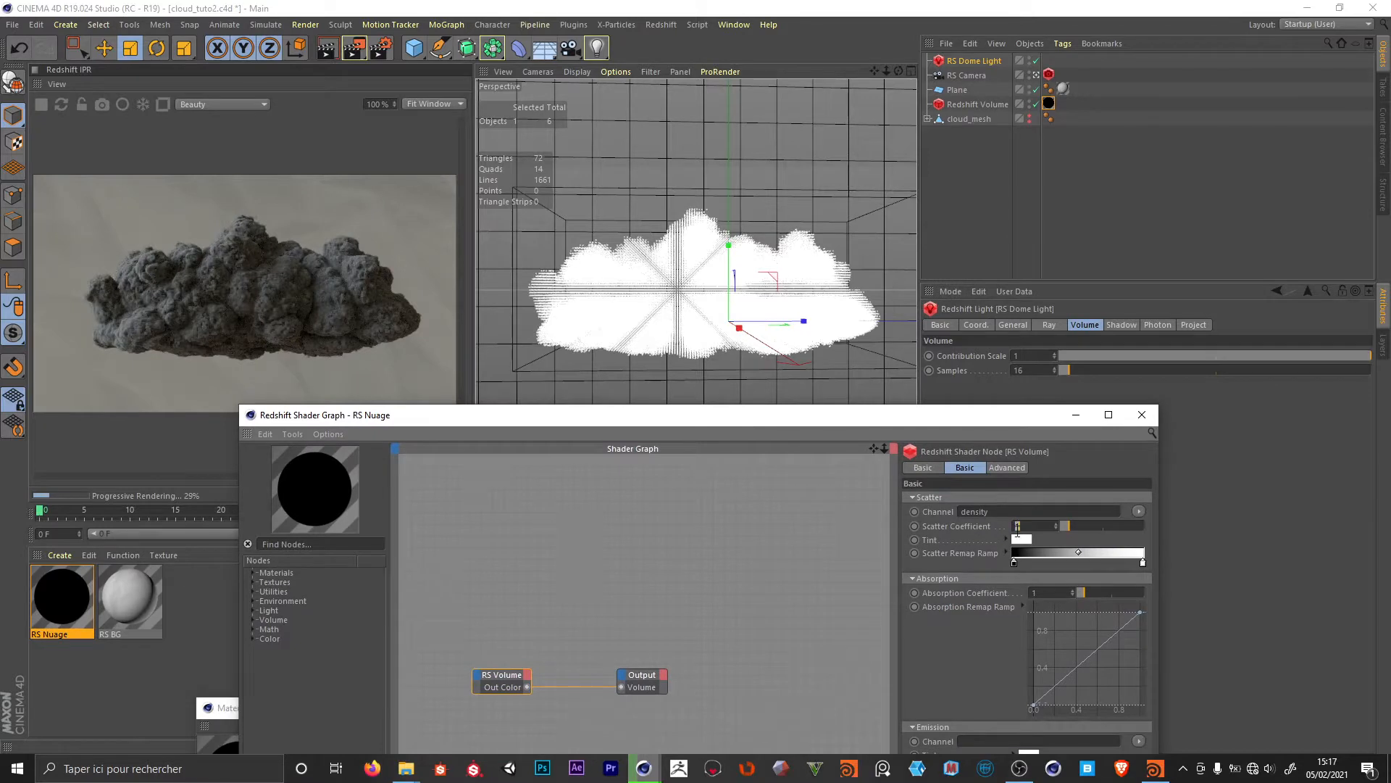
pyautogui.doubleClick(1018, 526)
pyautogui.press('Return')
pyautogui.doubleClick(1025, 528)
pyautogui.write('0.1')
pyautogui.press('Return')
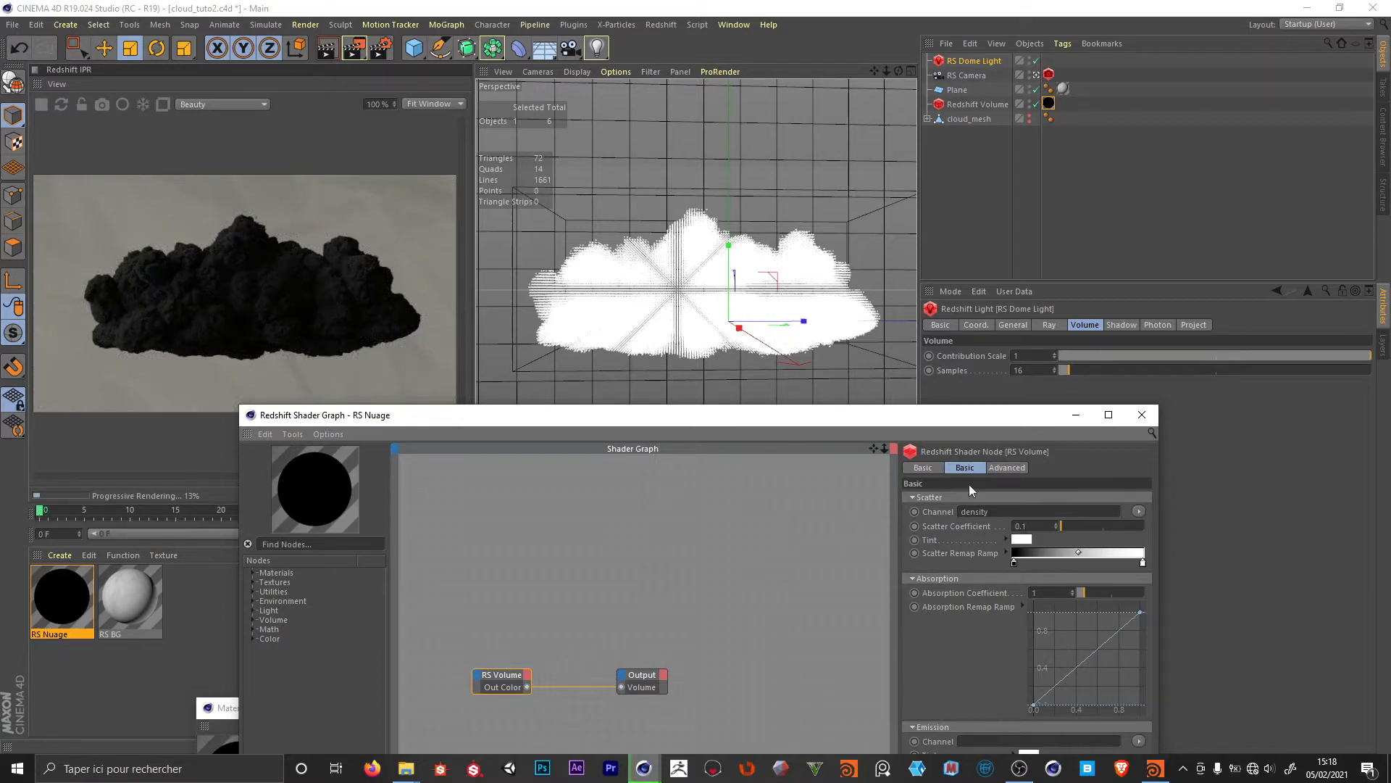
# - Try an absorption coefficient of 0.1 on the RS Volume node
pyautogui.doubleClick(1046, 592)
pyautogui.write('0.1')
pyautogui.press('Return')
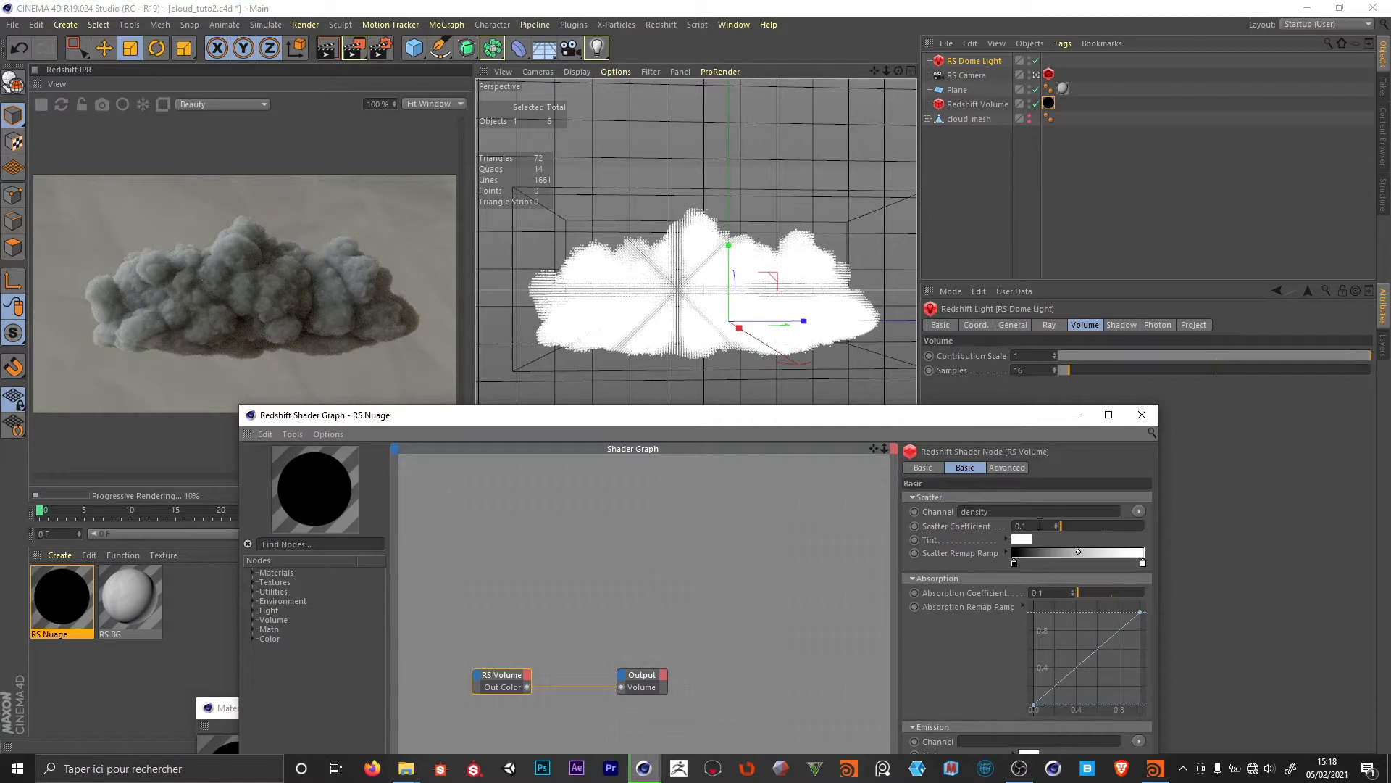
# - Set the RS Volume node's scatter coefficient to 0.03 and its absorption coefficient to 0.015
pyautogui.write('0.03')
pyautogui.click(1070, 594)
pyautogui.click(1070, 594)
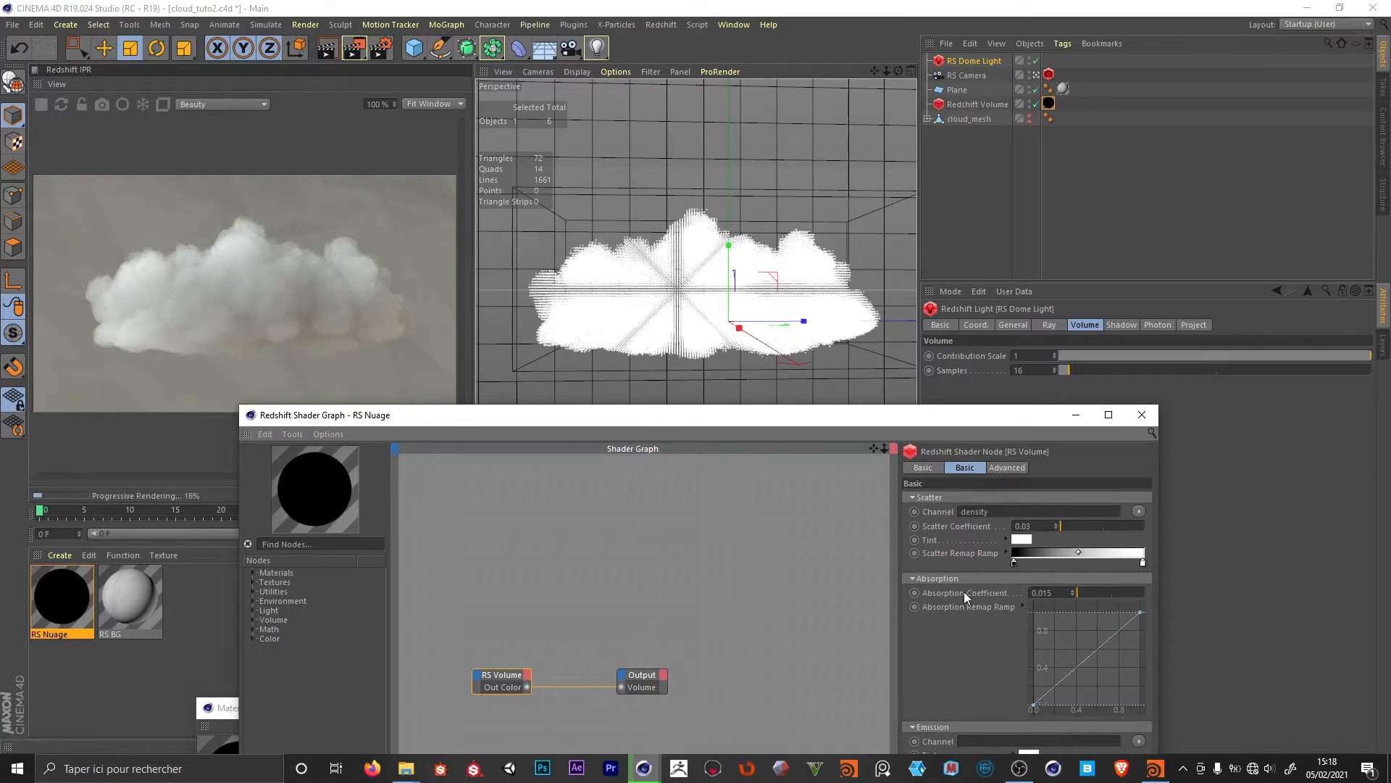
pyautogui.moveTo(732, 414); pyautogui.dragTo(794, 434)
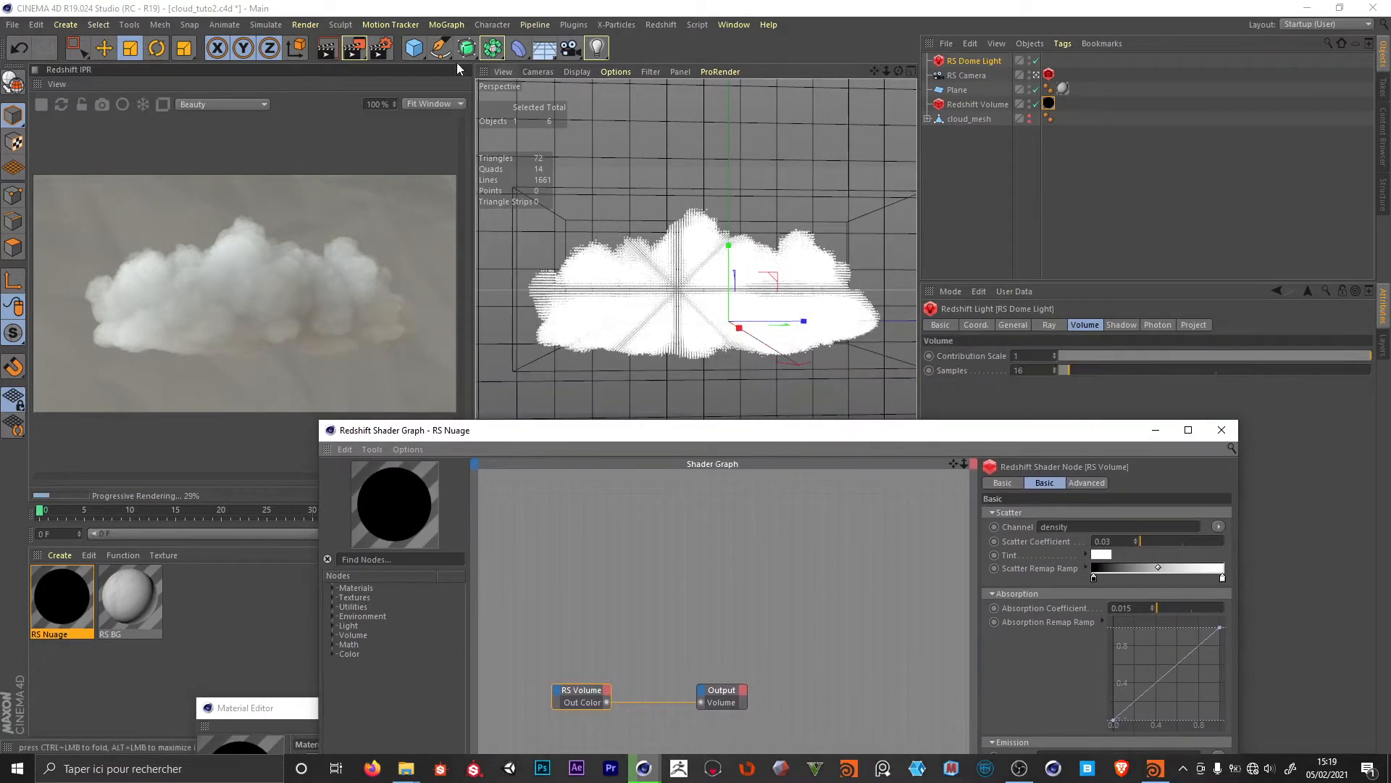
# - Test the cloud with a temporary cube narrowed to about 84 cm in X, and delete the cube
pyautogui.click(414, 48)
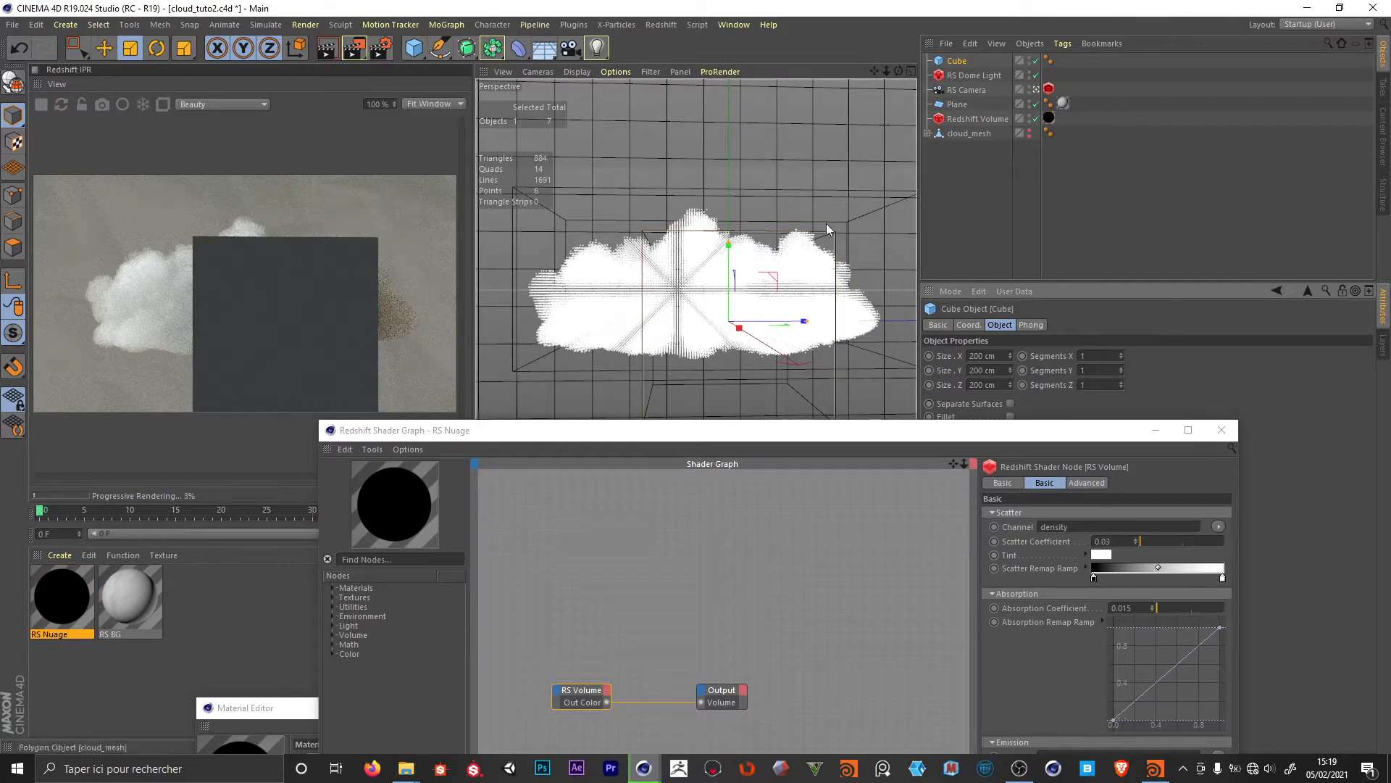
pyautogui.moveTo(739, 330); pyautogui.dragTo(736, 335)
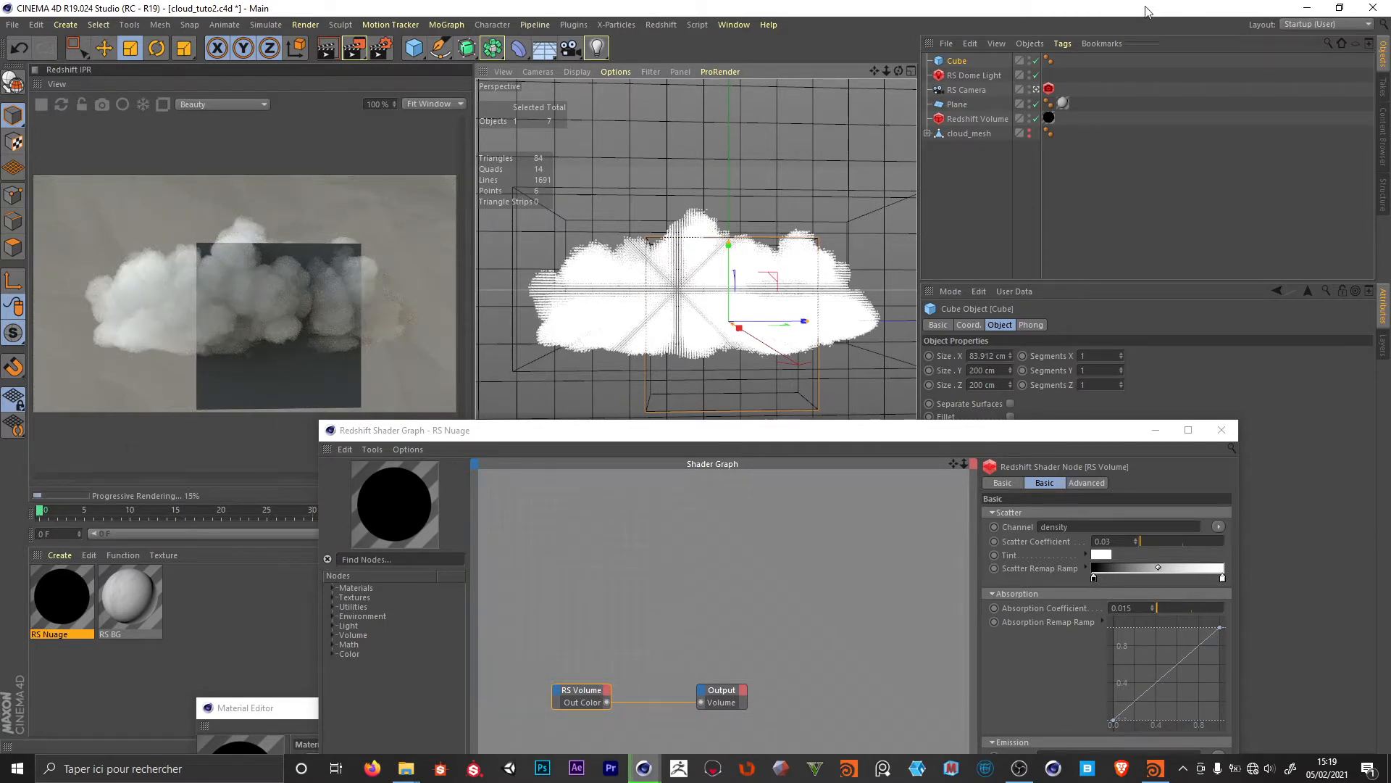
pyautogui.click(958, 63)
pyautogui.press('Delete')
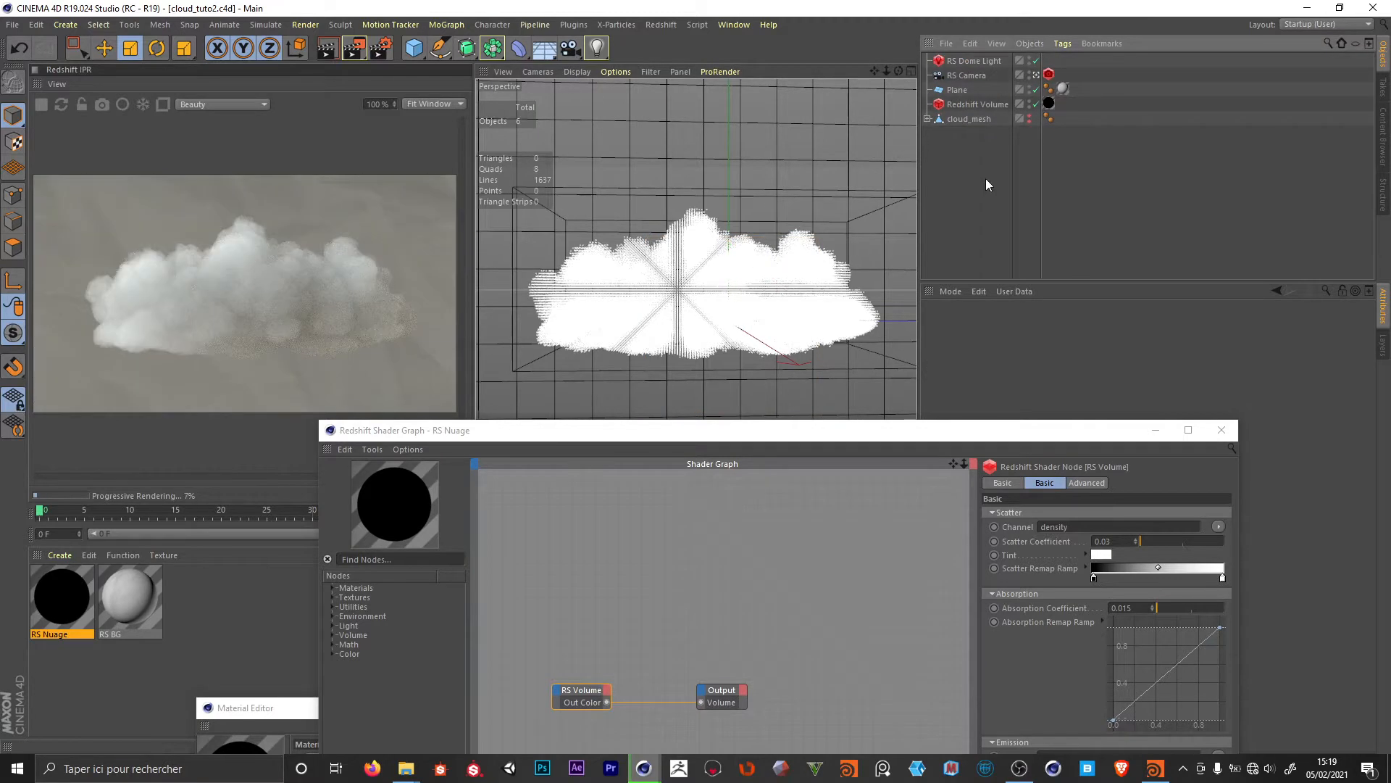
# - Add a Redshift Infinite Light and rotate it to shine steeply downward onto the cloud
pyautogui.click(974, 60)
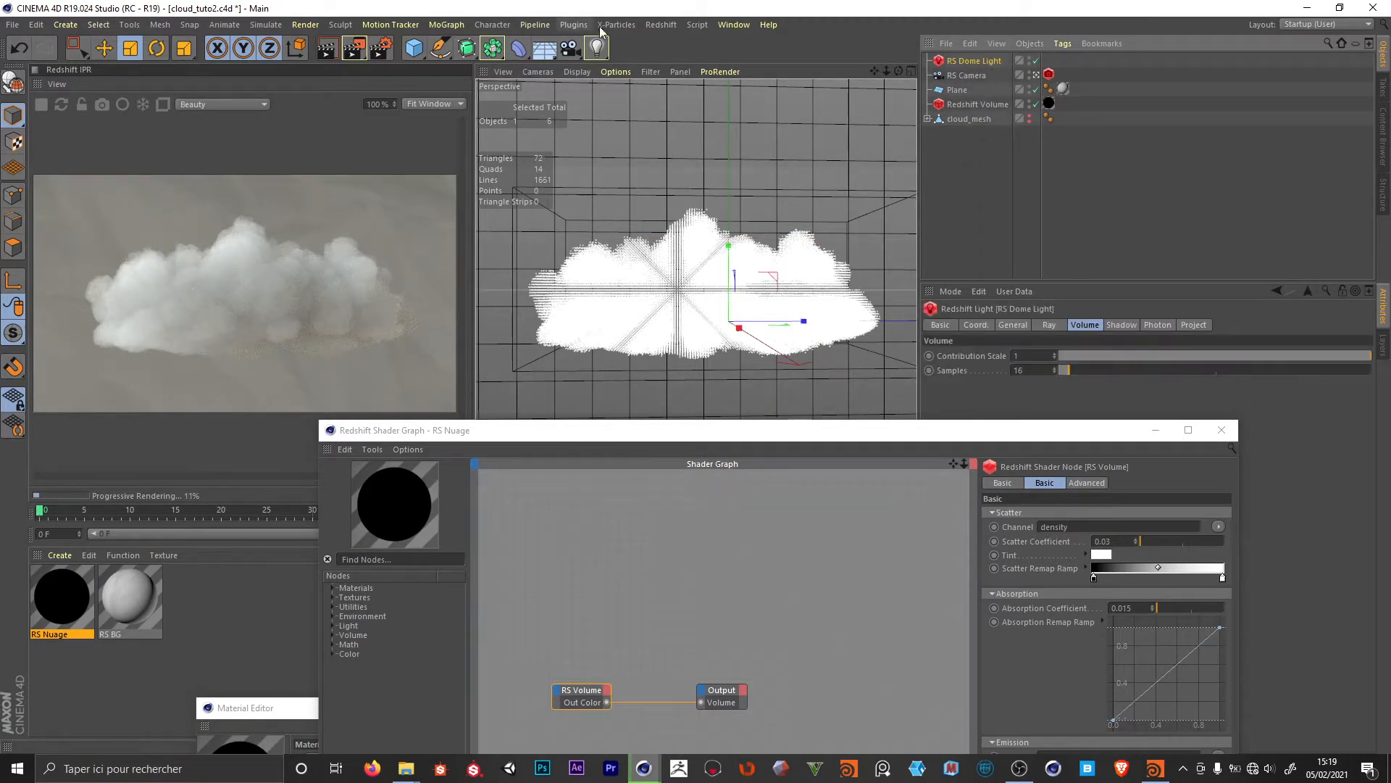
pyautogui.click(661, 25)
pyautogui.moveTo(729, 107)
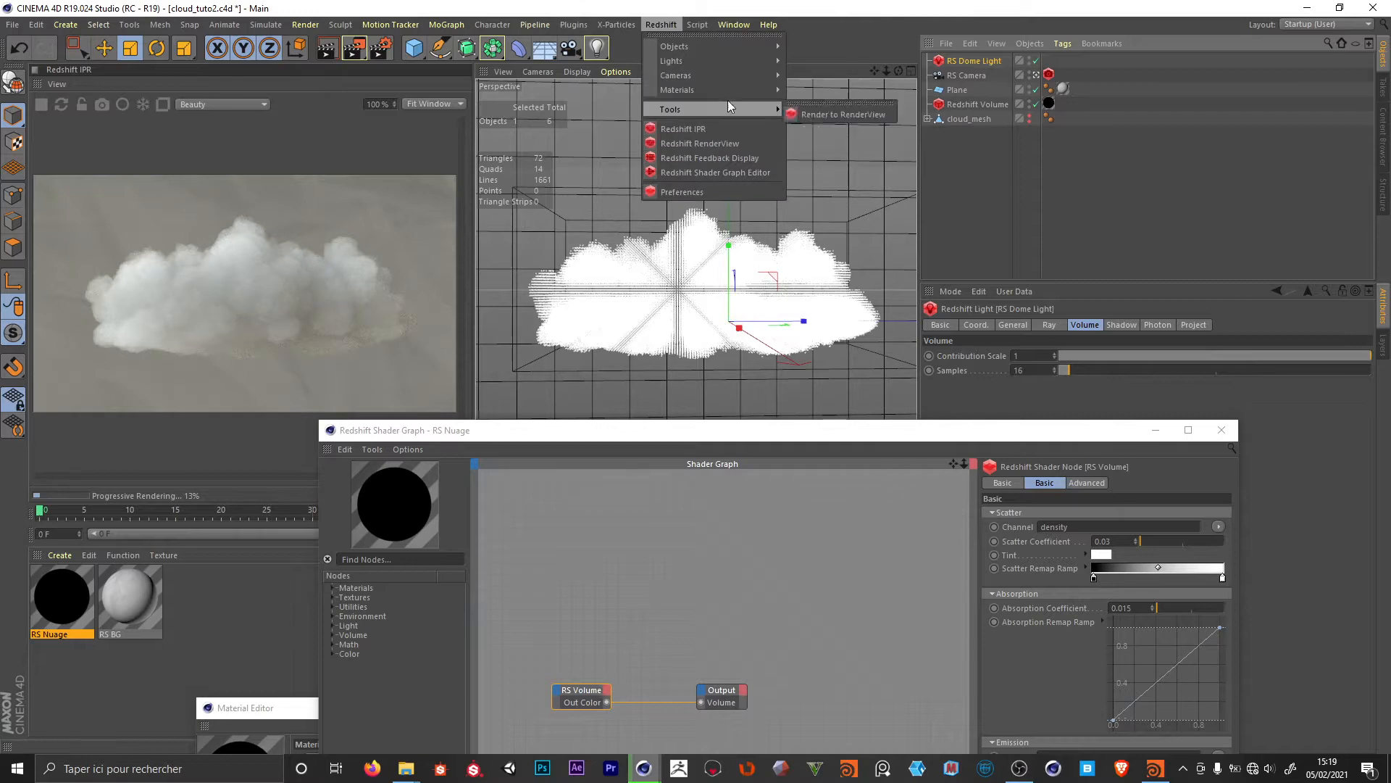
pyautogui.moveTo(731, 62)
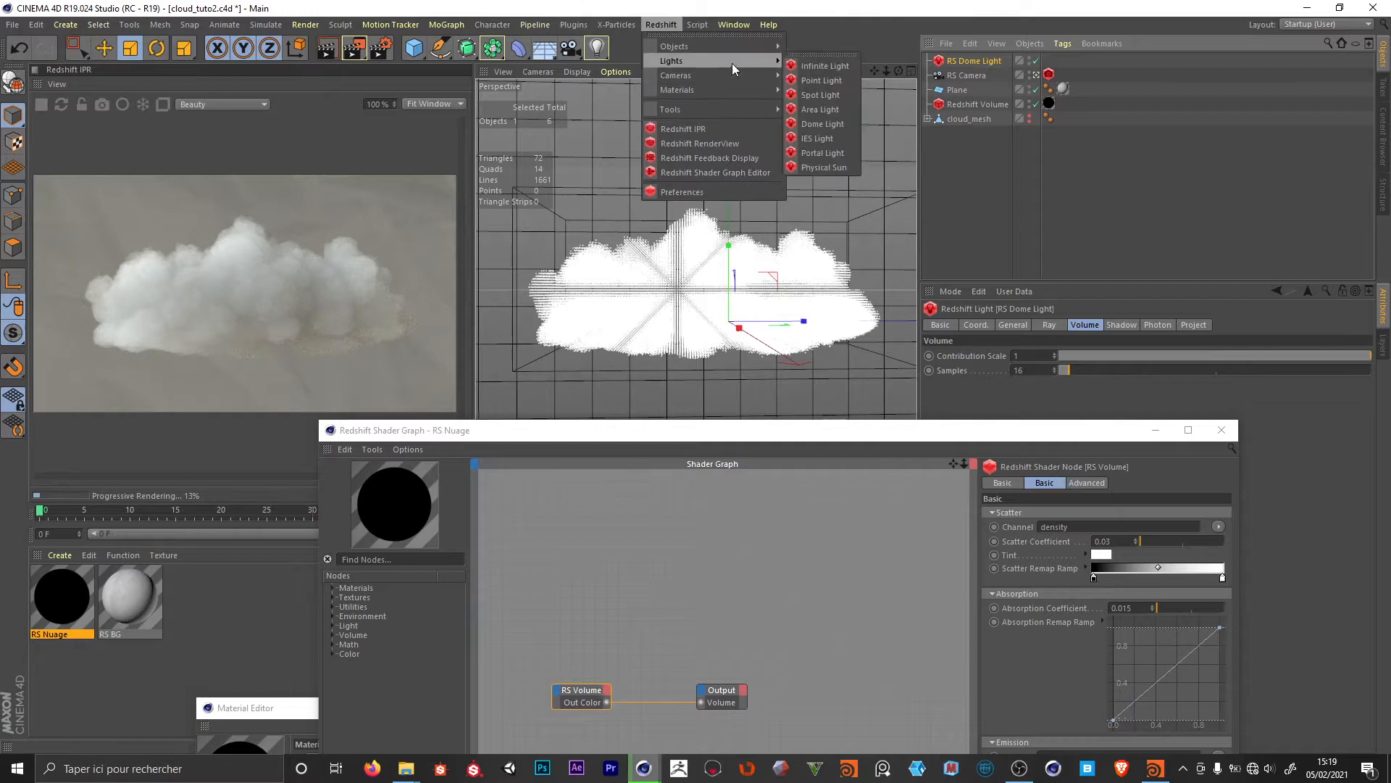
pyautogui.click(833, 66)
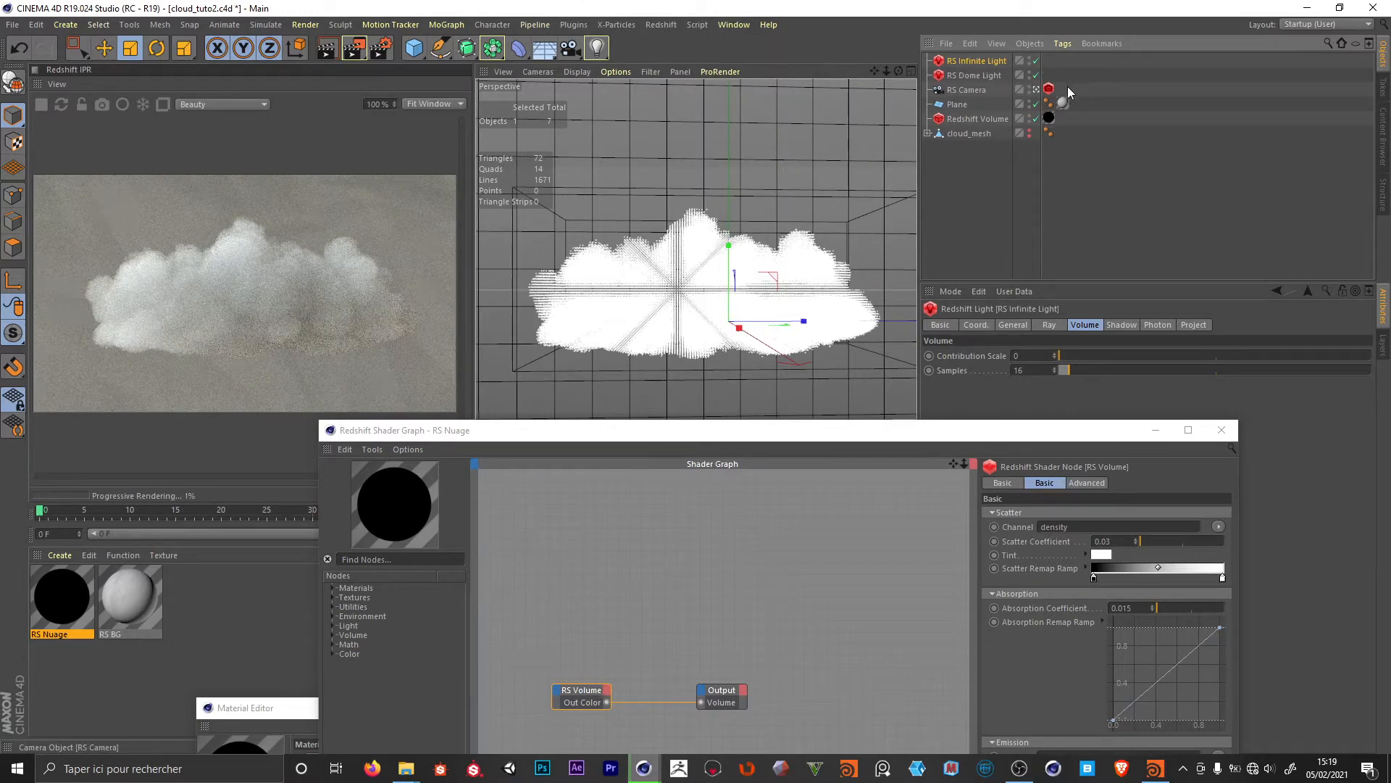
pyautogui.press('r')
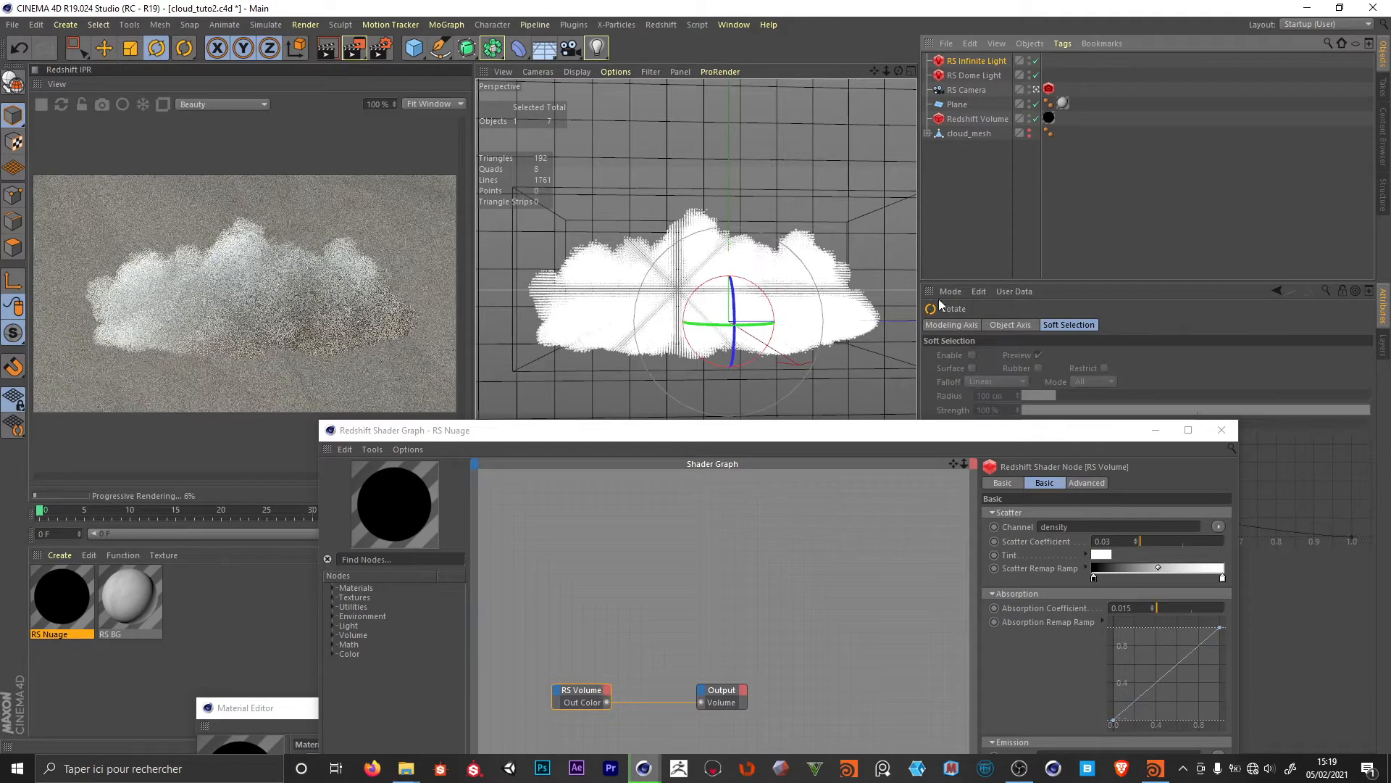
pyautogui.moveTo(759, 290); pyautogui.dragTo(750, 362)
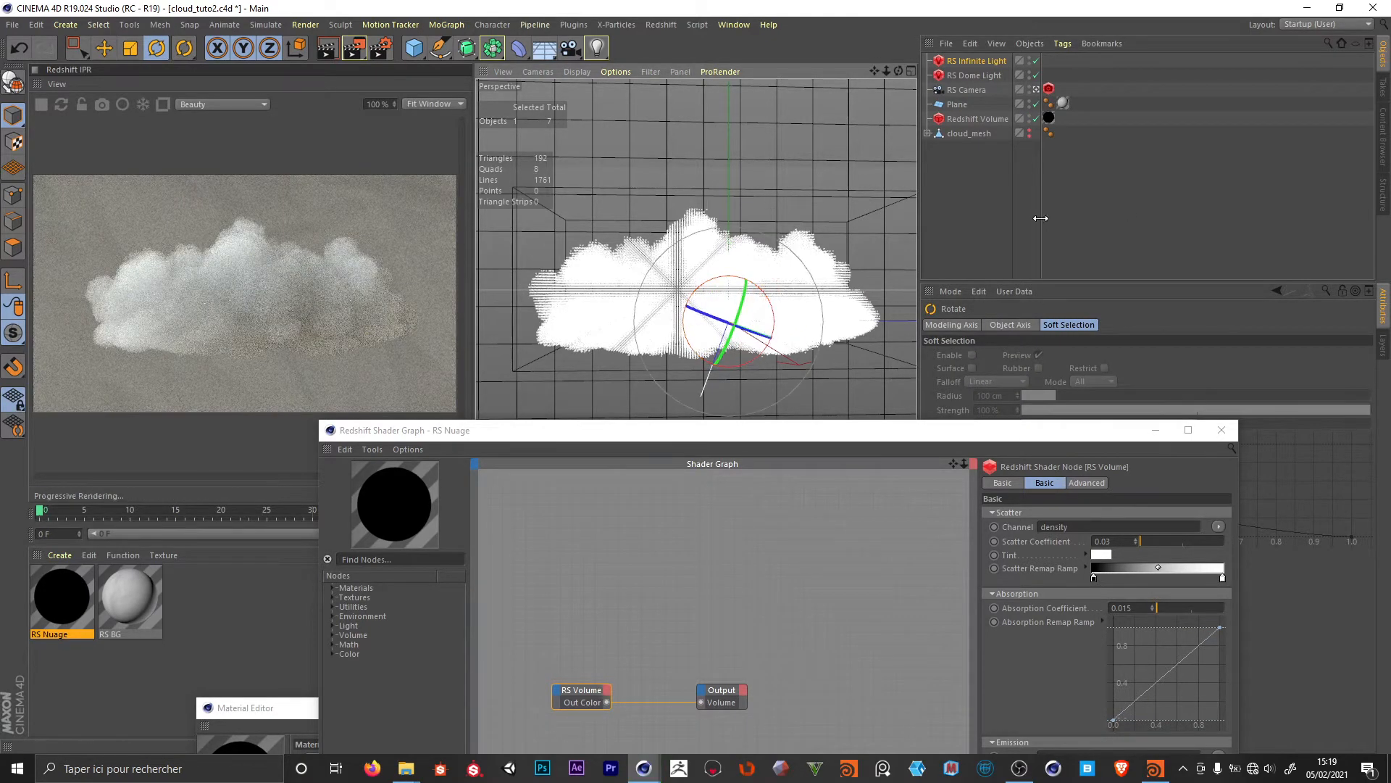
pyautogui.click(985, 237)
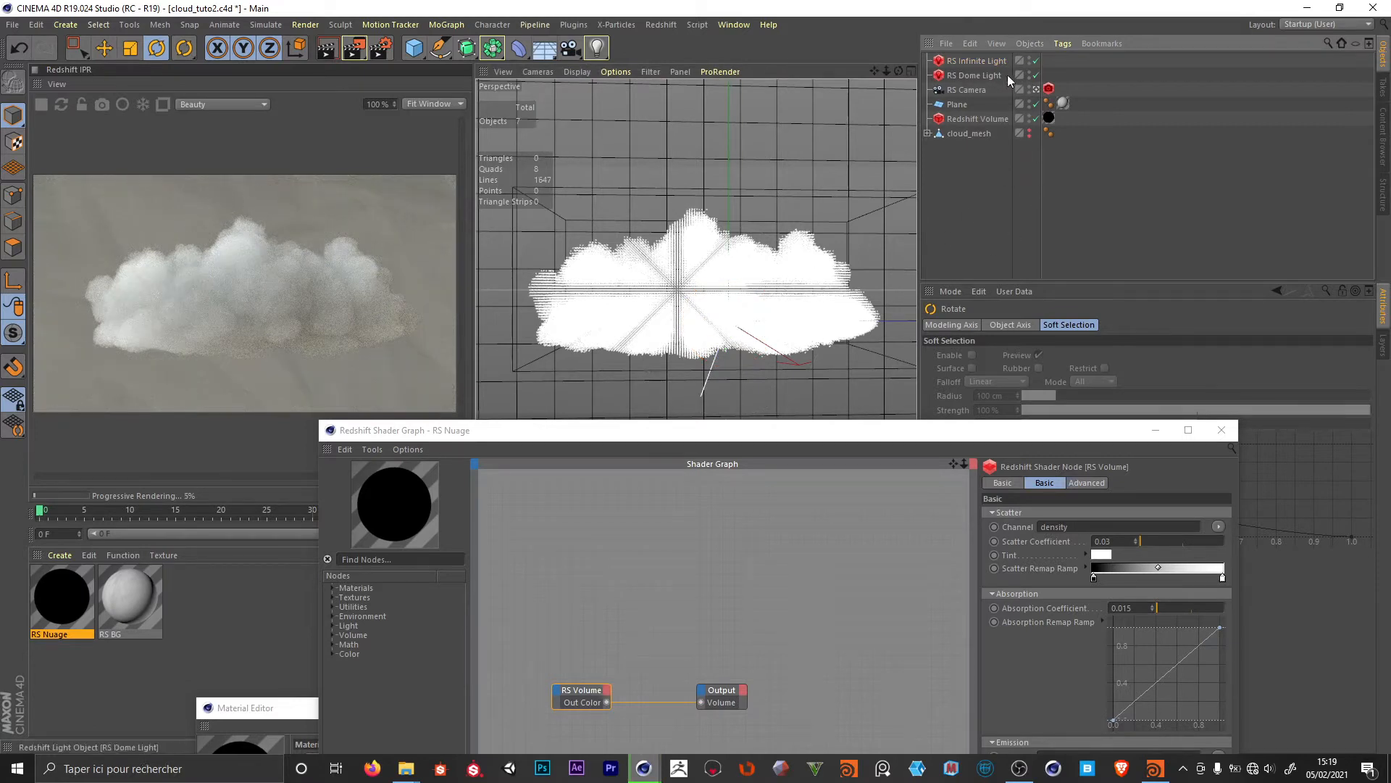
# - With the RS Dome Light temporarily disabled, set the RS Infinite Light's volume contribution scale to 1
pyautogui.click(1036, 75)
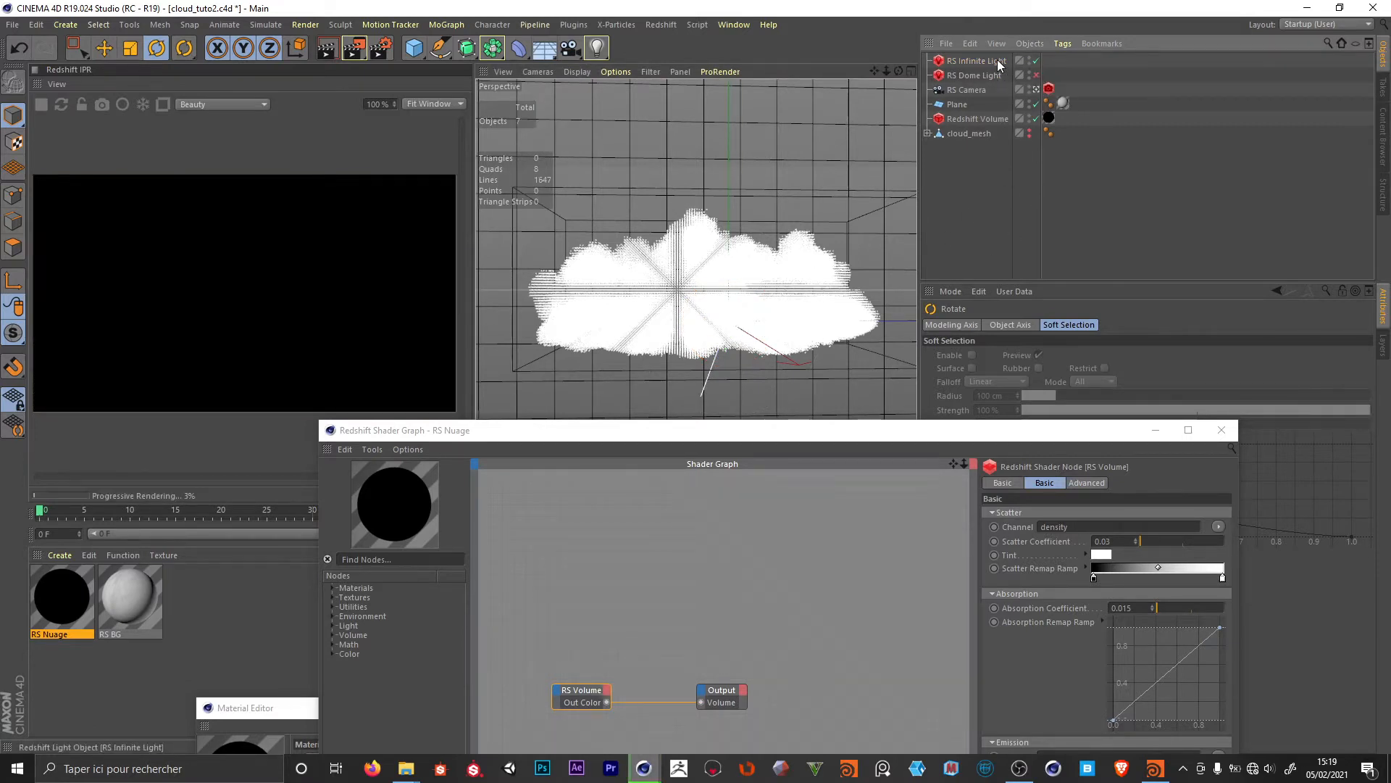
pyautogui.click(977, 61)
pyautogui.click(1029, 358)
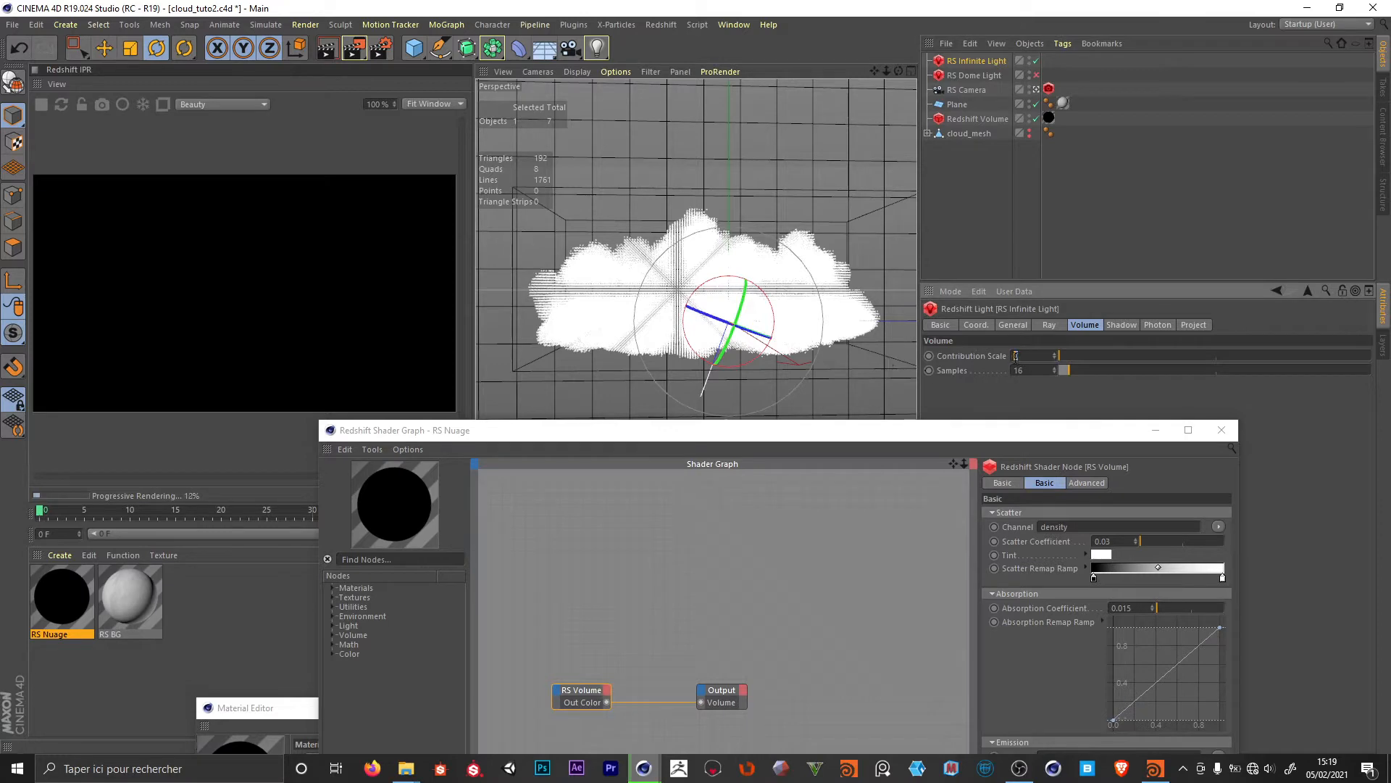
pyautogui.write('1')
pyautogui.press('Return')
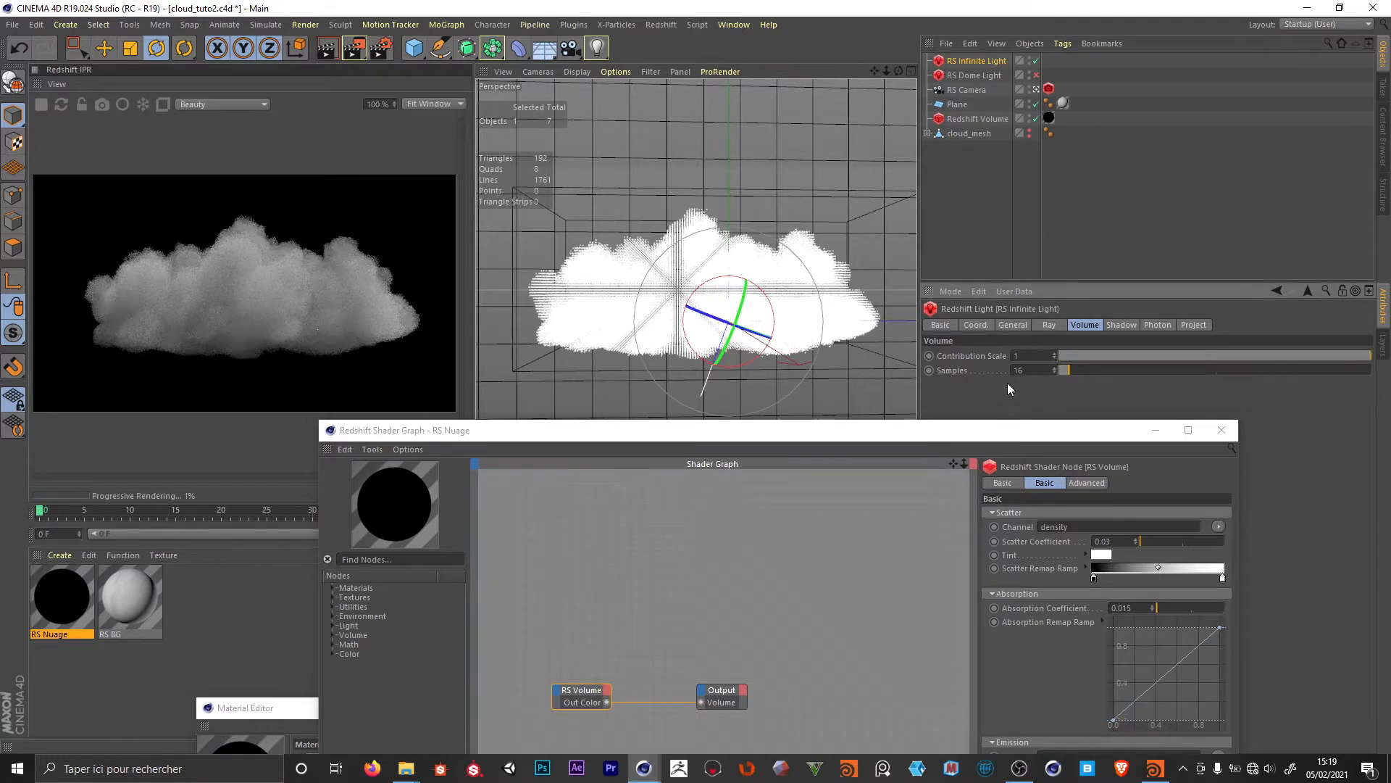
pyautogui.click(1036, 75)
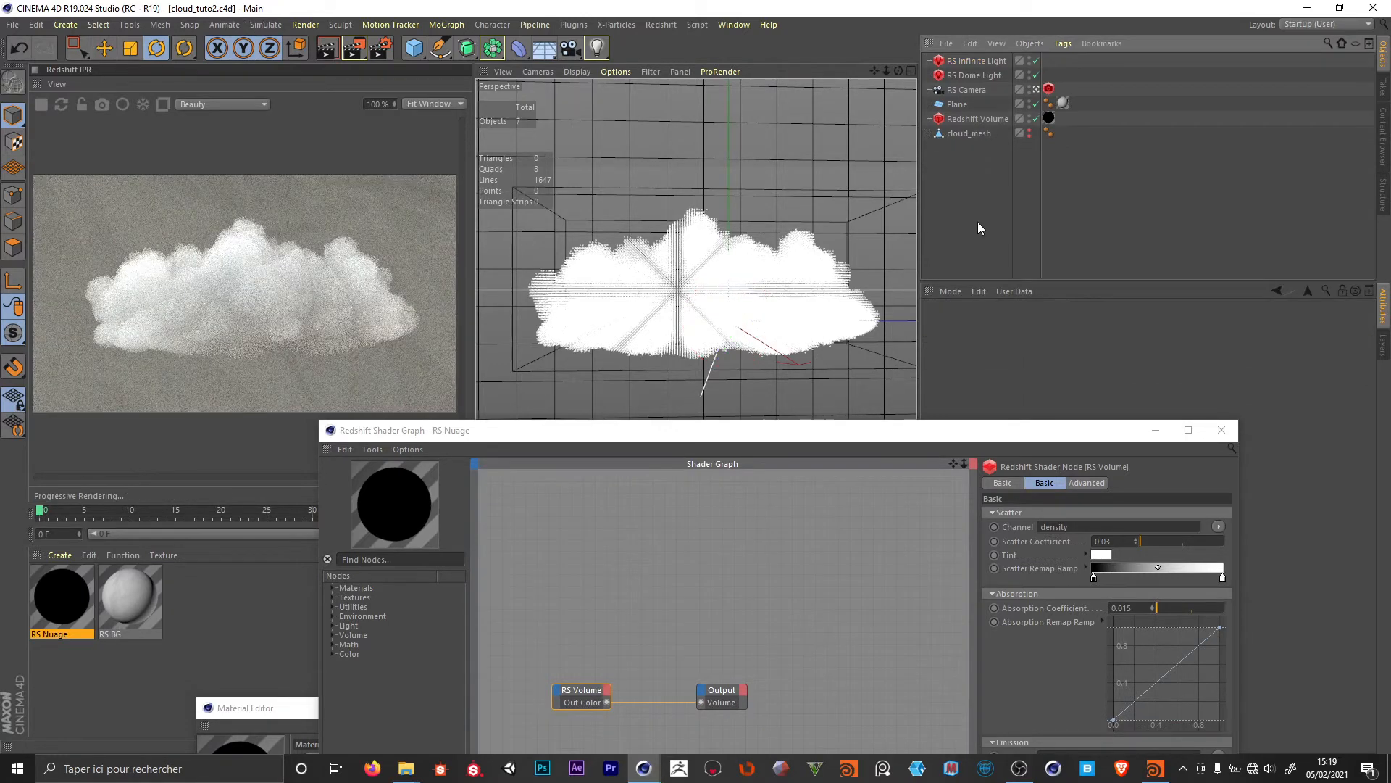
# - Rename the background Plane object as BG
pyautogui.doubleClick(960, 104)
pyautogui.write('BG')
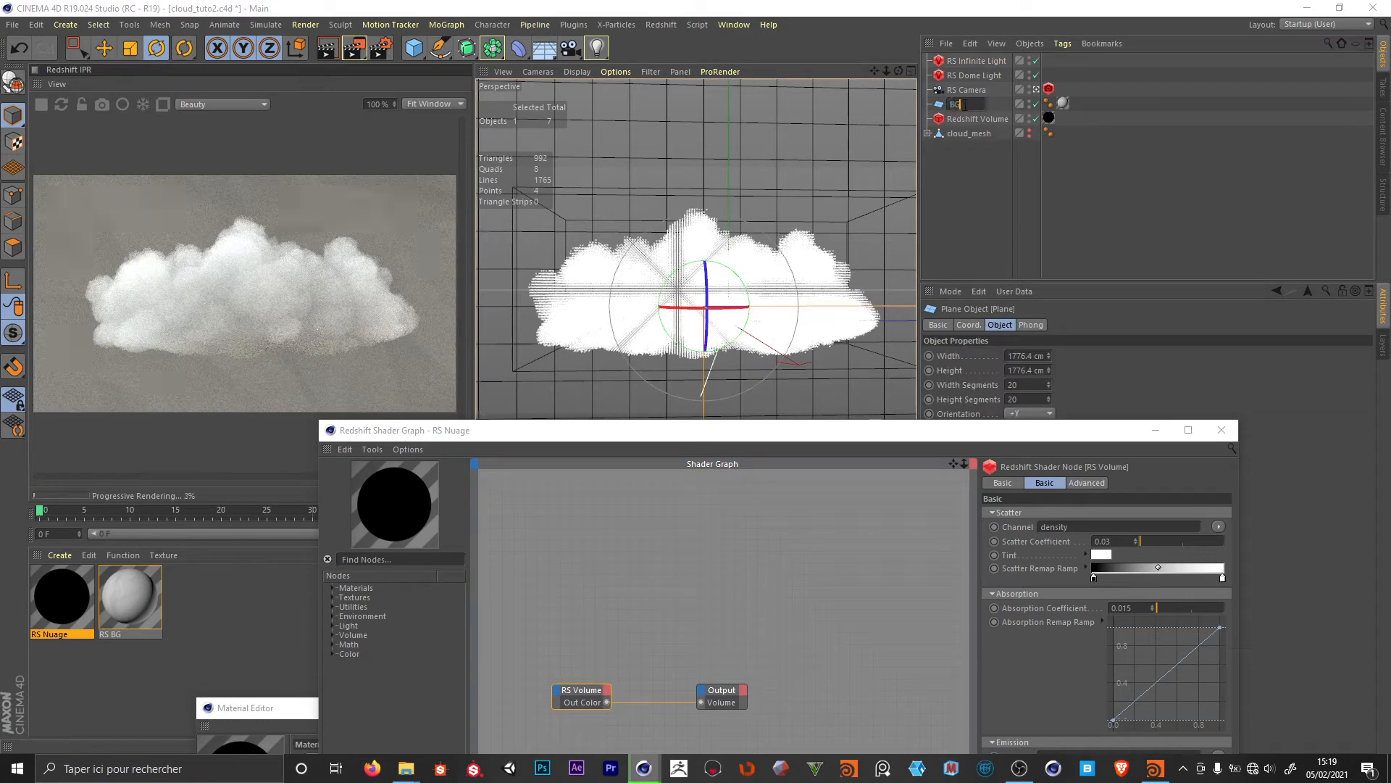
pyautogui.press('Return')
pyautogui.click(946, 231)
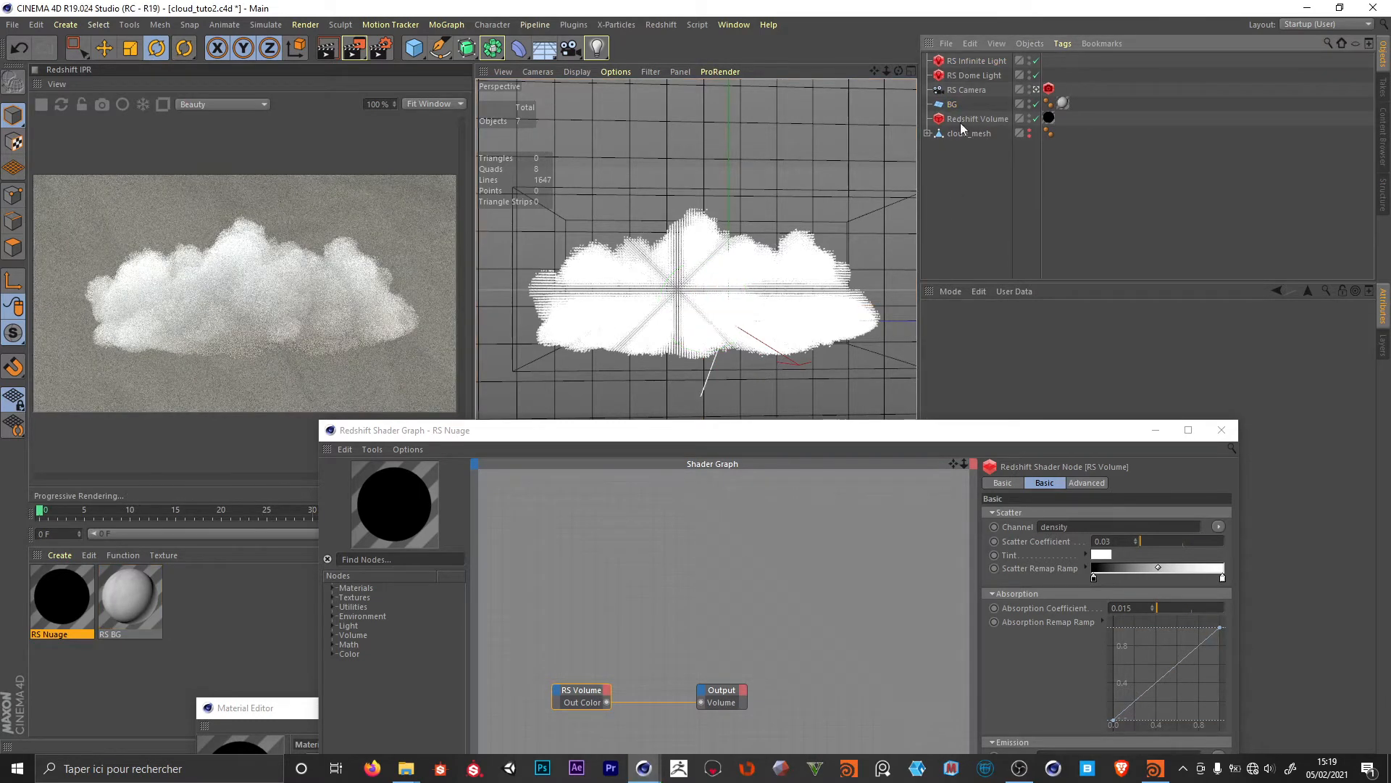
# - Group the RS Infinite Light, RS Dome Light, RS Camera and BG plane under a null named environnement
pyautogui.click(974, 75)
pyautogui.click(953, 105)
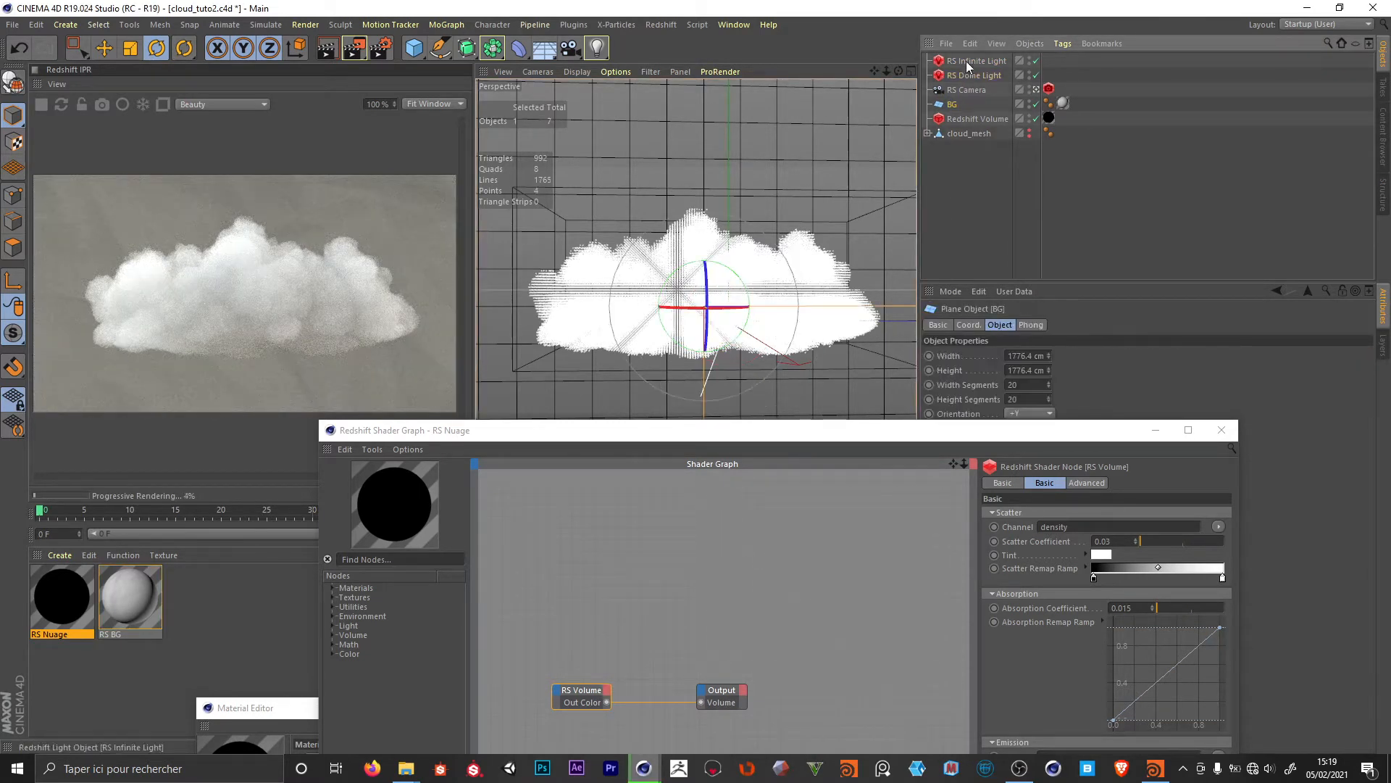
pyautogui.keyDown('shift'); pyautogui.click(967, 60); pyautogui.keyUp('shift')
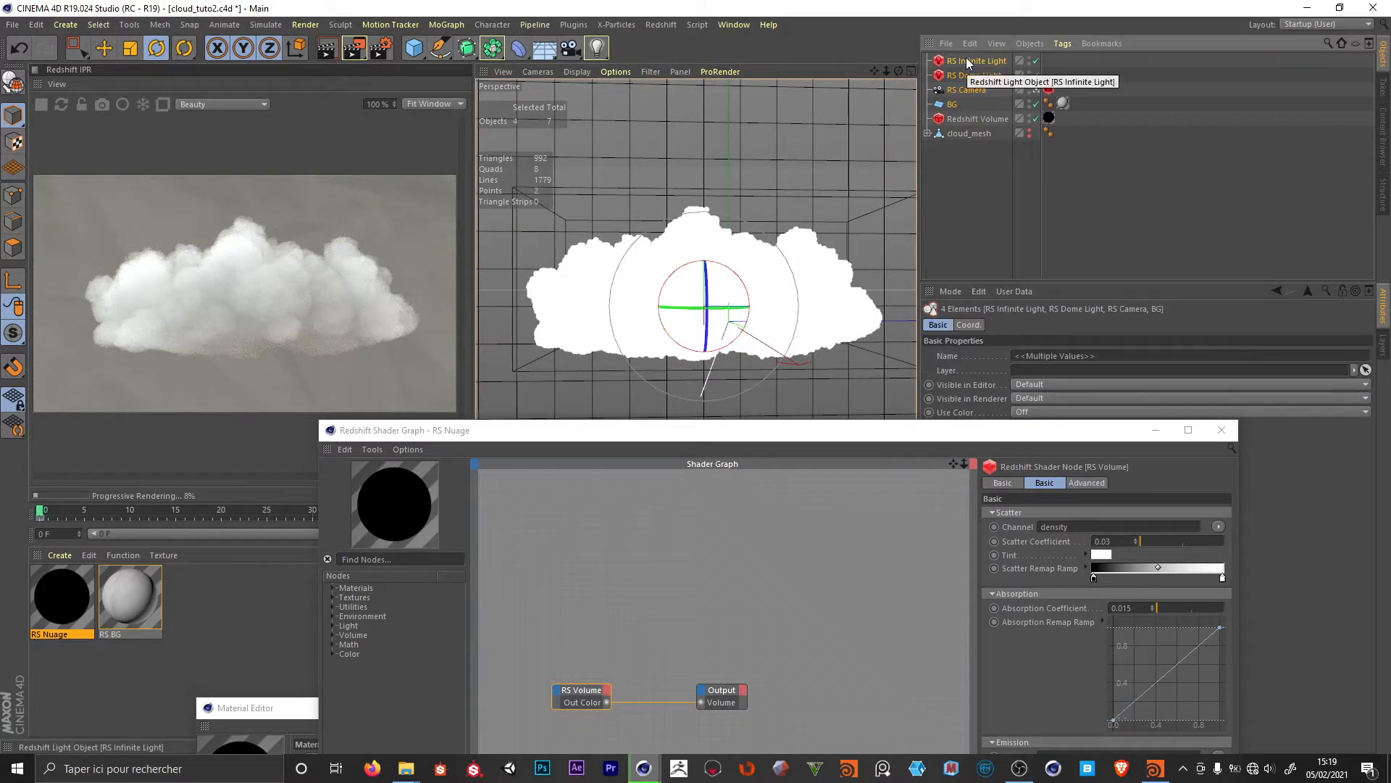
pyautogui.hotkey('alt', 'g')
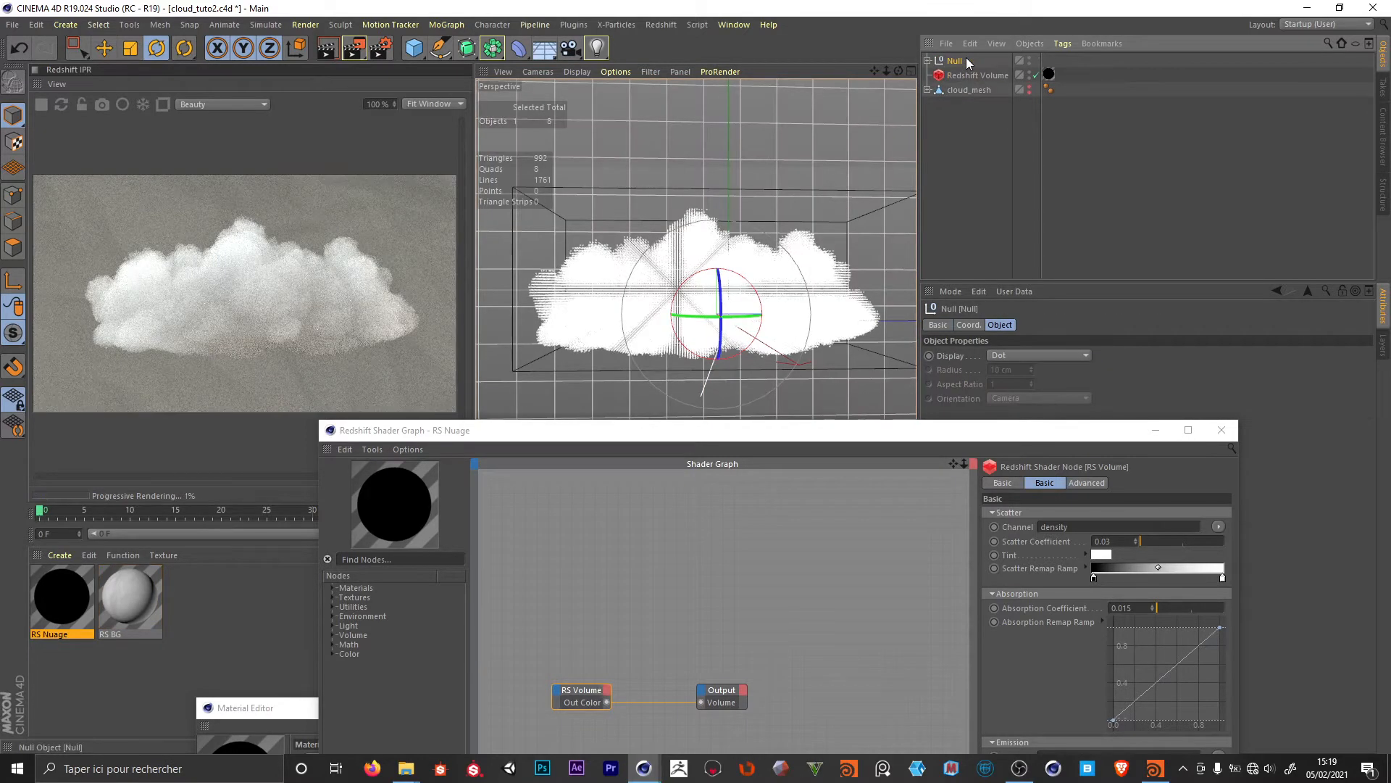
pyautogui.doubleClick(954, 62)
pyautogui.write('env')
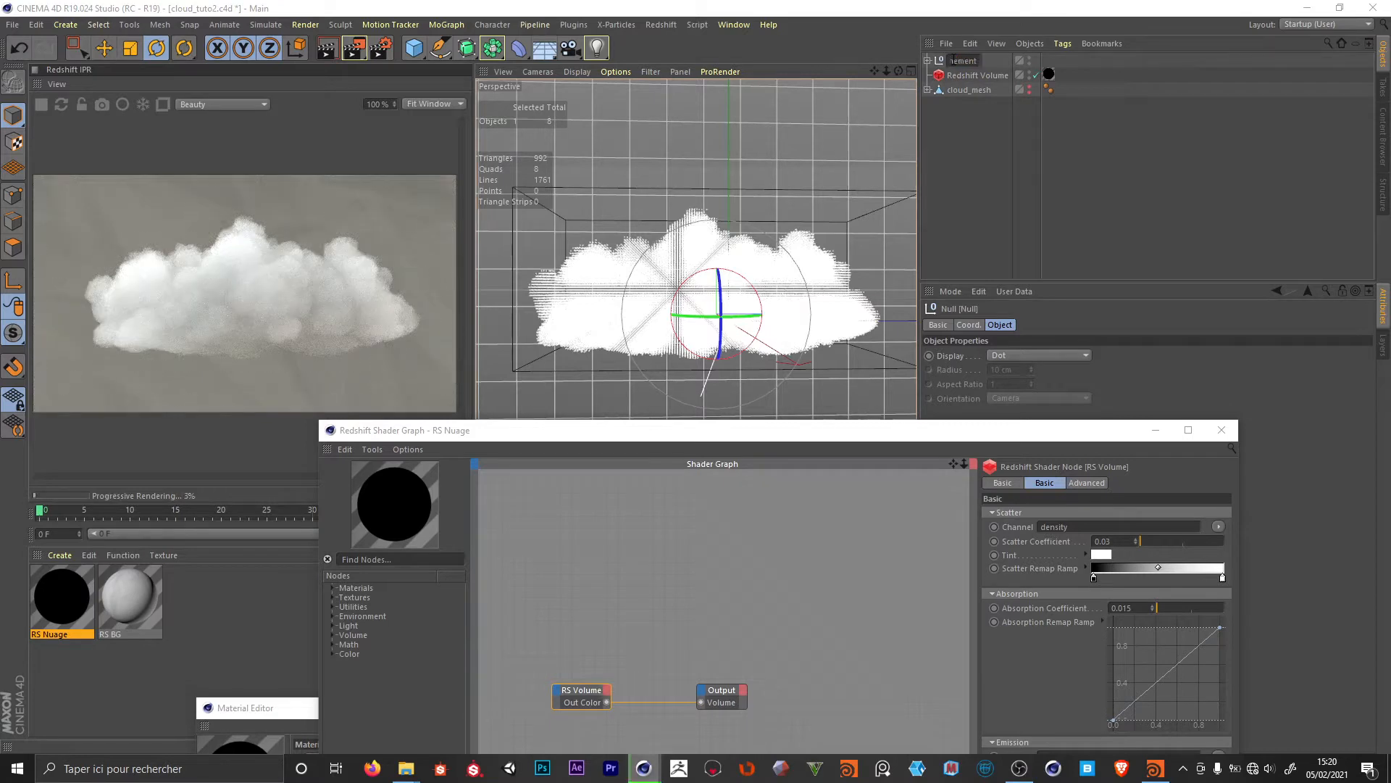
pyautogui.write('irronement')
pyautogui.click(993, 141)
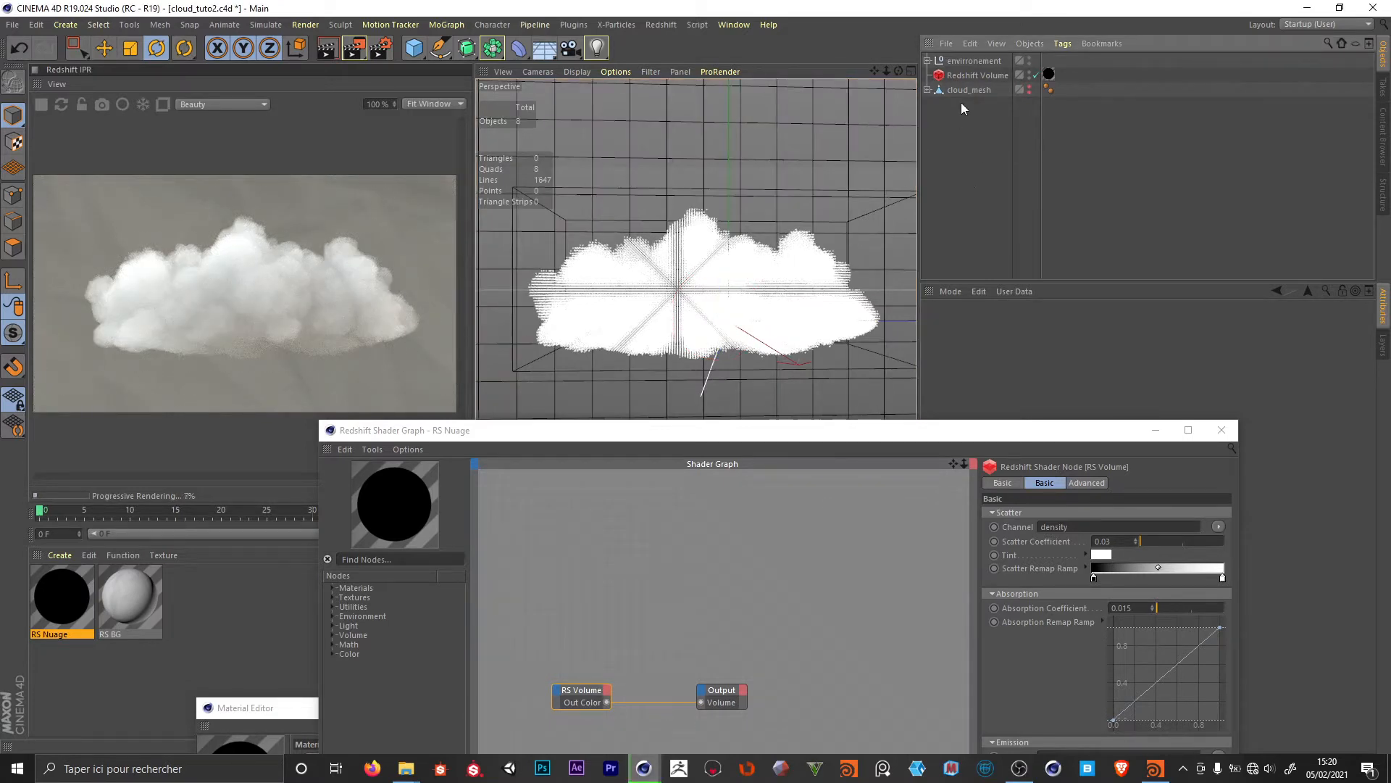
# - Add a Hair object to cloud_mesh and set its guide count to 200
pyautogui.click(968, 90)
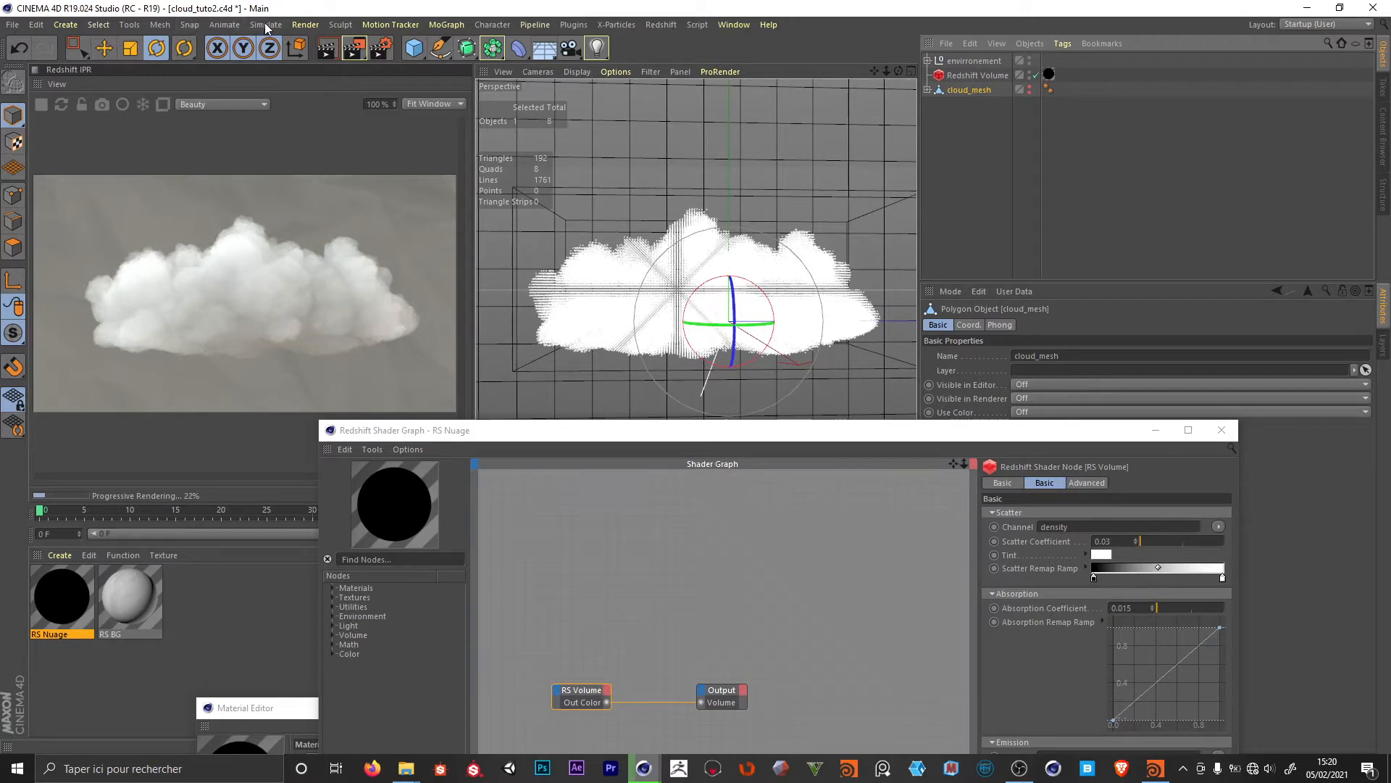
pyautogui.click(266, 25)
pyautogui.moveTo(298, 115)
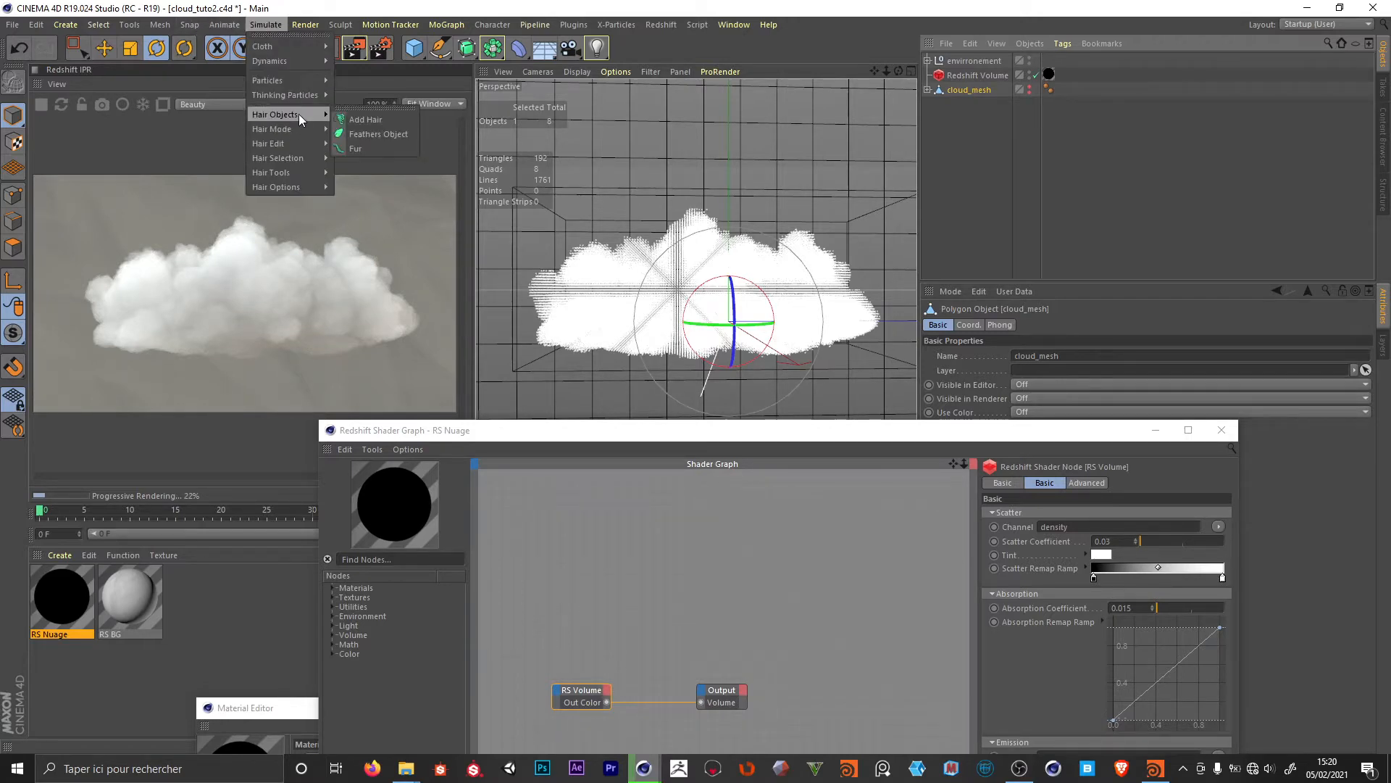
pyautogui.click(363, 120)
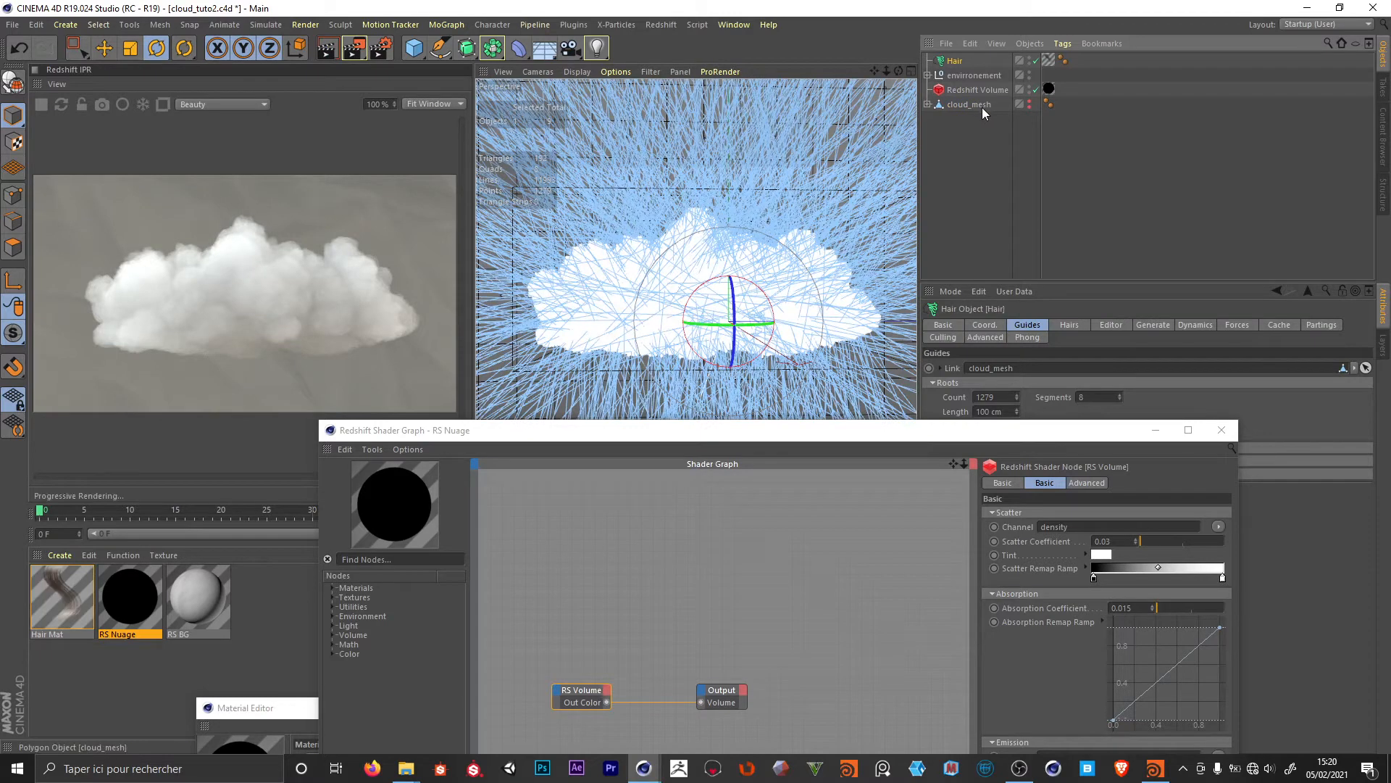
pyautogui.doubleClick(1001, 397)
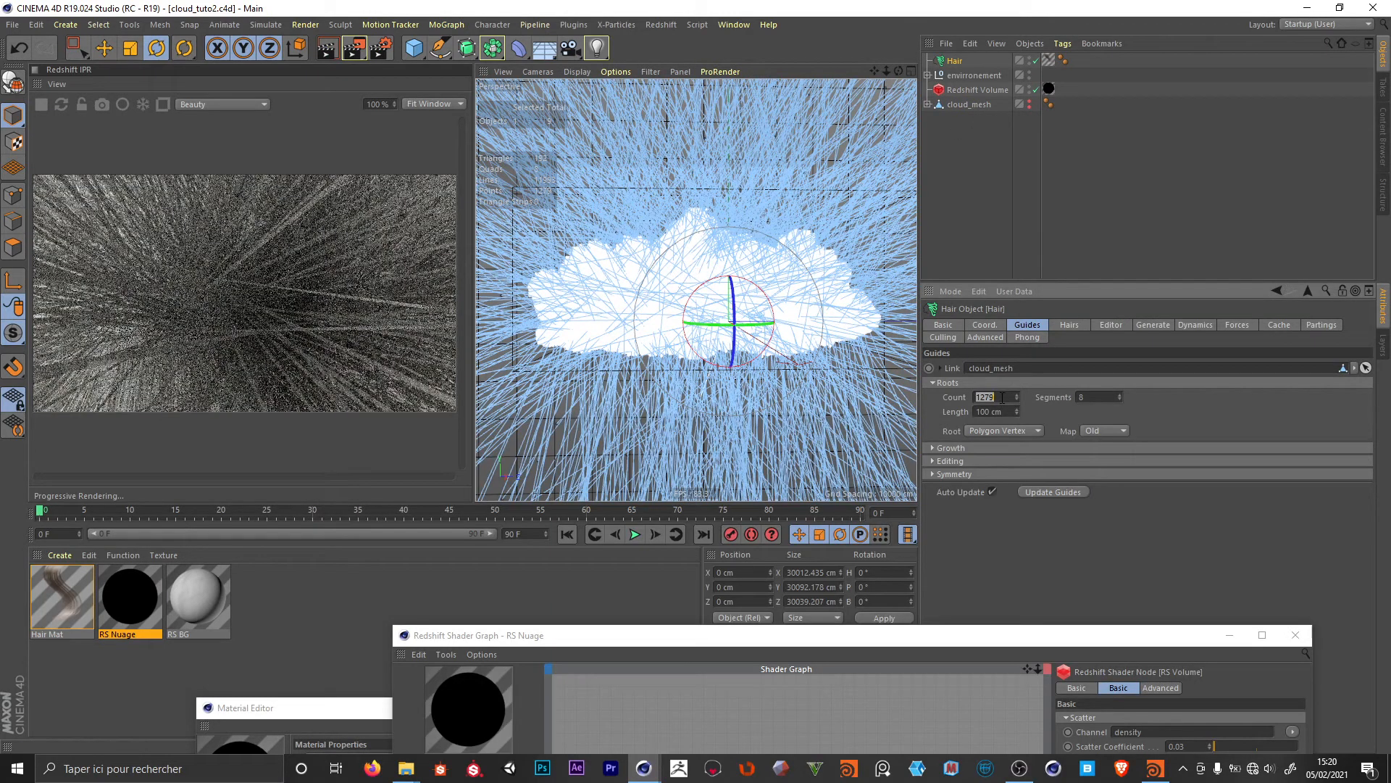
pyautogui.write('200')
pyautogui.press('Return')
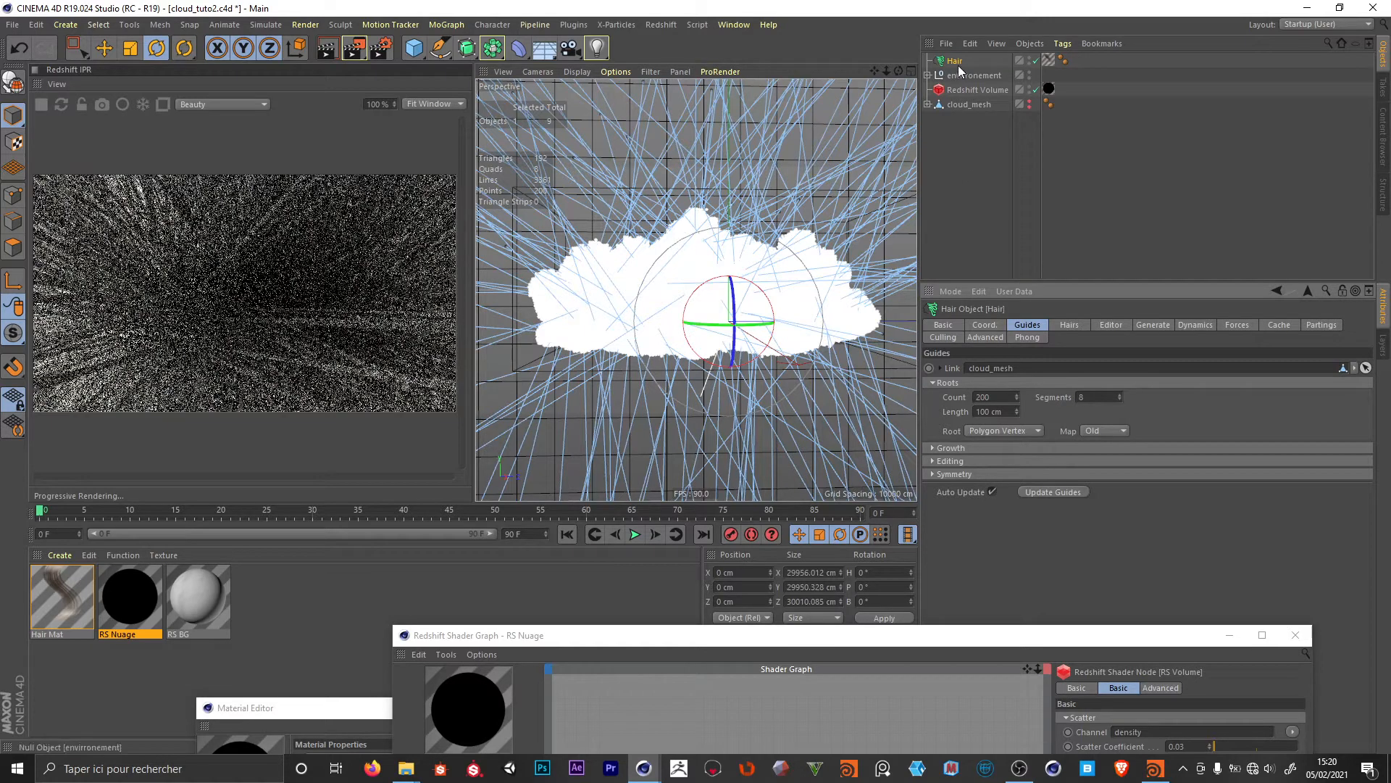
# - Place the Hair object directly above cloud_mesh in the hierarchy and re-enter its guide length as 100 cm
pyautogui.moveTo(966, 104); pyautogui.dragTo(965, 101)
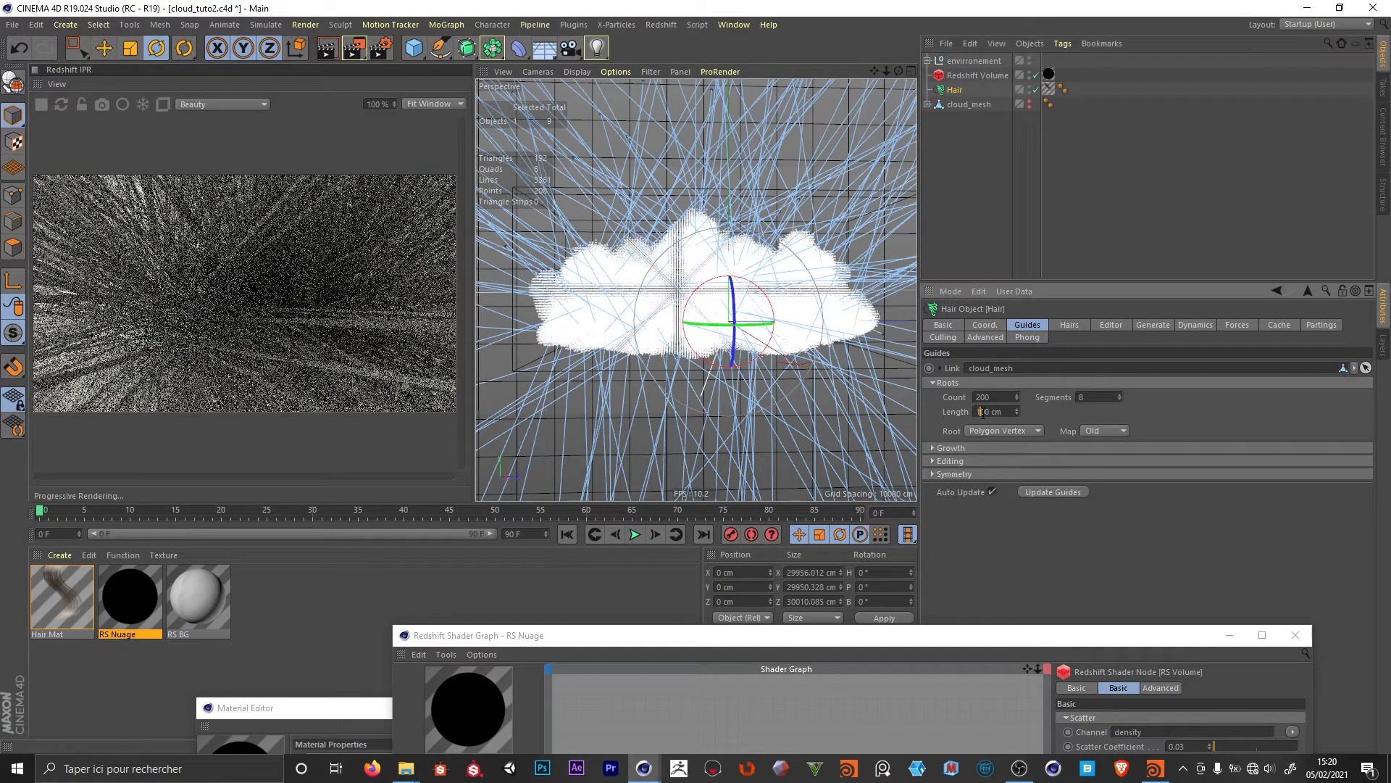
pyautogui.press('Return')
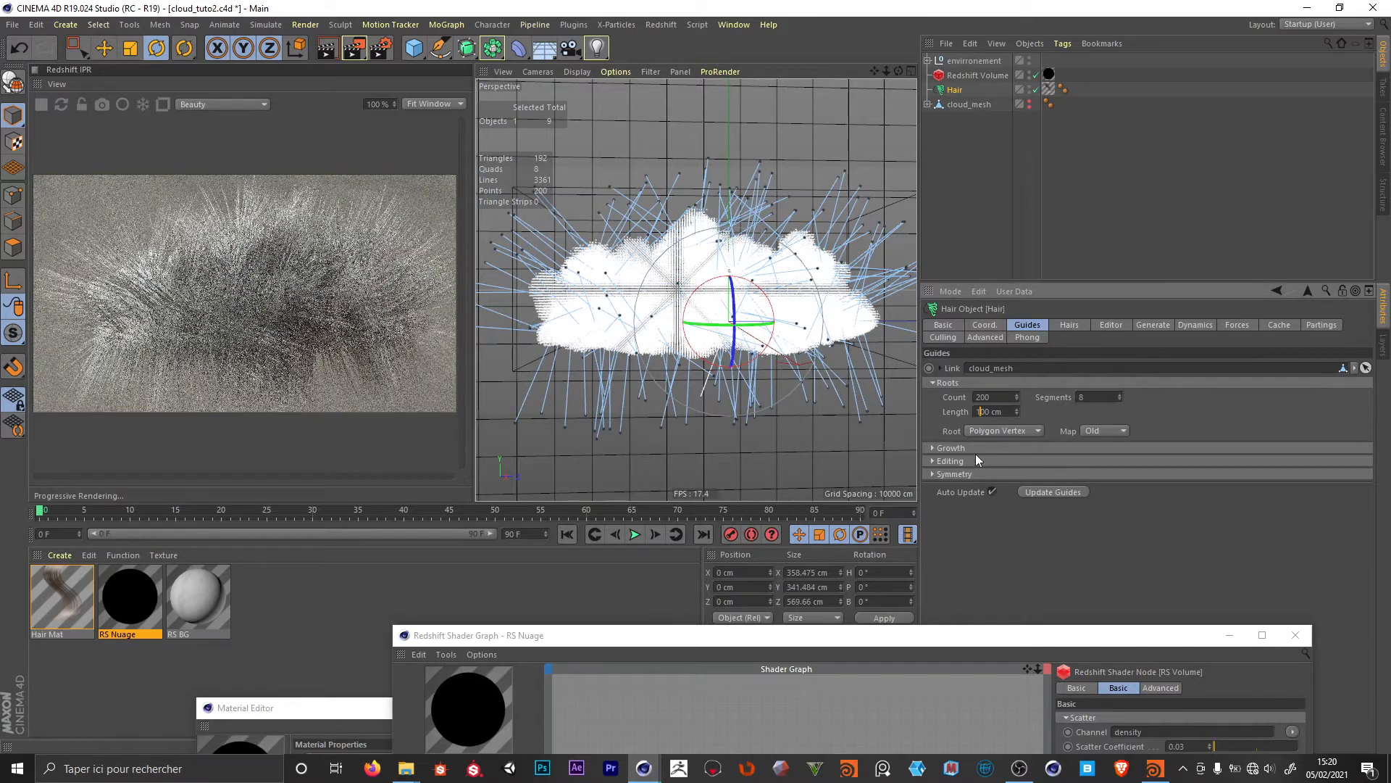
# - Regrow the hair guides from the editing options and reapply their 100 cm length
pyautogui.click(950, 461)
pyautogui.click(1012, 515)
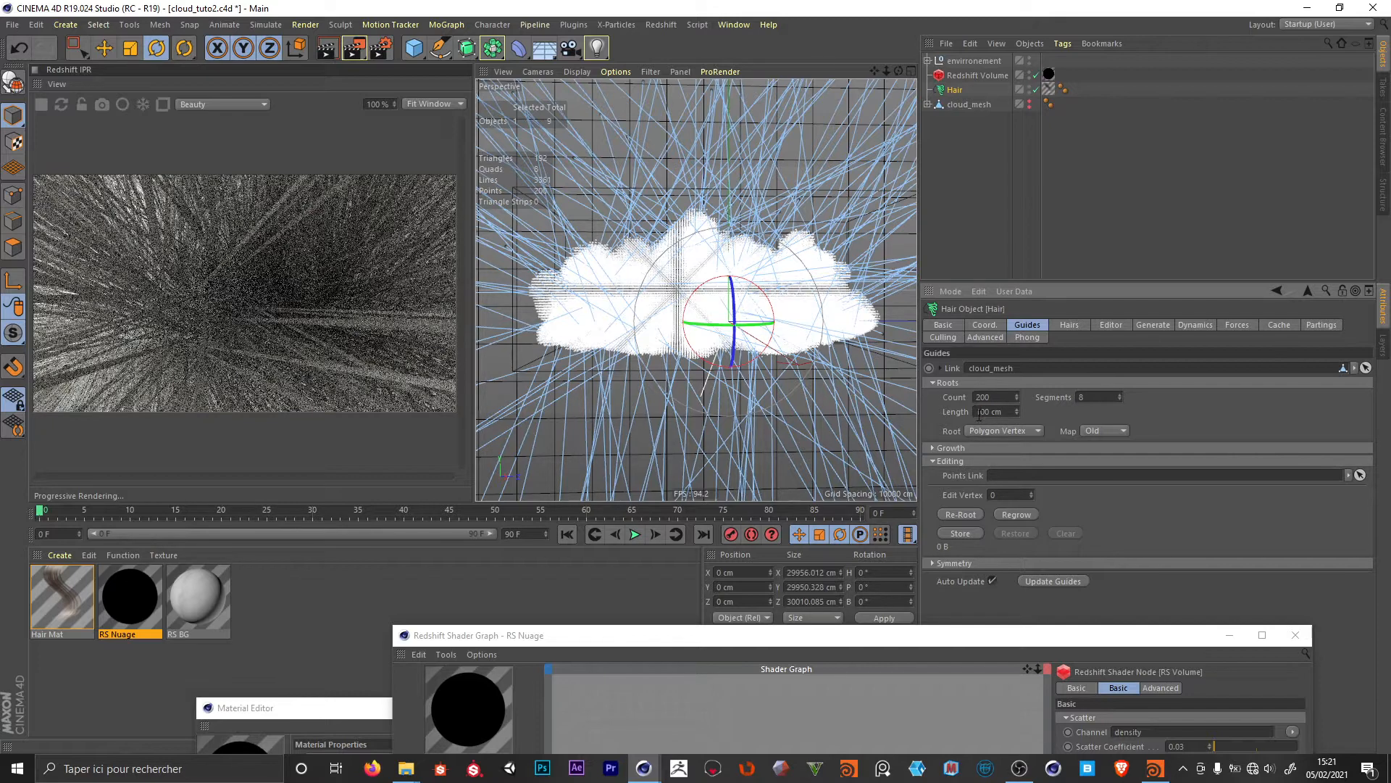
pyautogui.press('Return')
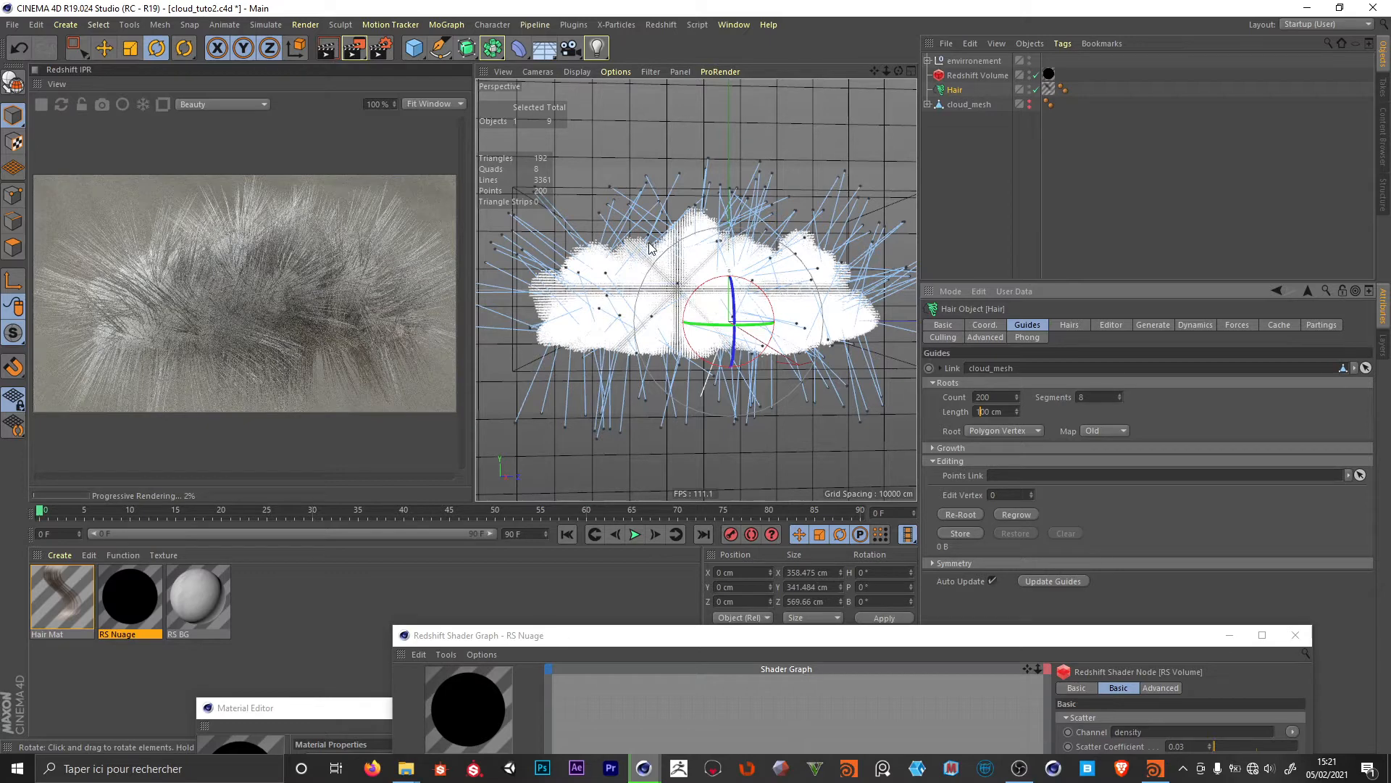
# - Save the scene, then reduce Hair Mat's colour gradient to a single knot and make it pure white
pyautogui.hotkey('ctrl', 's')
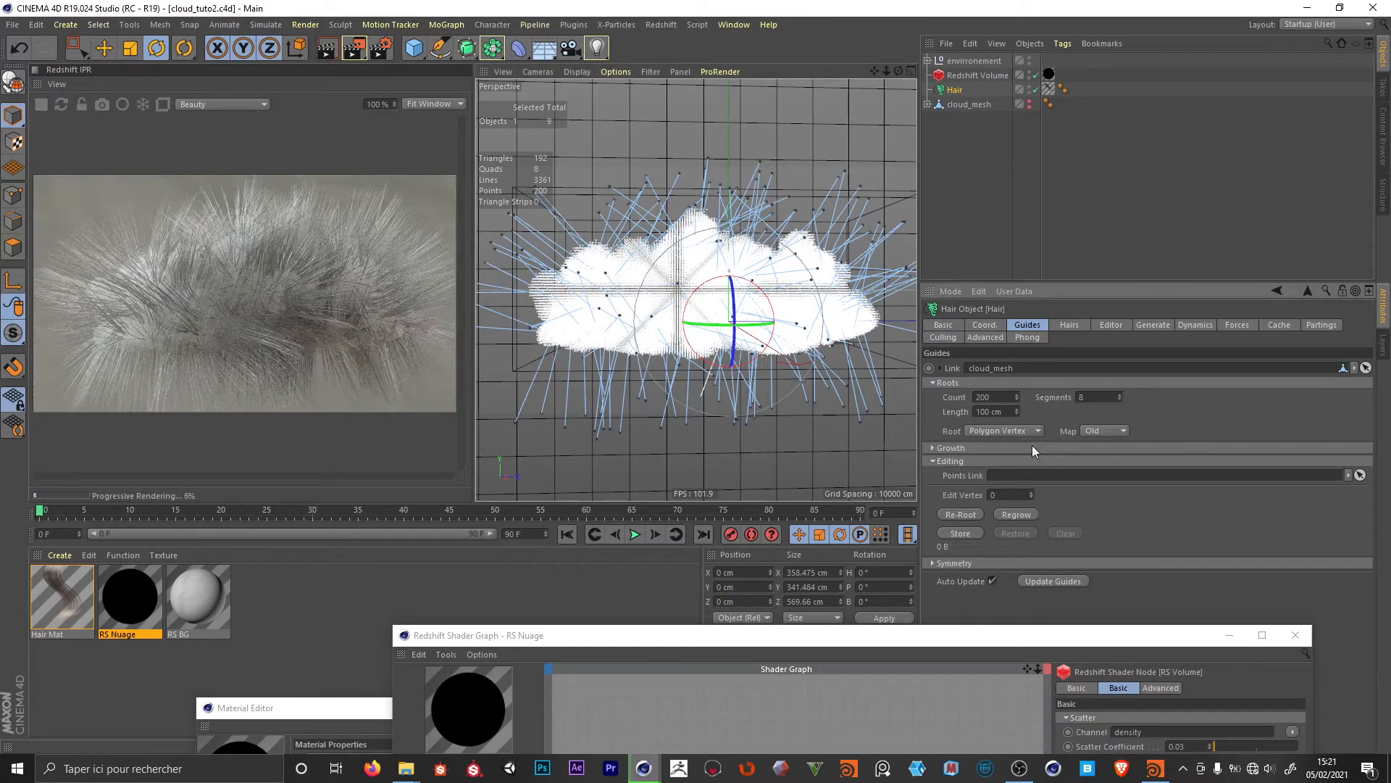
pyautogui.click(63, 602)
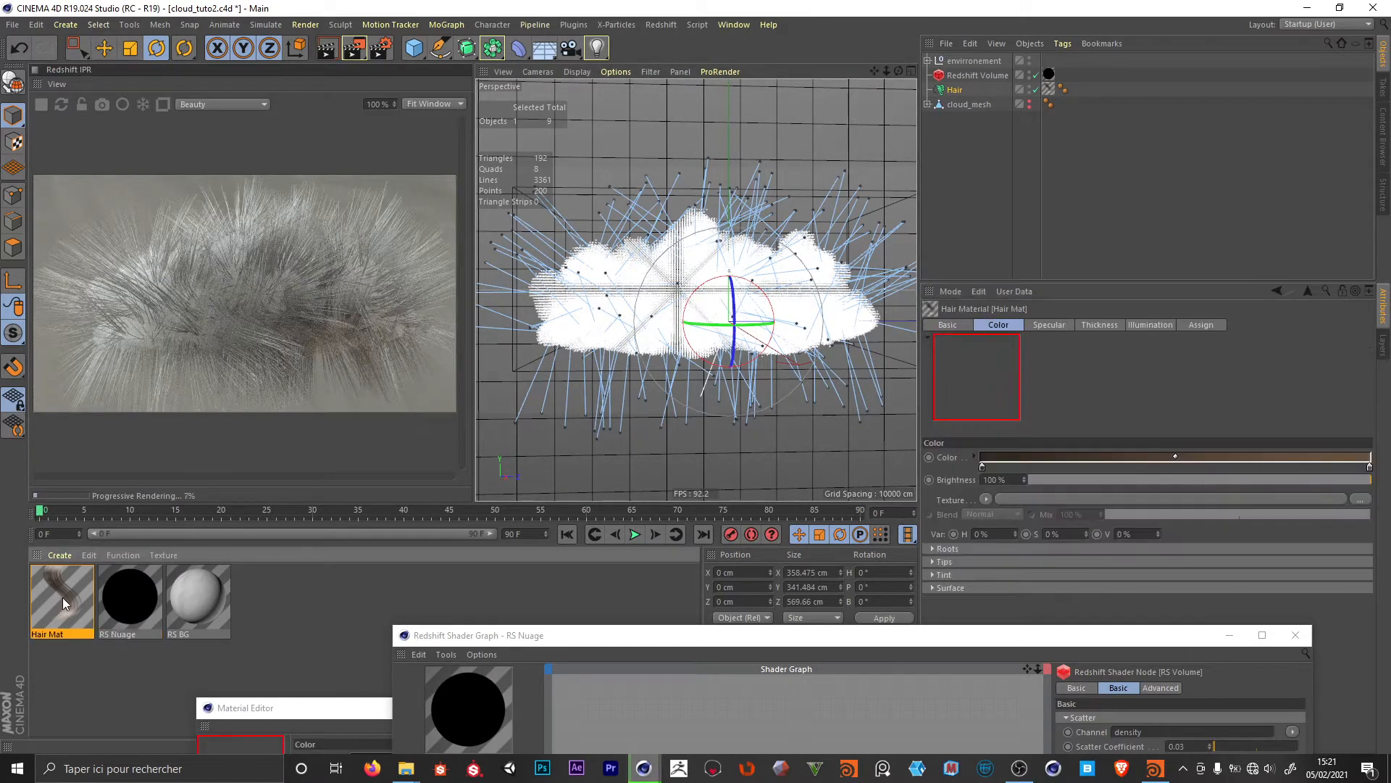
pyautogui.click(354, 713)
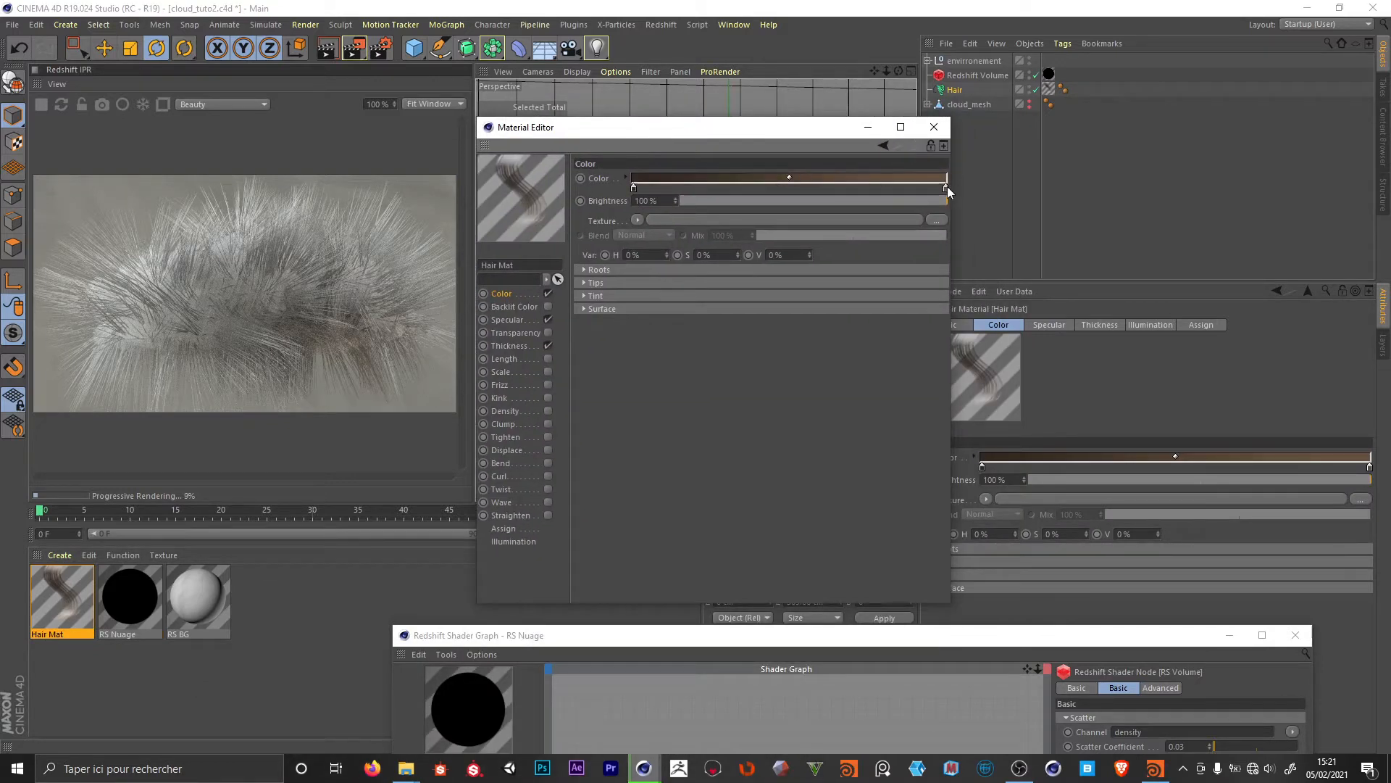
pyautogui.moveTo(946, 187); pyautogui.dragTo(897, 428)
pyautogui.doubleClick(636, 187)
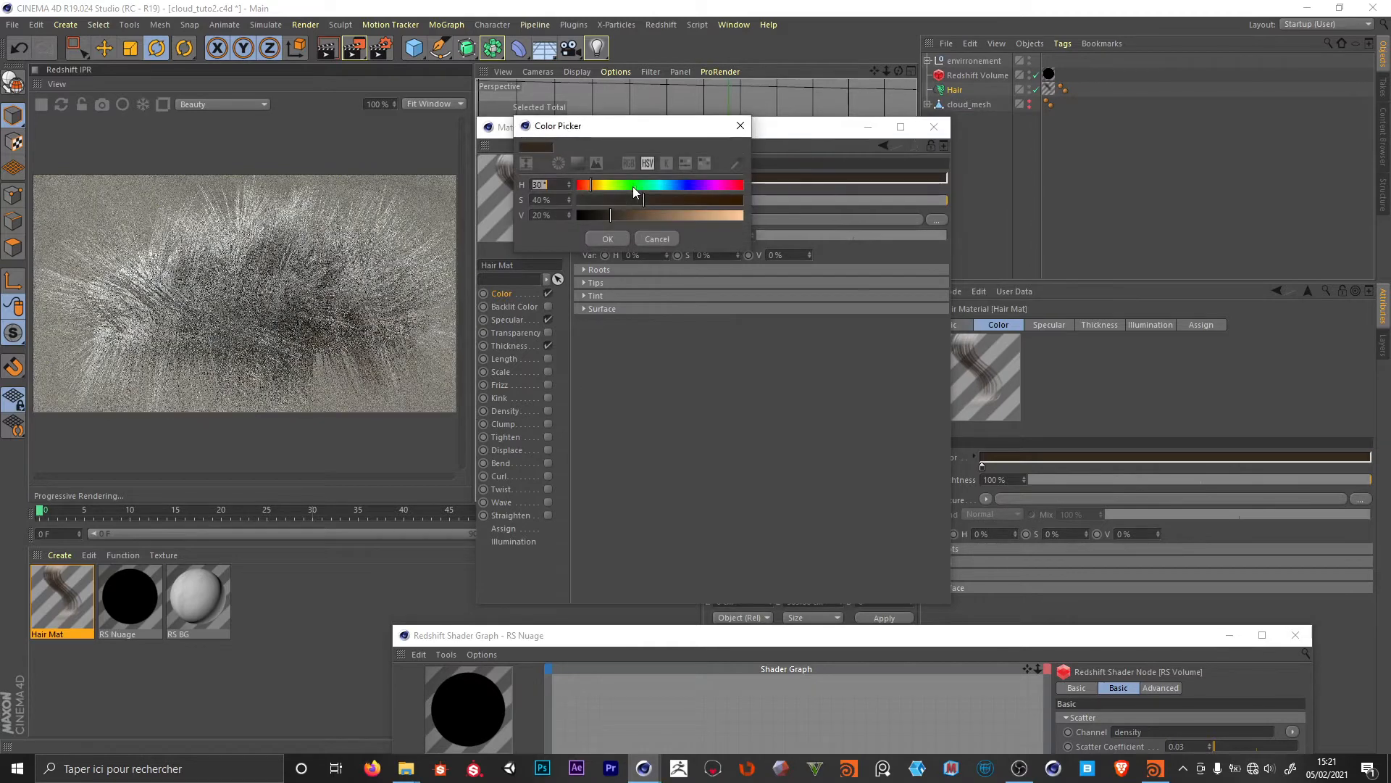
pyautogui.click(640, 185)
pyautogui.moveTo(644, 197); pyautogui.dragTo(688, 200)
pyautogui.moveTo(591, 212); pyautogui.dragTo(744, 217)
pyautogui.moveTo(639, 200); pyautogui.dragTo(578, 200)
pyautogui.click(607, 238)
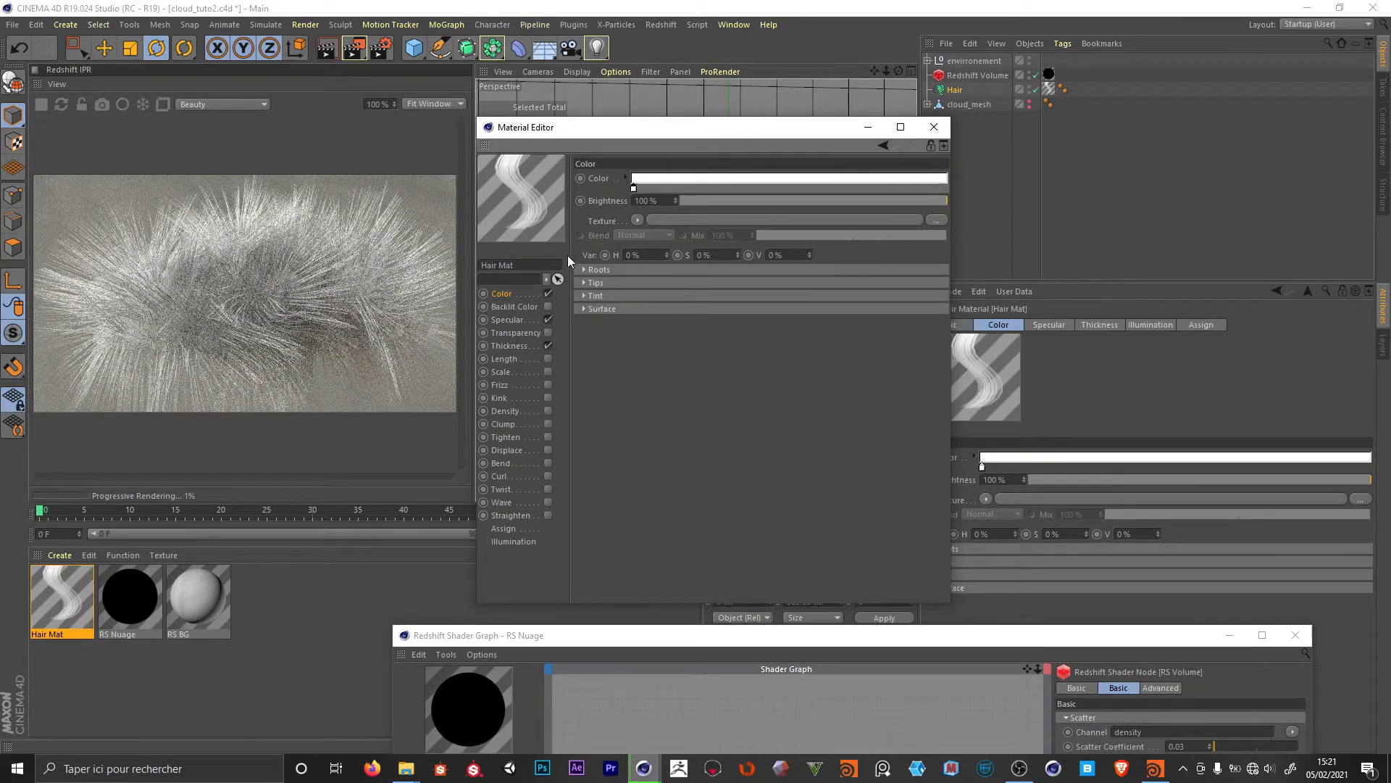
# - Enable Backlit Color on Hair Mat and reduce its gradient to one grey knot with 0% saturation and 63% value
pyautogui.click(547, 307)
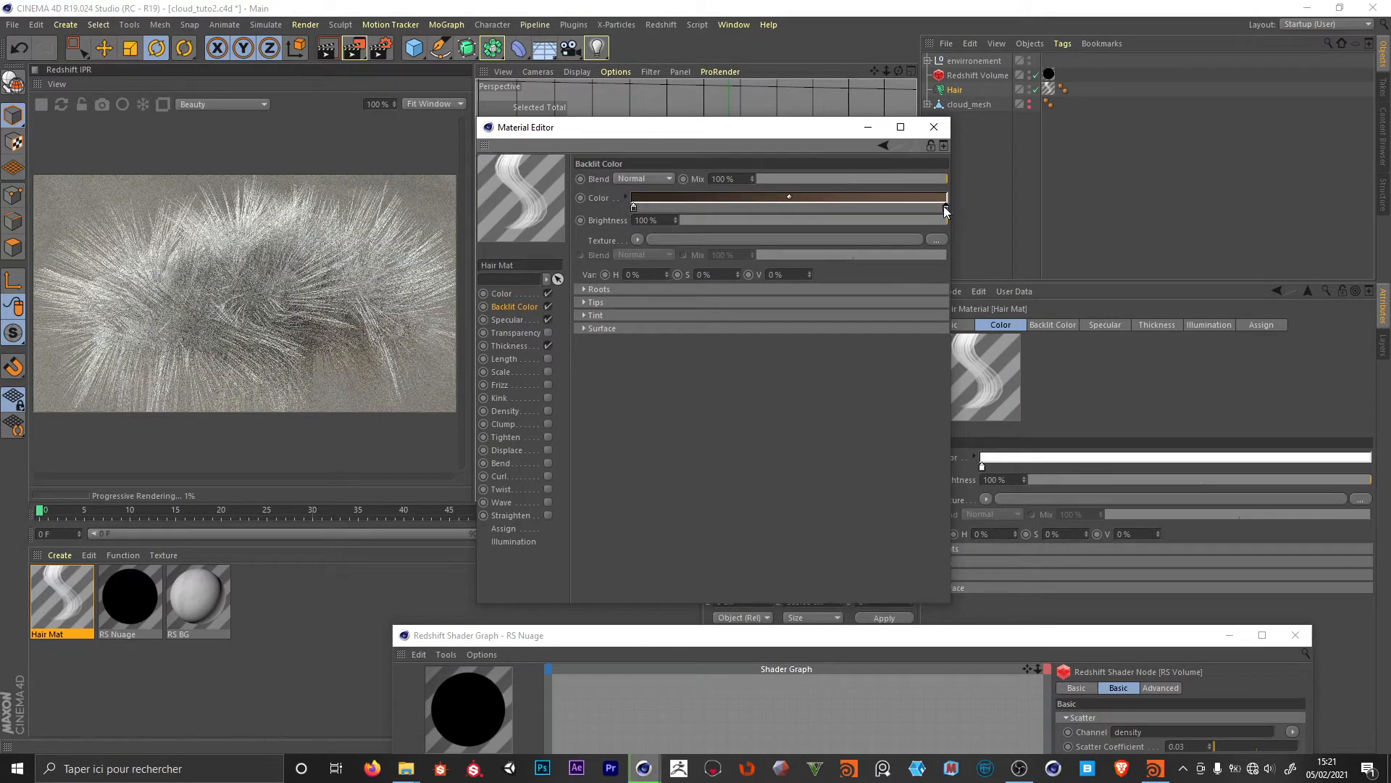
pyautogui.moveTo(944, 210); pyautogui.dragTo(838, 413)
pyautogui.doubleClick(634, 209)
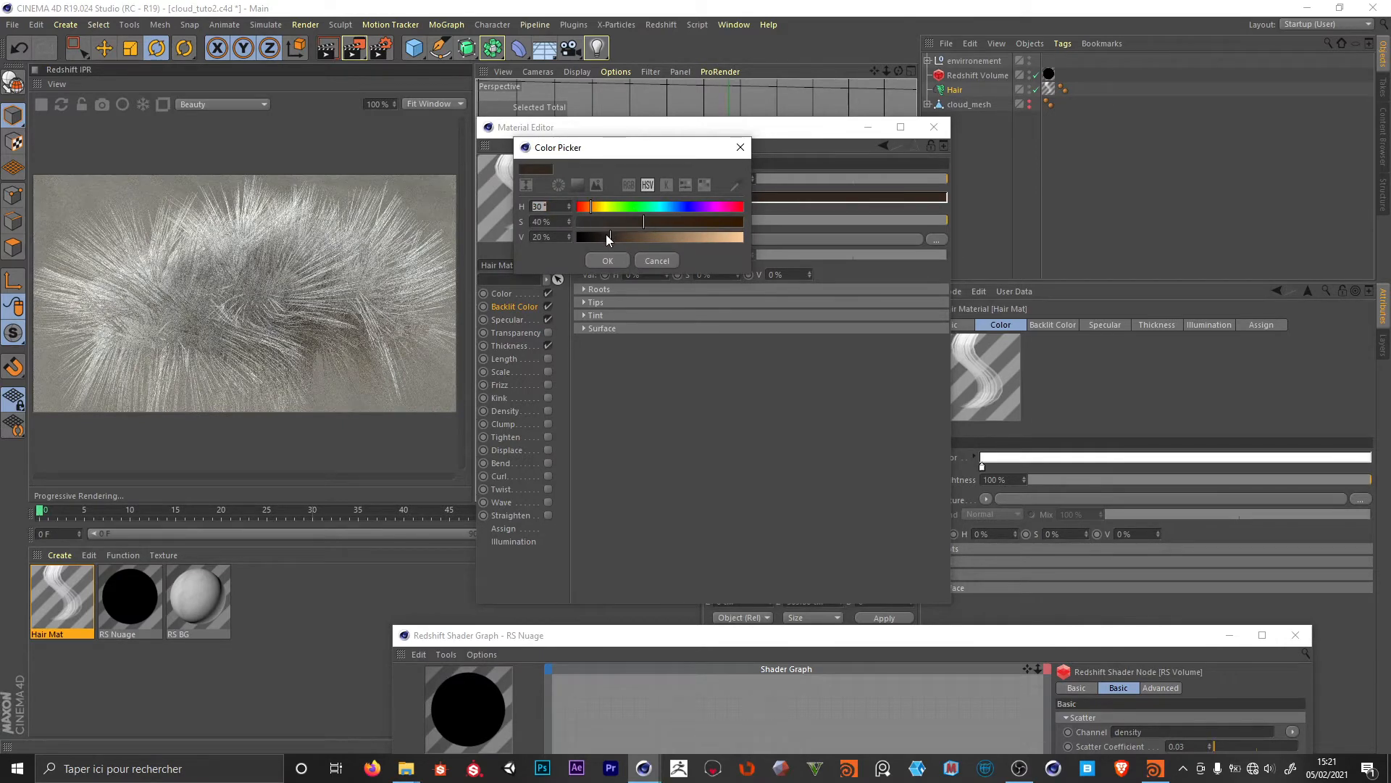
pyautogui.moveTo(609, 239); pyautogui.dragTo(681, 237)
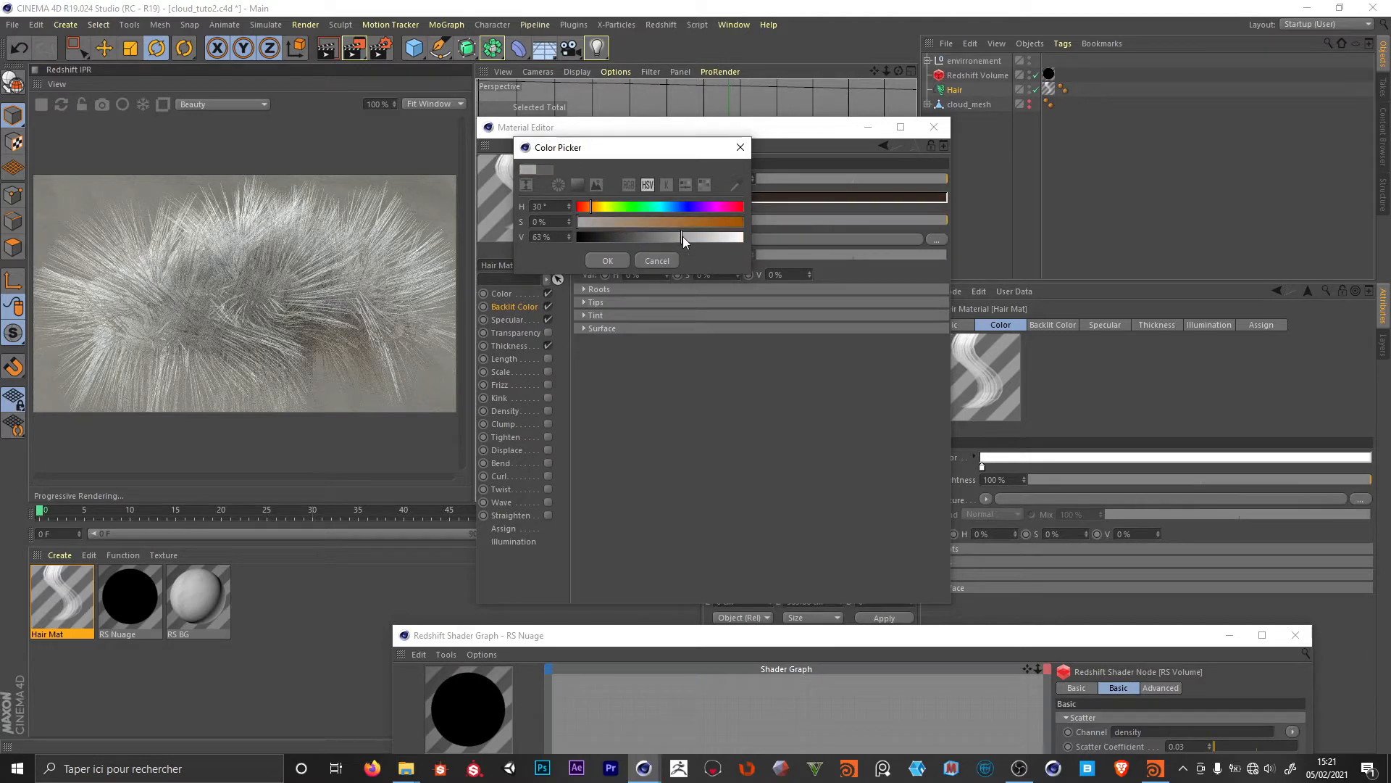
pyautogui.click(607, 261)
pyautogui.doubleClick(936, 205)
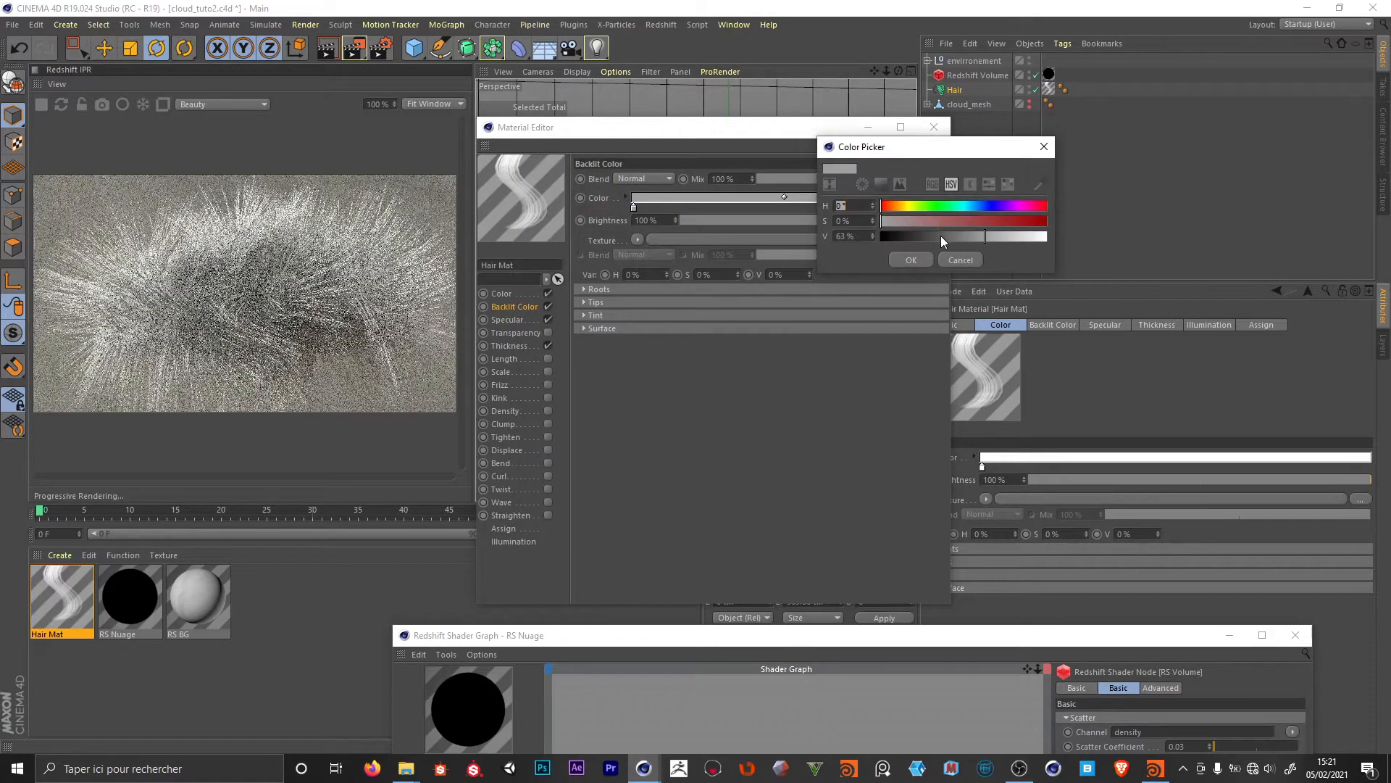
pyautogui.click(911, 260)
# - Set Hair Mat's thickness to 0.2 cm at the root and 0.01 cm at the tip
pyautogui.click(509, 345)
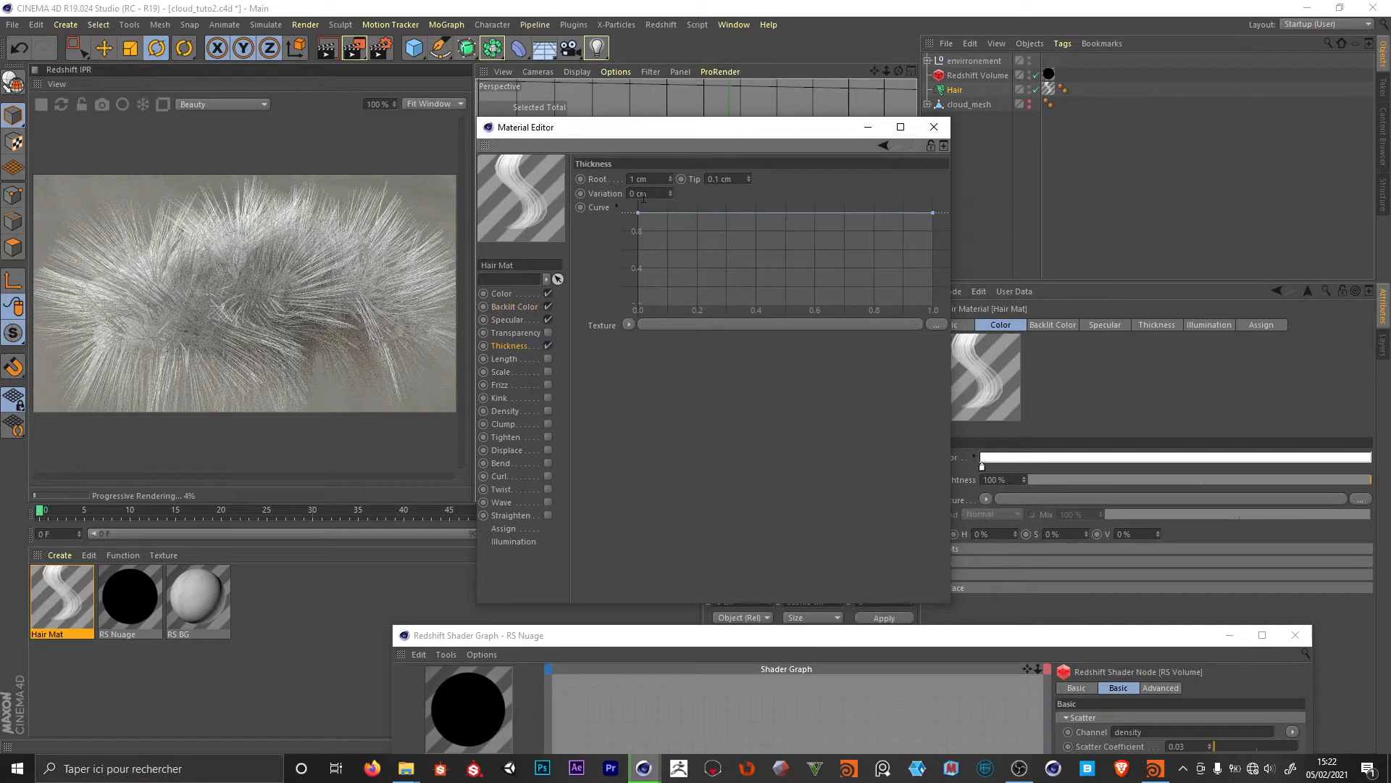
pyautogui.click(640, 179)
pyautogui.press('BackSpace')
pyautogui.write('0.2')
pyautogui.press('Return')
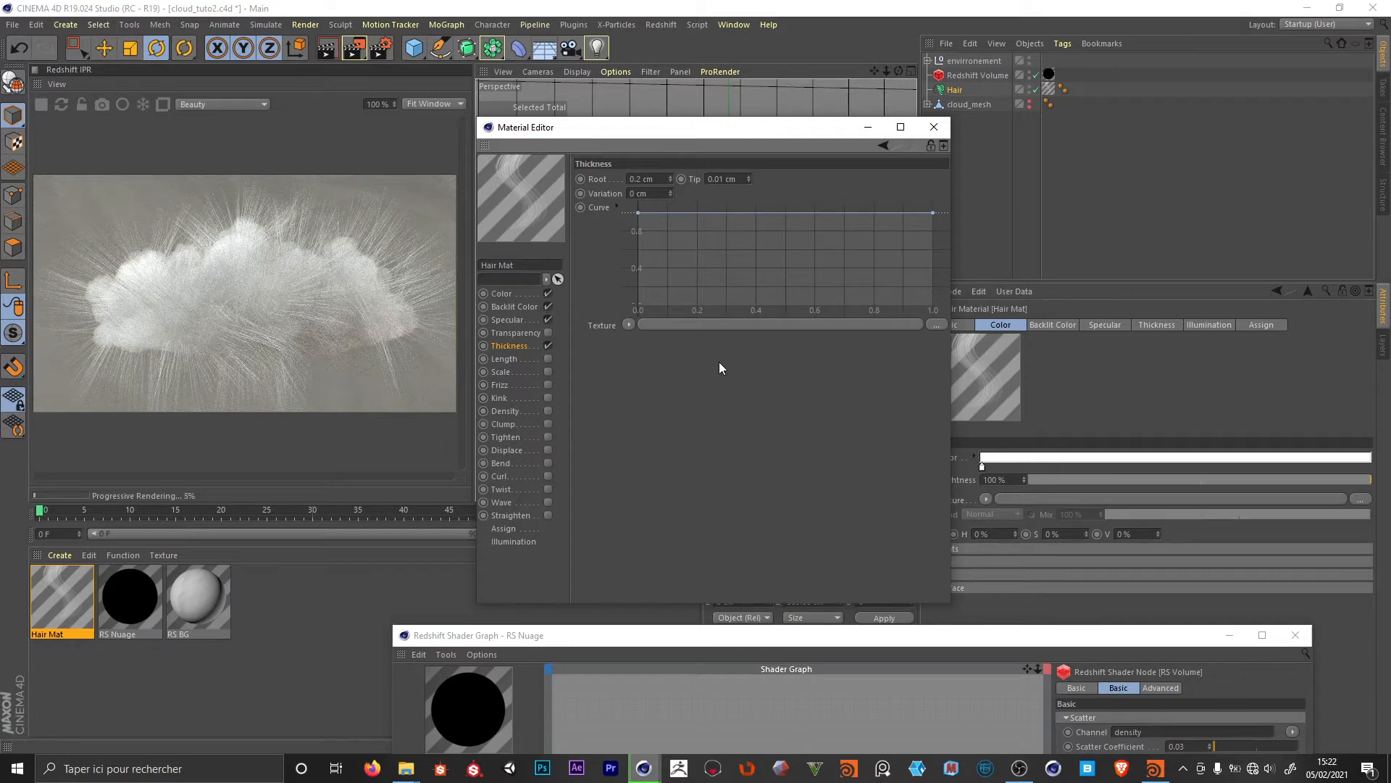
# - Enable Length on Hair Mat and set its variation to 75%
pyautogui.click(550, 360)
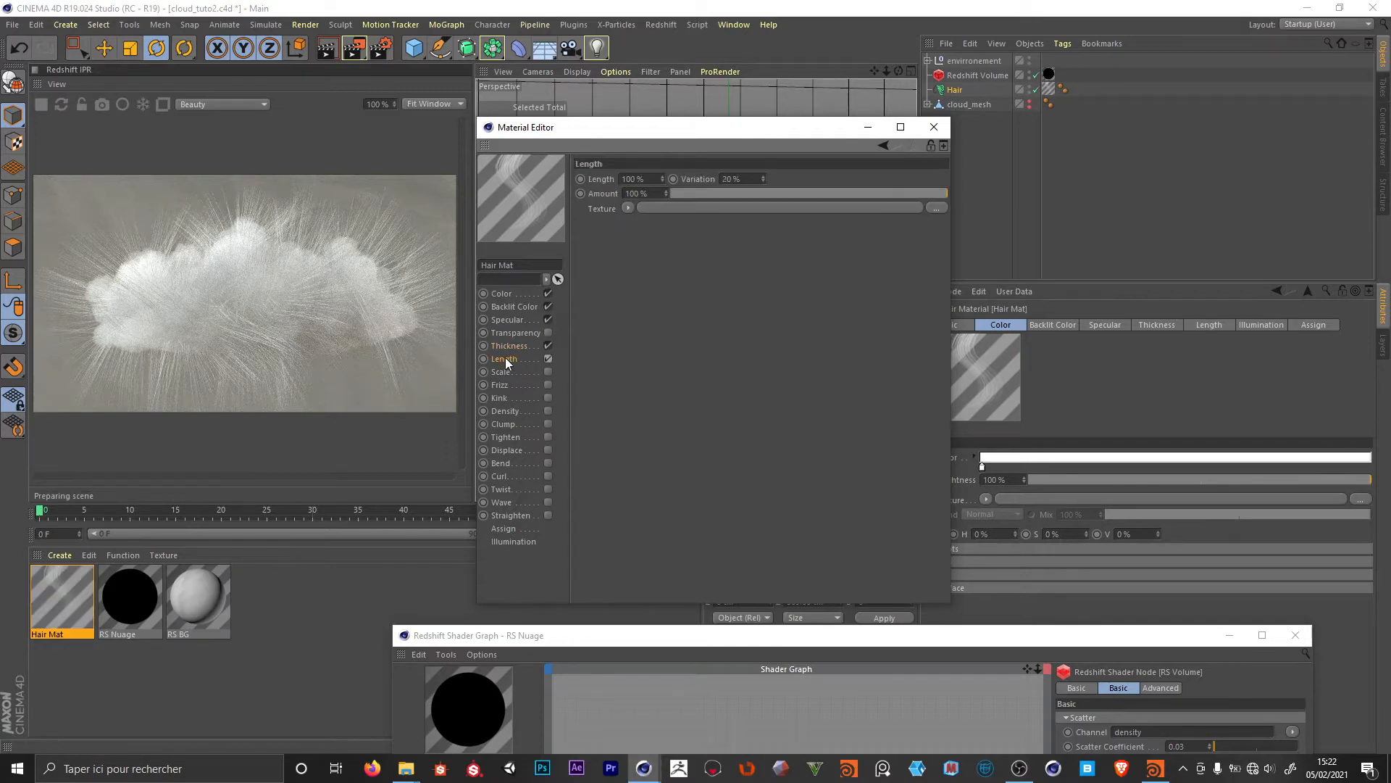
pyautogui.click(504, 358)
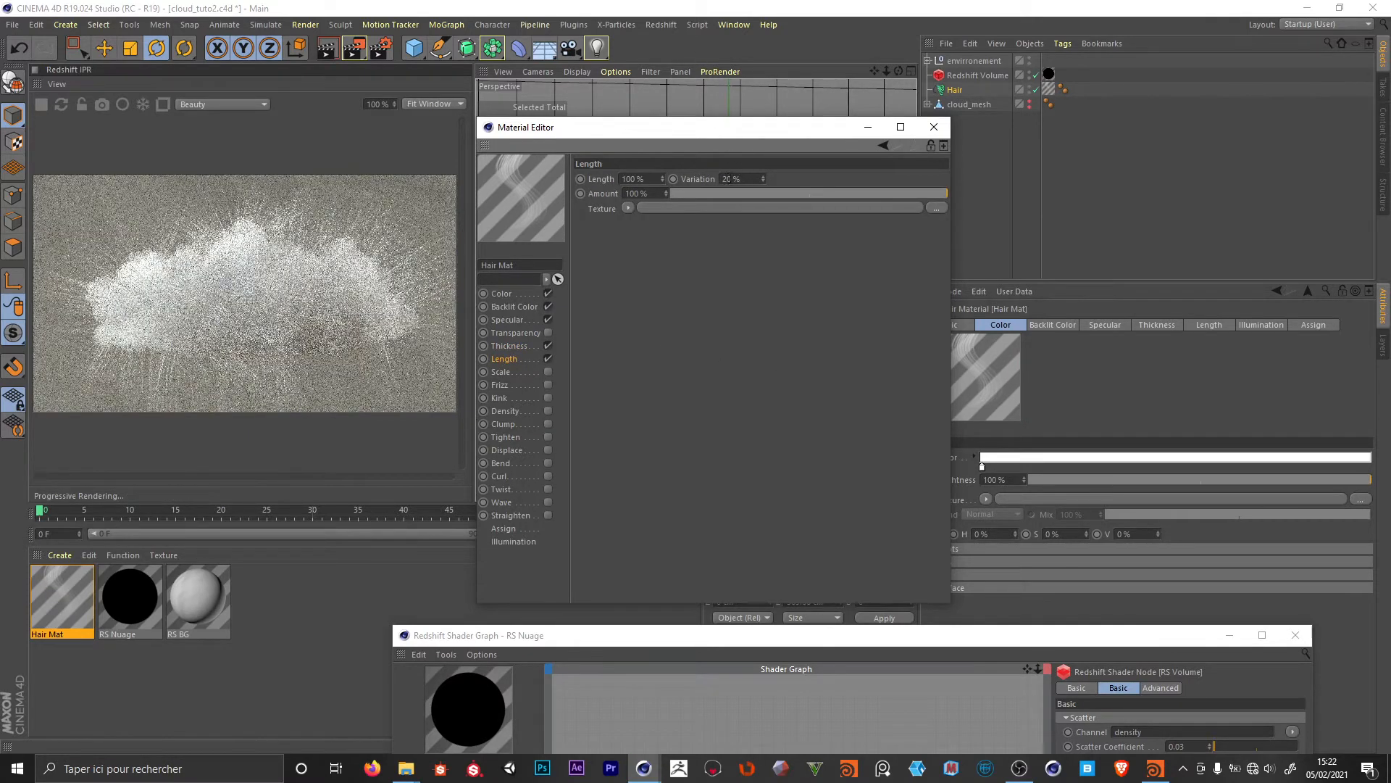
pyautogui.doubleClick(726, 179)
pyautogui.write('7')
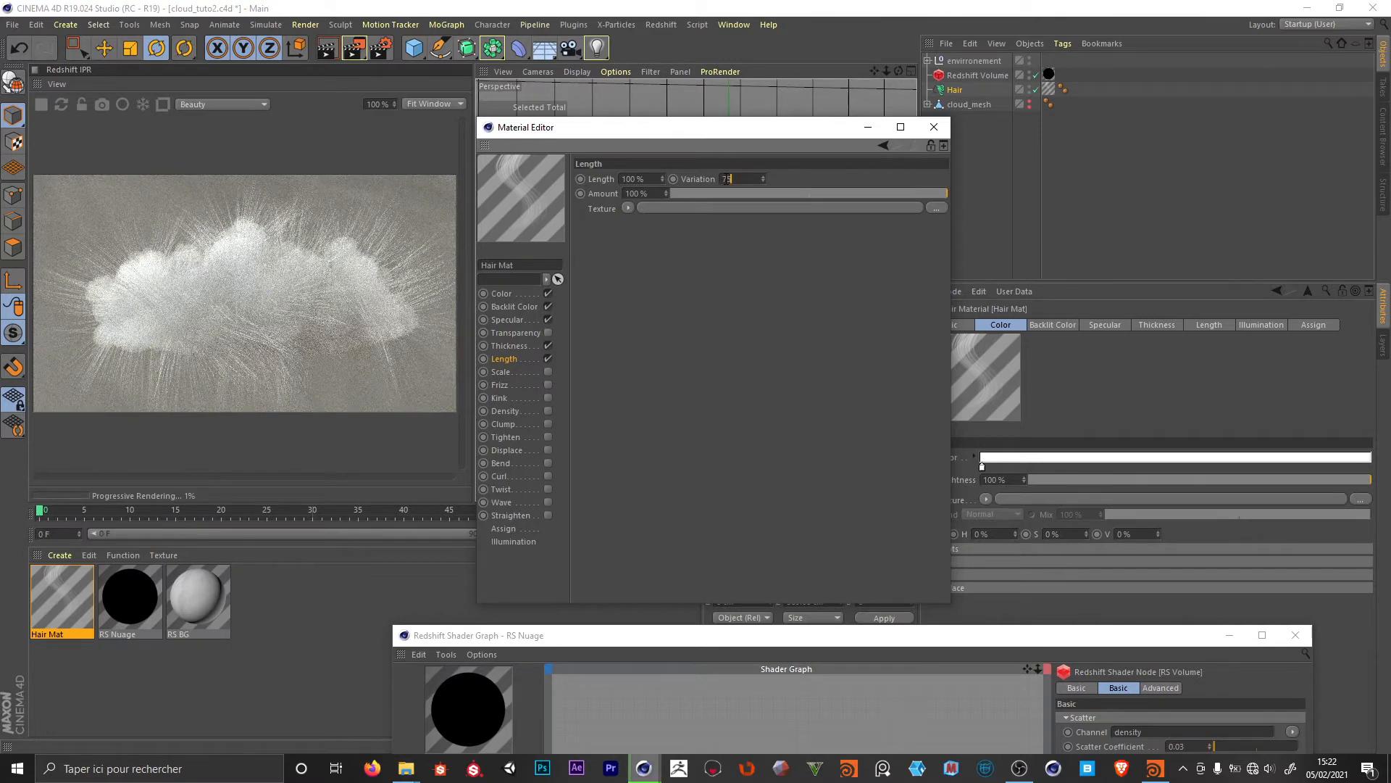
pyautogui.write('5')
pyautogui.press('Return')
# - Enable Kink on Hair Mat and set the kink amount to 50%
pyautogui.click(499, 398)
pyautogui.click(548, 398)
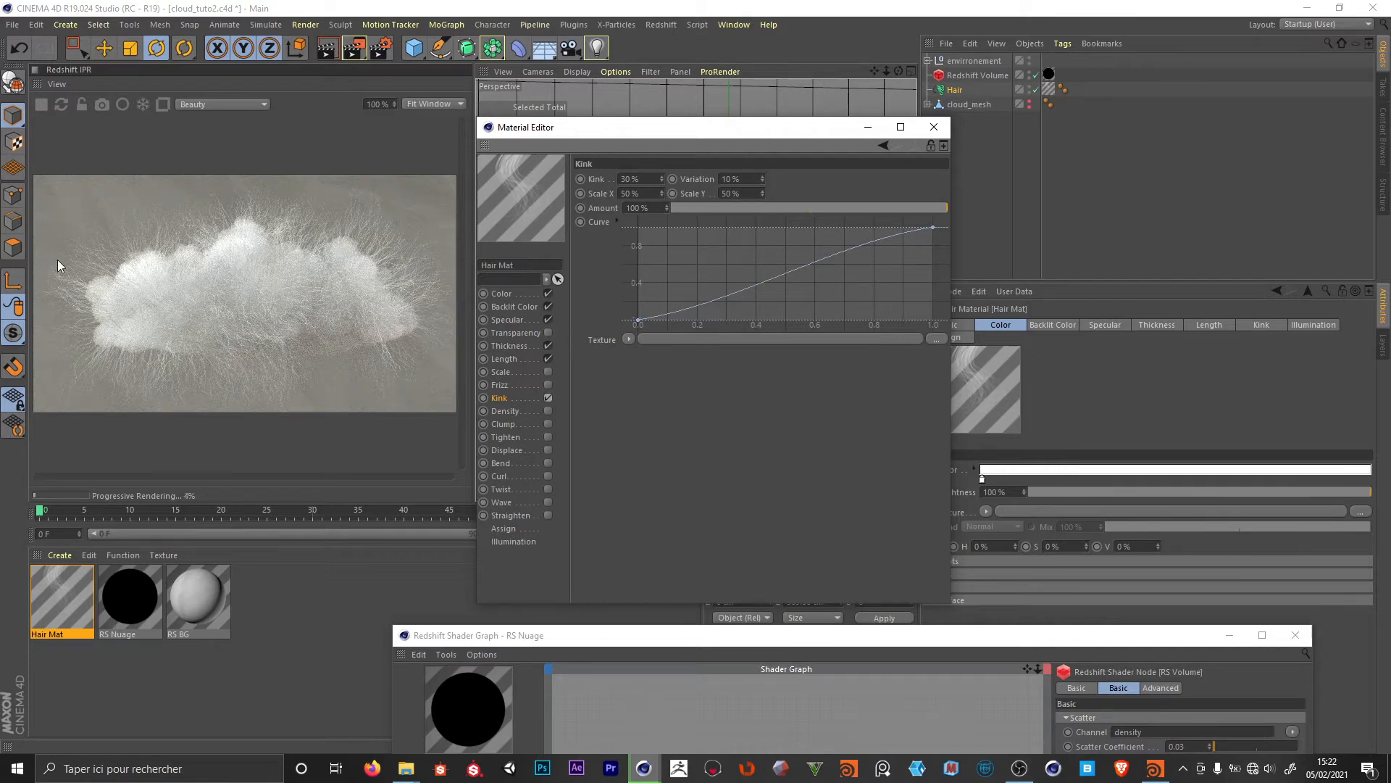
pyautogui.click(627, 181)
pyautogui.write('50')
pyautogui.press('Return')
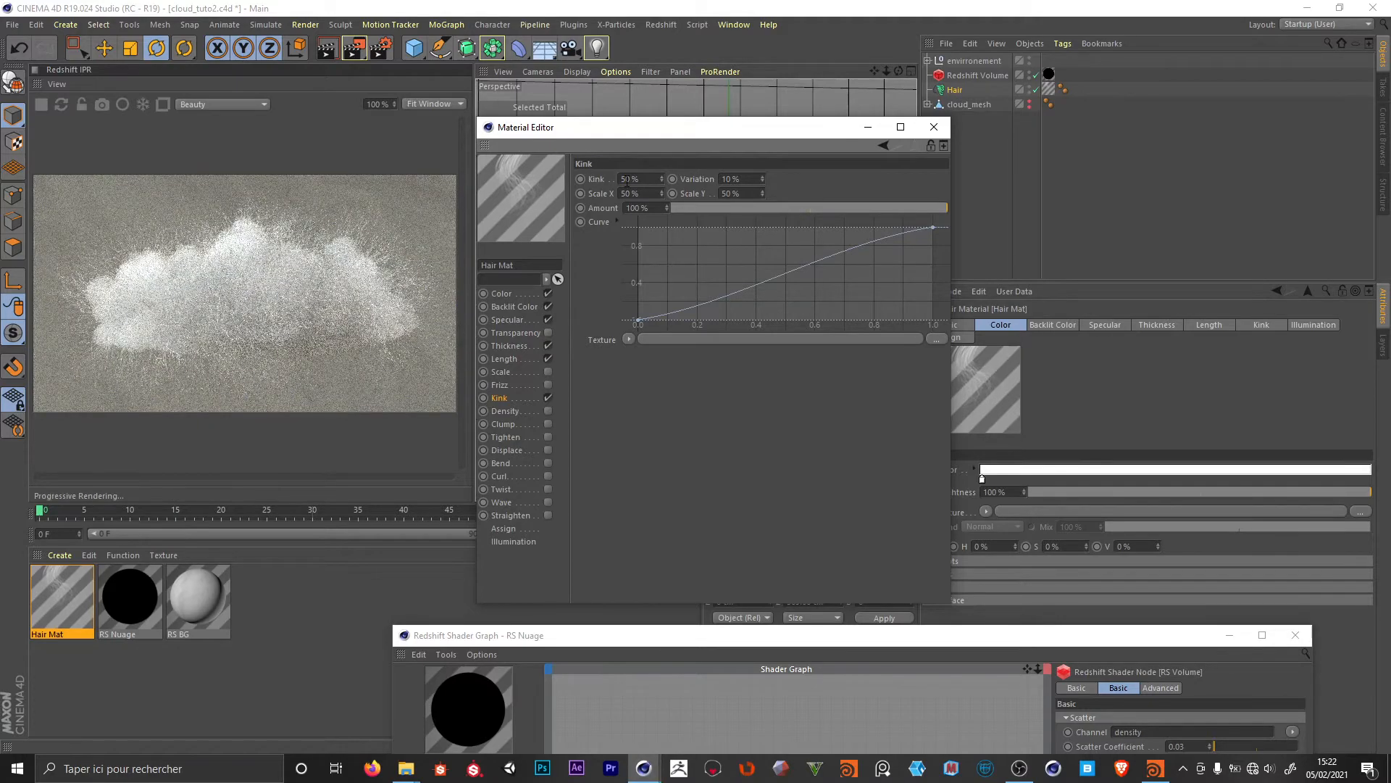
# - Set the Hair object's guide segments to 32 and its guide root placement to Polygon Area
pyautogui.moveTo(739, 127); pyautogui.dragTo(732, 323)
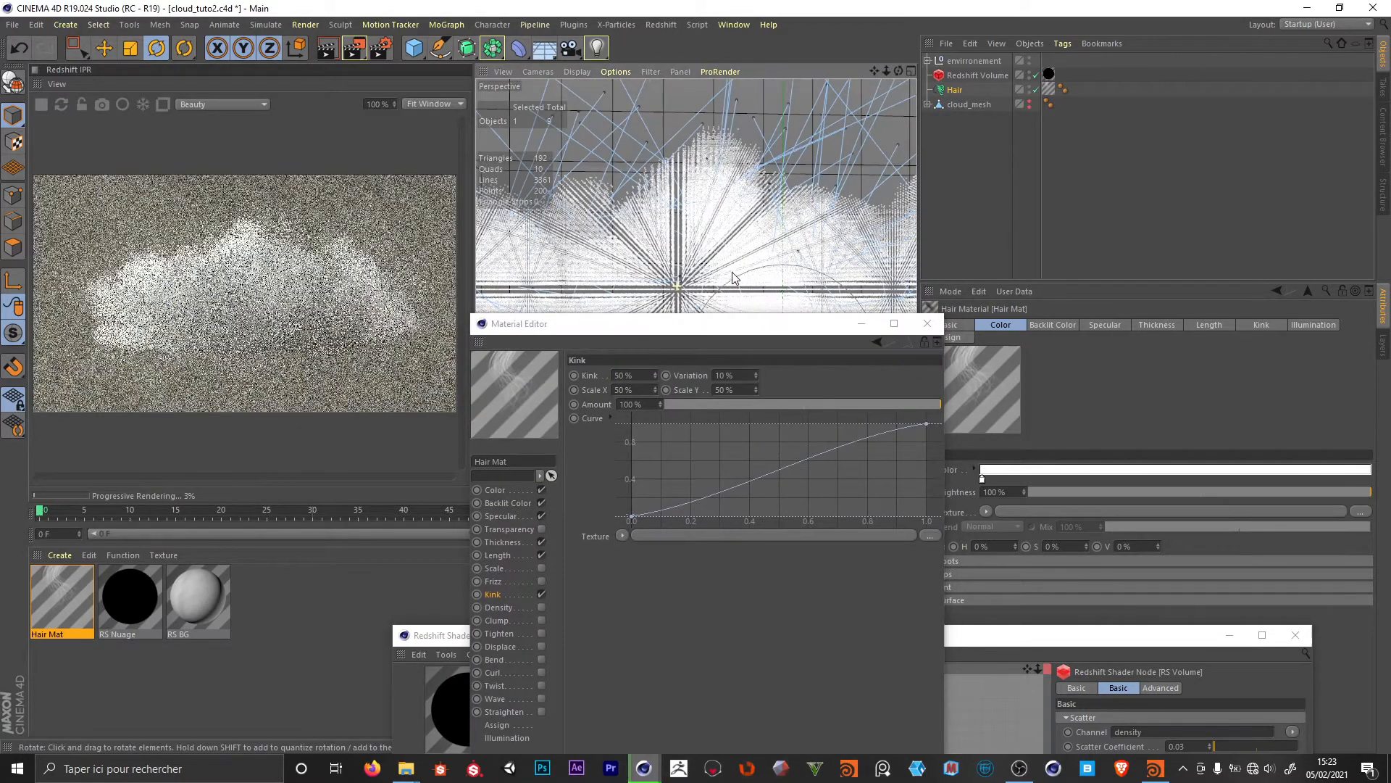
pyautogui.keyDown('alt'); pyautogui.moveTo(708, 203); pyautogui.dragTo(686, 301); pyautogui.keyUp('alt')
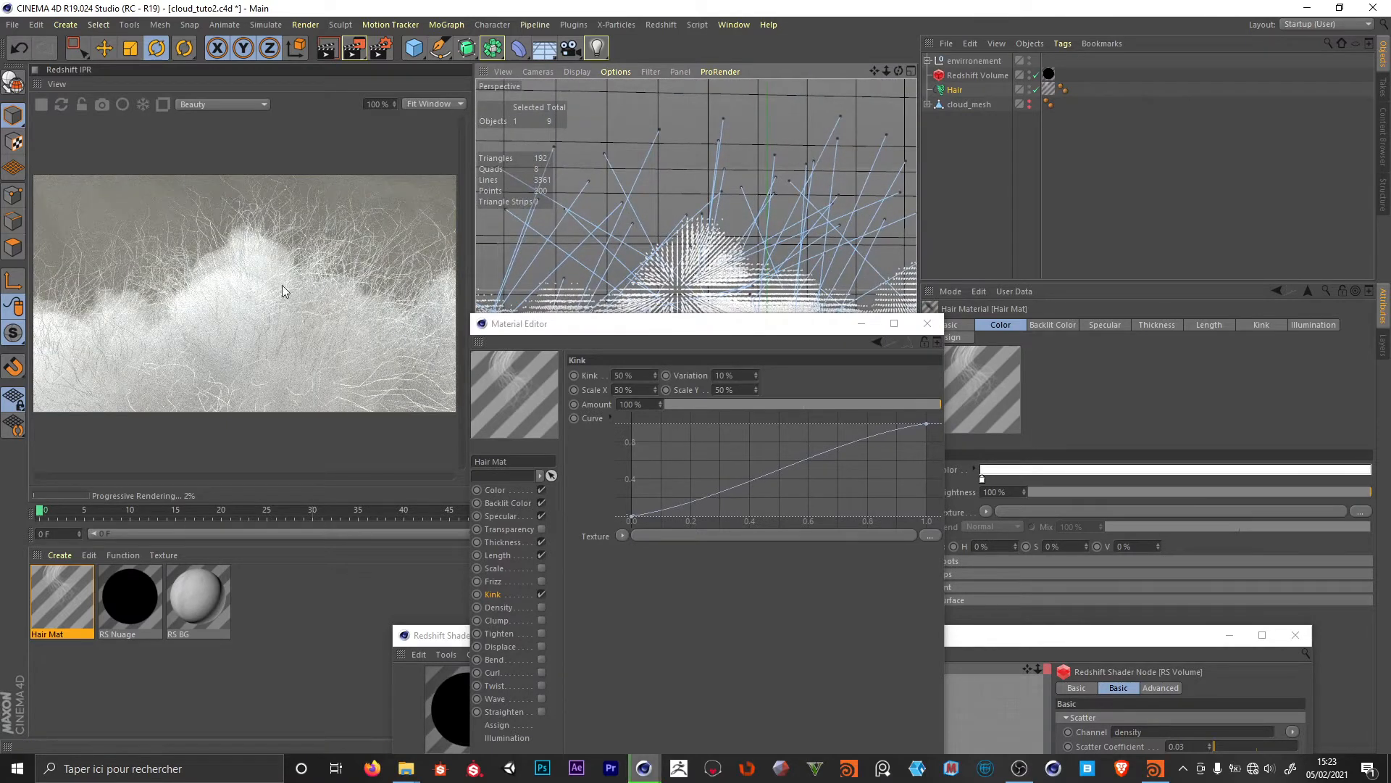
pyautogui.moveTo(761, 326); pyautogui.dragTo(694, 326)
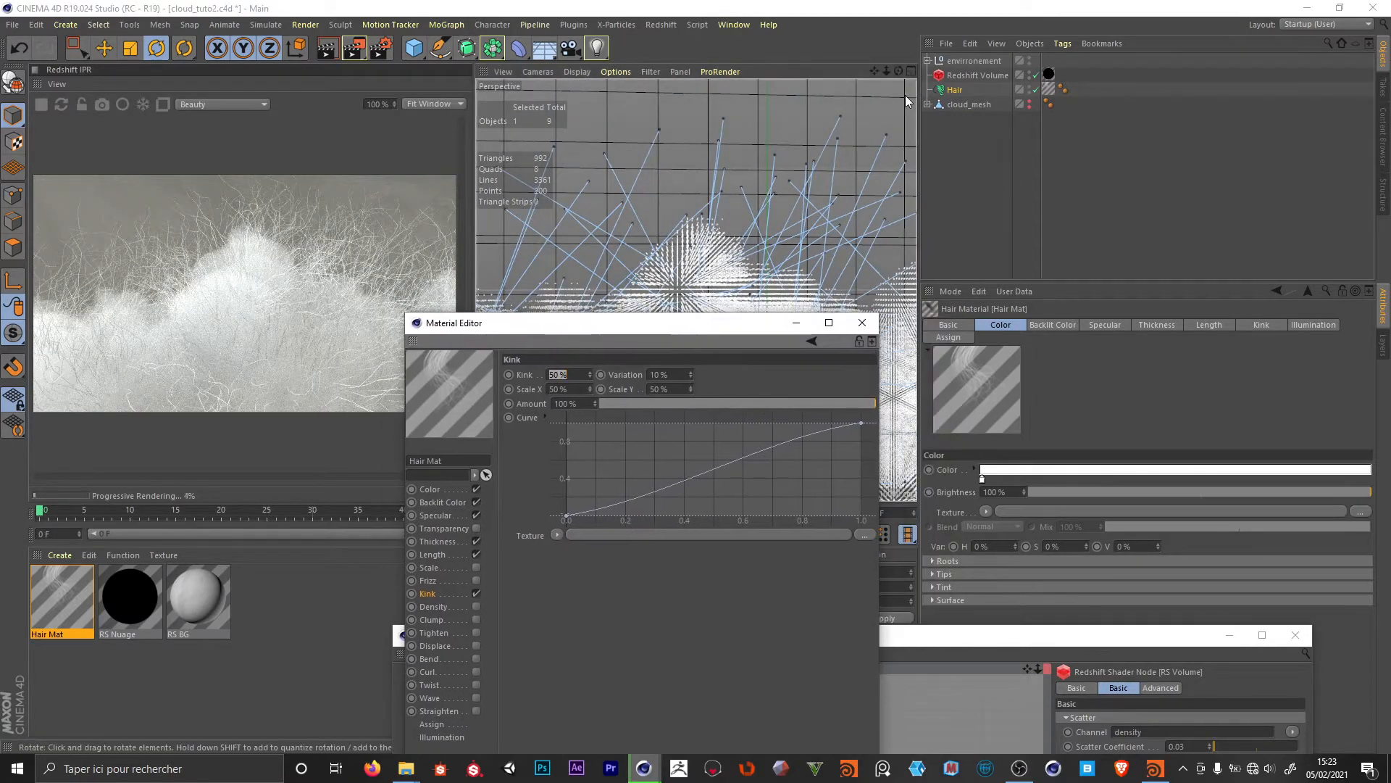
pyautogui.click(954, 90)
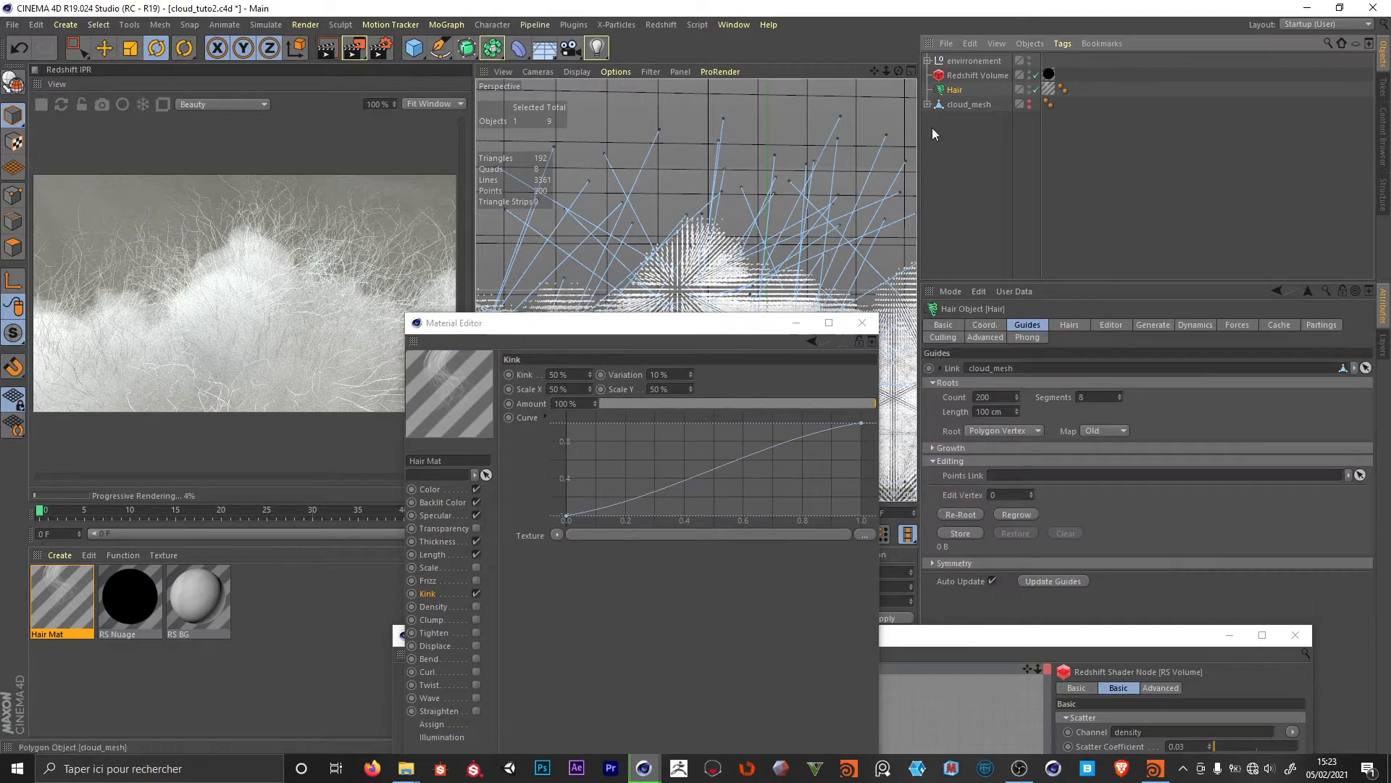
pyautogui.doubleClick(1093, 397)
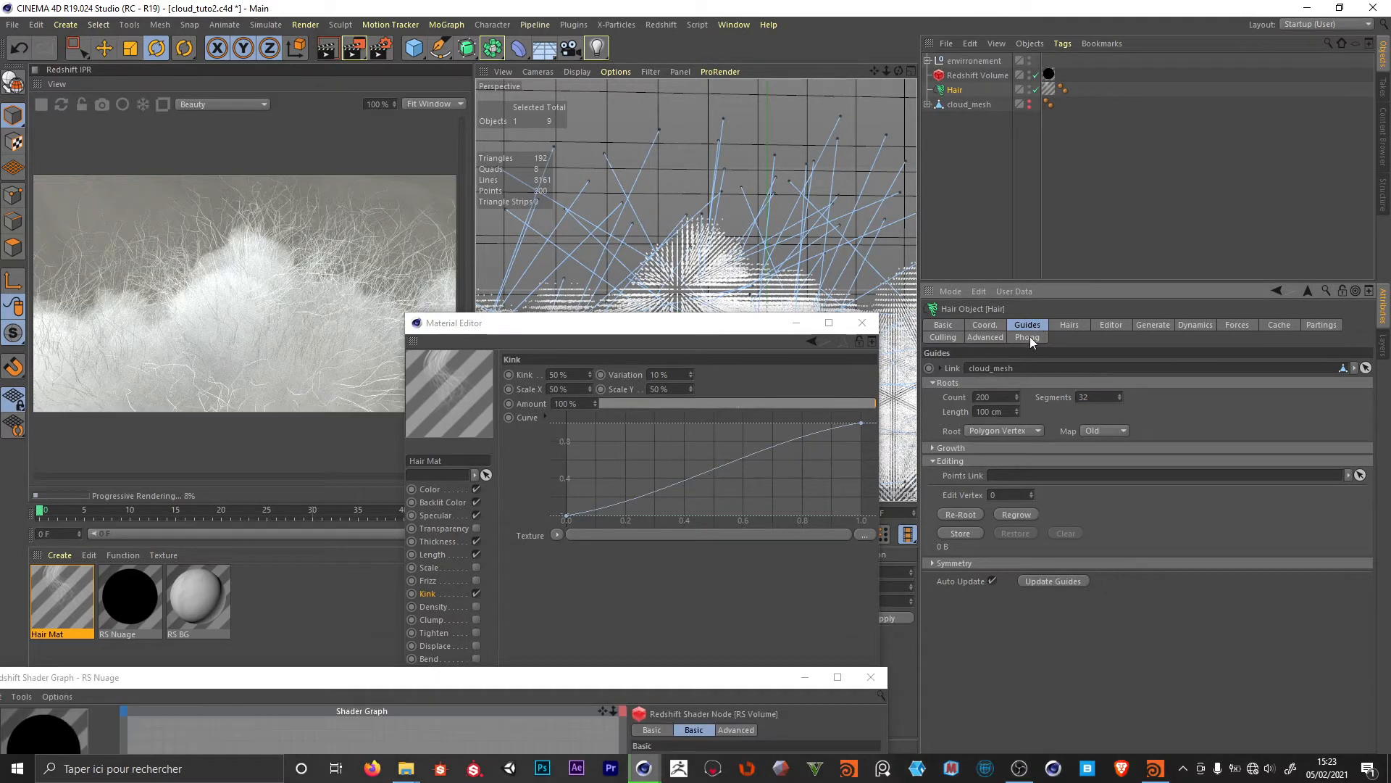
pyautogui.click(1031, 430)
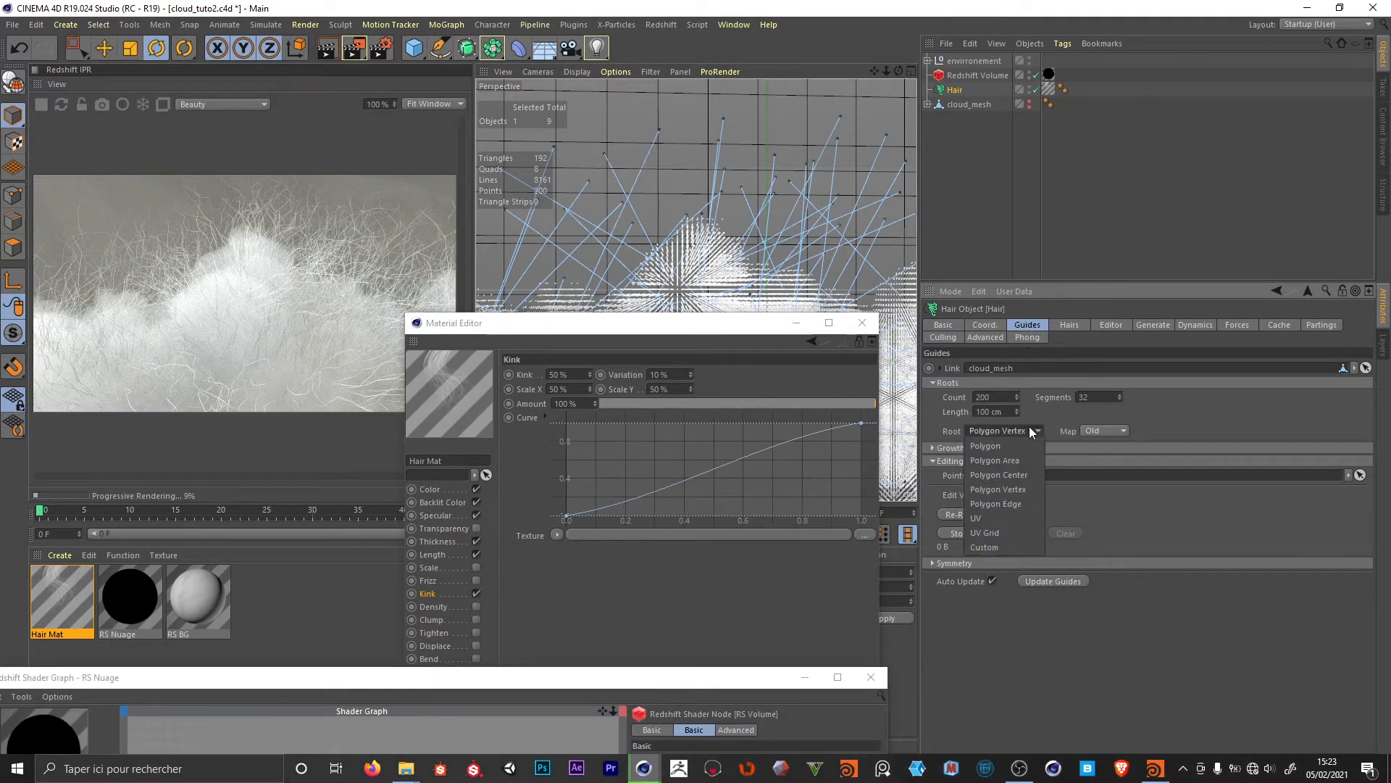
pyautogui.click(1007, 462)
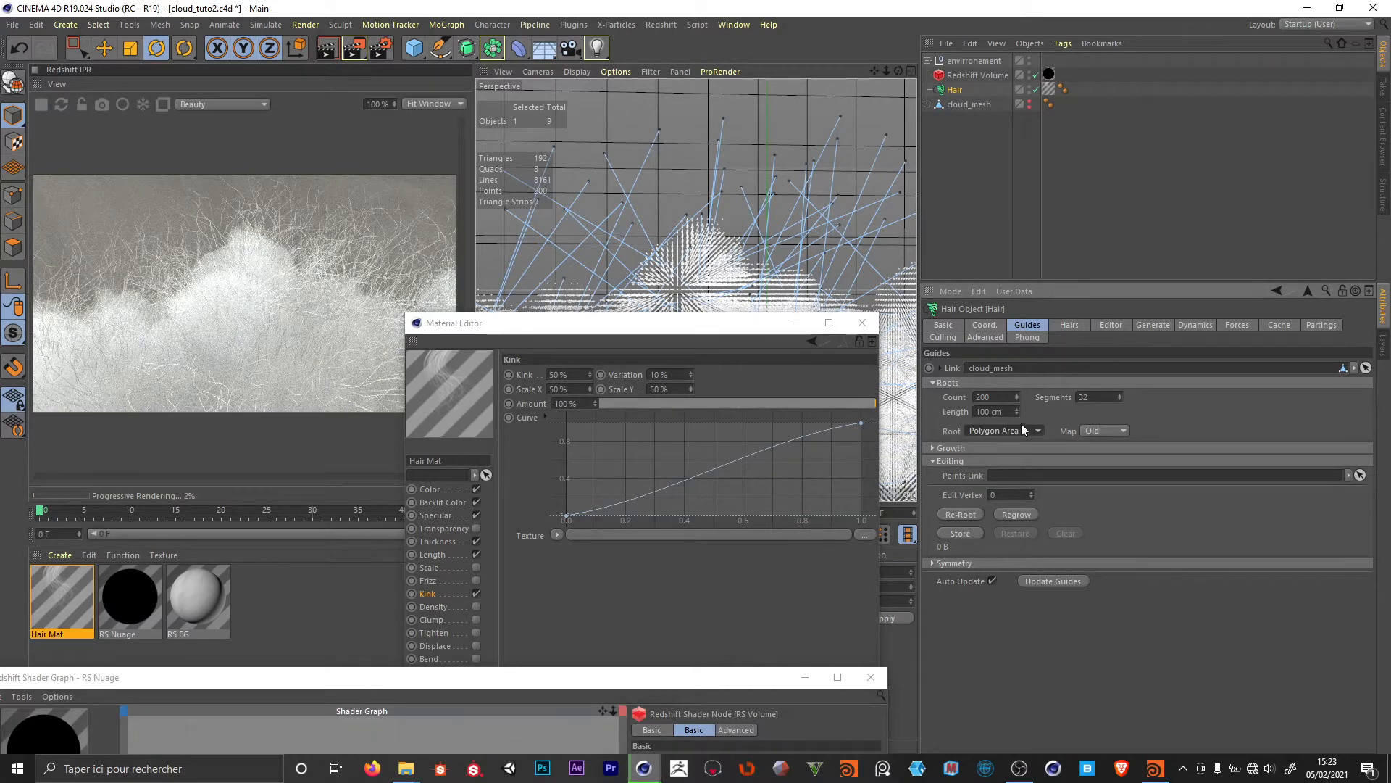
pyautogui.click(1022, 430)
pyautogui.click(1166, 433)
# - Set the Hair object's rendered hair segments to 32
pyautogui.click(1070, 326)
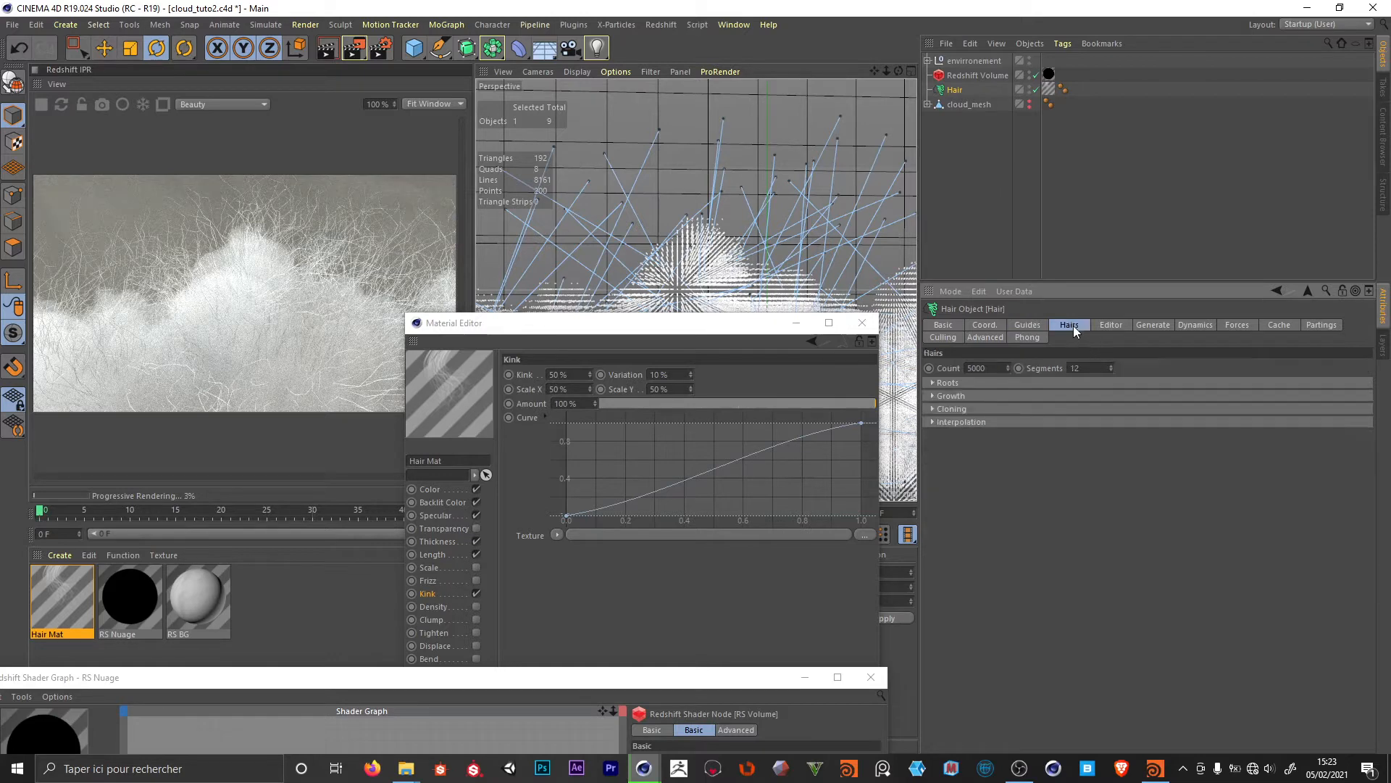
pyautogui.click(960, 383)
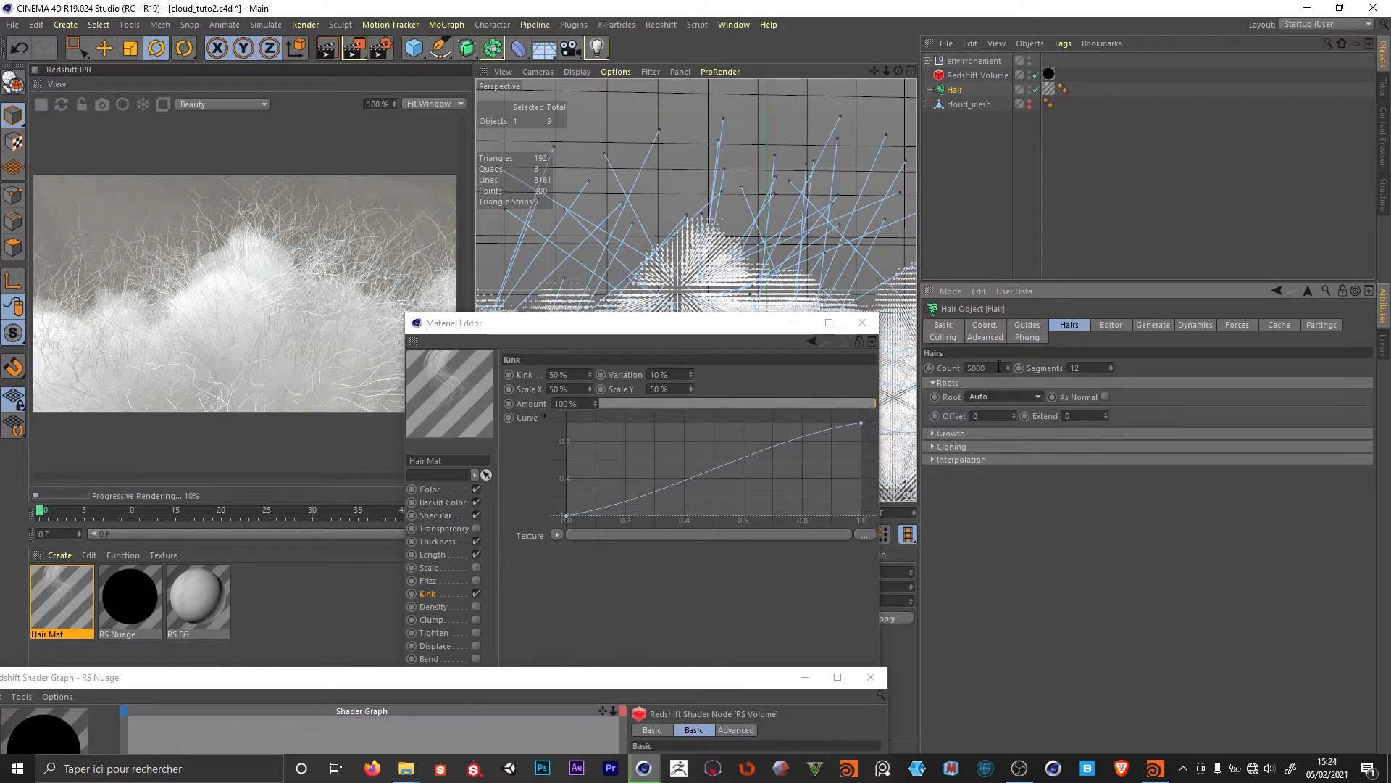
pyautogui.doubleClick(1076, 367)
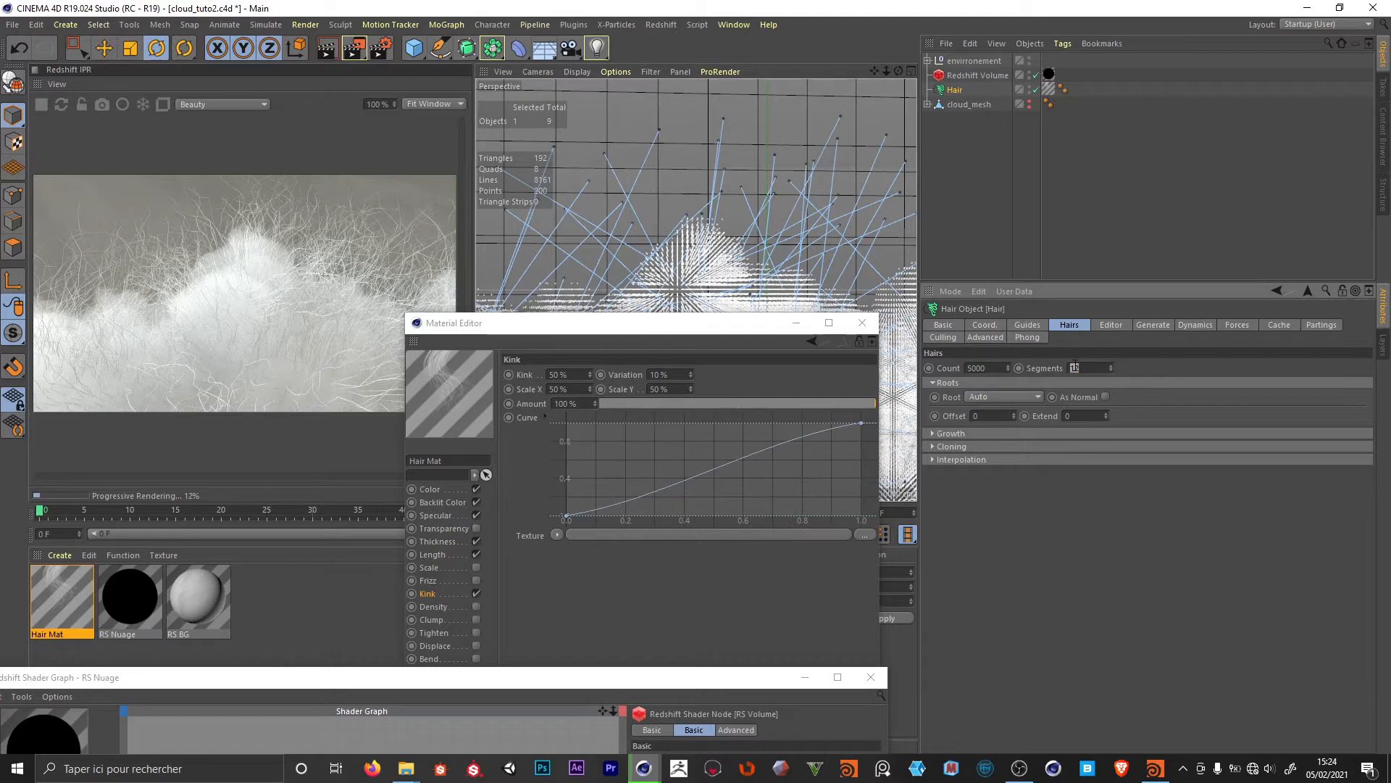
pyautogui.write('32')
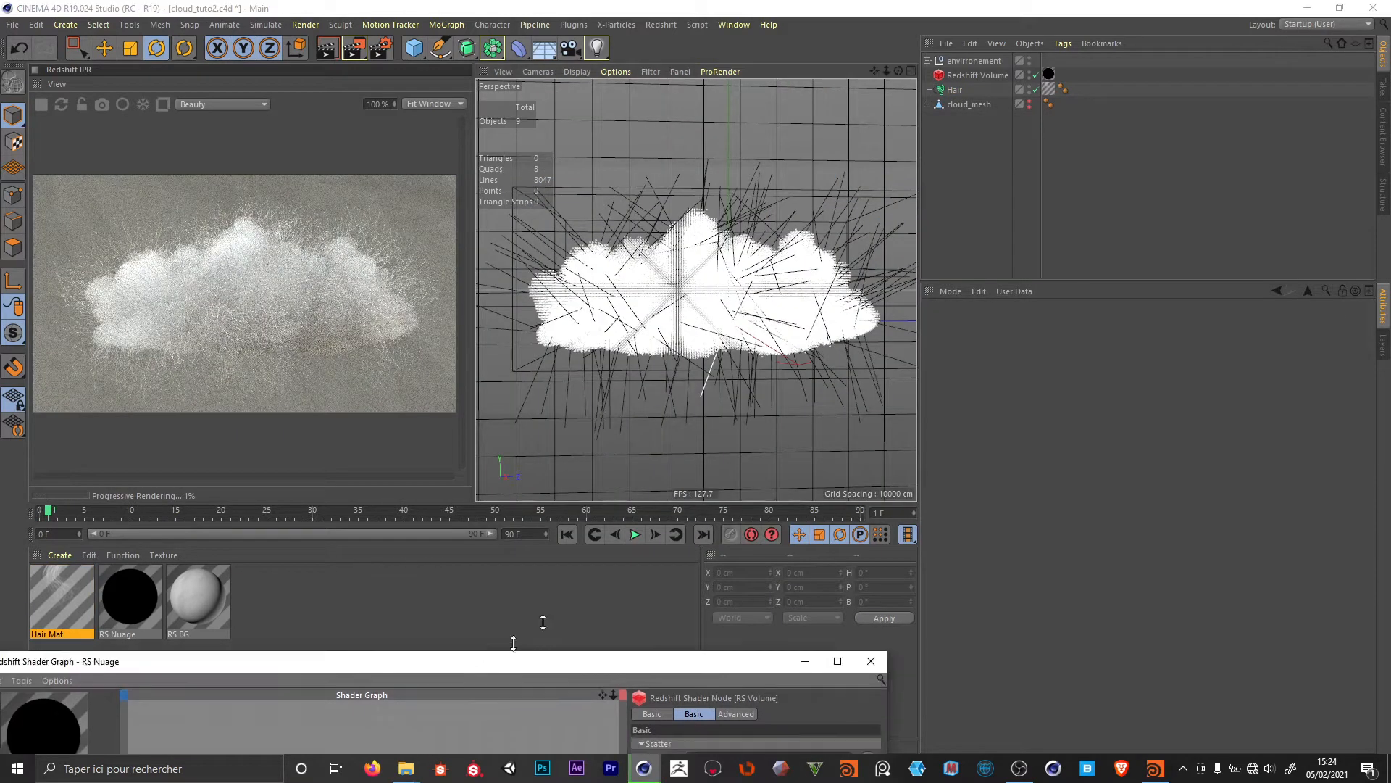
# - Close the RS Nuage shader graph and reopen Hair Mat for editing, clear of the render preview
pyautogui.moveTo(832, 660); pyautogui.dragTo(831, 547)
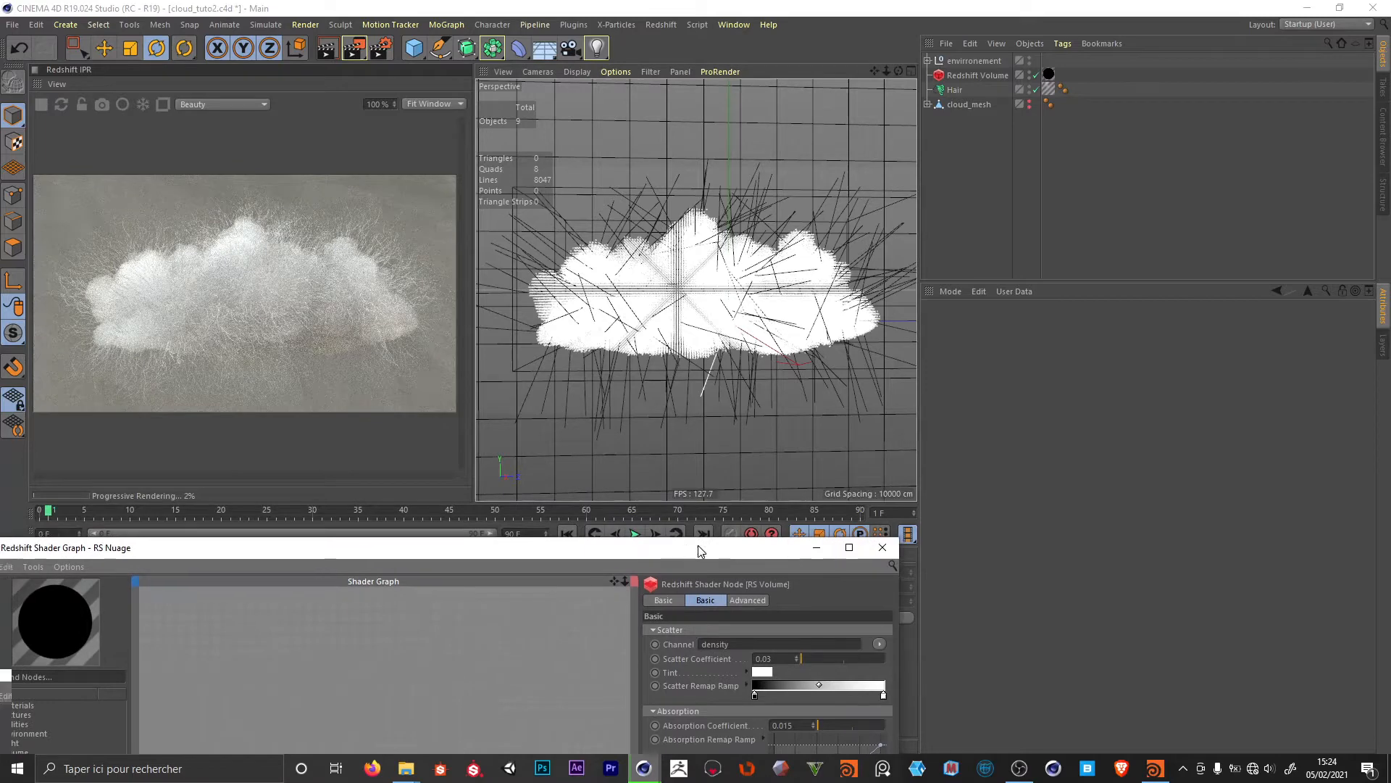
pyautogui.moveTo(697, 544); pyautogui.dragTo(1128, 197)
pyautogui.click(1320, 200)
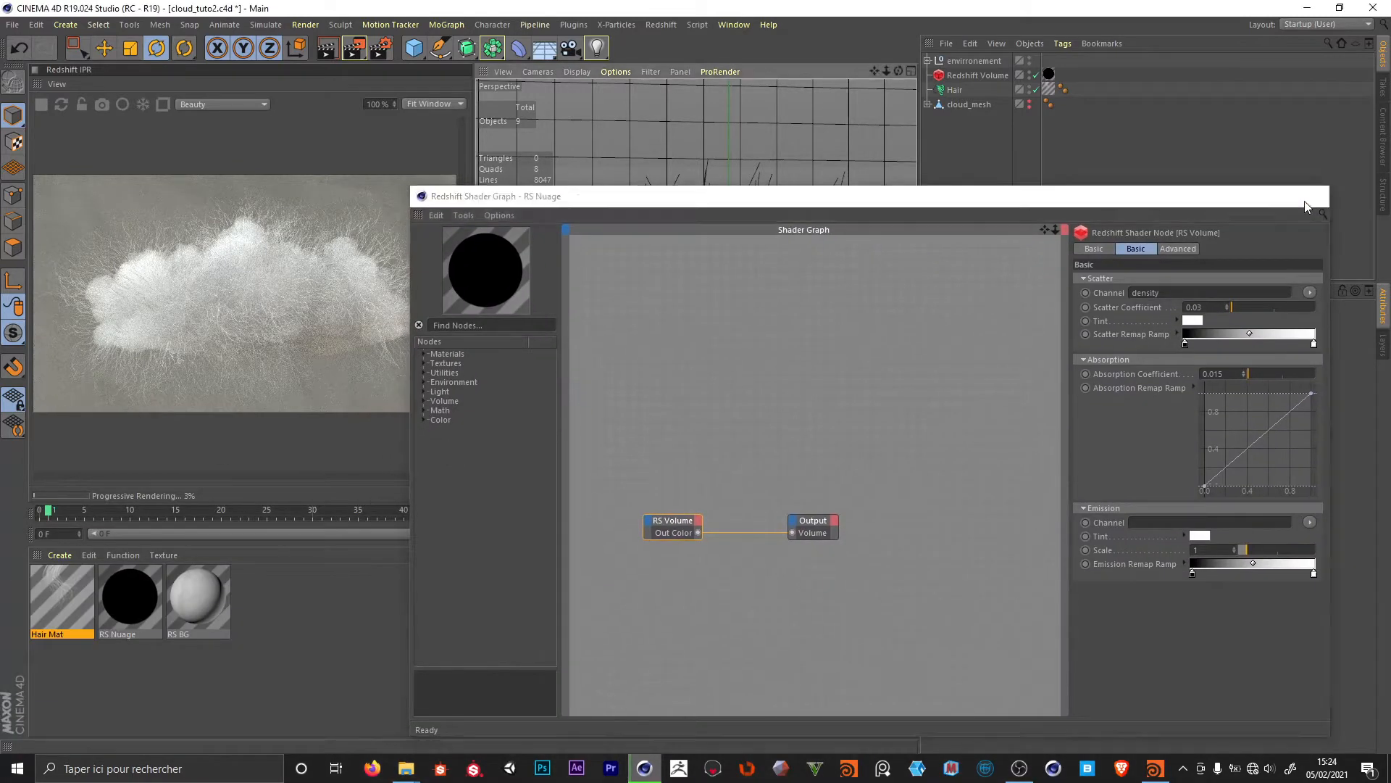
pyautogui.doubleClick(81, 594)
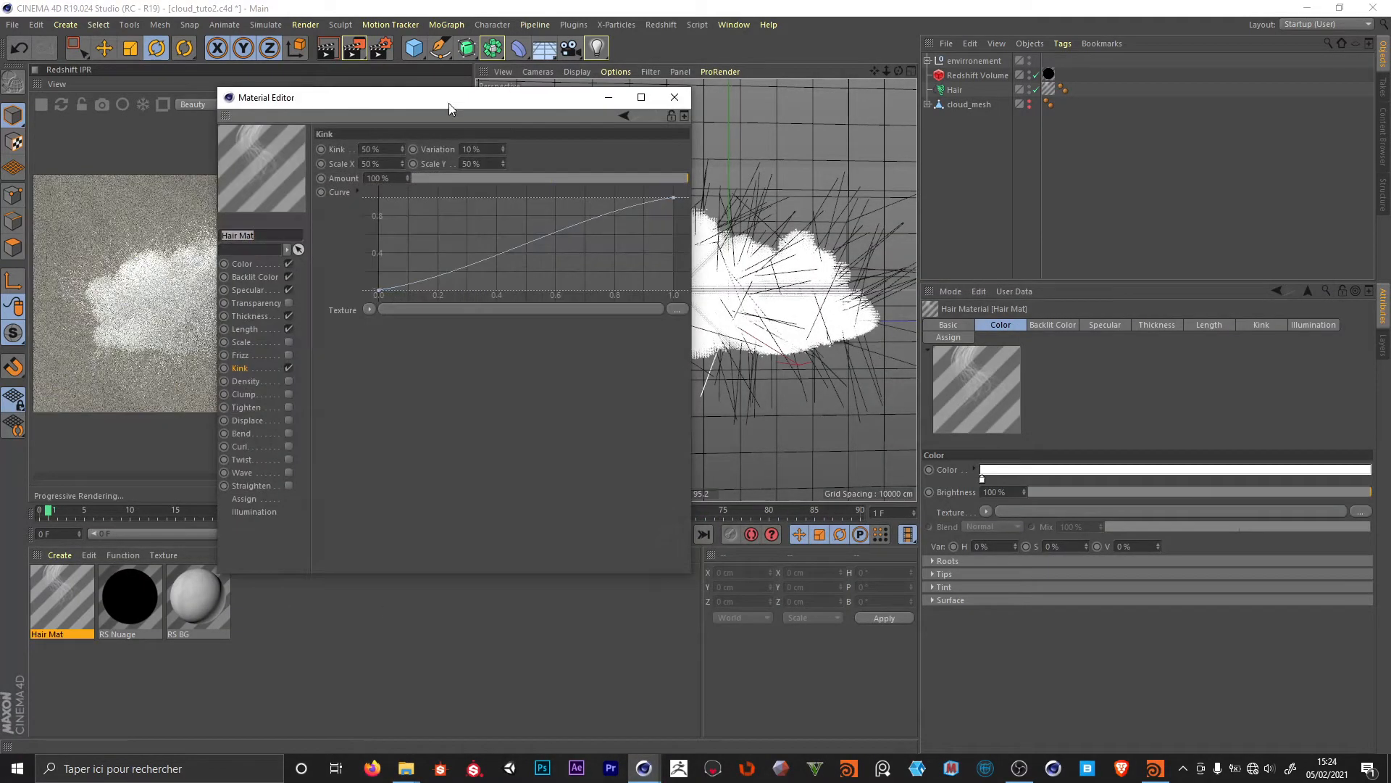
pyautogui.moveTo(449, 103); pyautogui.dragTo(907, 158)
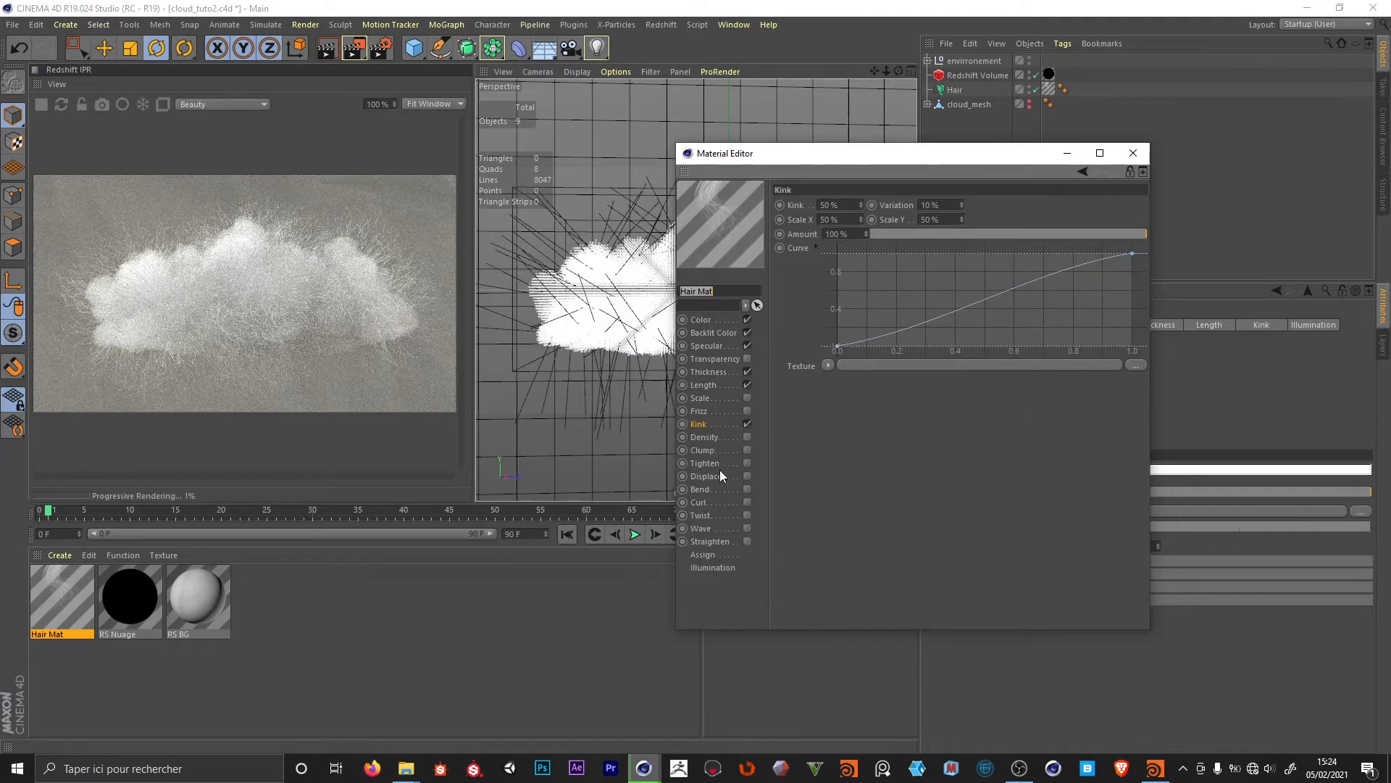
# - Enable Bend on Hair Mat, disable the Redshift Volume object, and set the bend to 1500%
pyautogui.click(747, 488)
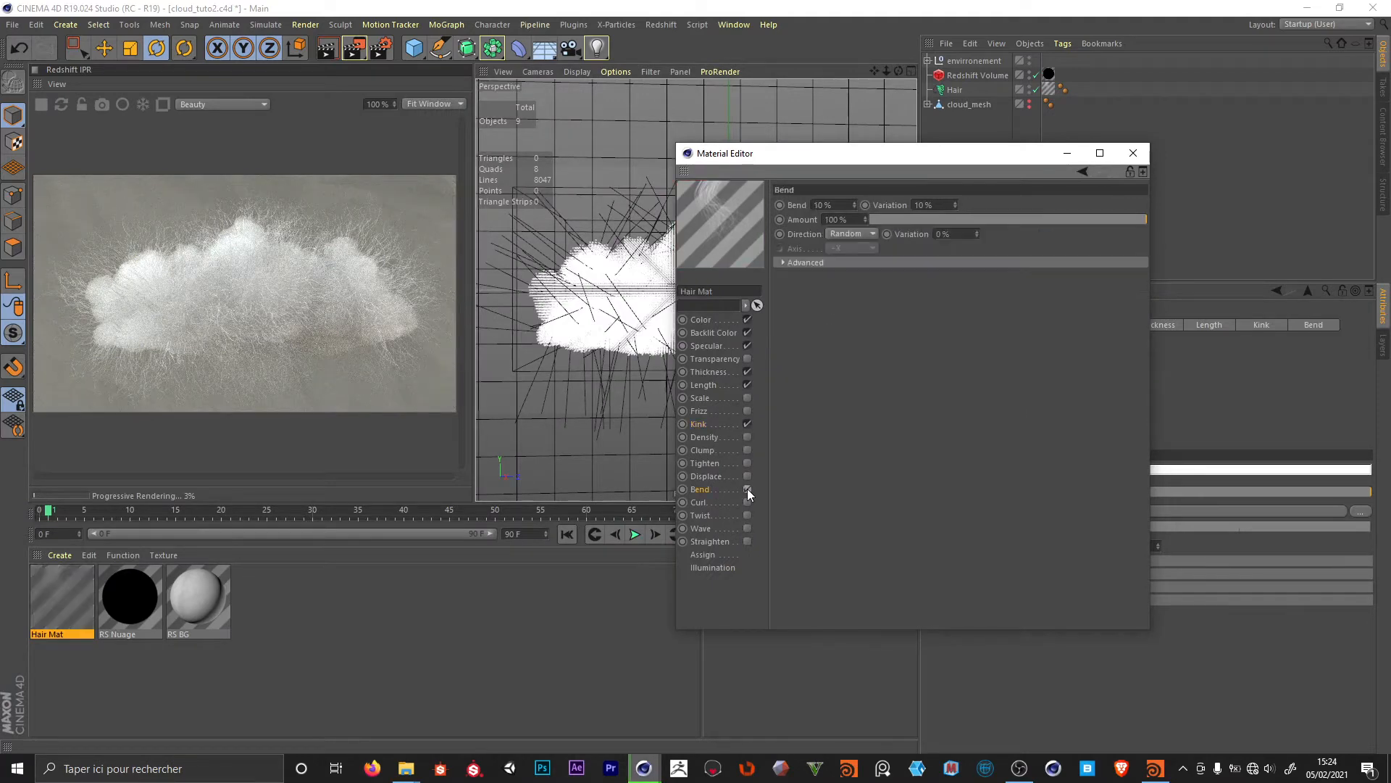
pyautogui.click(1034, 75)
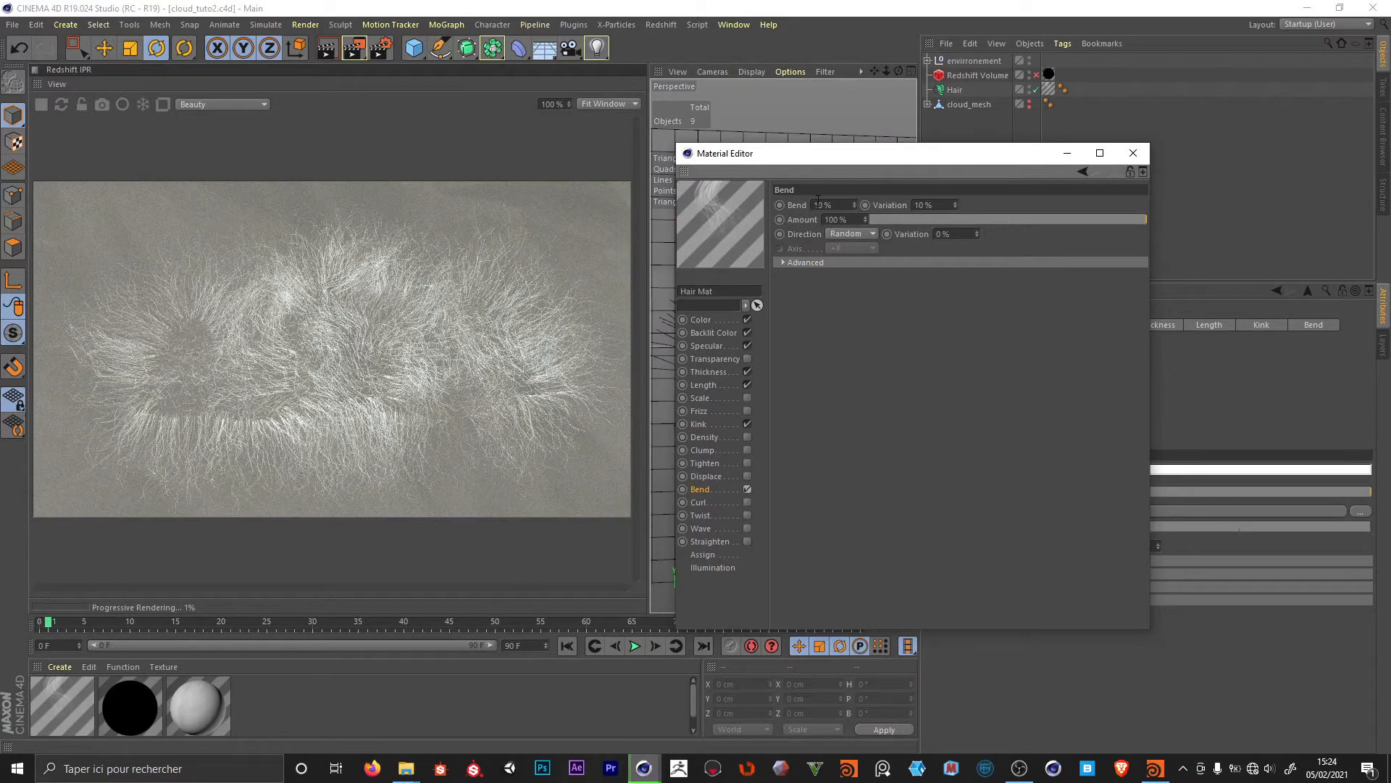
pyautogui.click(813, 204)
pyautogui.write('1500')
pyautogui.press('Return')
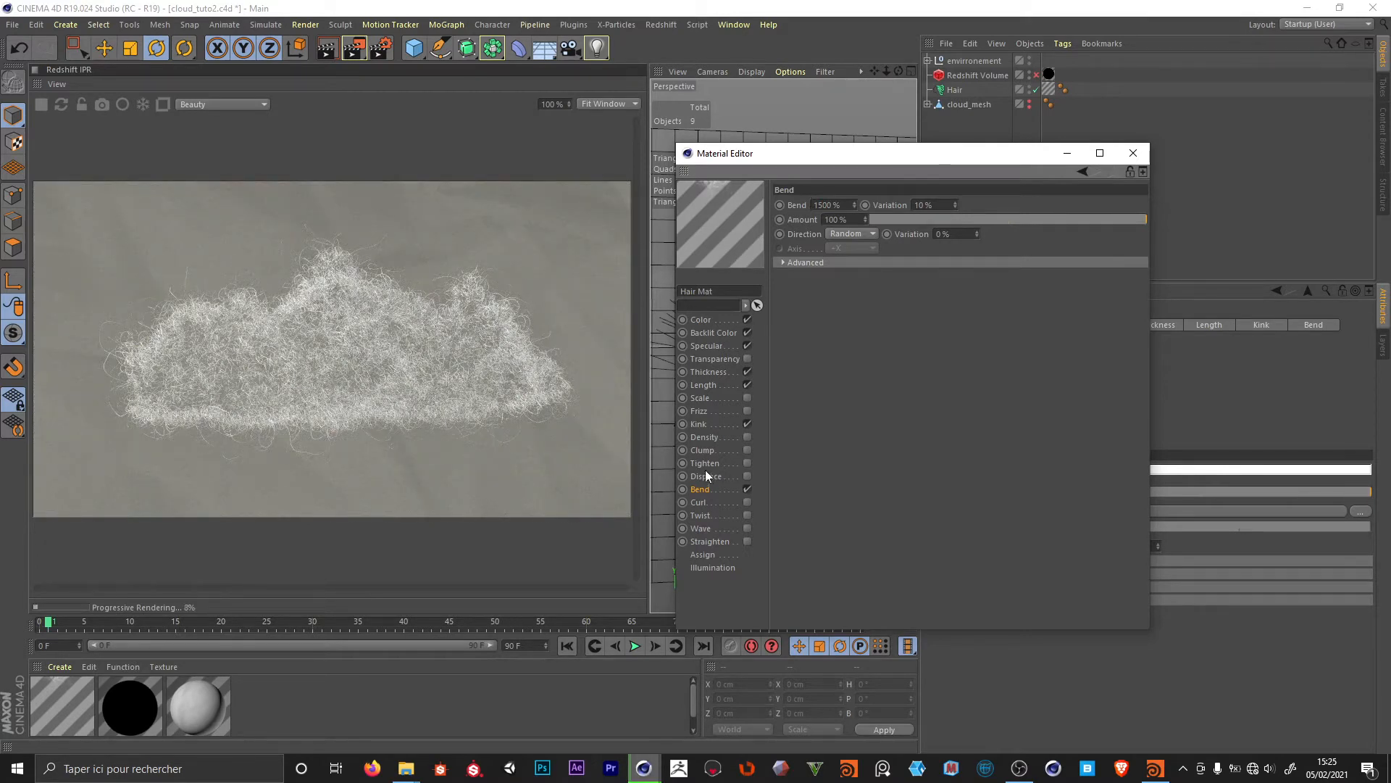
# - Enable Clump on Hair Mat, toggling it off and on to compare its effect in the render preview
pyautogui.click(719, 451)
pyautogui.click(748, 450)
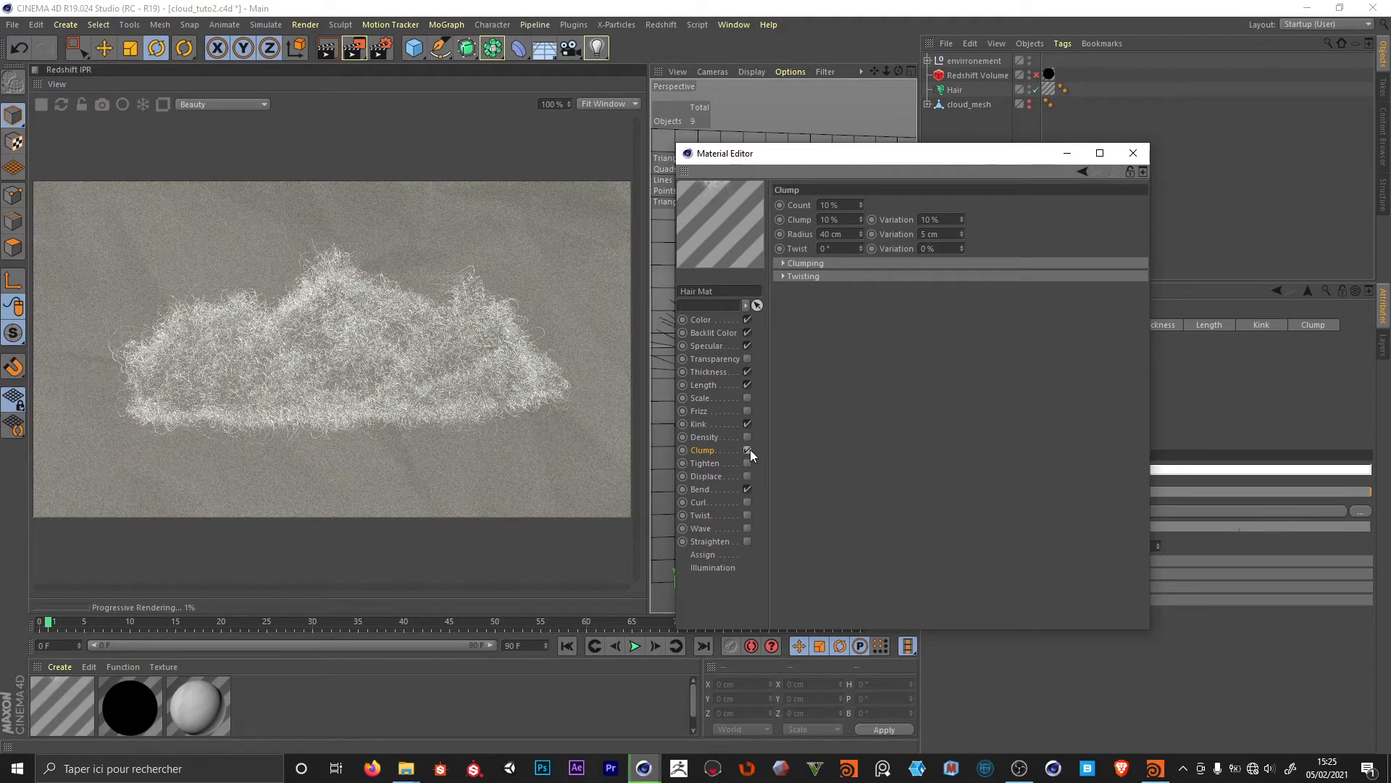
pyautogui.click(748, 450)
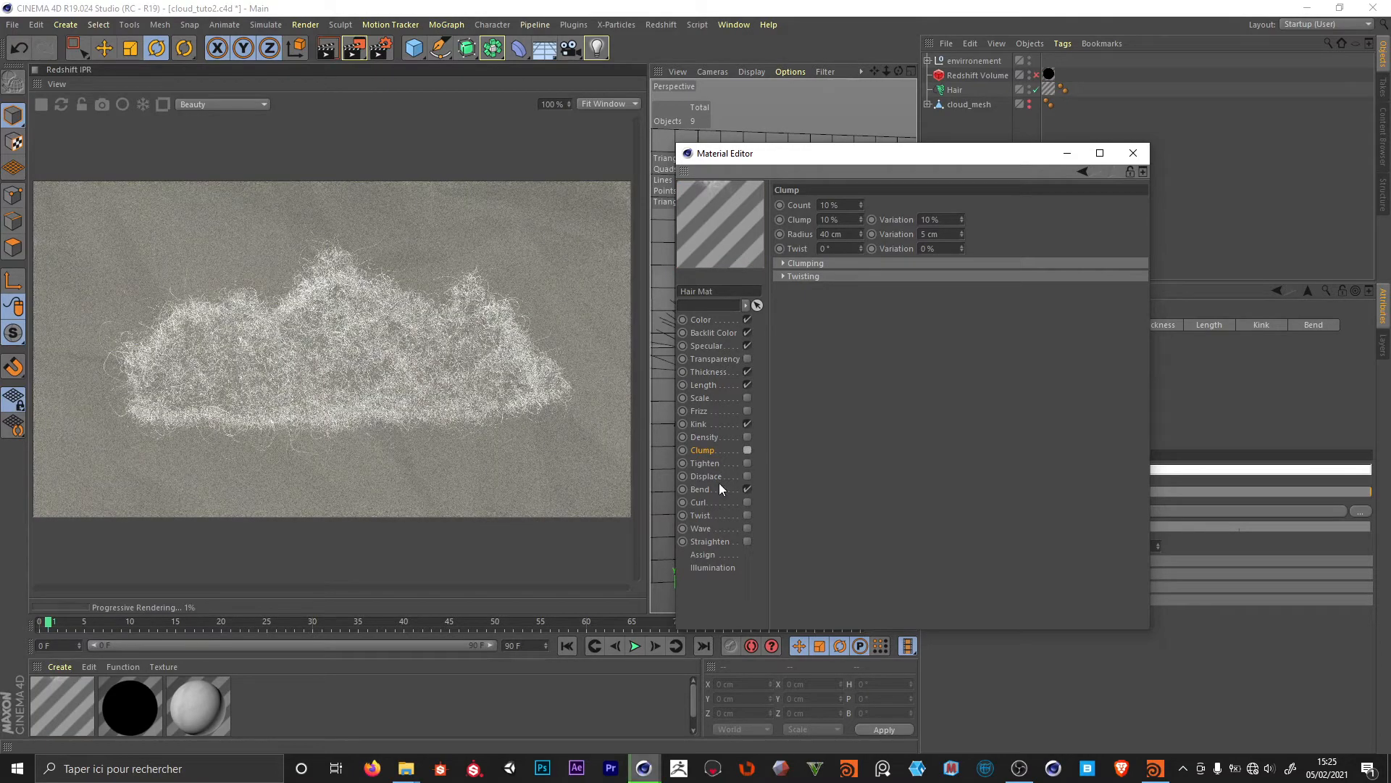
pyautogui.click(748, 450)
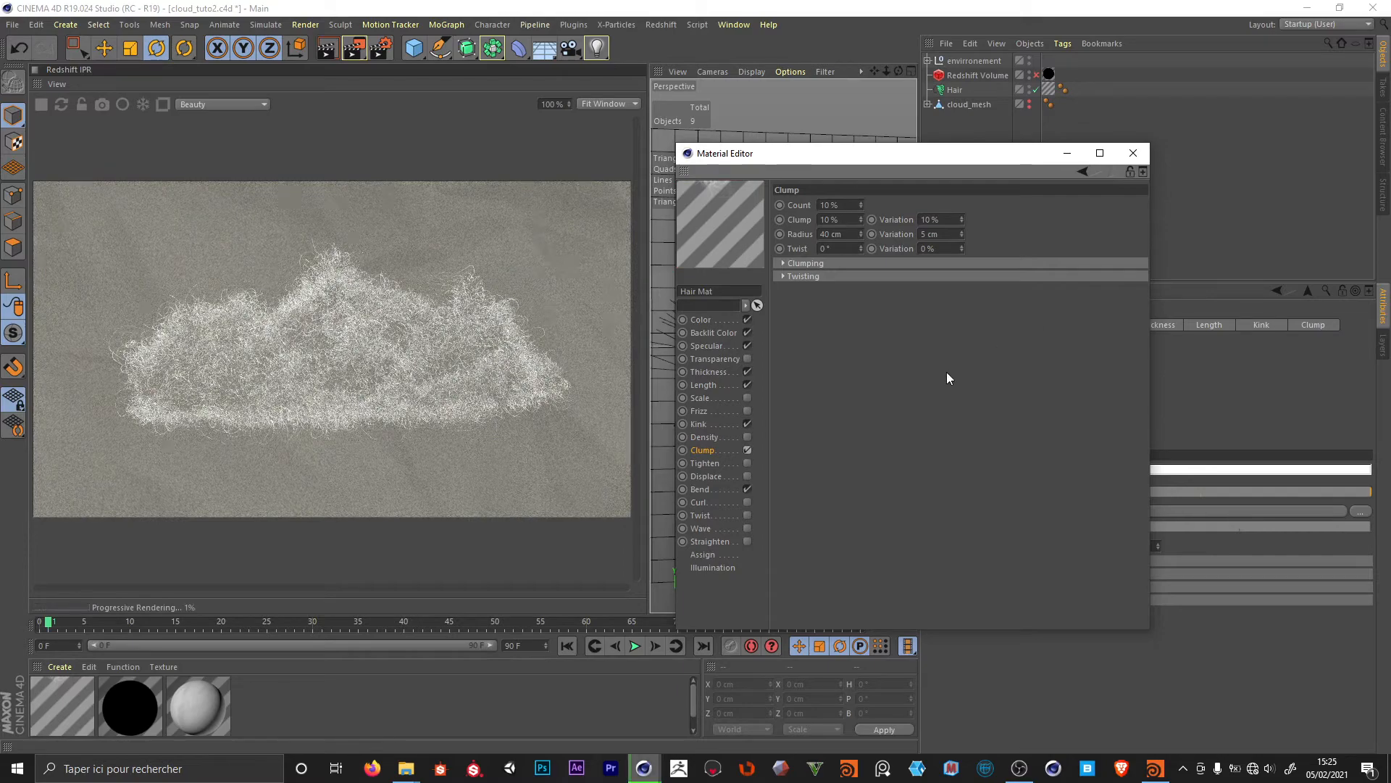
pyautogui.click(747, 450)
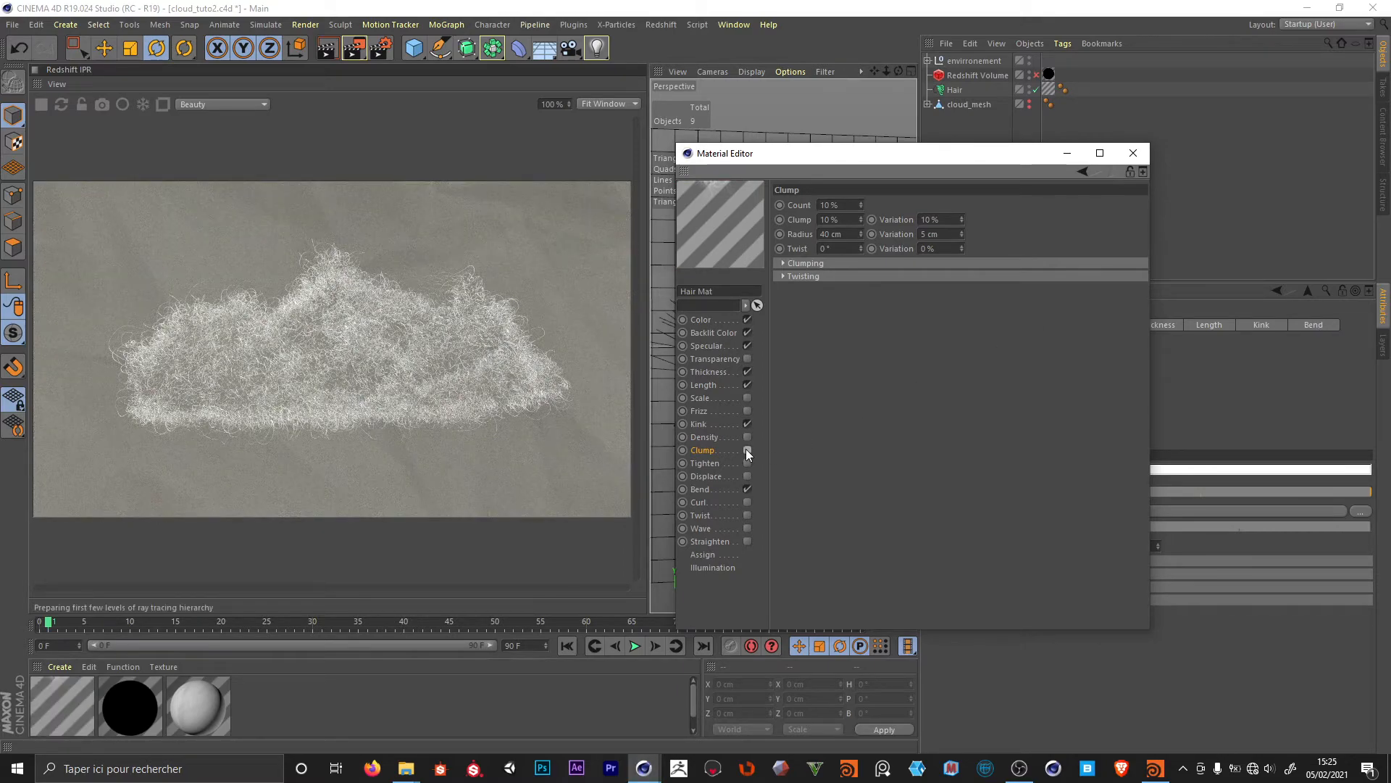
pyautogui.click(747, 450)
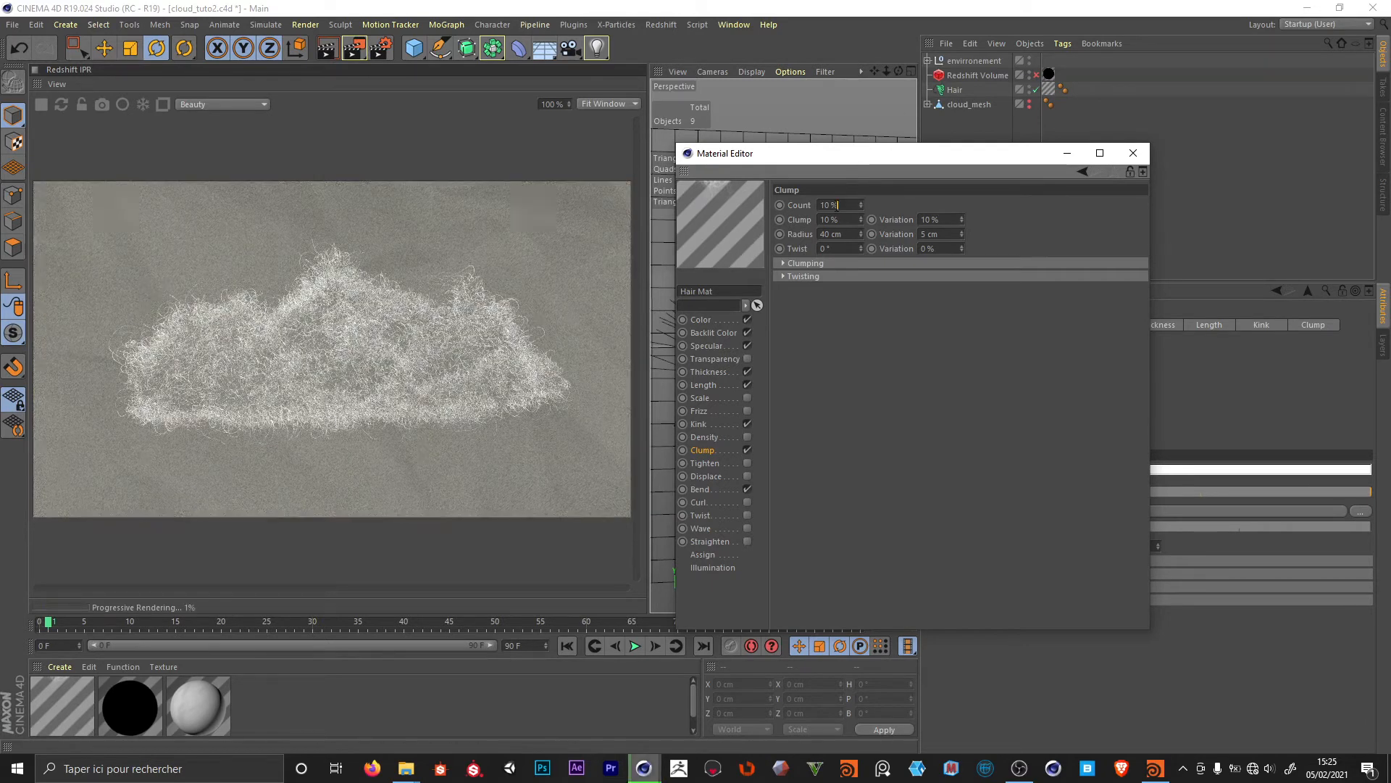
# - Set Hair Mat's Clump amount to 50%, then compare the render with Clump off and back on
pyautogui.click(836, 219)
pyautogui.write('50')
pyautogui.press('Return')
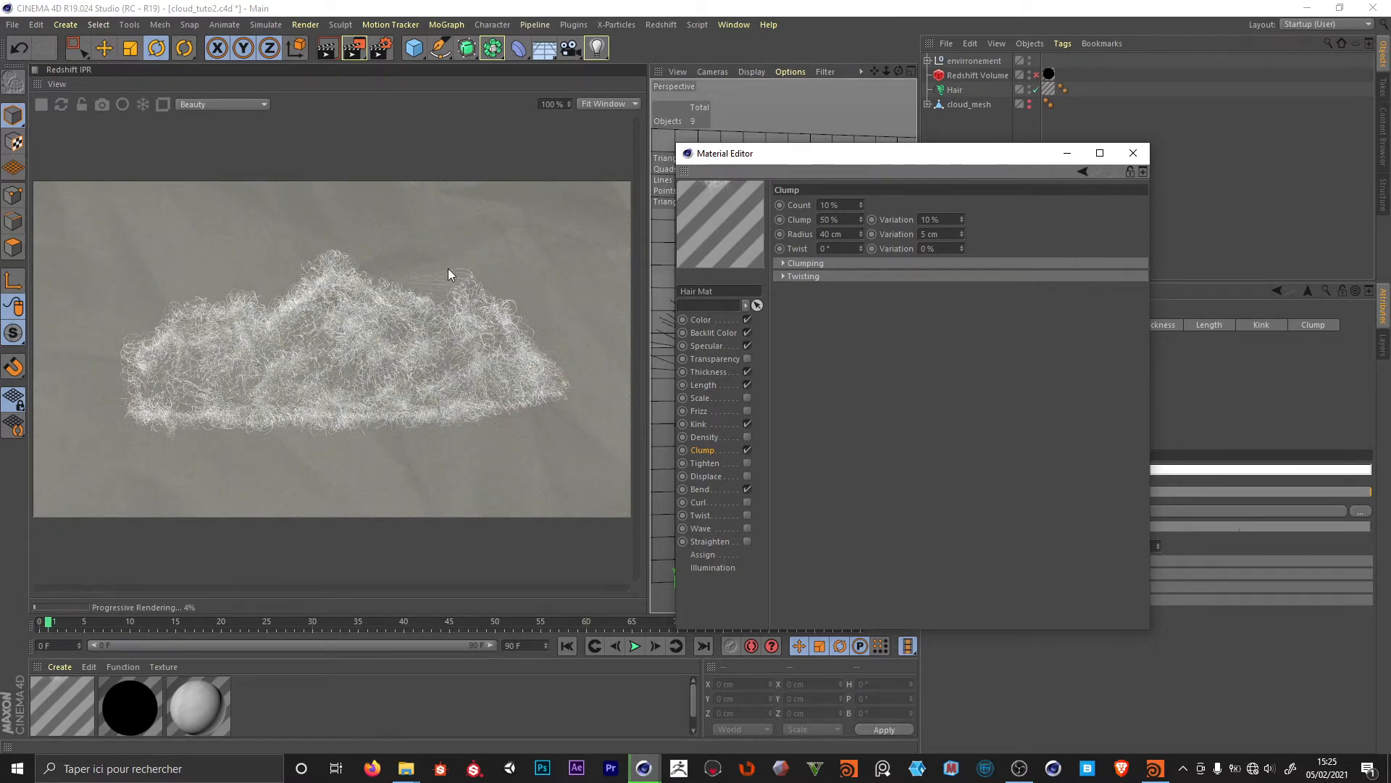
pyautogui.moveTo(832, 154); pyautogui.dragTo(814, 282)
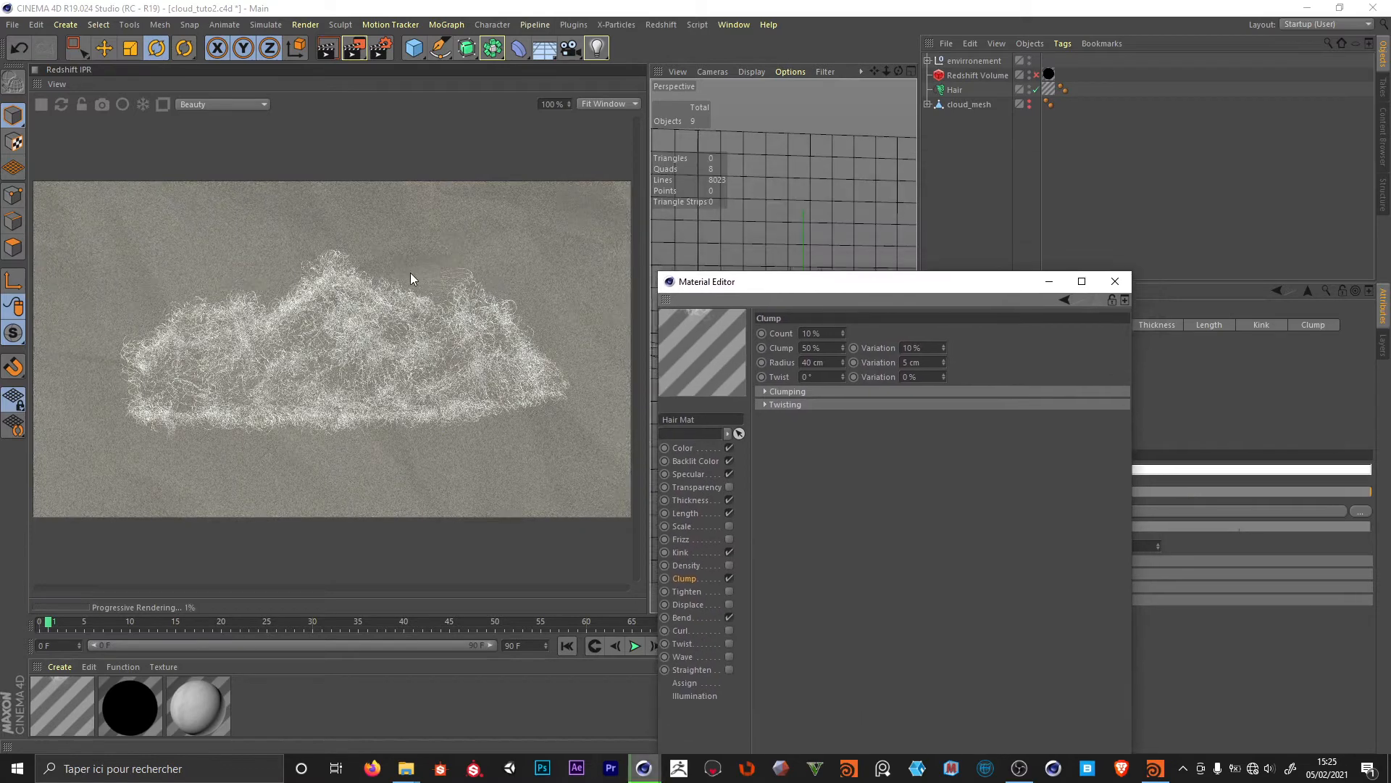
pyautogui.click(729, 578)
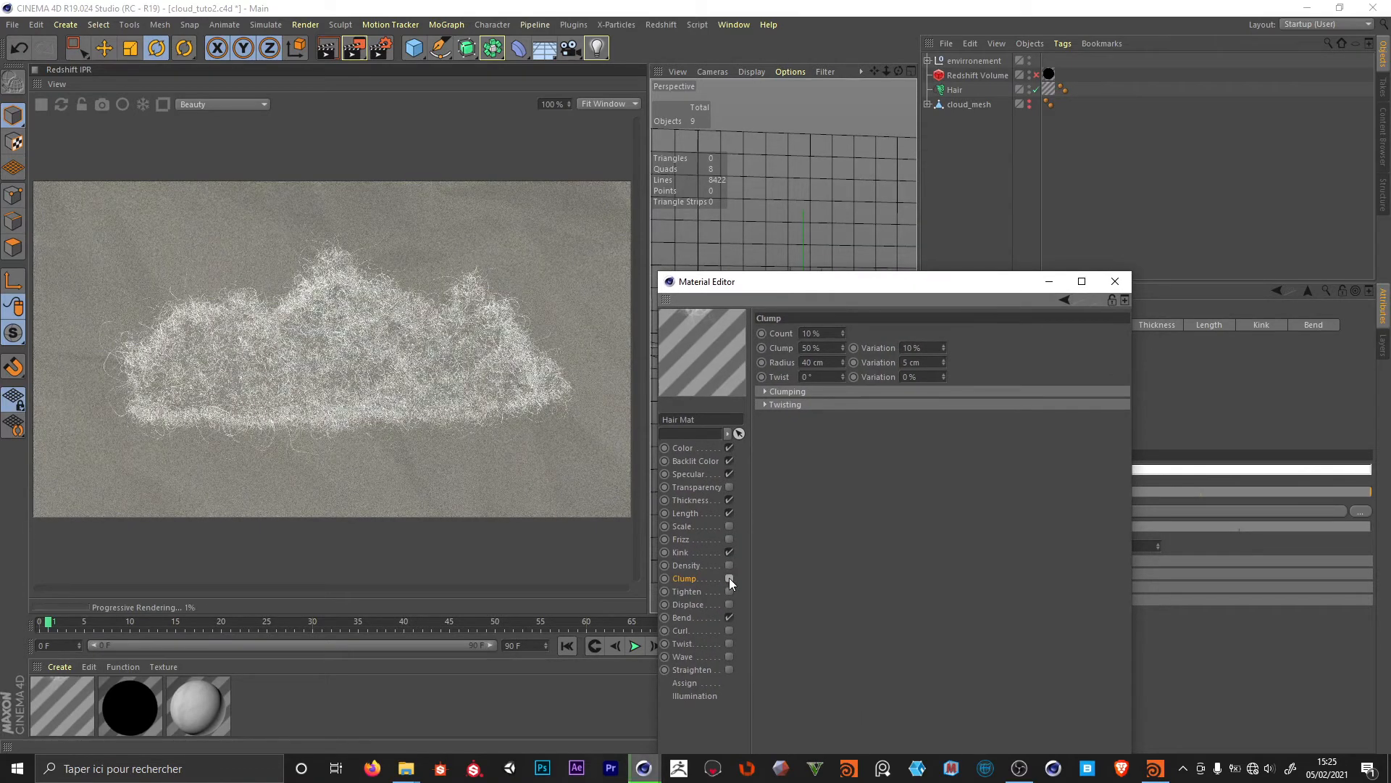
pyautogui.click(729, 579)
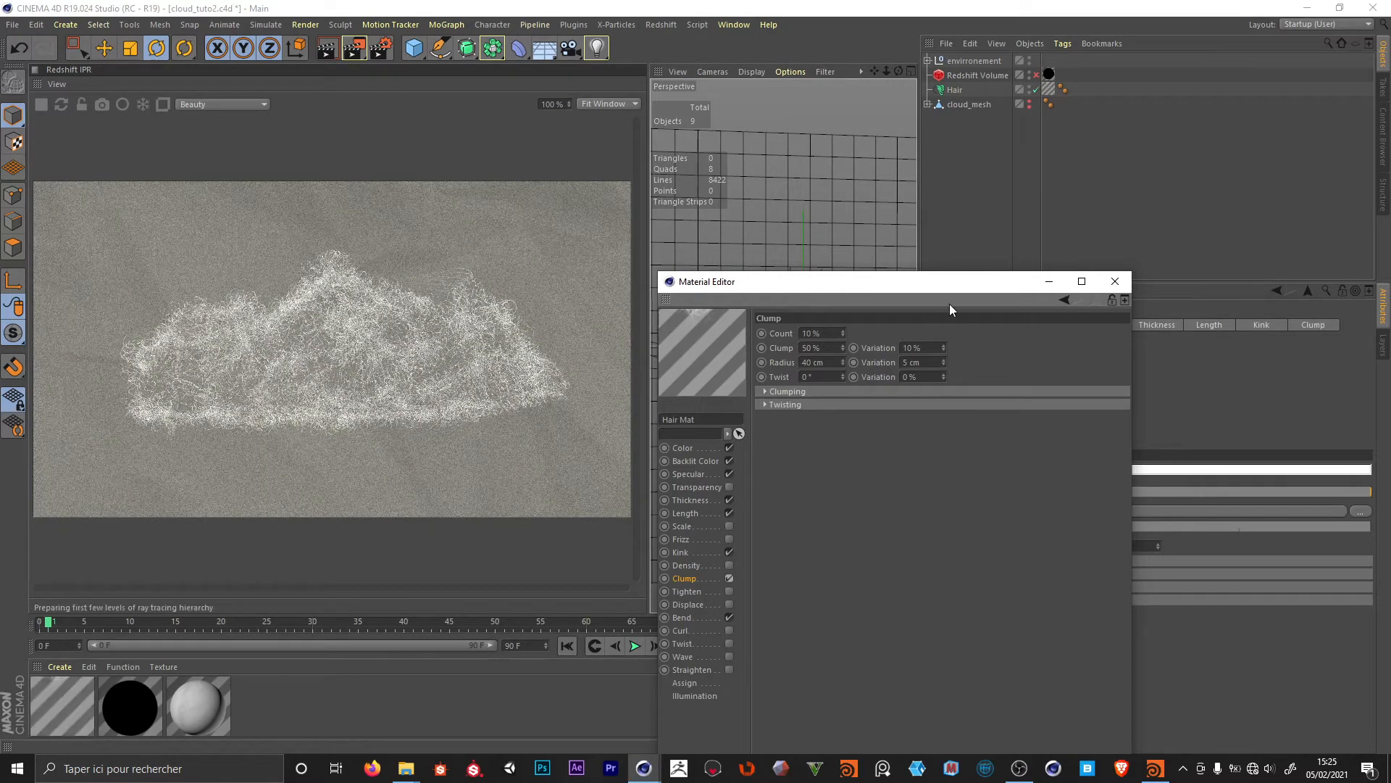
# - Set the Hair object's rendered hair count to 5001, moving the material editor out of the way
pyautogui.moveTo(952, 289); pyautogui.dragTo(497, 573)
pyautogui.click(954, 90)
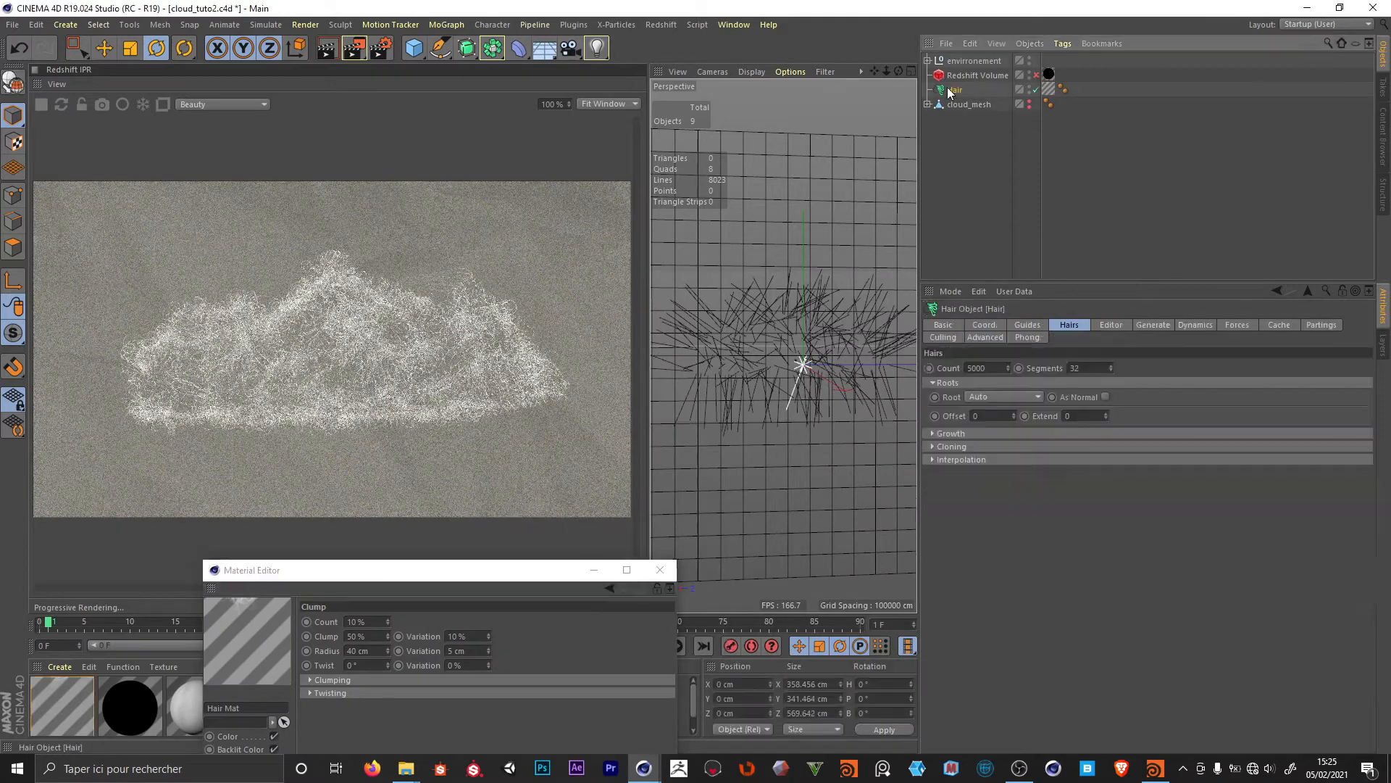
pyautogui.click(991, 369)
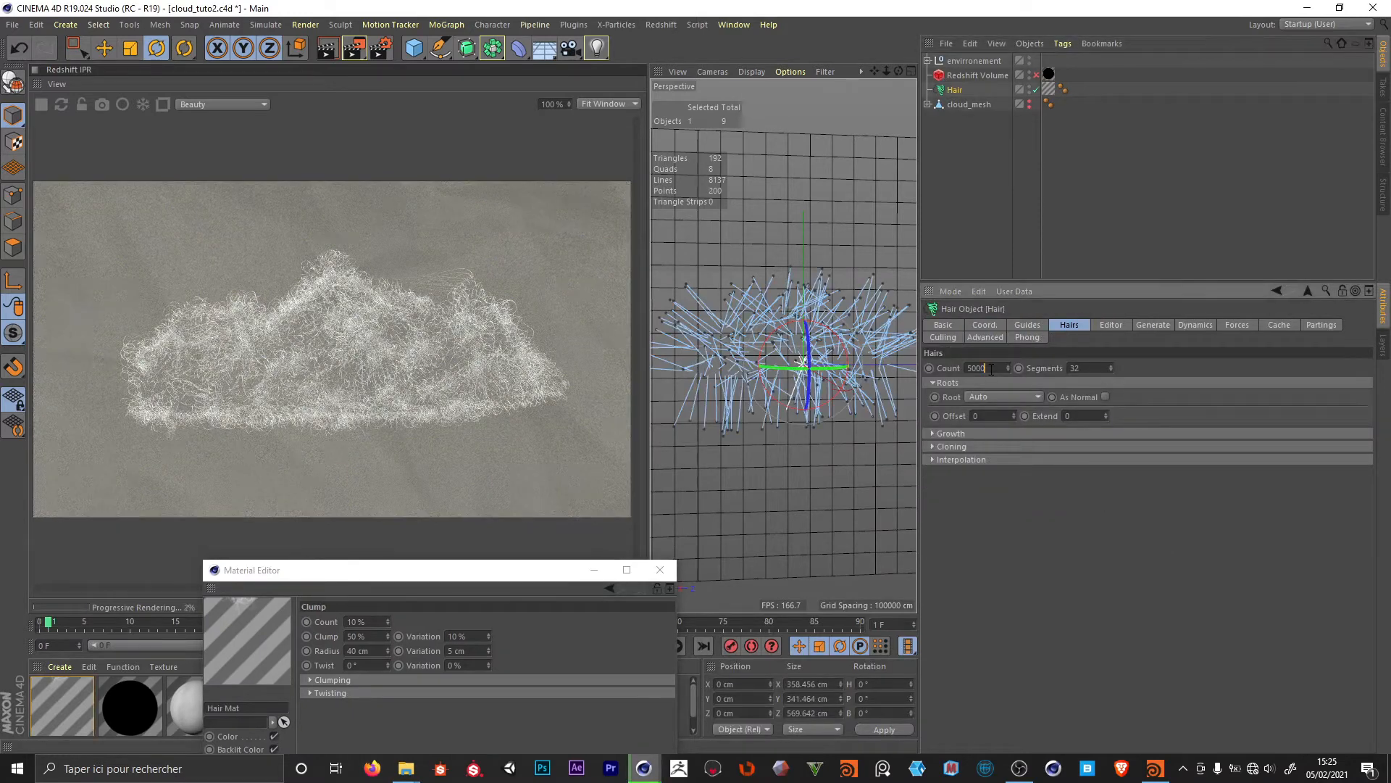
pyautogui.press('BackSpace')
pyautogui.write('1')
pyautogui.press('Return')
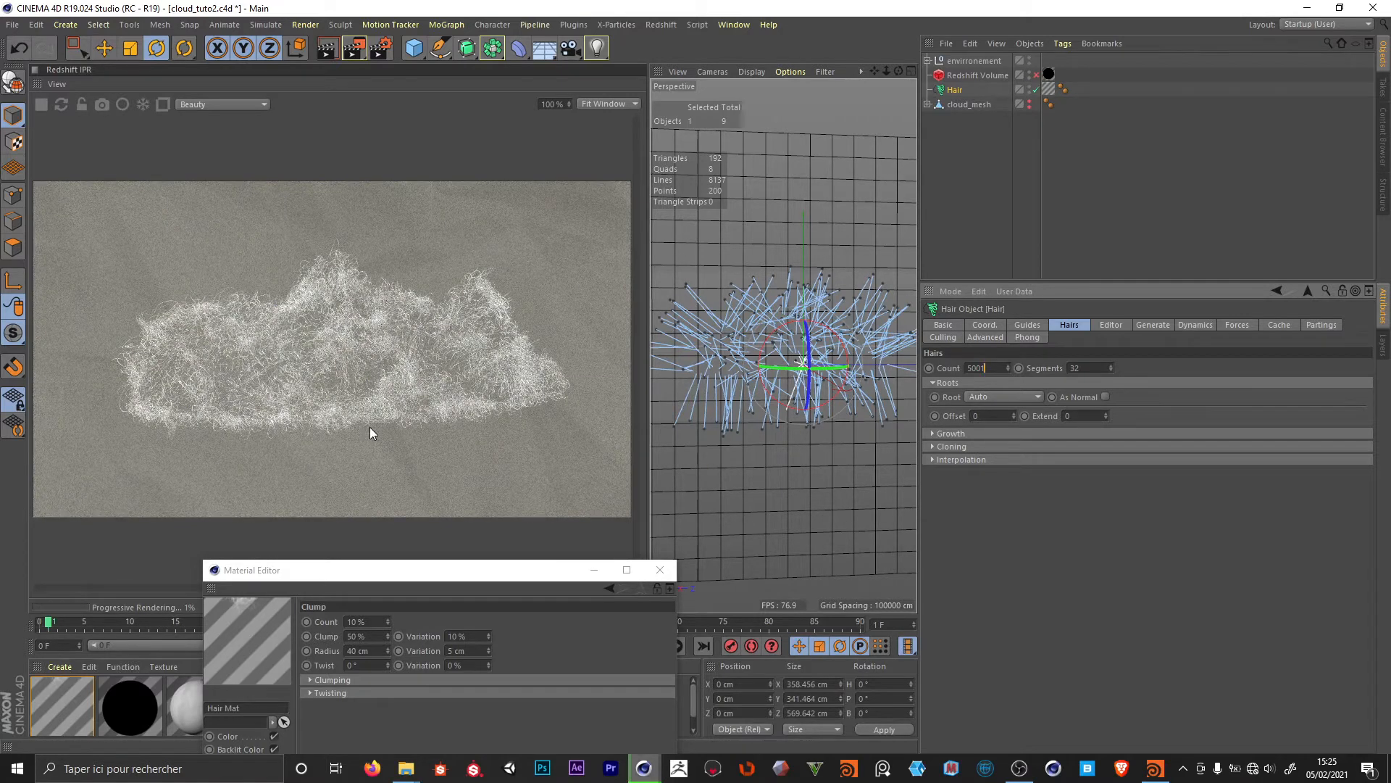
# - Re-enable the Redshift Volume object and move the material editor clear of the render preview
pyautogui.click(989, 369)
pyautogui.moveTo(326, 569); pyautogui.dragTo(688, 502)
pyautogui.click(1035, 75)
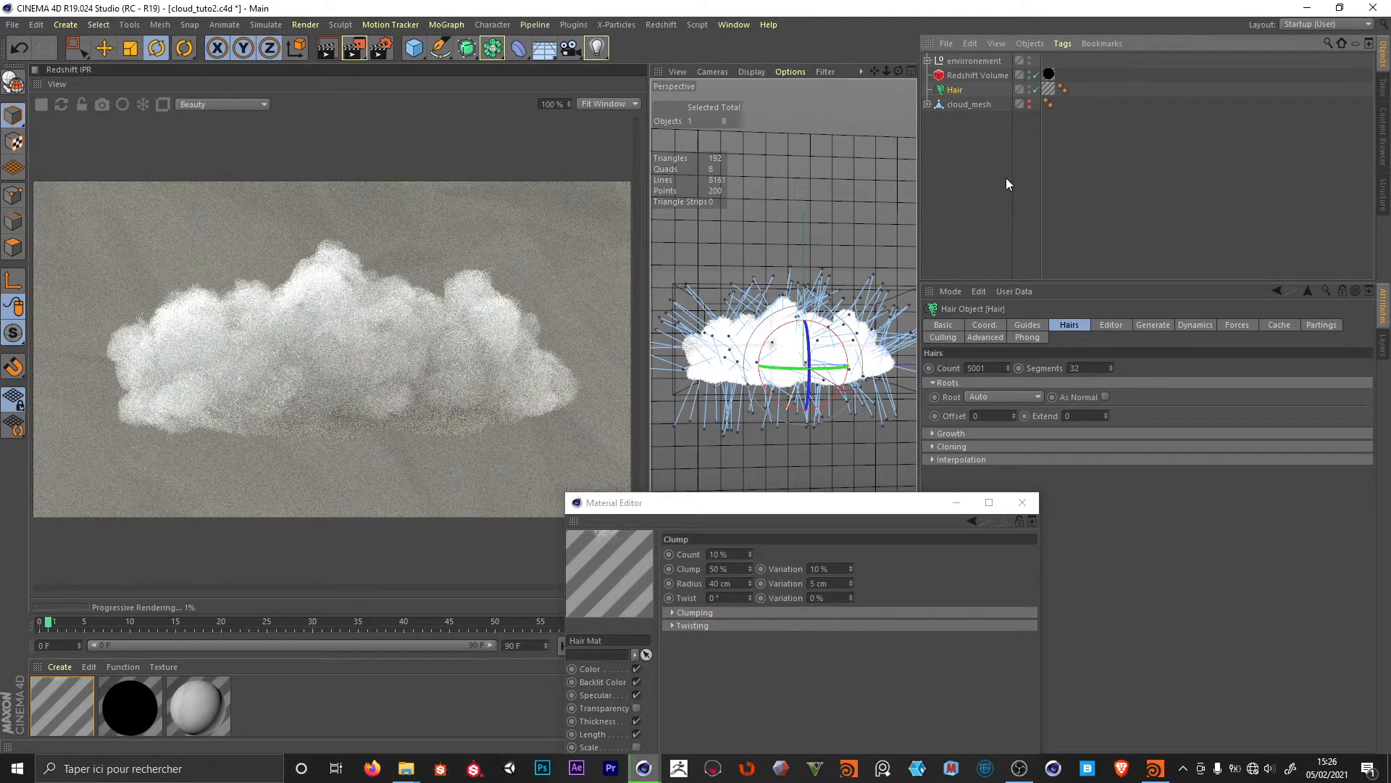
# - Set the height of the Displacer under cloud_mesh to 0 cm
pyautogui.click(941, 106)
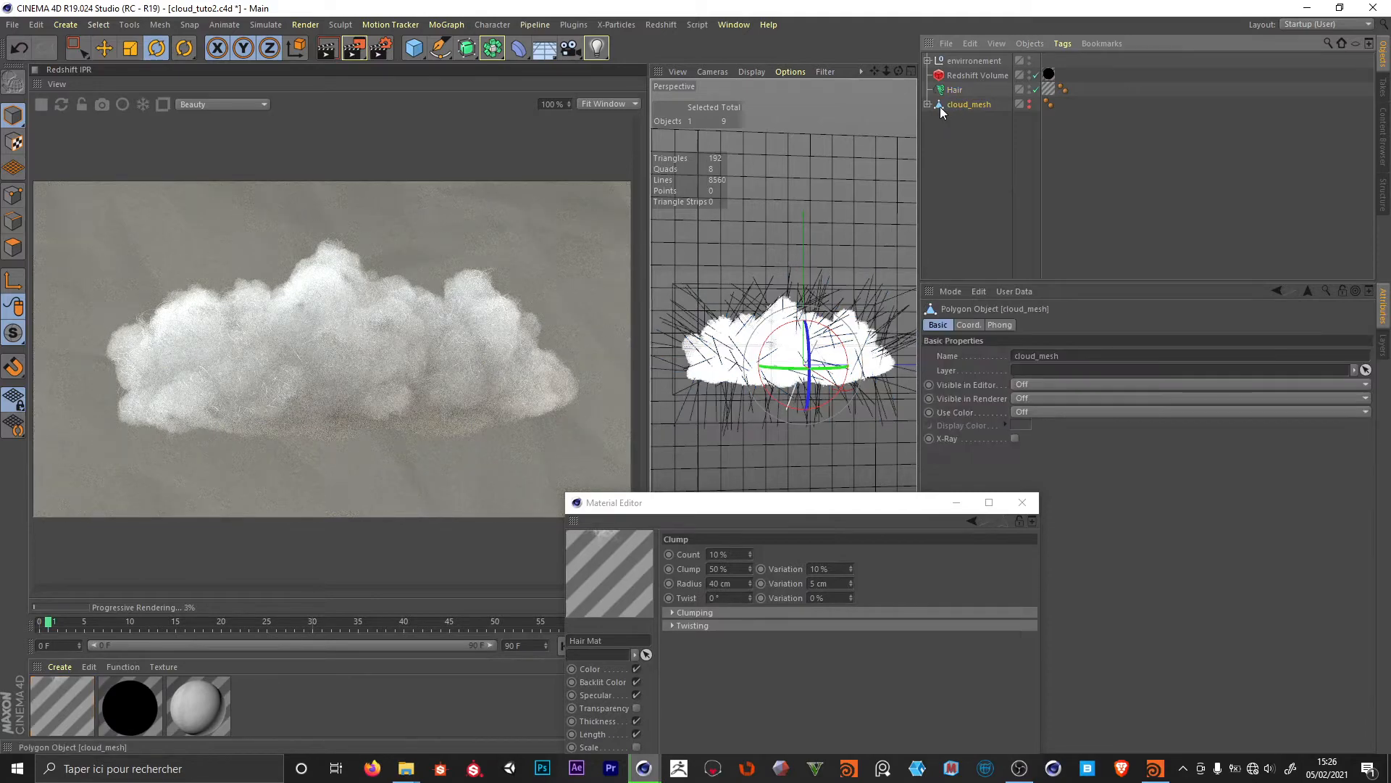
pyautogui.click(926, 103)
pyautogui.click(967, 121)
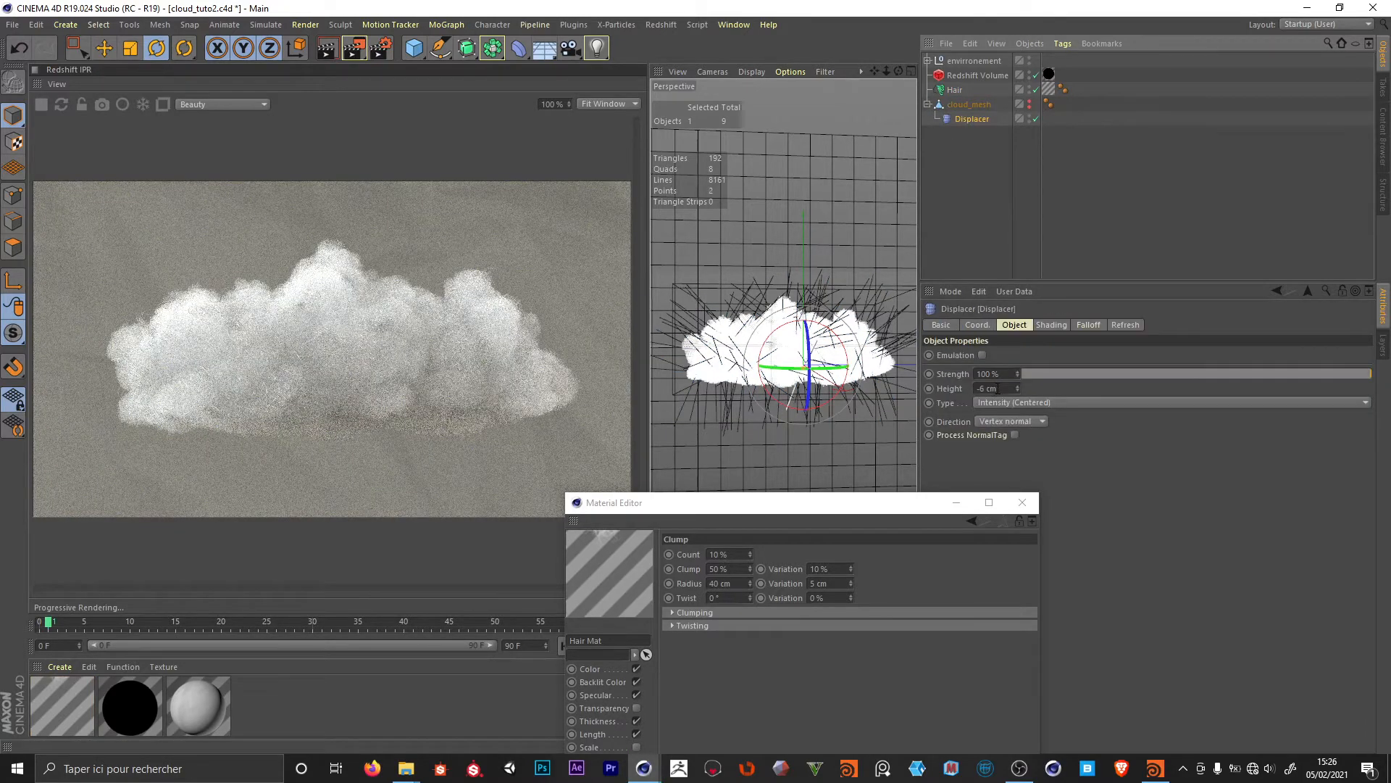
pyautogui.doubleClick(1000, 388)
pyautogui.press('BackSpace')
pyautogui.write('0')
pyautogui.press('Return')
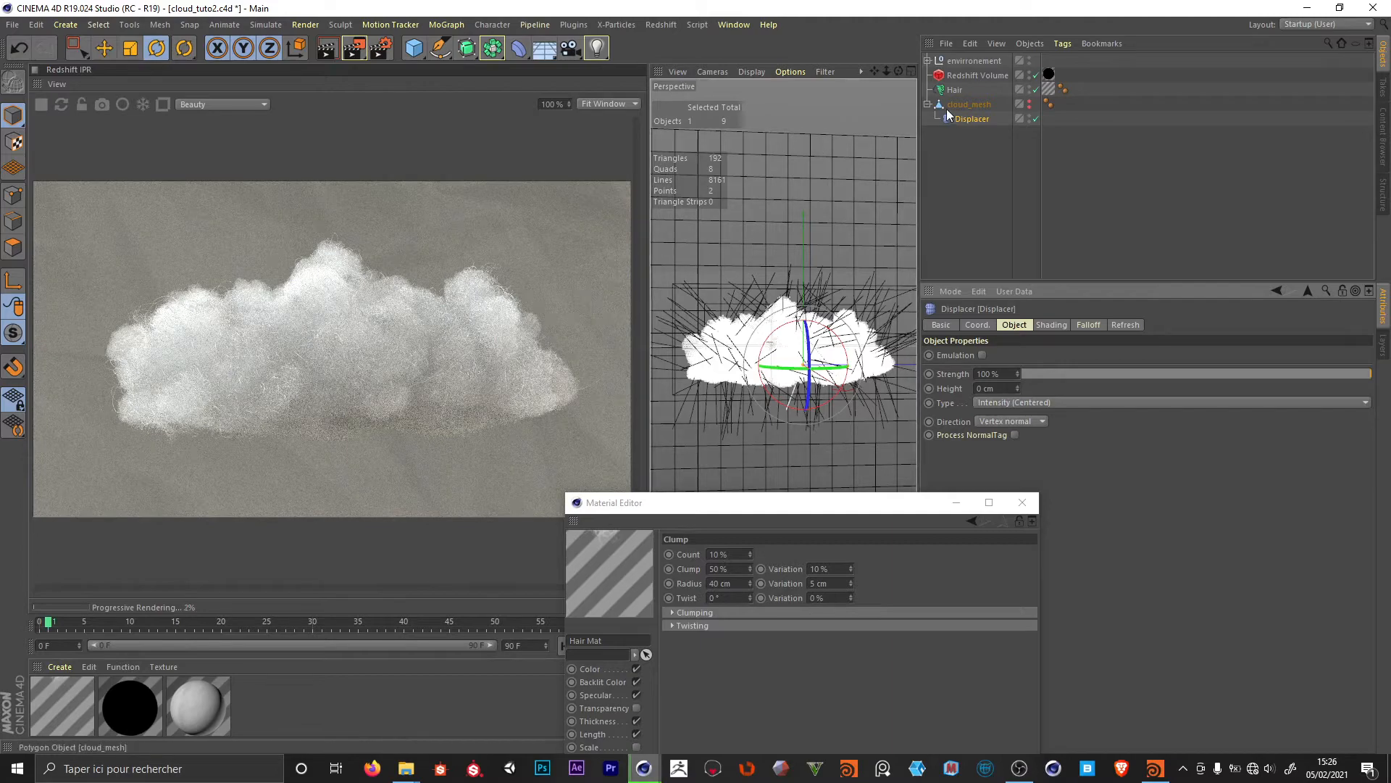
# - Try a guide length of 200 cm on the Hair object
pyautogui.click(952, 90)
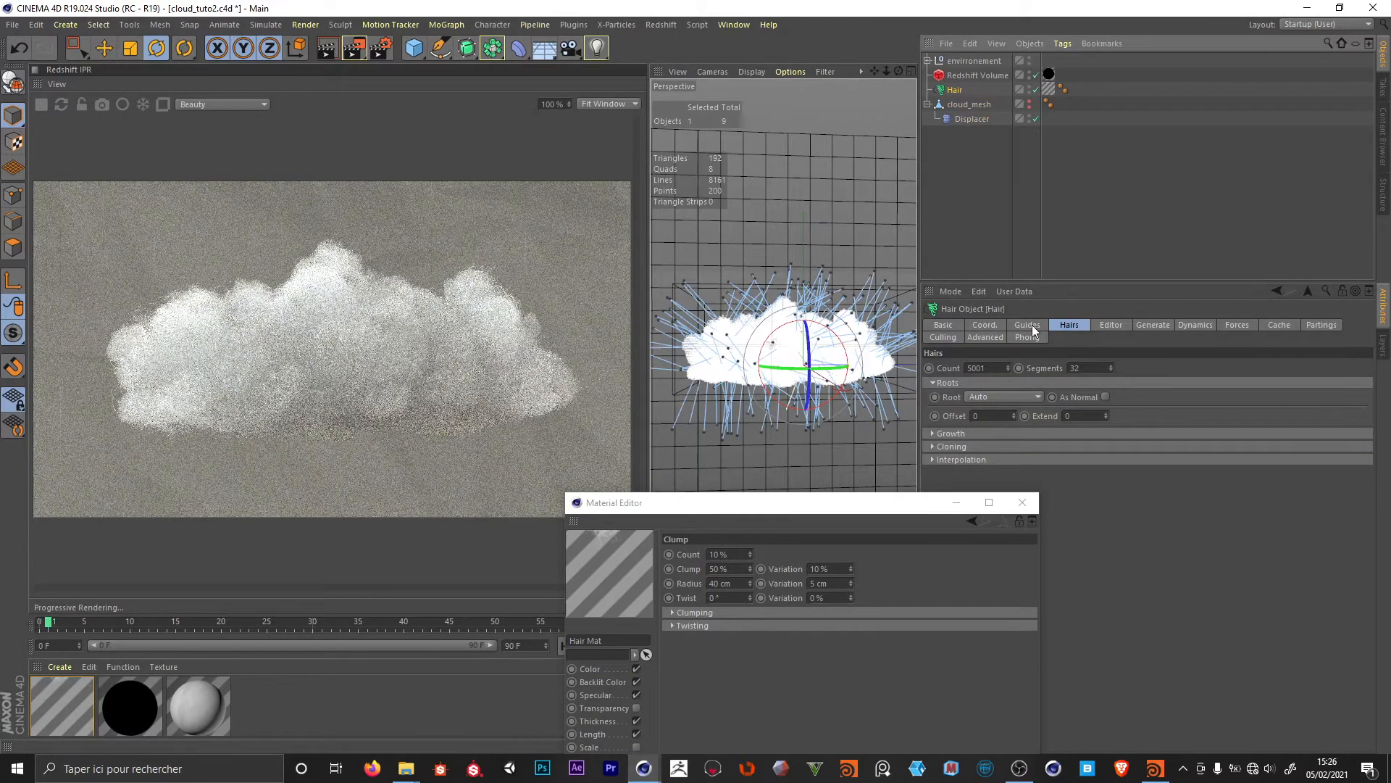
pyautogui.click(1028, 325)
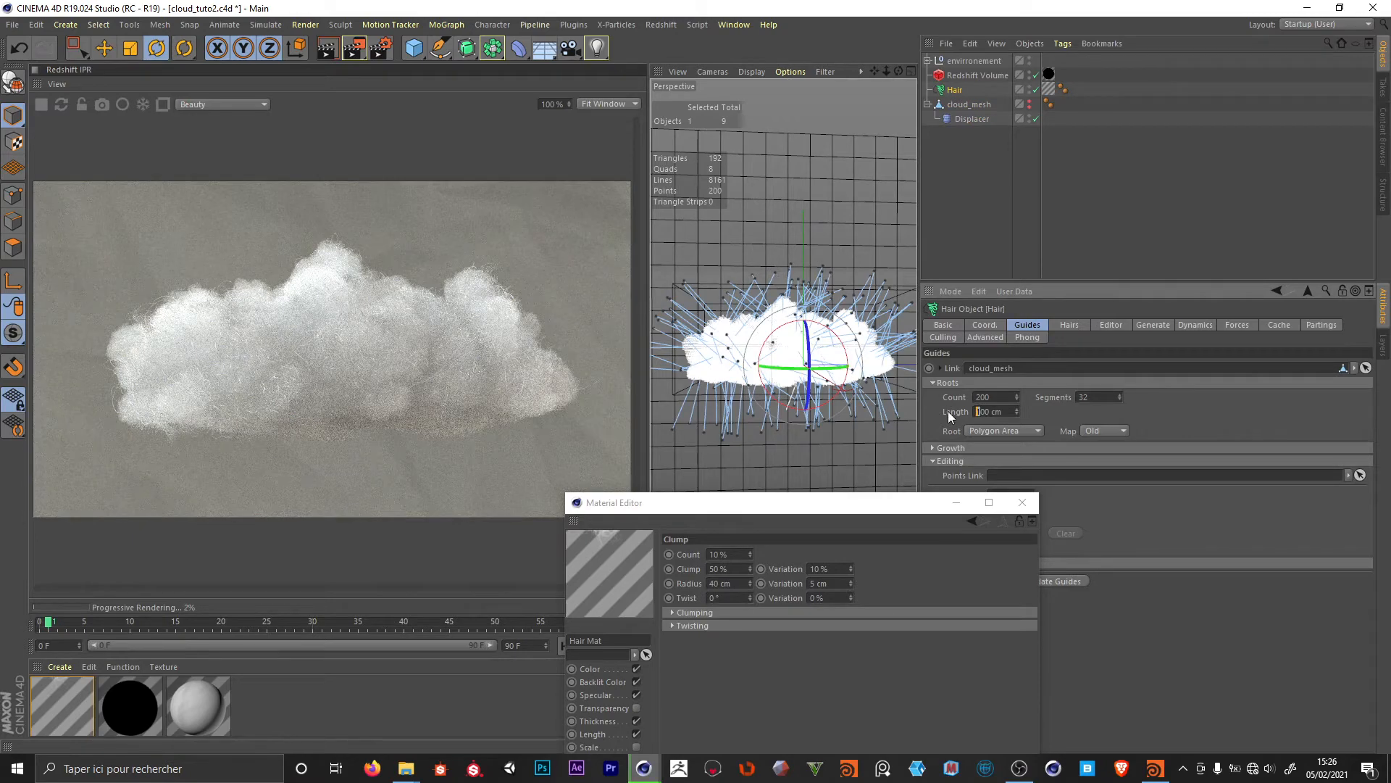
pyautogui.write('2')
pyautogui.press('Return')
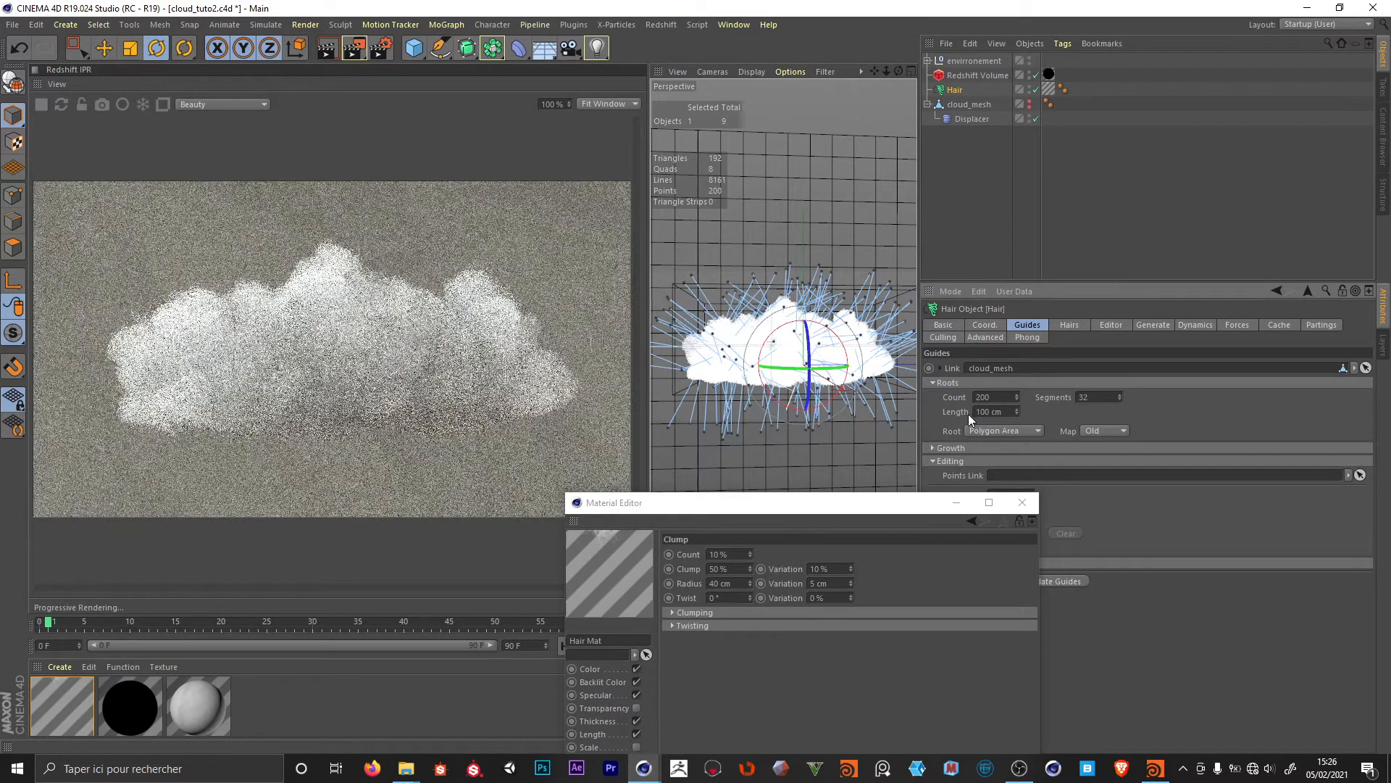
# - Rename the Hair object to "Hair short"
pyautogui.doubleClick(955, 89)
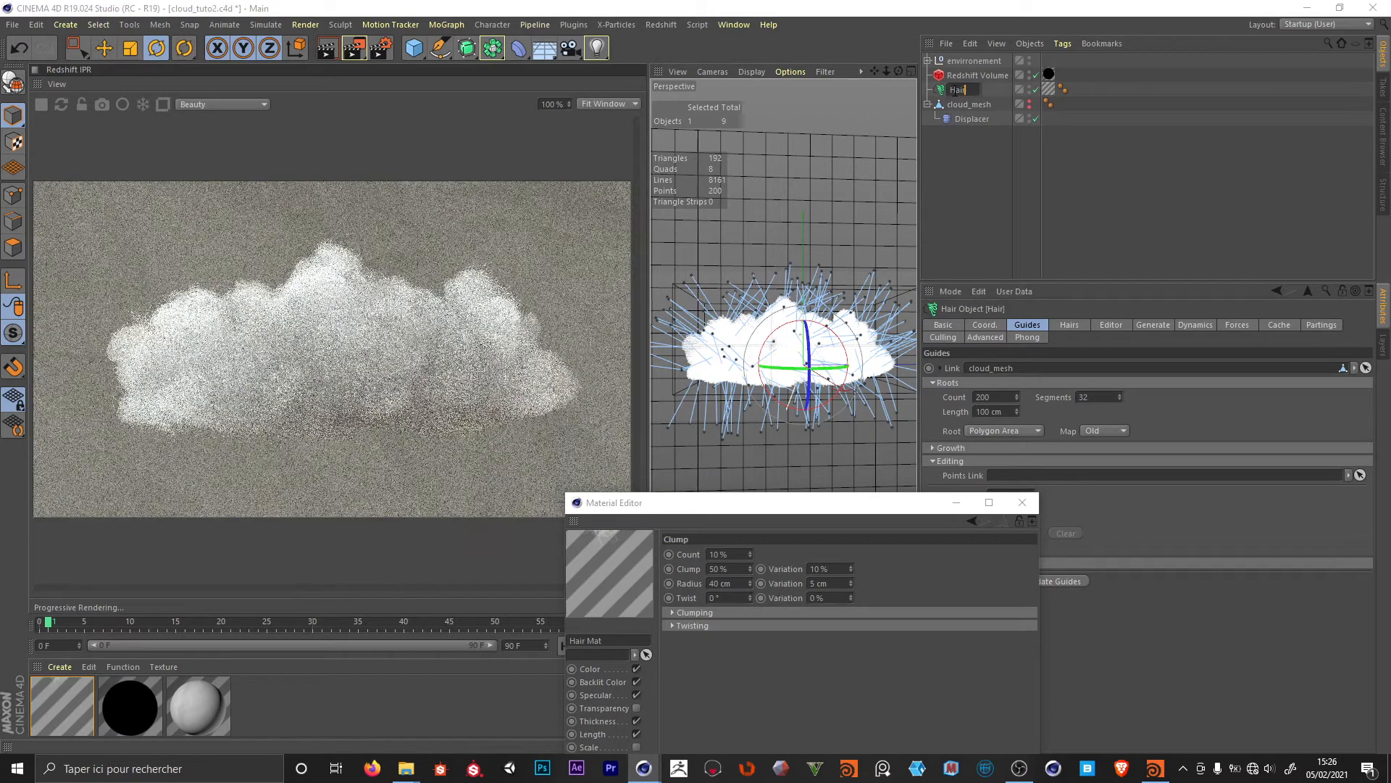
pyautogui.write('short')
pyautogui.press('Return')
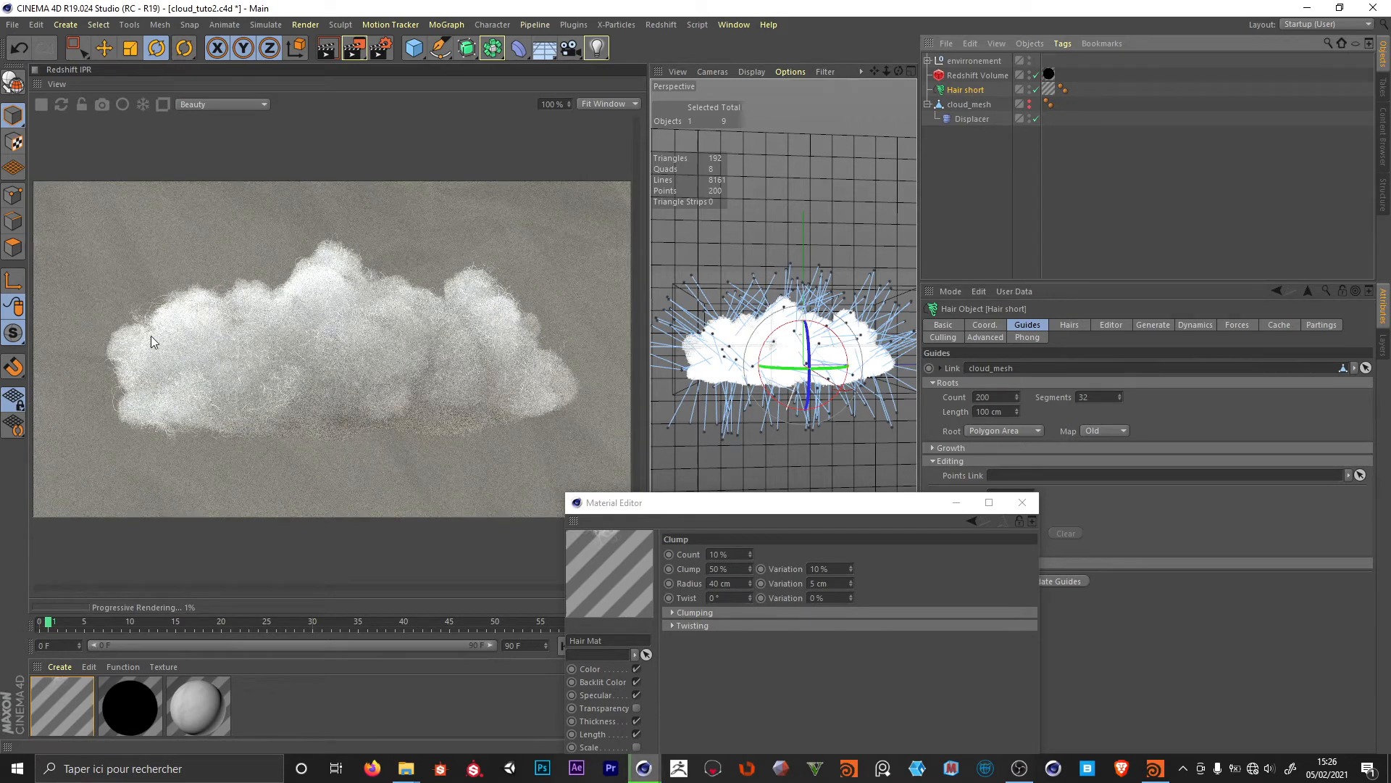
# - Duplicate the Hair short object and name the copy "Hair long"
pyautogui.keyDown('ctrl'); pyautogui.moveTo(971, 96); pyautogui.dragTo(967, 103); pyautogui.keyUp('ctrl')
pyautogui.doubleClick(968, 104)
pyautogui.press('BackSpace')
pyautogui.press('BackSpace')
pyautogui.press('BackSpace')
pyautogui.press('BackSpace')
pyautogui.press('BackSpace')
pyautogui.press('BackSpace')
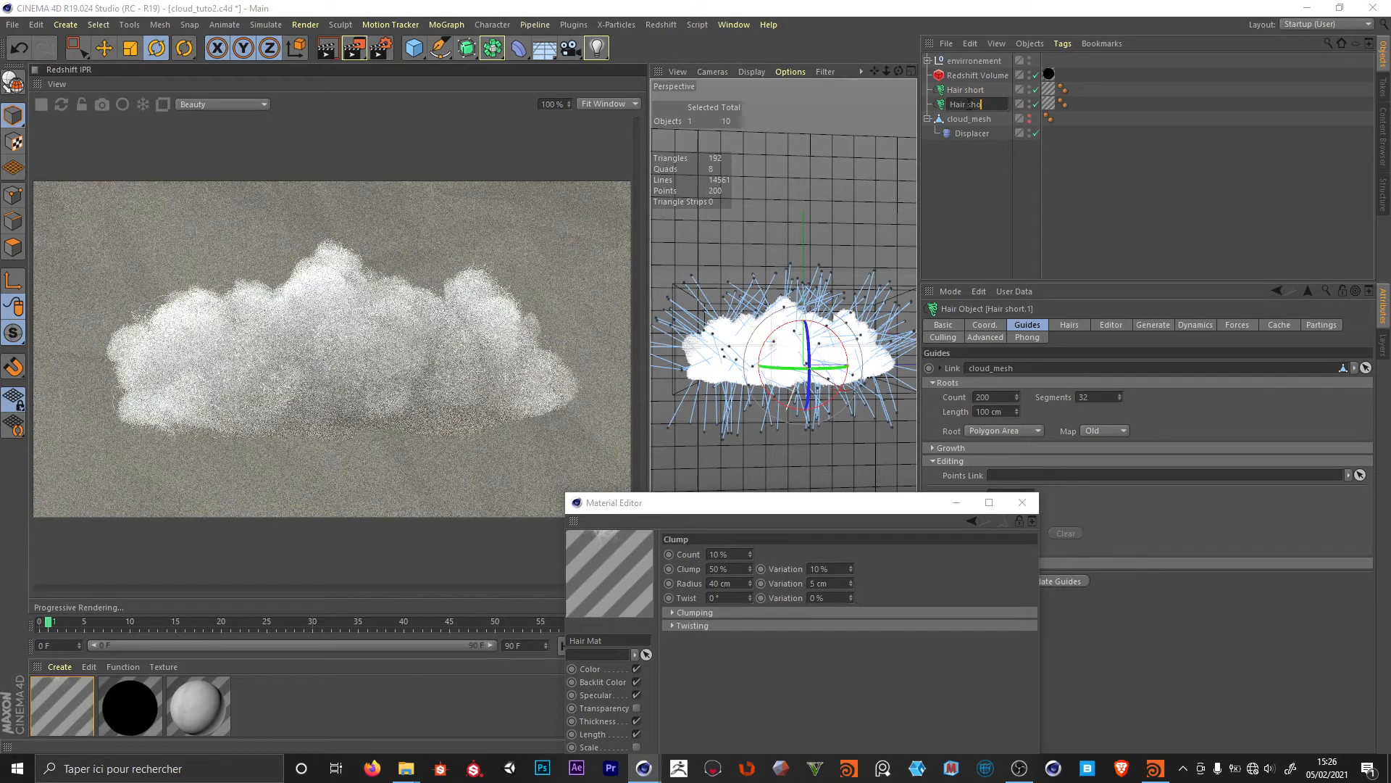
pyautogui.write('long')
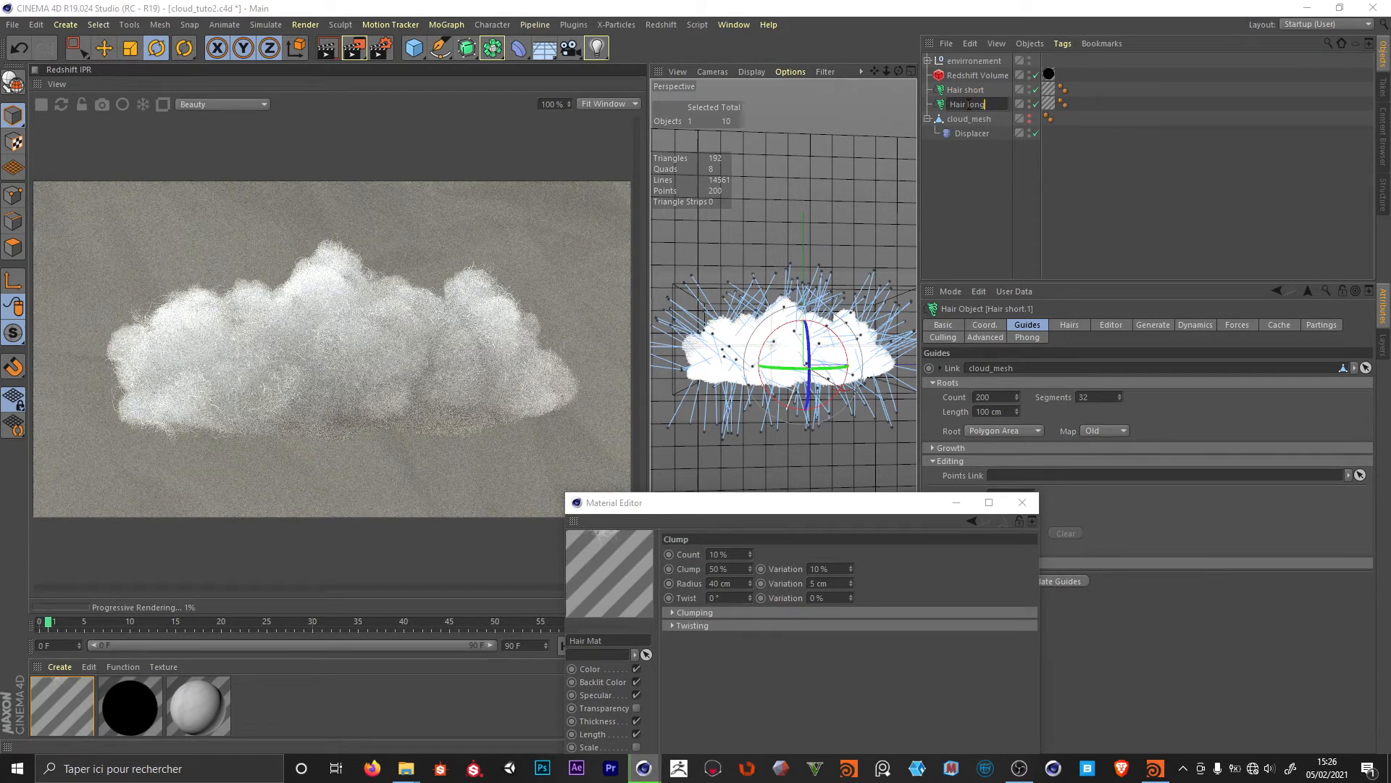
pyautogui.press('Return')
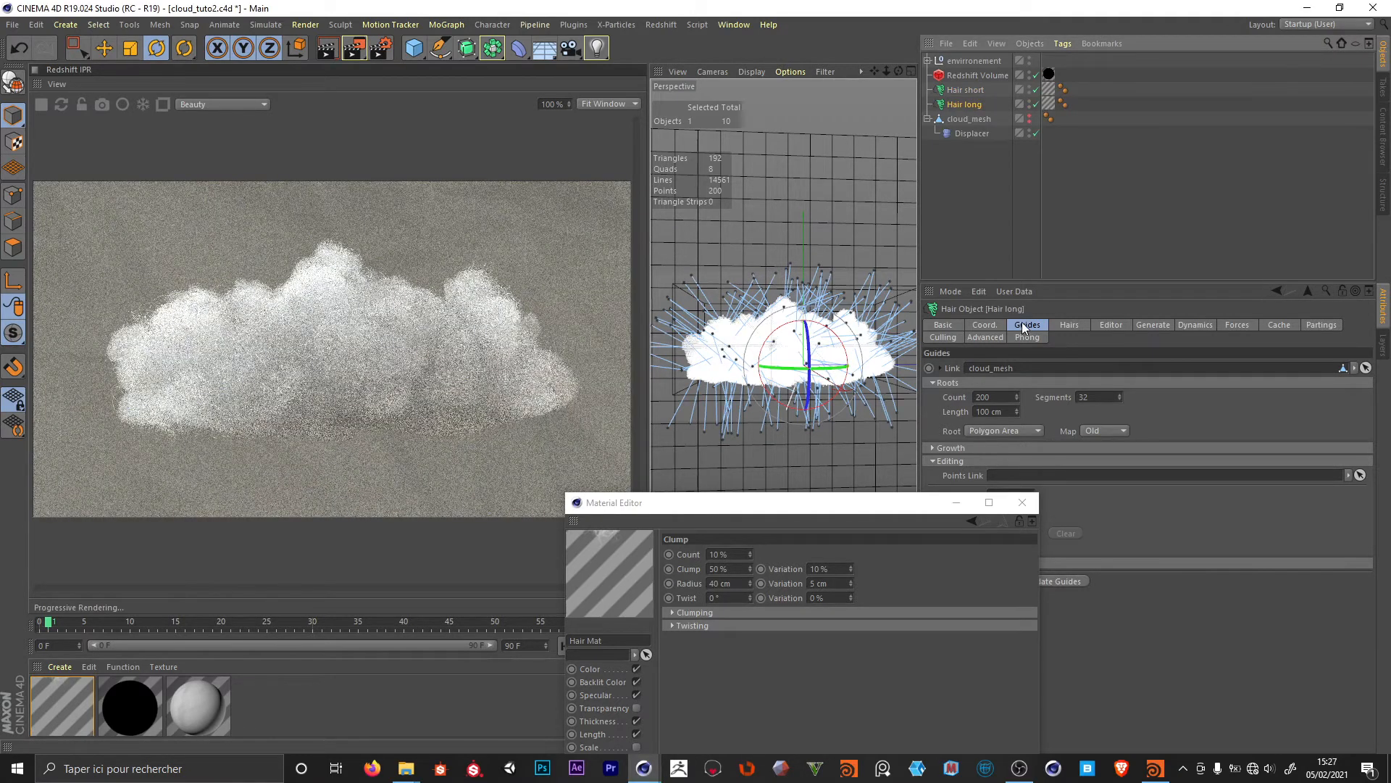
# - Set the guide length of the Hair long object to 200 cm
pyautogui.click(977, 396)
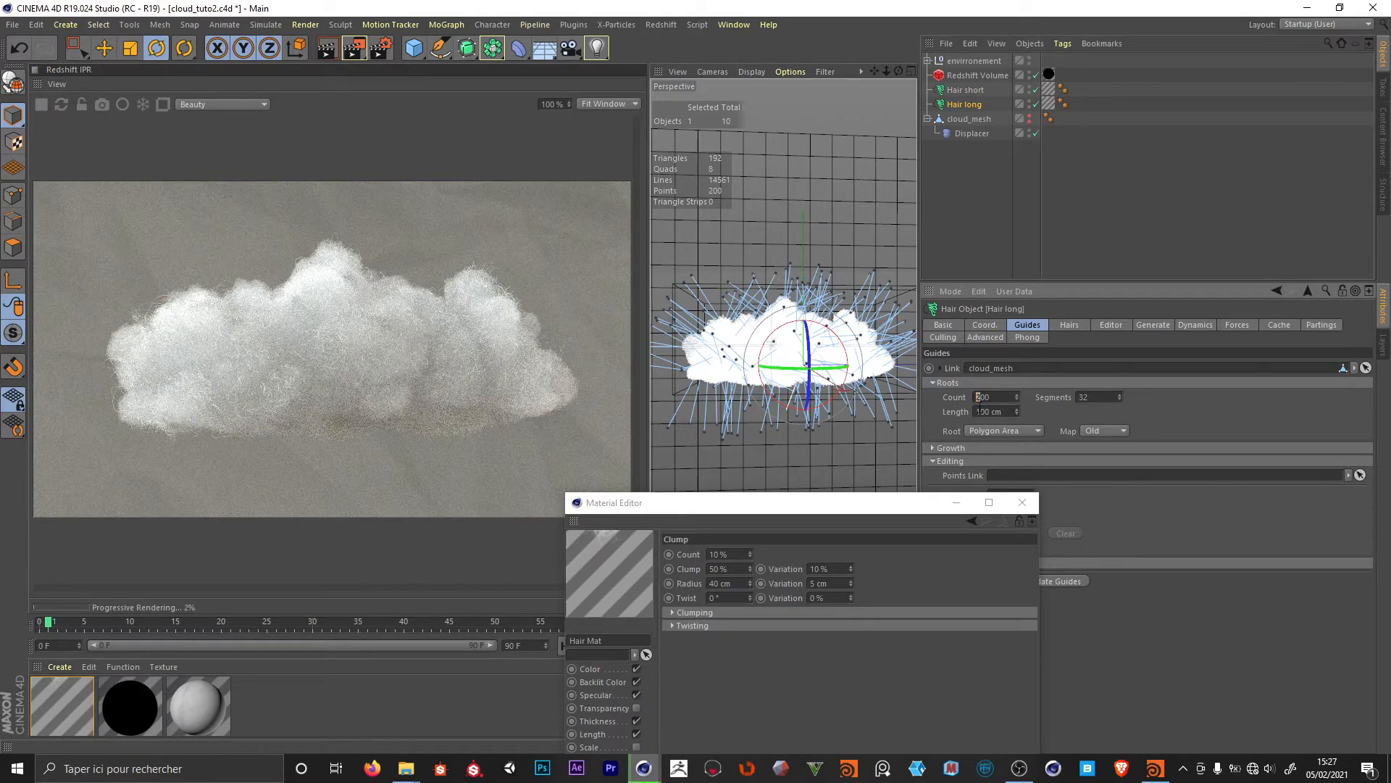
pyautogui.click(977, 411)
pyautogui.click(1130, 562)
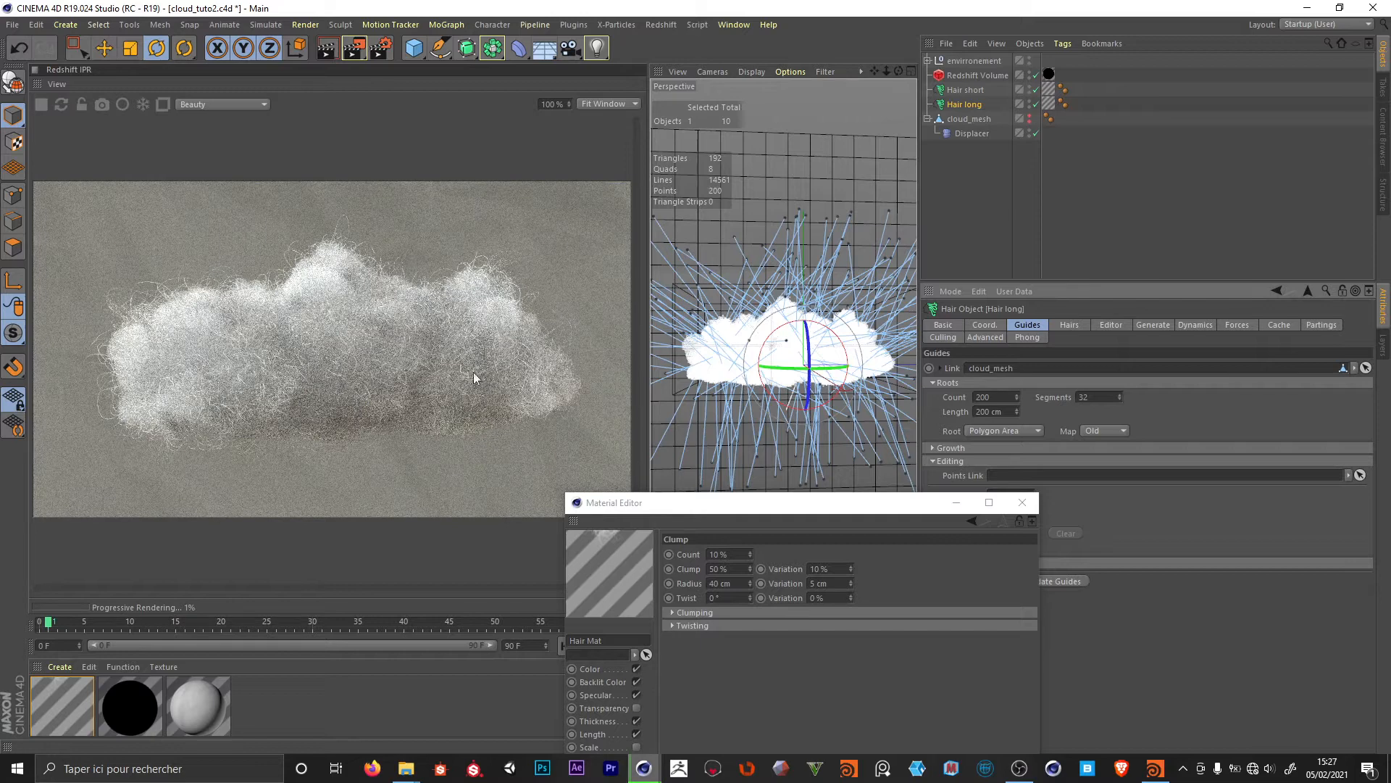
# - Set the root placement of Hair long's rendered hairs to As Guides
pyautogui.click(964, 103)
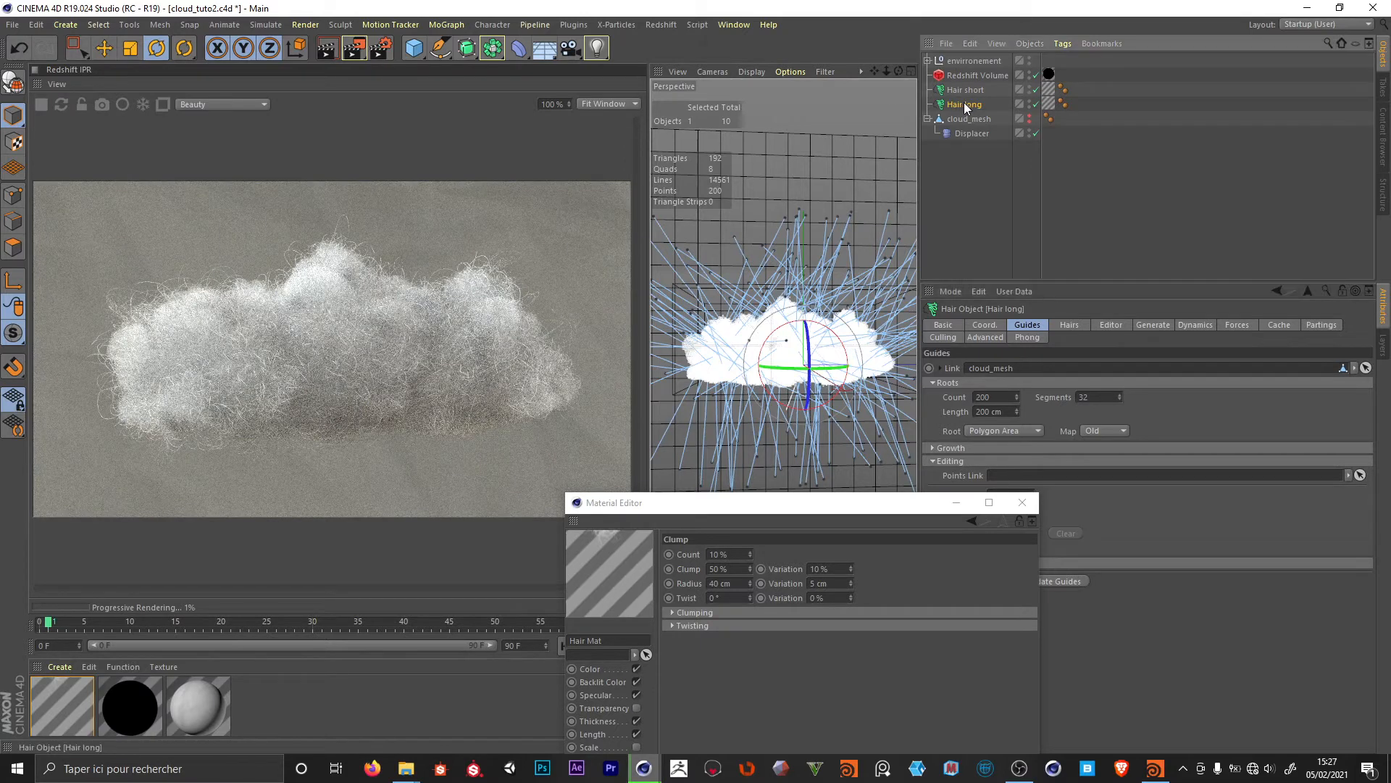
pyautogui.click(1067, 326)
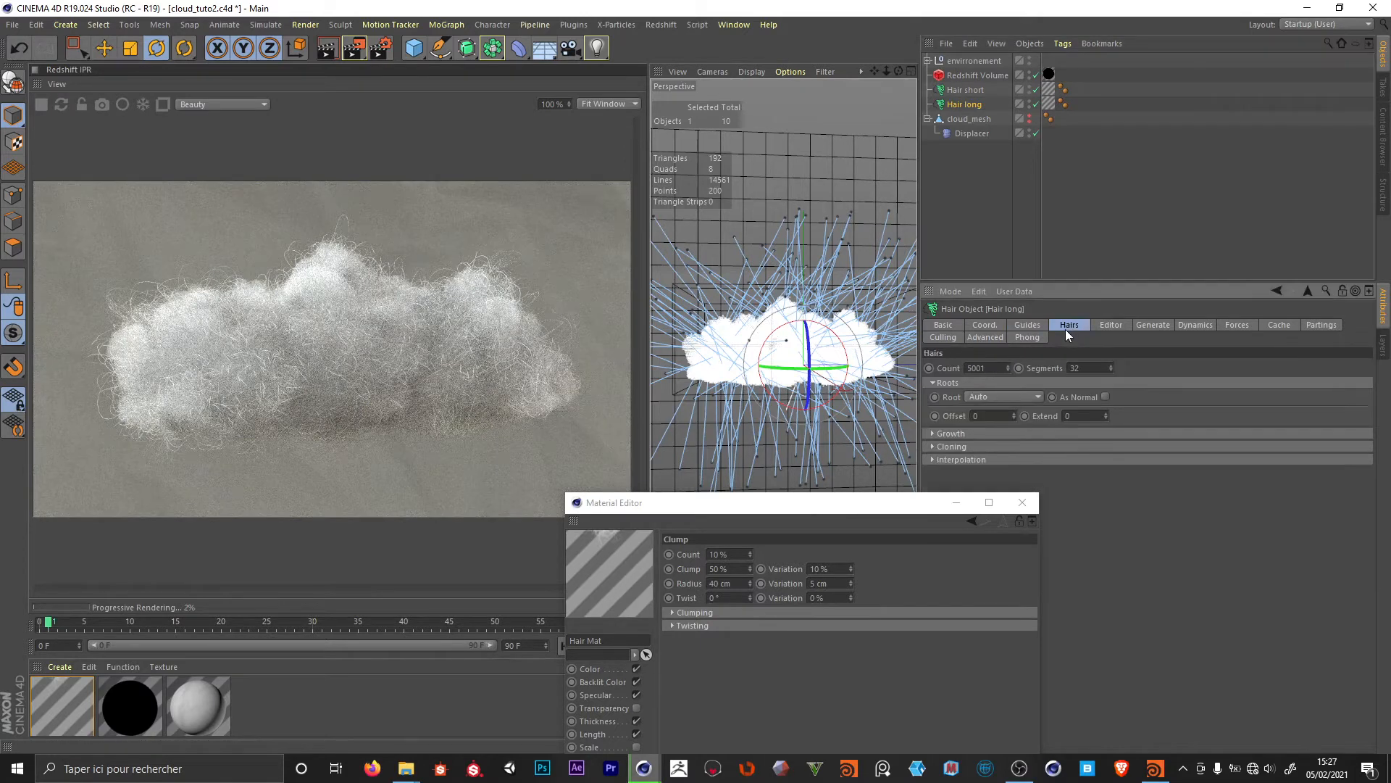
pyautogui.click(996, 397)
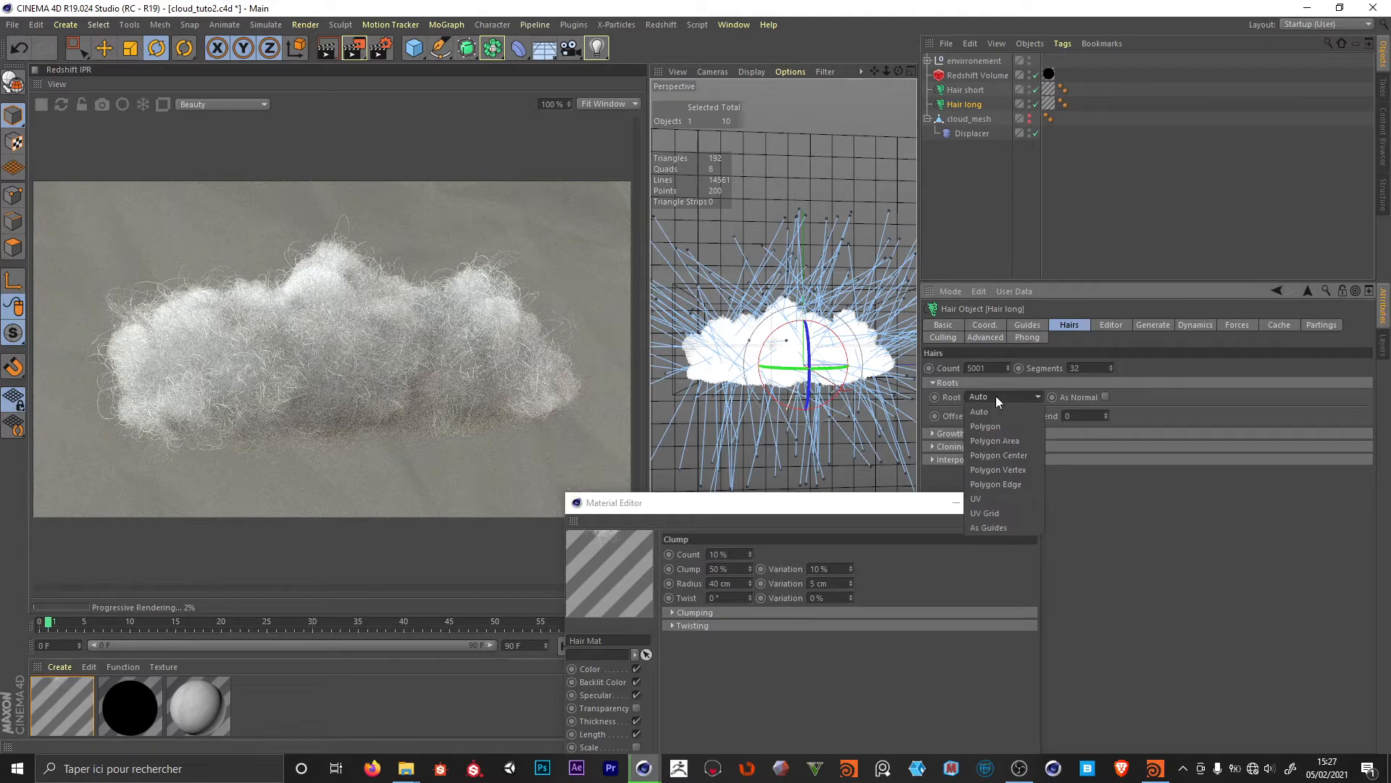
pyautogui.click(993, 527)
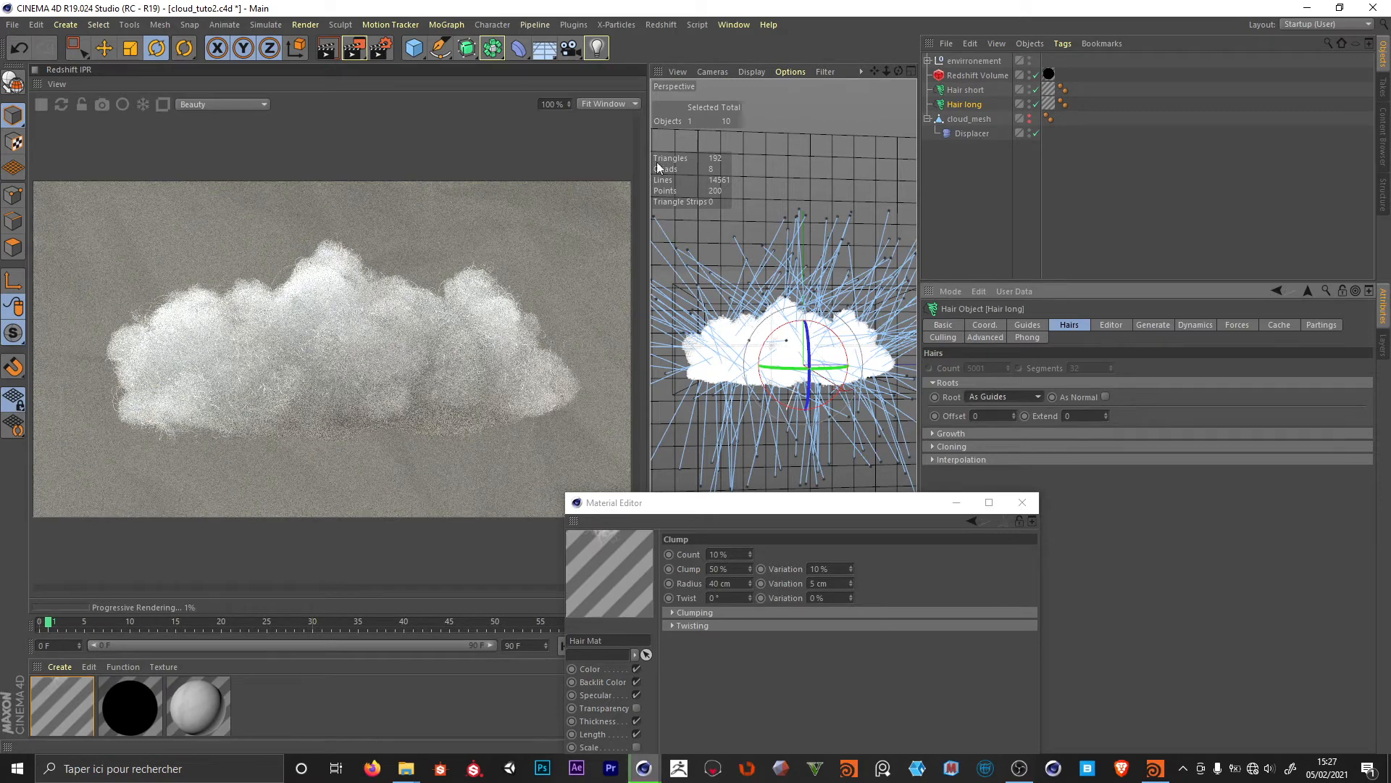
# - Compare the render with the Hair long object disabled and enabled, leaving it enabled
pyautogui.click(1036, 104)
pyautogui.click(1037, 104)
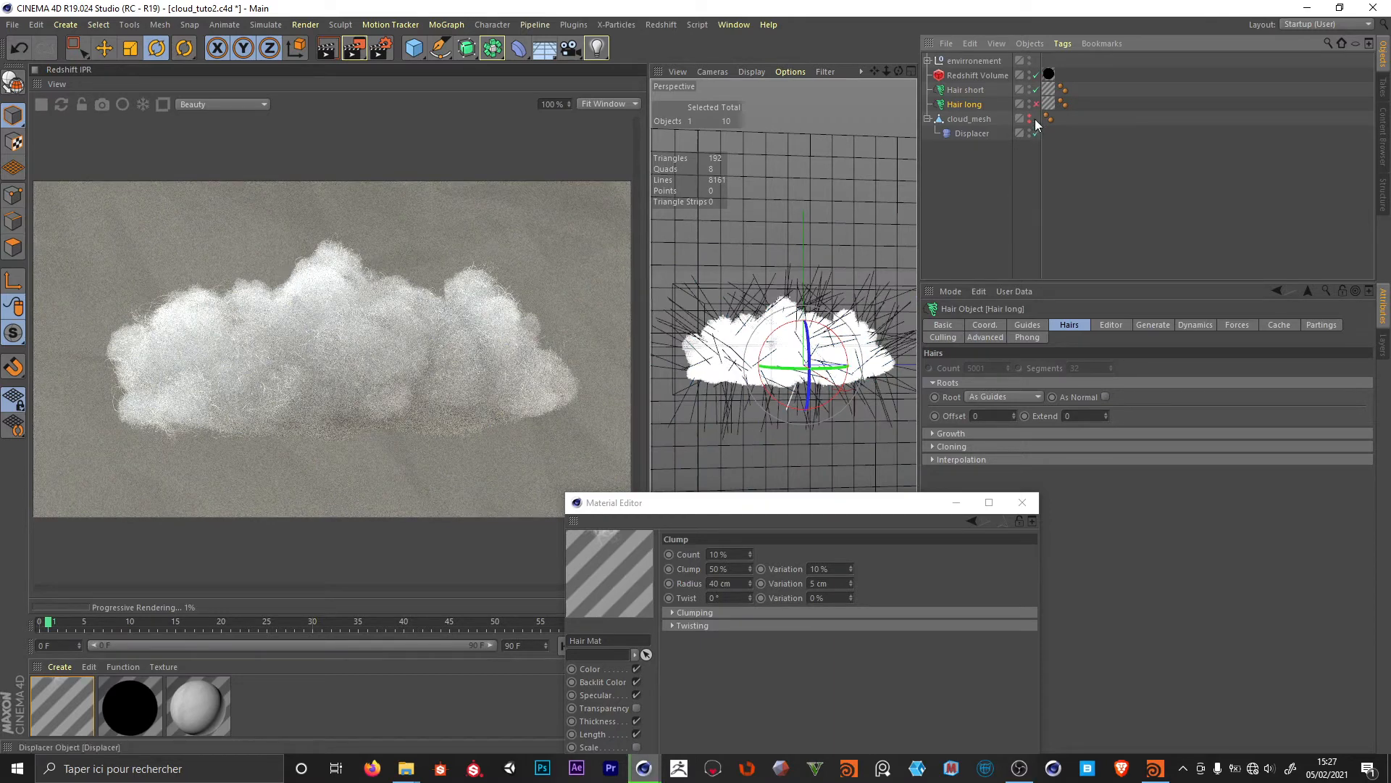
pyautogui.click(1036, 104)
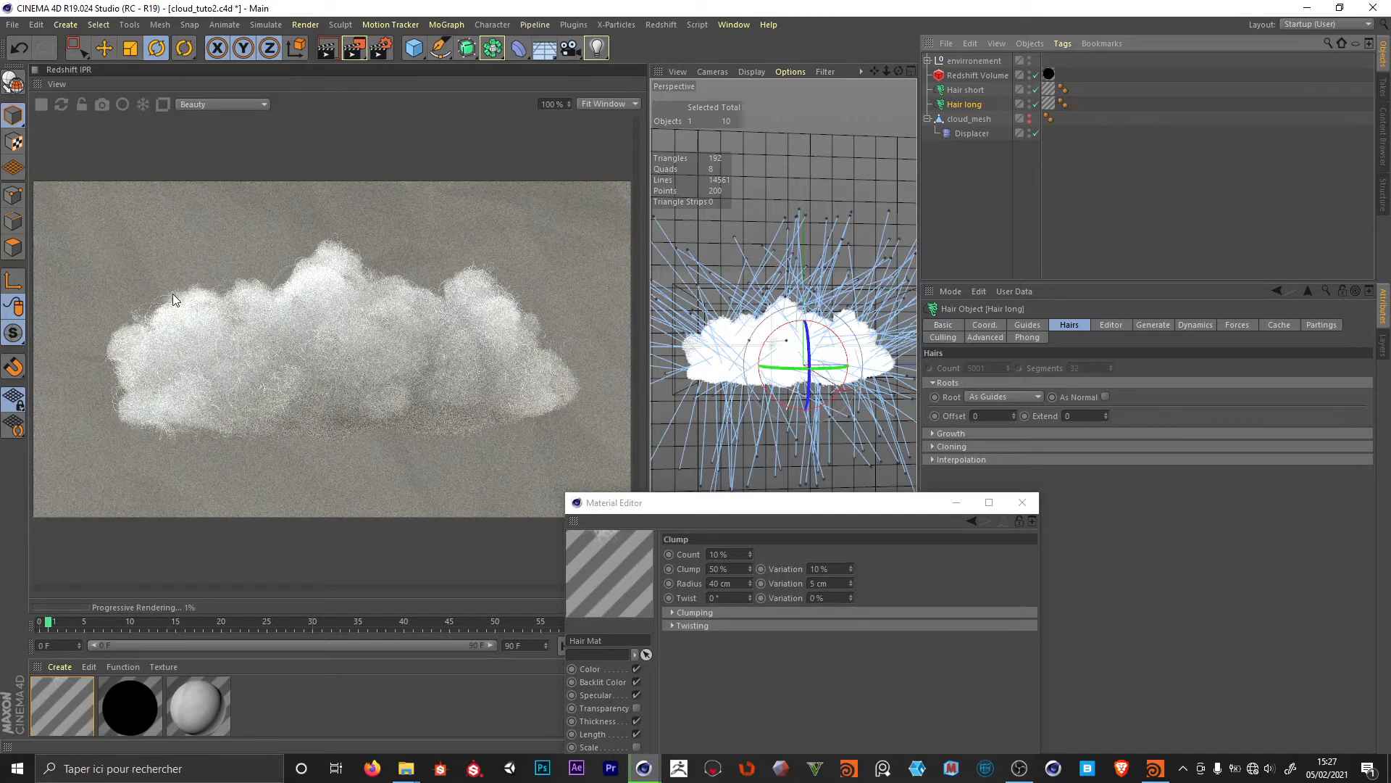
# - Set the Hair short object's rendered hair count to 15001 and bring the whole Hair Mat editor into view
pyautogui.click(975, 91)
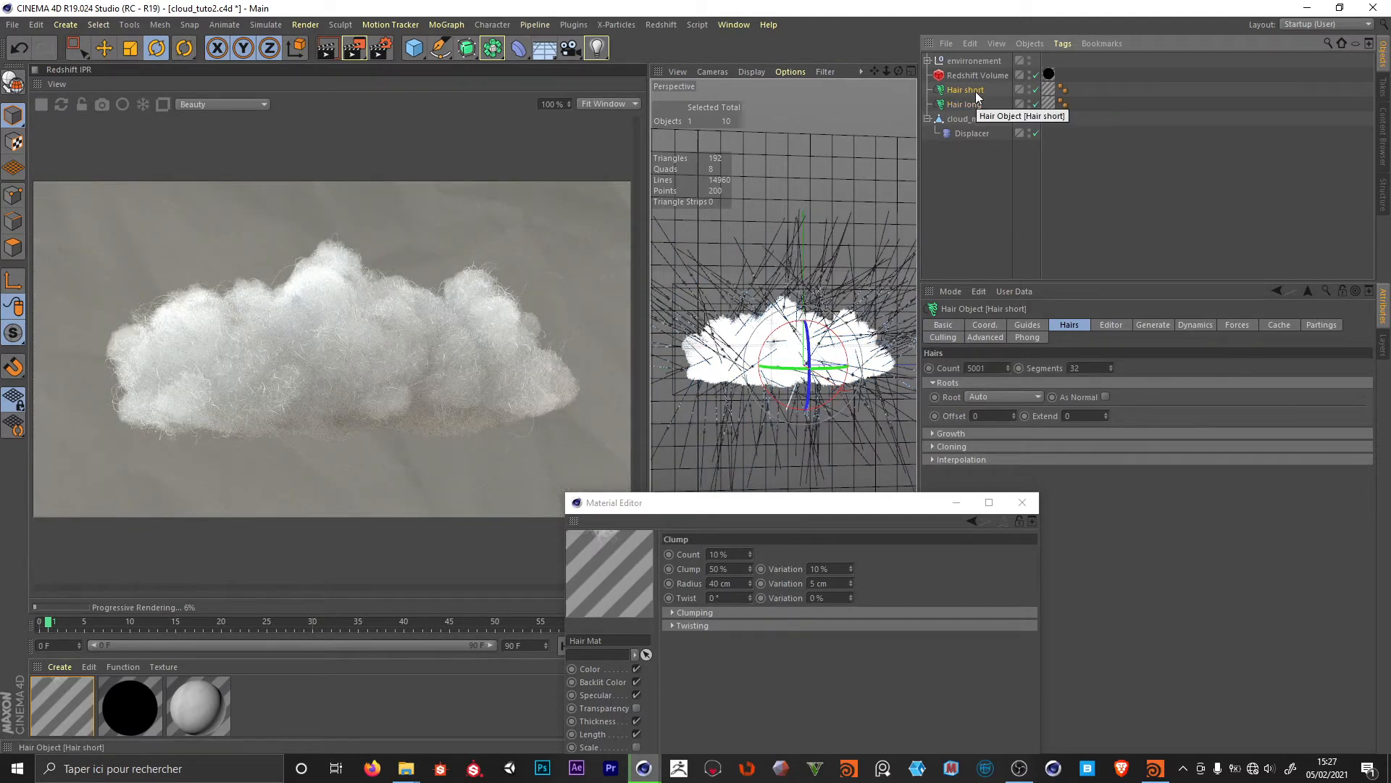
pyautogui.click(967, 368)
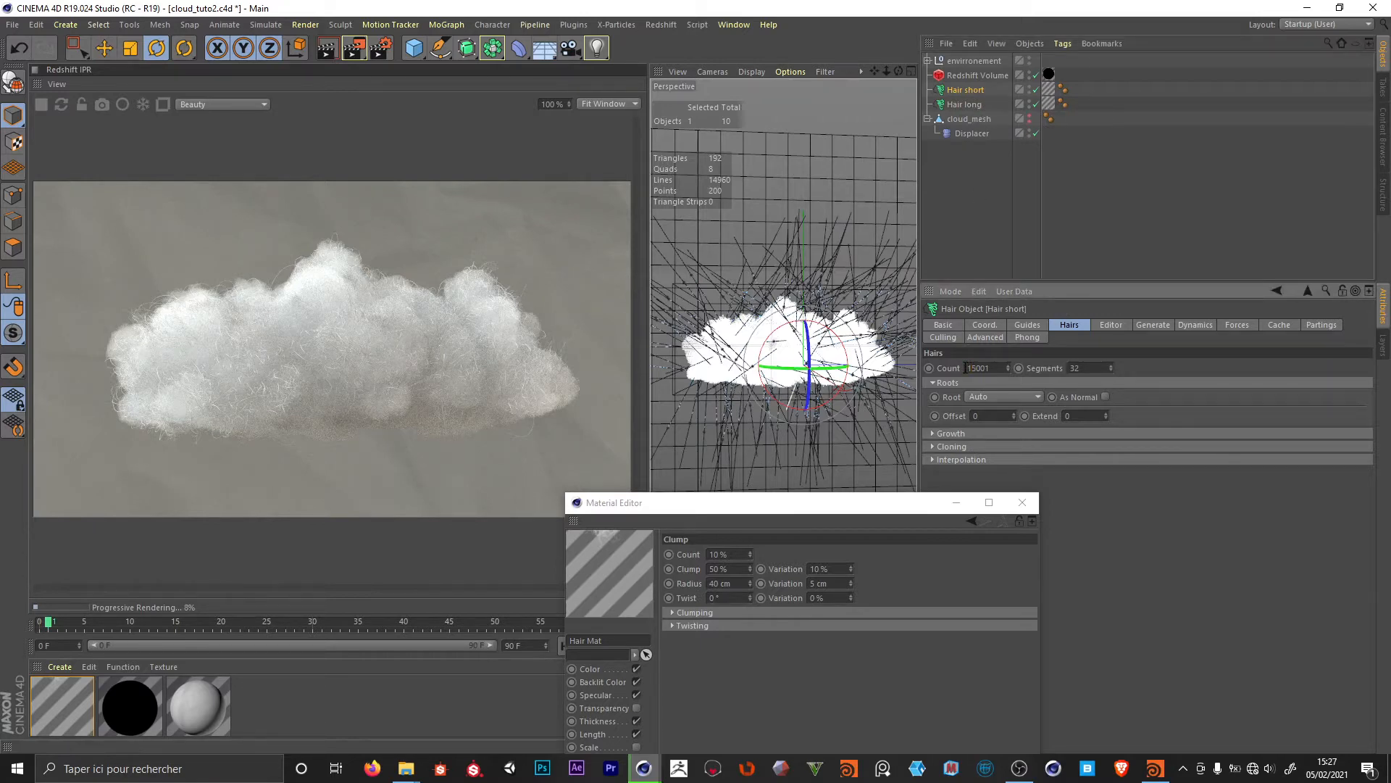
pyautogui.moveTo(833, 506); pyautogui.dragTo(851, 260)
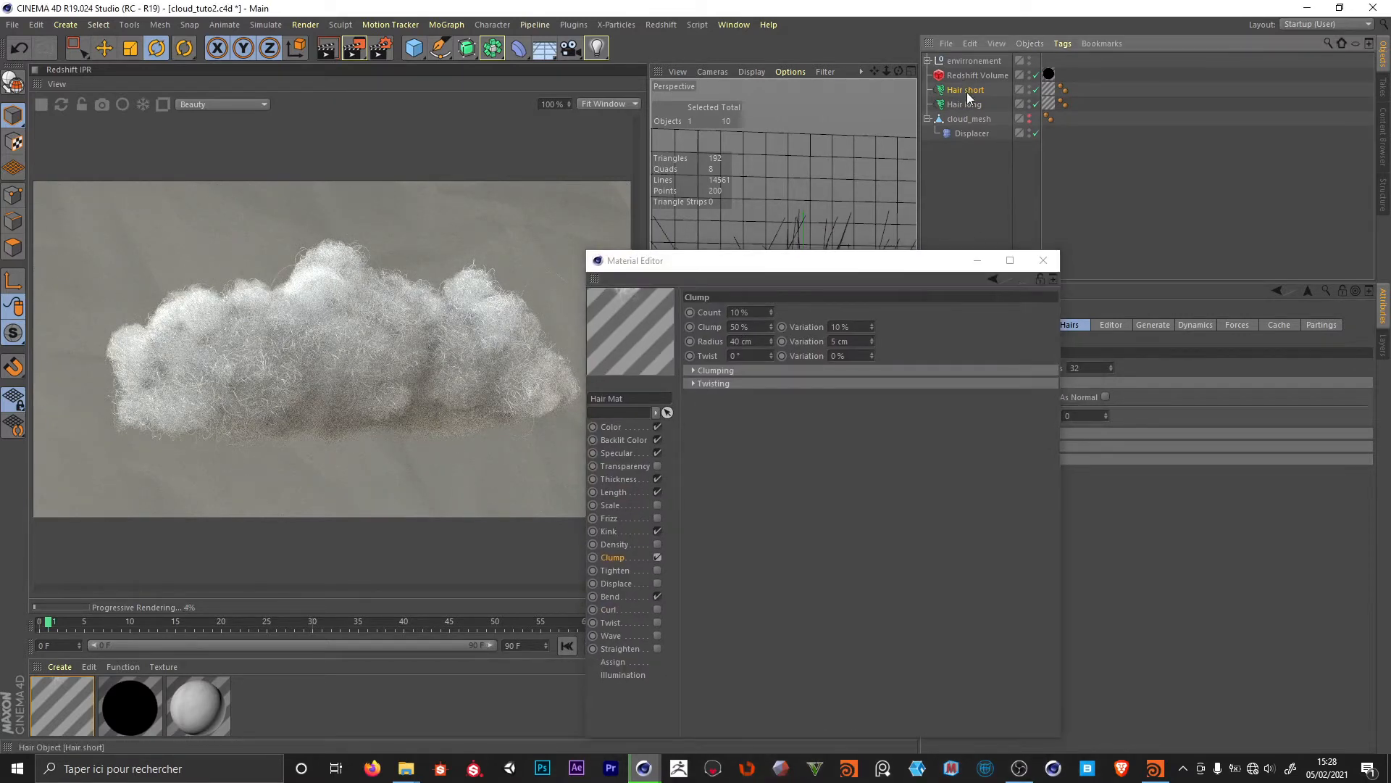
# - Compare the render with Hair Mat's Bend and Clump channels disabled, re-enable both, and move the material editor clear of the render
pyautogui.moveTo(870, 262); pyautogui.dragTo(915, 183)
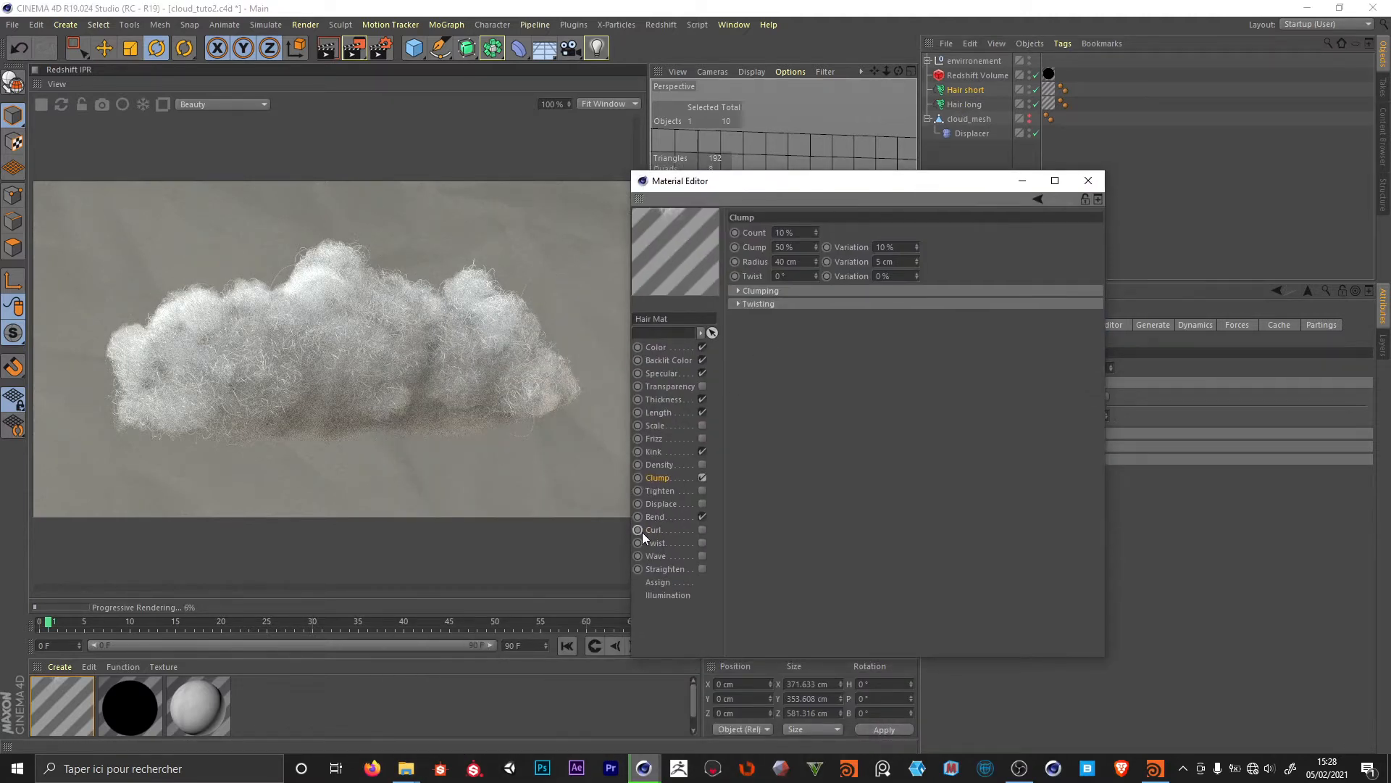
pyautogui.click(661, 518)
pyautogui.click(701, 516)
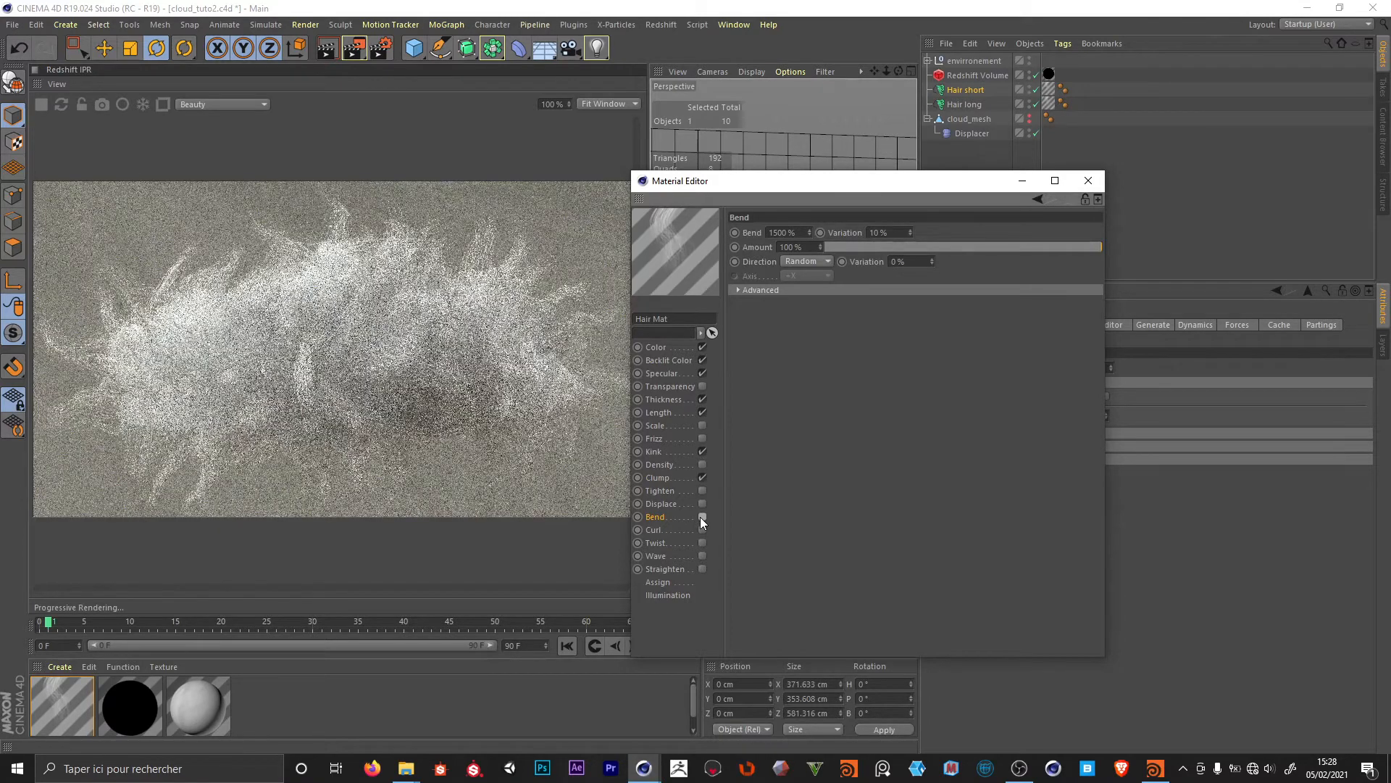
pyautogui.click(701, 478)
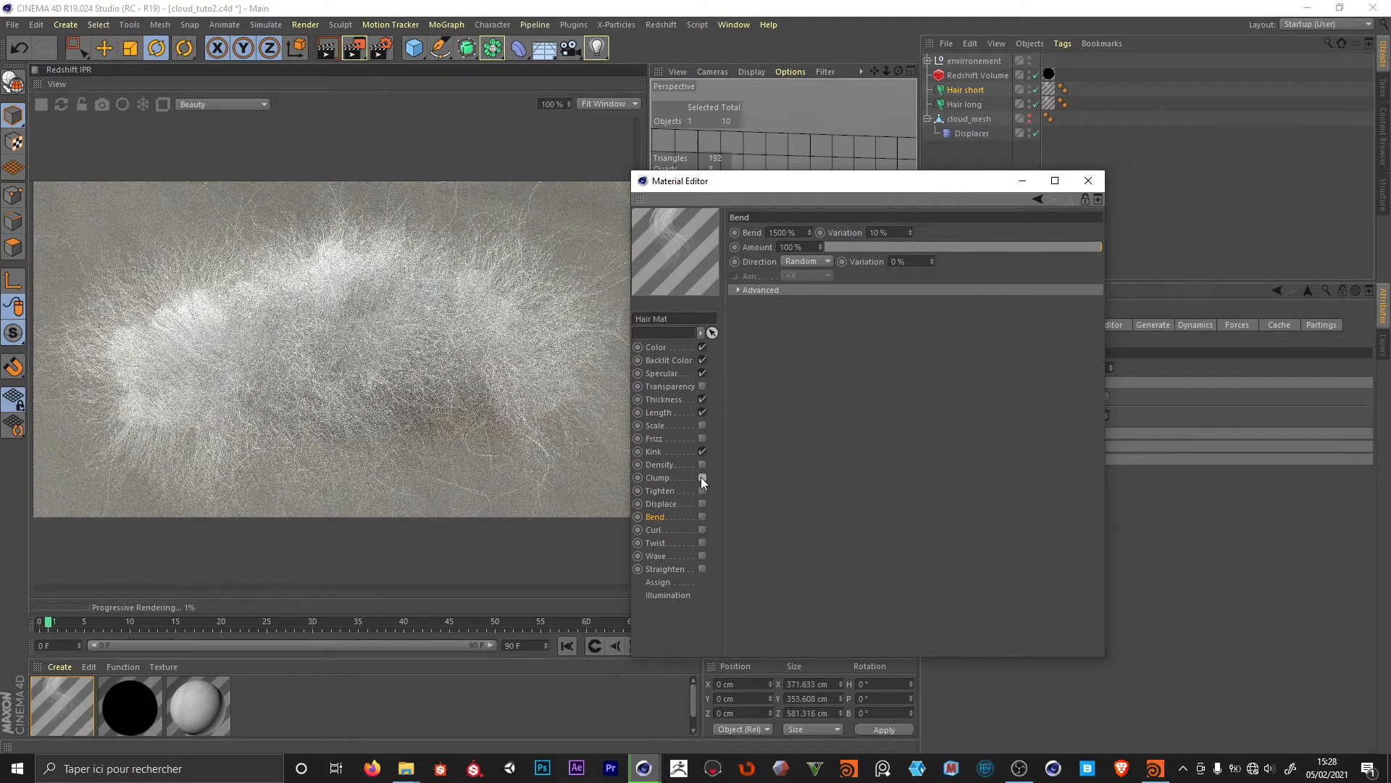
pyautogui.click(701, 477)
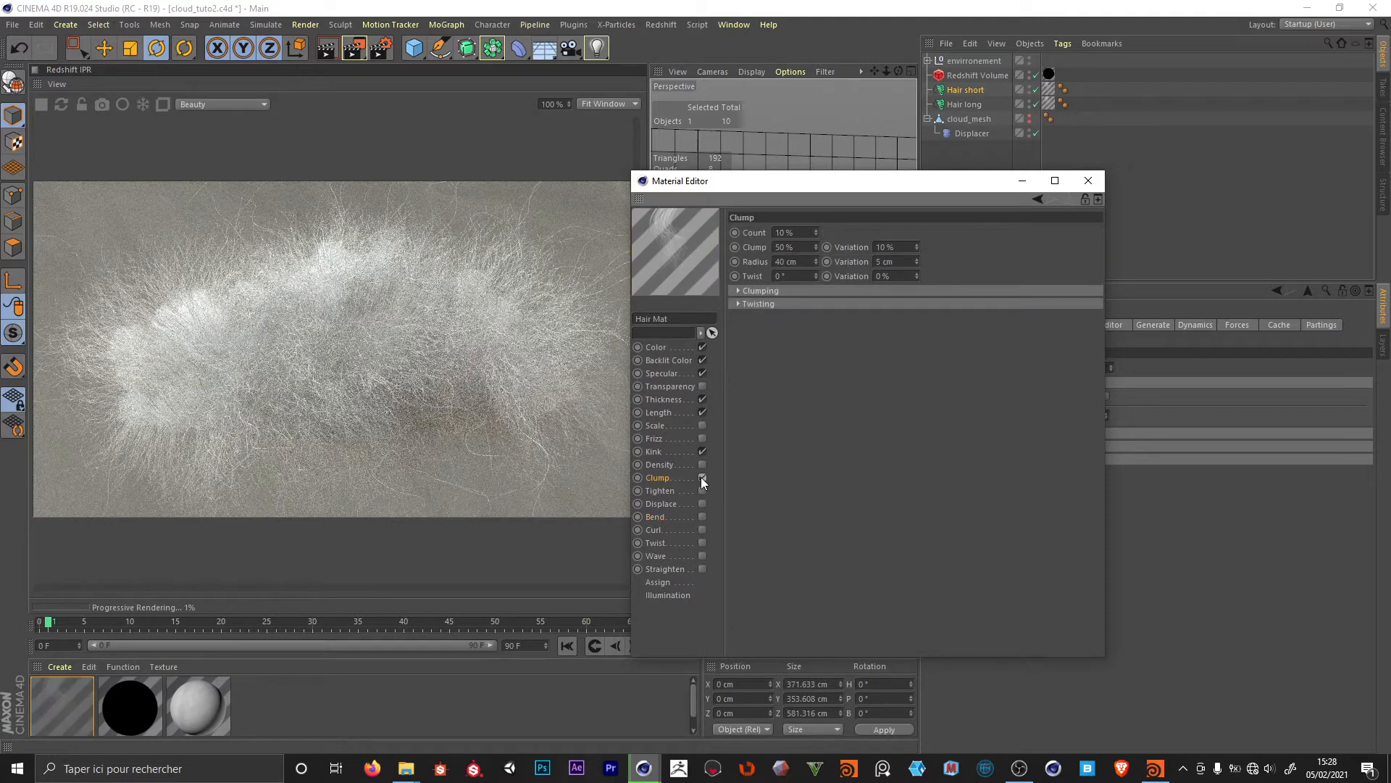
pyautogui.click(702, 516)
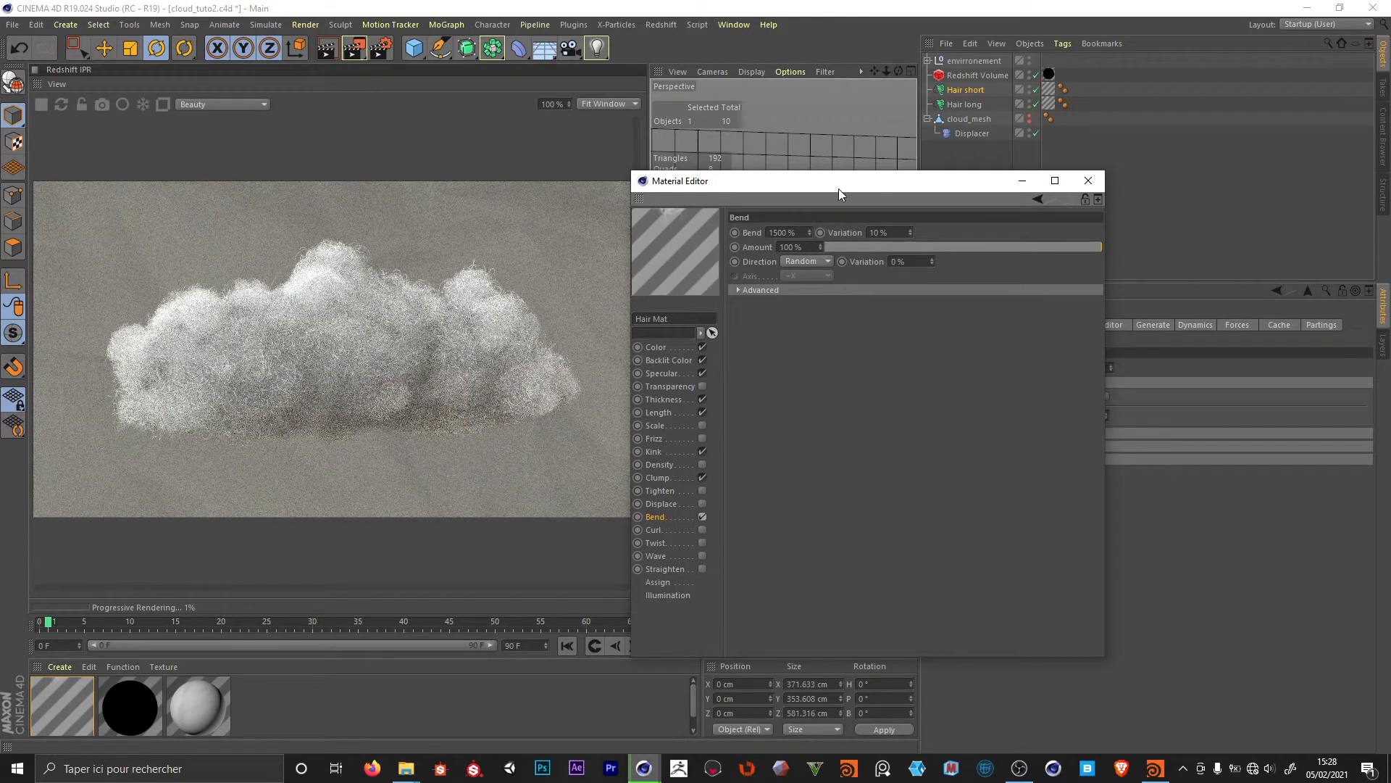
pyautogui.moveTo(837, 188); pyautogui.dragTo(635, 486)
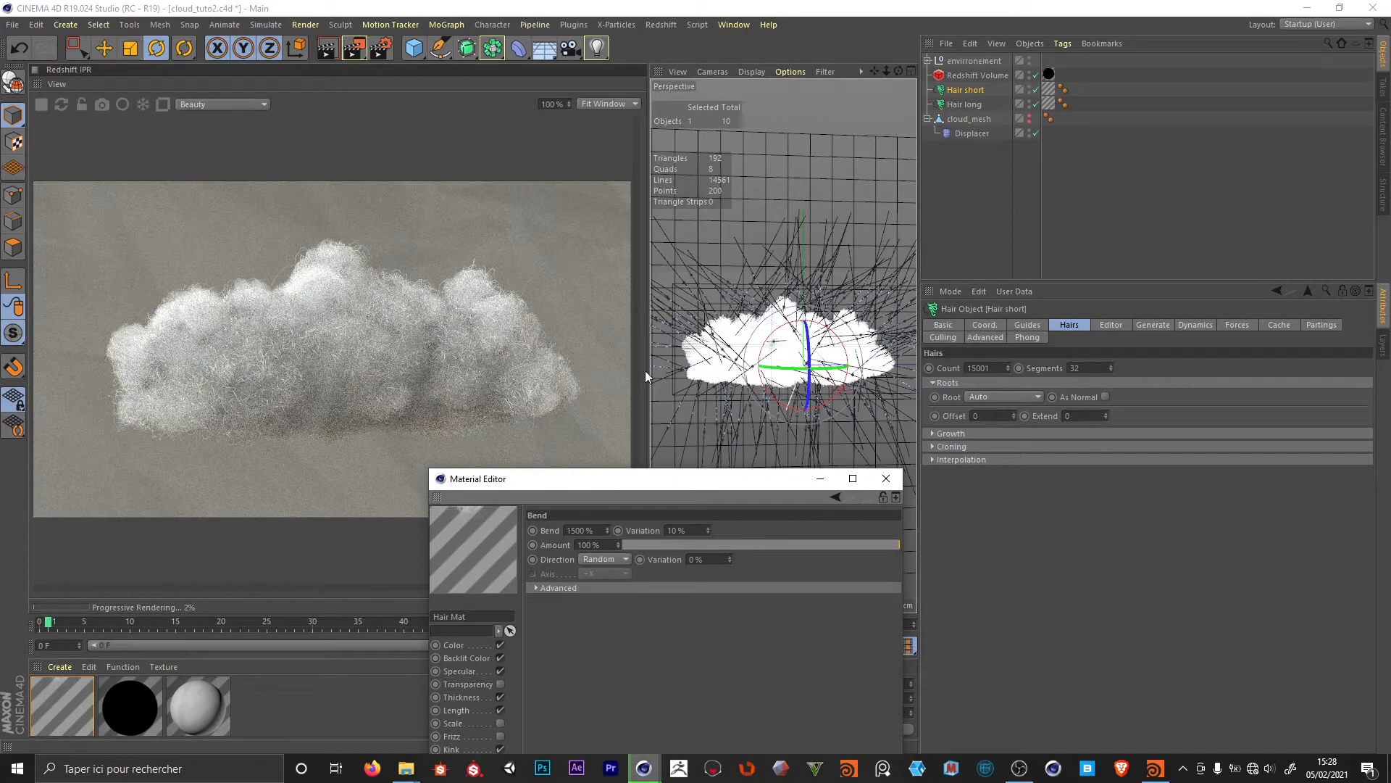
# - Set Hair short's hair count to 5001, and group Redshift Volume, Hair short, Hair long and cloud_mesh into a null named nuage8
pyautogui.click(953, 76)
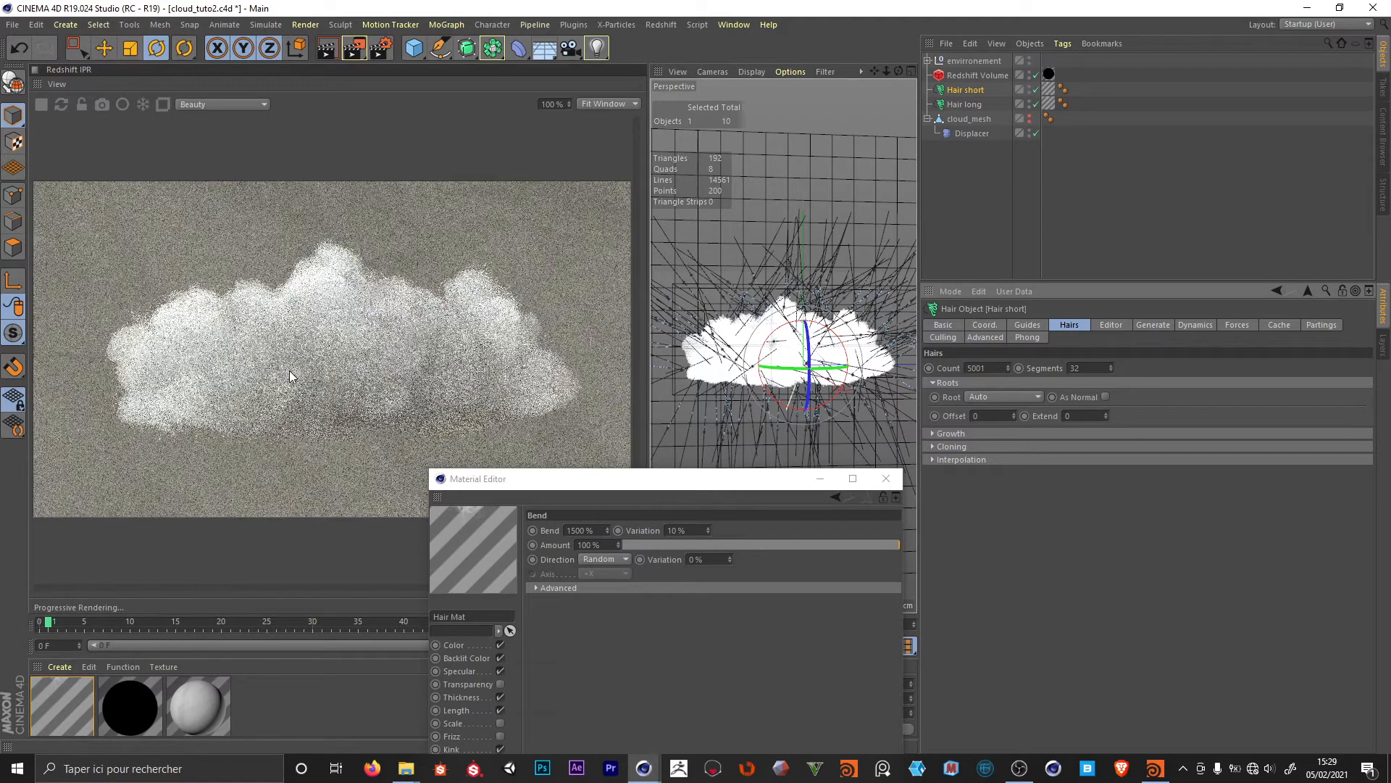
pyautogui.click(973, 192)
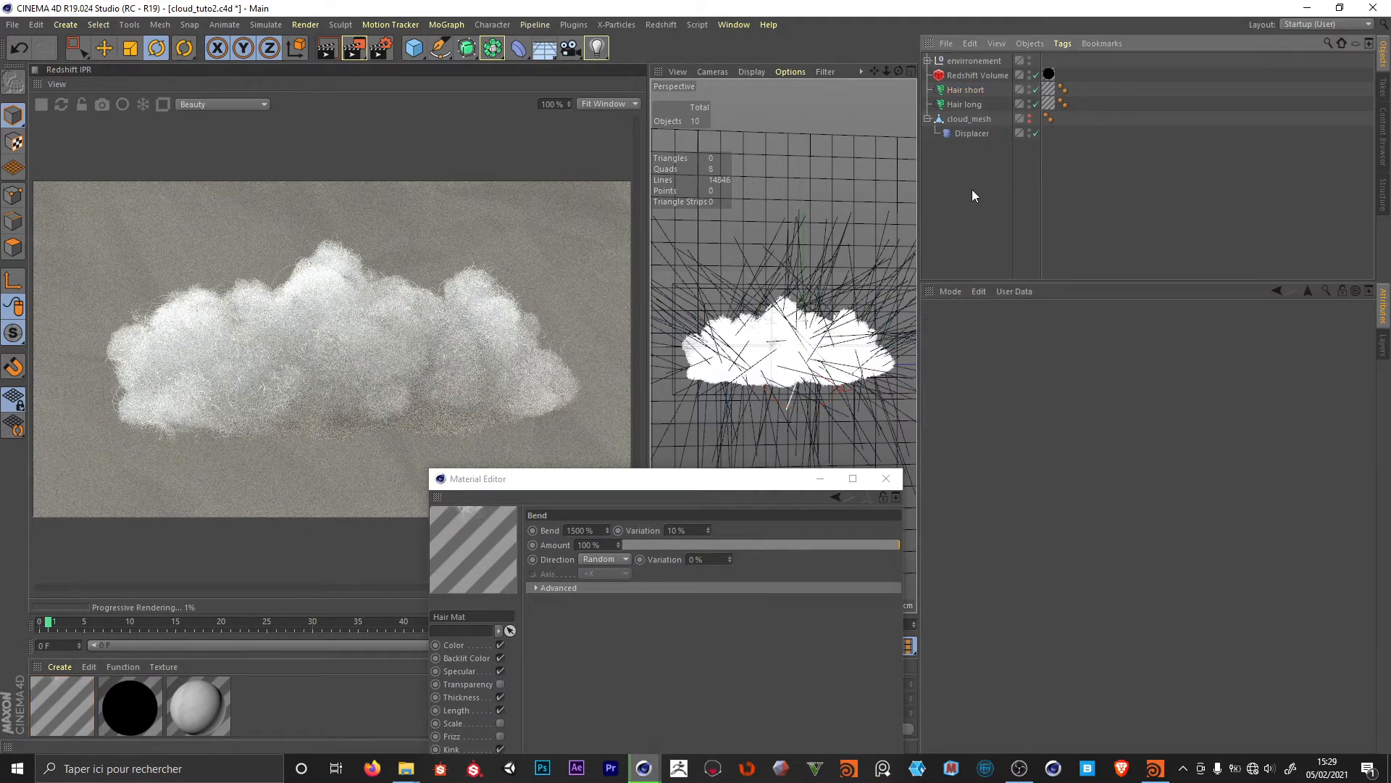
pyautogui.click(974, 75)
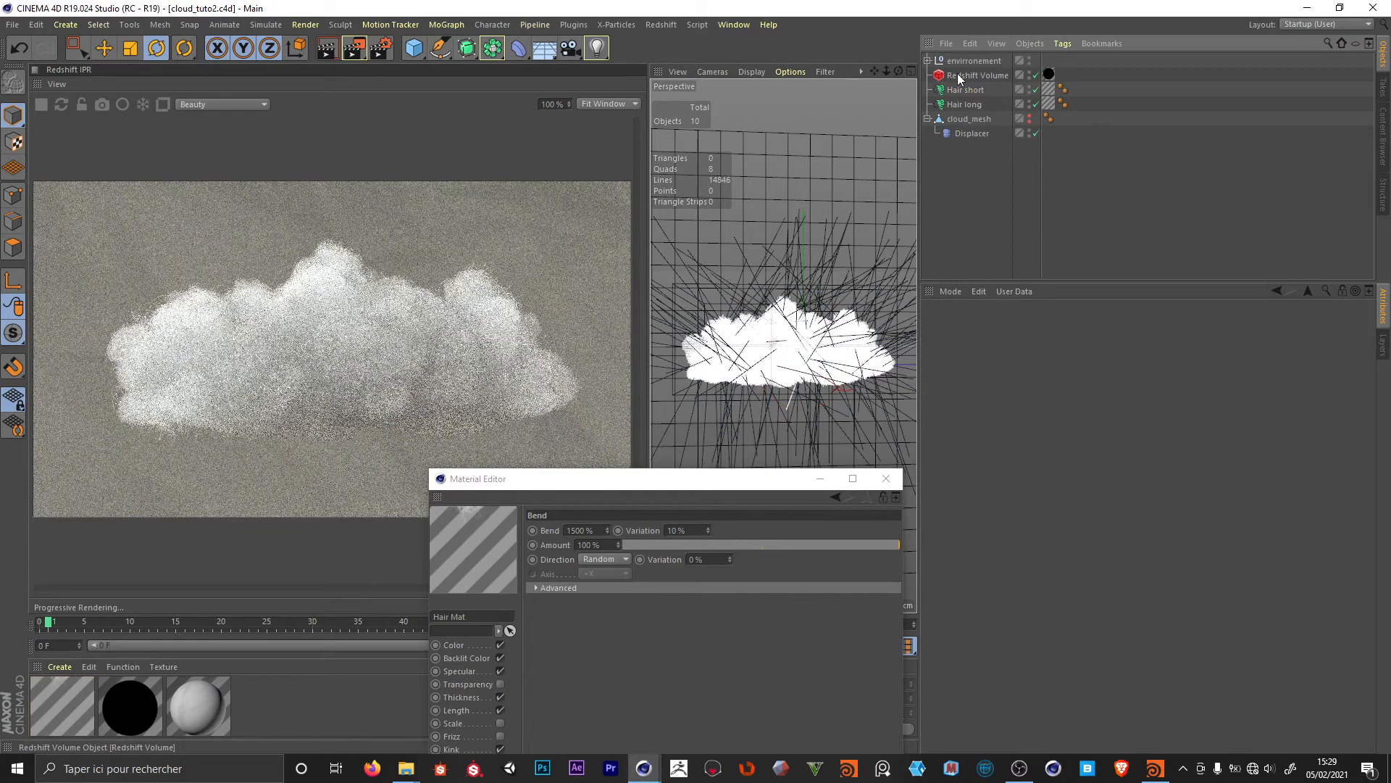
pyautogui.keyDown('shift'); pyautogui.click(967, 119); pyautogui.keyUp('shift')
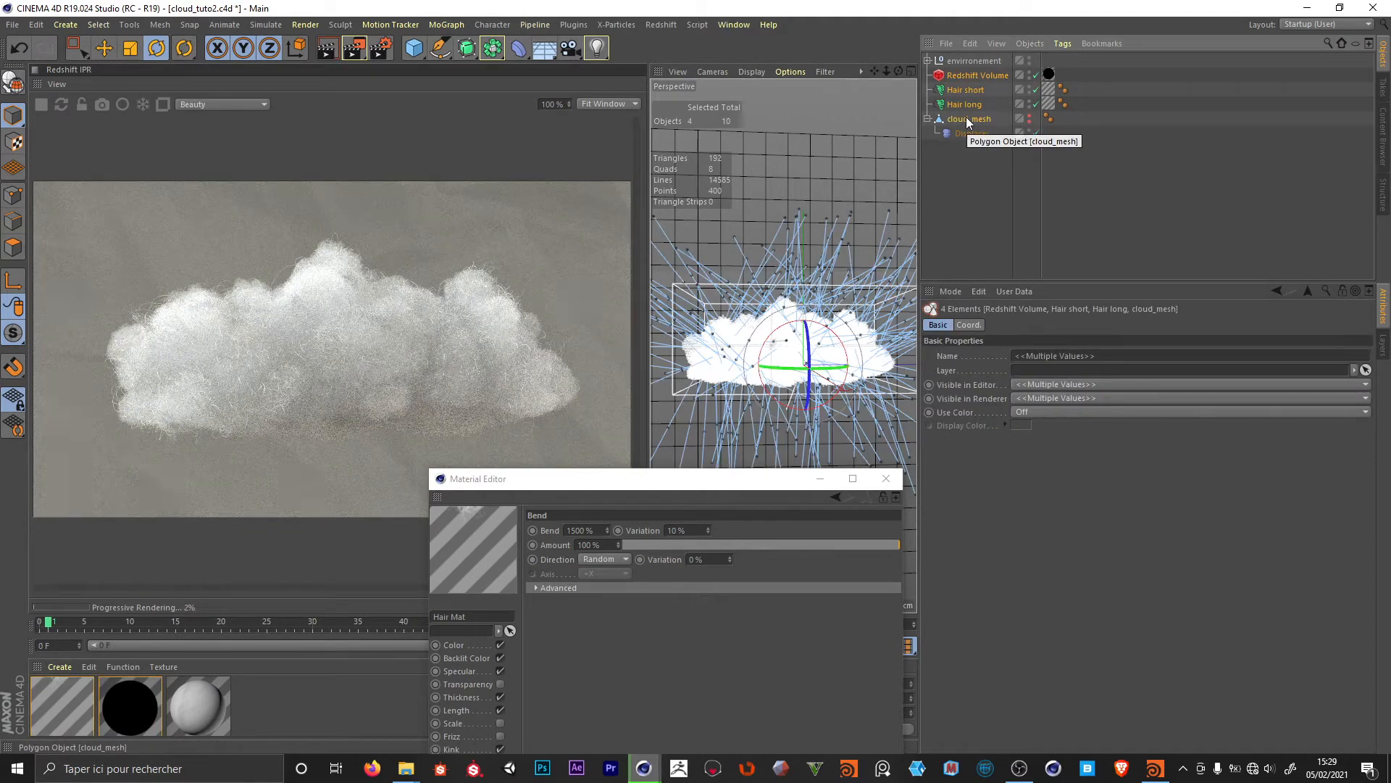
pyautogui.hotkey('alt', 'g')
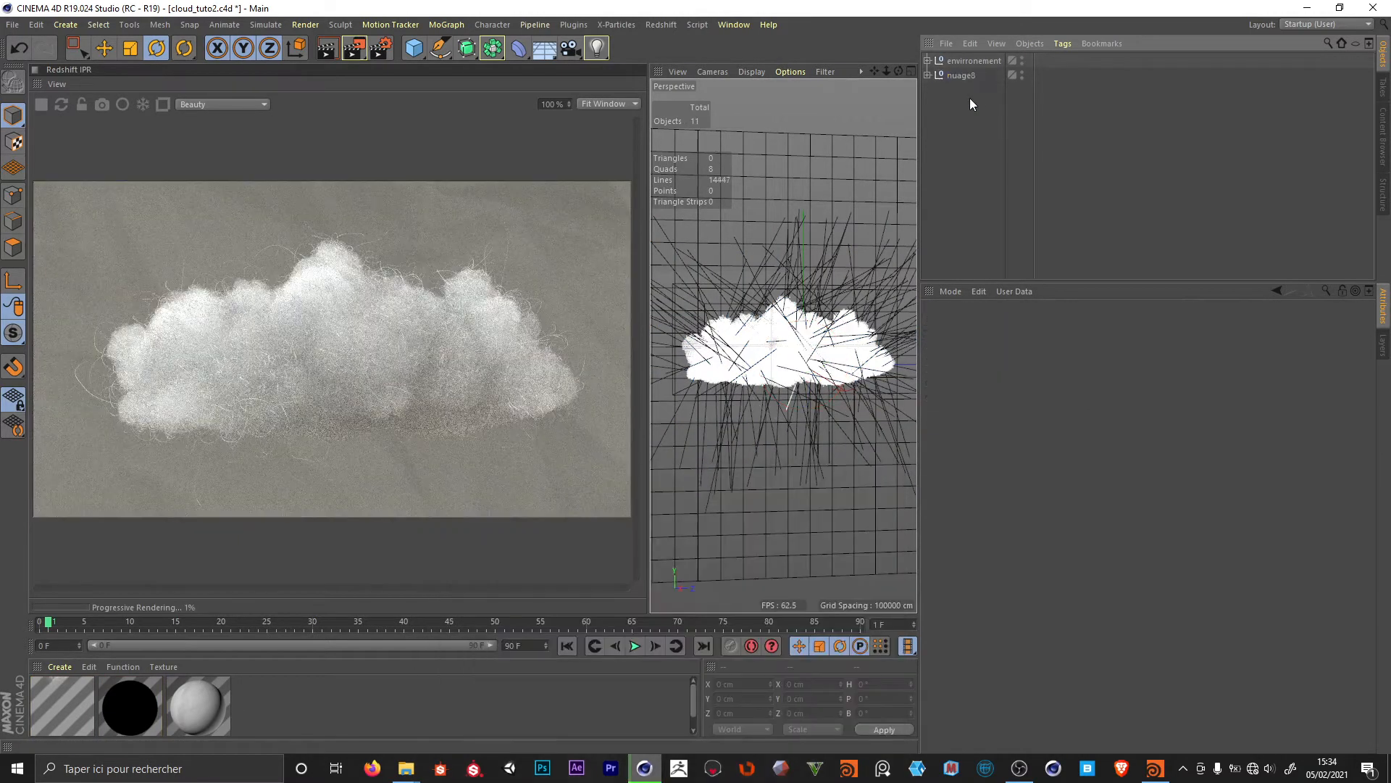
# - Switch to Houdini, examine the cloud variations on different frames of the timeline, and return to Cinema 4D
pyautogui.click(956, 75)
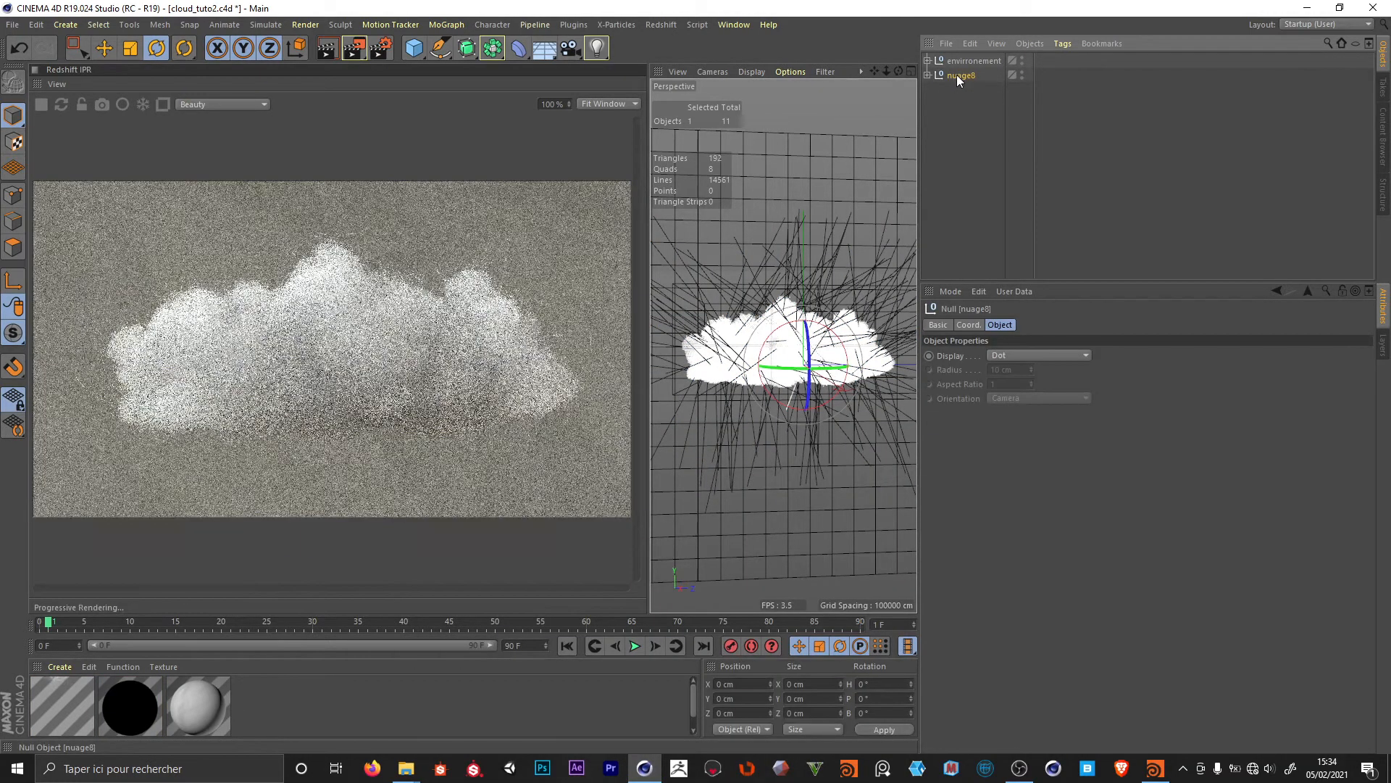
pyautogui.click(961, 126)
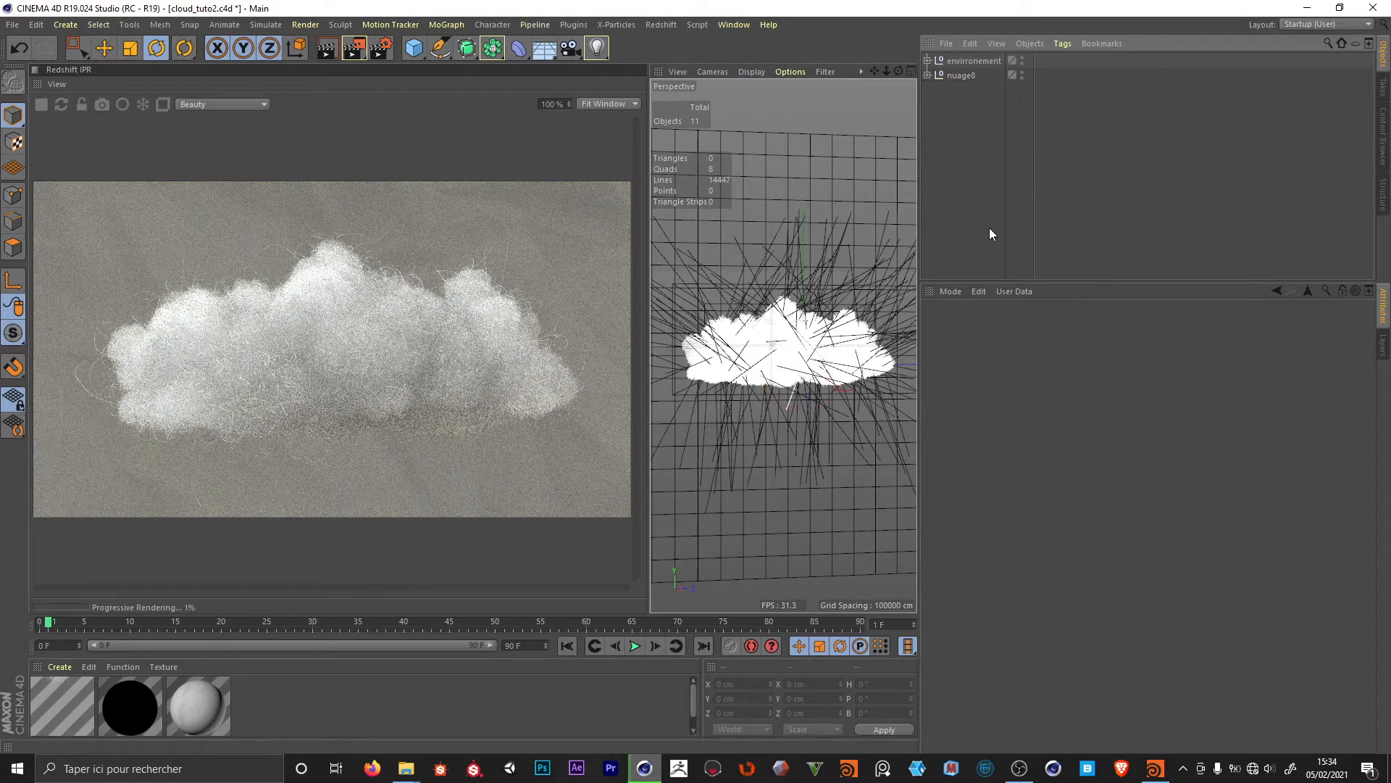
pyautogui.hotkey('alt', 'Tab')
pyautogui.click(653, 415)
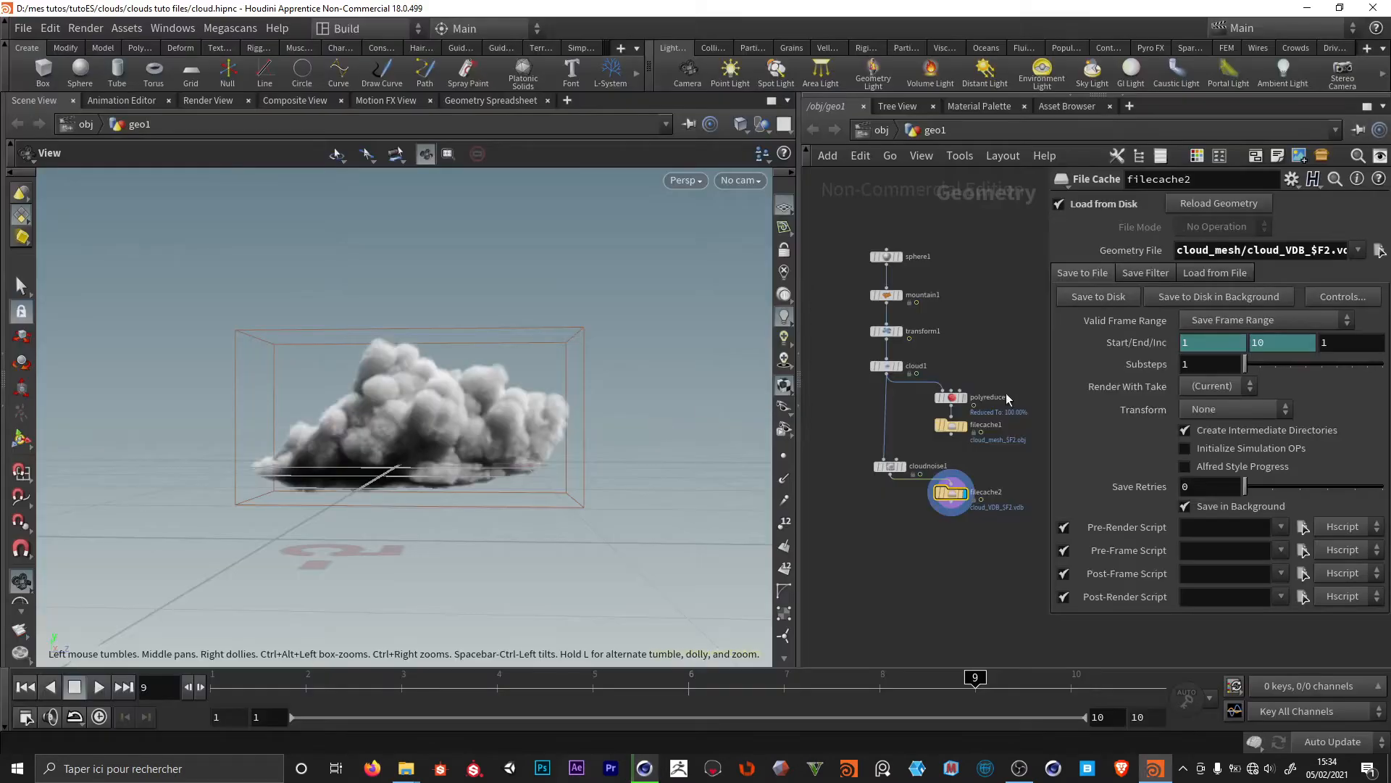
pyautogui.moveTo(962, 693); pyautogui.dragTo(895, 693)
pyautogui.moveTo(797, 679); pyautogui.dragTo(948, 676)
pyautogui.hotkey('alt', 'Tab')
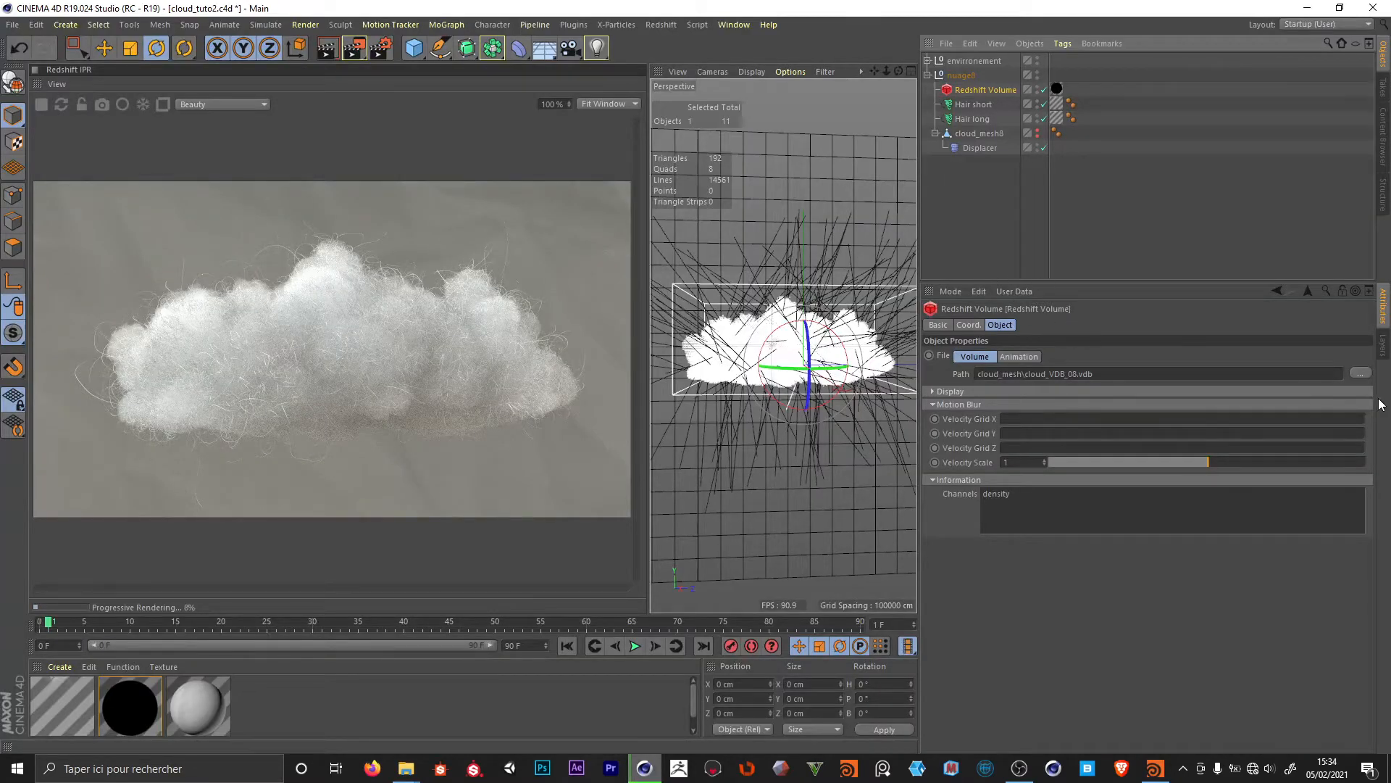
# - Duplicate the nuage8 group with all its children and name the copy nuage9
pyautogui.doubleClick(964, 76)
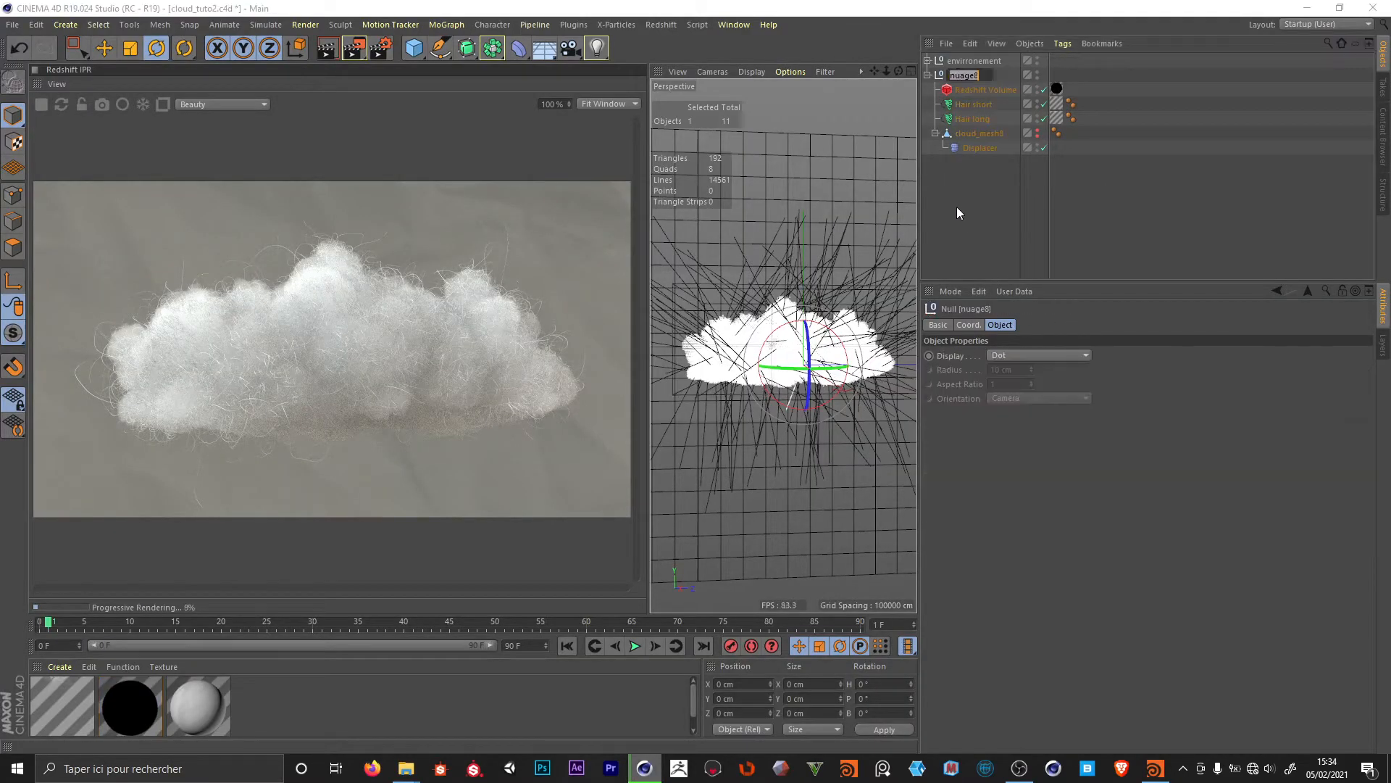
pyautogui.press('Return')
pyautogui.keyDown('ctrl'); pyautogui.moveTo(962, 75); pyautogui.dragTo(969, 196); pyautogui.keyUp('ctrl')
pyautogui.doubleClick(968, 162)
pyautogui.write('nuage')
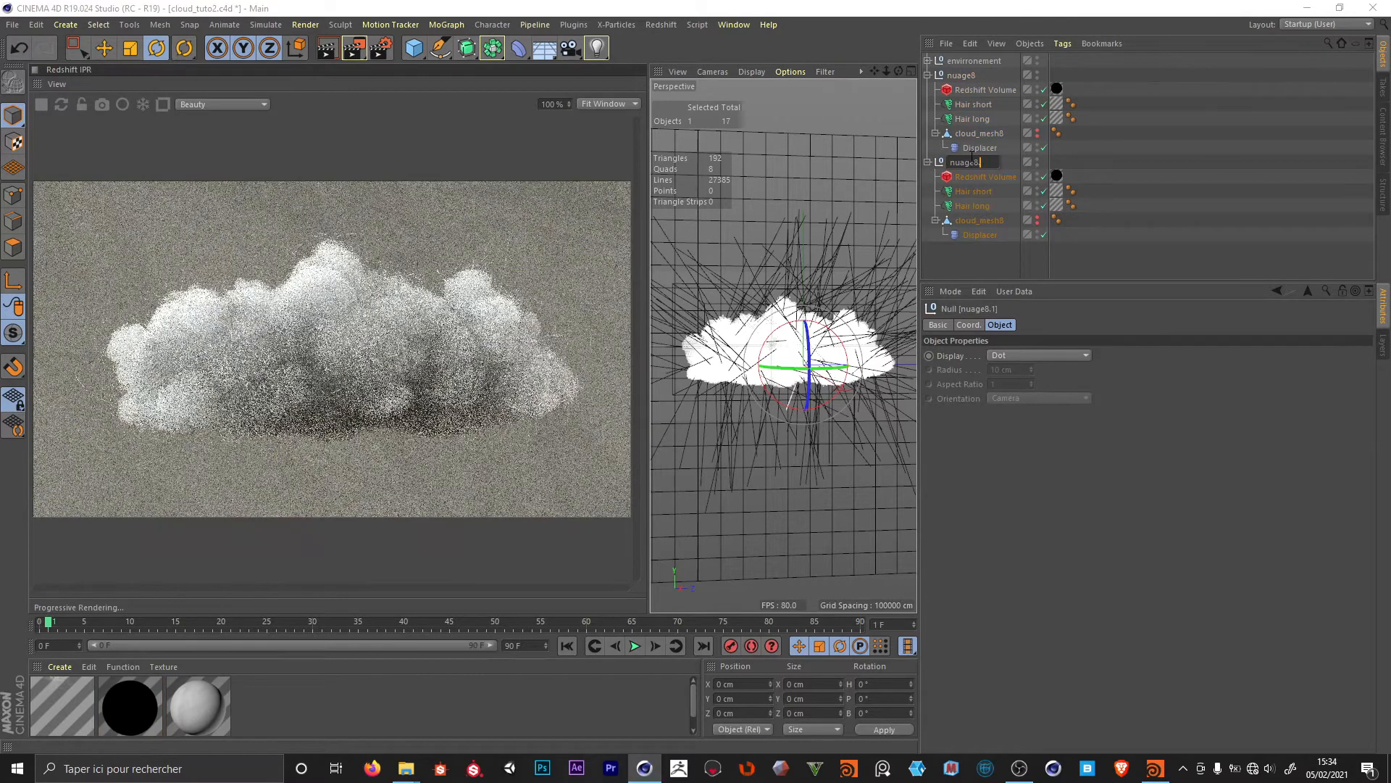
pyautogui.write('9')
pyautogui.press('Return')
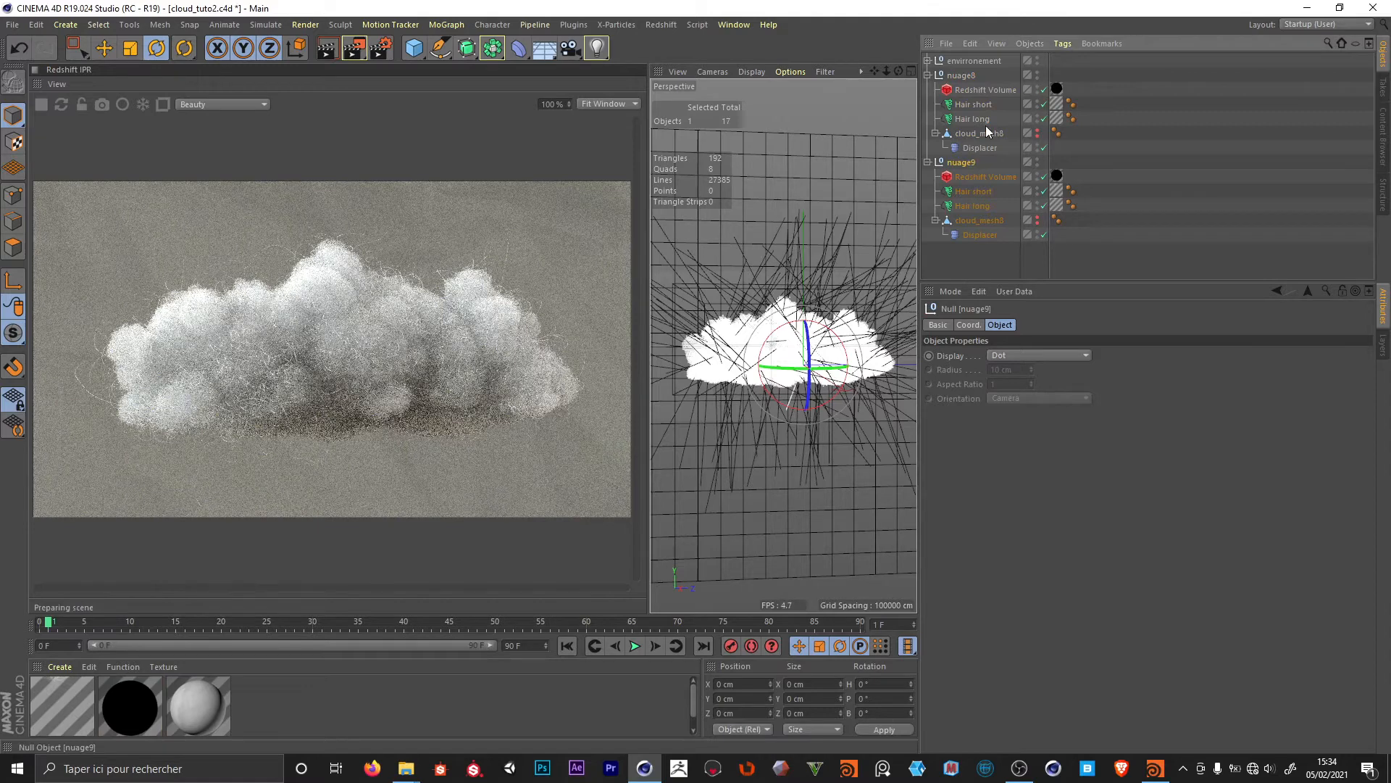
# - Switch to the cloud_mesh folder in File Explorer and import cloud_mesh_09 into Cinema 4D with the Default OBJ preset
pyautogui.click(973, 191)
pyautogui.click(975, 249)
pyautogui.hotkey('alt', 'Tab')
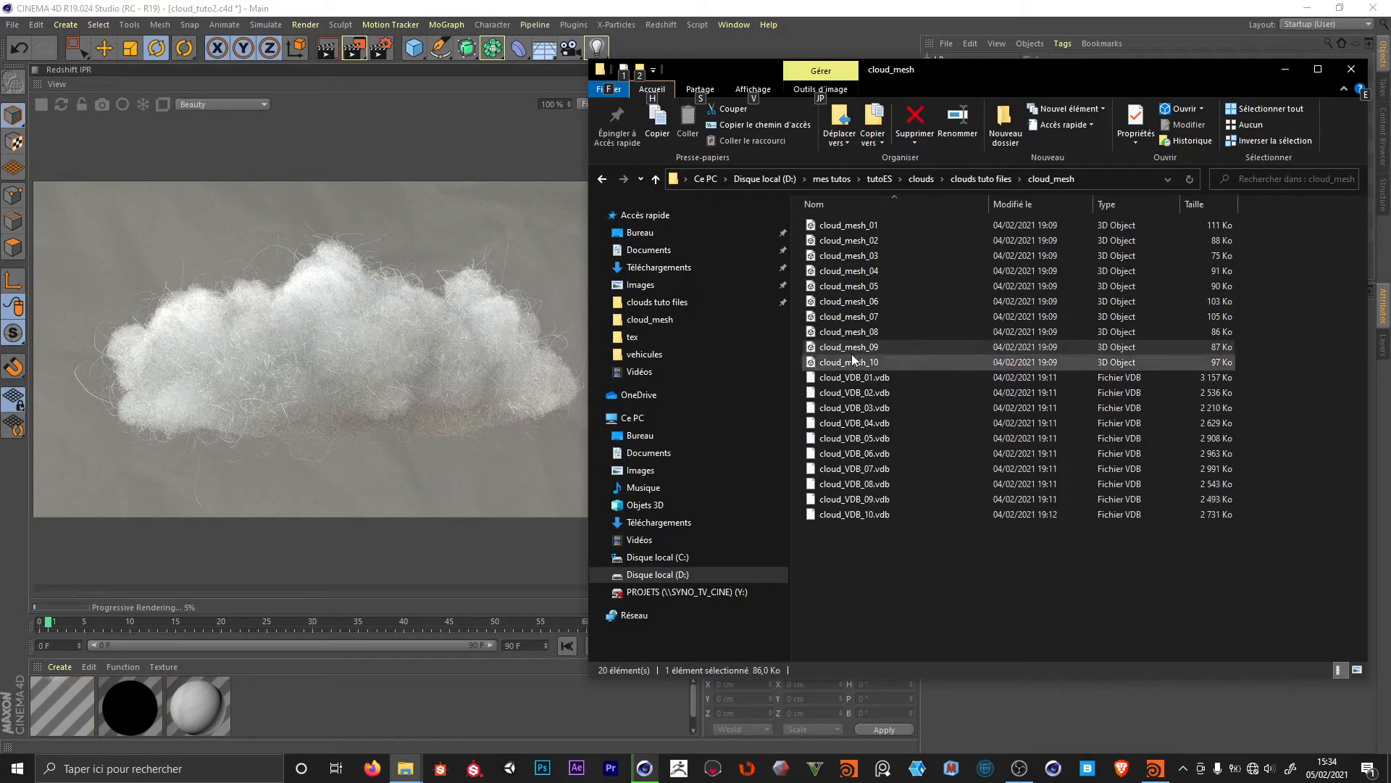
pyautogui.hotkey('alt', 'Tab')
pyautogui.hotkey('alt', 'Tab')
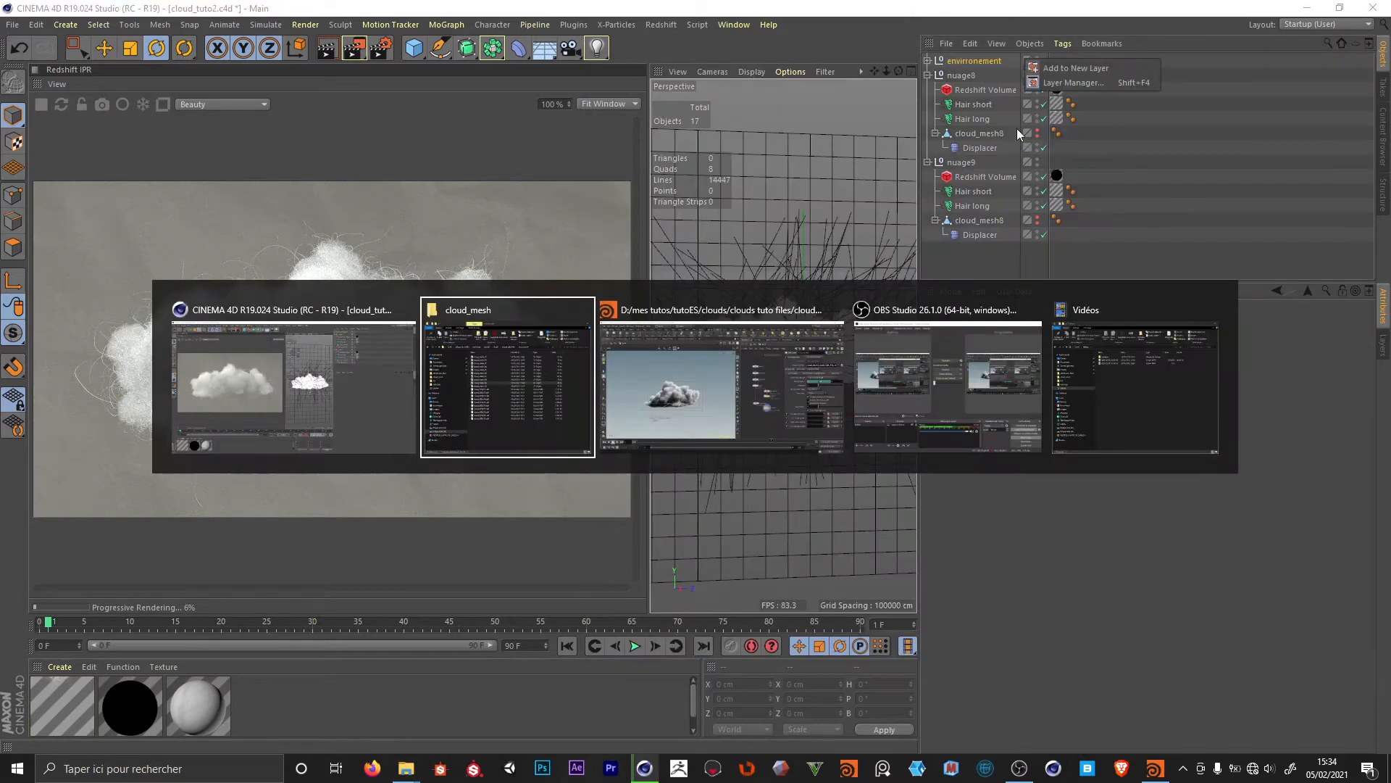
pyautogui.moveTo(974, 74); pyautogui.dragTo(1180, 100)
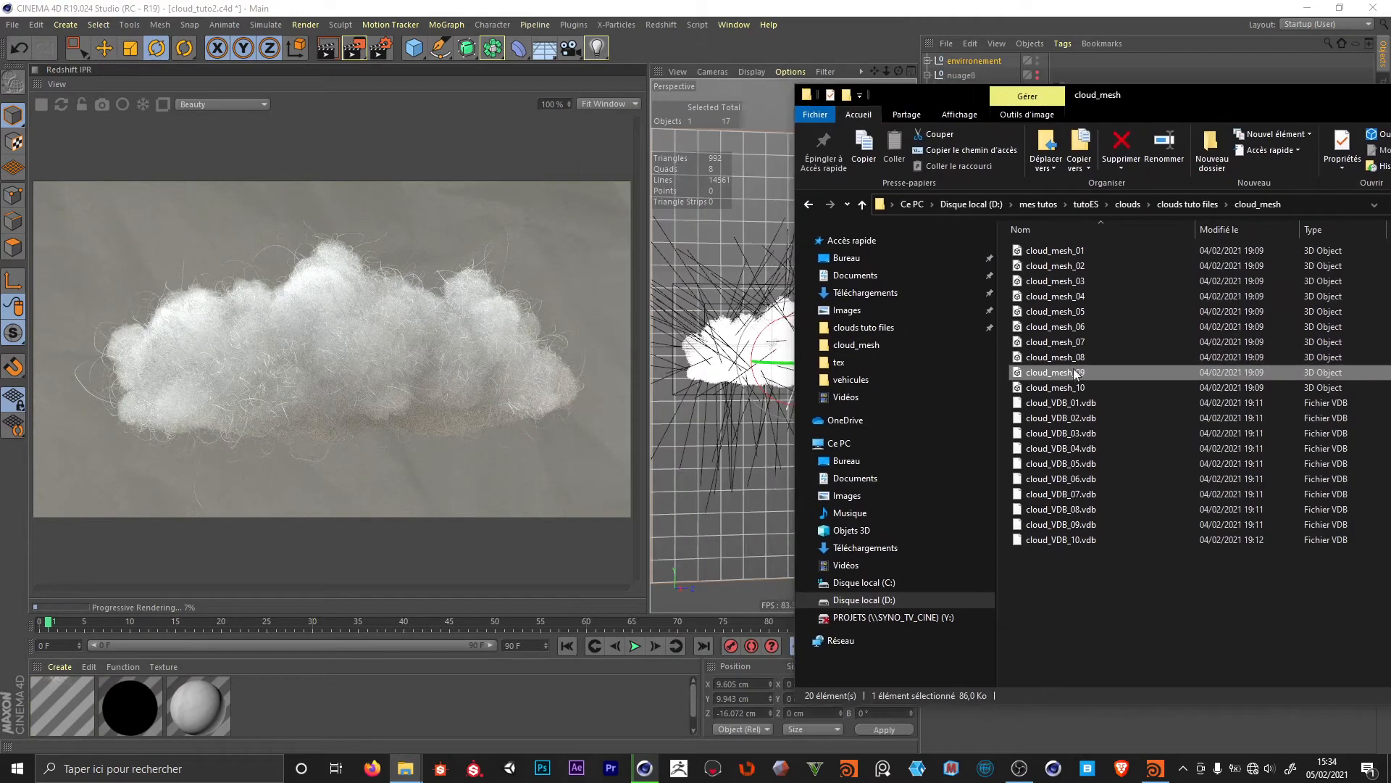
pyautogui.moveTo(1065, 371); pyautogui.dragTo(755, 578)
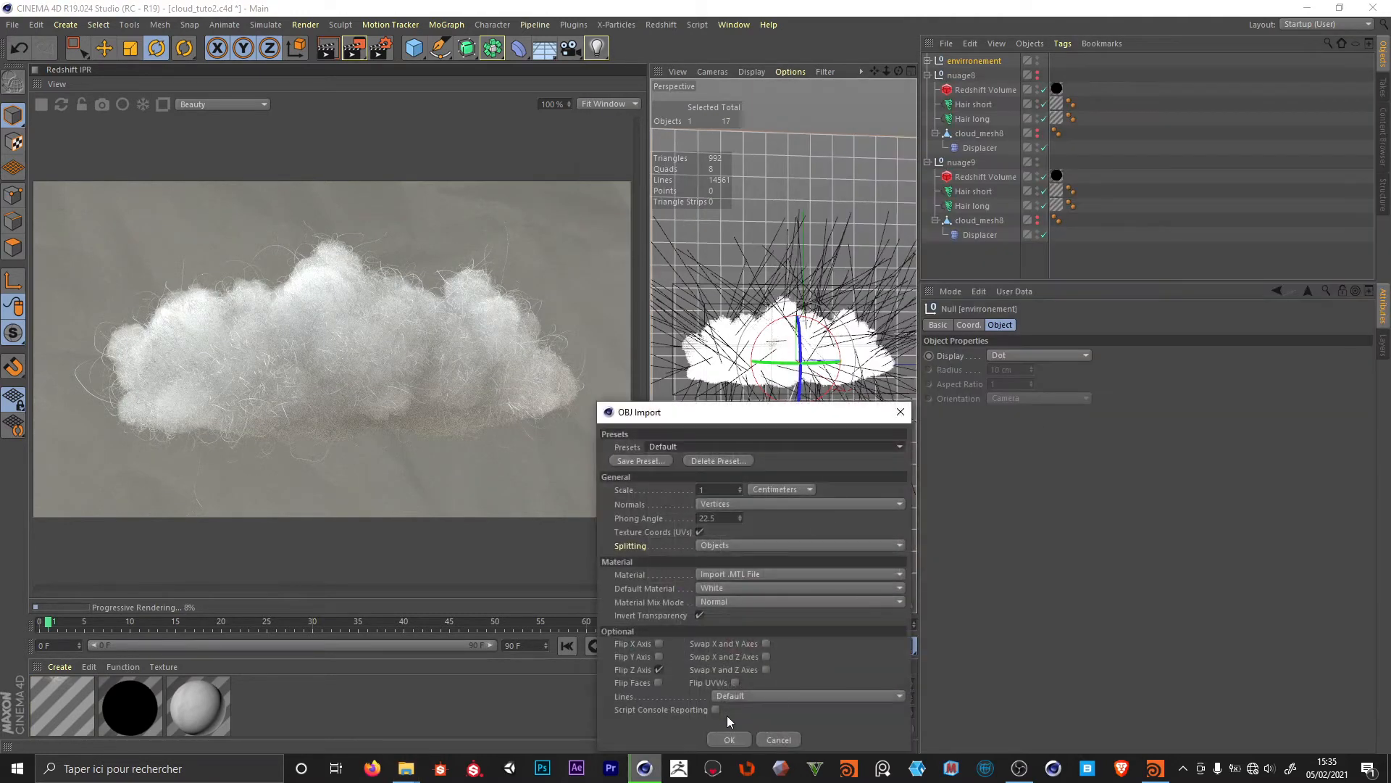
pyautogui.click(729, 739)
# - Delete the material tag from the imported Default cloud mesh
pyautogui.click(956, 61)
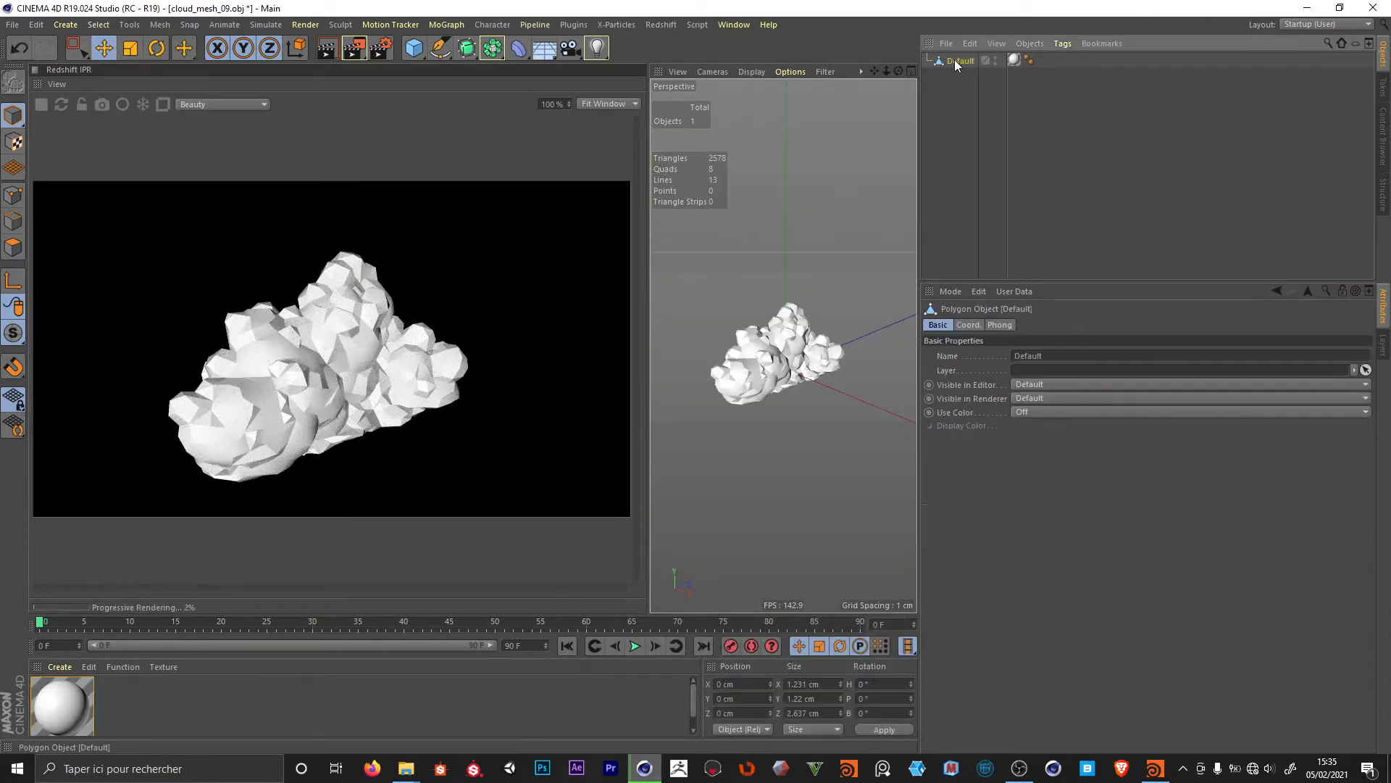
pyautogui.click(1021, 59)
pyautogui.press('Delete')
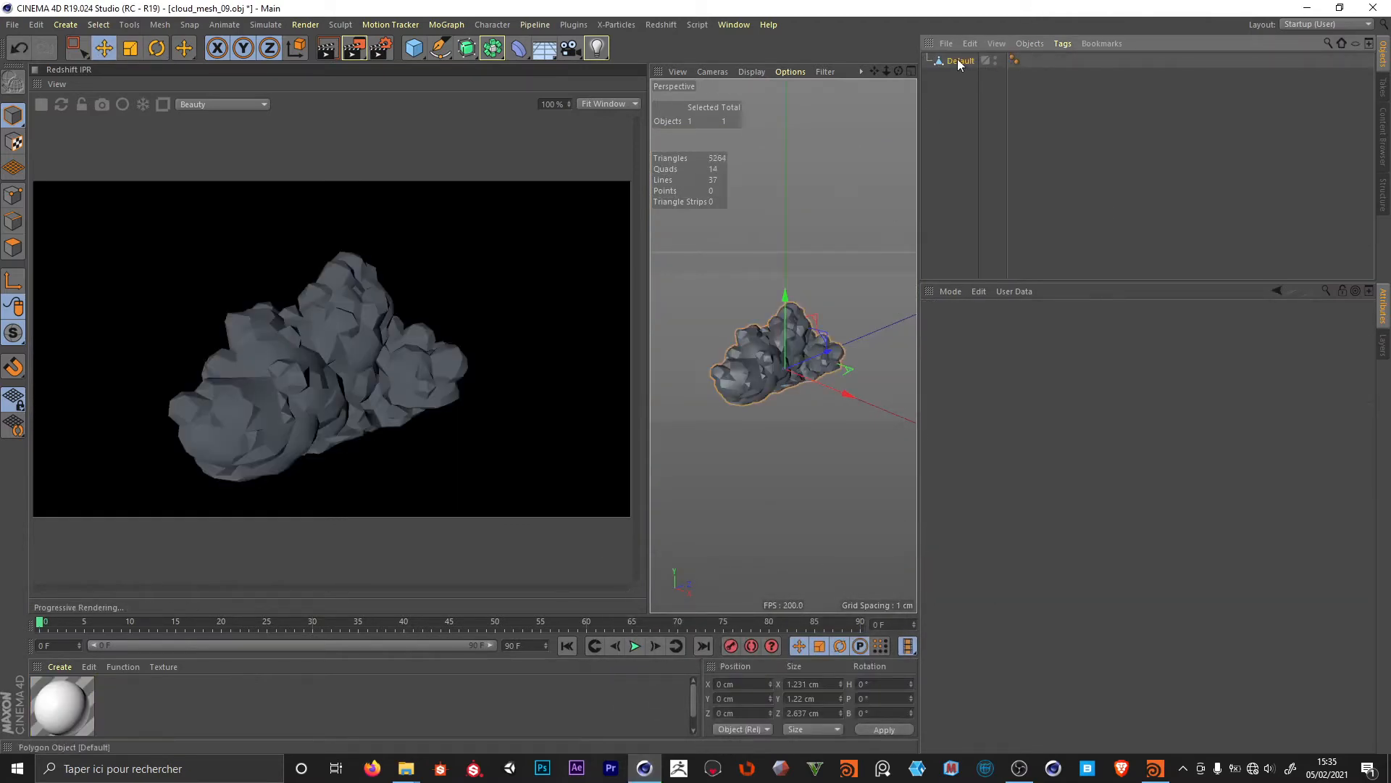
# - Set the imported cloud mesh's scale to 150 on the X, Y and Z axes
pyautogui.click(958, 63)
pyautogui.click(969, 325)
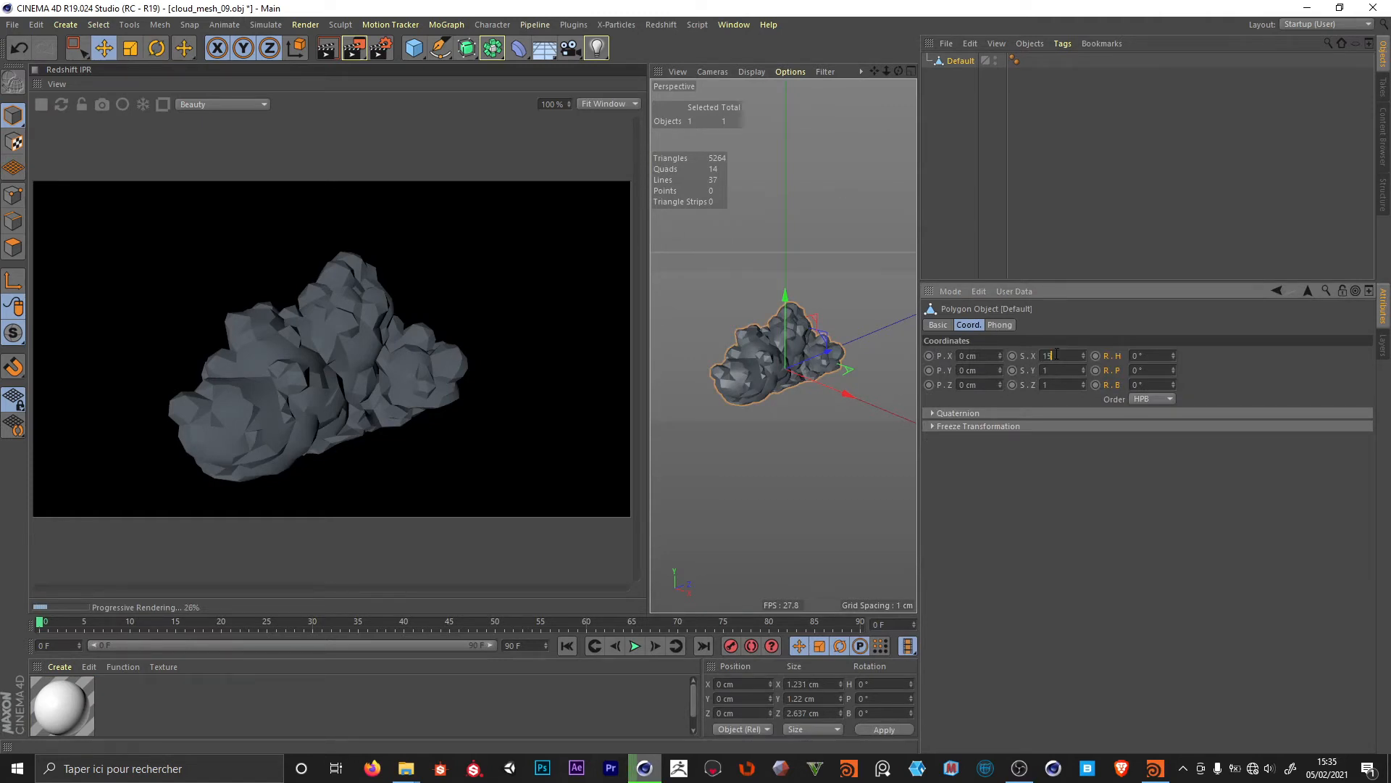
pyautogui.press('Tab')
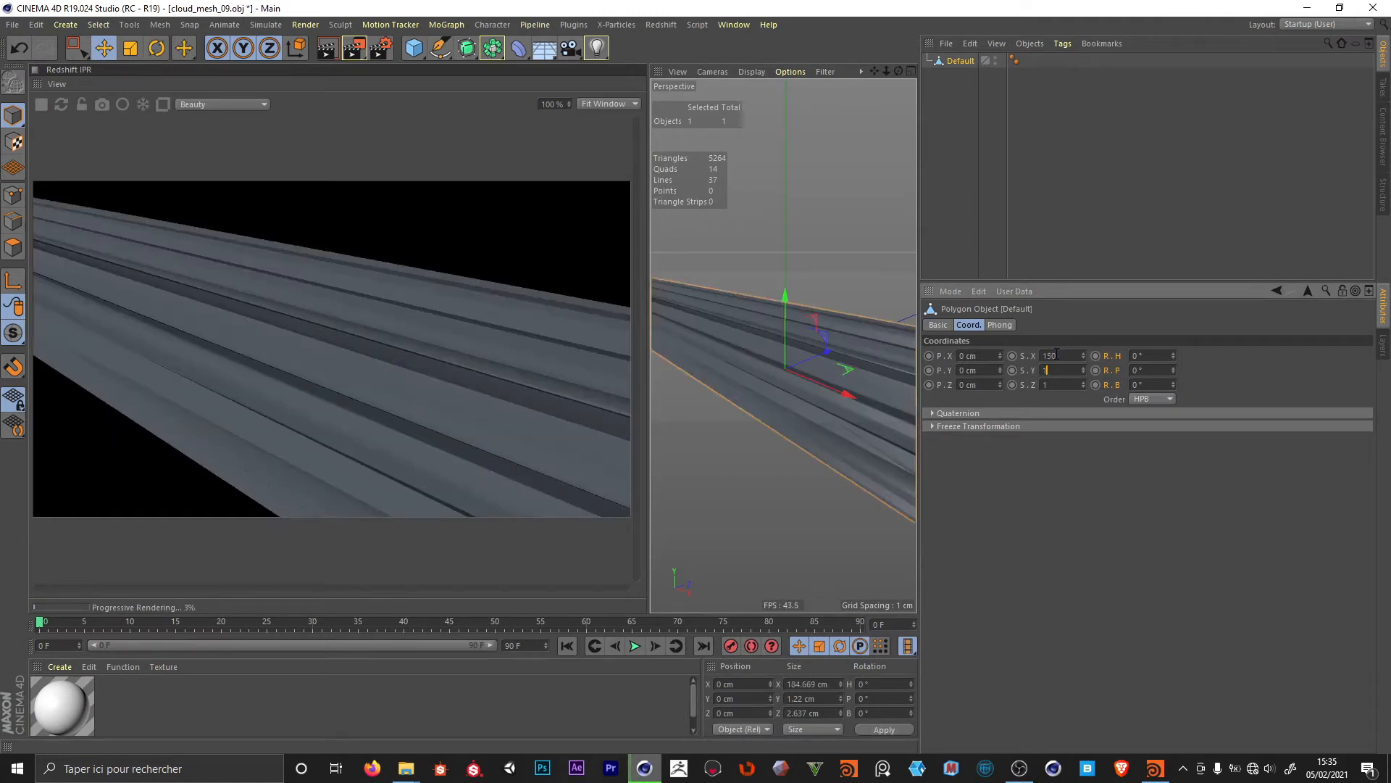
pyautogui.write('150')
pyautogui.press('Tab')
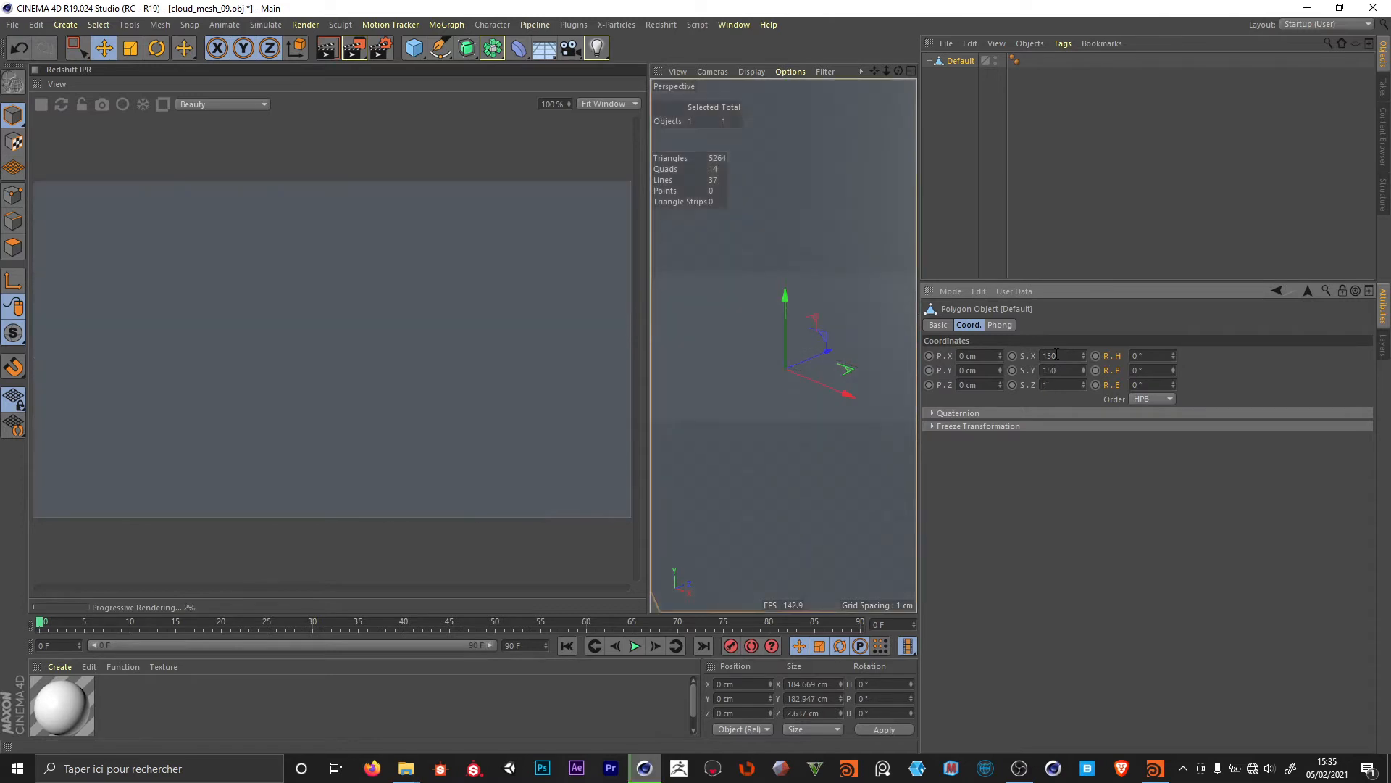
pyautogui.write('150')
pyautogui.press('Return')
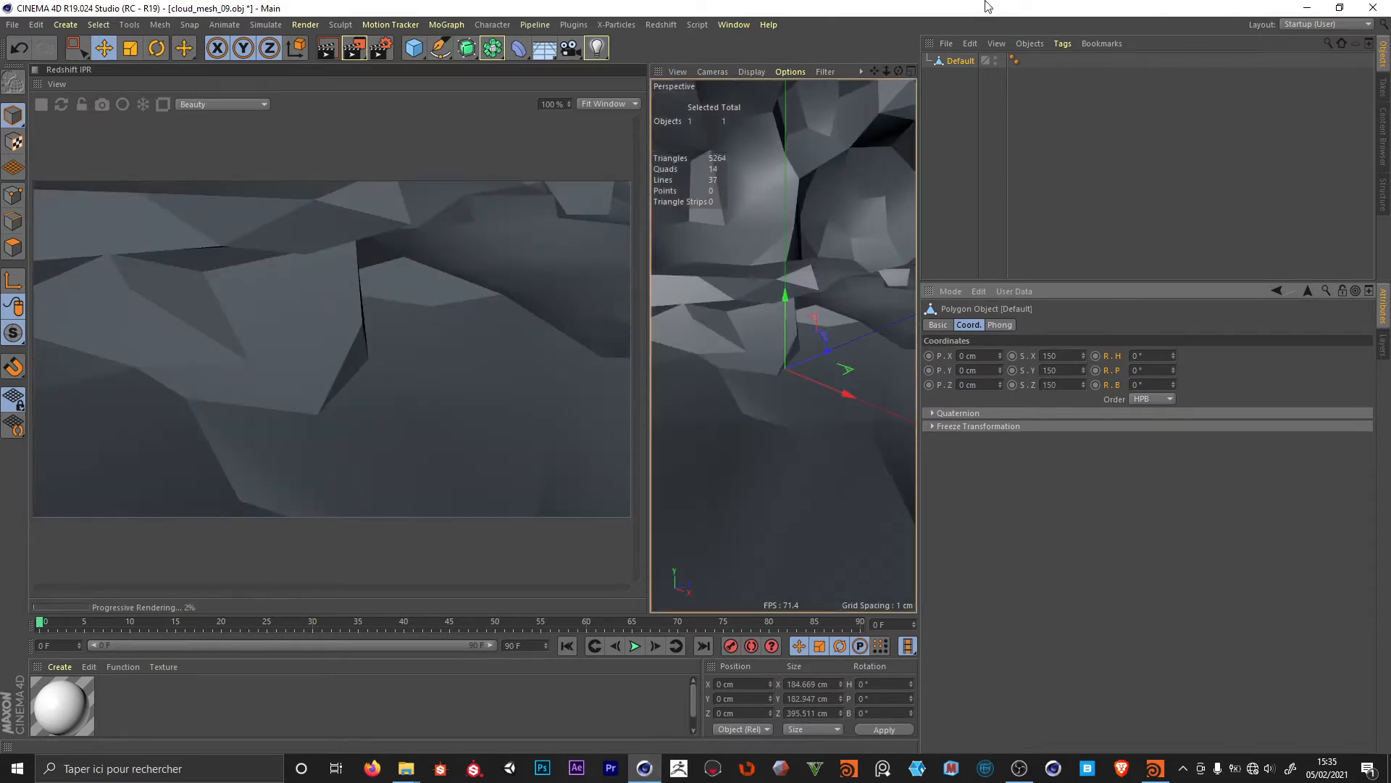
# - Rename the imported Default mesh to cloud_mesh9
pyautogui.doubleClick(958, 61)
pyautogui.write('cloud_me')
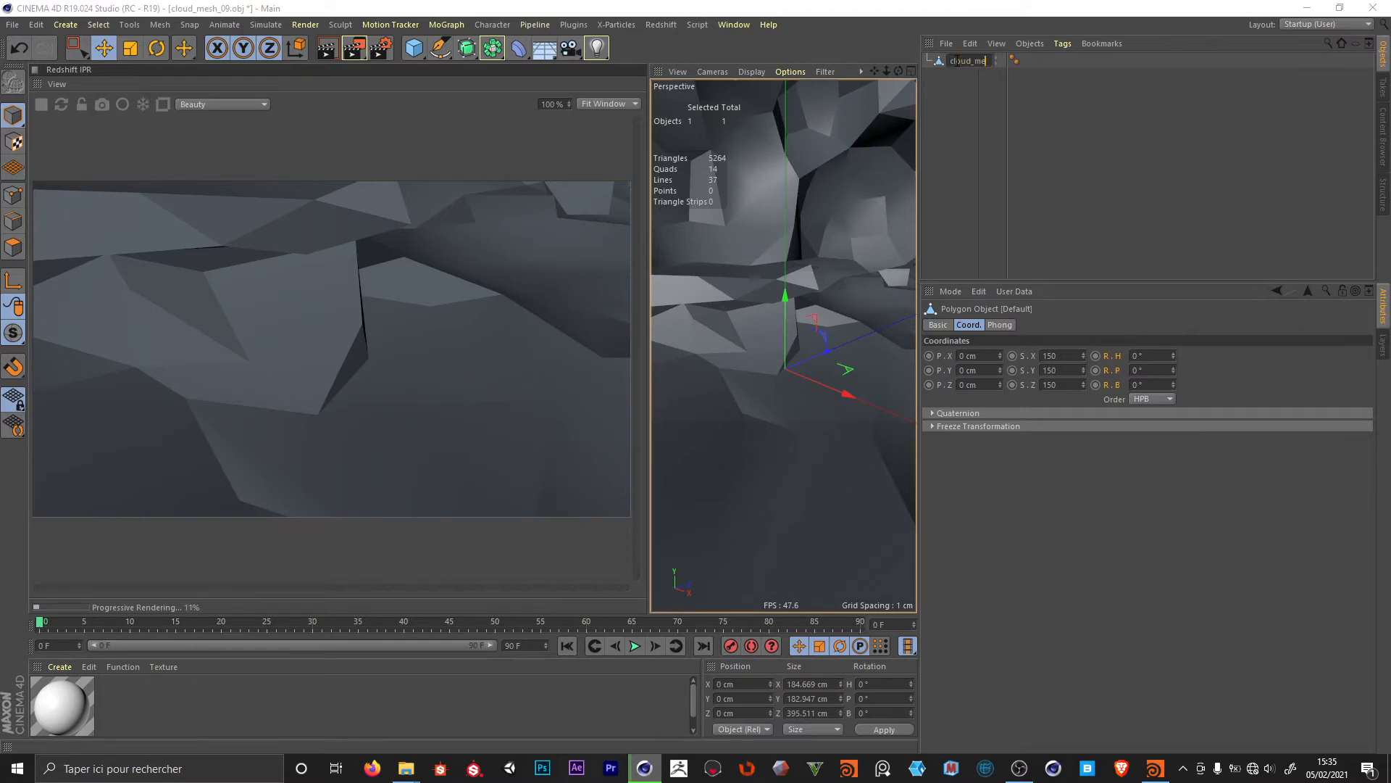
pyautogui.press('Return')
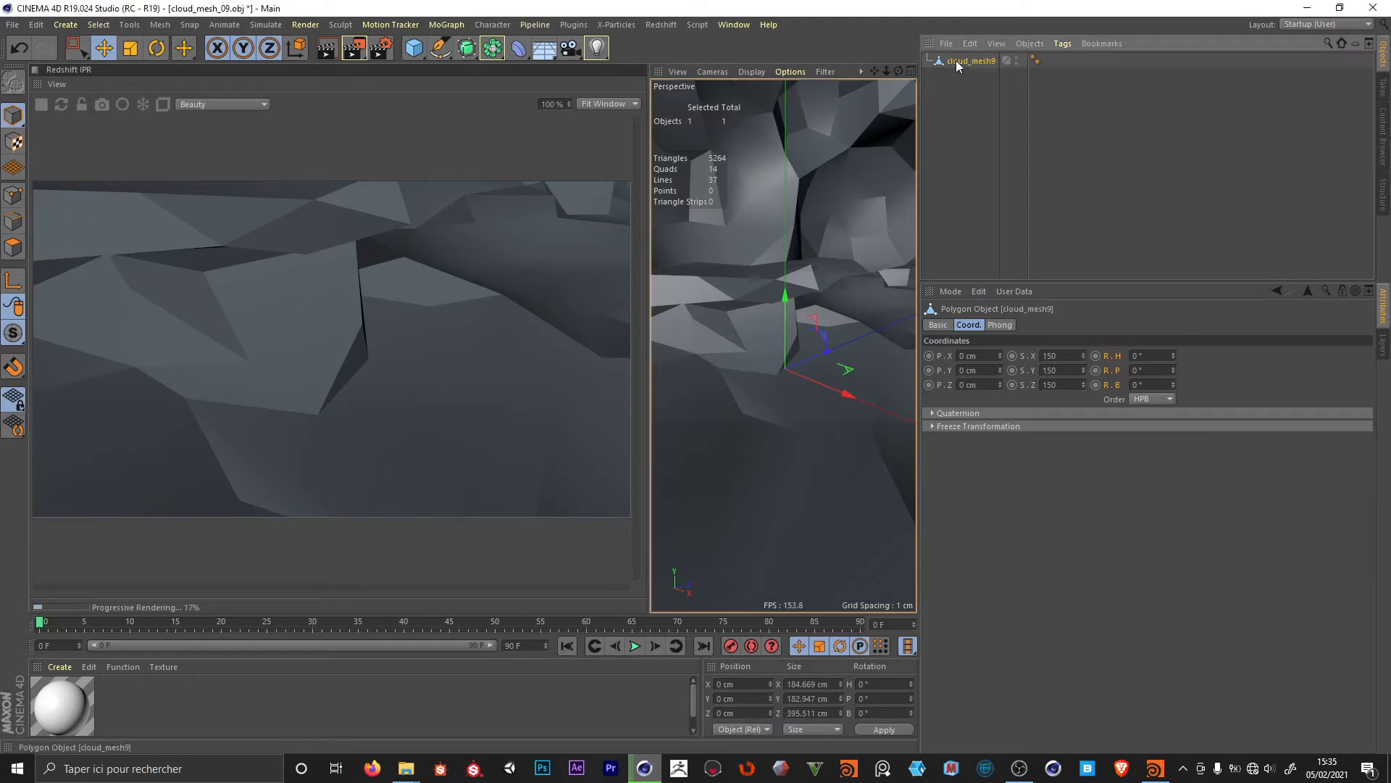
# - Move cloud_mesh9 into the cloud_tuto2 project by cutting and pasting it, closing the cloud_mesh_09 project without saving
pyautogui.hotkey('ctrl', 'x')
pyautogui.hotkey('ctrl', 'F4')
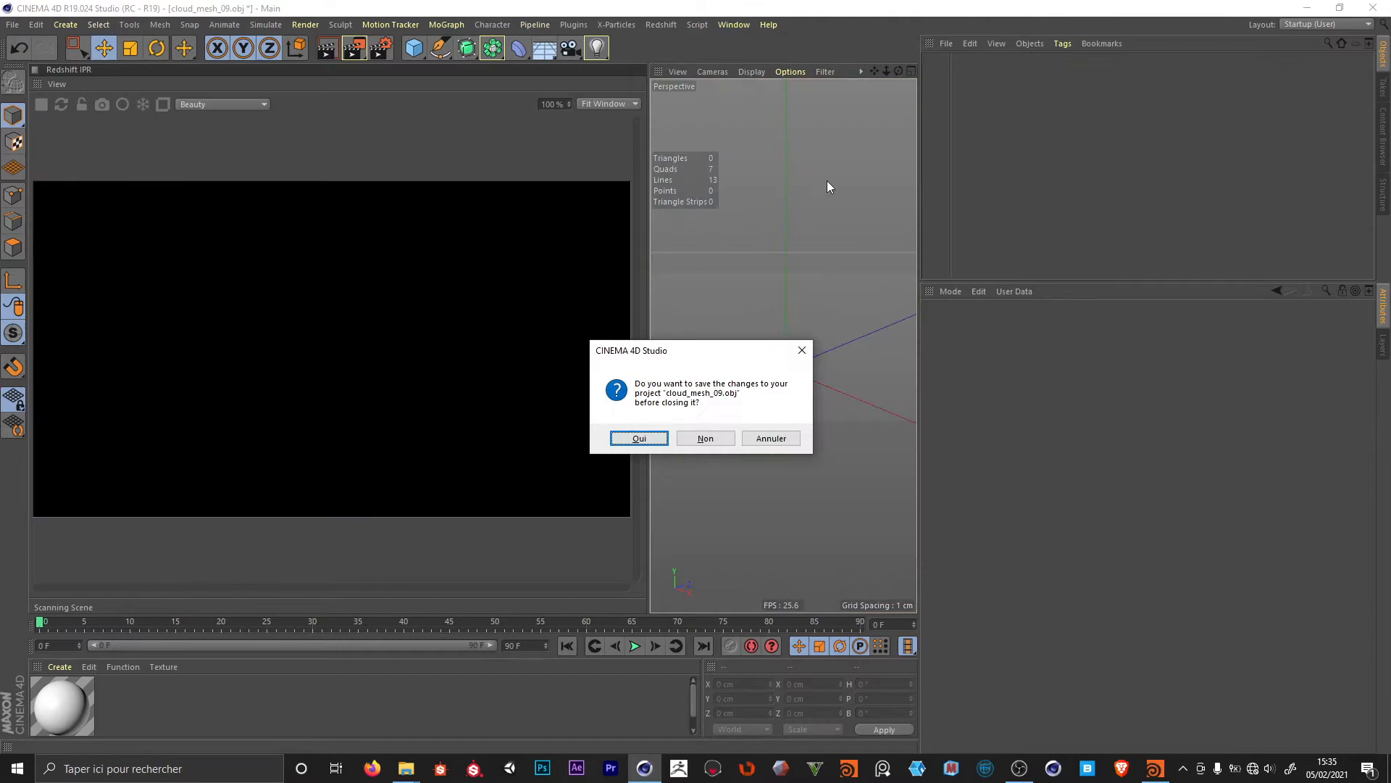
pyautogui.click(705, 438)
pyautogui.hotkey('ctrl', 'v')
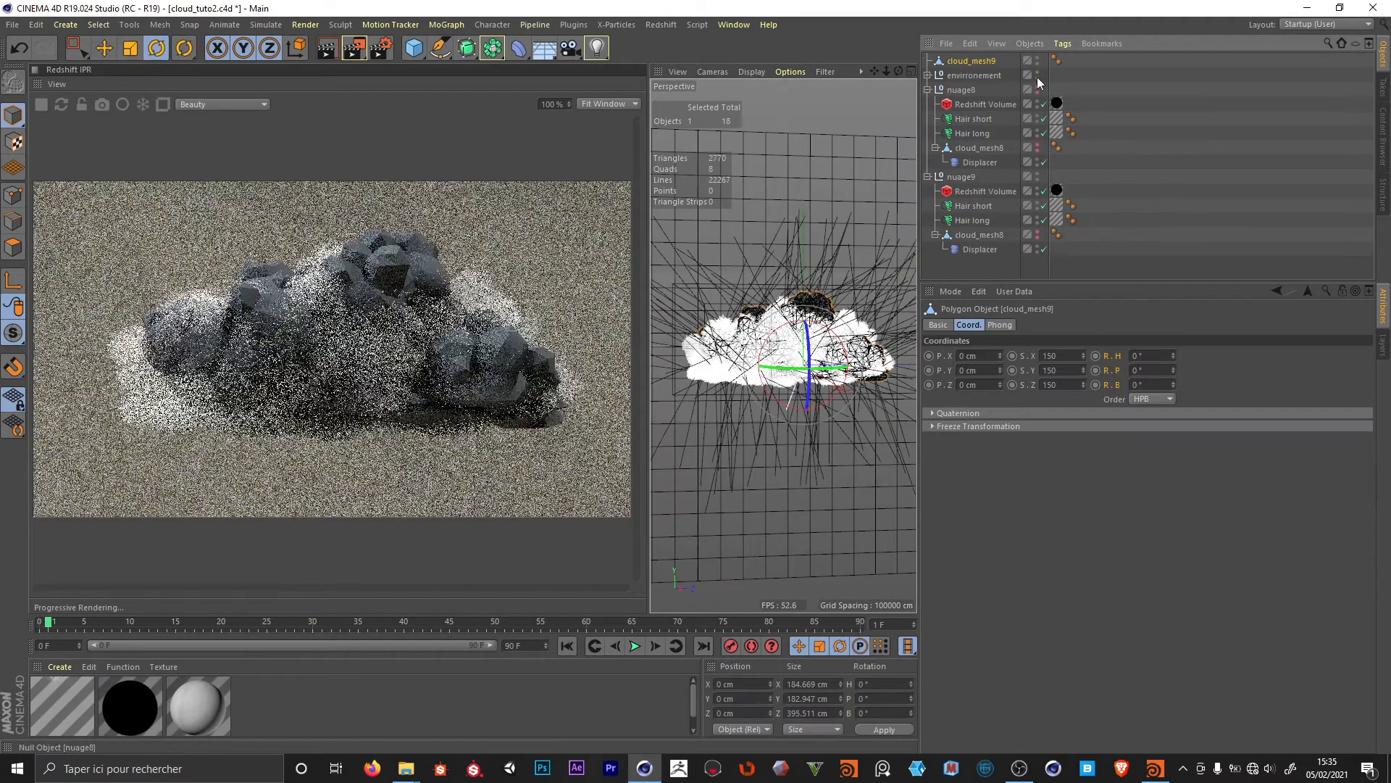
# - Replace cloud_mesh8 in the nuage9 group with cloud_mesh9, keeping the Displacer as a child of the new mesh
pyautogui.moveTo(971, 60); pyautogui.dragTo(963, 228)
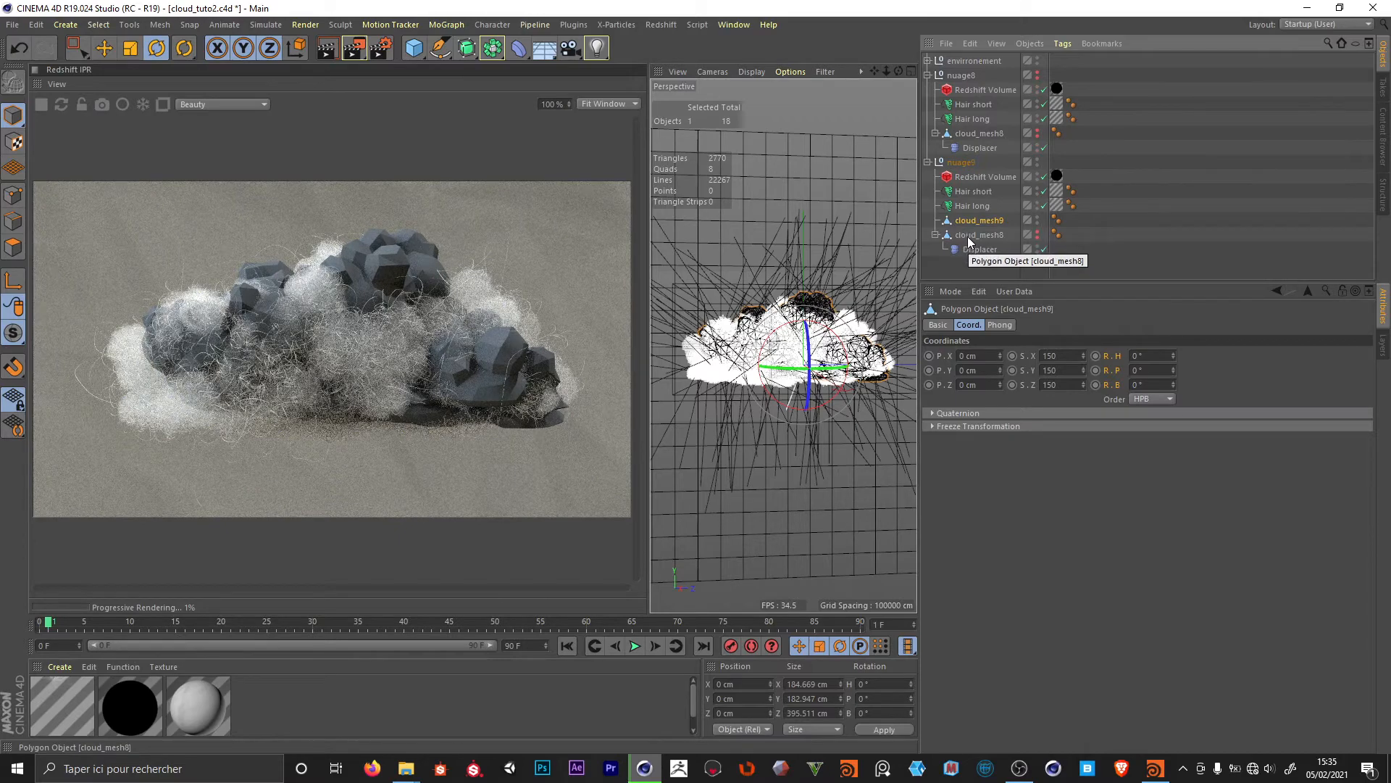
pyautogui.click(968, 239)
pyautogui.moveTo(971, 250); pyautogui.dragTo(970, 219)
pyautogui.click(974, 249)
pyautogui.press('Delete')
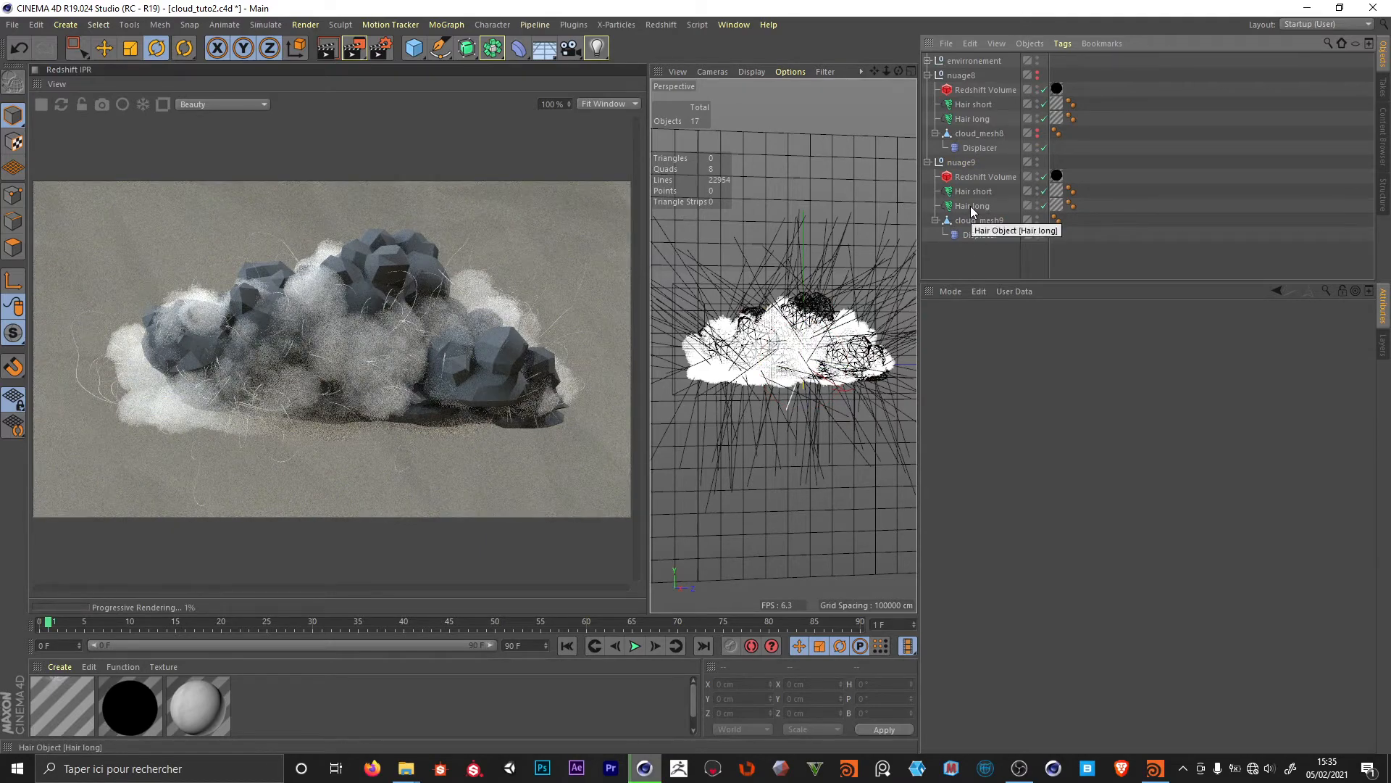
# - Disable the Redshift Volume in the nuage9 group
pyautogui.click(1044, 176)
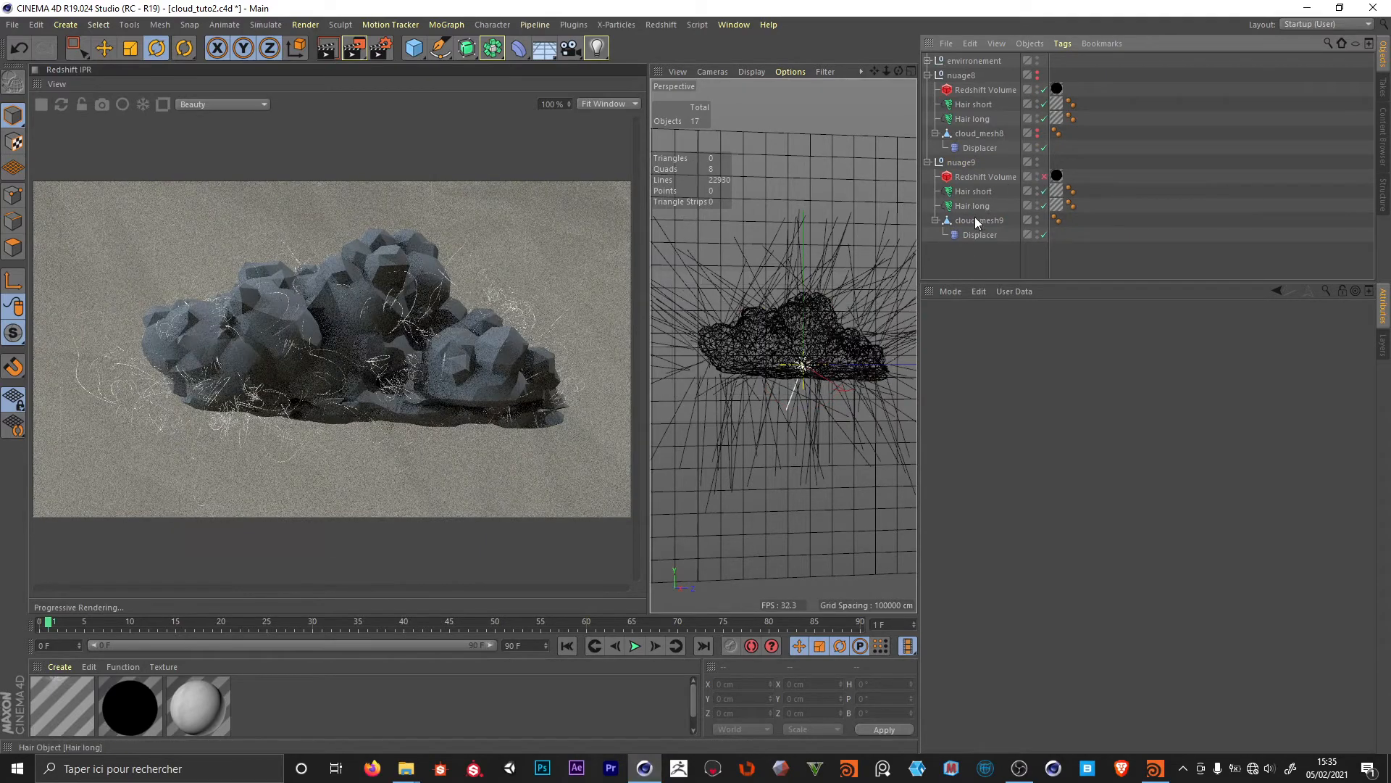
# - Link the guides of both Hair long and Hair short in the nuage9 group to cloud_mesh9
pyautogui.click(985, 206)
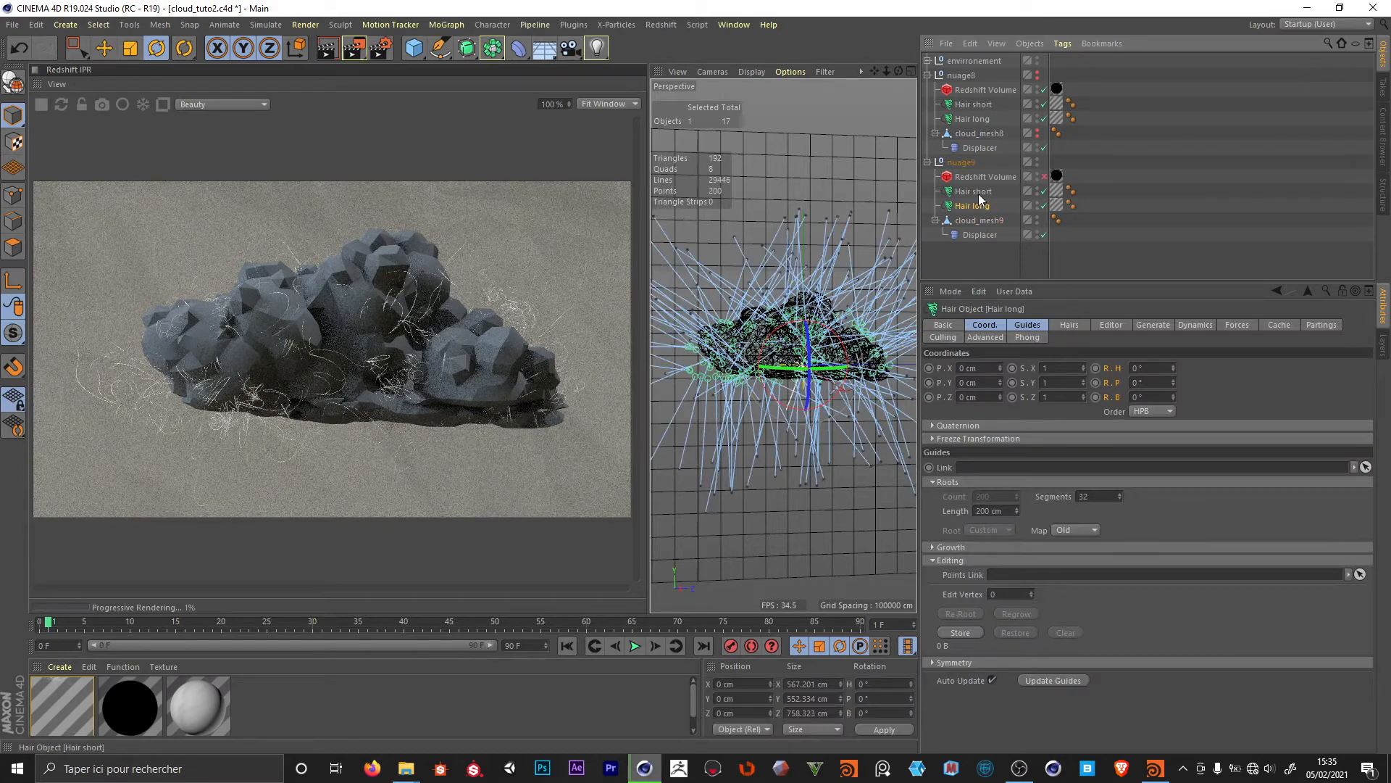
pyautogui.keyDown('ctrl'); pyautogui.click(978, 195); pyautogui.keyUp('ctrl')
pyautogui.moveTo(977, 220); pyautogui.dragTo(998, 470)
pyautogui.click(1002, 252)
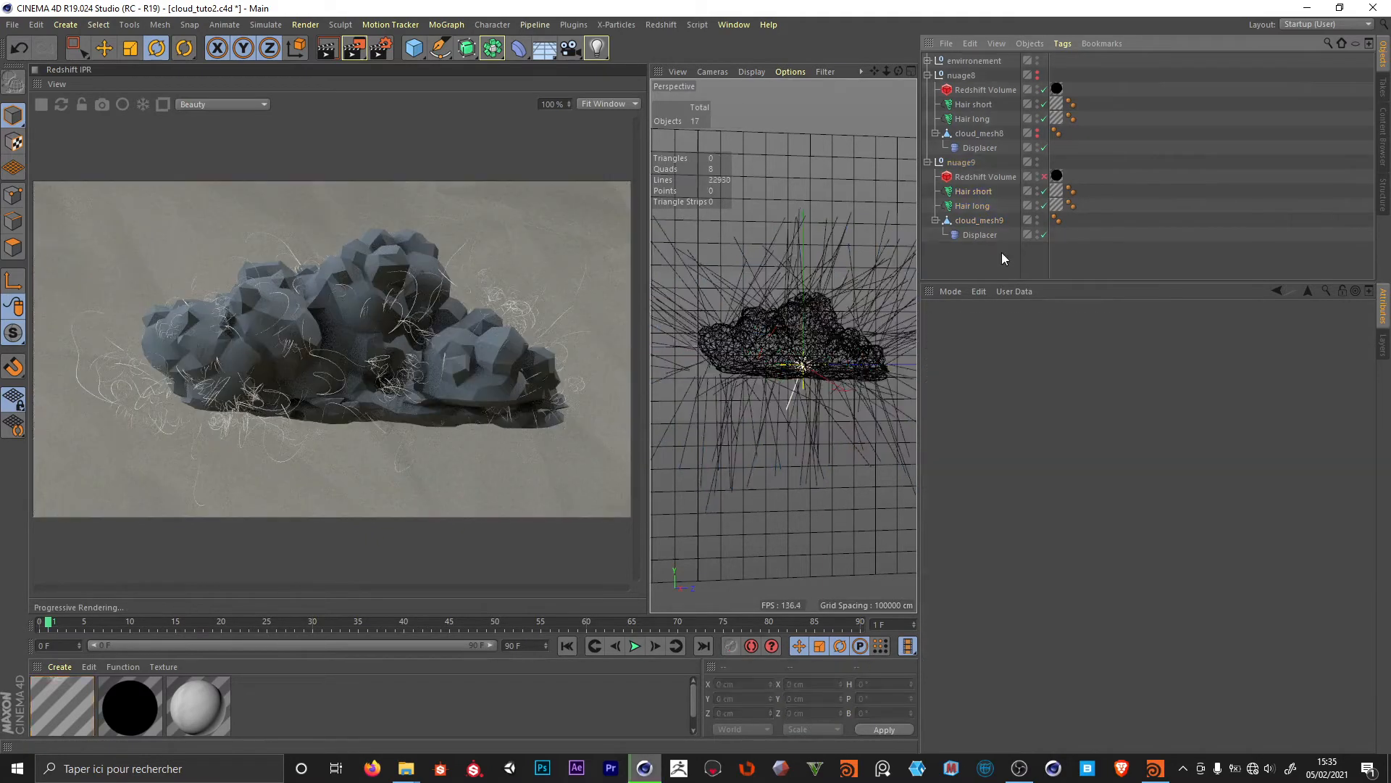
# - Set the guide root of nuage9's Hair short and Hair long to Polygon Area
pyautogui.click(977, 194)
pyautogui.click(1043, 191)
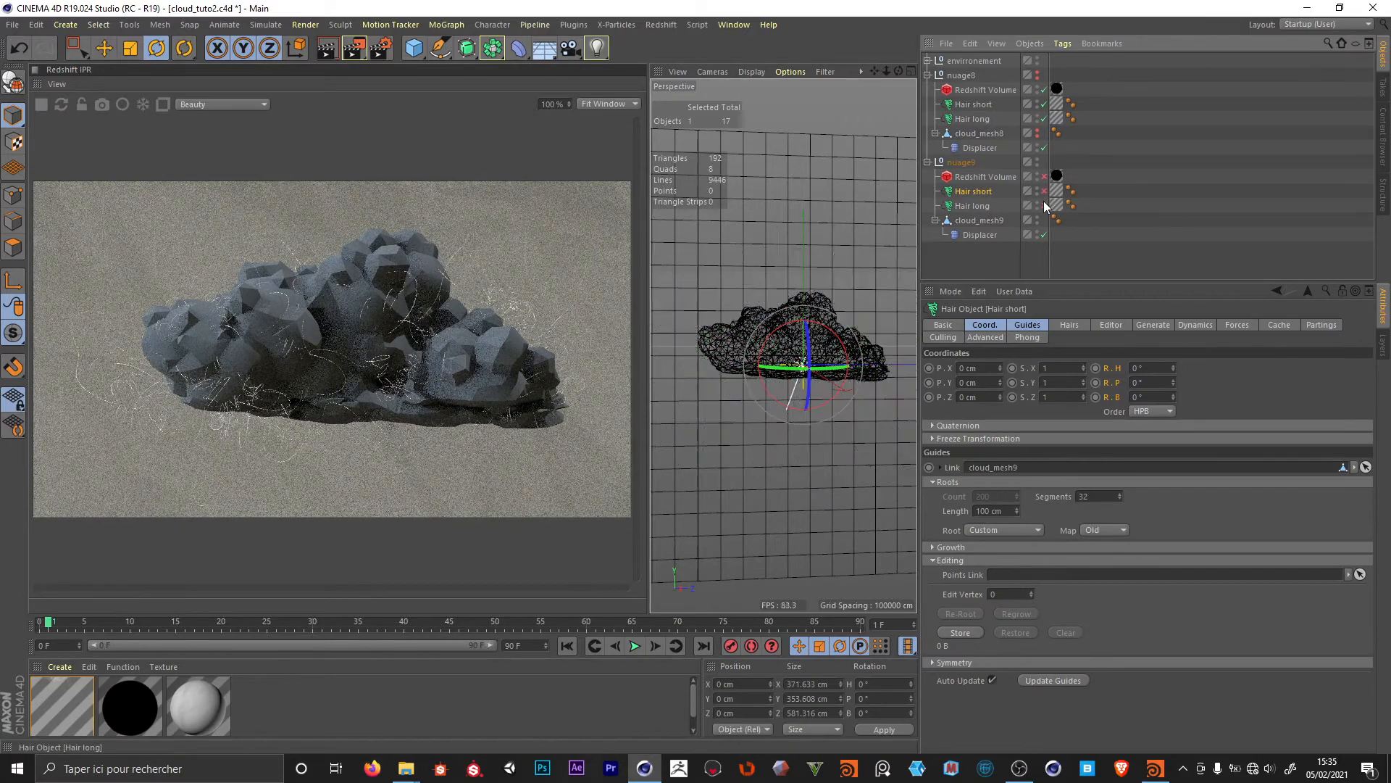
pyautogui.click(1043, 191)
pyautogui.click(985, 530)
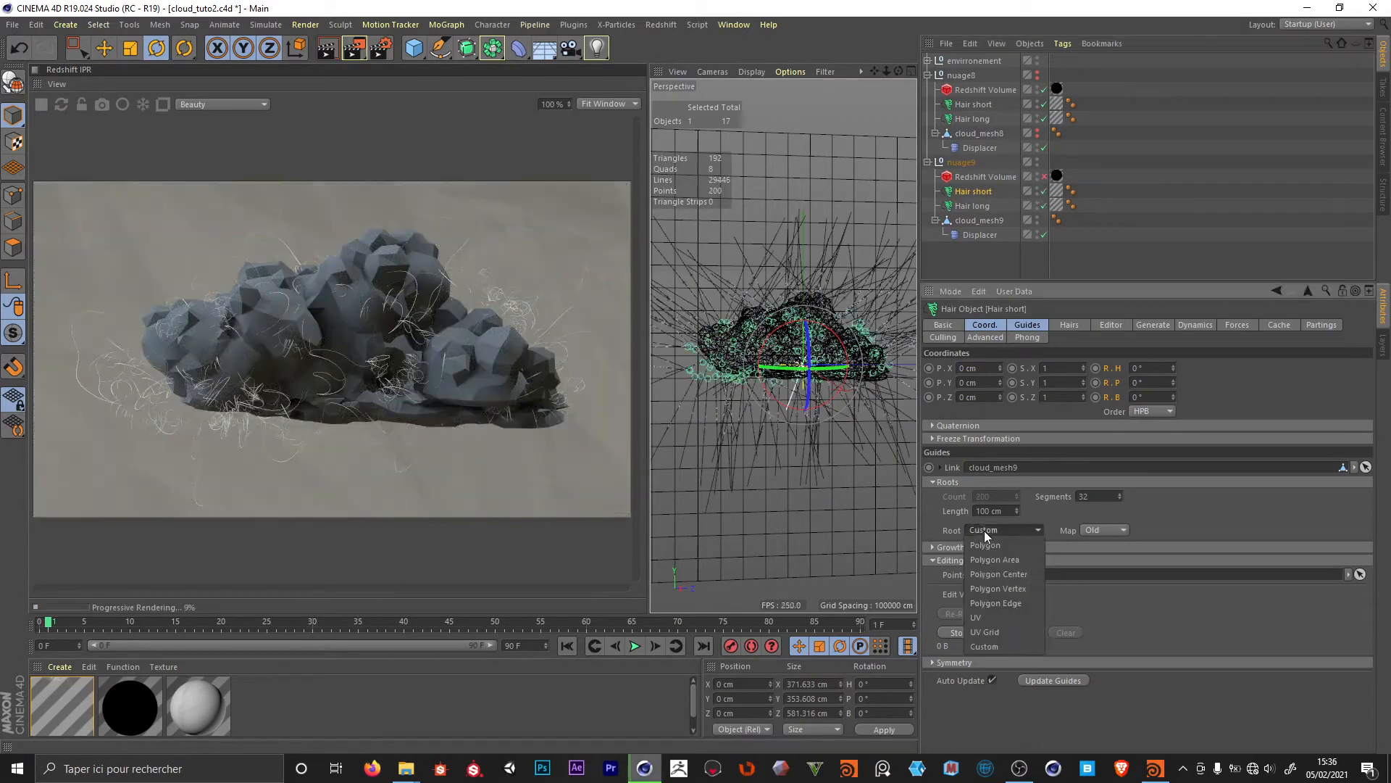
pyautogui.click(994, 559)
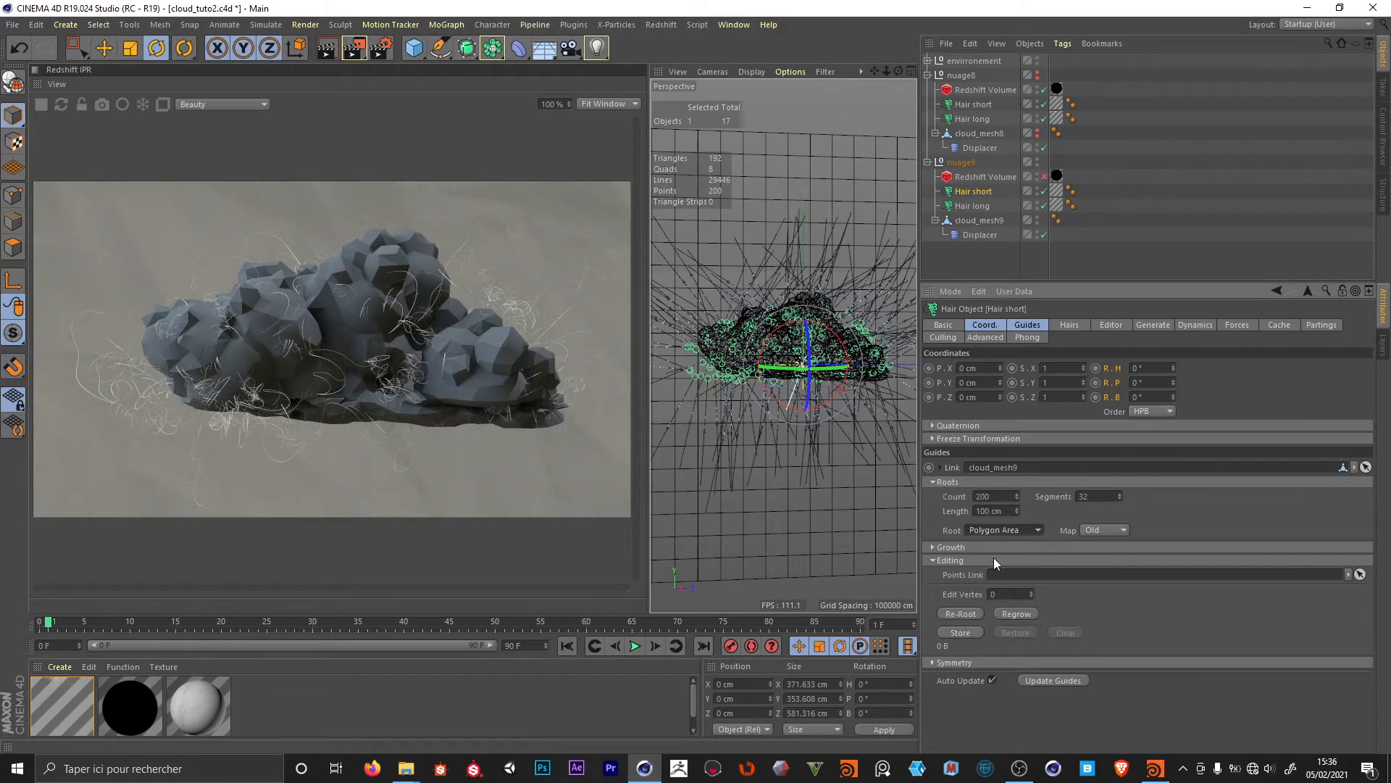
pyautogui.click(973, 207)
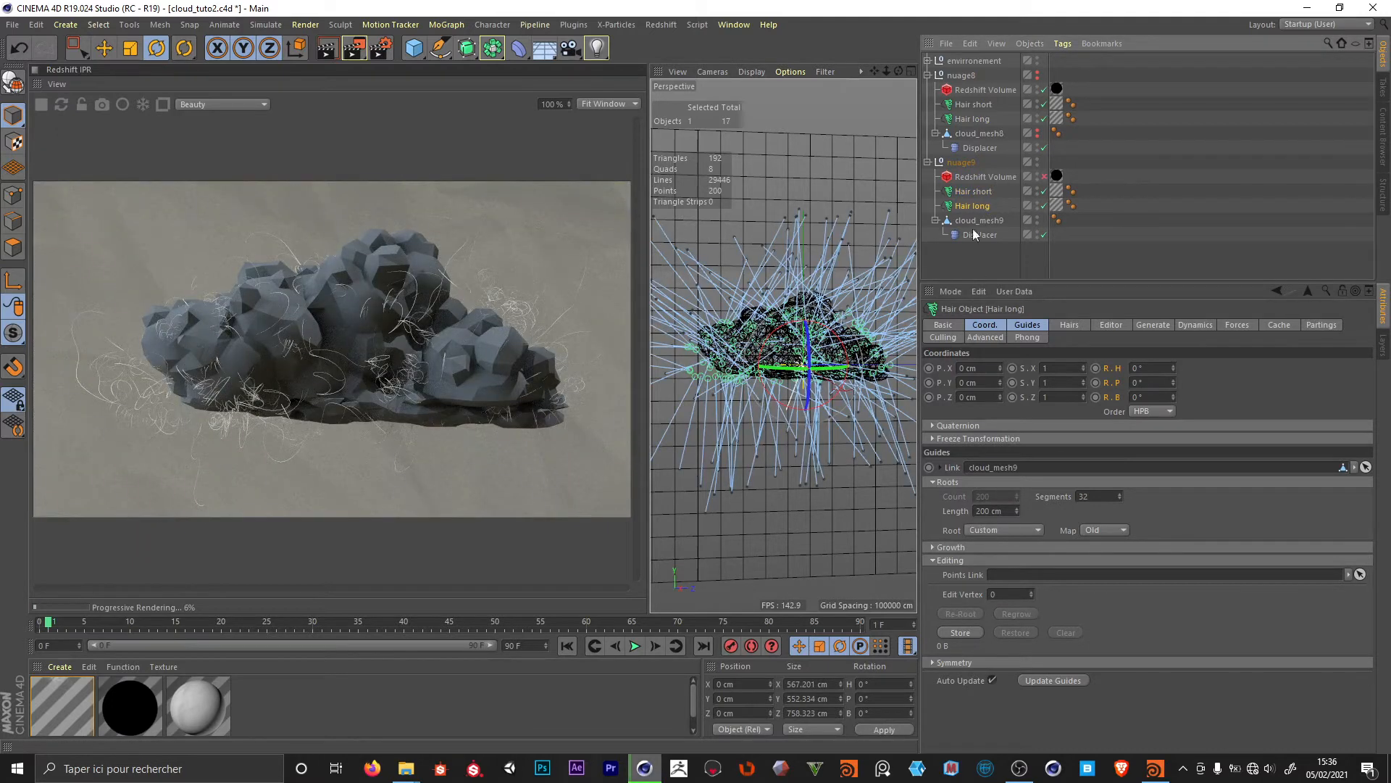
pyautogui.click(997, 528)
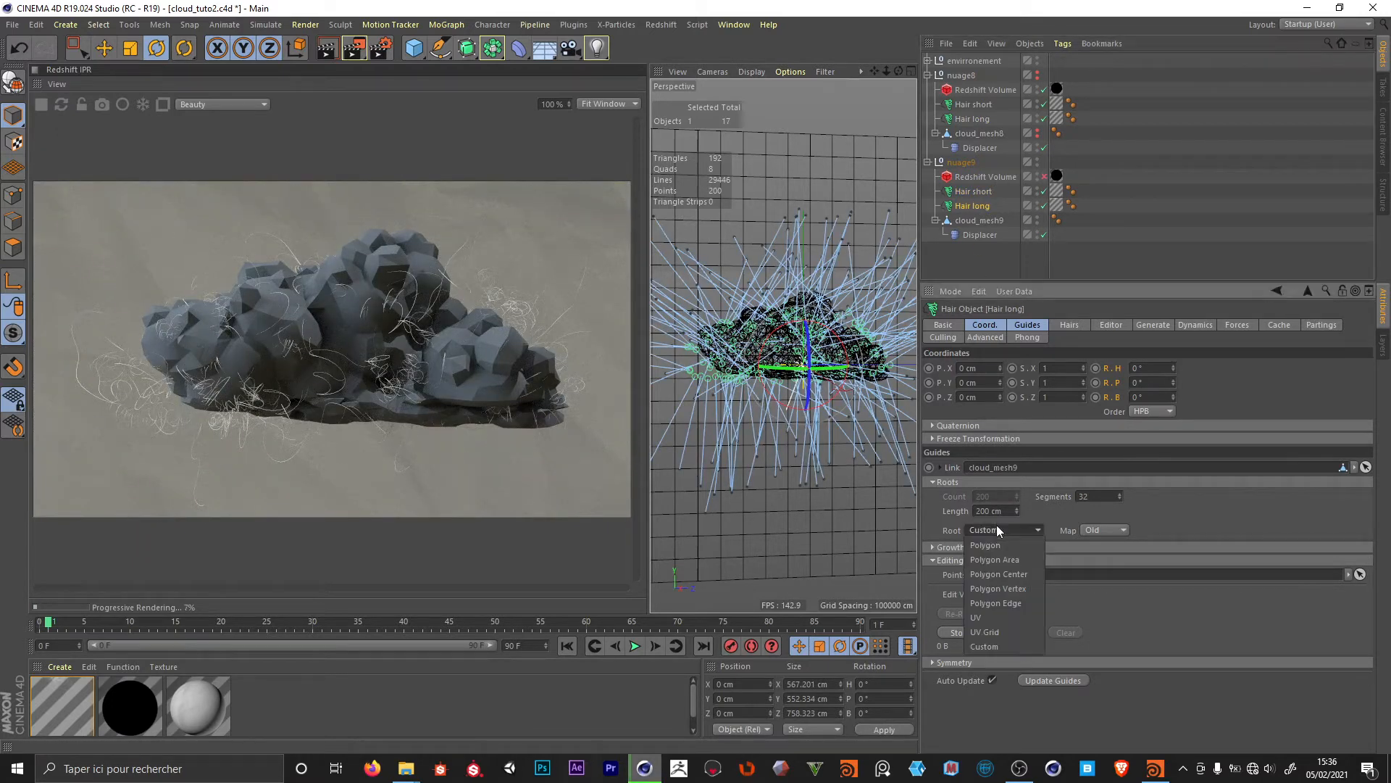
pyautogui.click(999, 562)
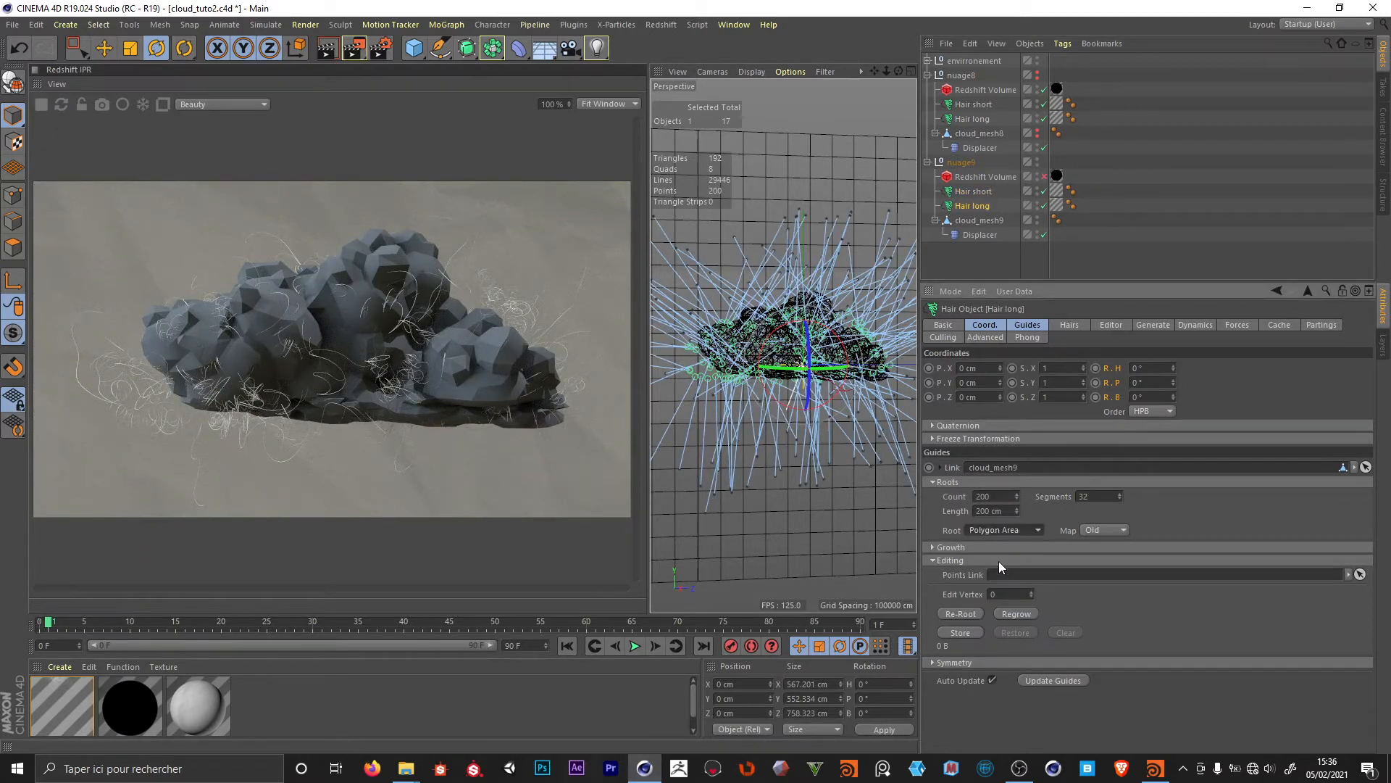
# - Re-root the guides of nuage9's Hair long and Hair short, and hide cloud_mesh9 in both the viewport and the render
pyautogui.click(955, 615)
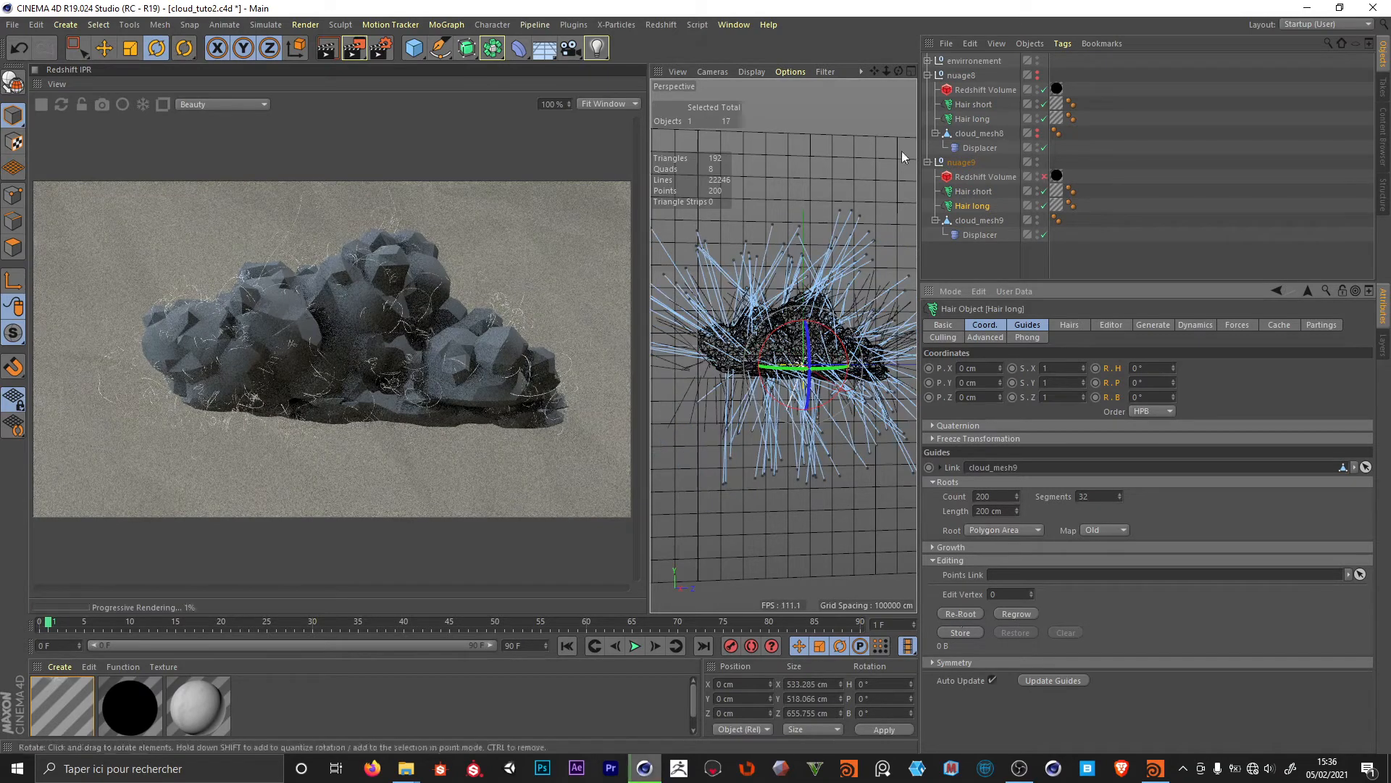
pyautogui.click(973, 192)
pyautogui.click(961, 615)
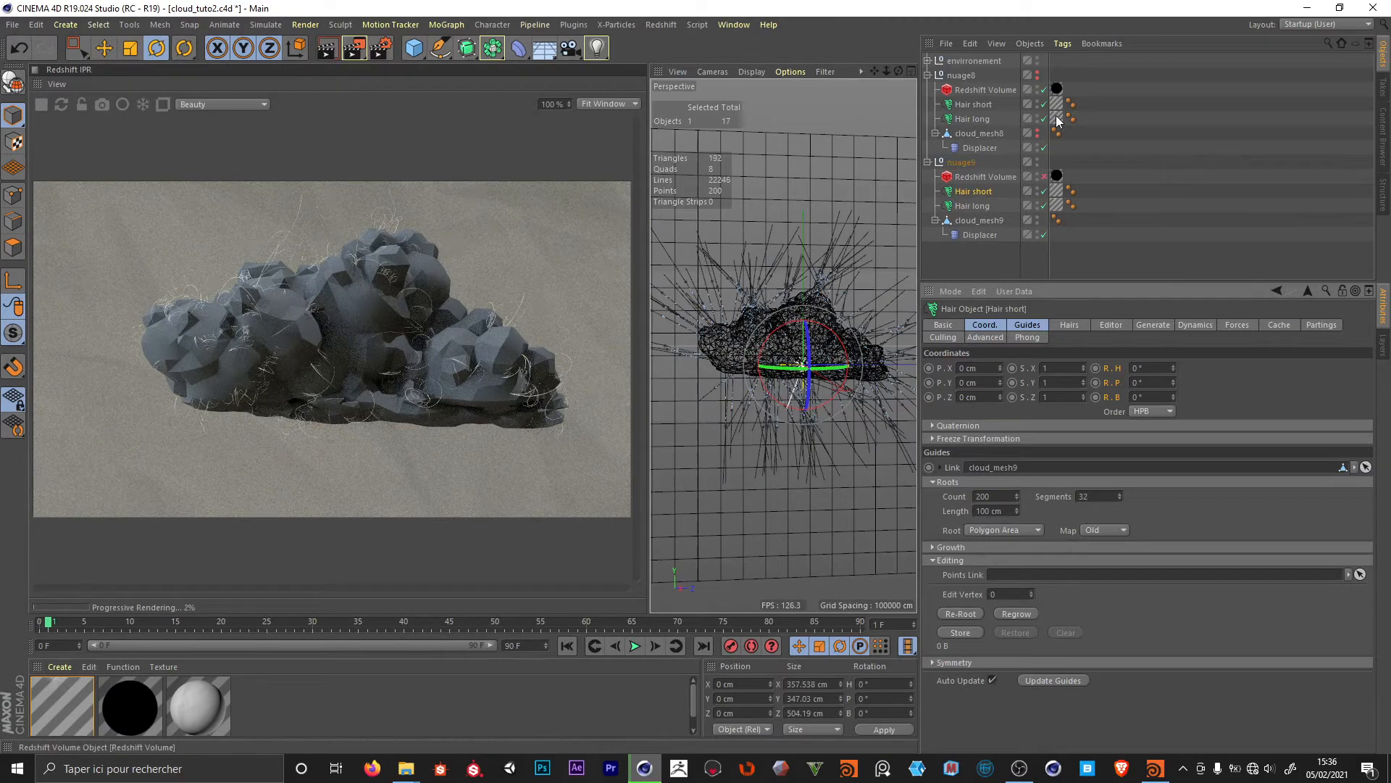
pyautogui.click(1037, 217)
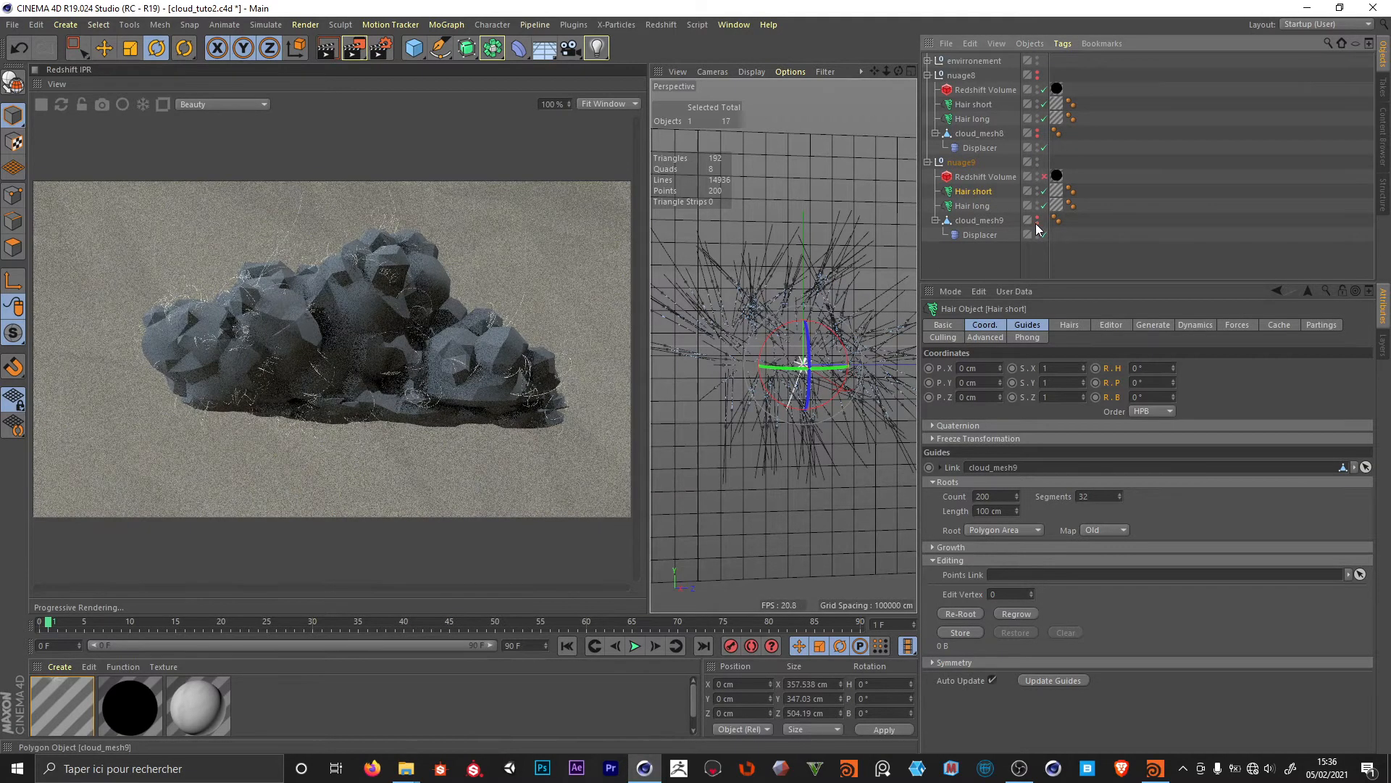
pyautogui.click(1037, 223)
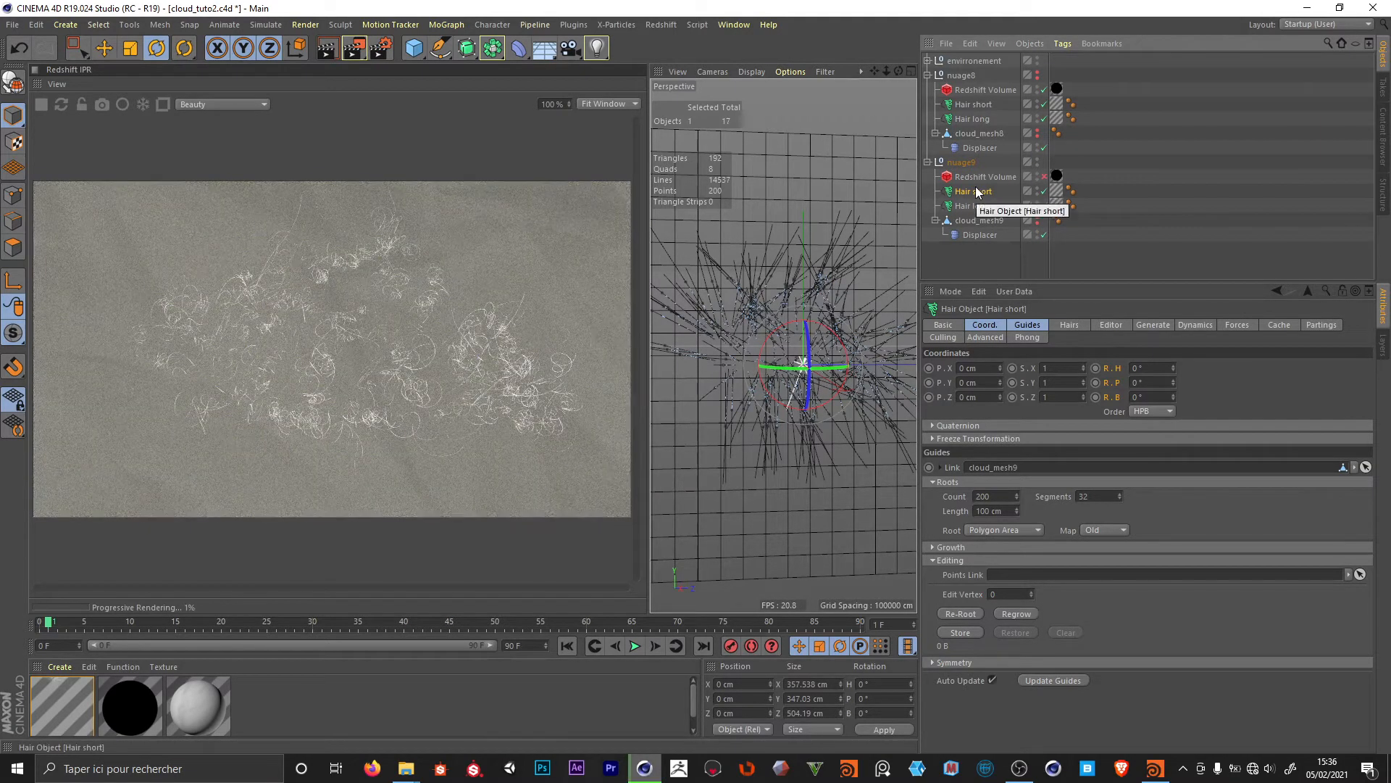
# - Set the hair root of nuage9's Hair short to Auto, matching the Hair short in the nuage8 group
pyautogui.click(1068, 326)
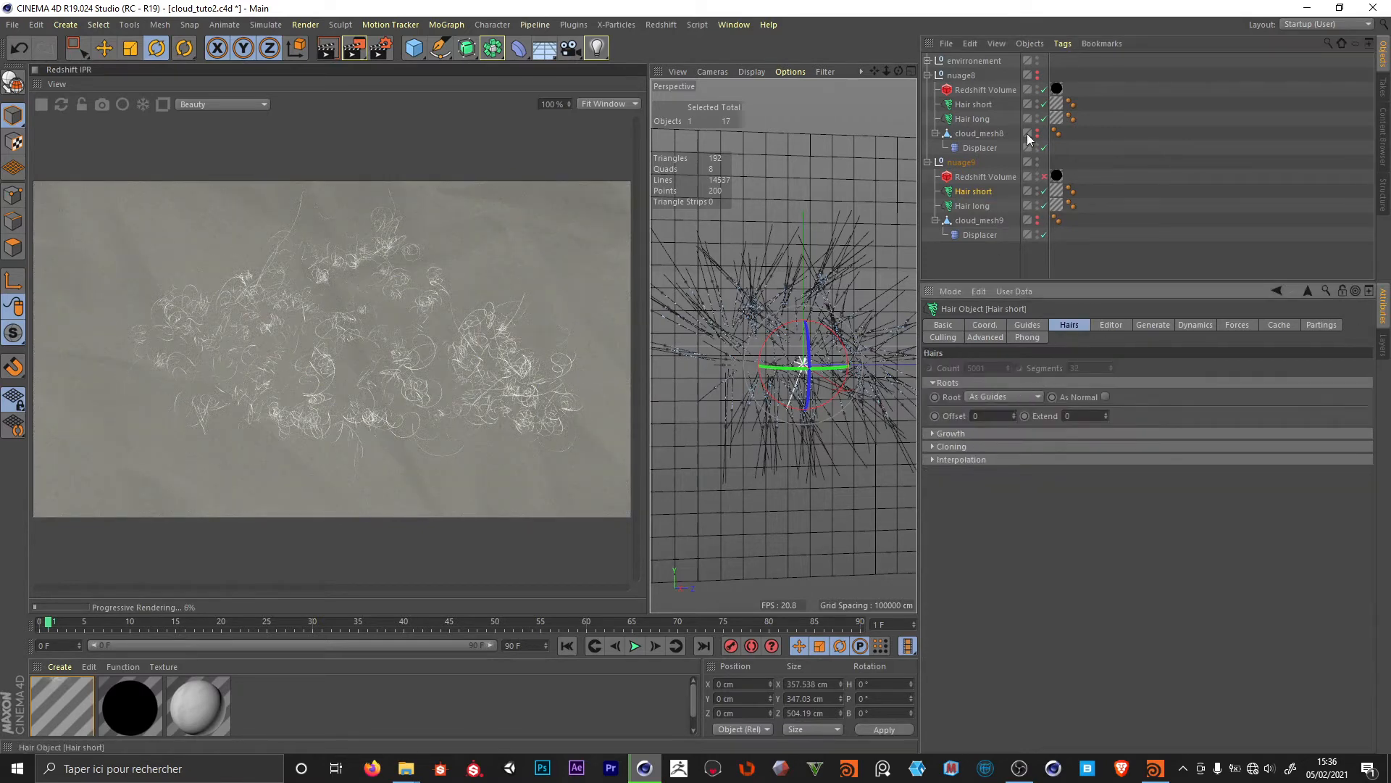
pyautogui.click(968, 105)
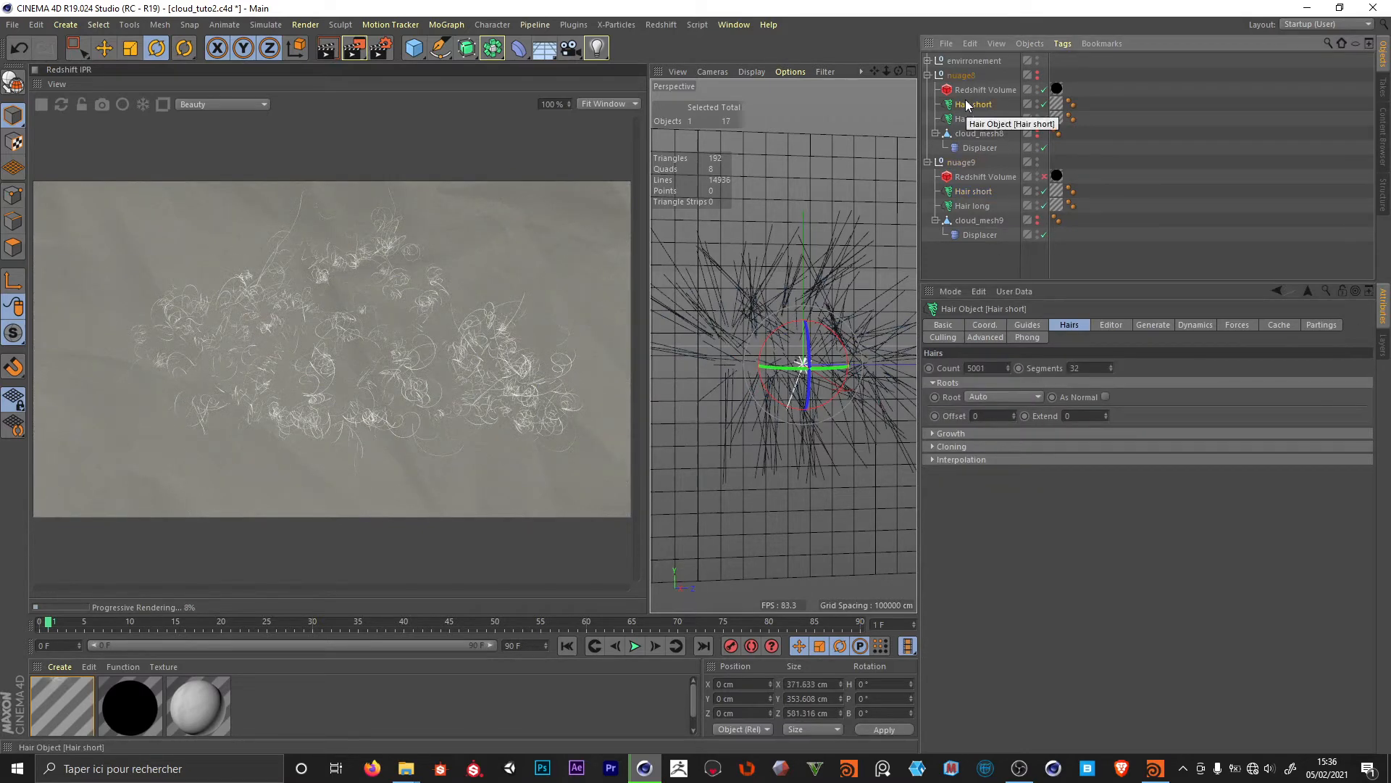
pyautogui.click(973, 191)
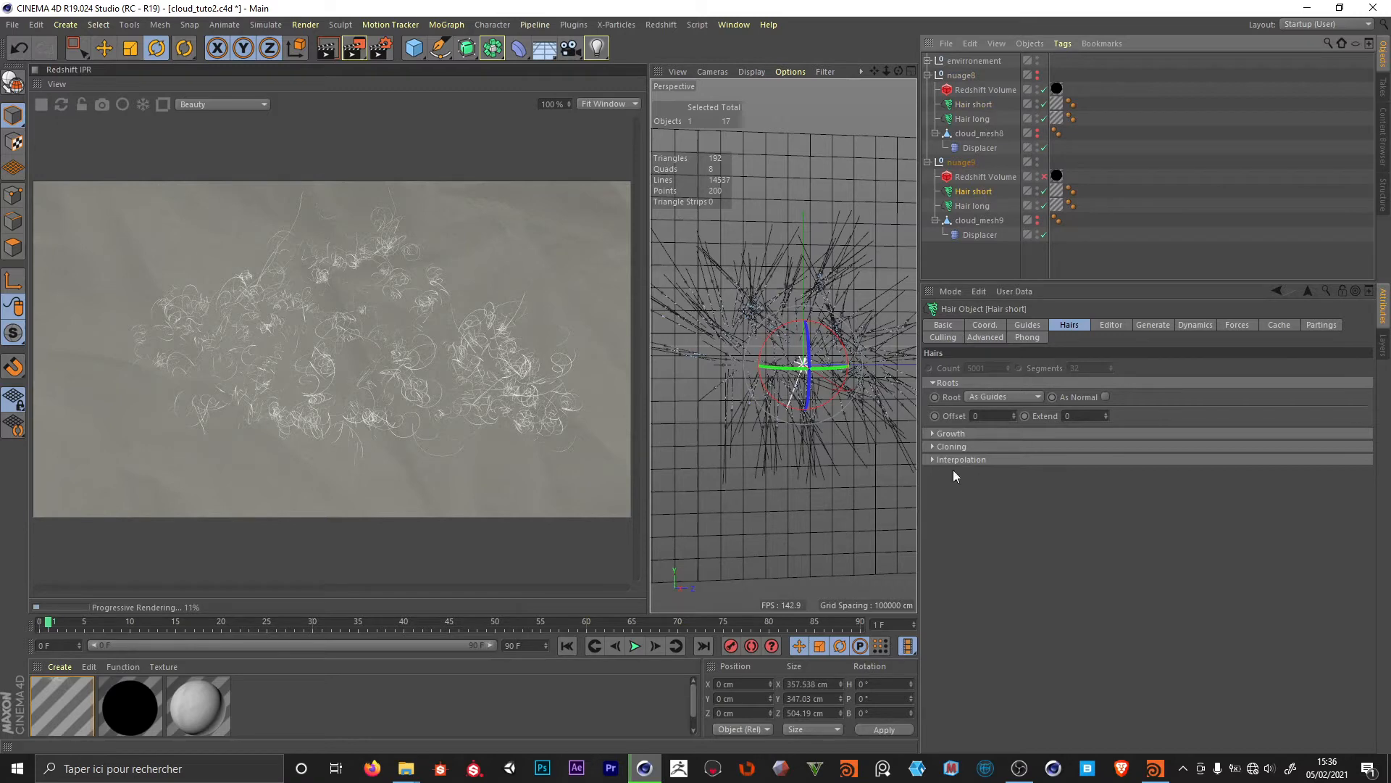
pyautogui.click(1012, 397)
pyautogui.click(1010, 411)
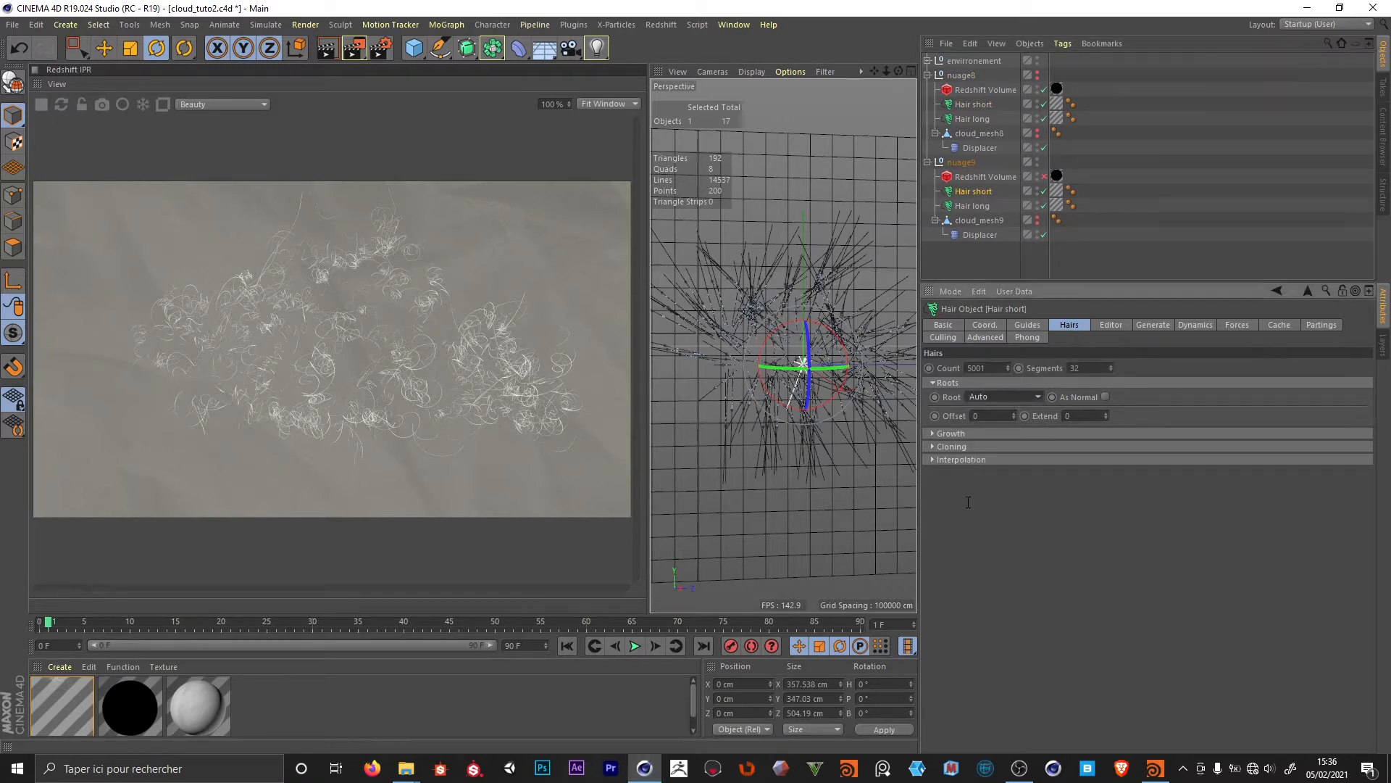
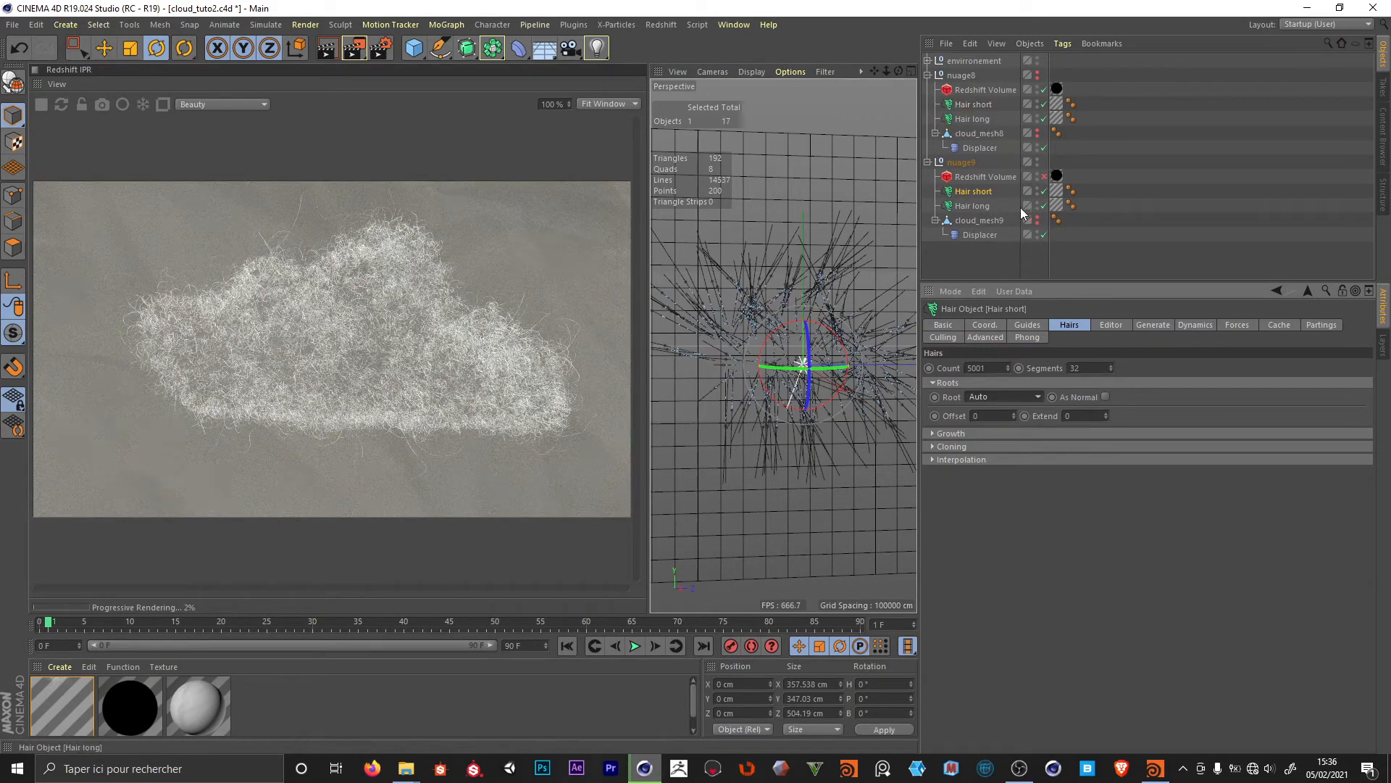
# - Enable nuage9's Redshift Volume and load cloud_VDB_09.vdb into it, accepting the copy to the project location
pyautogui.click(1044, 176)
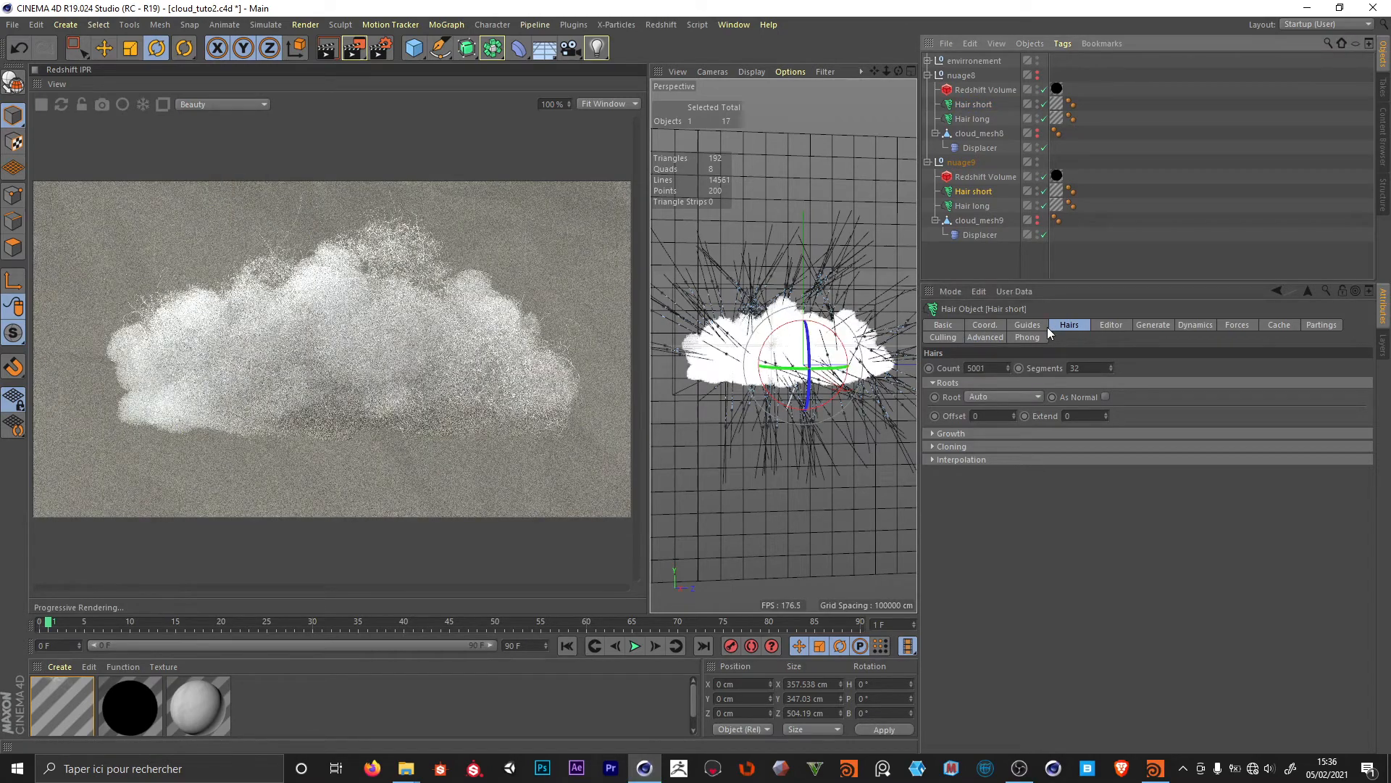
pyautogui.click(984, 177)
pyautogui.click(999, 325)
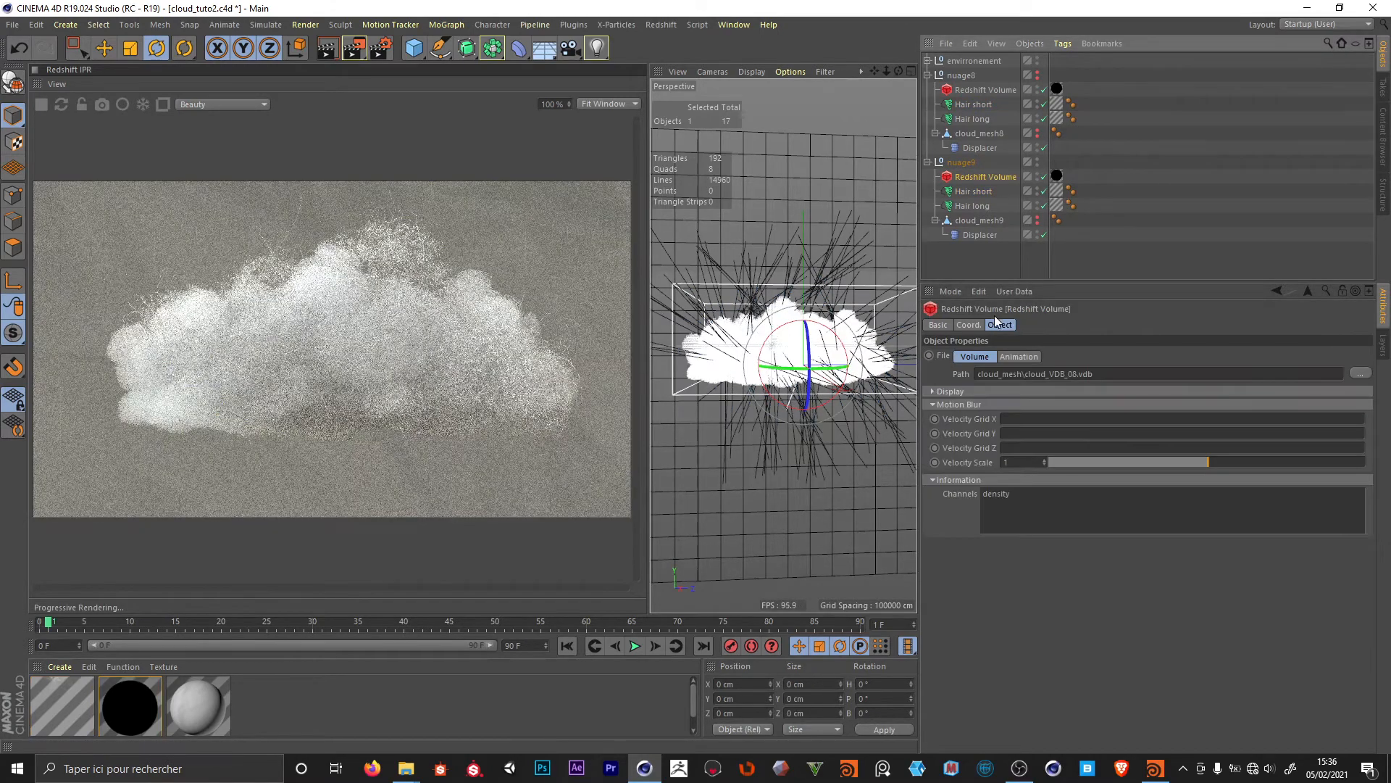
pyautogui.click(1078, 374)
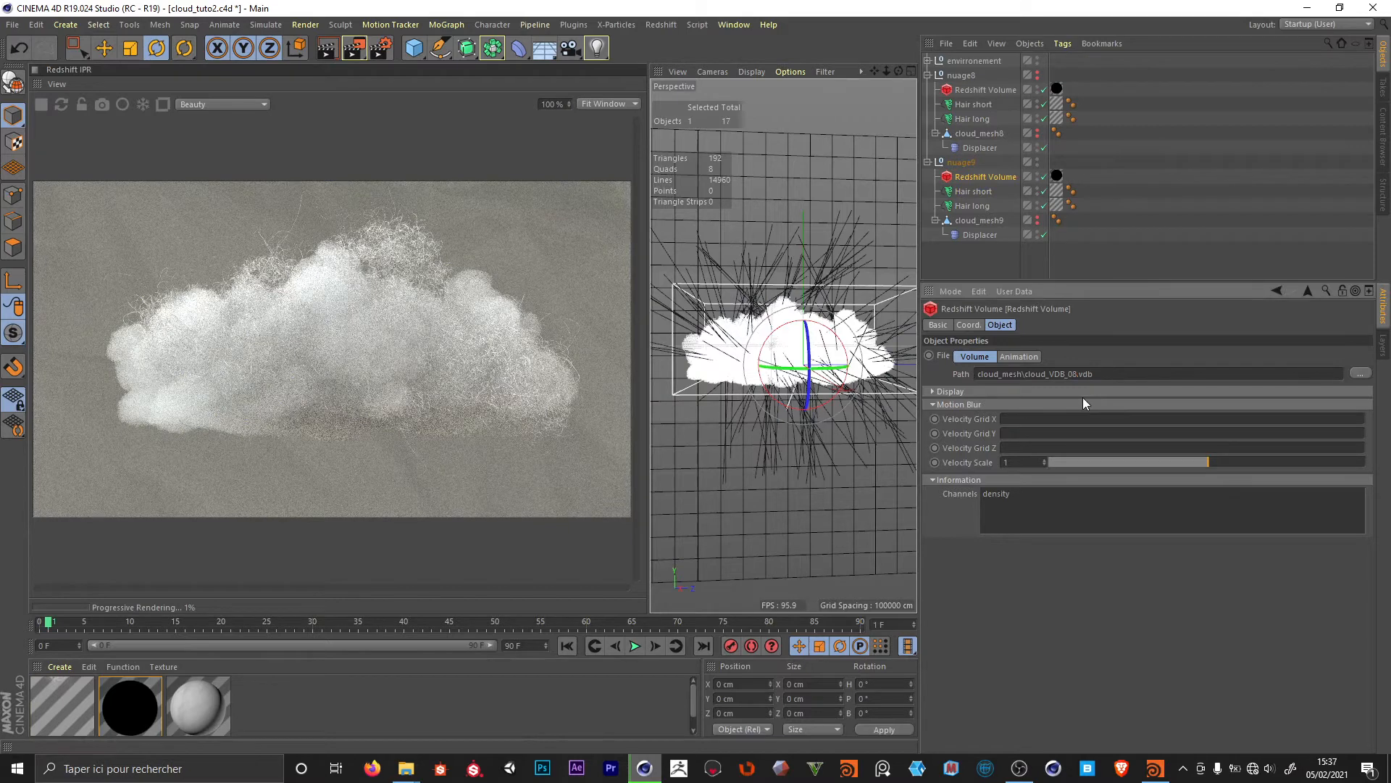
pyautogui.click(1360, 374)
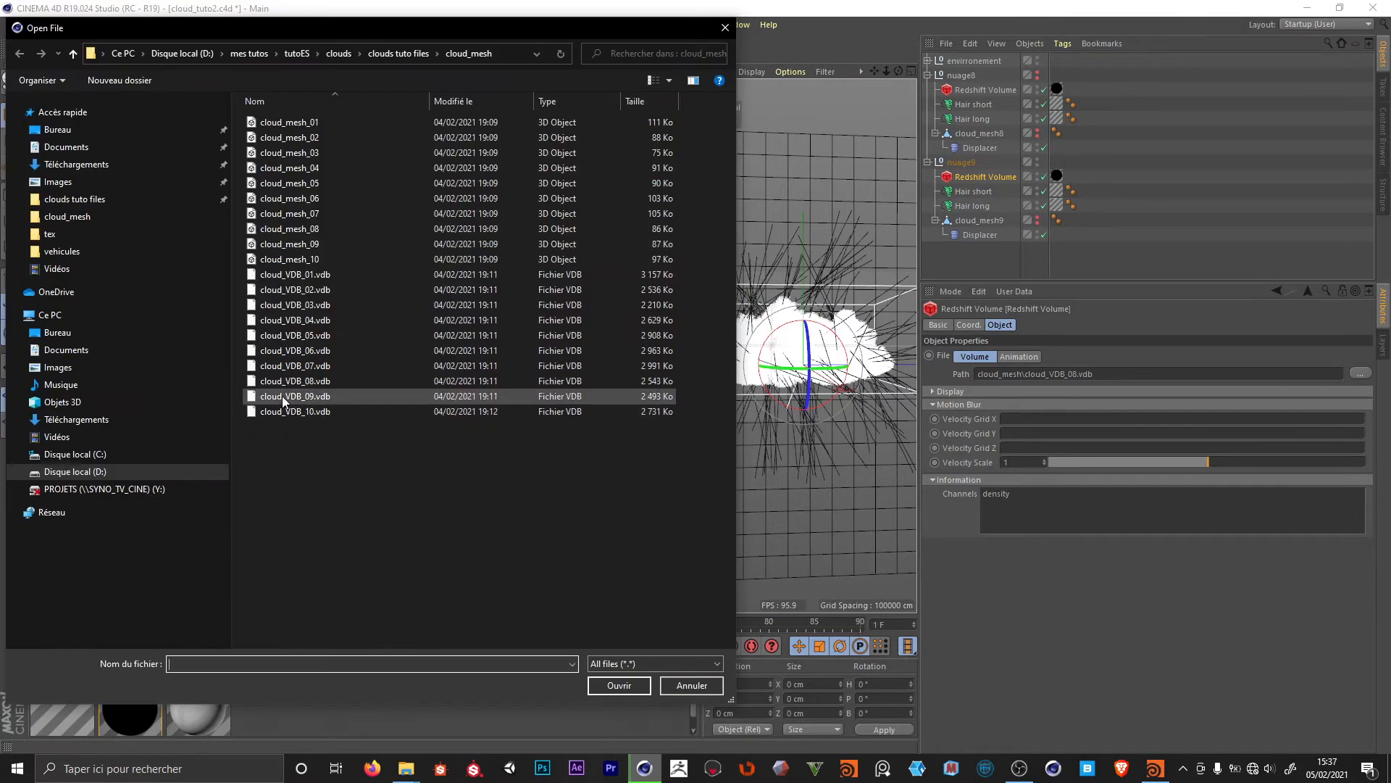
pyautogui.doubleClick(281, 395)
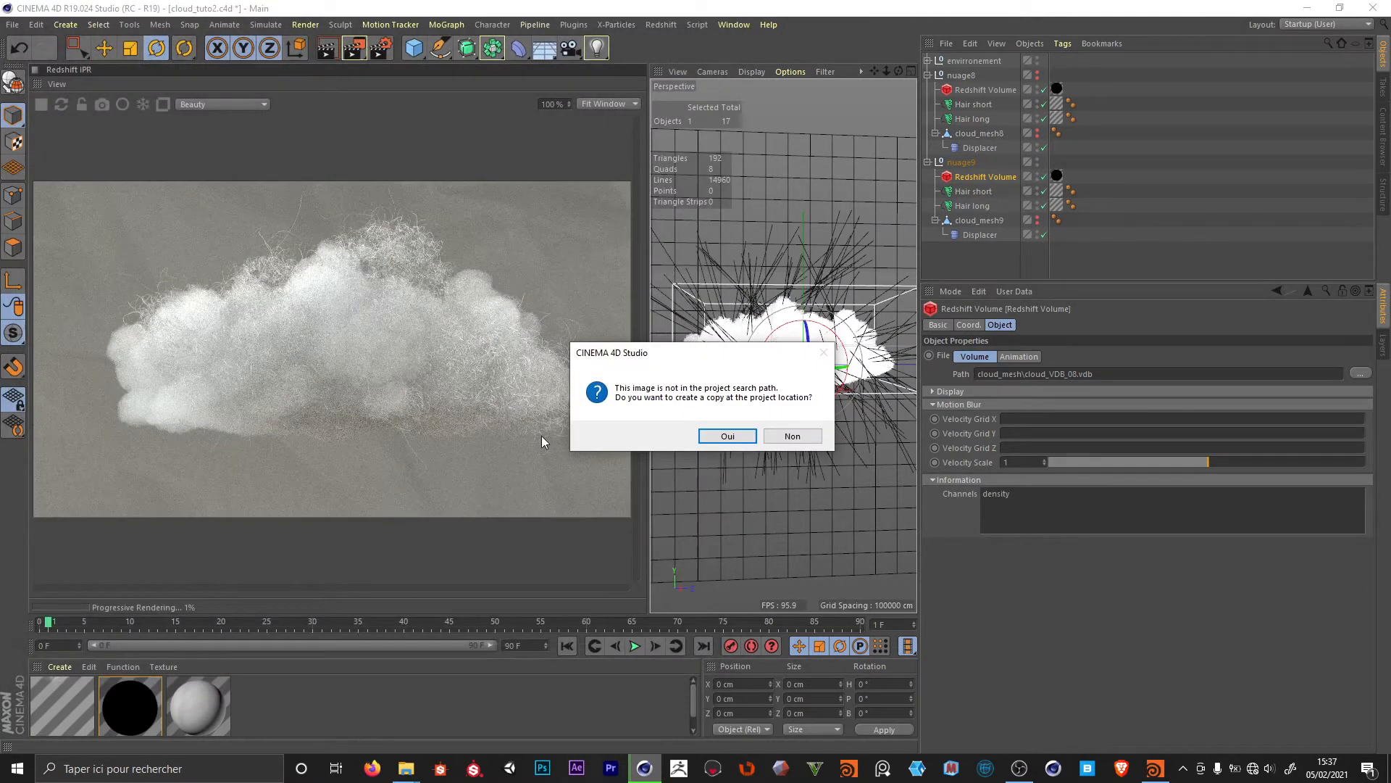
pyautogui.click(721, 436)
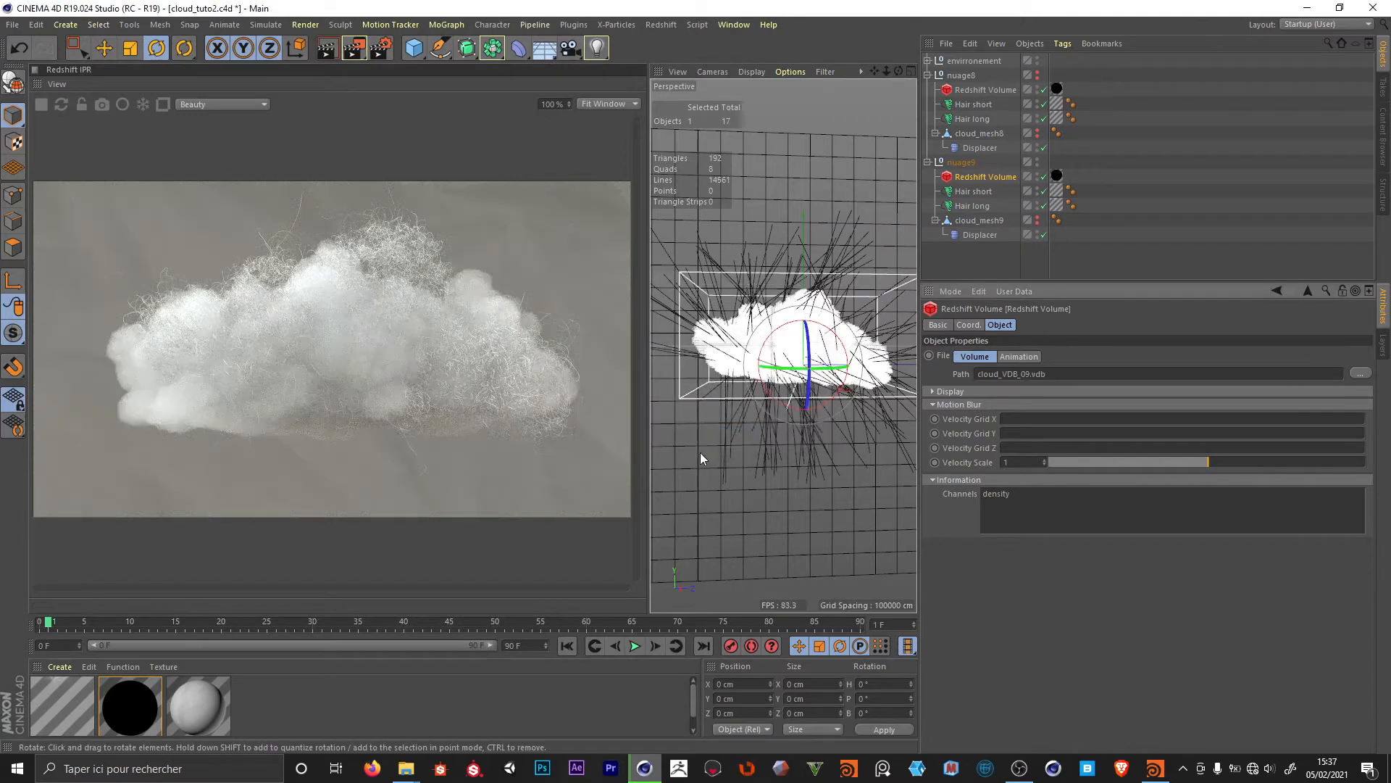
# - Add the cloud_mesh folder to nuage9's volume path so it reads cloud_mesh\cloud_VDB_09.vdb, following the nuage8 volume's path
pyautogui.click(984, 90)
pyautogui.click(974, 177)
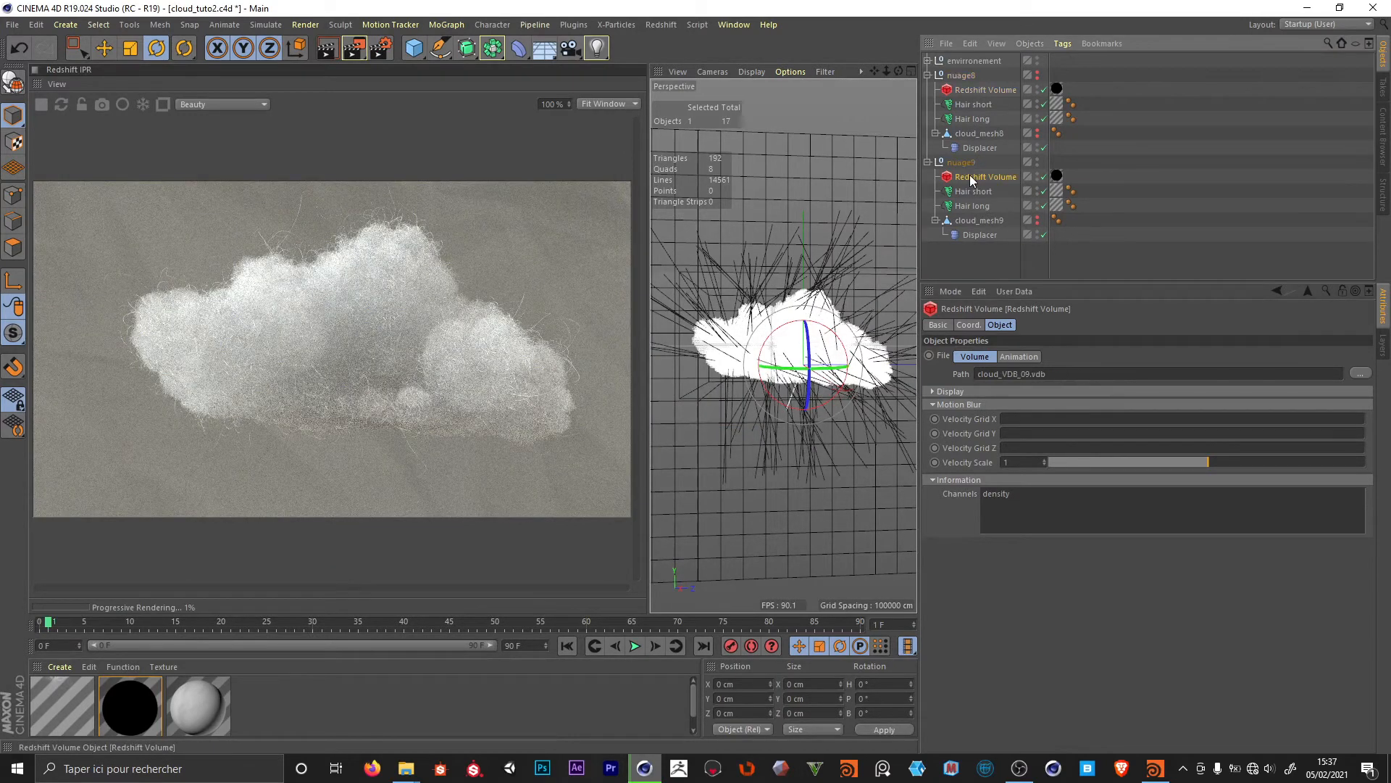
pyautogui.moveTo(980, 373); pyautogui.dragTo(1105, 378)
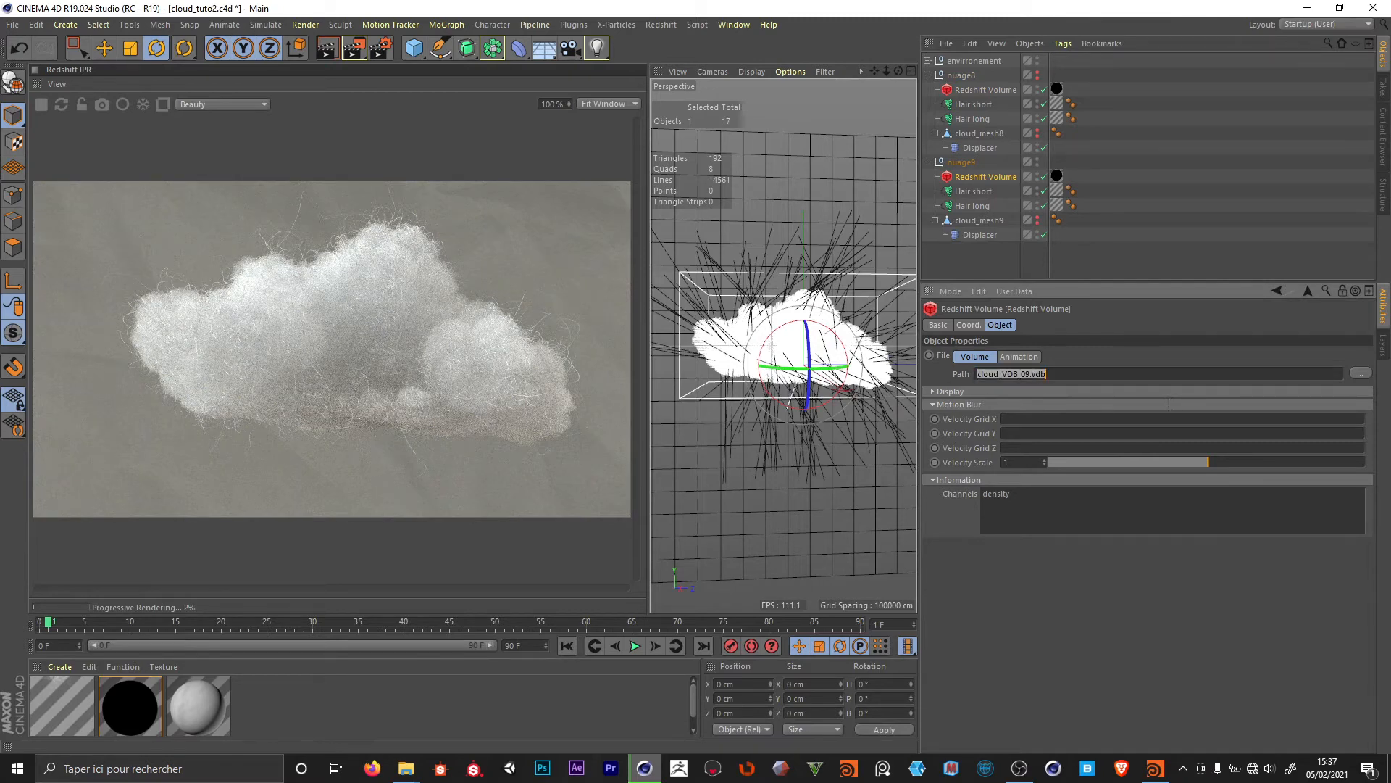
pyautogui.click(986, 89)
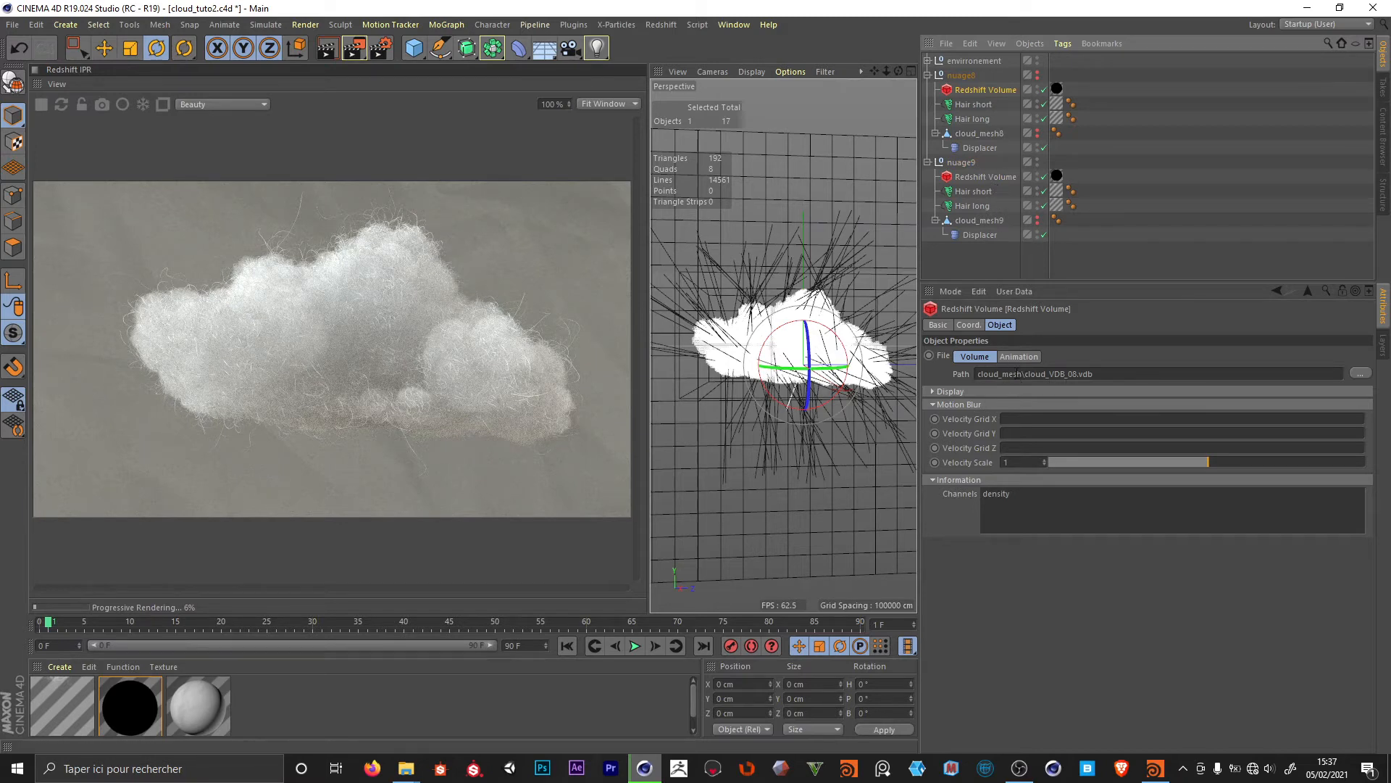
pyautogui.doubleClick(1000, 374)
pyautogui.keyDown('ctrl'); pyautogui.click(985, 177); pyautogui.keyUp('ctrl')
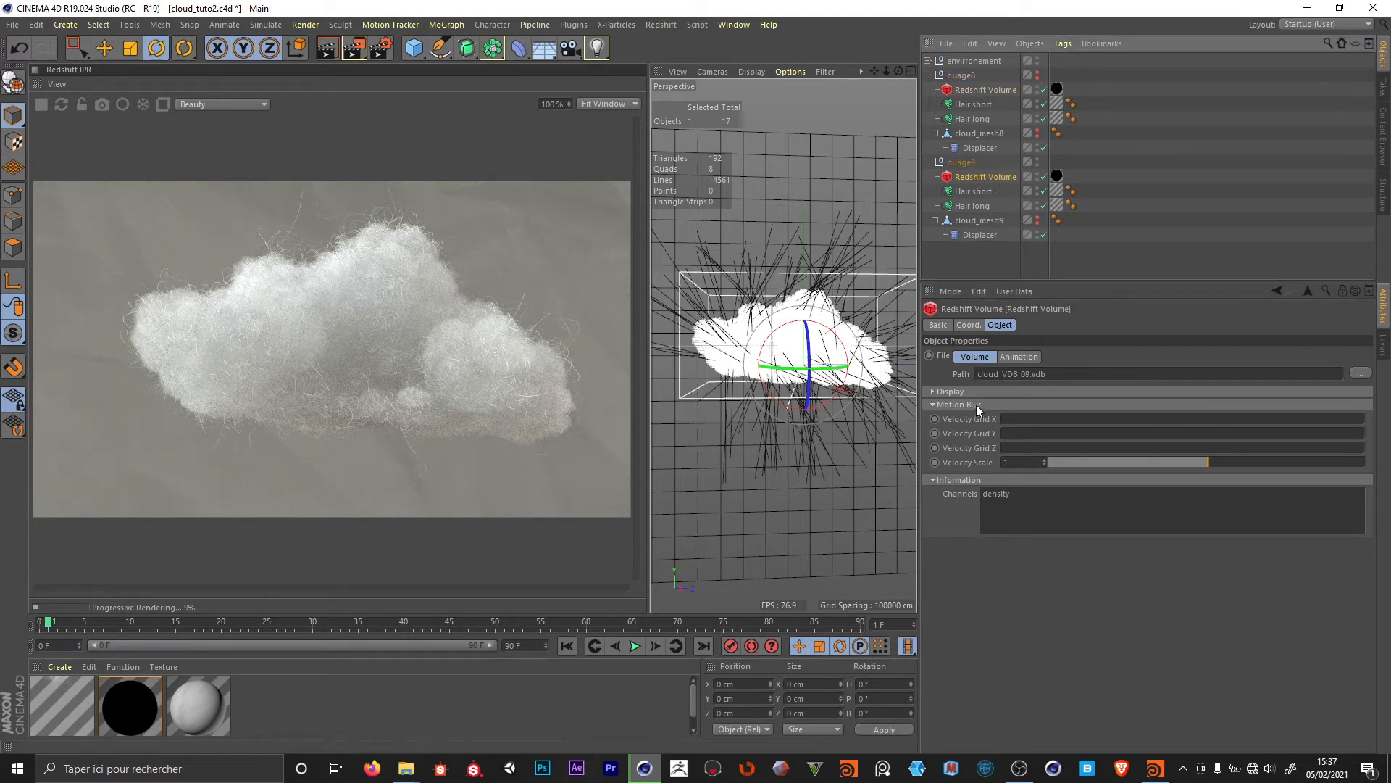
pyautogui.write('cloud_mesh\\')
pyautogui.press('Return')
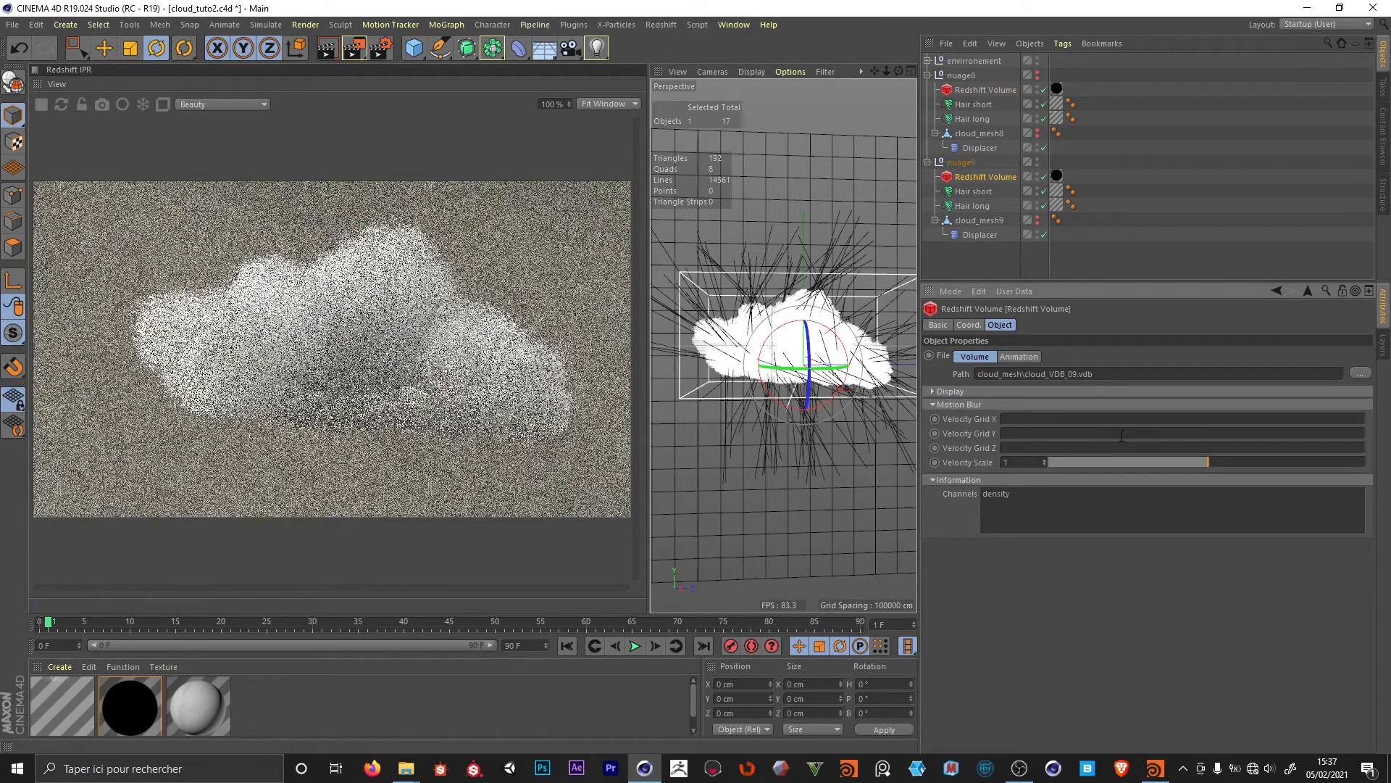
# - Examine the clouds tuto files folder in the volume's file browser to see where cloud_mesh sits, without loading a file
pyautogui.click(1357, 377)
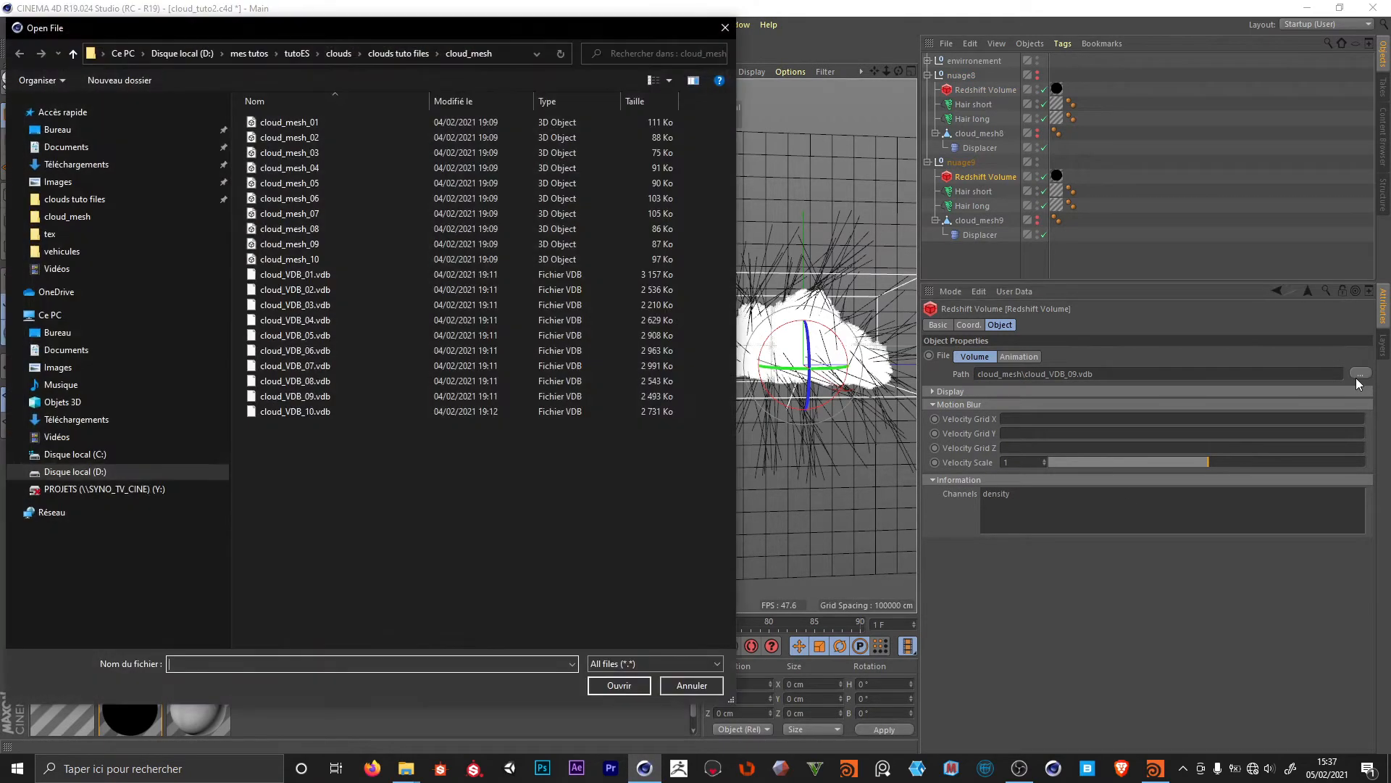
pyautogui.click(415, 54)
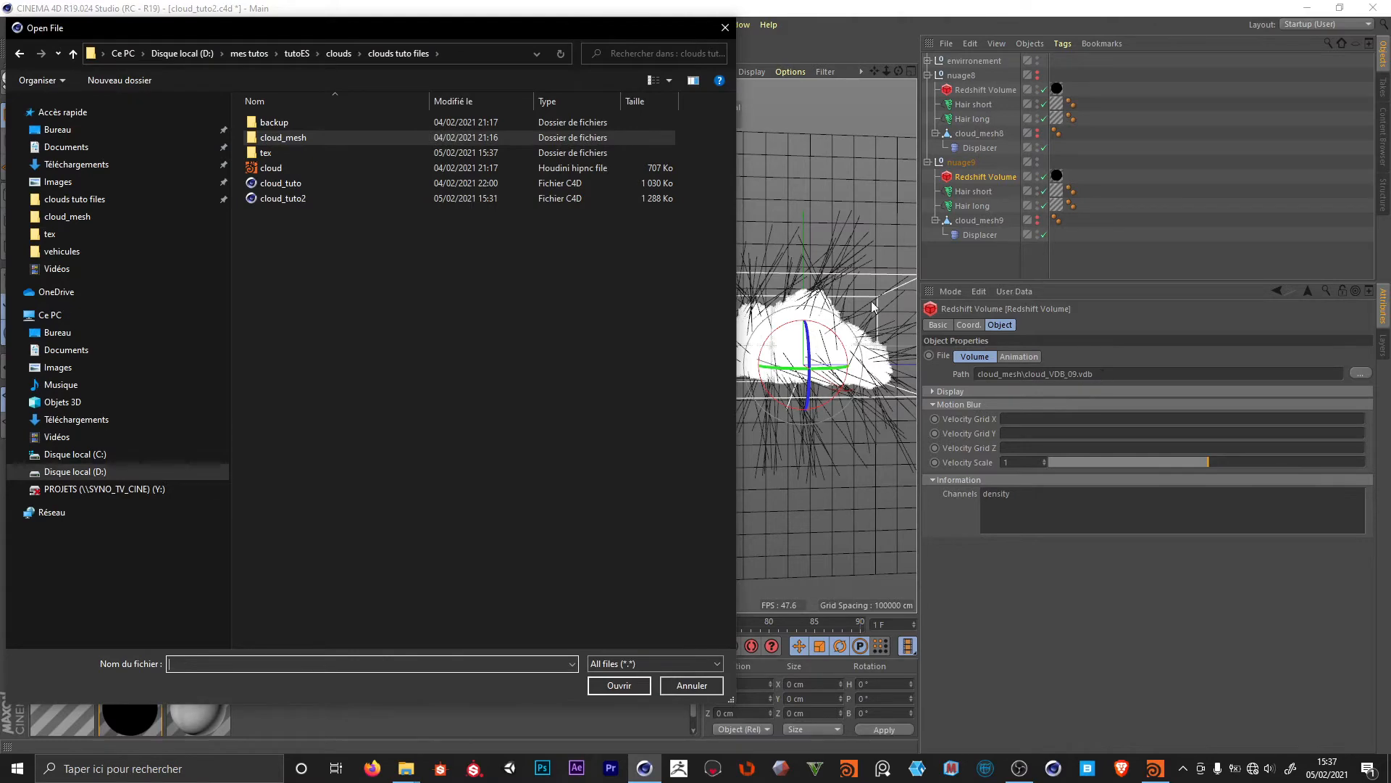
pyautogui.click(725, 27)
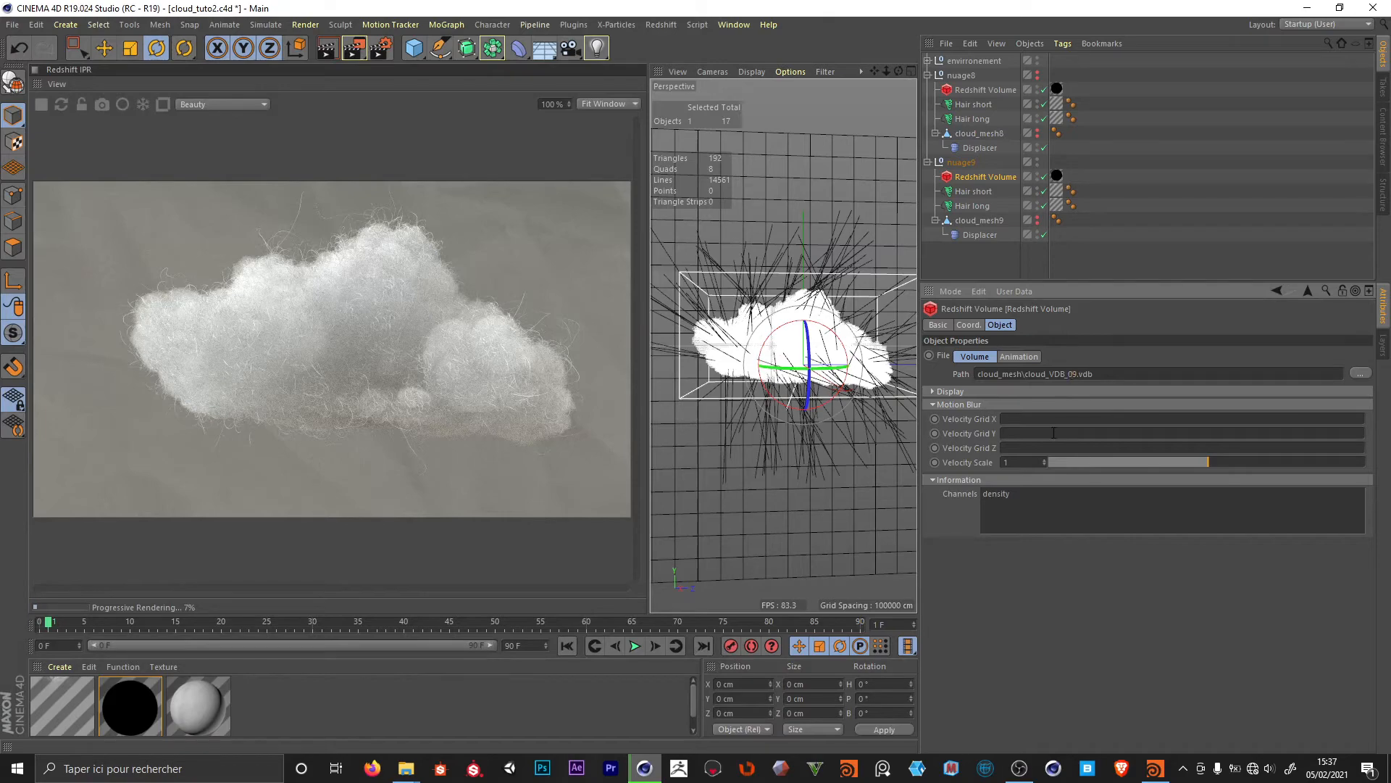
# - Try cloud_VDB_05.vdb and cloud_VDB_03.vdb as nuage9's volume file, restore cloud_VDB_09.vdb and deselect everything
pyautogui.write('5')
pyautogui.press('Return')
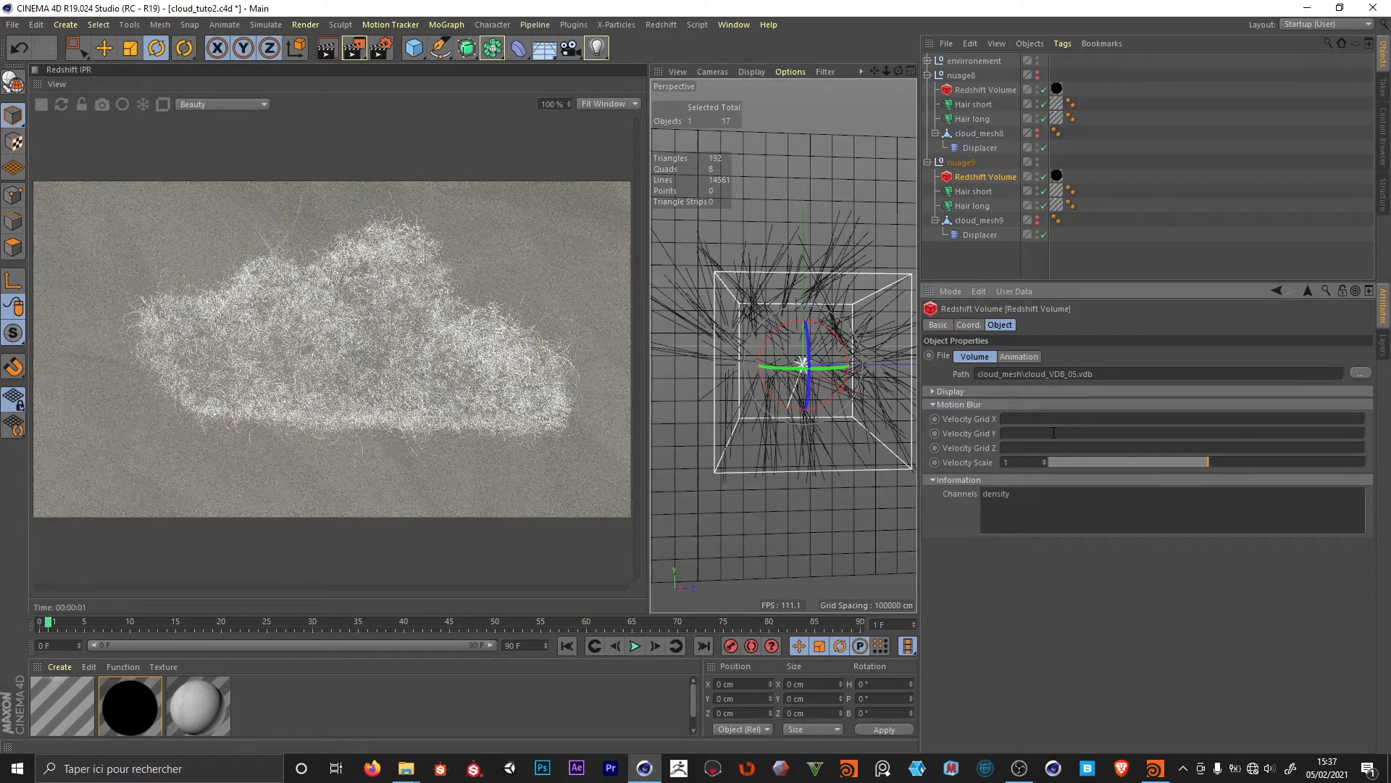
pyautogui.press('BackSpace')
pyautogui.write('3')
pyautogui.press('Return')
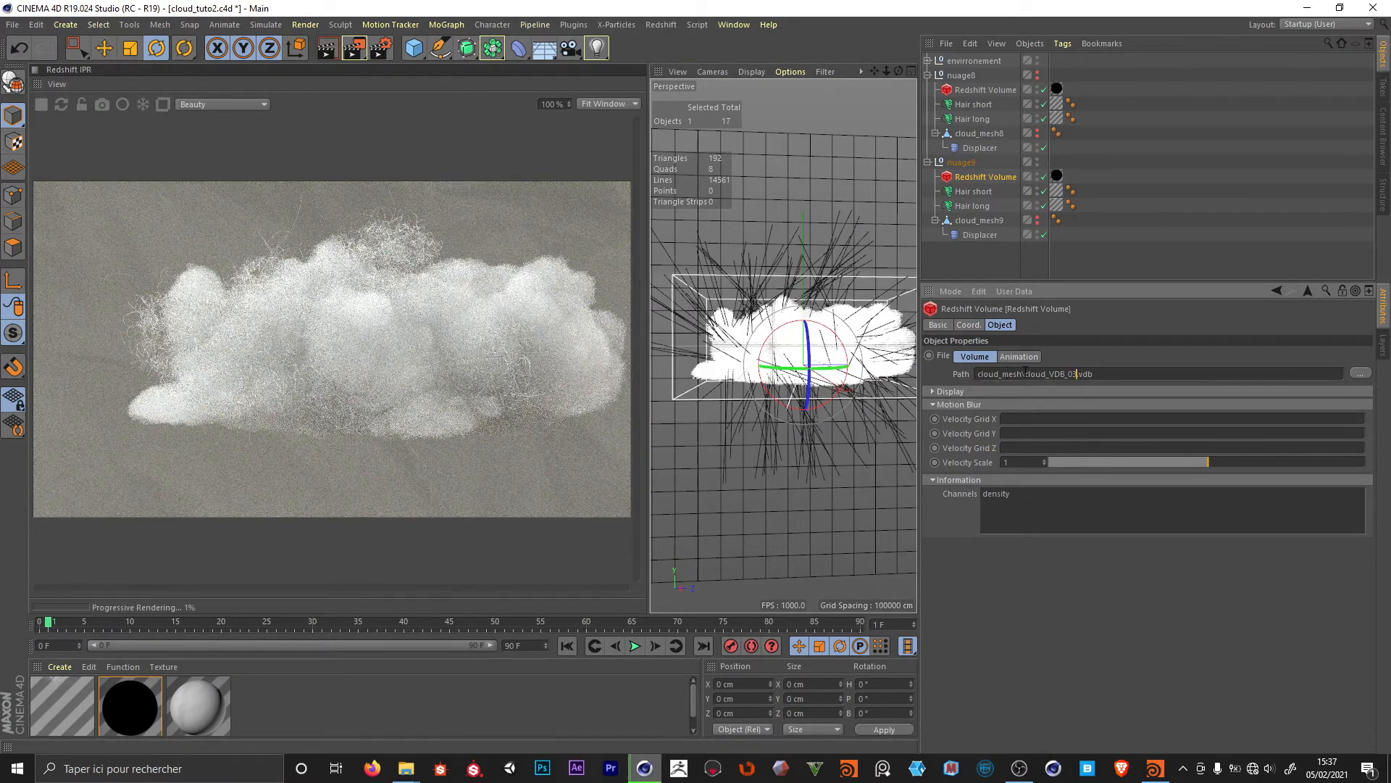
pyautogui.press('BackSpace')
pyautogui.write('9')
pyautogui.press('Return')
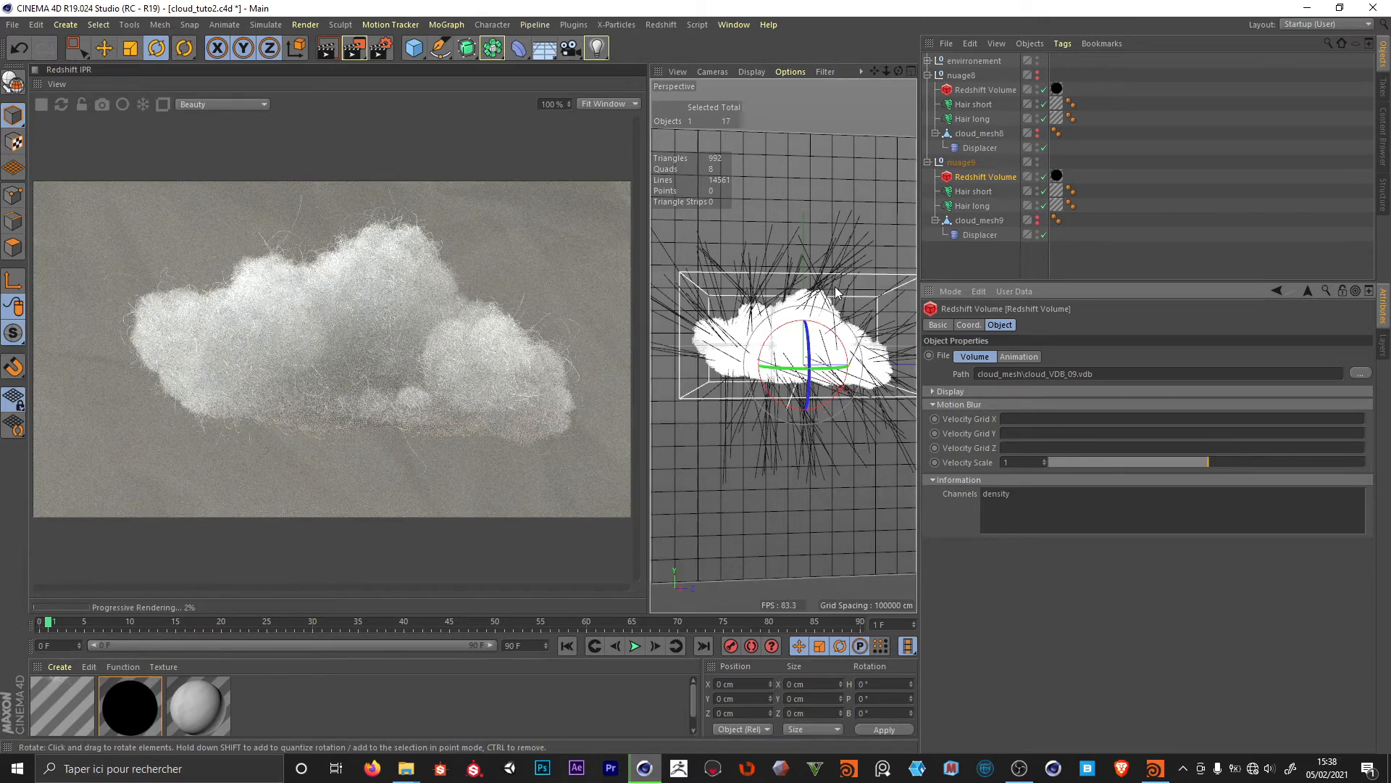
pyautogui.click(1136, 190)
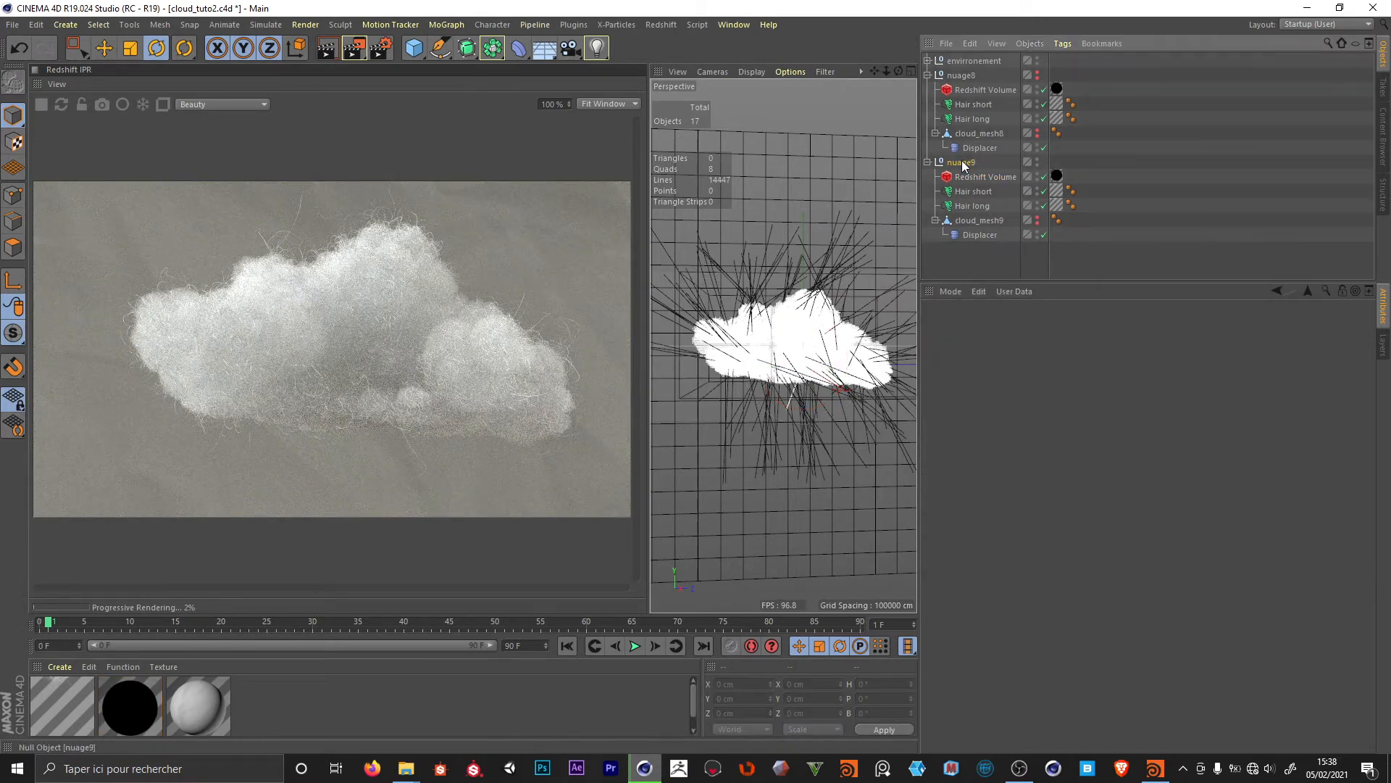
# - Collapse the nuage8 and nuage9 groups, clear the selection and save the project
pyautogui.click(961, 163)
pyautogui.click(929, 163)
pyautogui.click(928, 76)
pyautogui.click(976, 112)
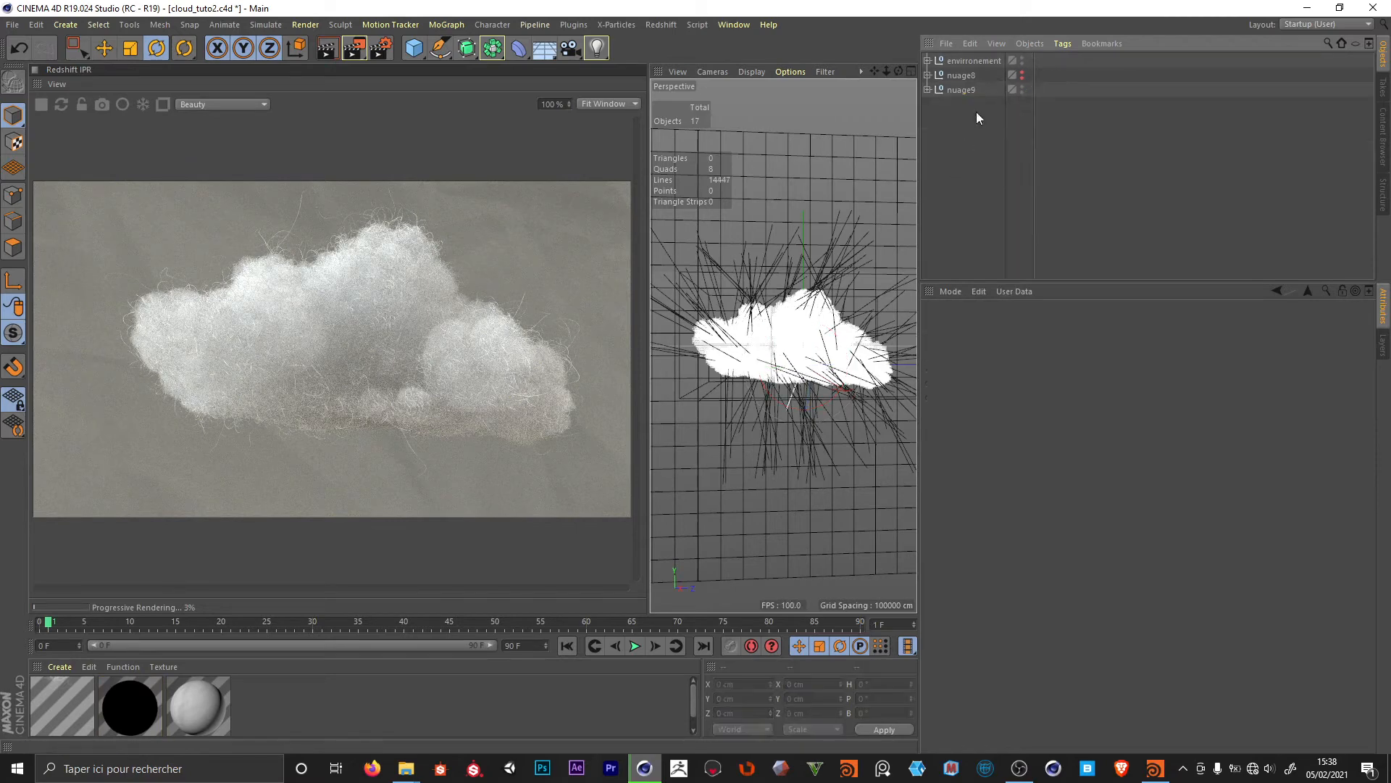
pyautogui.hotkey('ctrl', 's')
# - Create a MoGraph Cloner and place both nuage8 and nuage9 inside it as children
pyautogui.click(955, 77)
pyautogui.keyDown('shift'); pyautogui.click(955, 88); pyautogui.keyUp('shift')
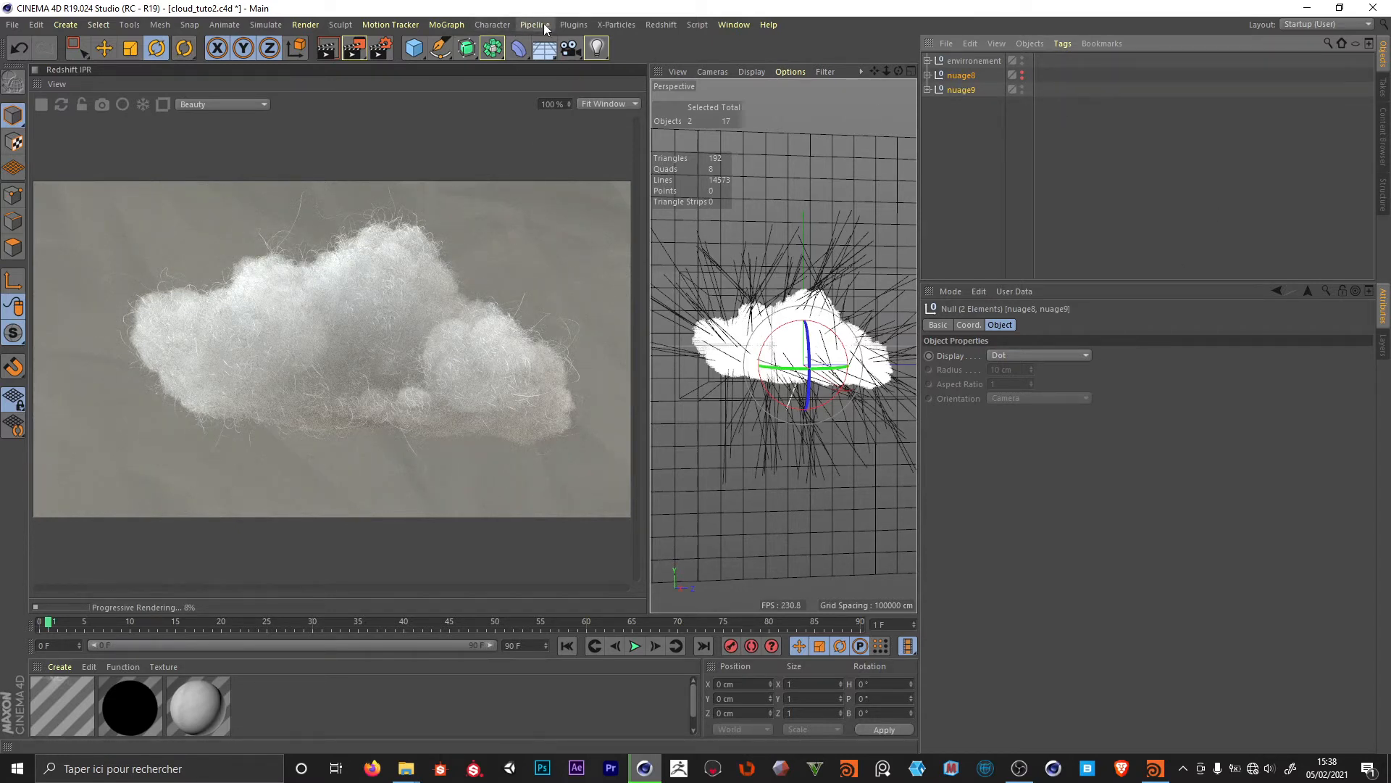
pyautogui.click(446, 25)
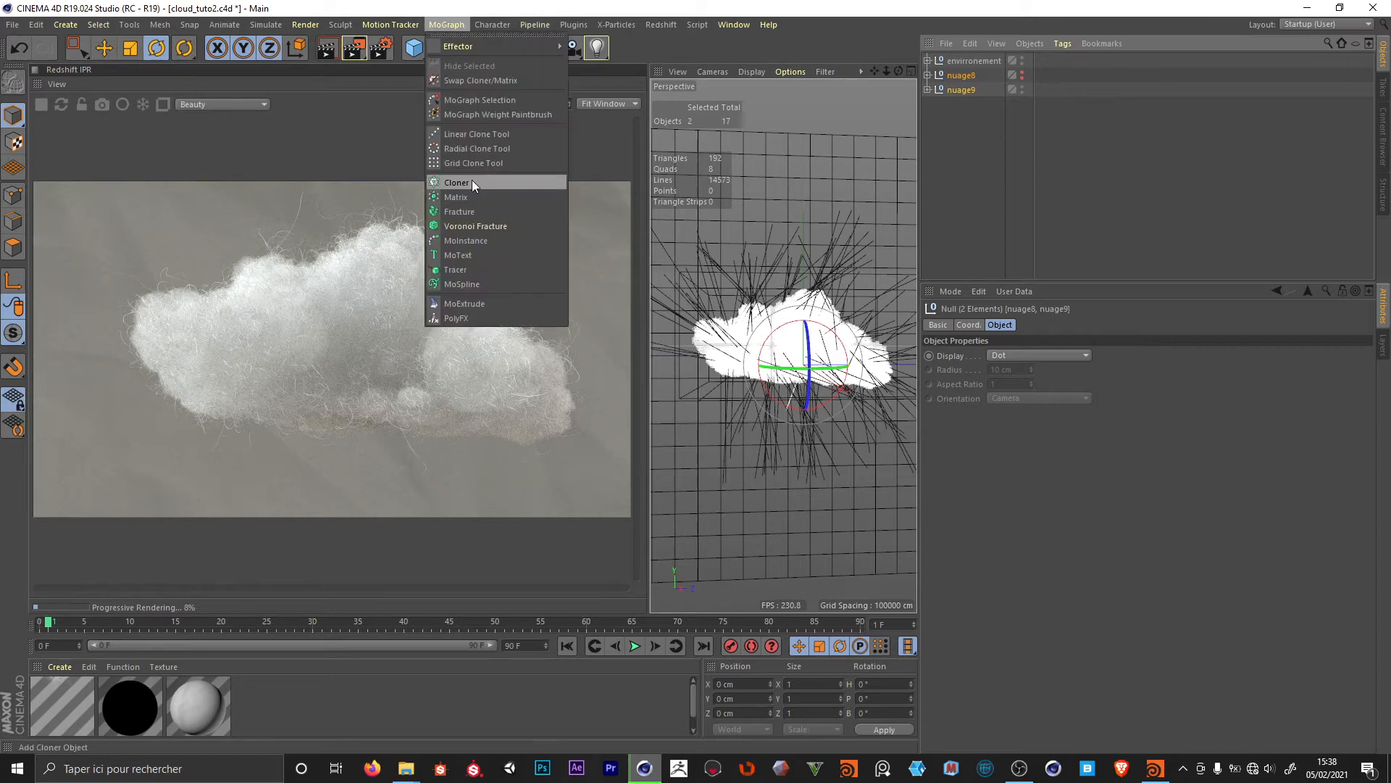
pyautogui.click(472, 182)
pyautogui.click(953, 91)
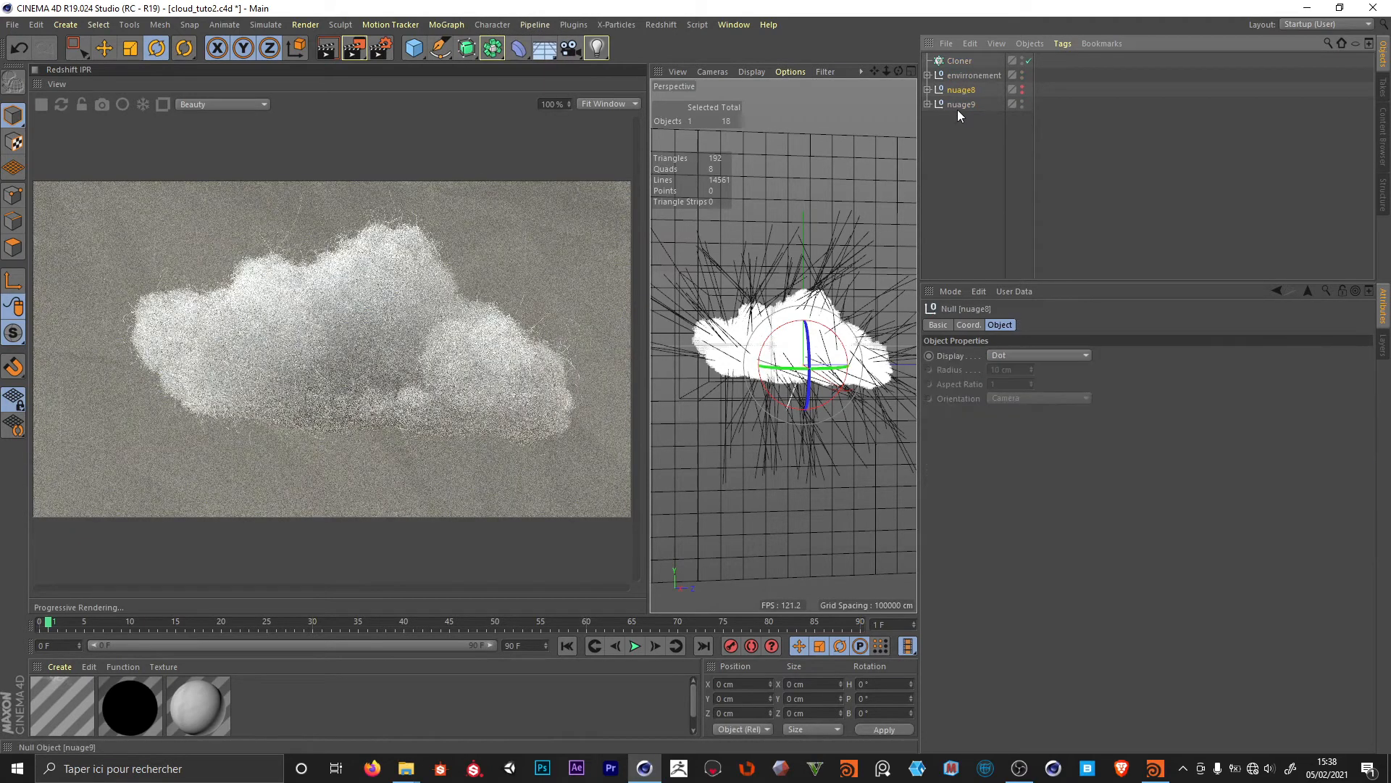
pyautogui.keyDown('shift'); pyautogui.click(958, 106); pyautogui.keyUp('shift')
pyautogui.moveTo(962, 70); pyautogui.dragTo(960, 63)
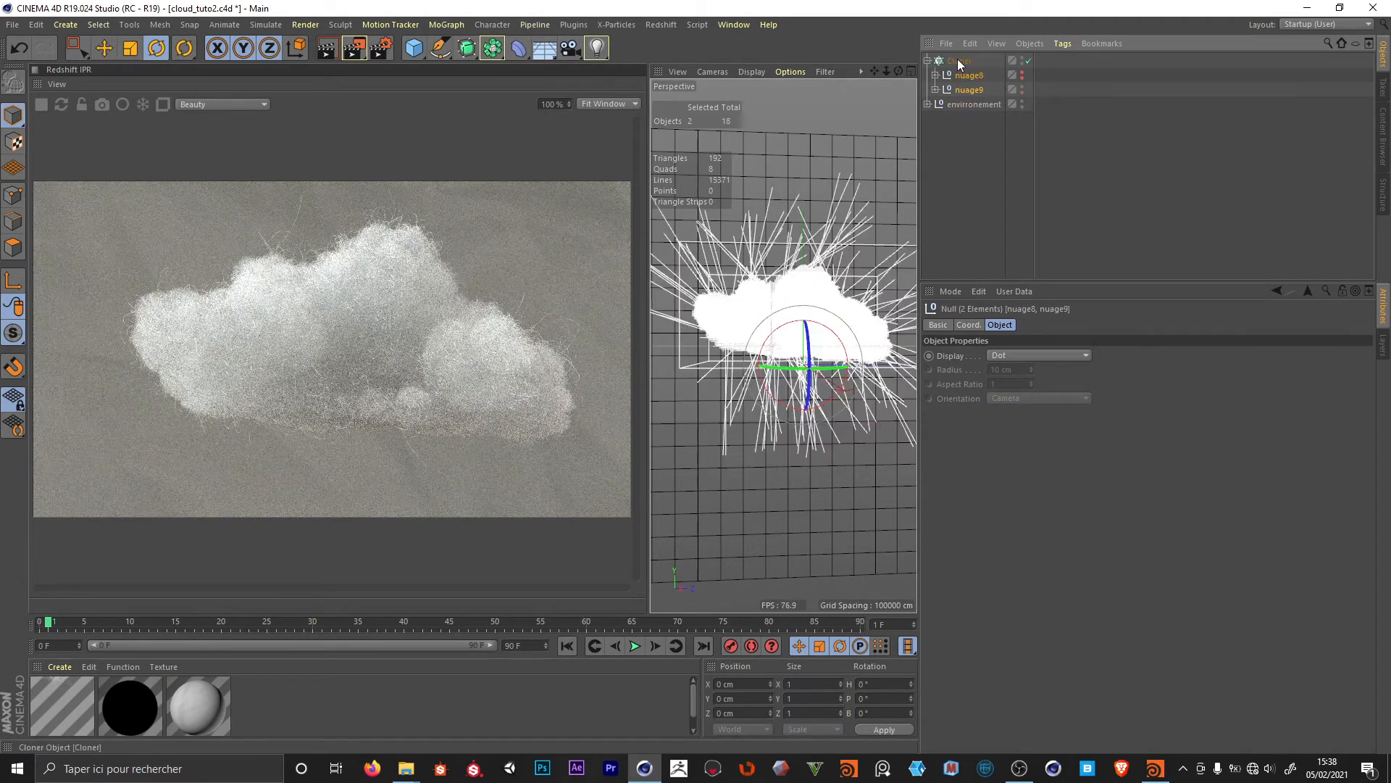
# - Set the Cloner's mode to Object and clear the selection
pyautogui.click(960, 76)
pyautogui.click(997, 356)
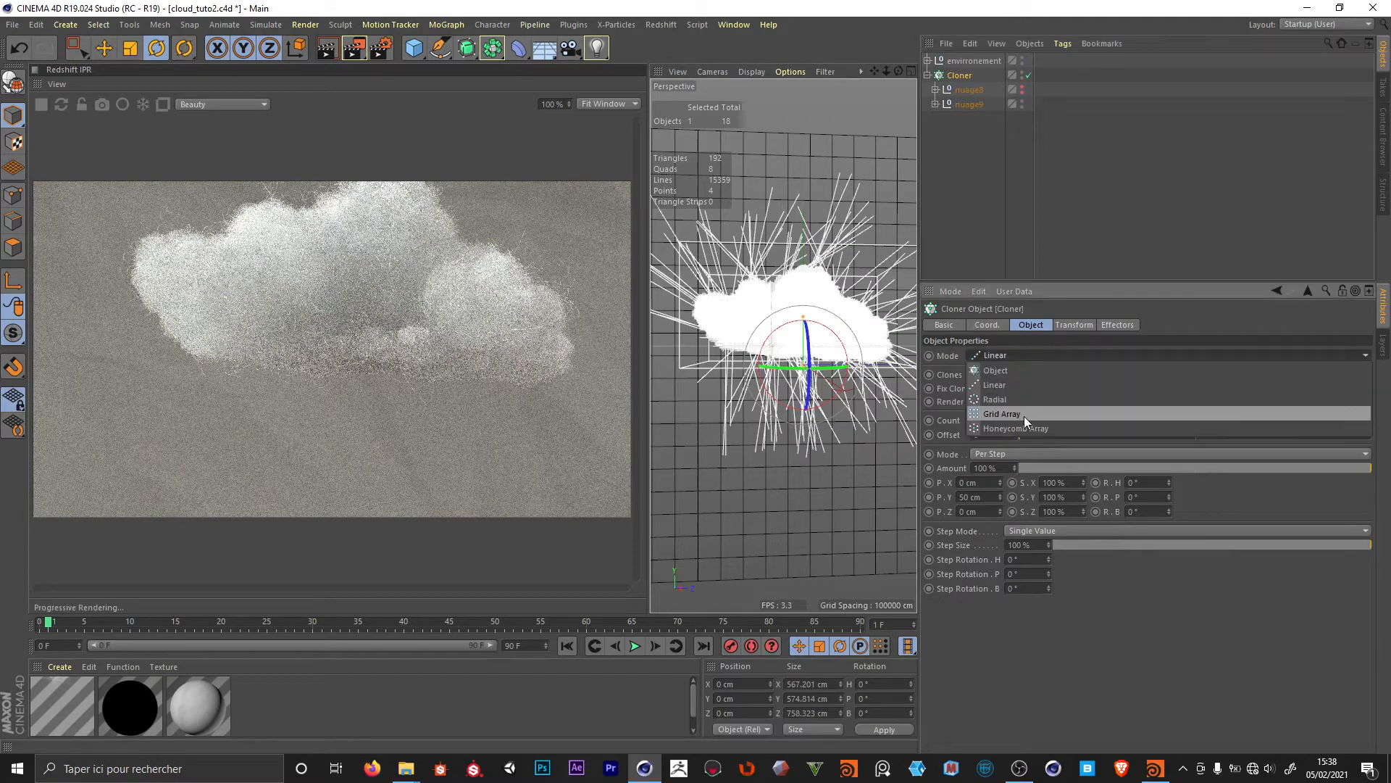
pyautogui.click(1030, 371)
pyautogui.click(990, 207)
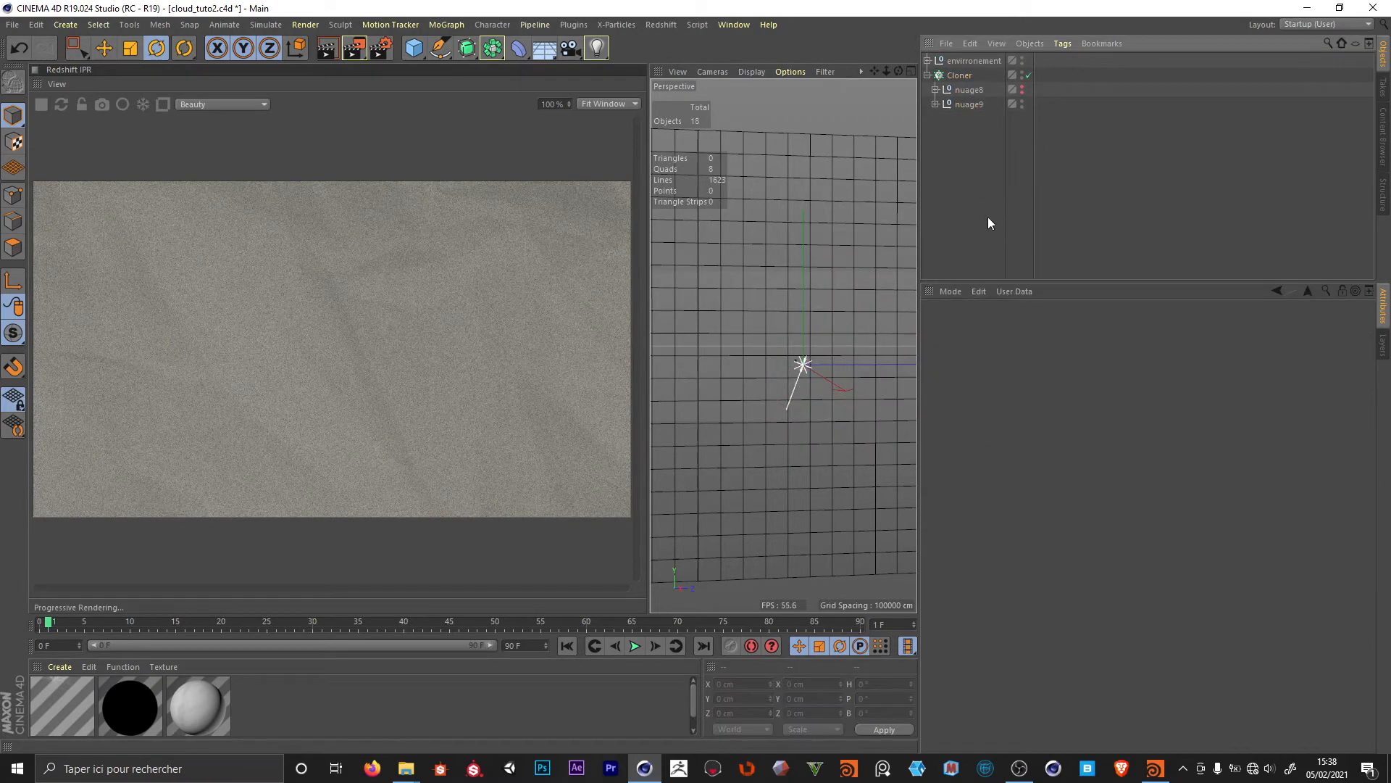
# - Add a plane with 1 width segment and 1 height segment, orient it to +Z and scale it down to 102.4 cm square
pyautogui.click(424, 55)
pyautogui.click(548, 95)
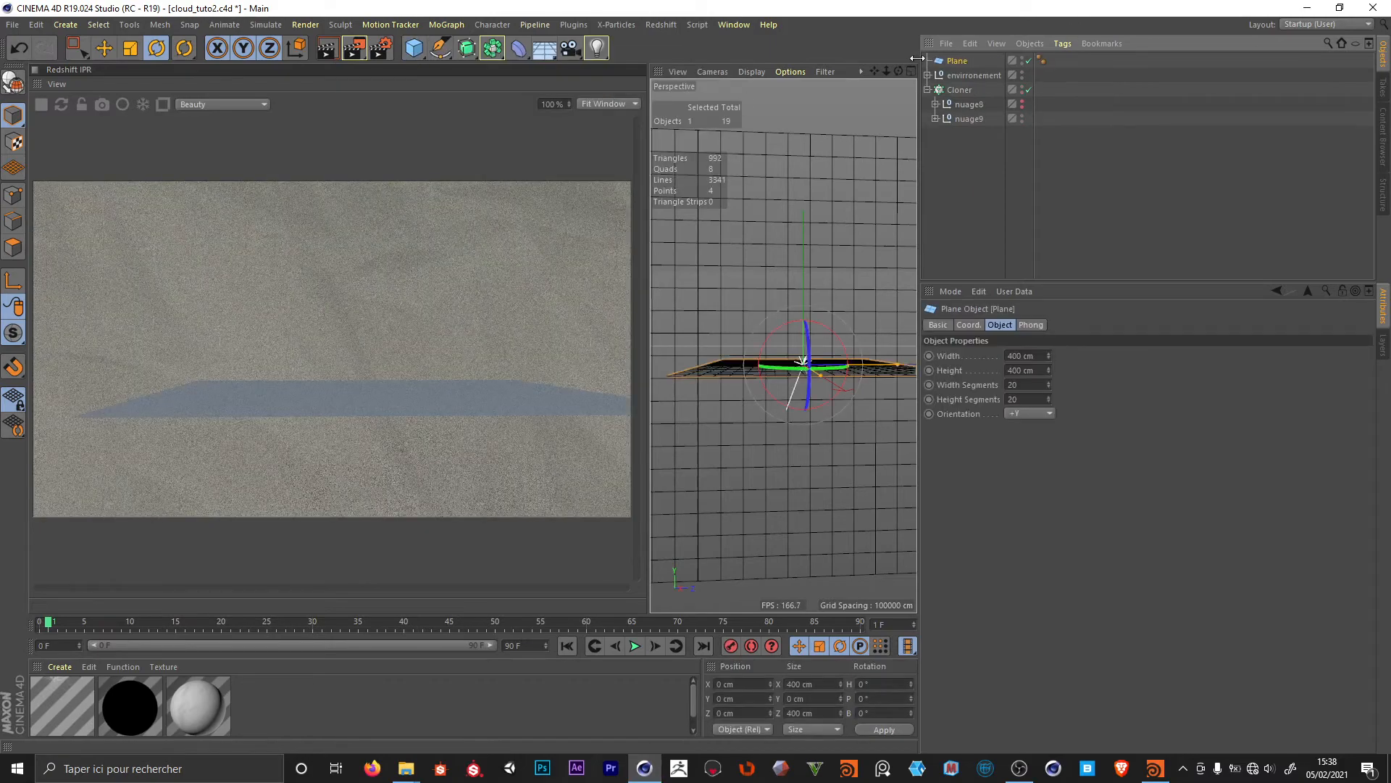
pyautogui.click(1031, 385)
pyautogui.doubleClick(1031, 385)
pyautogui.write('1')
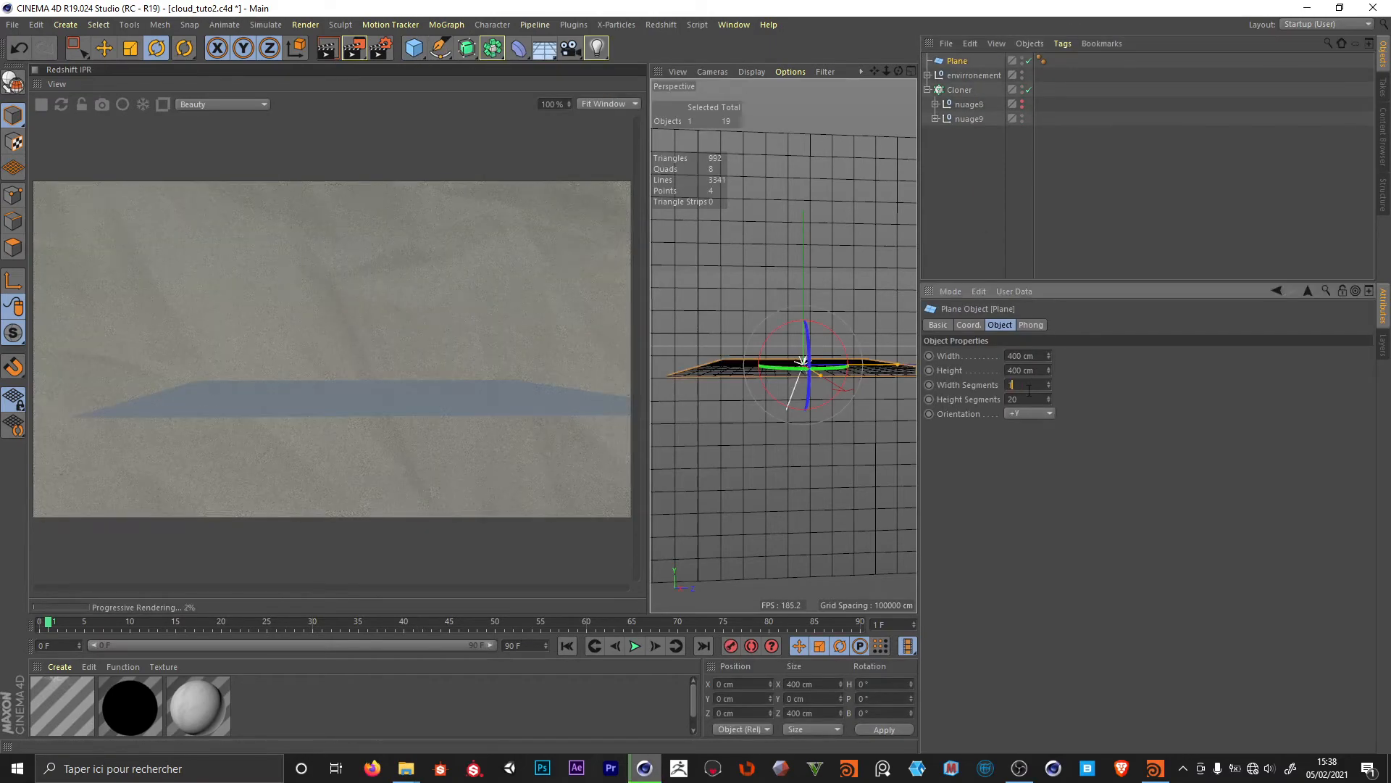
pyautogui.press('Tab')
pyautogui.write('1')
pyautogui.press('Return')
pyautogui.click(1029, 413)
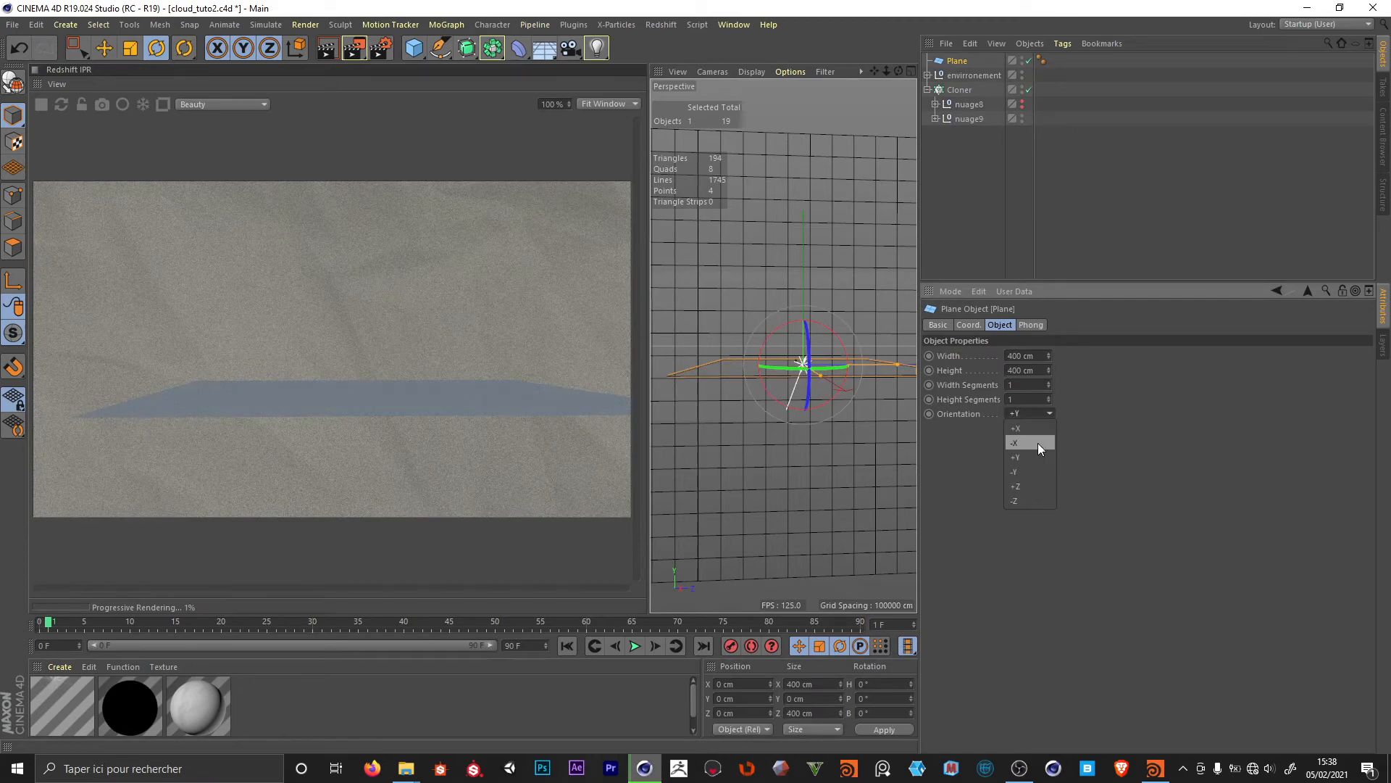
pyautogui.click(1029, 486)
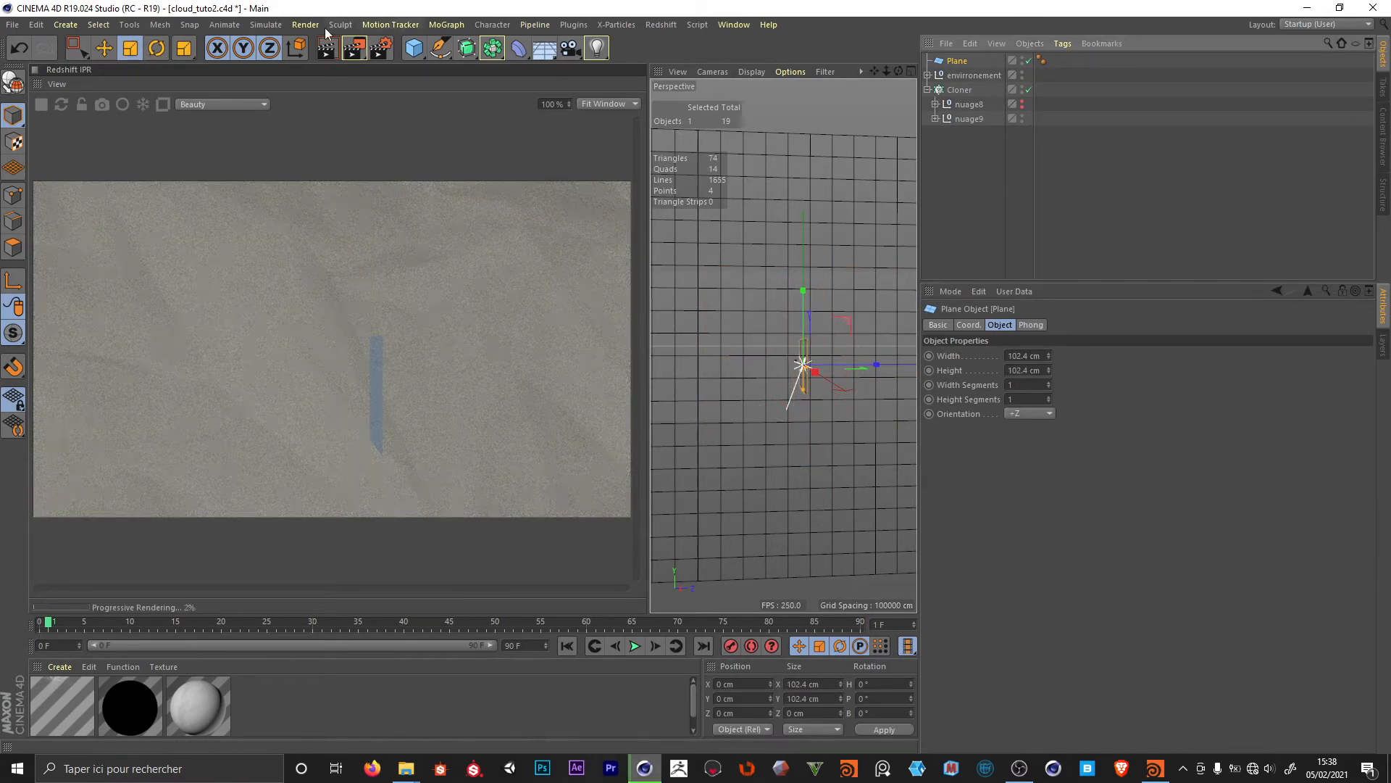
# - Wrap the plane in a Connect object and assign that Connect as the Cloner's target object
pyautogui.click(467, 48)
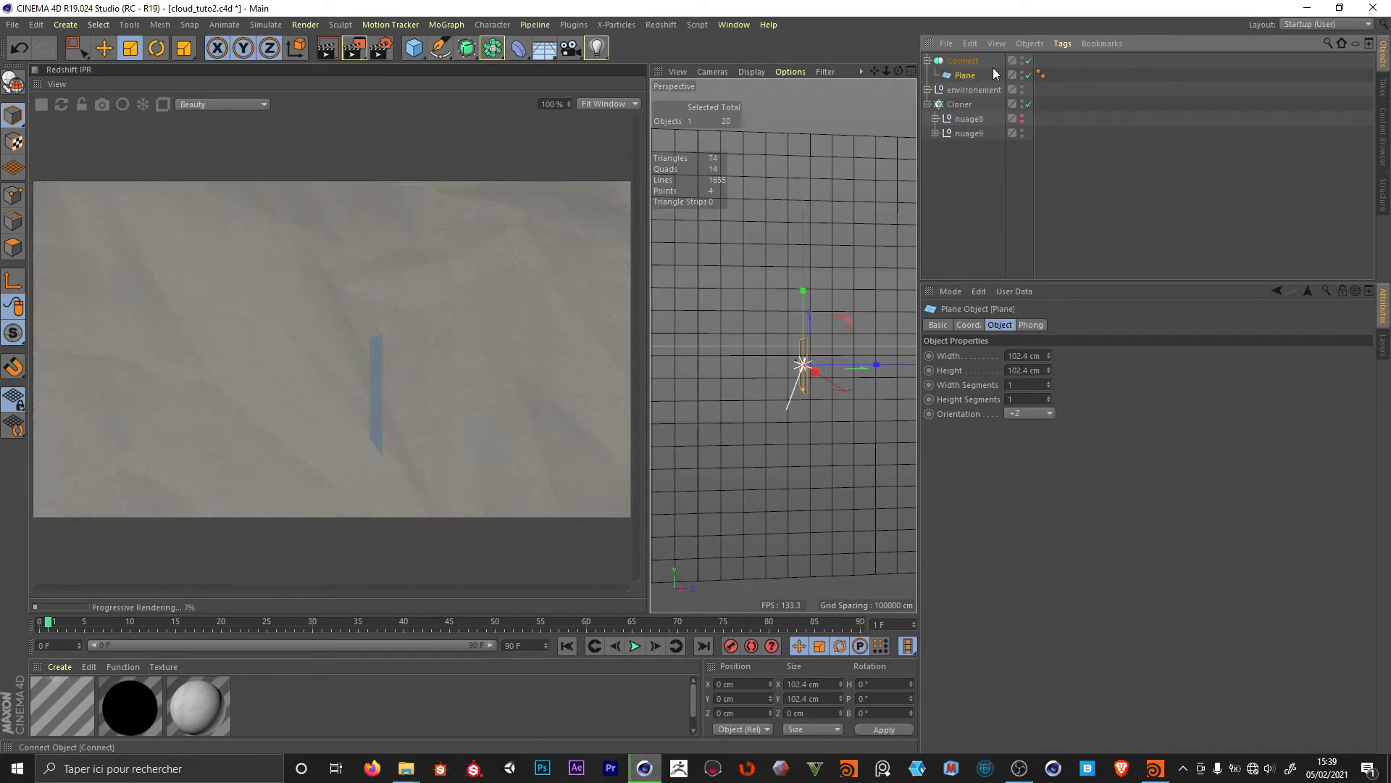
pyautogui.click(952, 62)
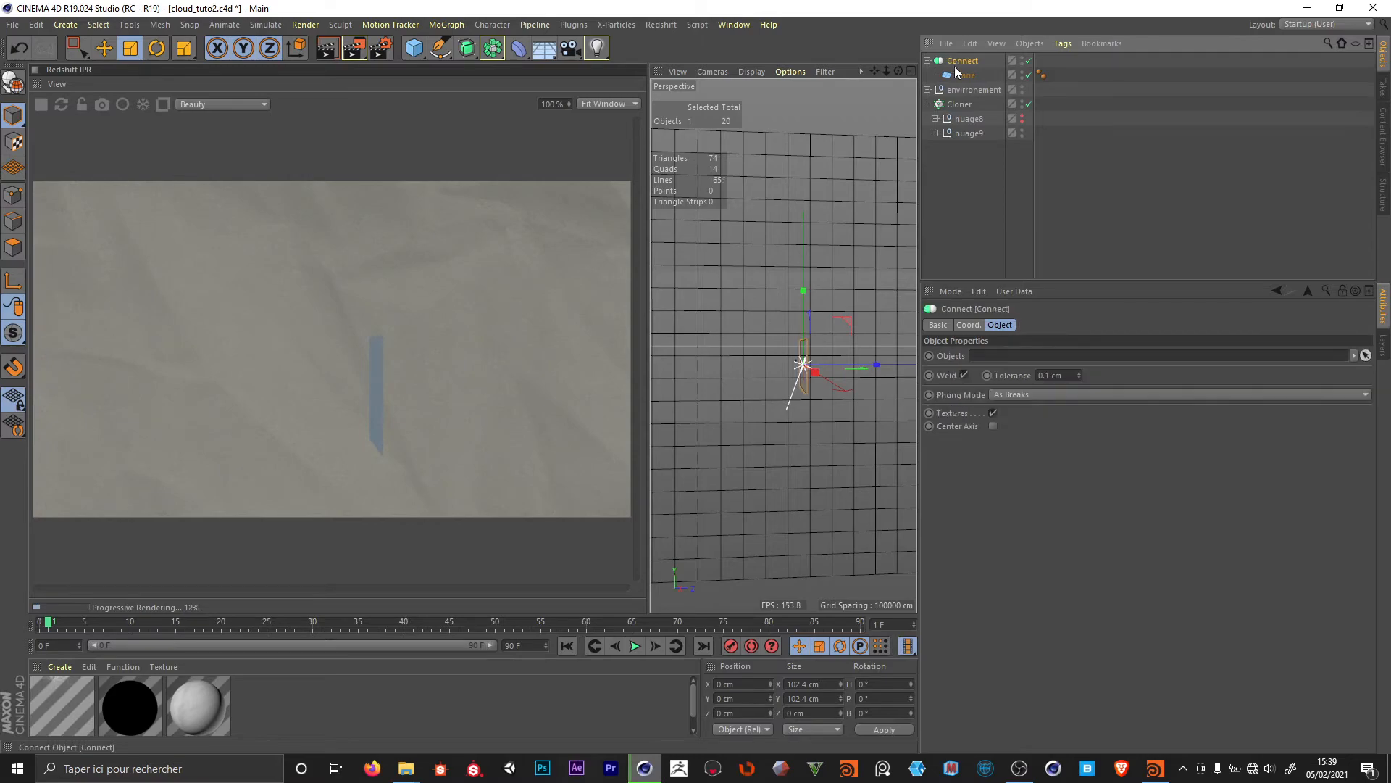
pyautogui.click(957, 104)
pyautogui.moveTo(957, 64); pyautogui.dragTo(1015, 420)
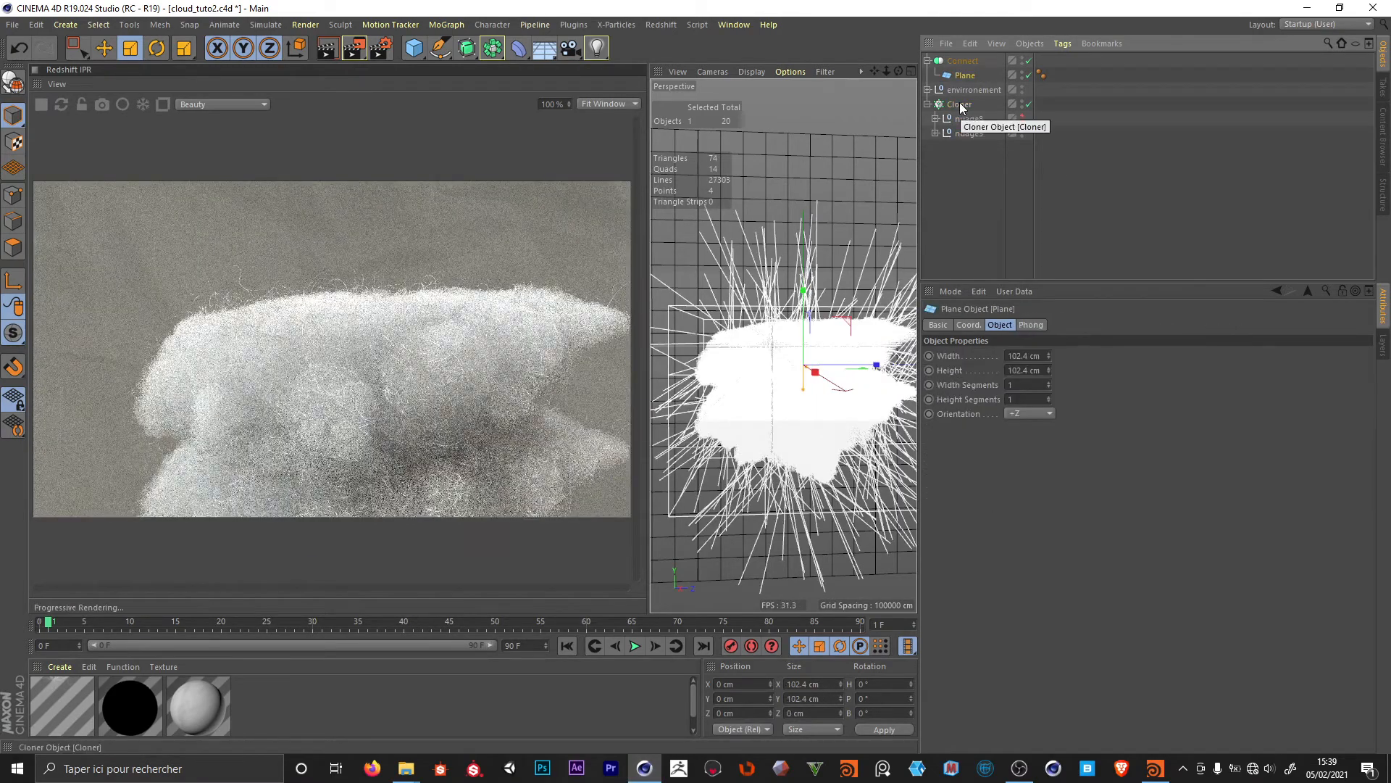
# - Set the Cloner's distribution to Polygon Center and make nuage8 visible again
pyautogui.click(959, 105)
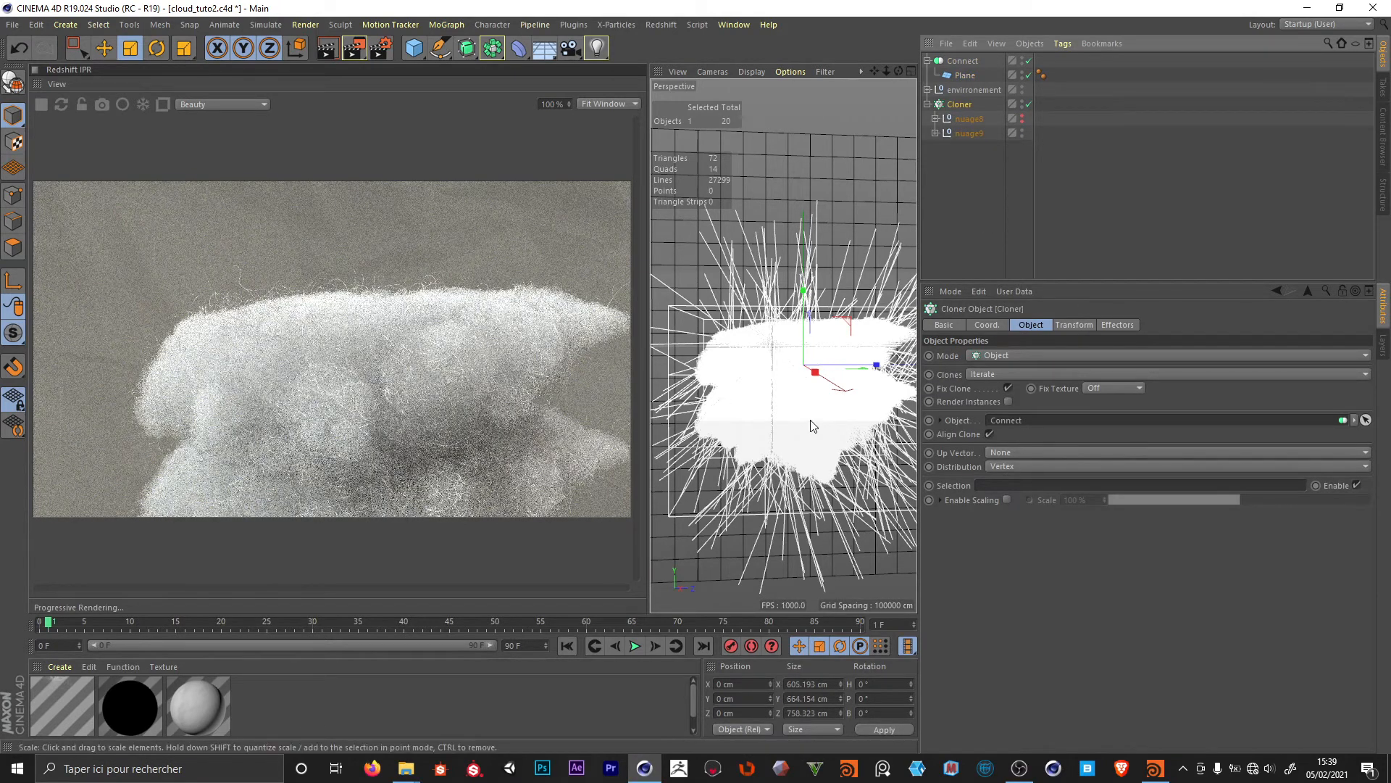
pyautogui.click(1019, 468)
pyautogui.click(1011, 524)
pyautogui.click(1028, 512)
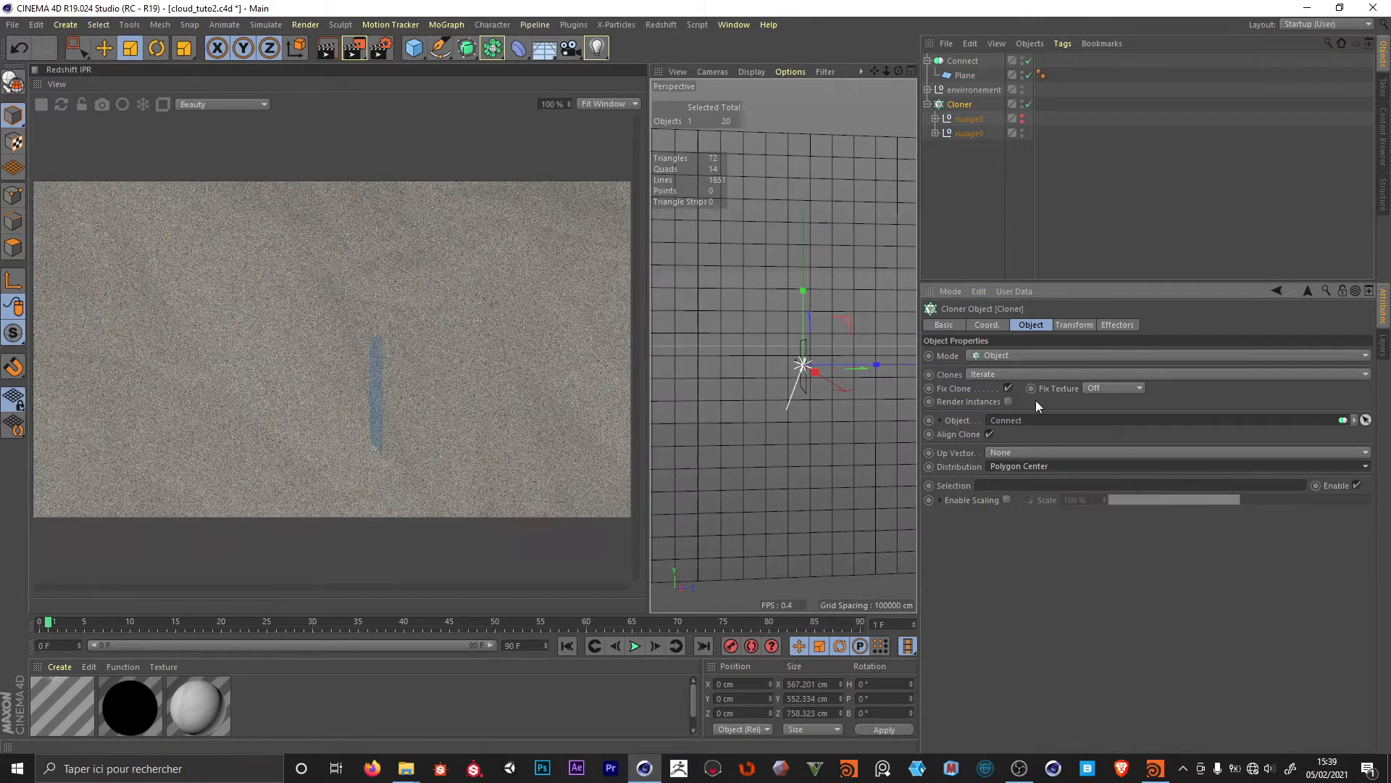
pyautogui.click(1021, 116)
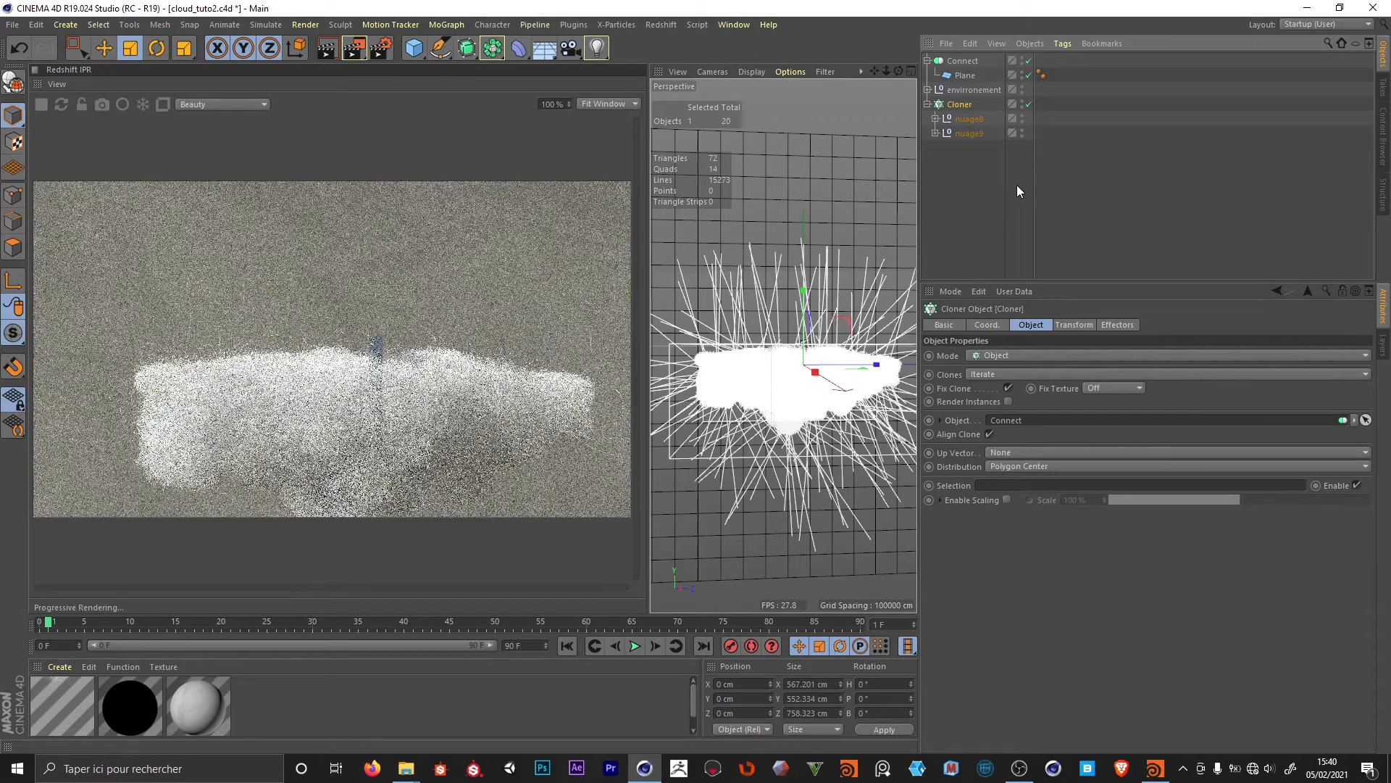
pyautogui.click(970, 120)
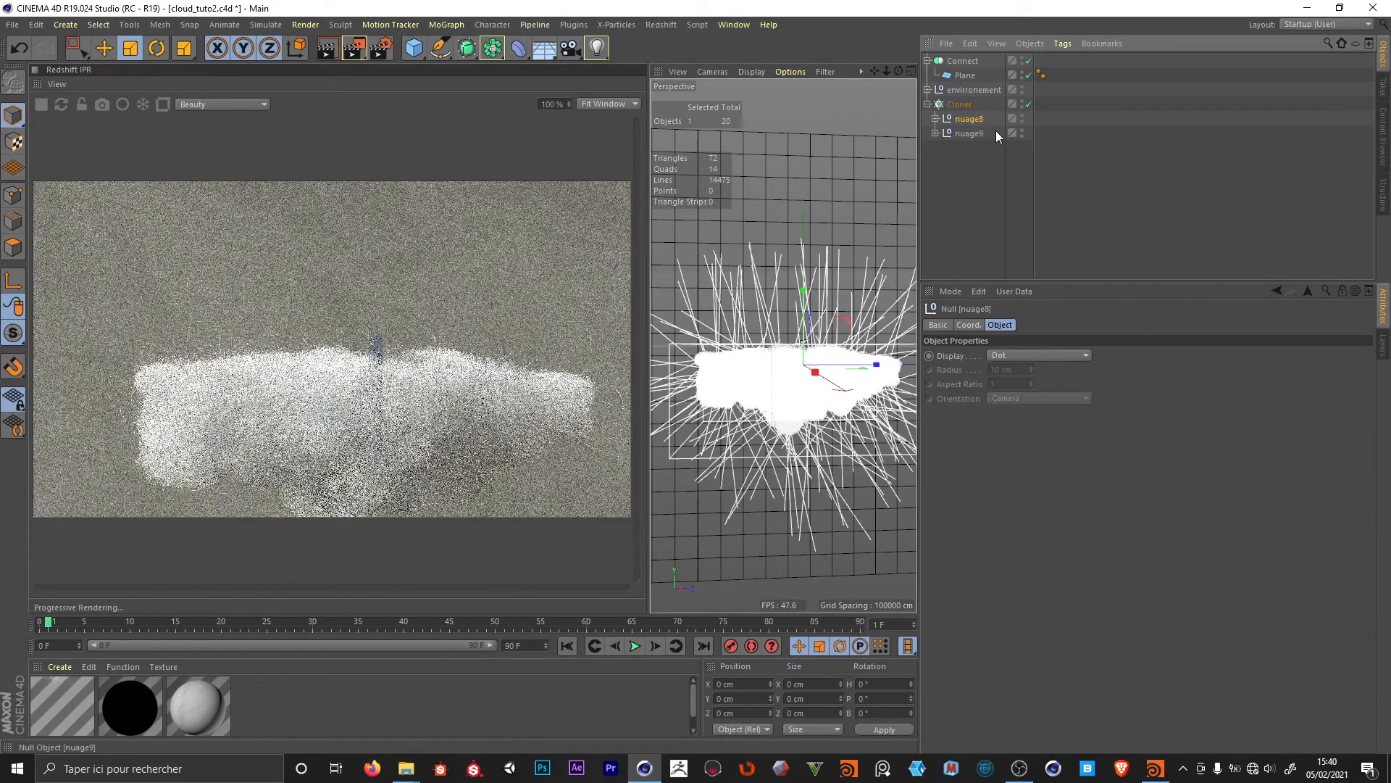
pyautogui.click(971, 62)
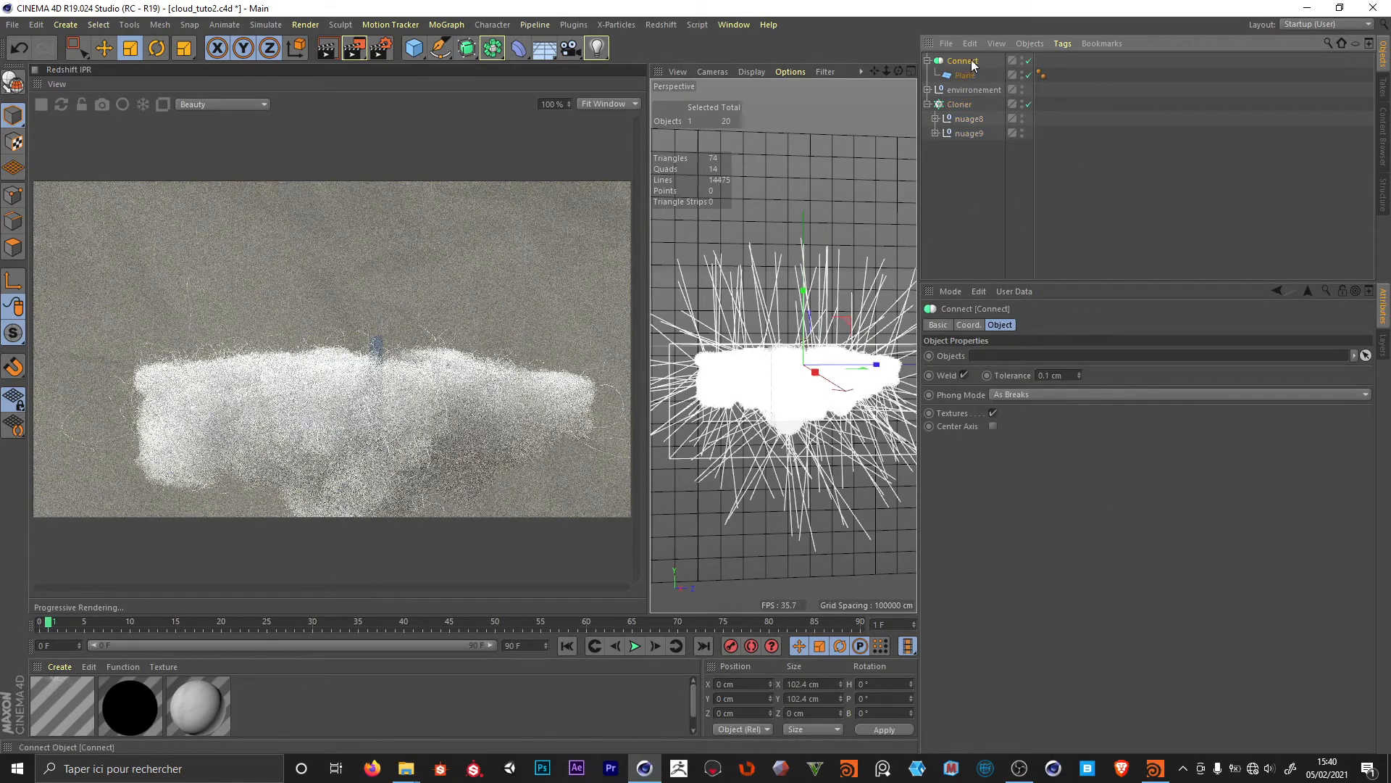
pyautogui.press('r')
pyautogui.moveTo(774, 337); pyautogui.dragTo(852, 415)
pyautogui.hotkey('ctrl', 'z')
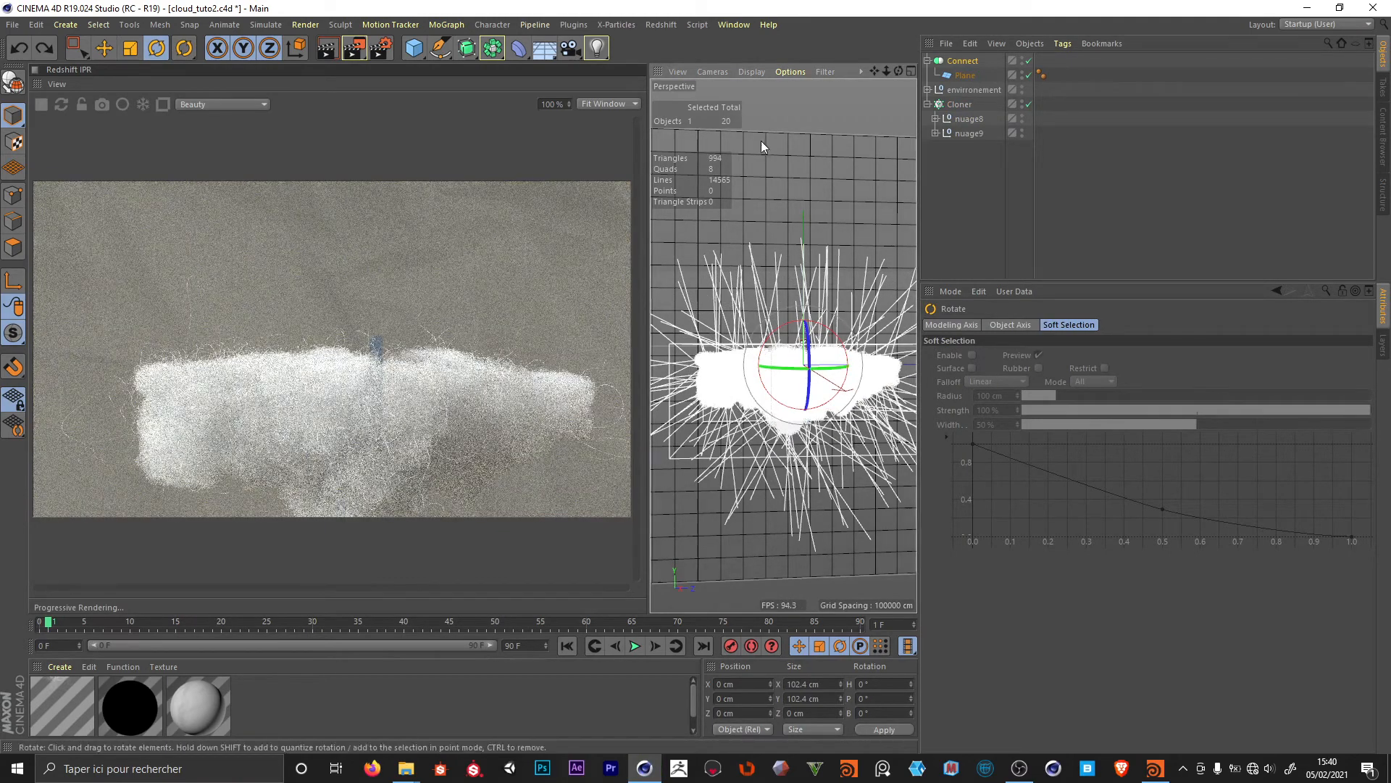
# - Disable Hair short and Hair long in both nuage8 and nuage9, then collapse both groups
pyautogui.click(934, 118)
pyautogui.click(935, 205)
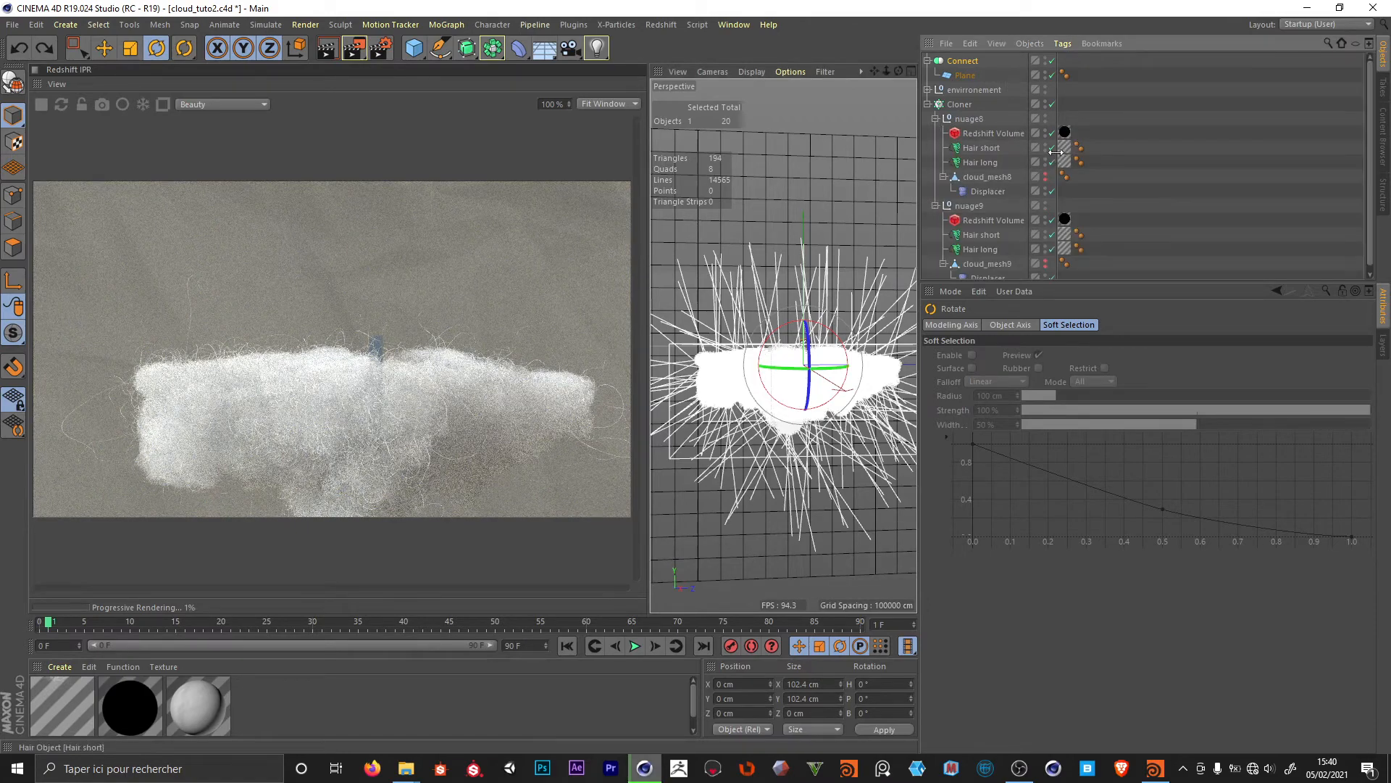
pyautogui.click(1052, 148)
pyautogui.click(1053, 162)
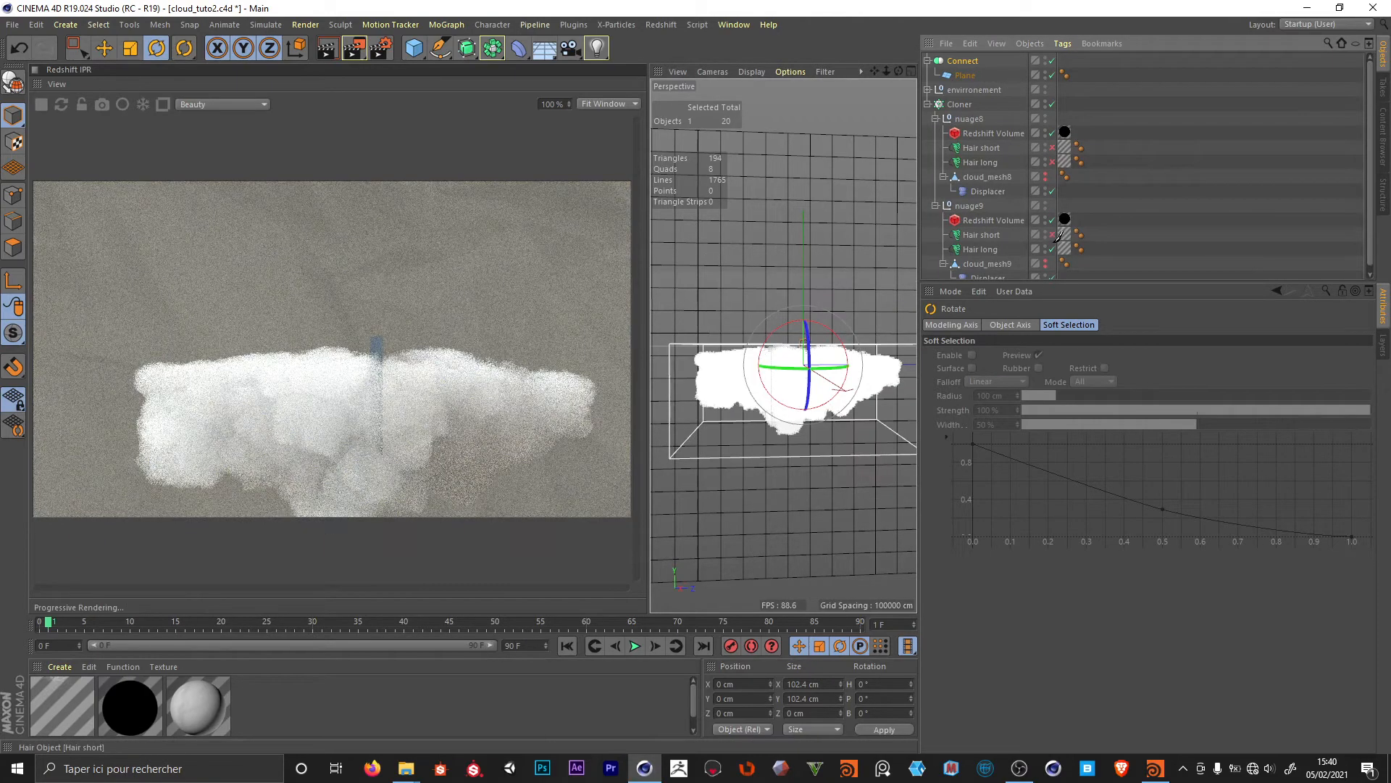
pyautogui.click(1052, 235)
pyautogui.click(1052, 249)
pyautogui.click(1143, 202)
pyautogui.click(935, 205)
pyautogui.click(935, 118)
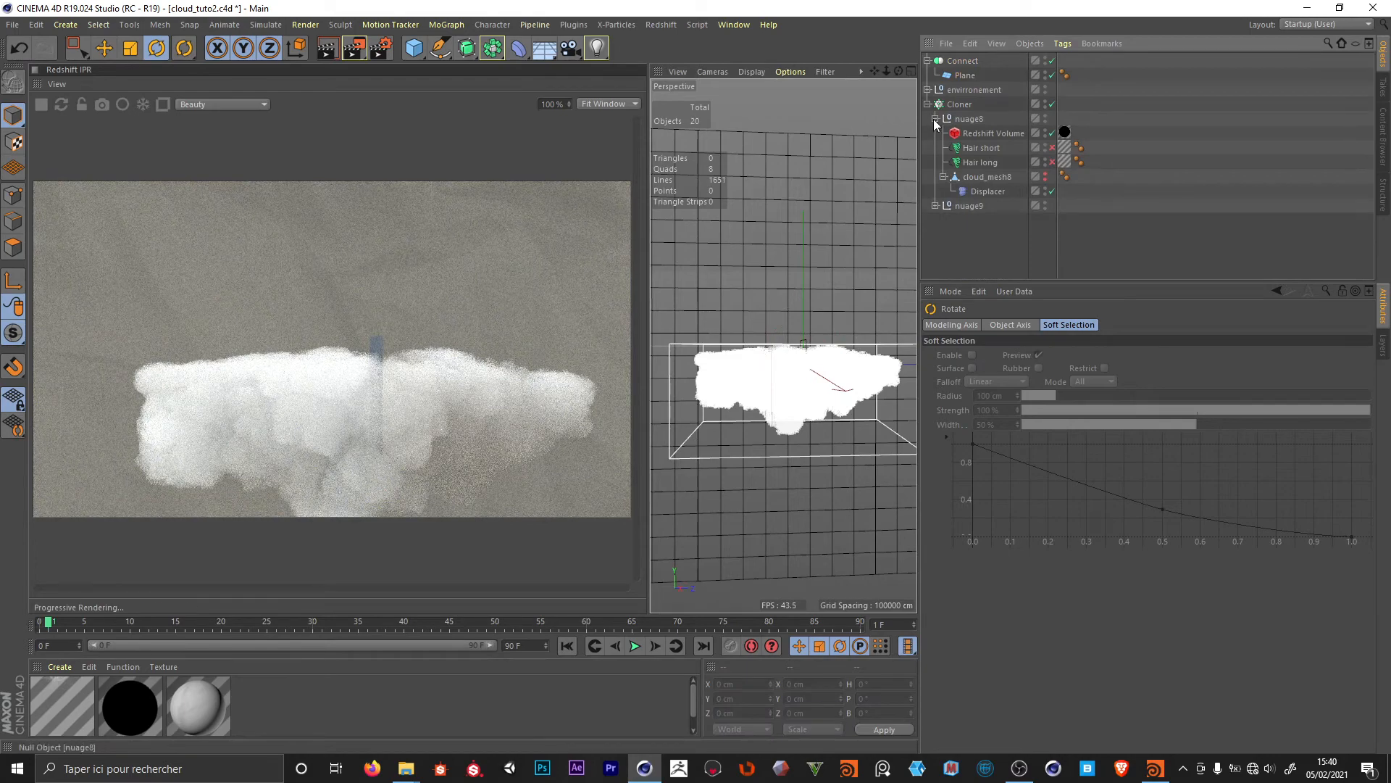
# - Rotate the plane to a pitch of -180° to turn the cloned cloud upright, undoing any extra rotation
pyautogui.click(965, 75)
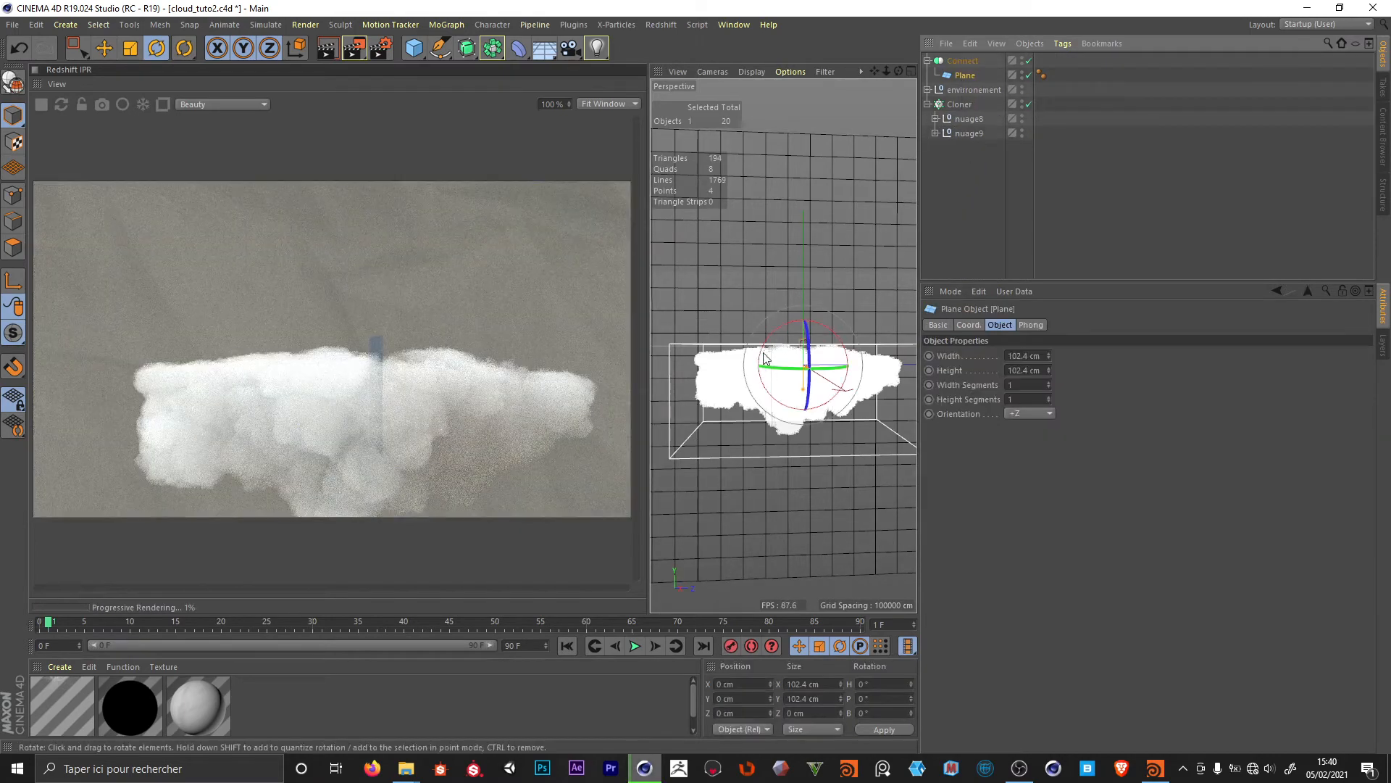
pyautogui.moveTo(834, 378); pyautogui.dragTo(744, 352)
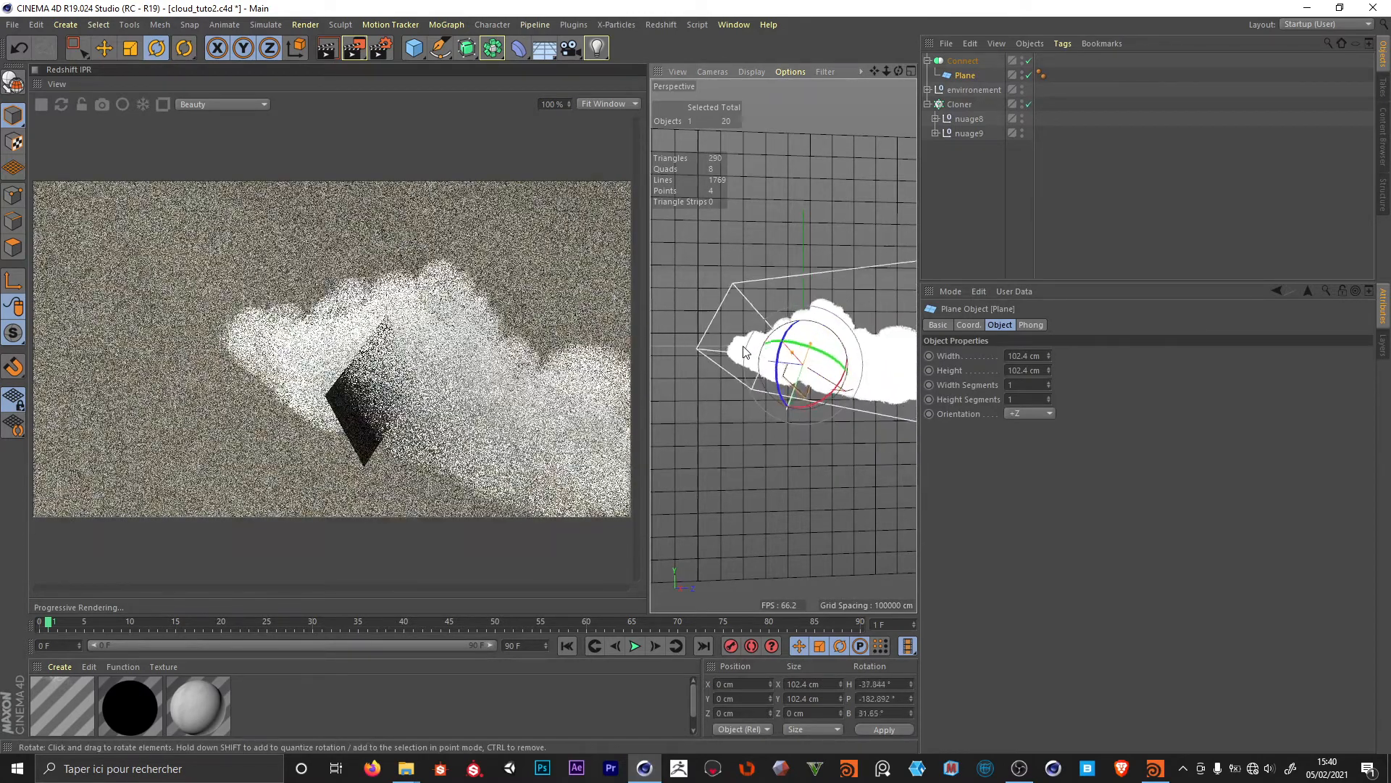
pyautogui.hotkey('ctrl', 'z')
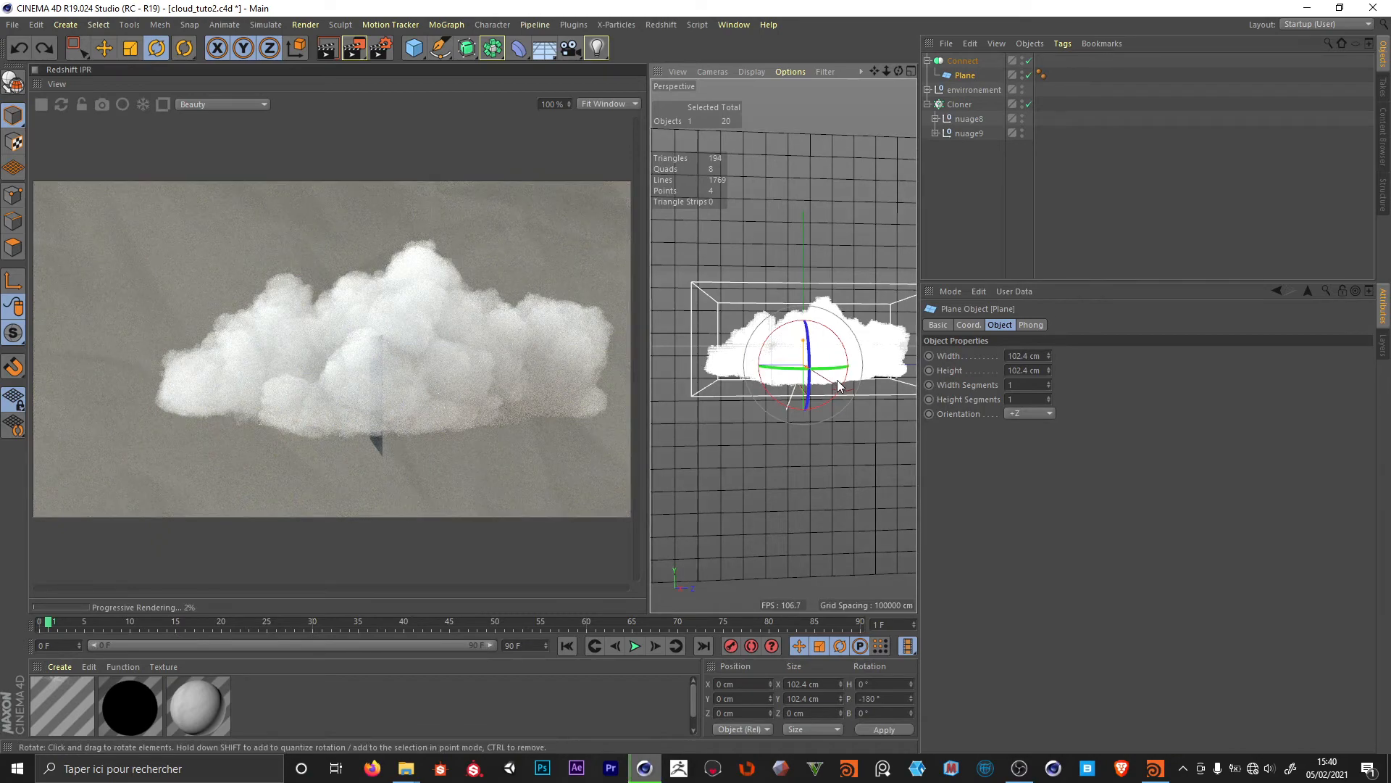
# - Move the plane aside and make three copies of it inside the Connect object, spreading them apart to get four clouds
pyautogui.press('e')
pyautogui.moveTo(758, 403); pyautogui.dragTo(649, 394)
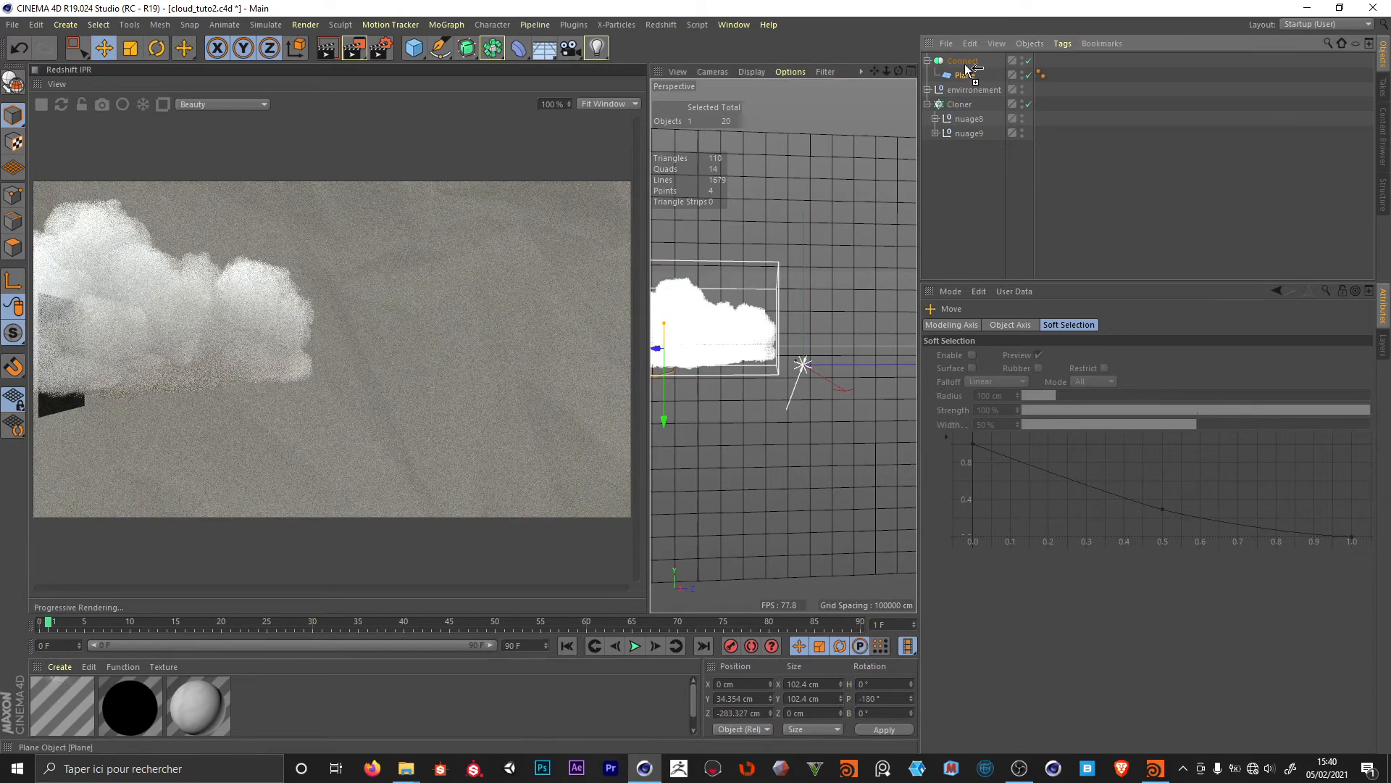
pyautogui.keyDown('ctrl'); pyautogui.moveTo(966, 69); pyautogui.dragTo(968, 73); pyautogui.keyUp('ctrl')
pyautogui.moveTo(661, 416); pyautogui.dragTo(689, 519)
pyautogui.scroll(-5, 868, 364)
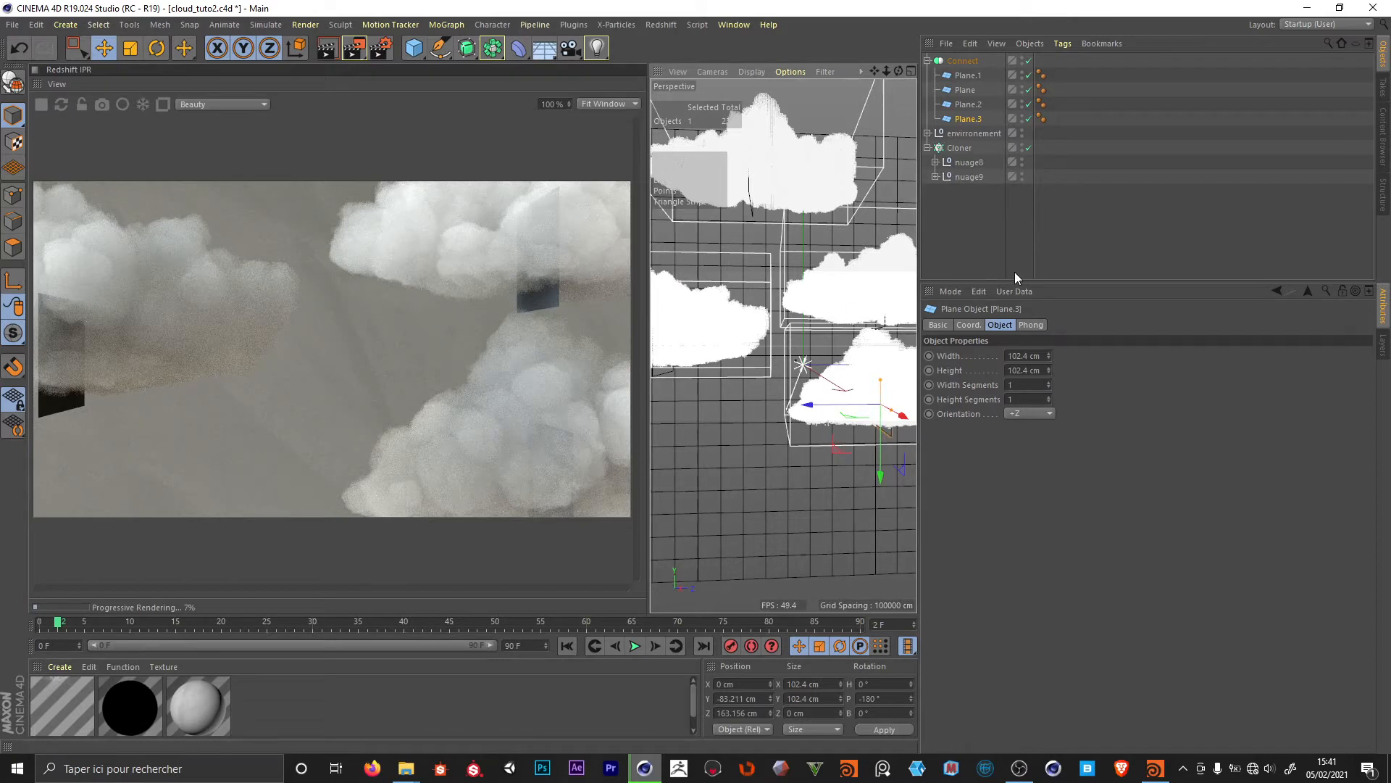
# - Hide the Connect object in editor and render, and move Plane.1 to about Y -92 cm, Z -196 cm
pyautogui.click(964, 61)
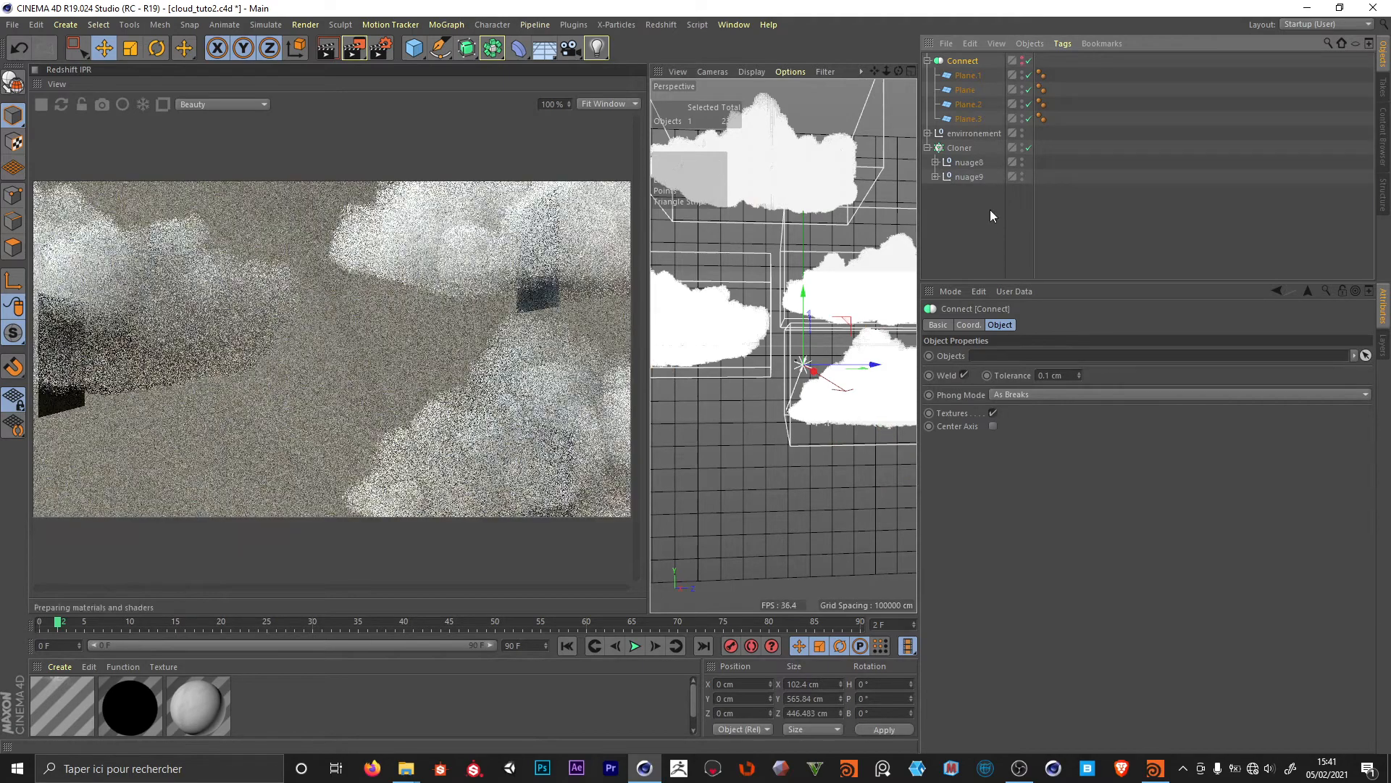
pyautogui.click(980, 236)
pyautogui.click(968, 76)
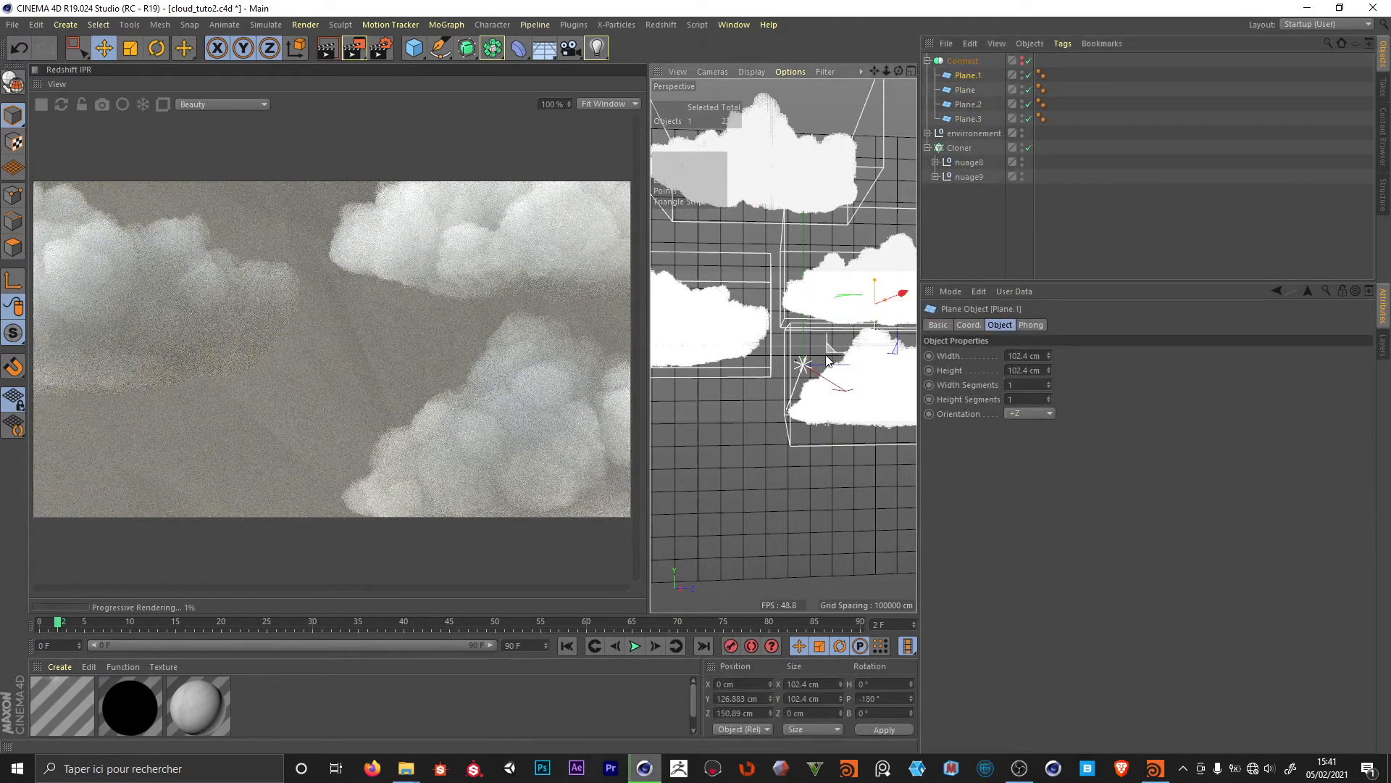
pyautogui.moveTo(822, 330); pyautogui.dragTo(660, 450)
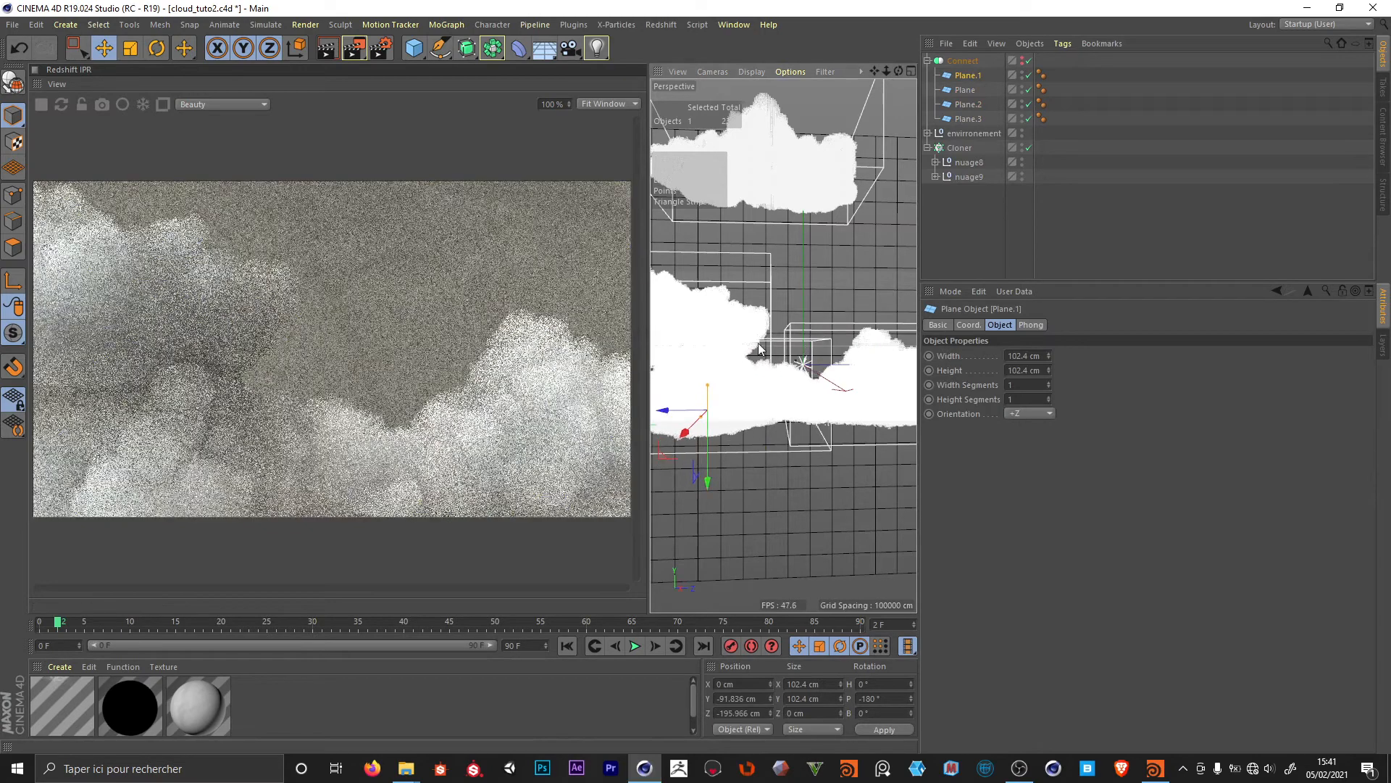
# - Using the top view, push the background and cloud planes farther from the camera, placing Plane.1 at about X -875 cm, Z -350 cm
pyautogui.middleClick(784, 313)
pyautogui.click(851, 250)
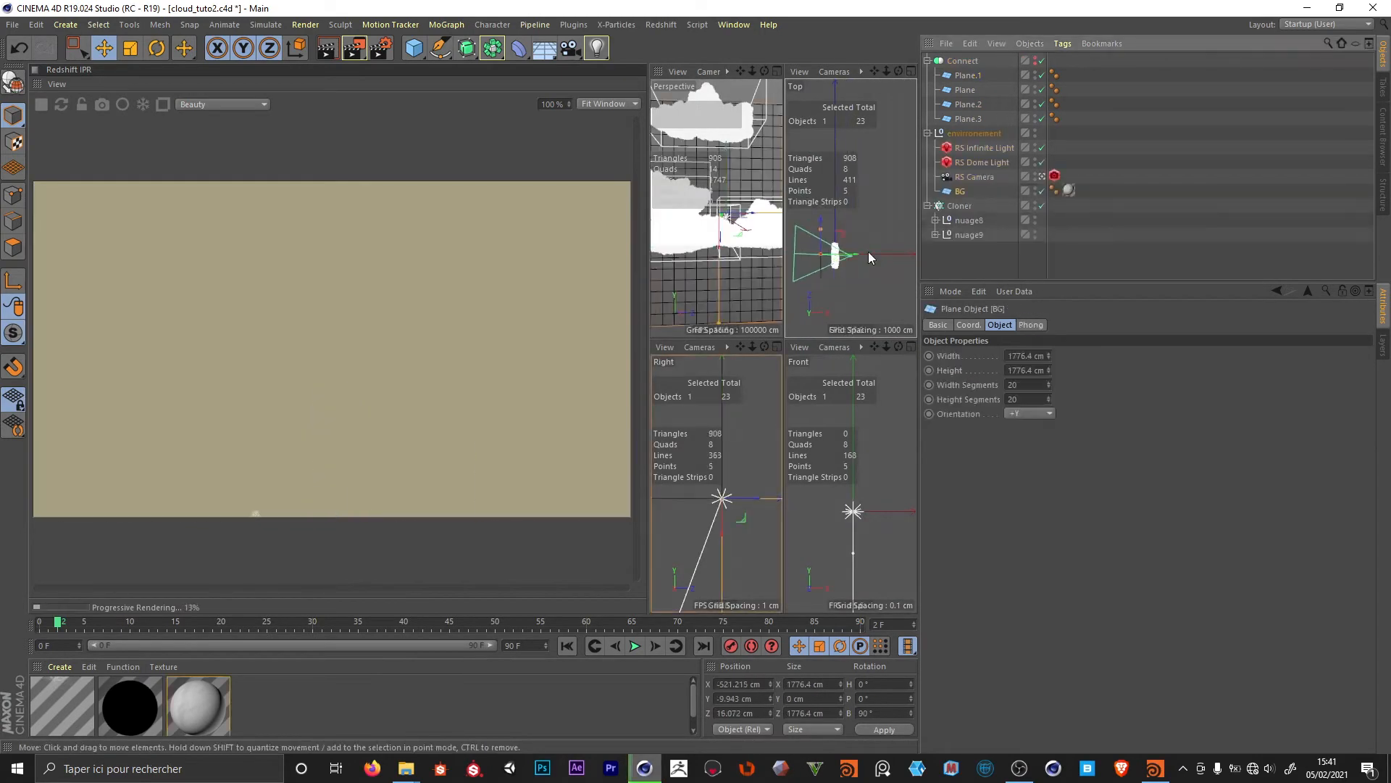
pyautogui.click(852, 242)
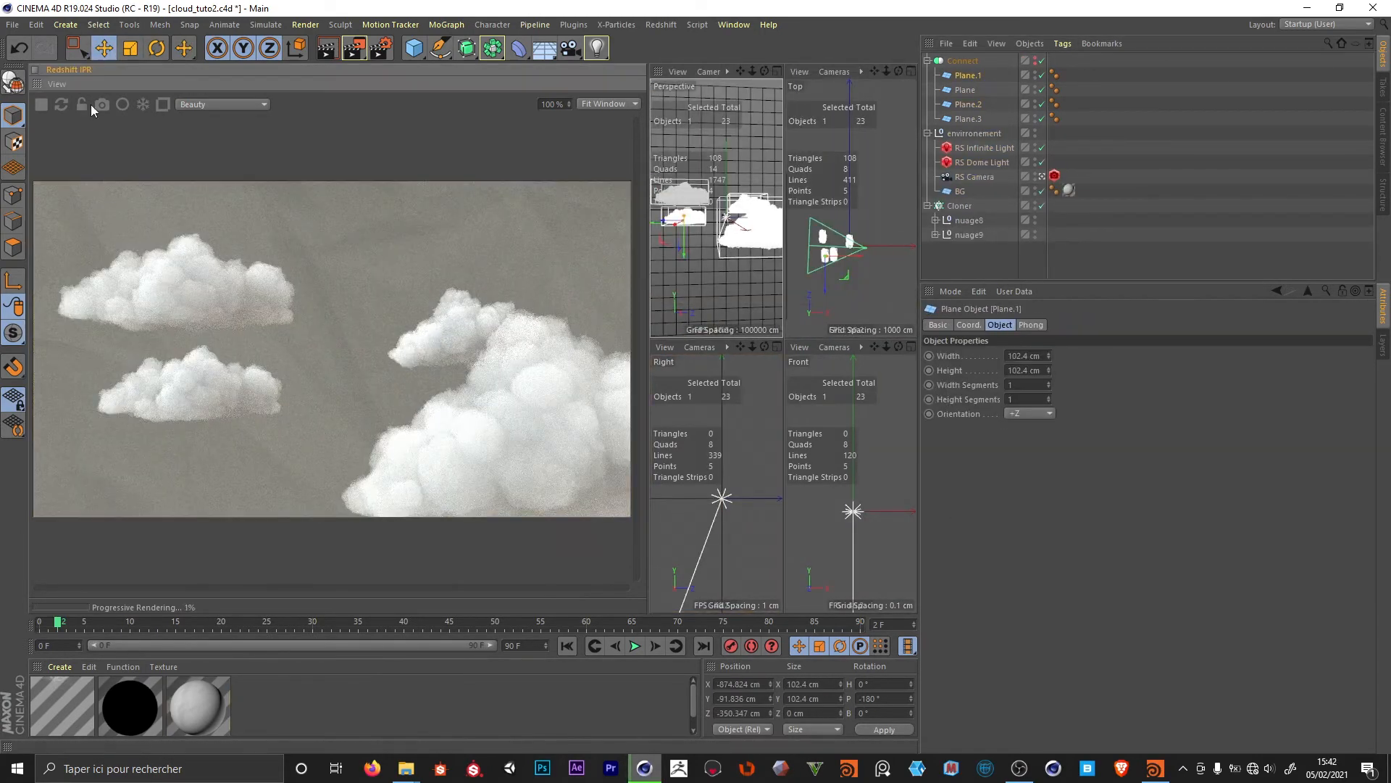
# - Return to the single perspective view, rearrange the cloud planes so the four clouds spread across the frame, and deselect everything
pyautogui.press('F1')
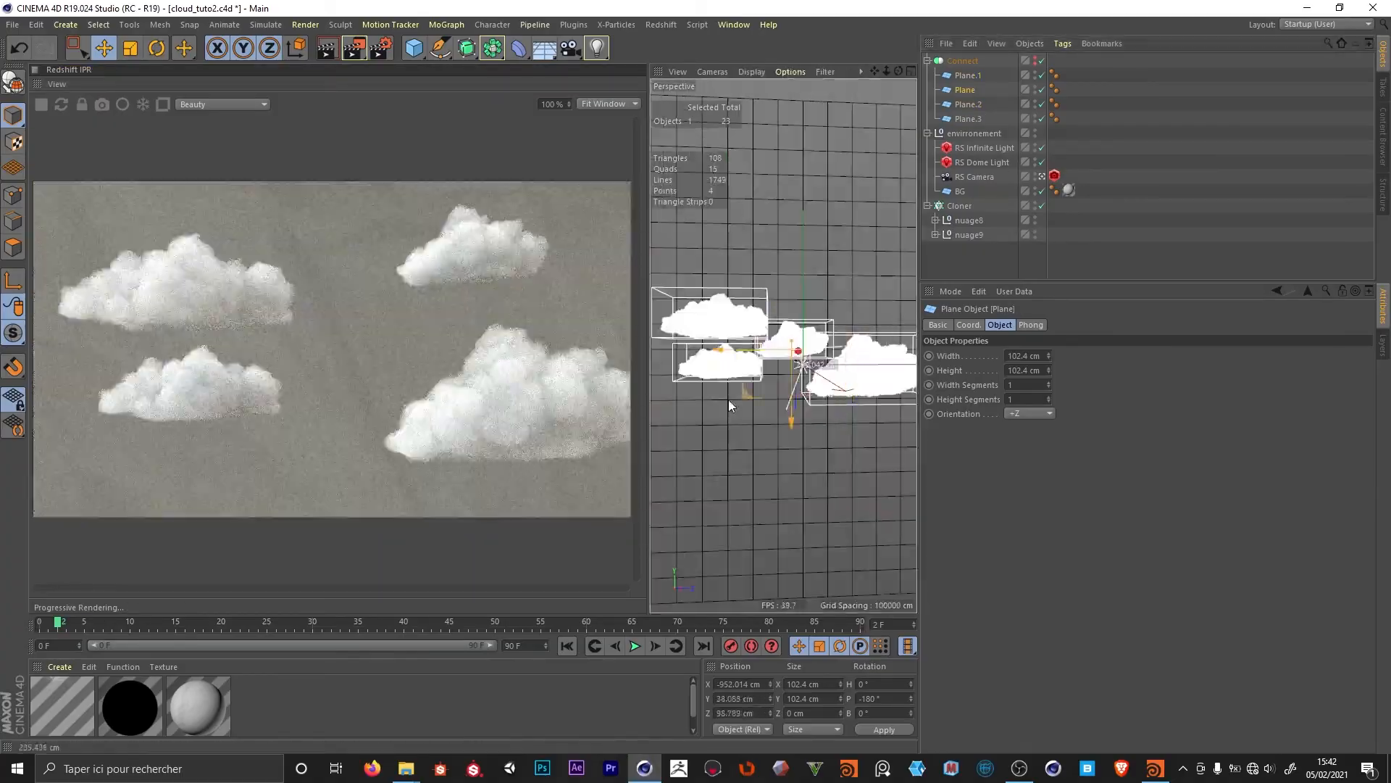
pyautogui.click(963, 91)
pyautogui.click(1102, 254)
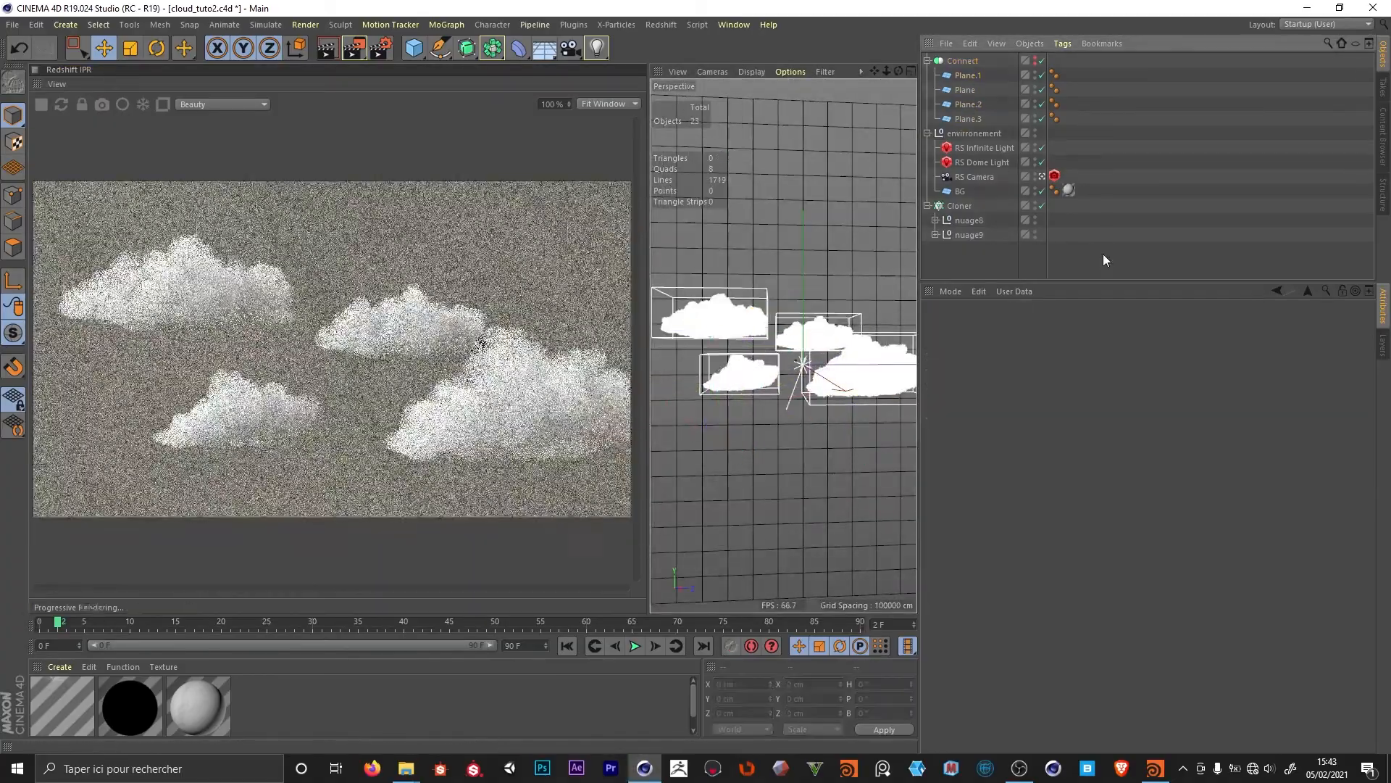
# - Save the scene and open the Redshift RenderView to render the four clouds
pyautogui.hotkey('ctrl', 's')
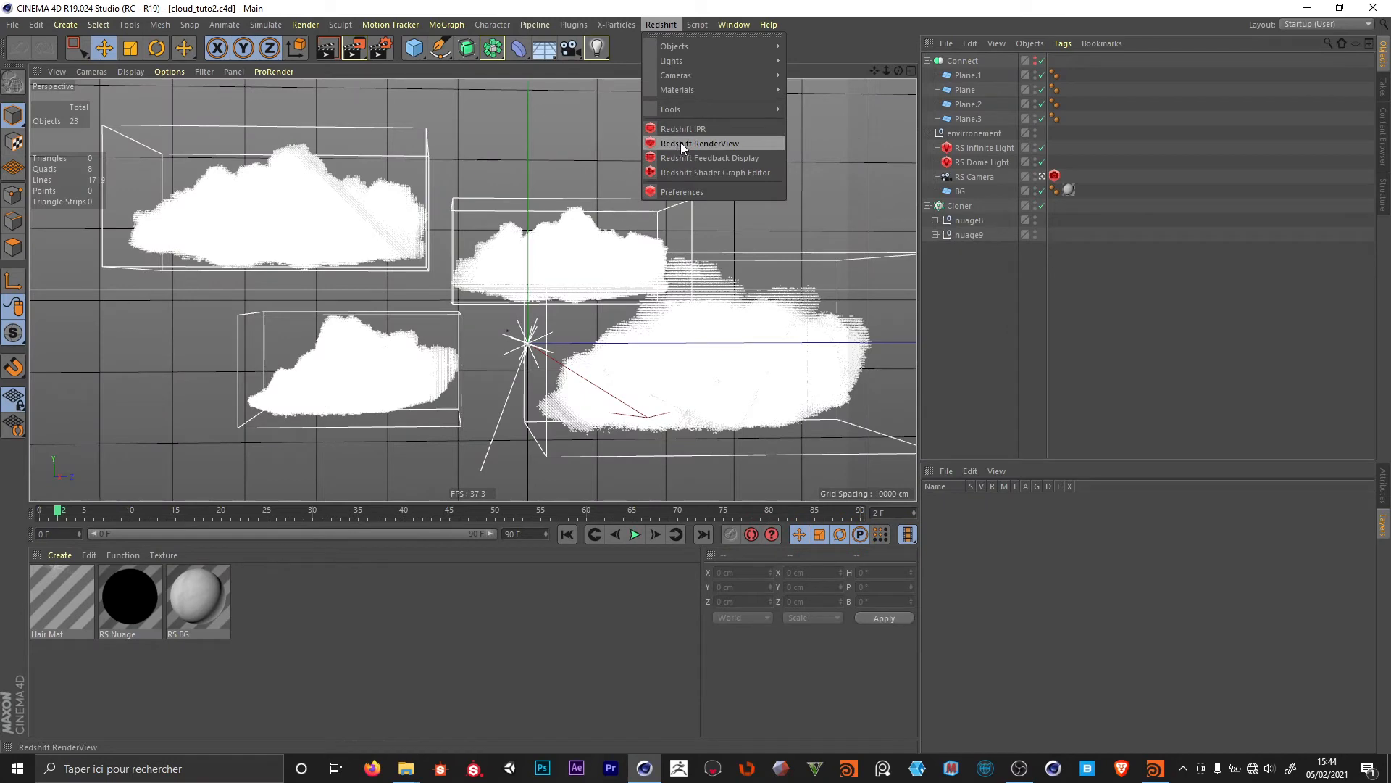
pyautogui.click(680, 142)
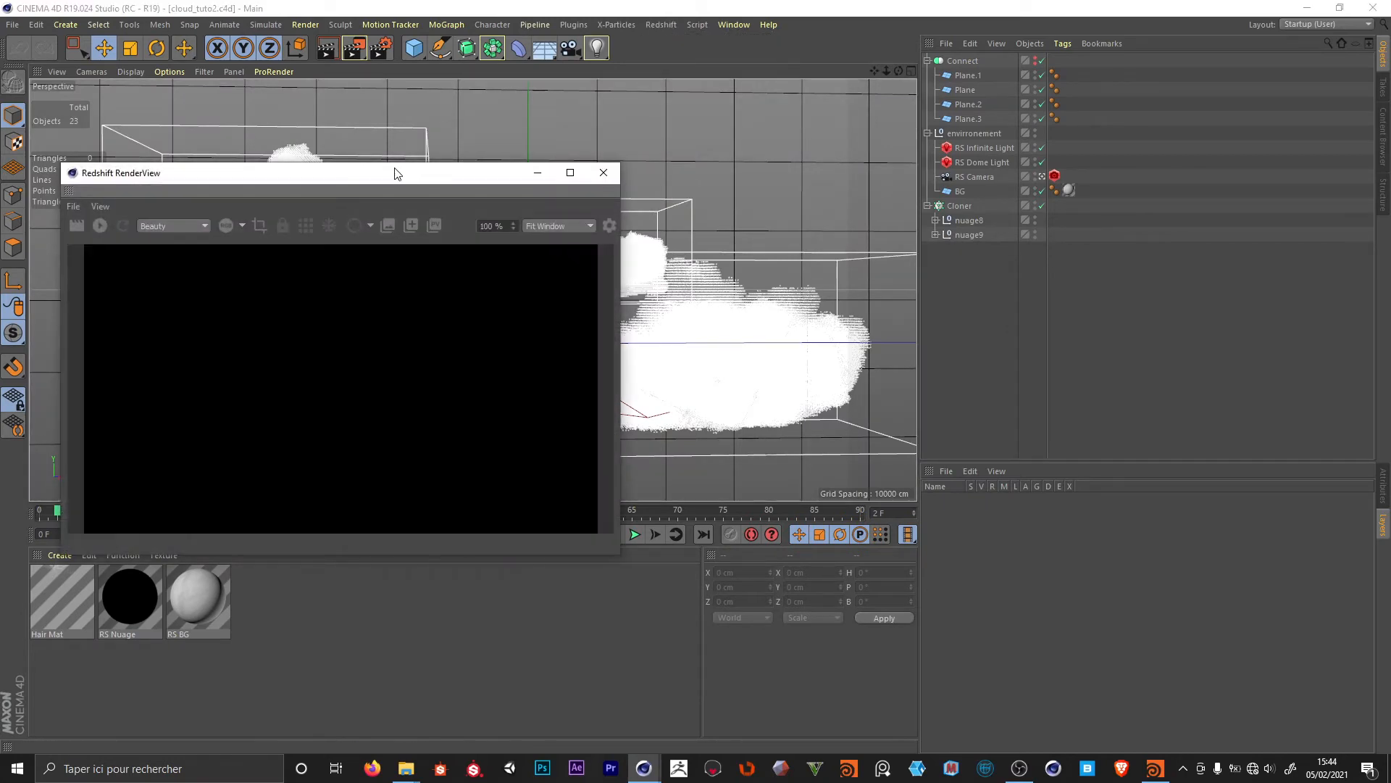
pyautogui.moveTo(395, 173); pyautogui.dragTo(444, 113)
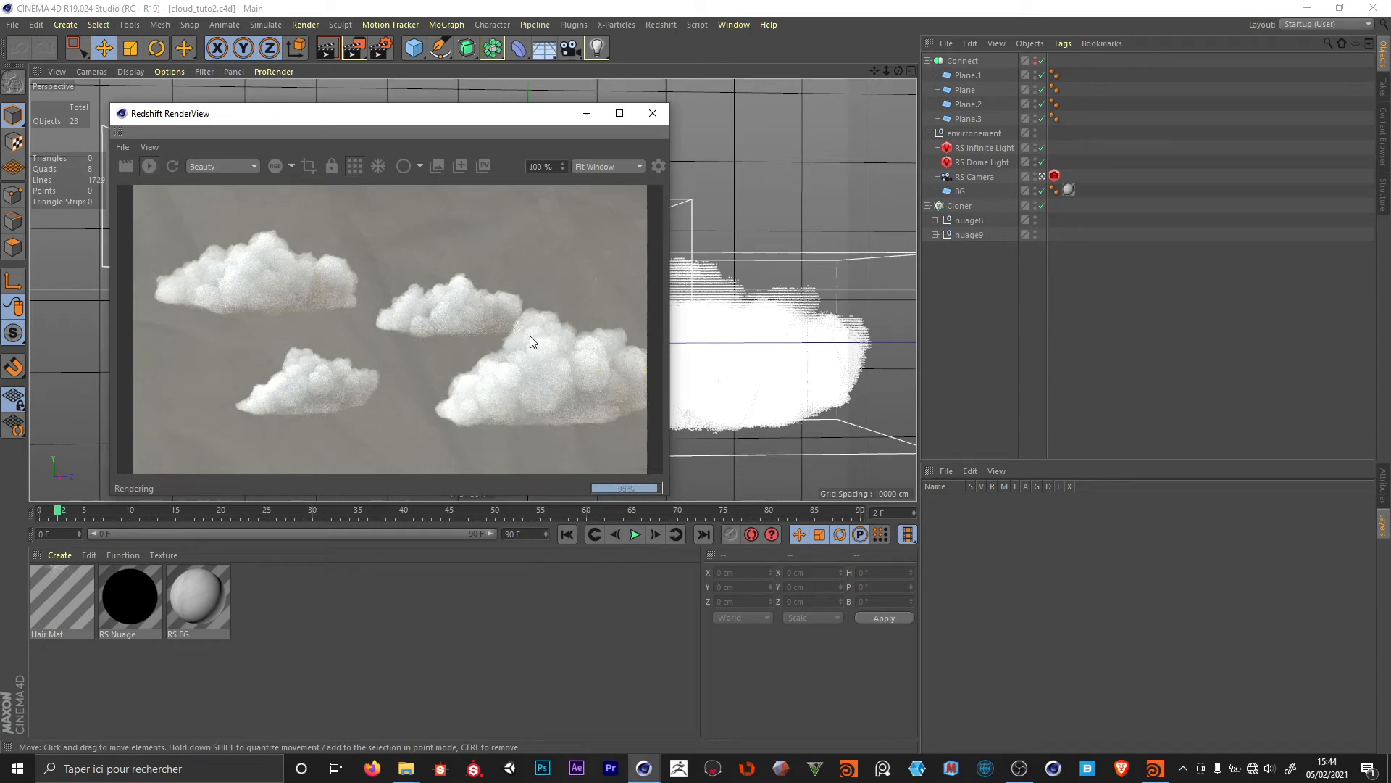
# - Set the scene's renderer to Redshift and show its settings, moving the settings window clear of the render
pyautogui.click(382, 54)
pyautogui.click(331, 82)
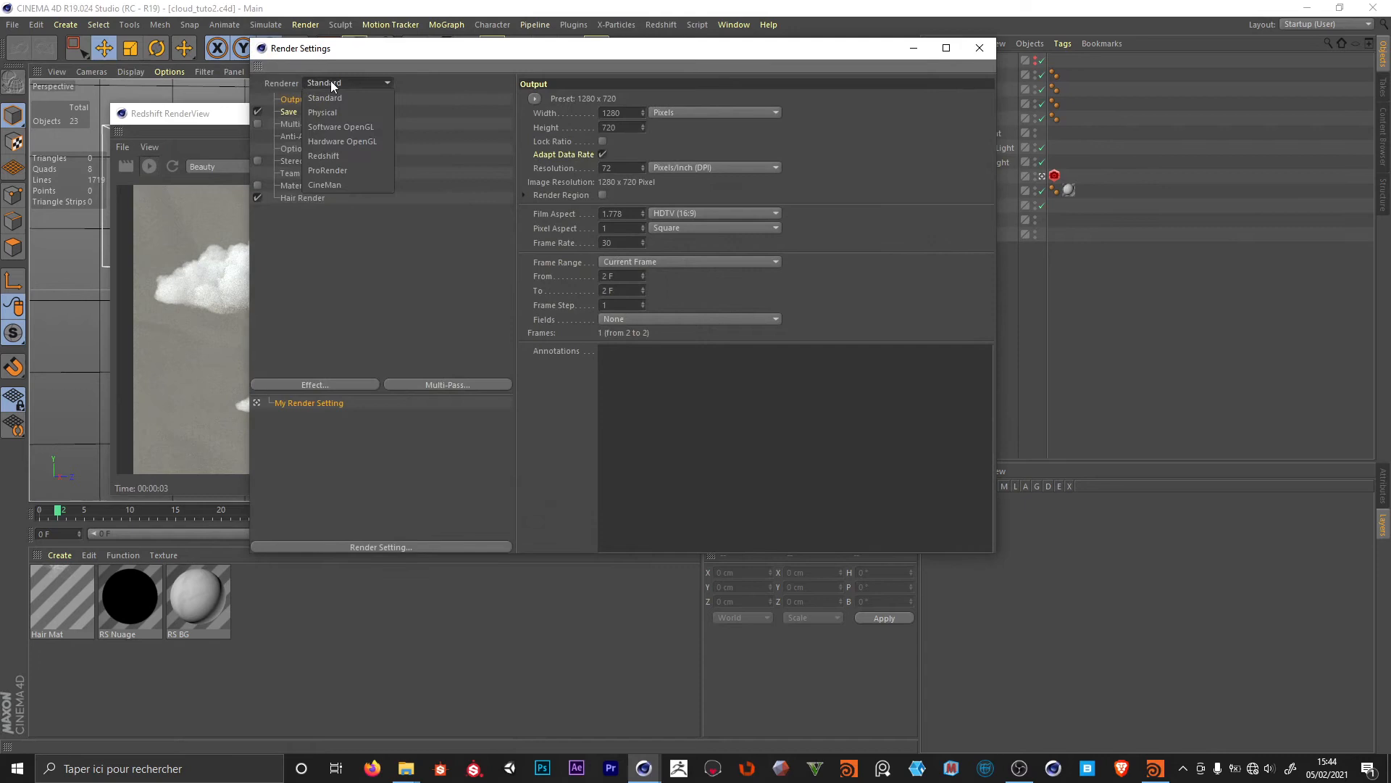
pyautogui.click(355, 156)
pyautogui.click(294, 136)
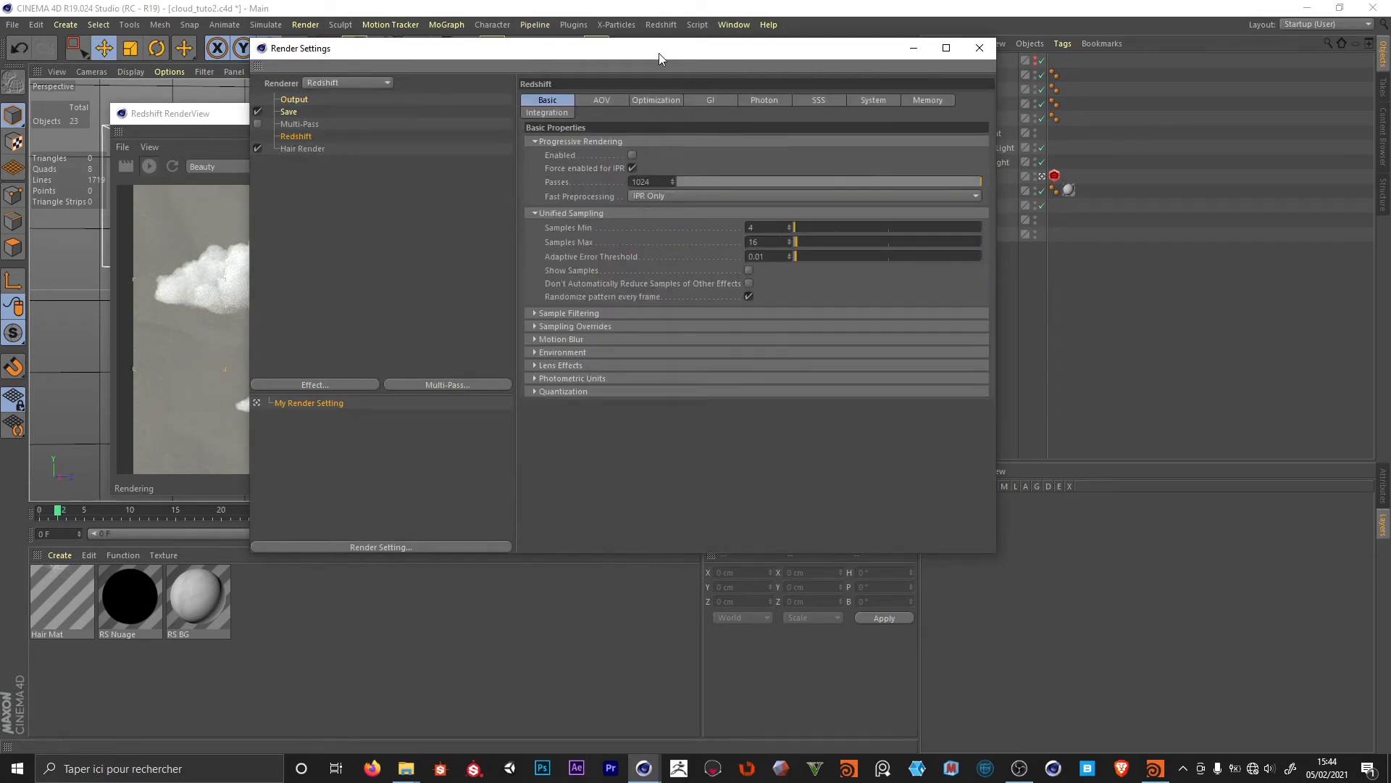
pyautogui.moveTo(658, 53); pyautogui.dragTo(562, 573)
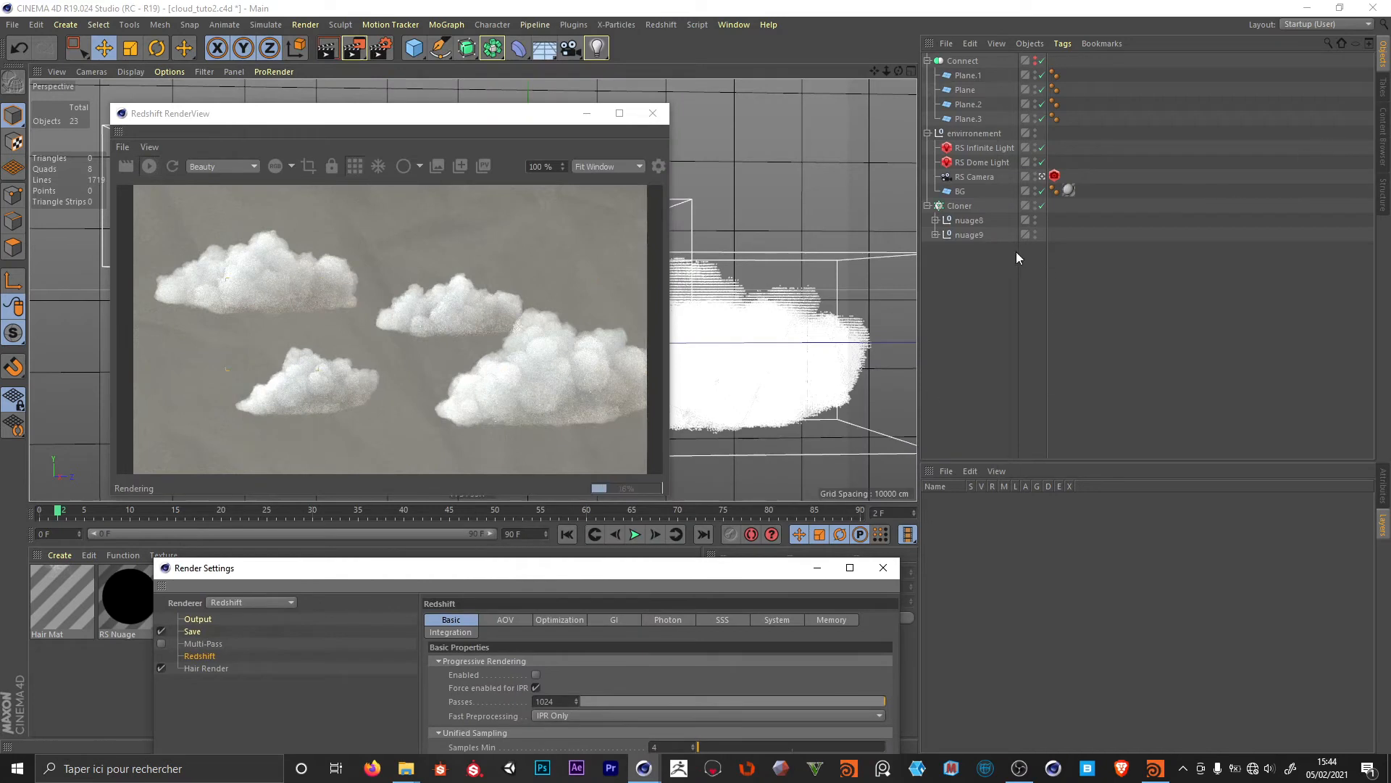
# - Turn off the RS Infinite Light and set the RS Dome Light's volume samples to 128
pyautogui.click(976, 147)
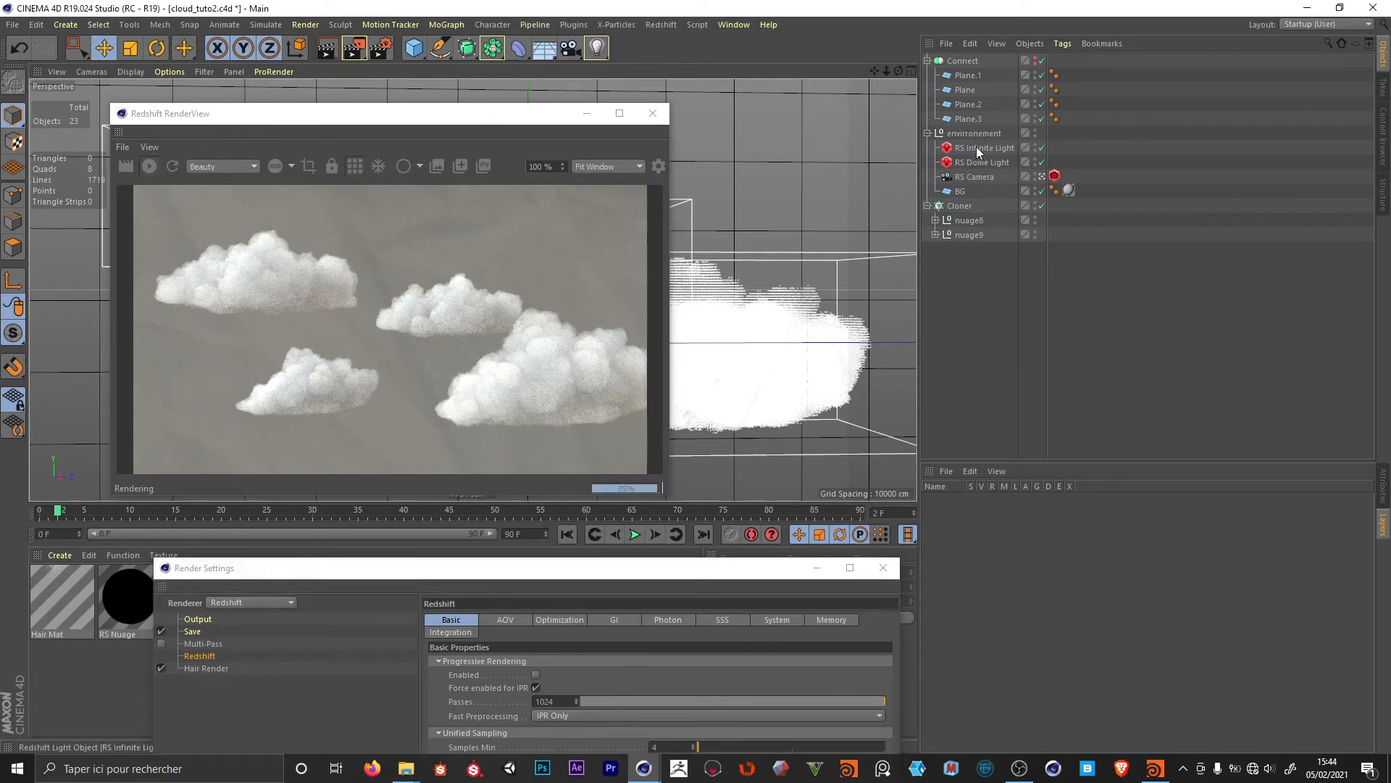
pyautogui.click(1041, 148)
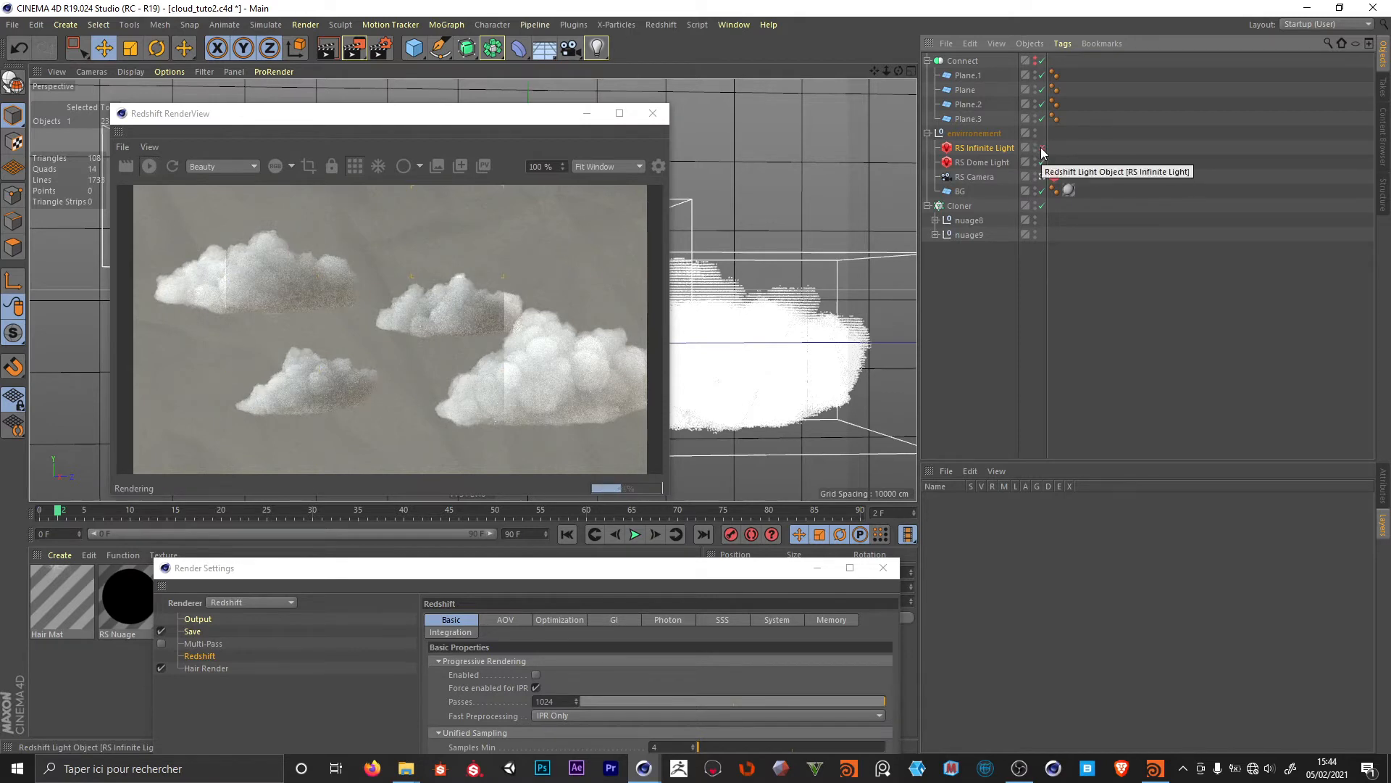
pyautogui.click(978, 161)
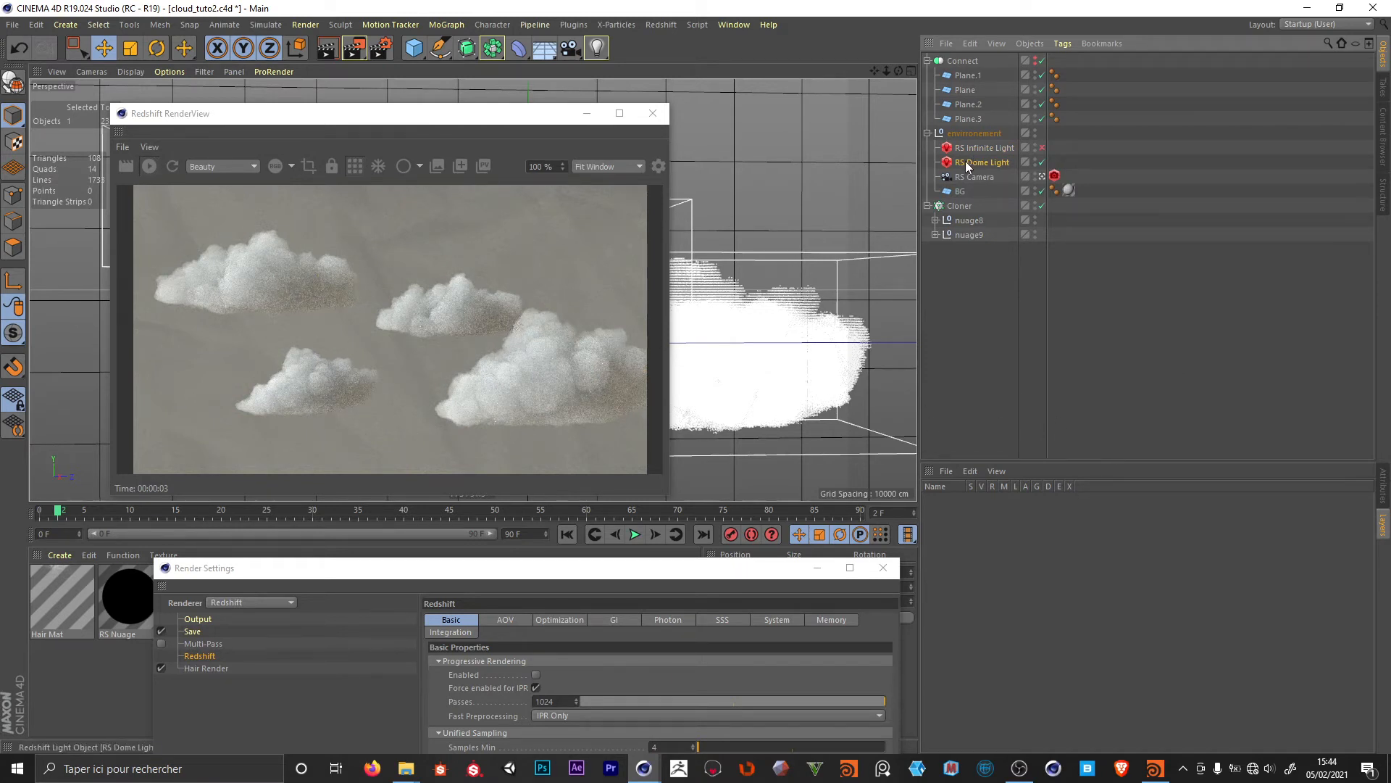
pyautogui.click(1384, 491)
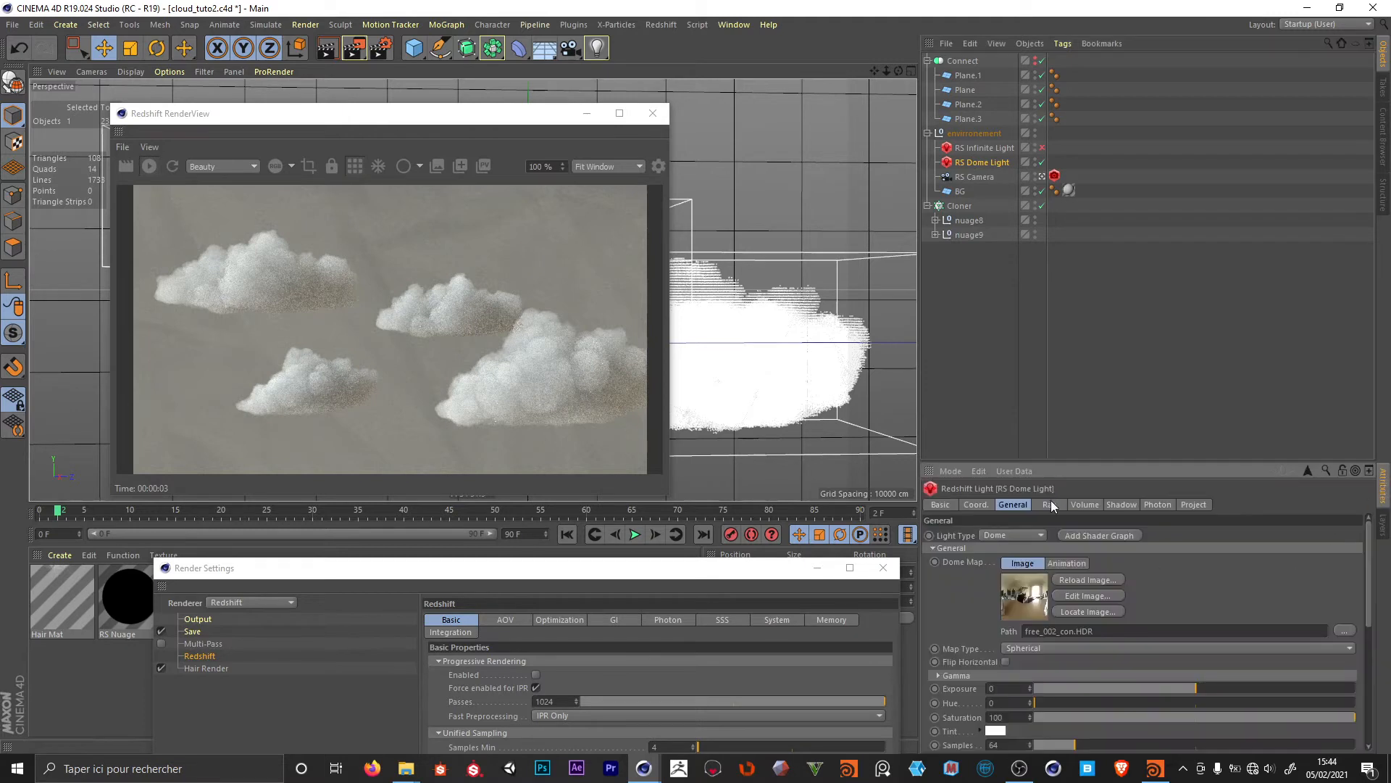
pyautogui.click(1083, 505)
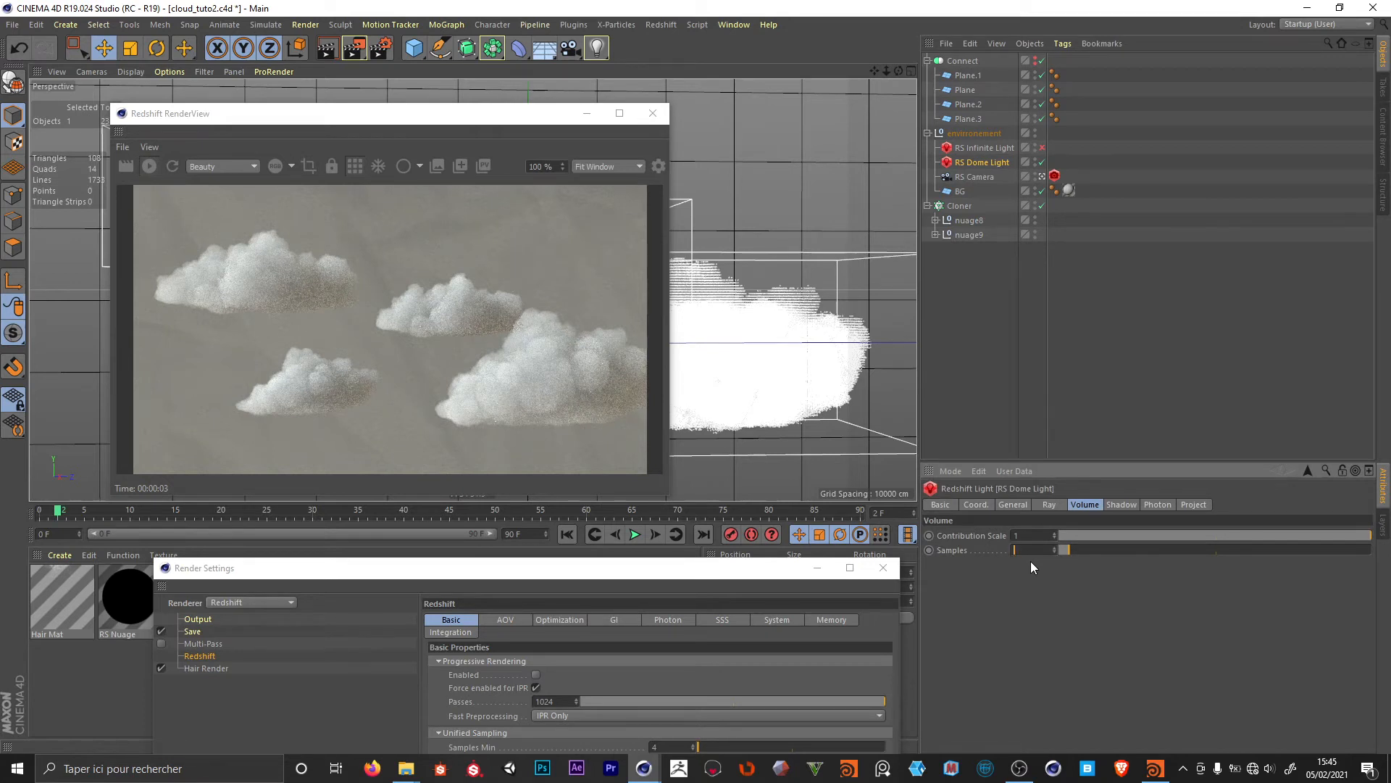
pyautogui.press('Return')
pyautogui.click(1036, 535)
pyautogui.click(1037, 550)
pyautogui.press('Return')
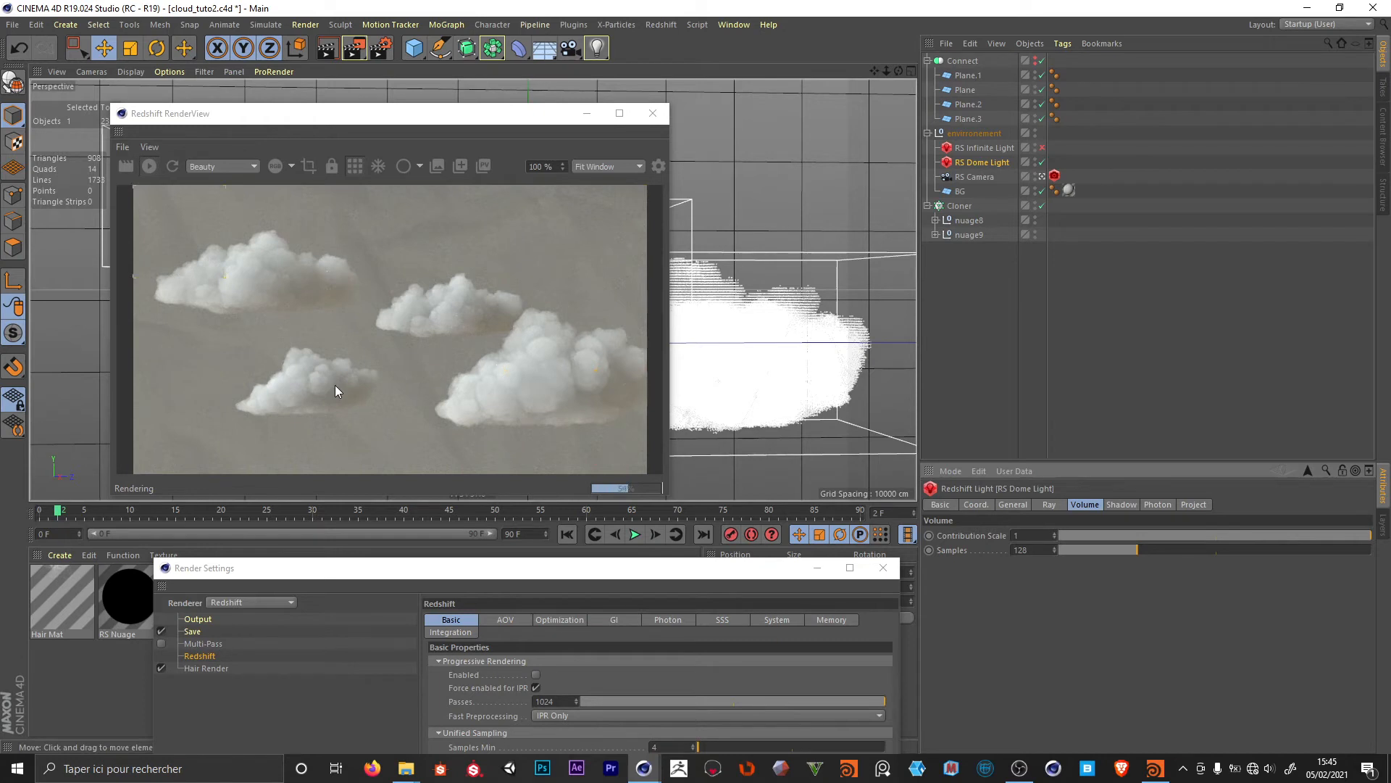
# - Isolate the RS Infinite Light by switching off the dome light, set its volume samples to 64, and switch the dome light back on
pyautogui.click(1042, 161)
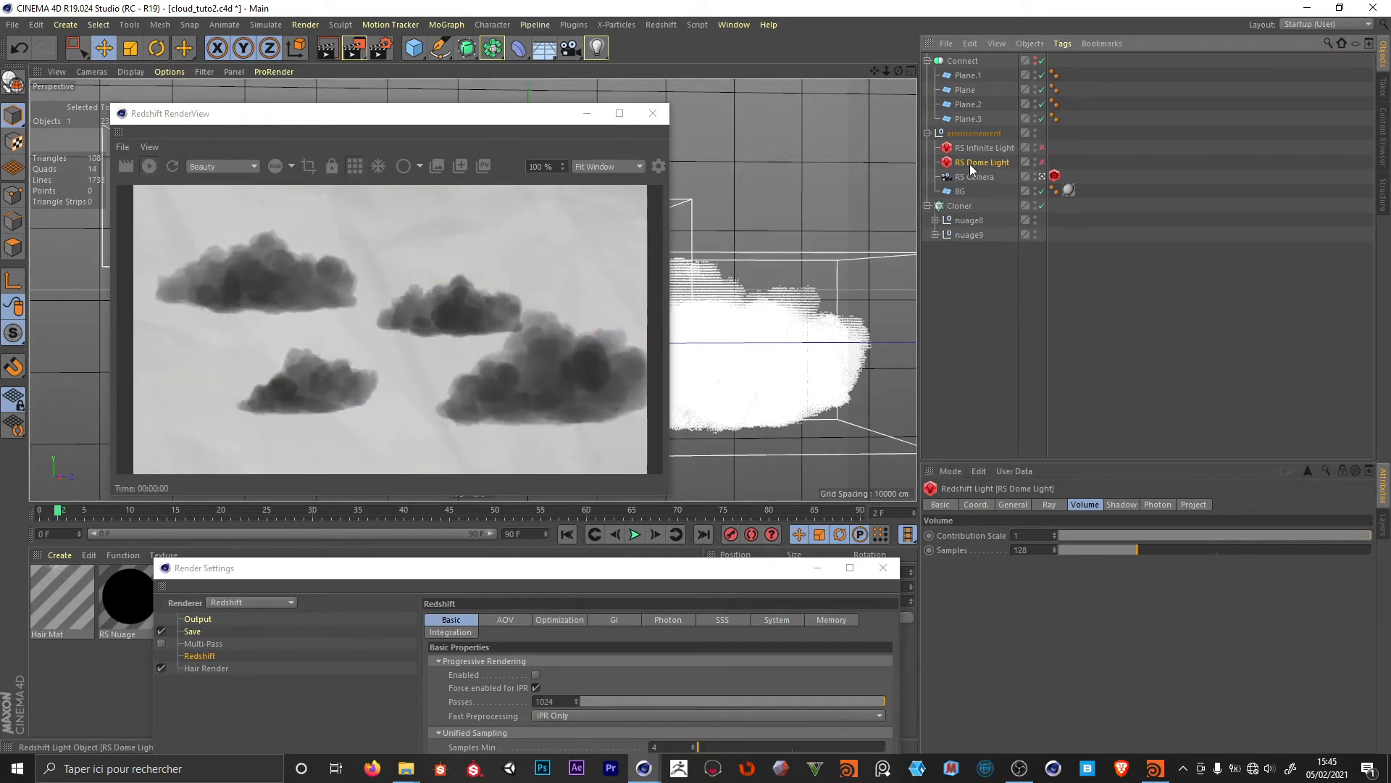
pyautogui.click(1043, 148)
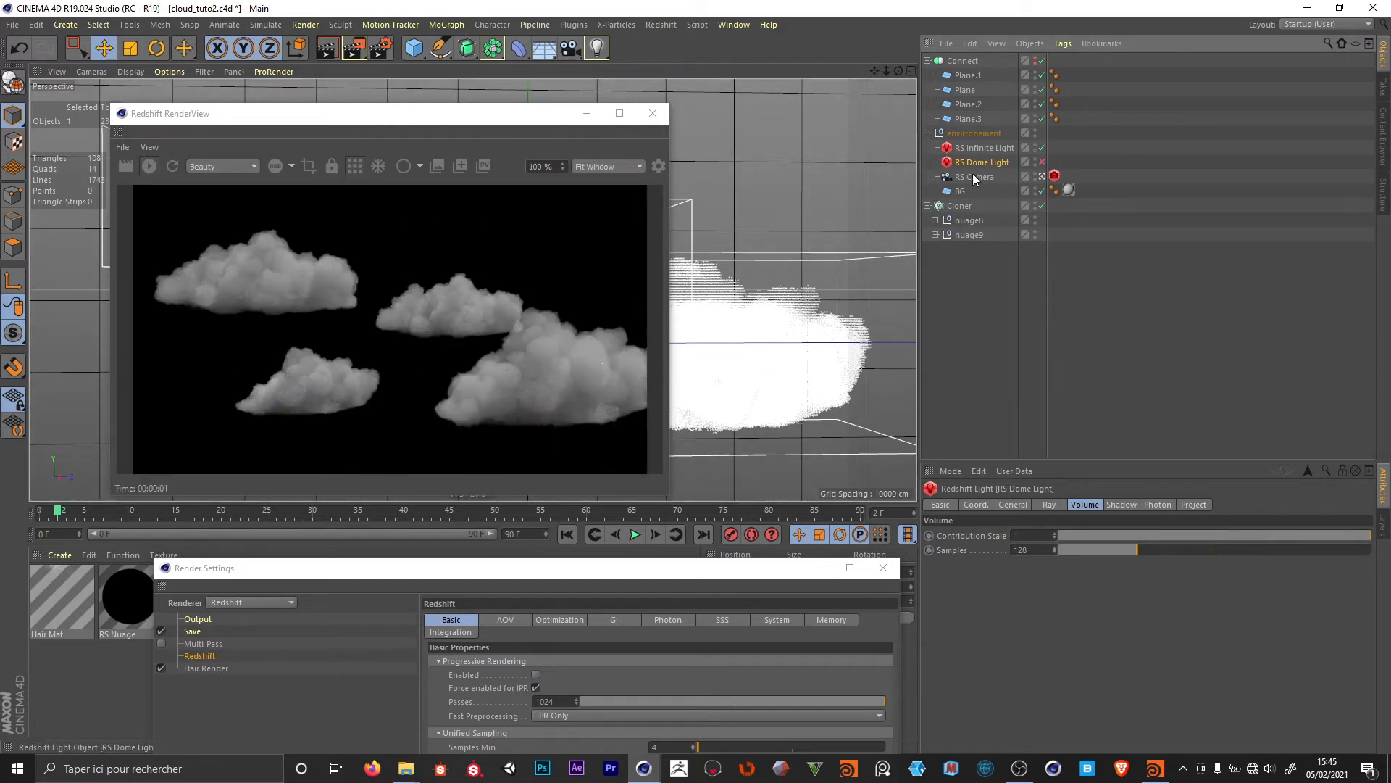
pyautogui.click(984, 147)
pyautogui.doubleClick(1030, 549)
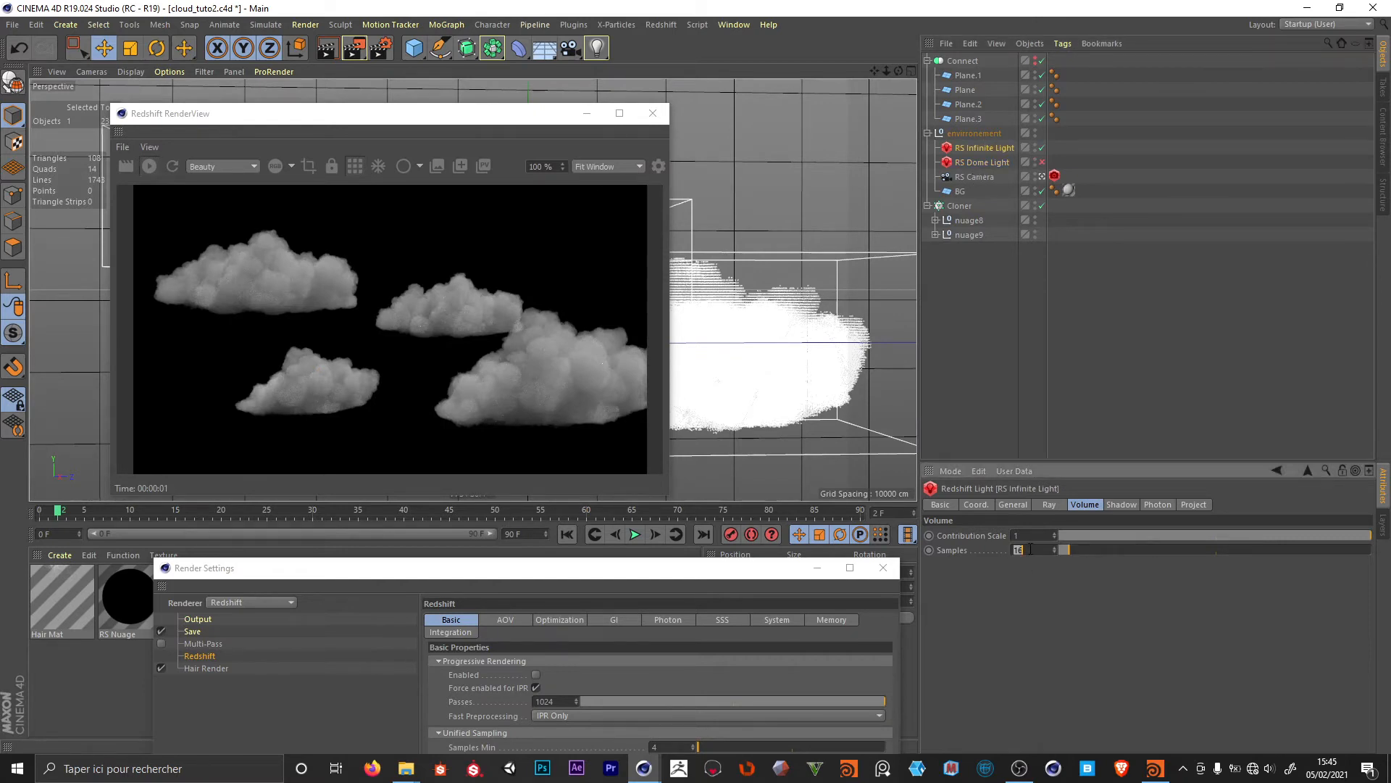
pyautogui.write('64')
pyautogui.press('Return')
pyautogui.click(1042, 162)
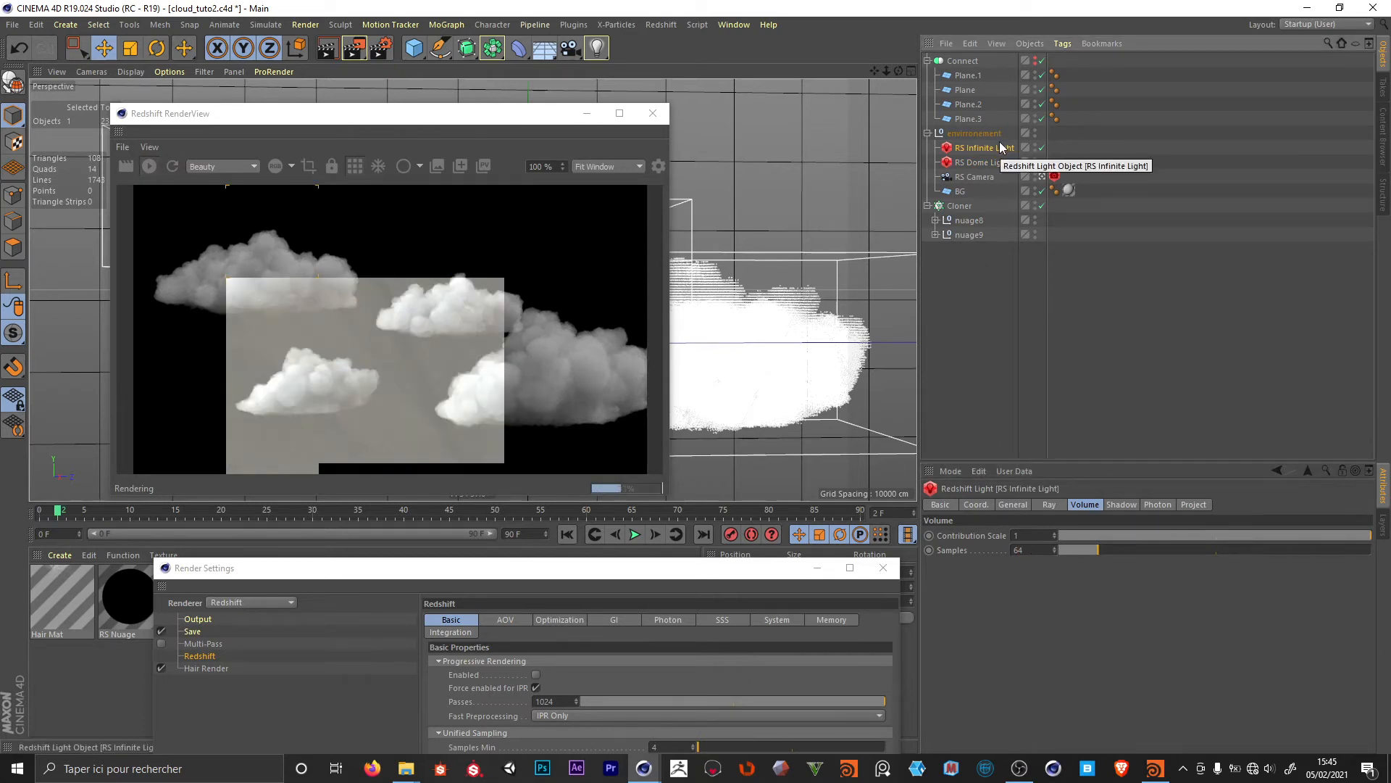
# - Enable the Hair short and Hair long objects in both nuage8 and nuage9
pyautogui.click(936, 219)
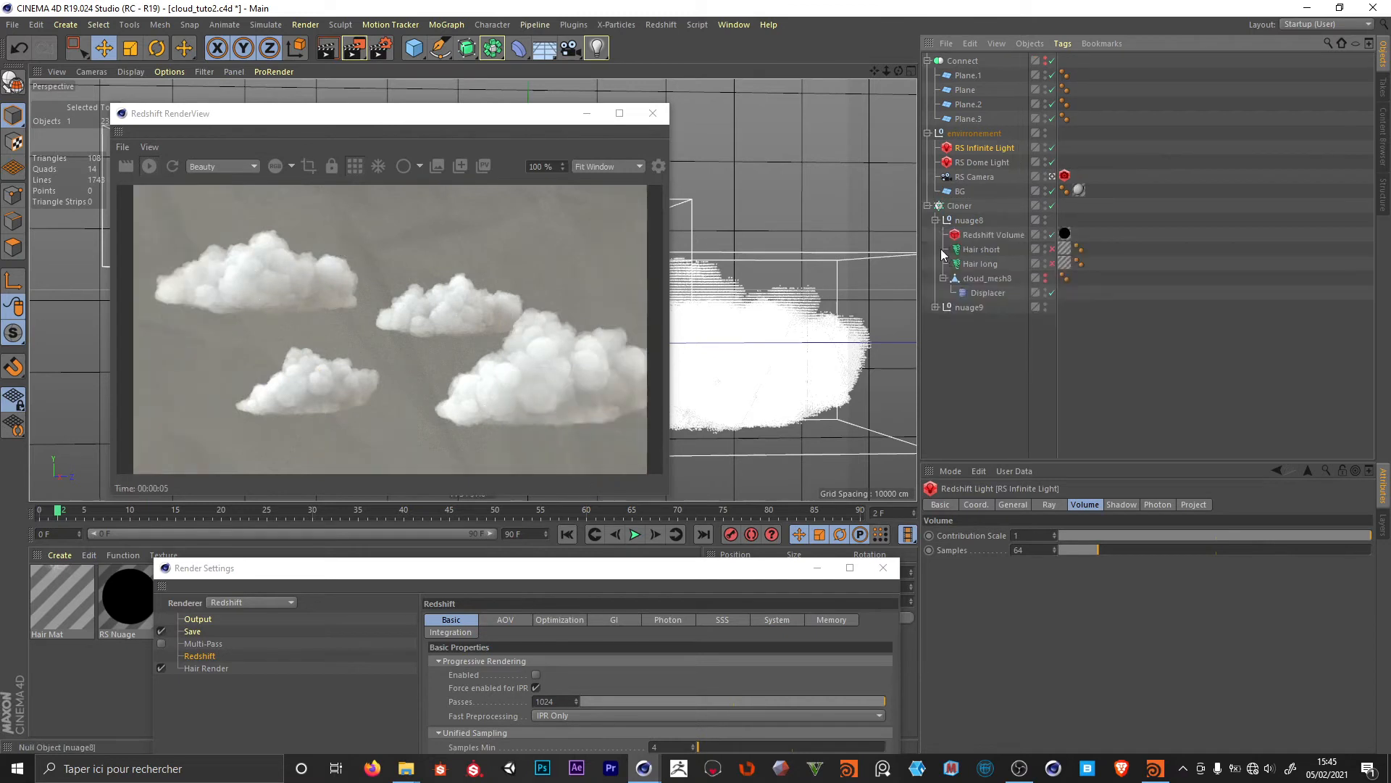
pyautogui.click(936, 306)
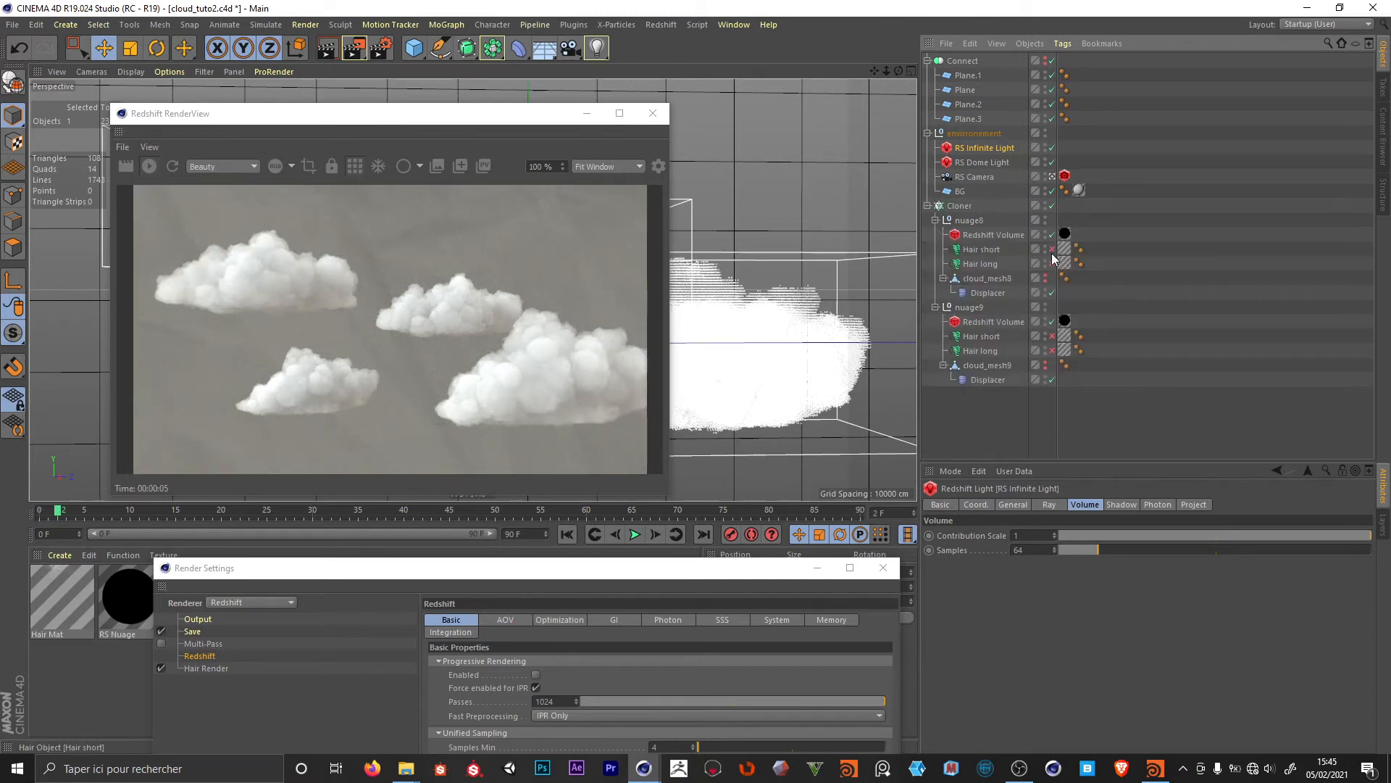
pyautogui.click(1052, 335)
pyautogui.click(1051, 350)
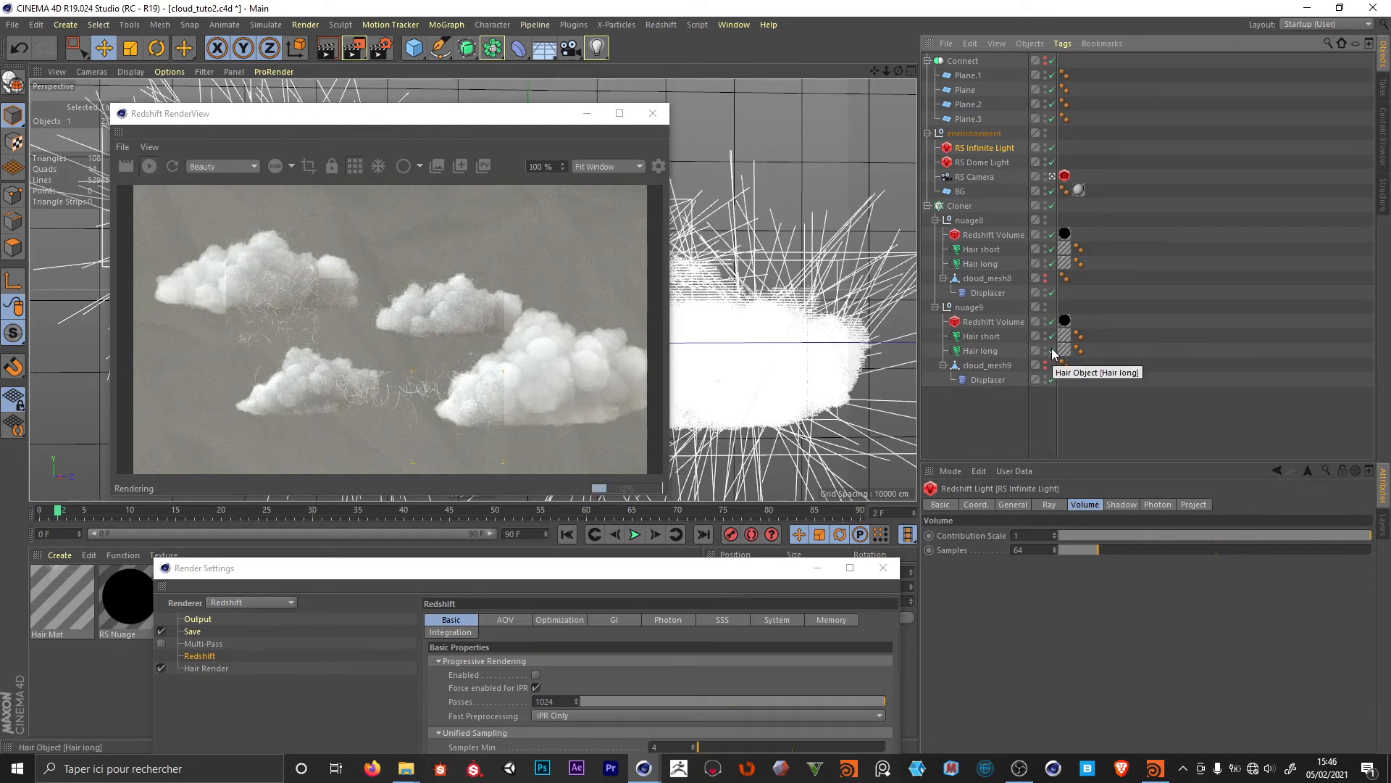
pyautogui.click(1052, 252)
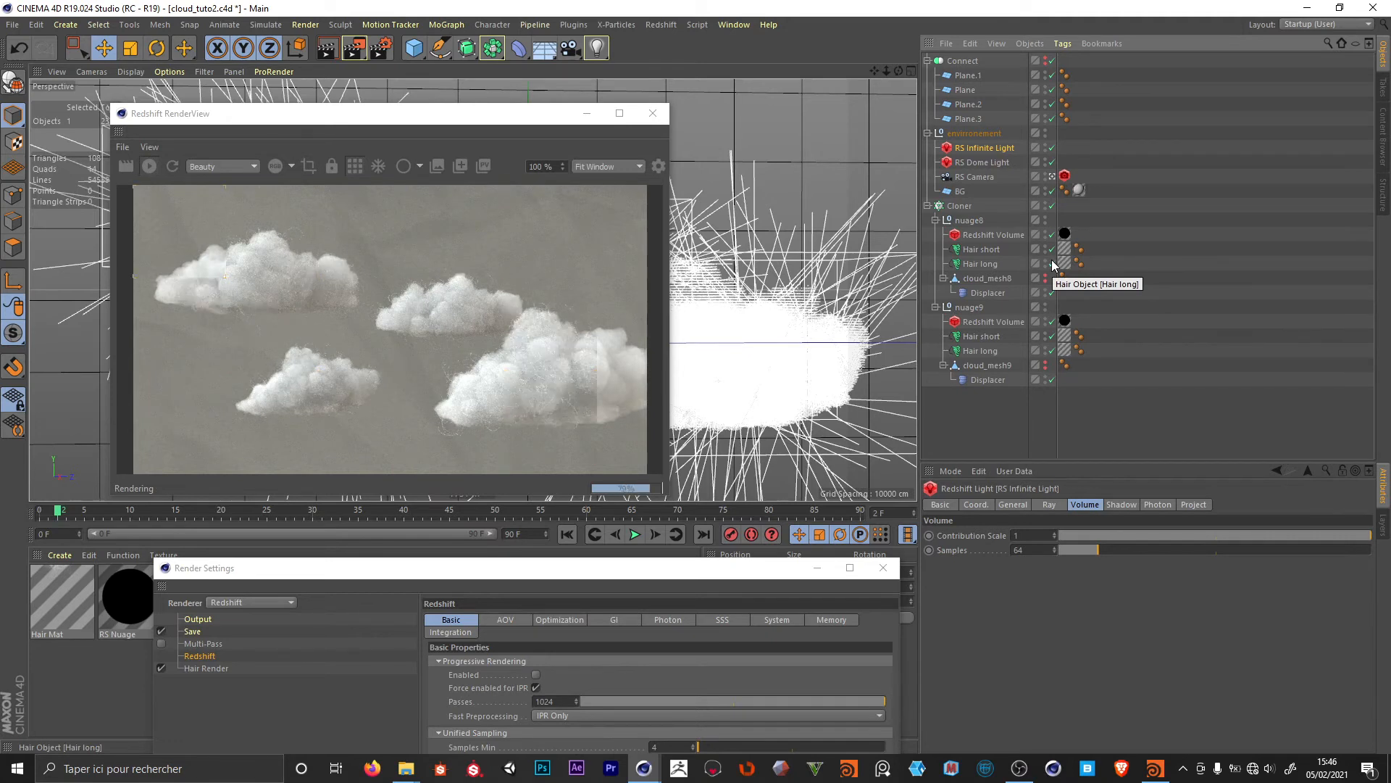
# - Turn off the infinite and dome lights and add a Redshift Area Light and a Redshift Point Light
pyautogui.click(1052, 148)
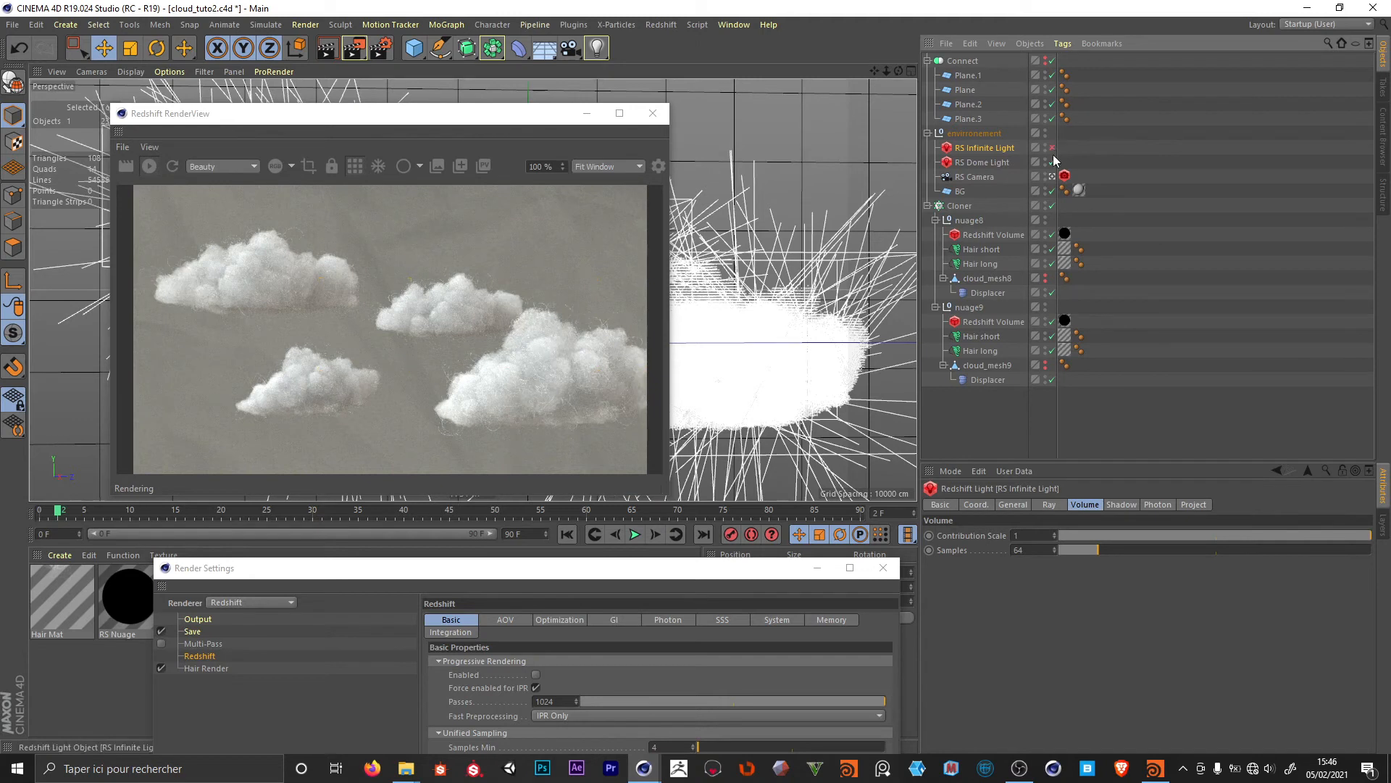
pyautogui.click(659, 25)
pyautogui.moveTo(696, 62)
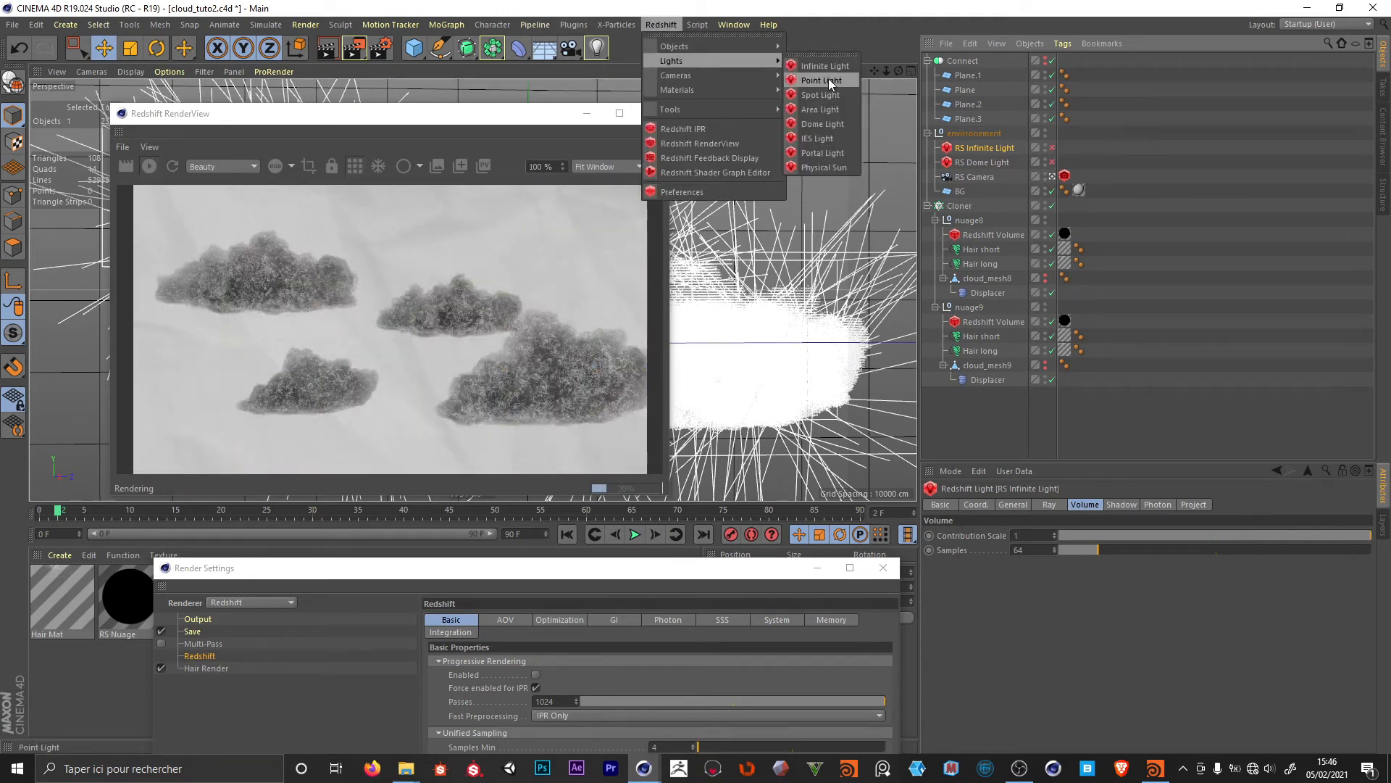
pyautogui.click(822, 110)
pyautogui.click(660, 24)
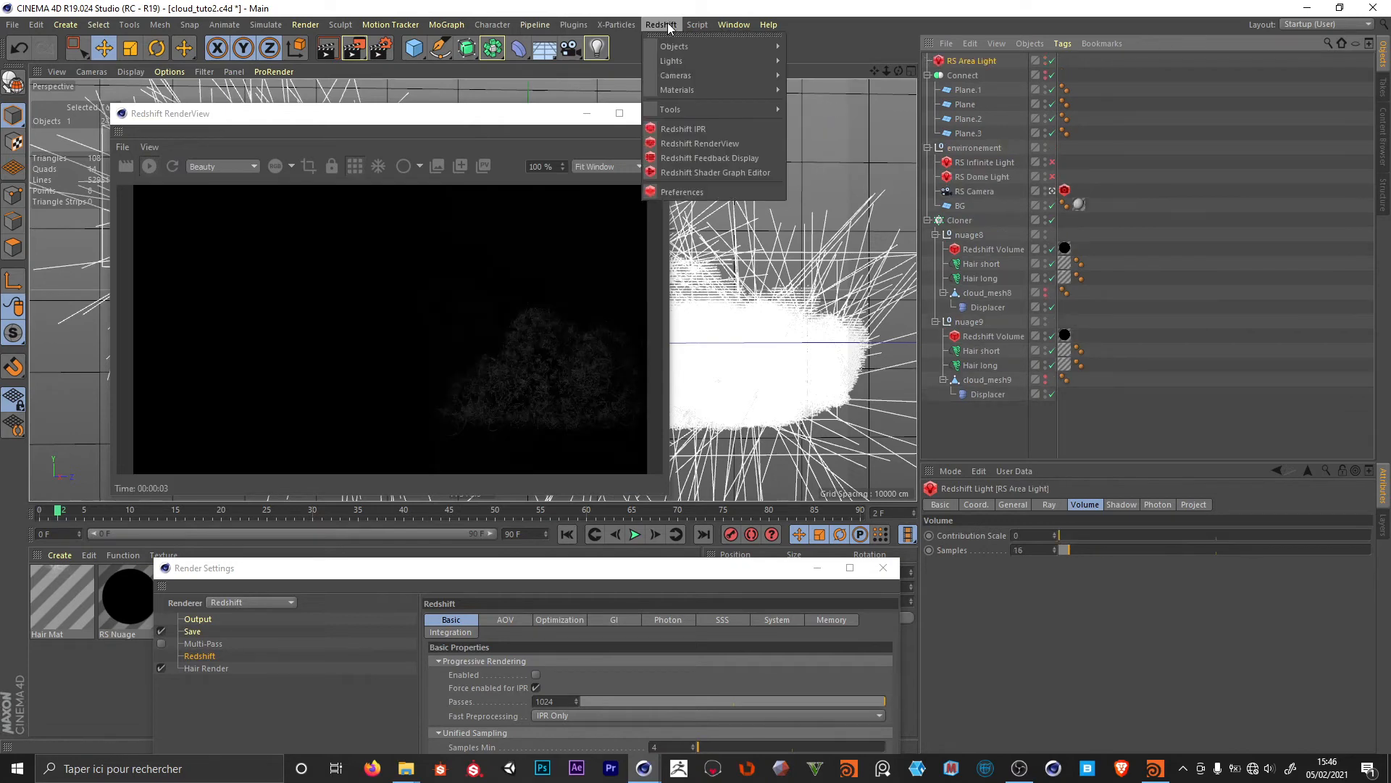
pyautogui.moveTo(695, 75)
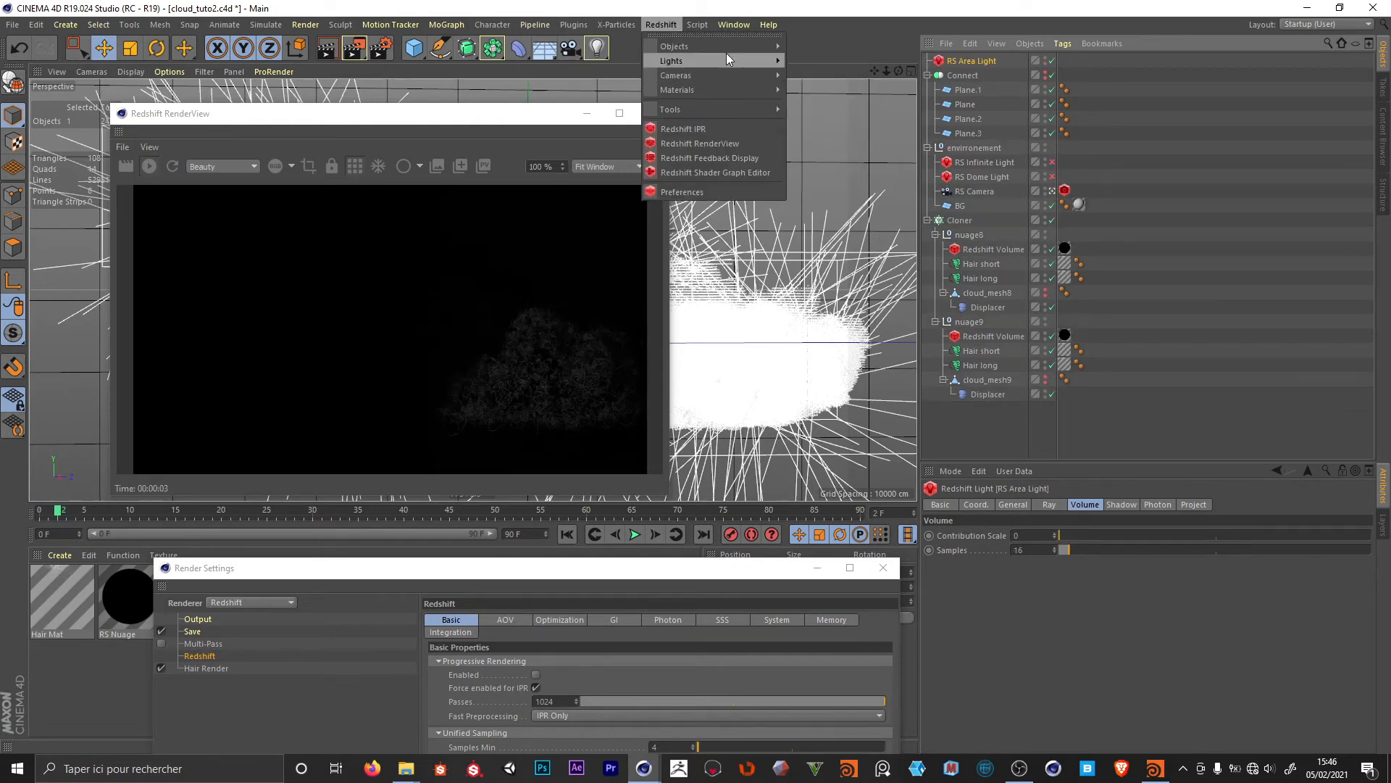
pyautogui.click(821, 81)
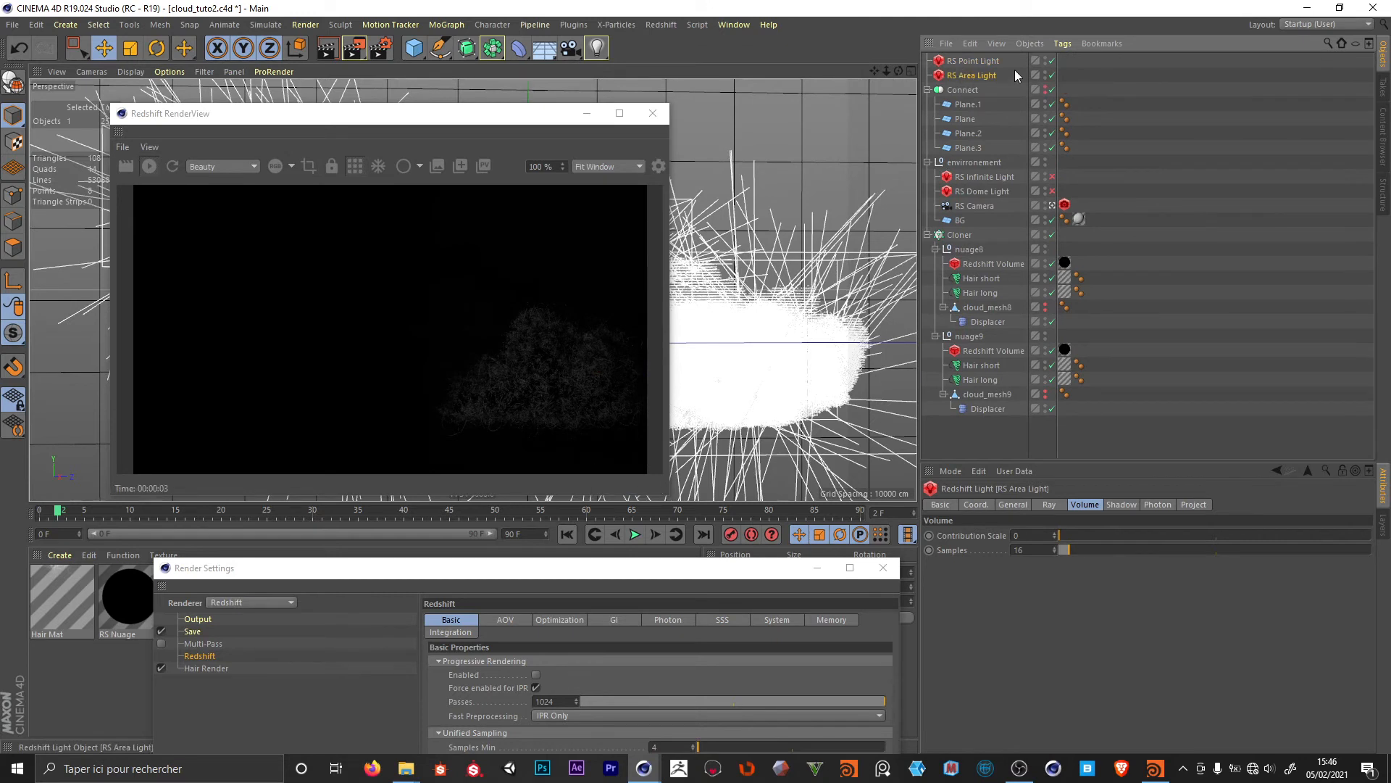
# - Set the volume contribution scale of both the RS Point Light and RS Area Light to 1
pyautogui.keyDown('ctrl'); pyautogui.click(987, 64); pyautogui.keyUp('ctrl')
pyautogui.doubleClick(1023, 536)
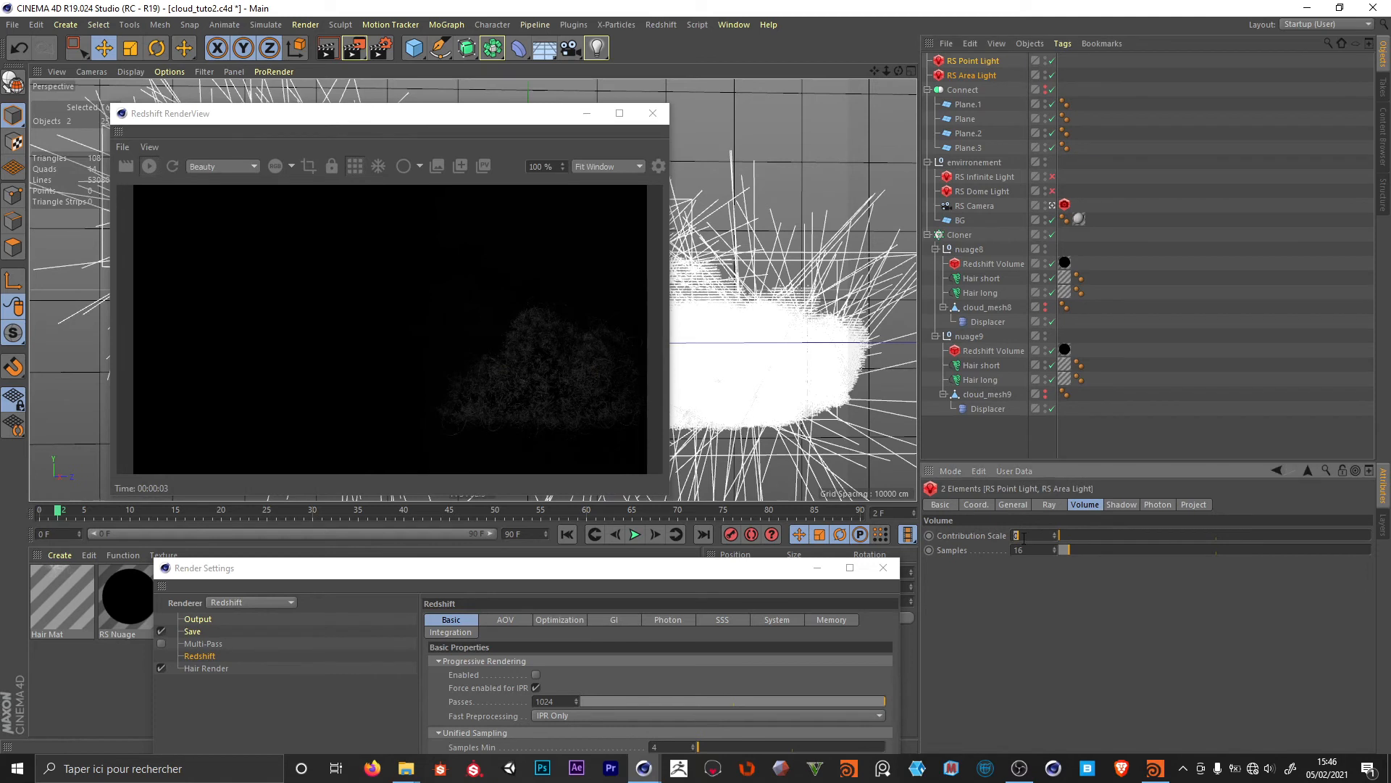
pyautogui.press('Return')
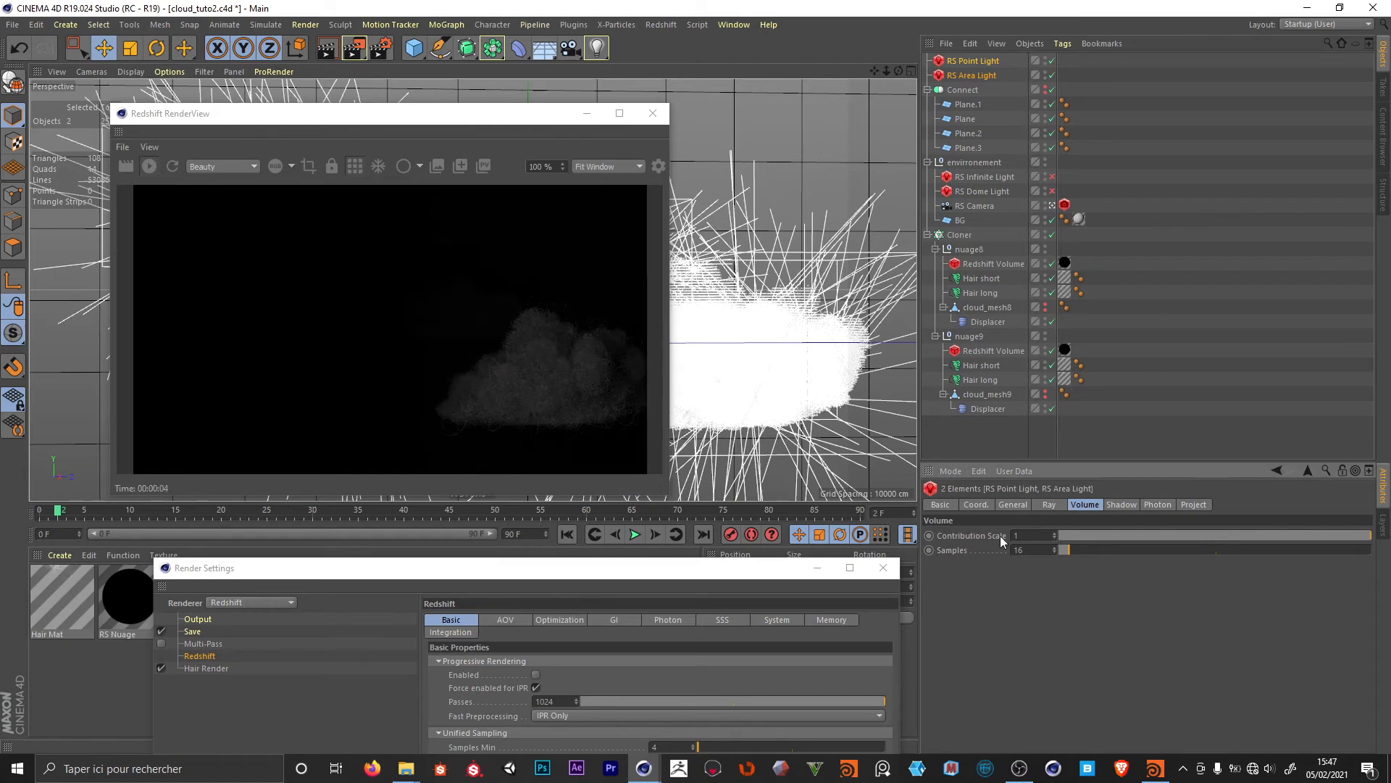
# - Disable the Cloner and move the nuage9 group out of it to work with a single cloud
pyautogui.click(959, 235)
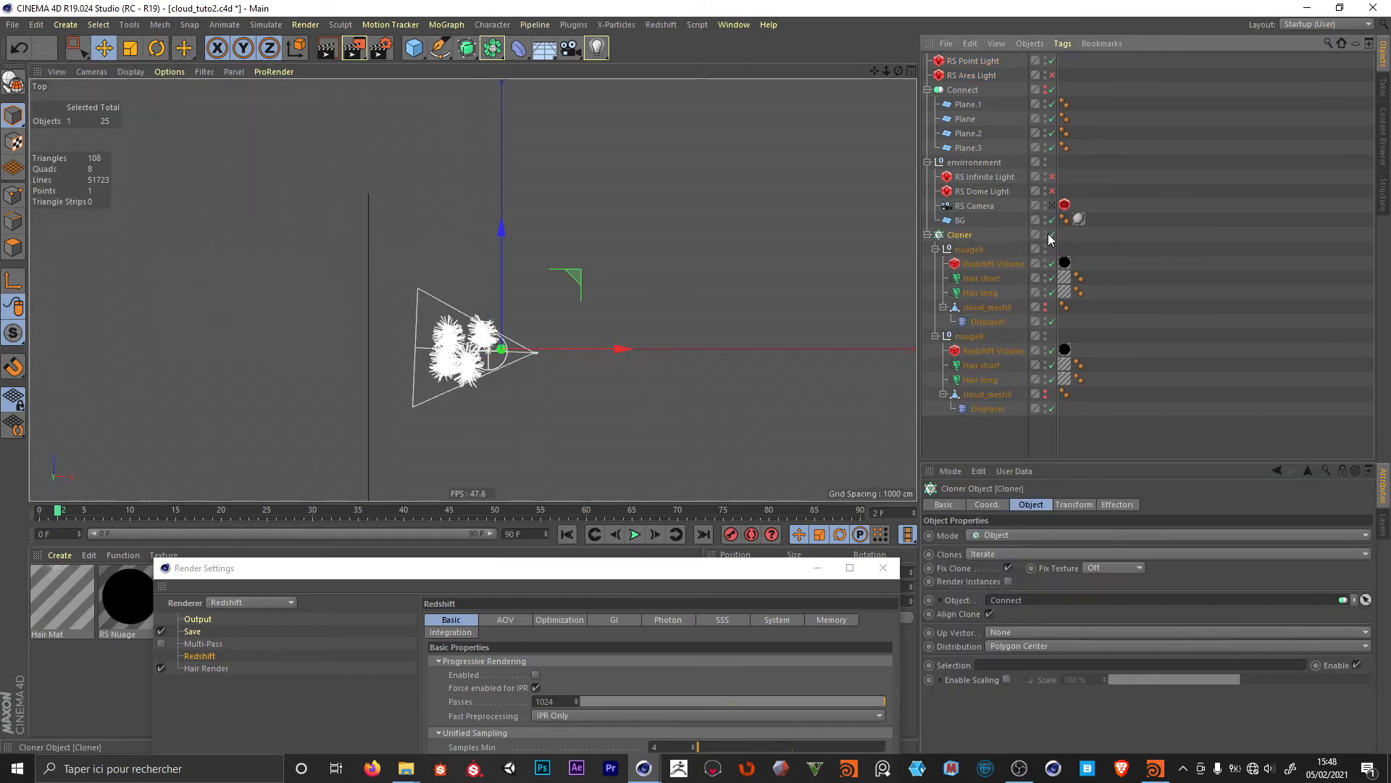
pyautogui.click(1051, 234)
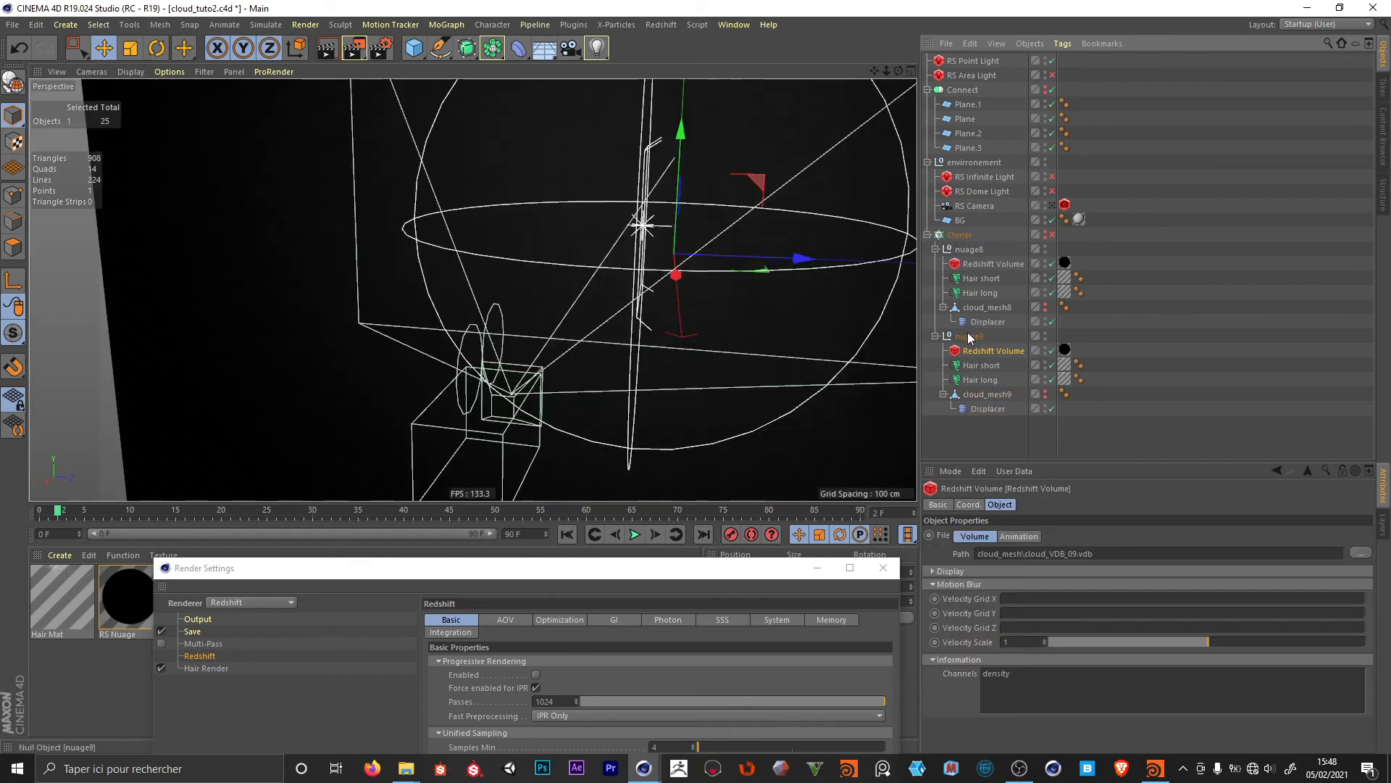
pyautogui.moveTo(968, 335); pyautogui.dragTo(968, 436)
pyautogui.click(928, 235)
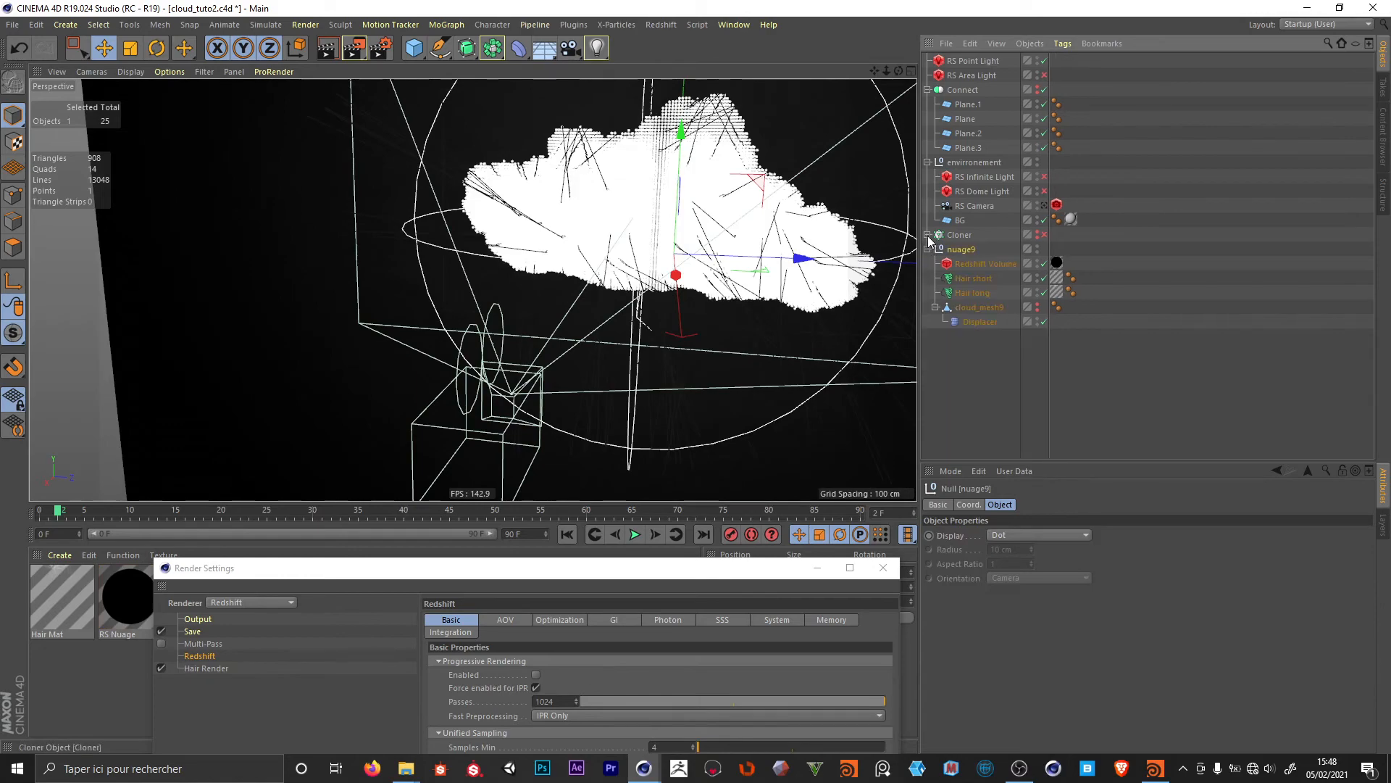
# - Move the RS Point Light and RS Area Light together to a position above the nuage9 cloud
pyautogui.keyDown('alt'); pyautogui.moveTo(681, 266); pyautogui.dragTo(650, 288, button='middle'); pyautogui.keyUp('alt')
pyautogui.keyDown('alt'); pyautogui.moveTo(651, 288); pyautogui.dragTo(746, 202); pyautogui.keyUp('alt')
pyautogui.keyDown('alt'); pyautogui.moveTo(746, 203); pyautogui.dragTo(693, 267, button='middle'); pyautogui.keyUp('alt')
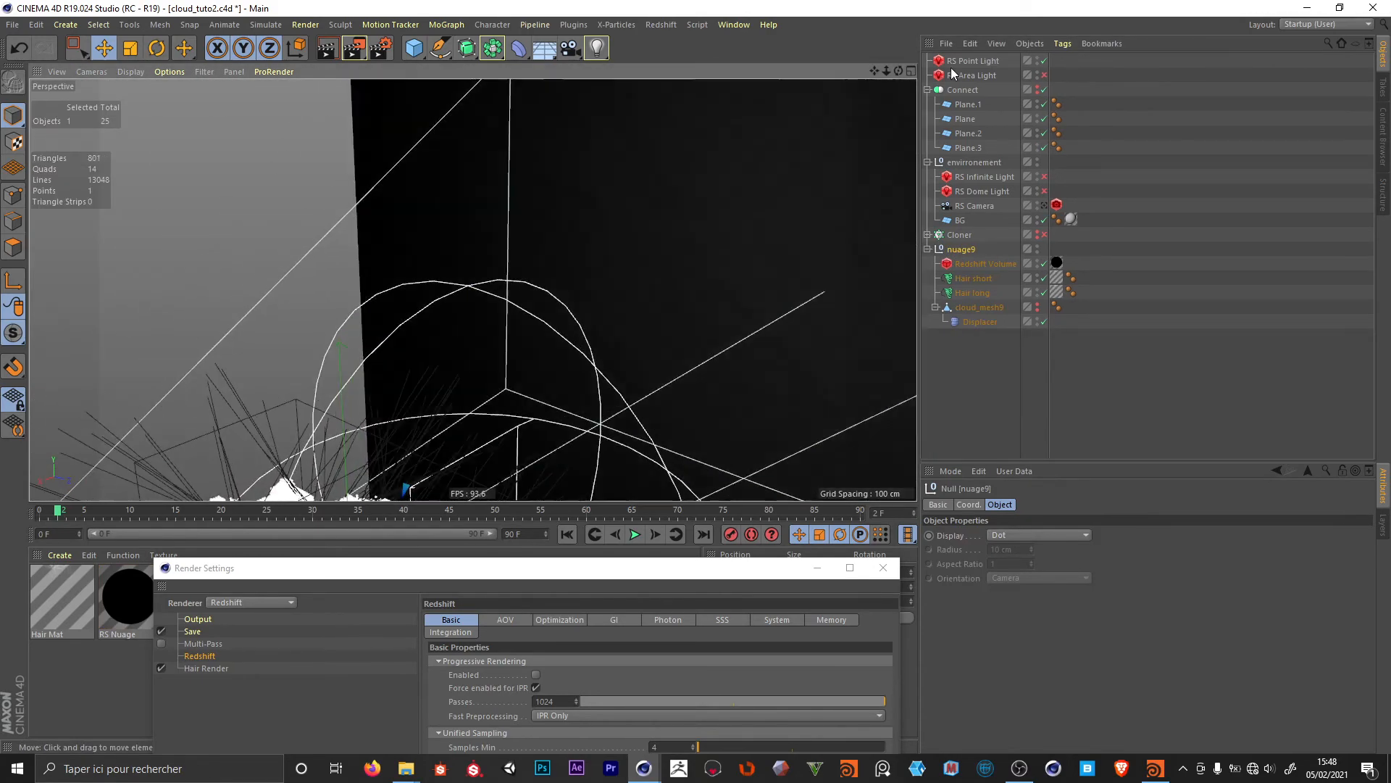
pyautogui.scroll(-3, 838, 118)
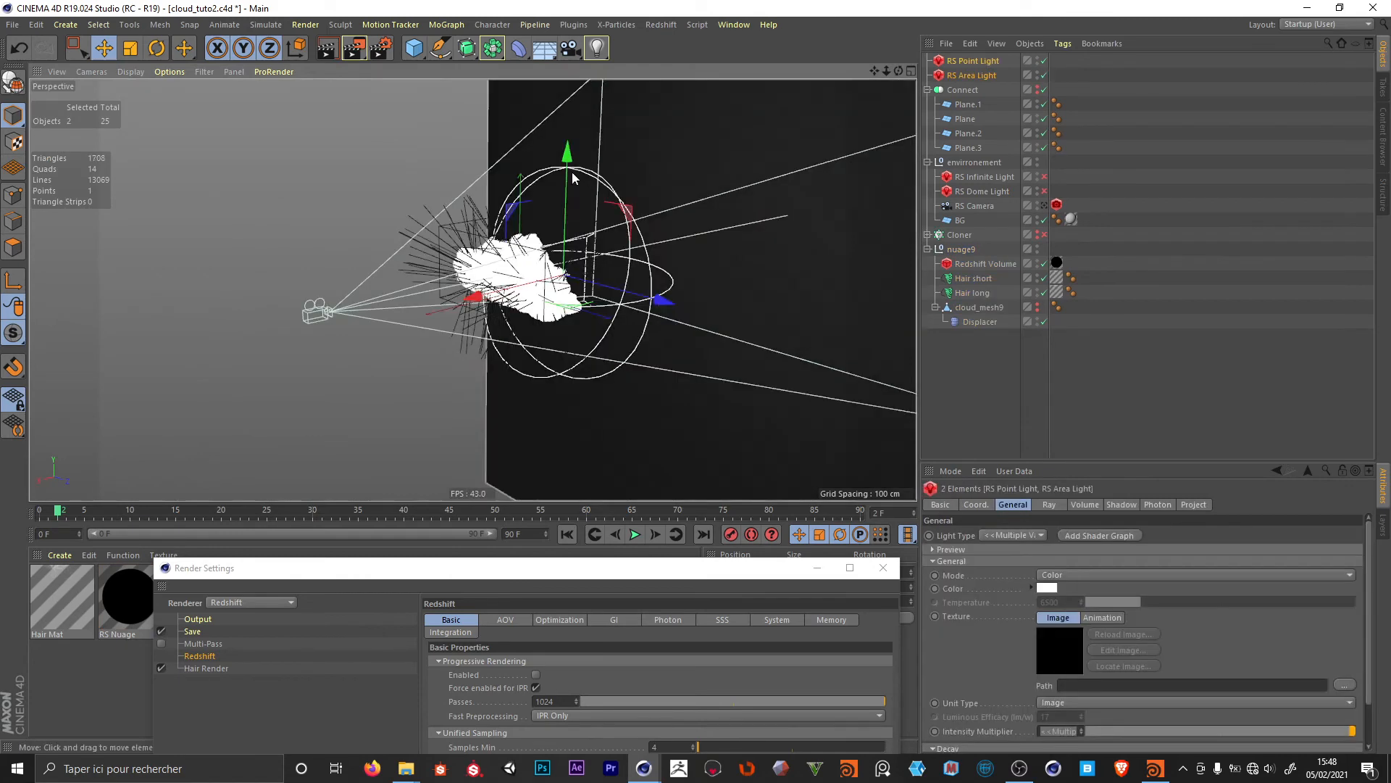
pyautogui.moveTo(571, 180); pyautogui.dragTo(552, 88)
pyautogui.moveTo(485, 189); pyautogui.dragTo(480, 156)
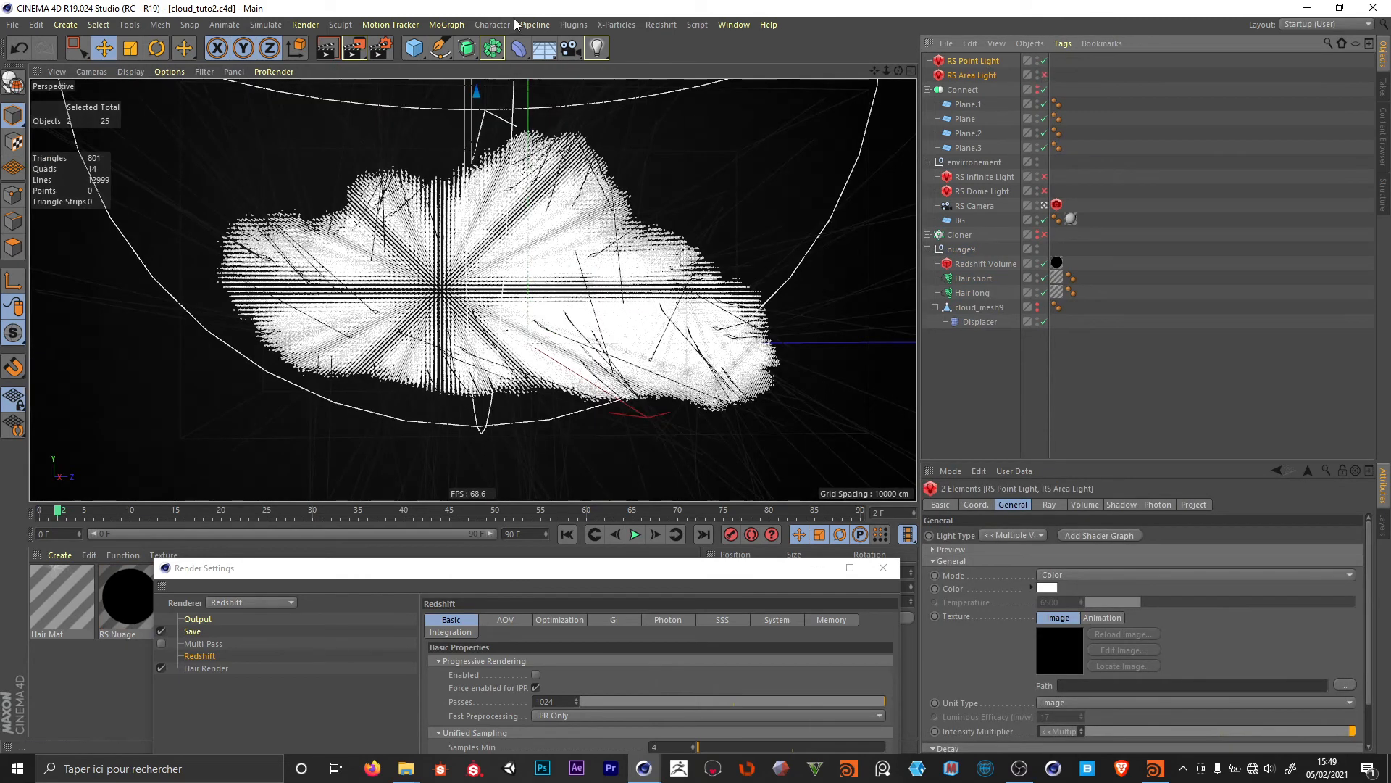
# - Reopen the Redshift RenderView and dock it beside the perspective viewport
pyautogui.click(661, 25)
pyautogui.click(696, 143)
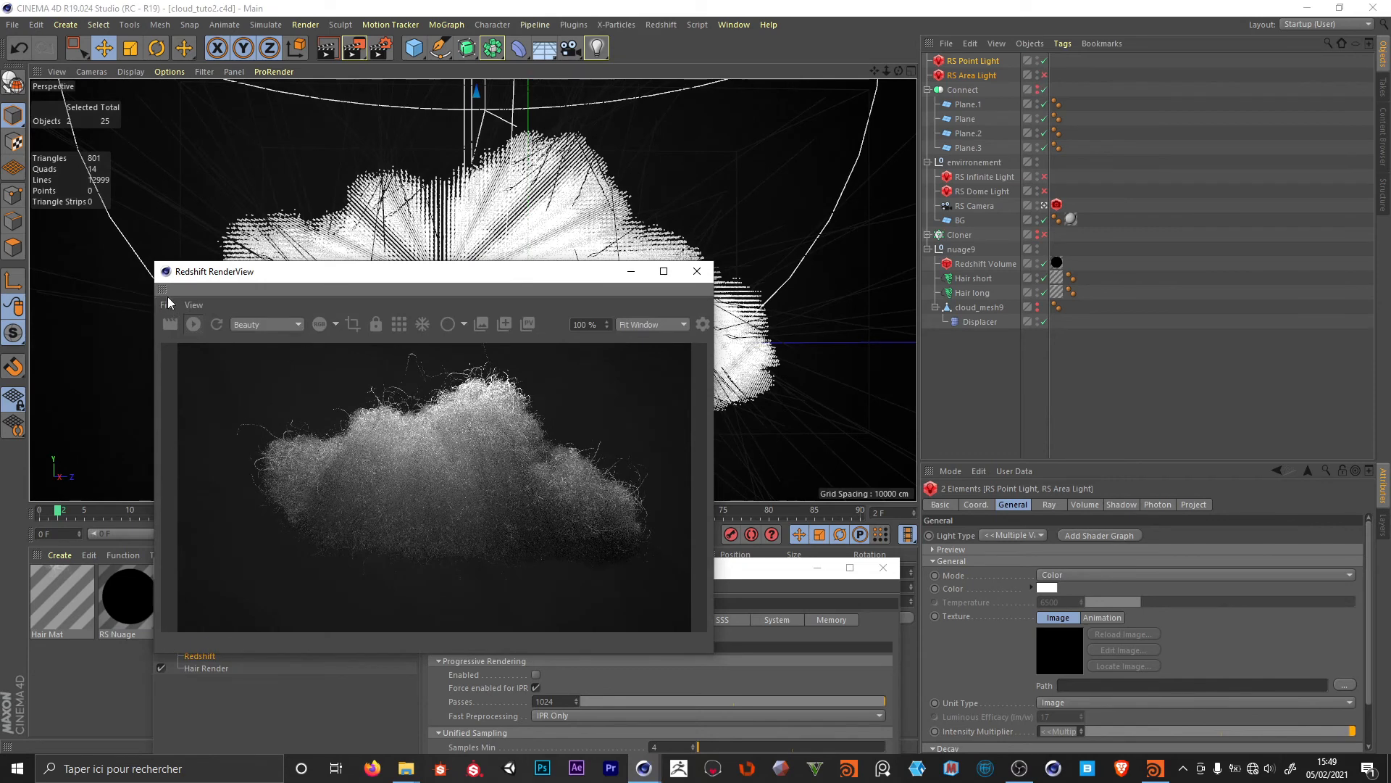
pyautogui.moveTo(163, 289); pyautogui.dragTo(65, 288)
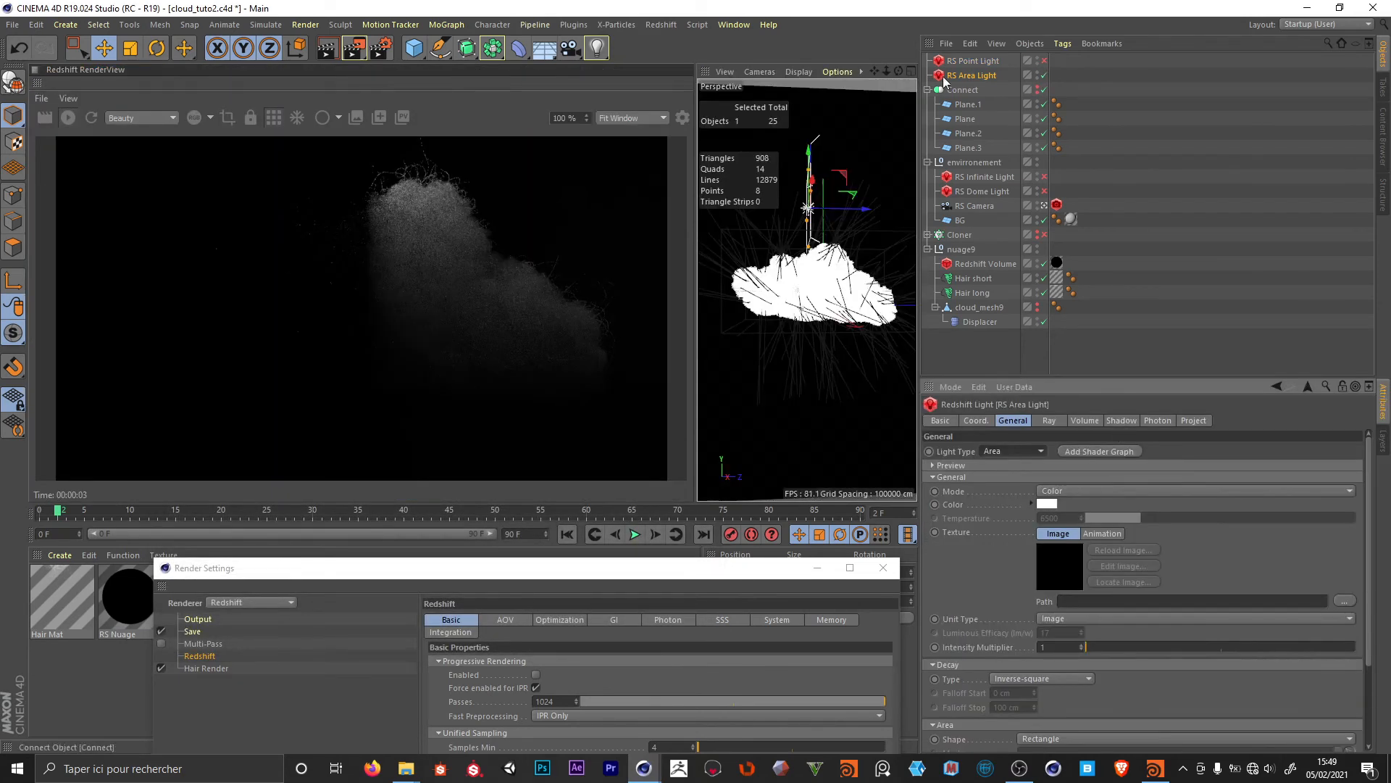
# - Set the RS Area Light's shape to Sphere and show its volume settings
pyautogui.click(1078, 739)
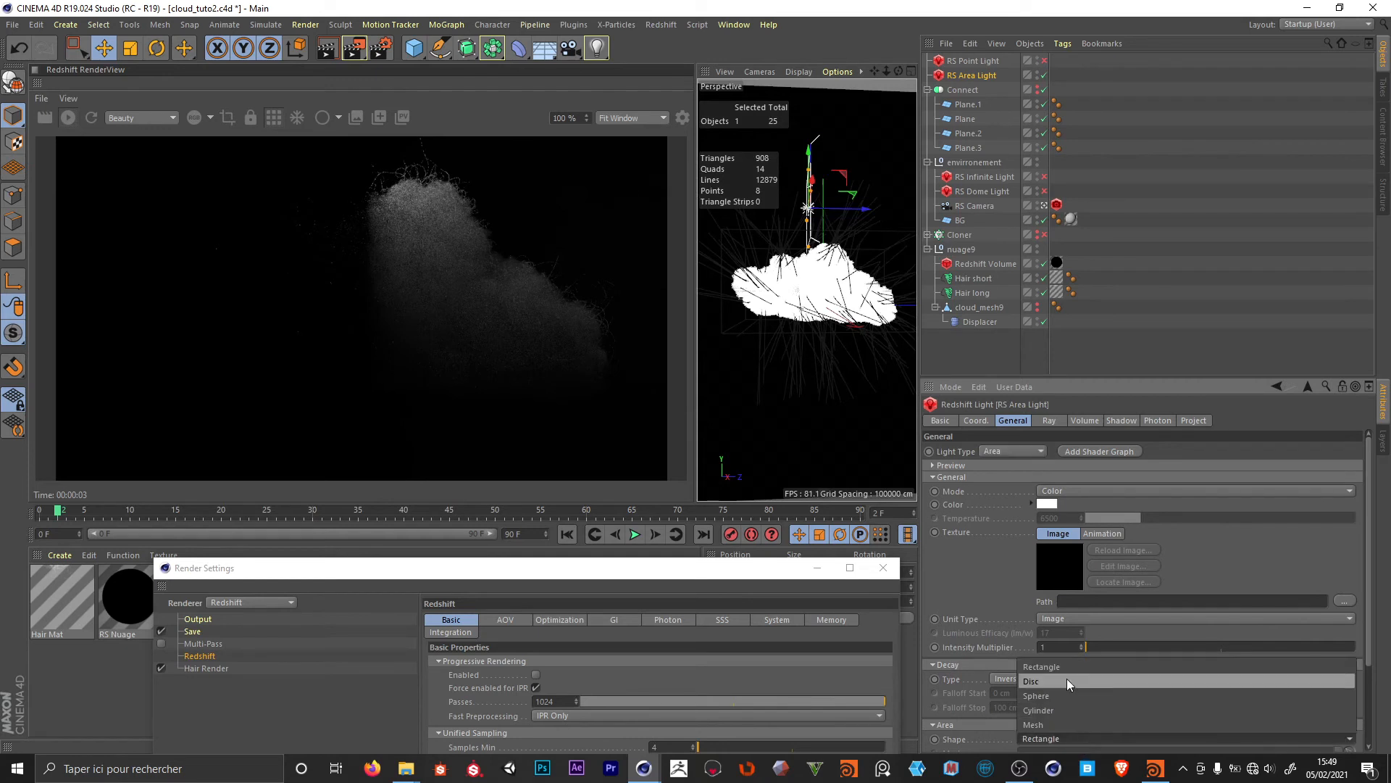
pyautogui.click(1065, 697)
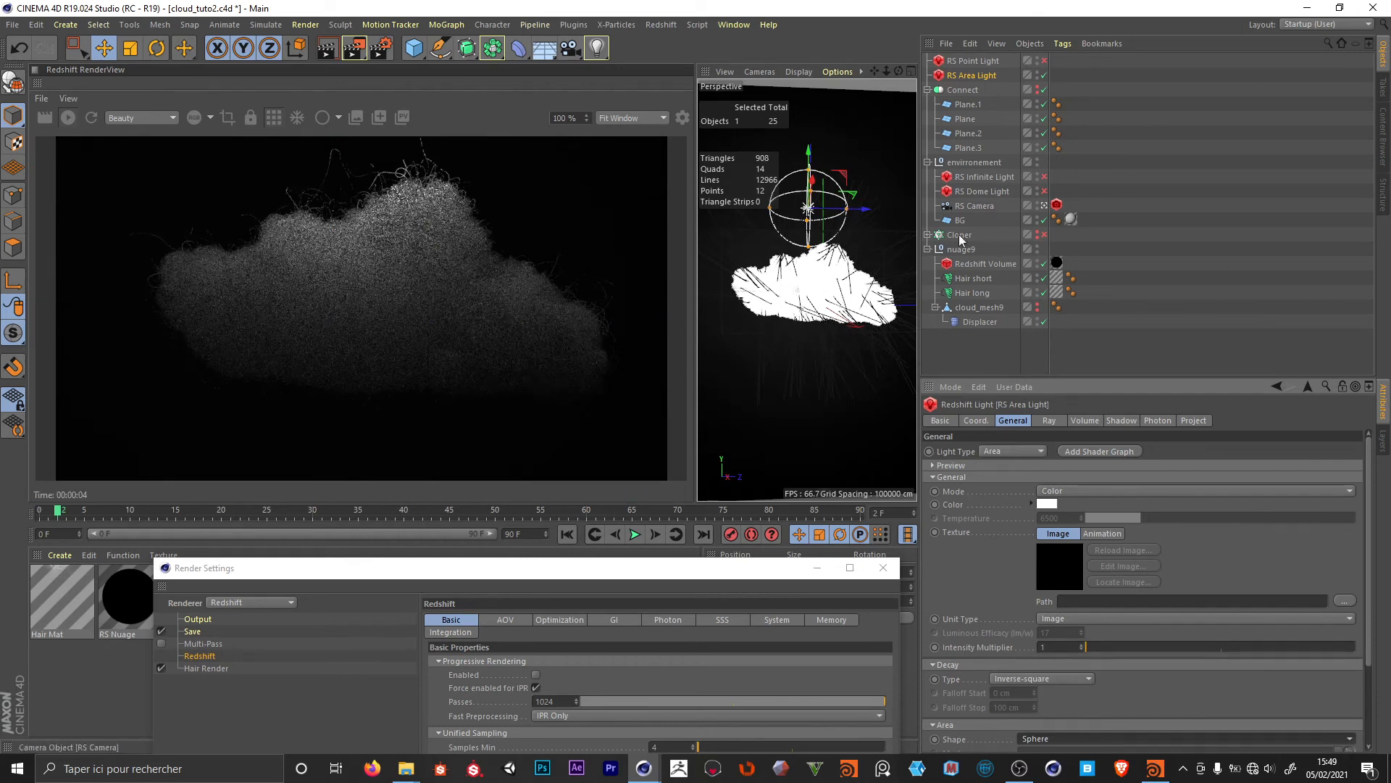
pyautogui.click(1083, 421)
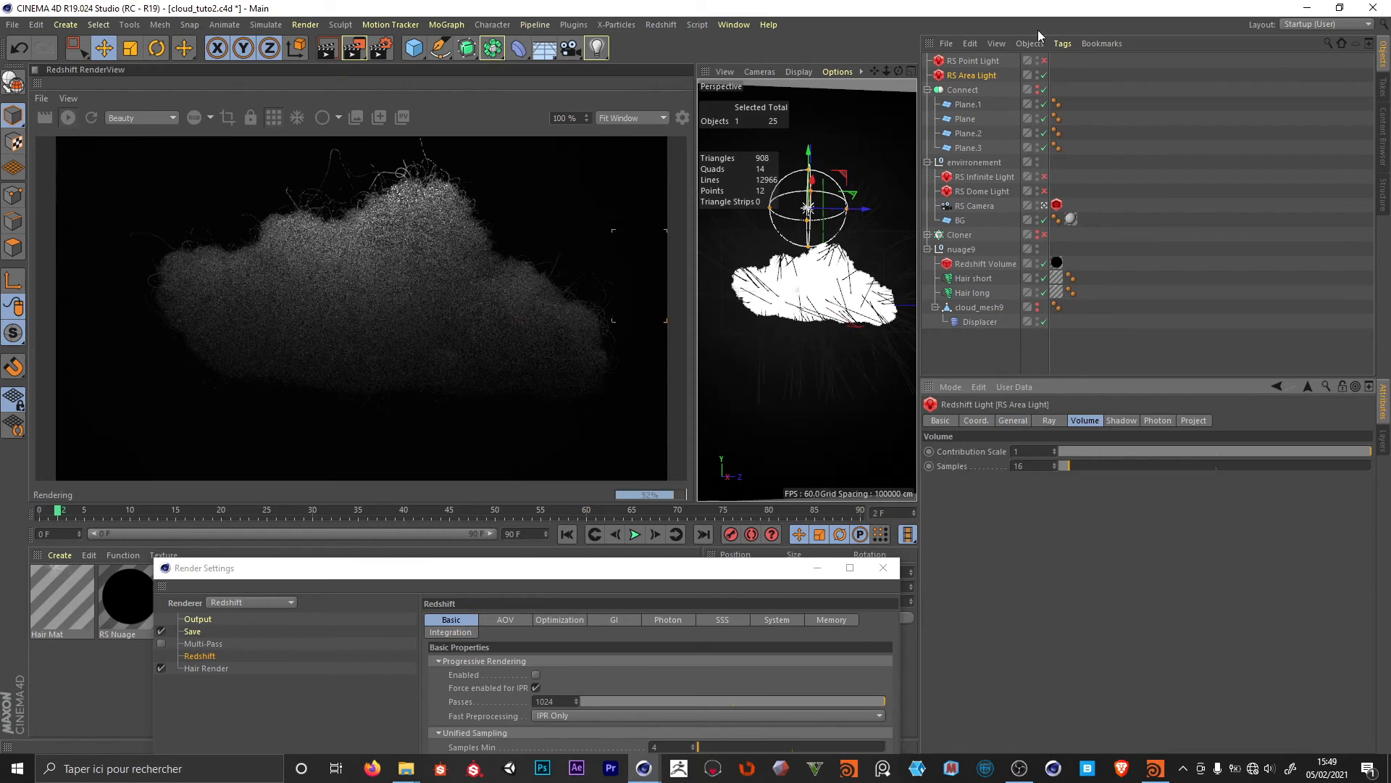
# - Disable the RS Area Light, enable the RS Point Light, and send the cloud render to the Picture Viewer
pyautogui.click(1044, 74)
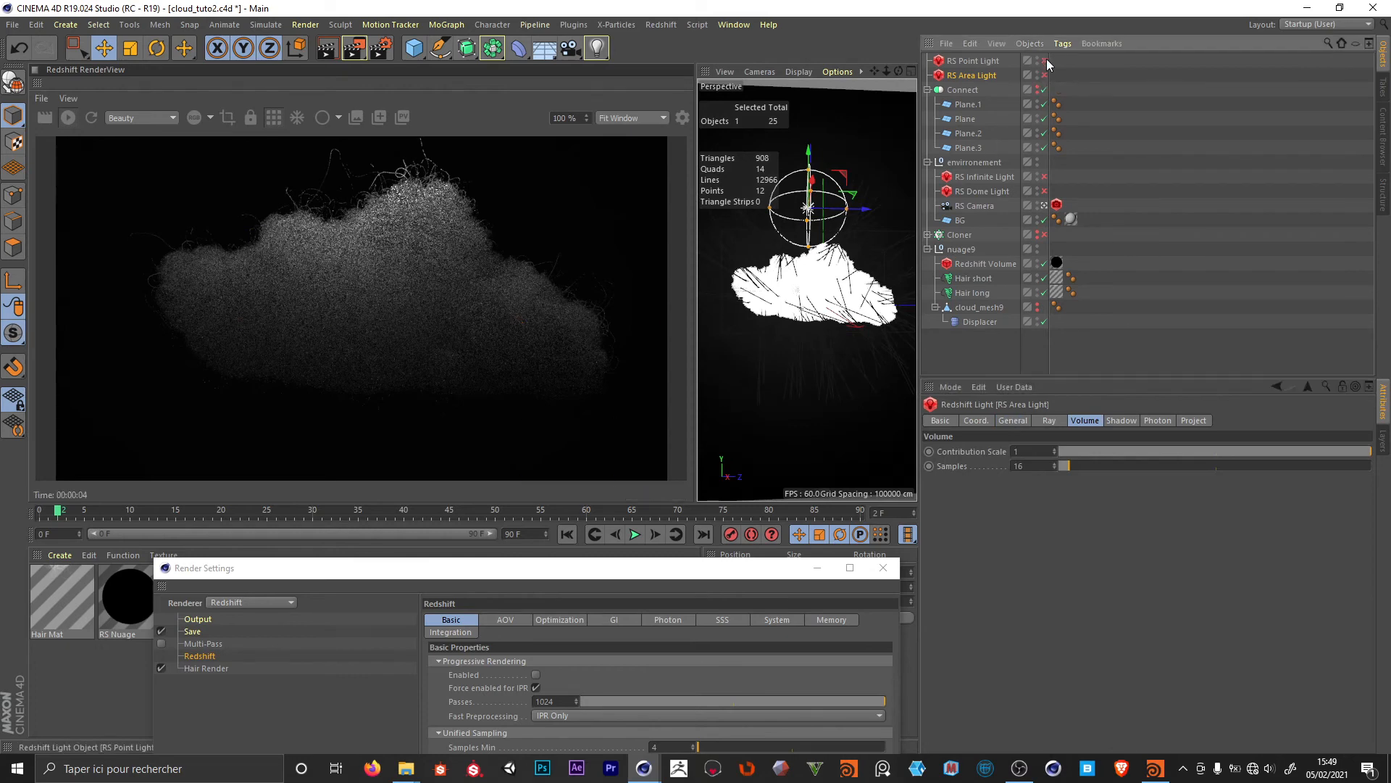
pyautogui.click(1045, 61)
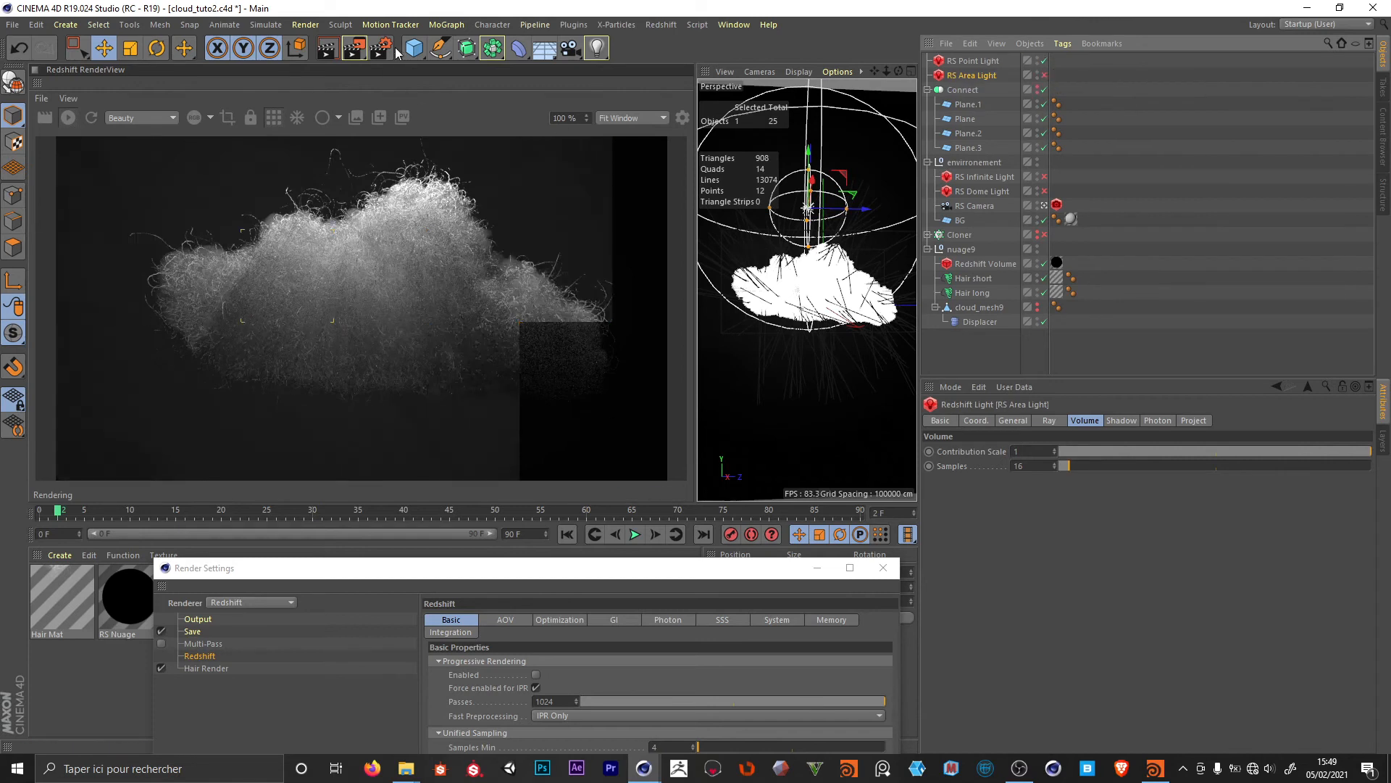
pyautogui.click(404, 118)
pyautogui.moveTo(515, 129); pyautogui.dragTo(659, 522)
# - Disable the RS Point Light, enable the RS Area Light, and send its render to the Picture Viewer for comparison
pyautogui.click(1044, 61)
pyautogui.click(1043, 75)
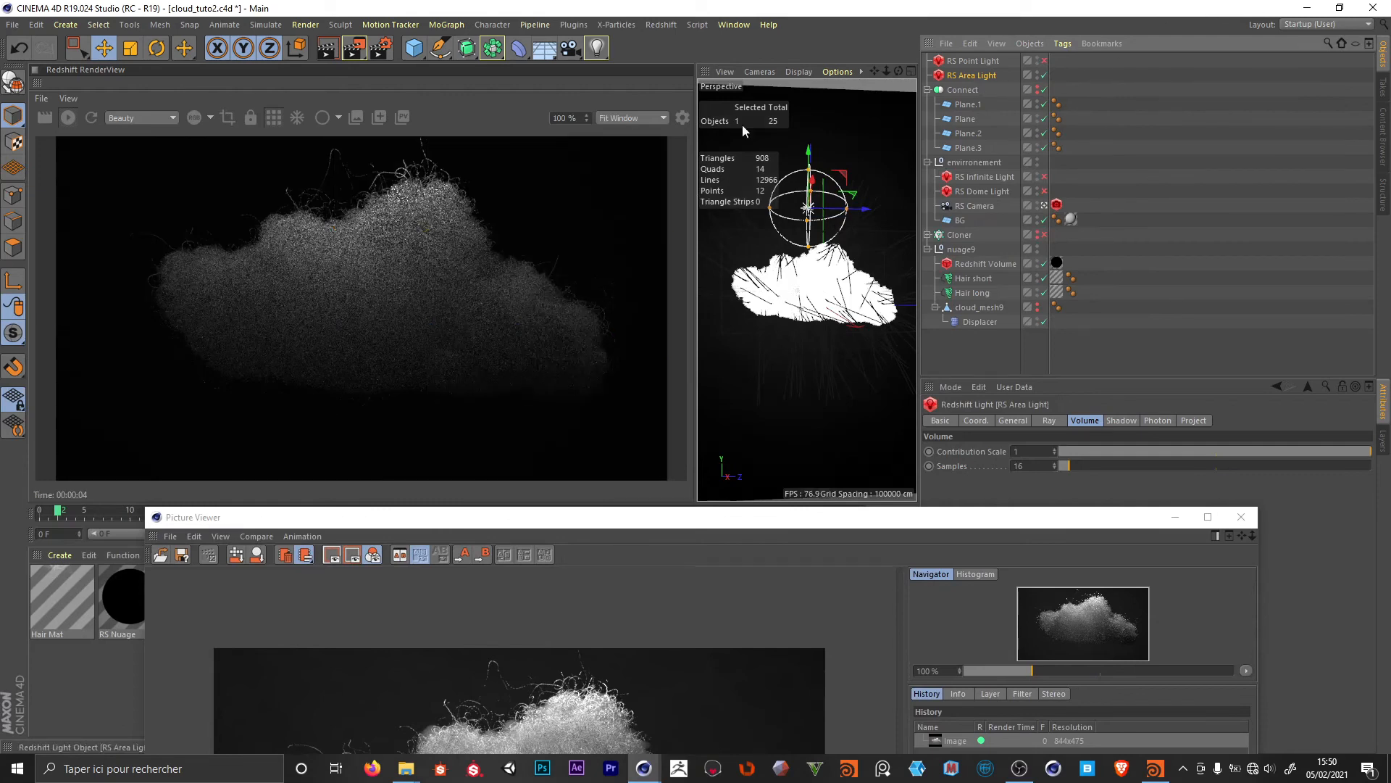
pyautogui.click(403, 119)
pyautogui.moveTo(668, 524); pyautogui.dragTo(677, 106)
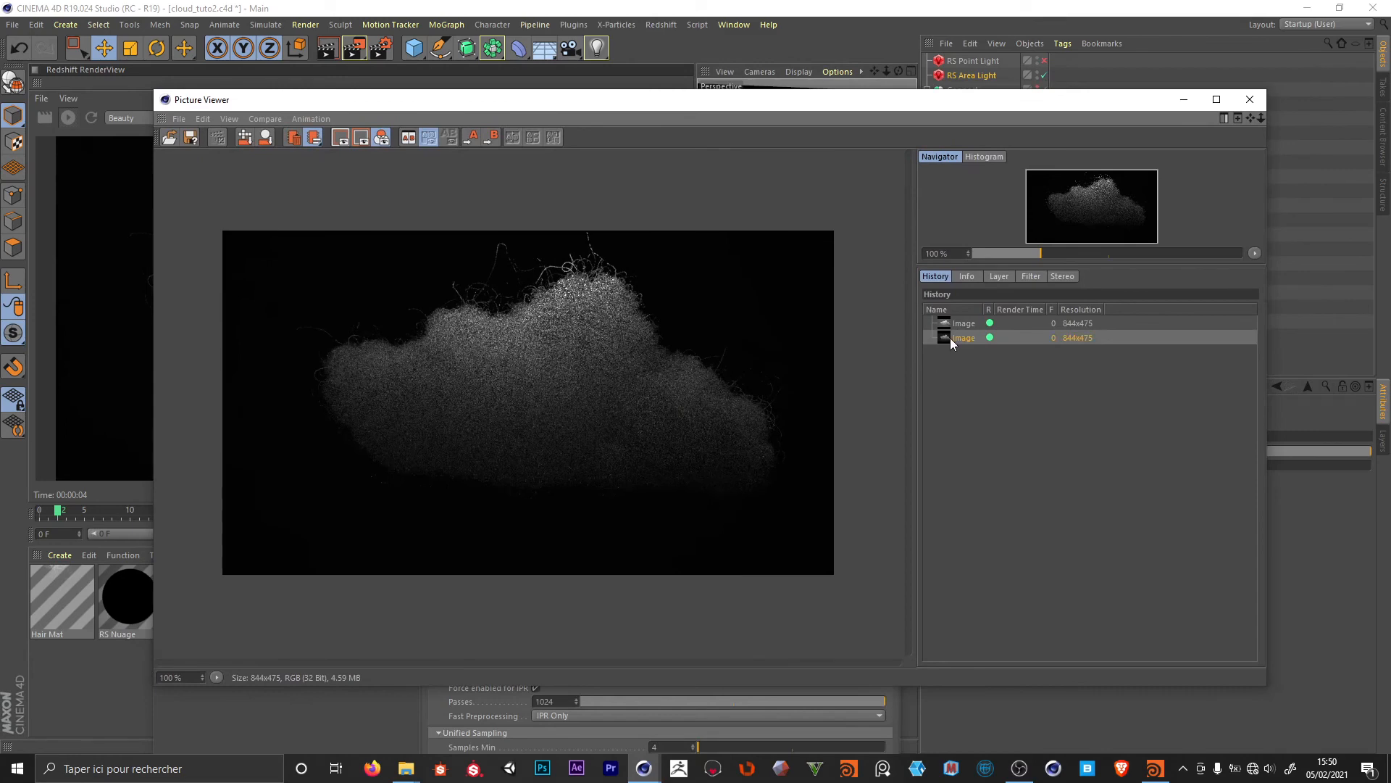
# - Compare the point light and area light renders for noise and hair detail in the Picture Viewer history
pyautogui.press('Up')
pyautogui.press('Down')
pyautogui.press('Up')
pyautogui.press('Down')
pyautogui.press('Up')
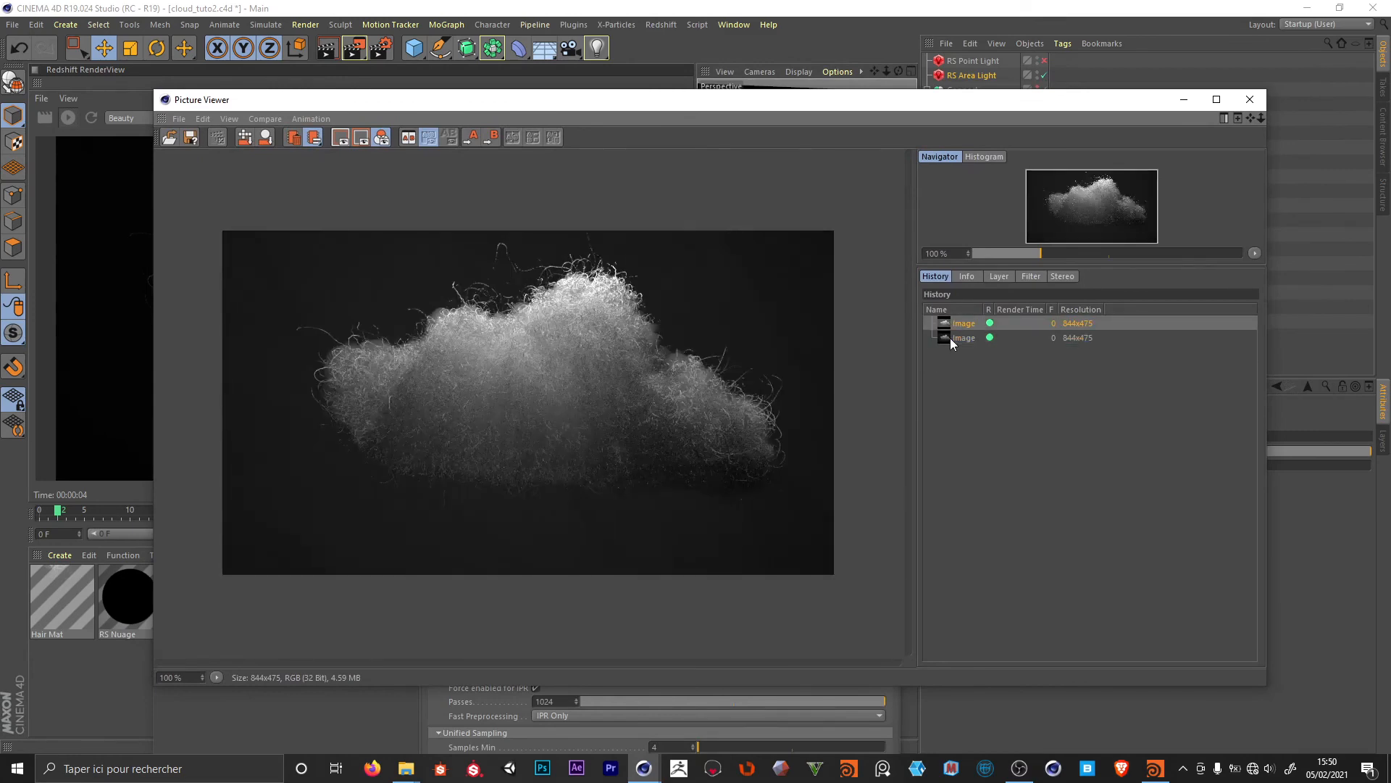
pyautogui.press('Down')
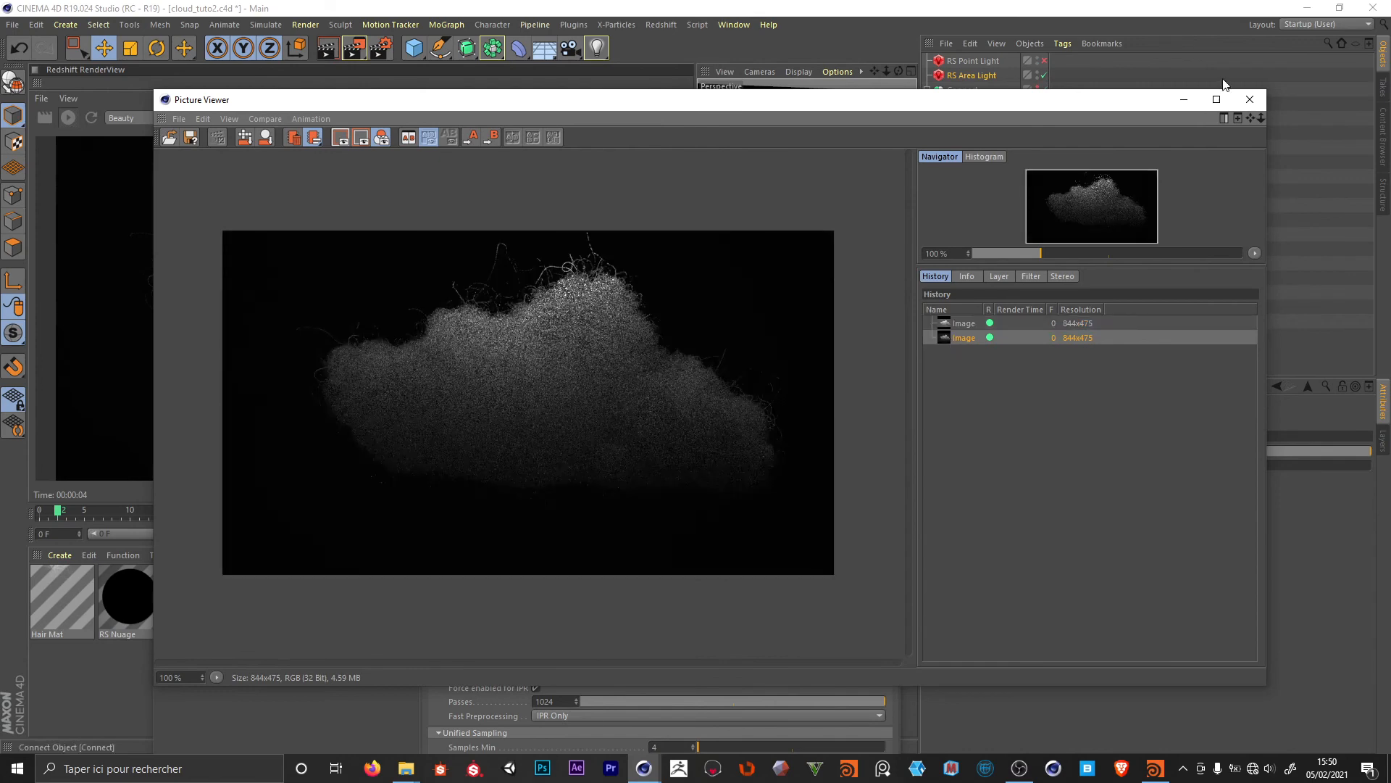
pyautogui.click(1250, 100)
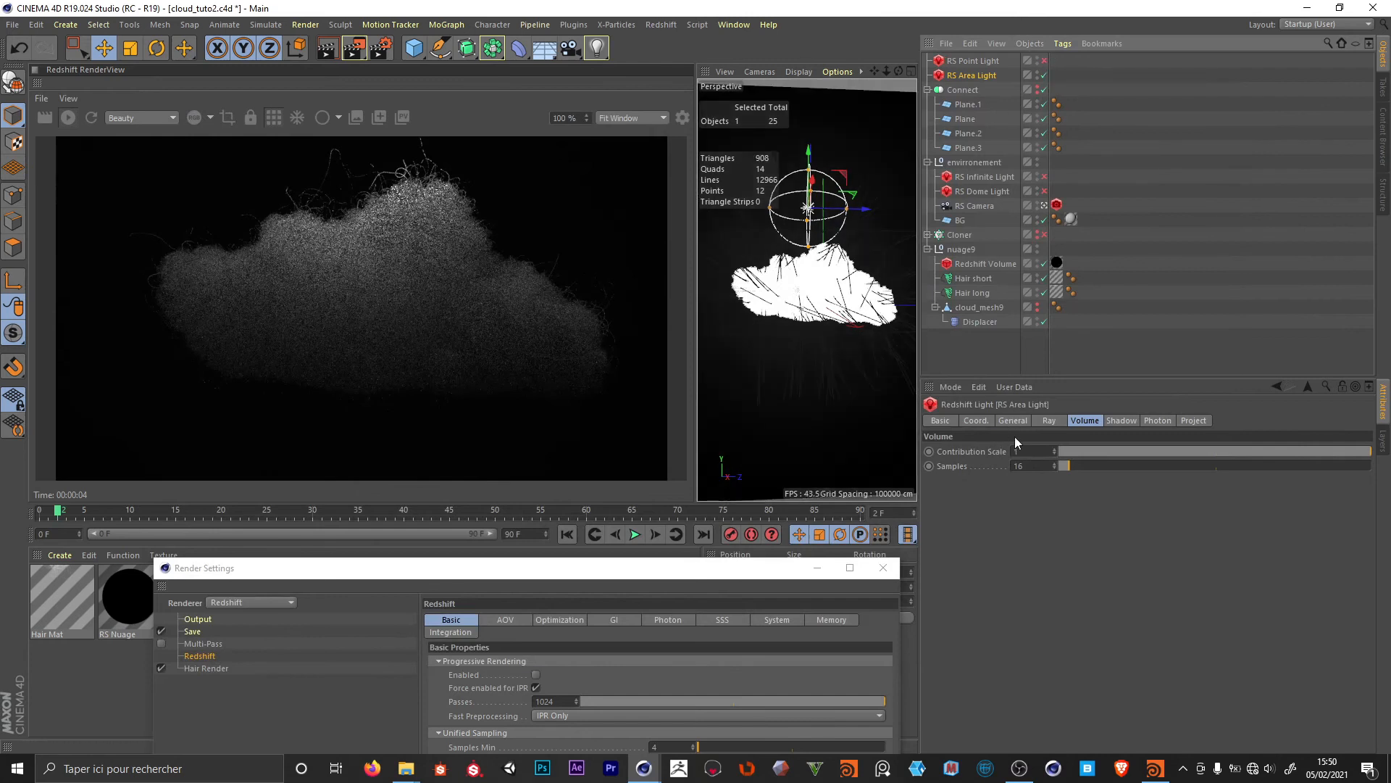
# - Set the RS Area Light's volume samples to 128, leaving the RS Point Light's samples at their default
pyautogui.click(1029, 465)
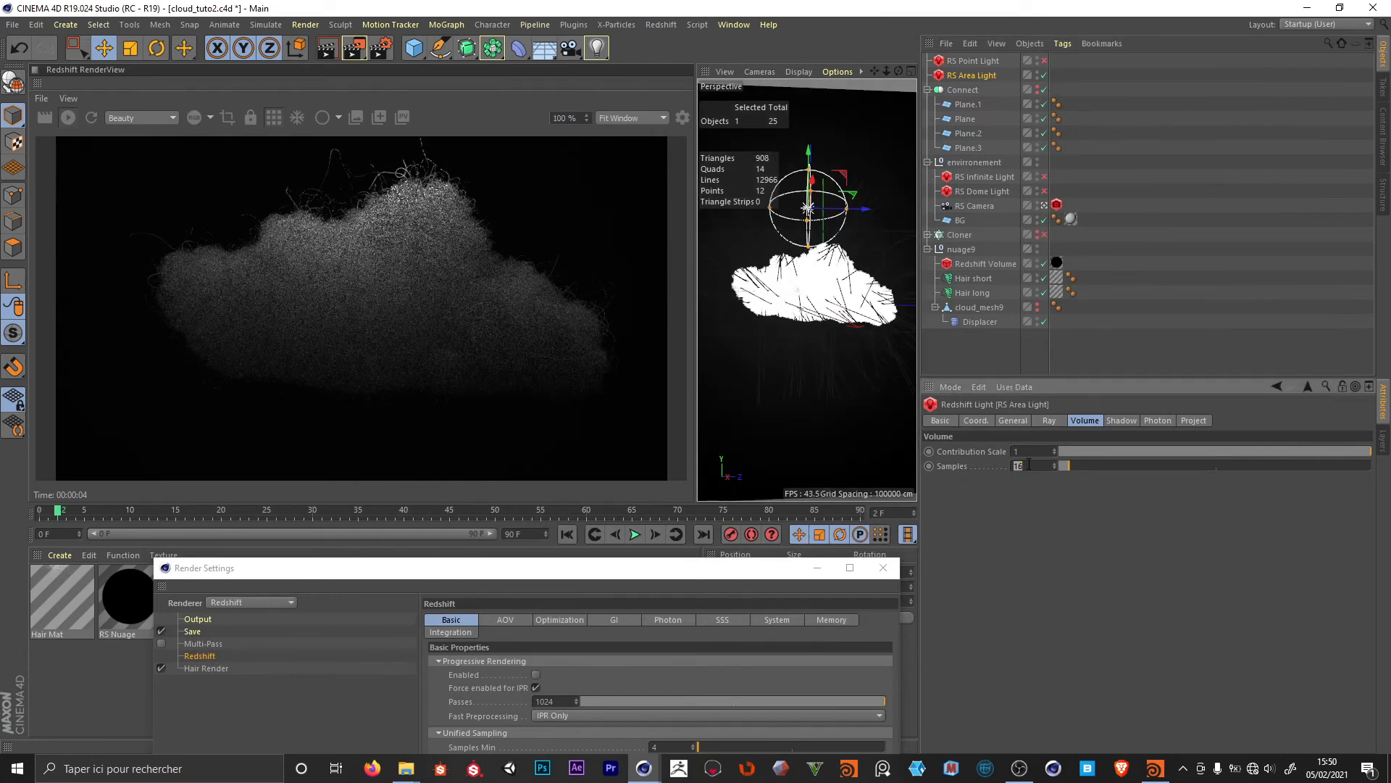
pyautogui.press('Return')
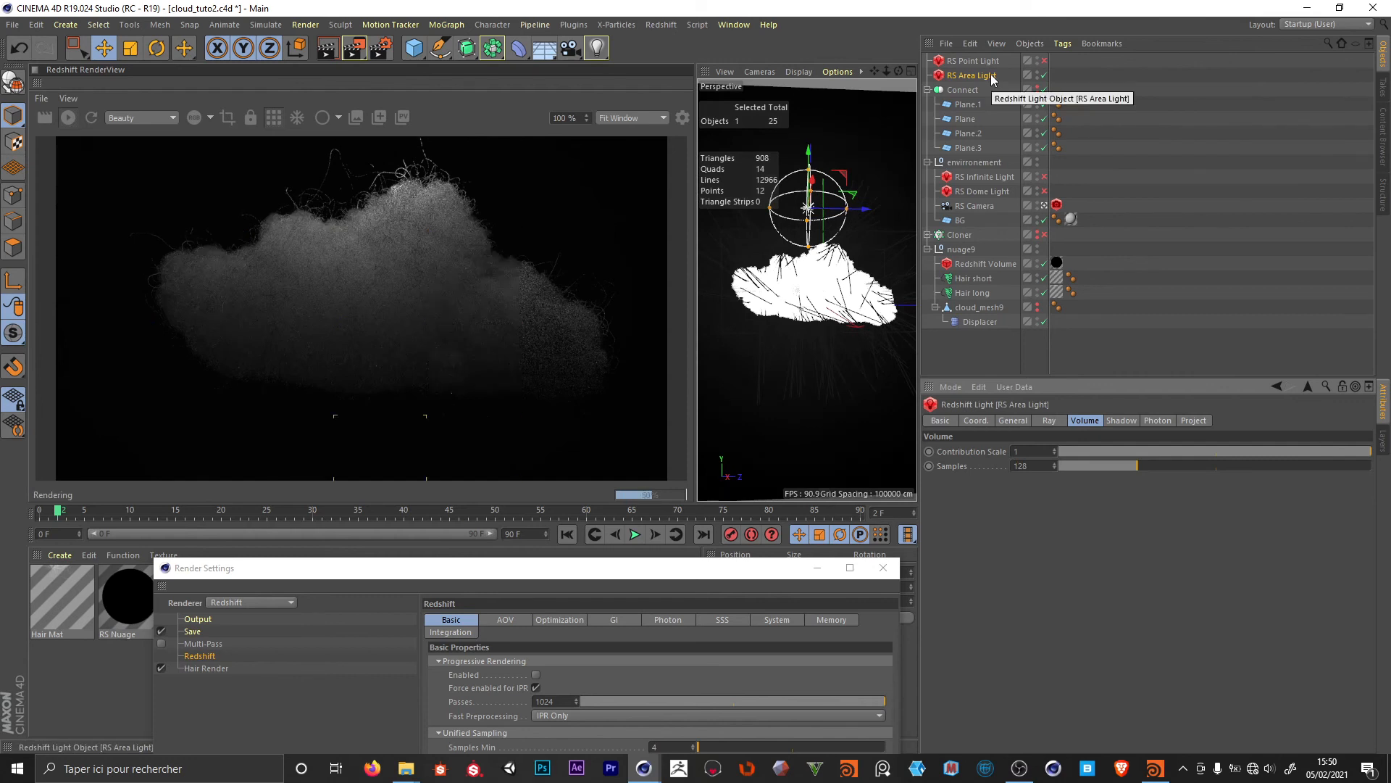
pyautogui.click(975, 63)
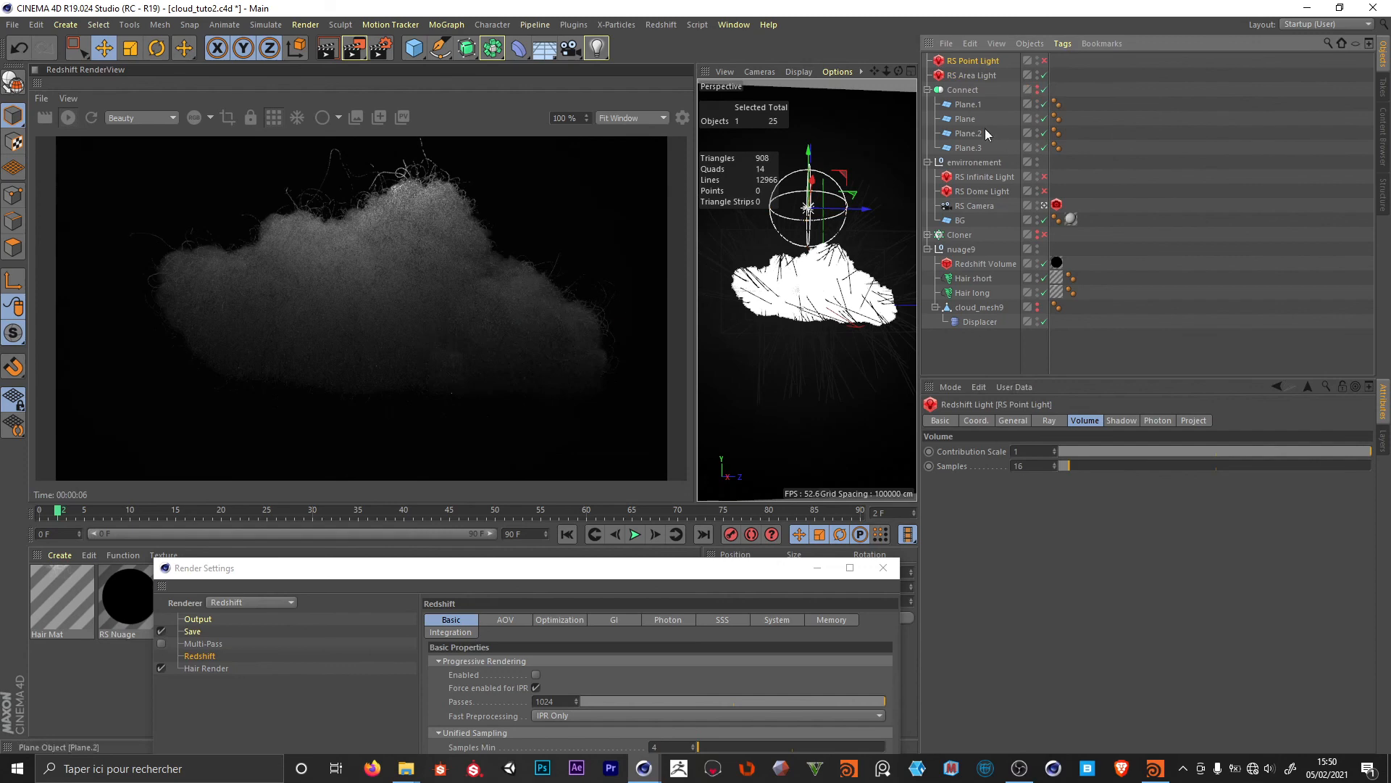
# - Send the 128-sample area light render to the Picture Viewer and compare it with the earlier renders
pyautogui.click(400, 117)
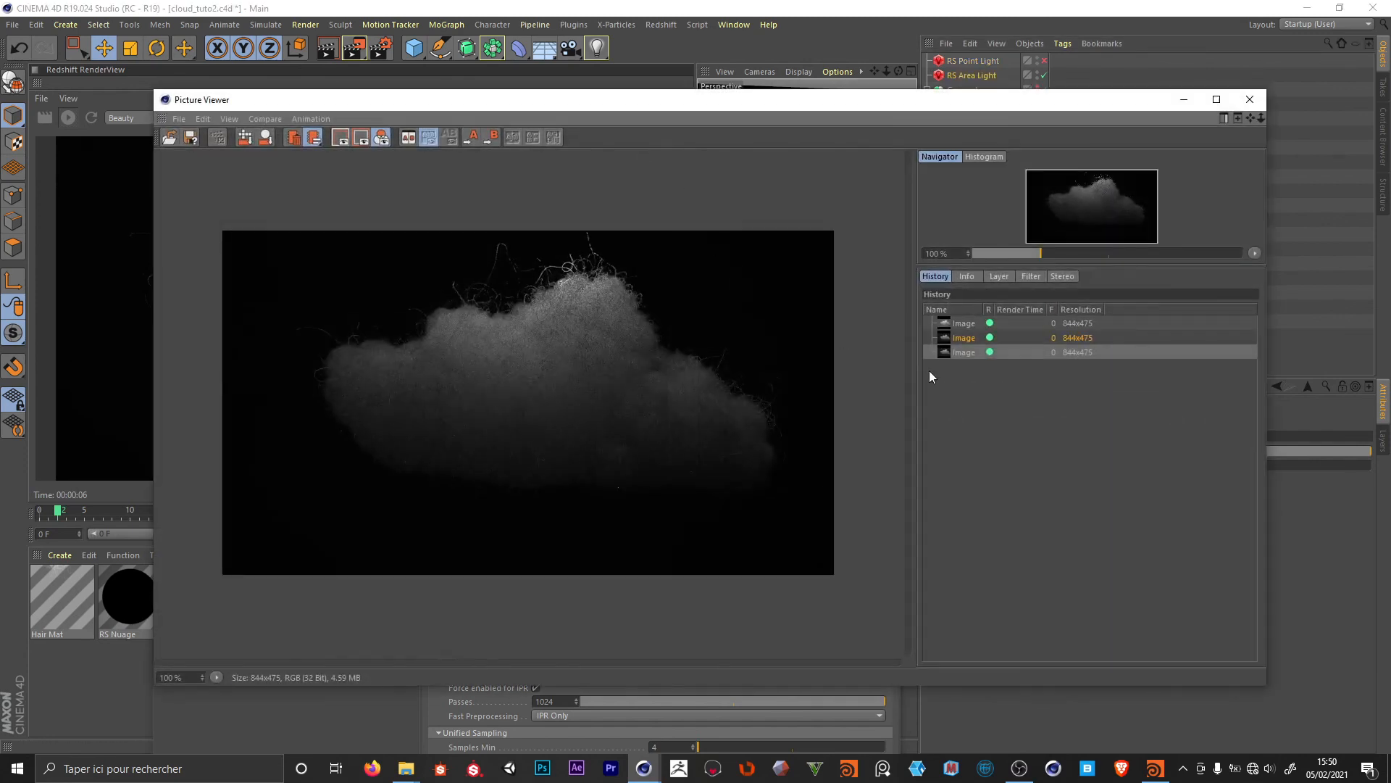
pyautogui.click(966, 339)
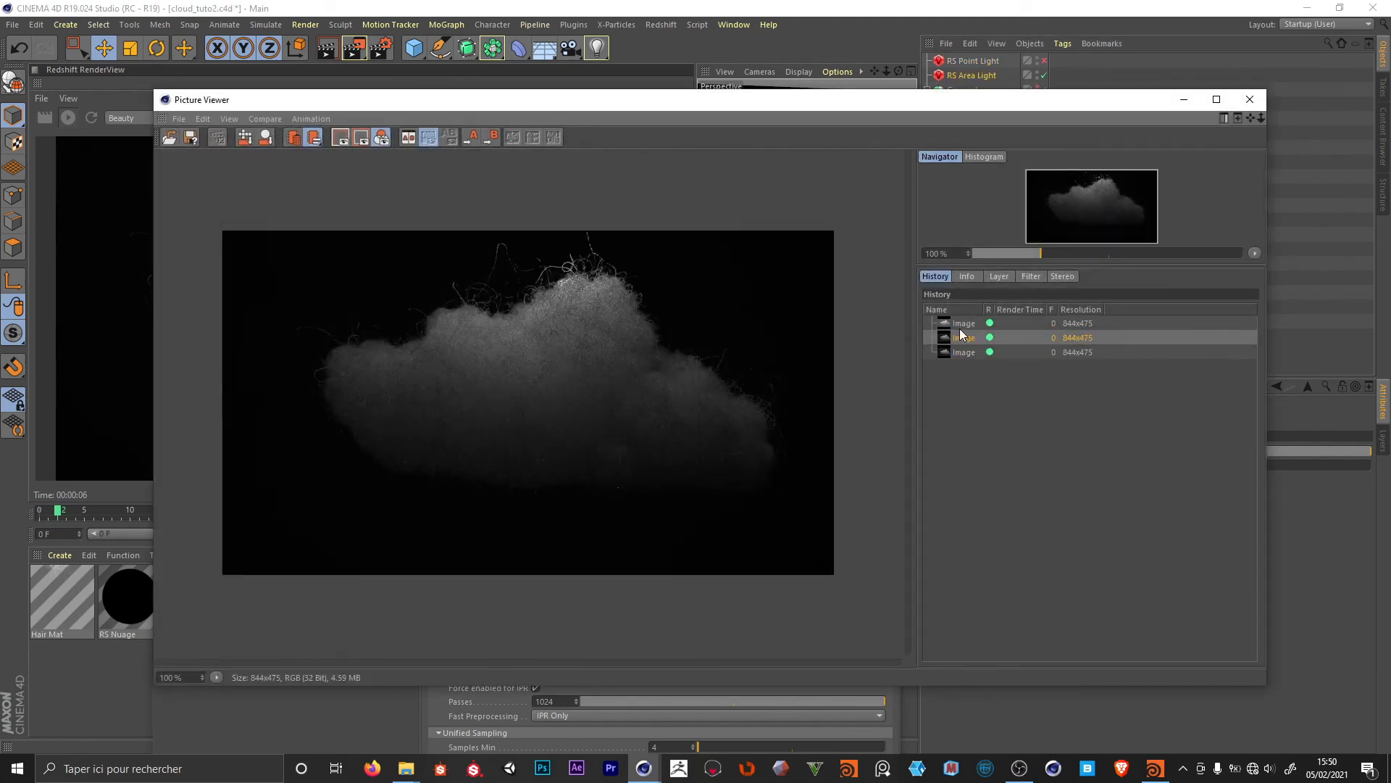
pyautogui.click(960, 327)
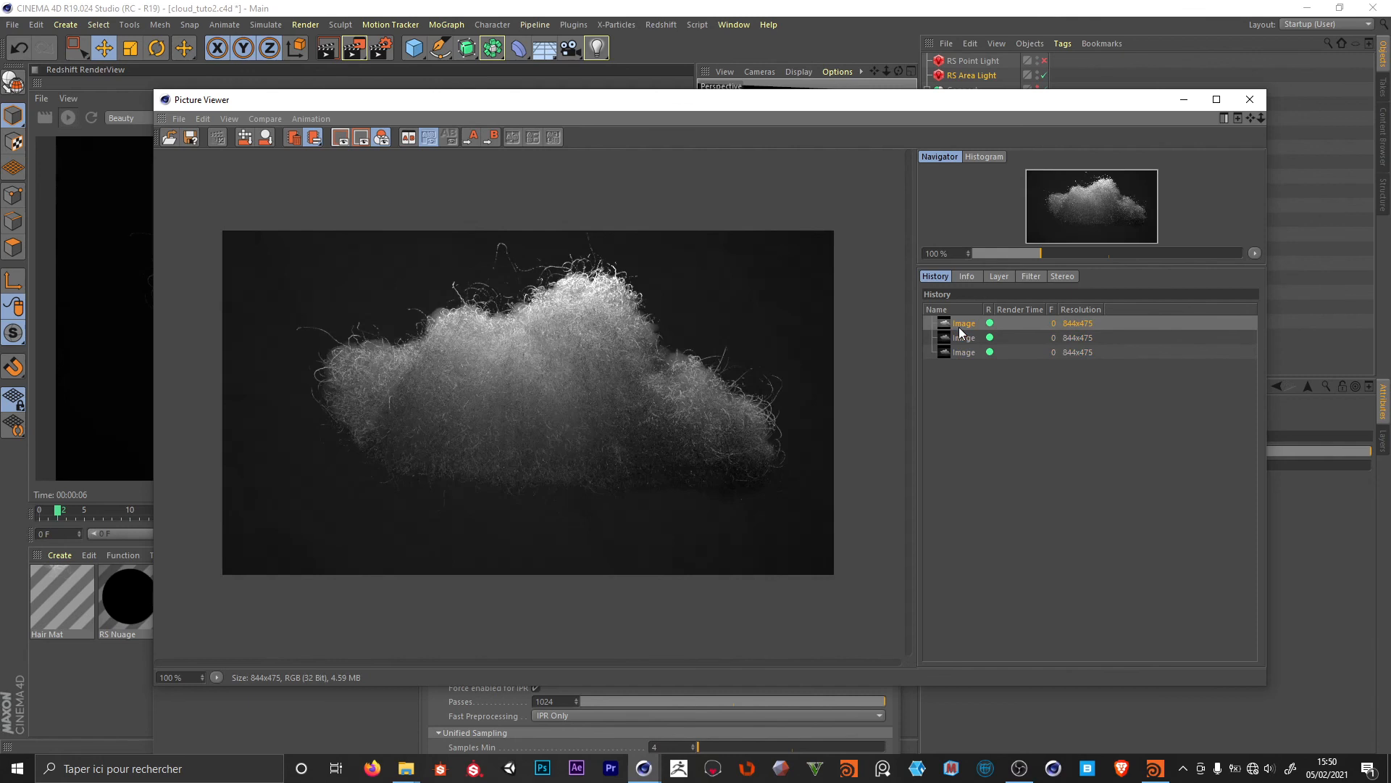
pyautogui.click(962, 339)
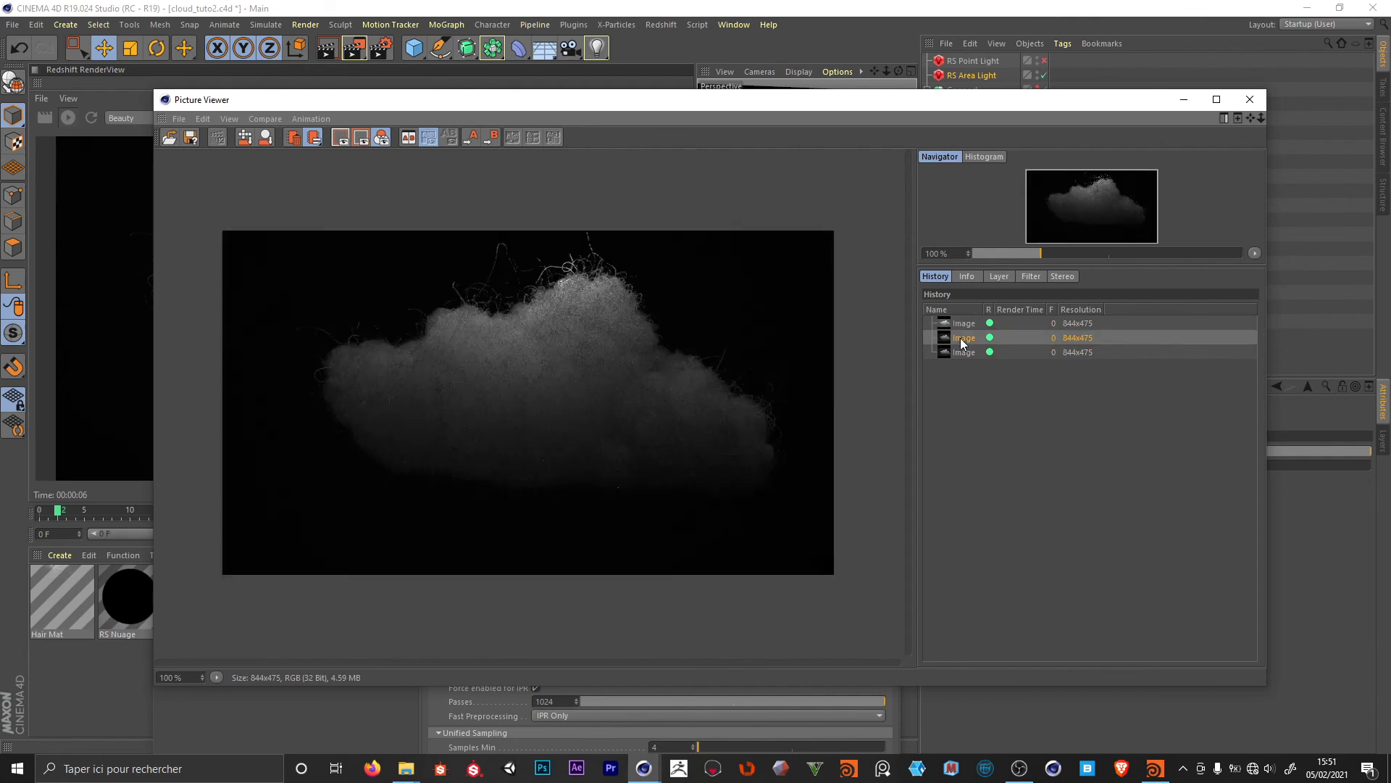
pyautogui.press('Up')
pyautogui.press('Down')
pyautogui.press('Up')
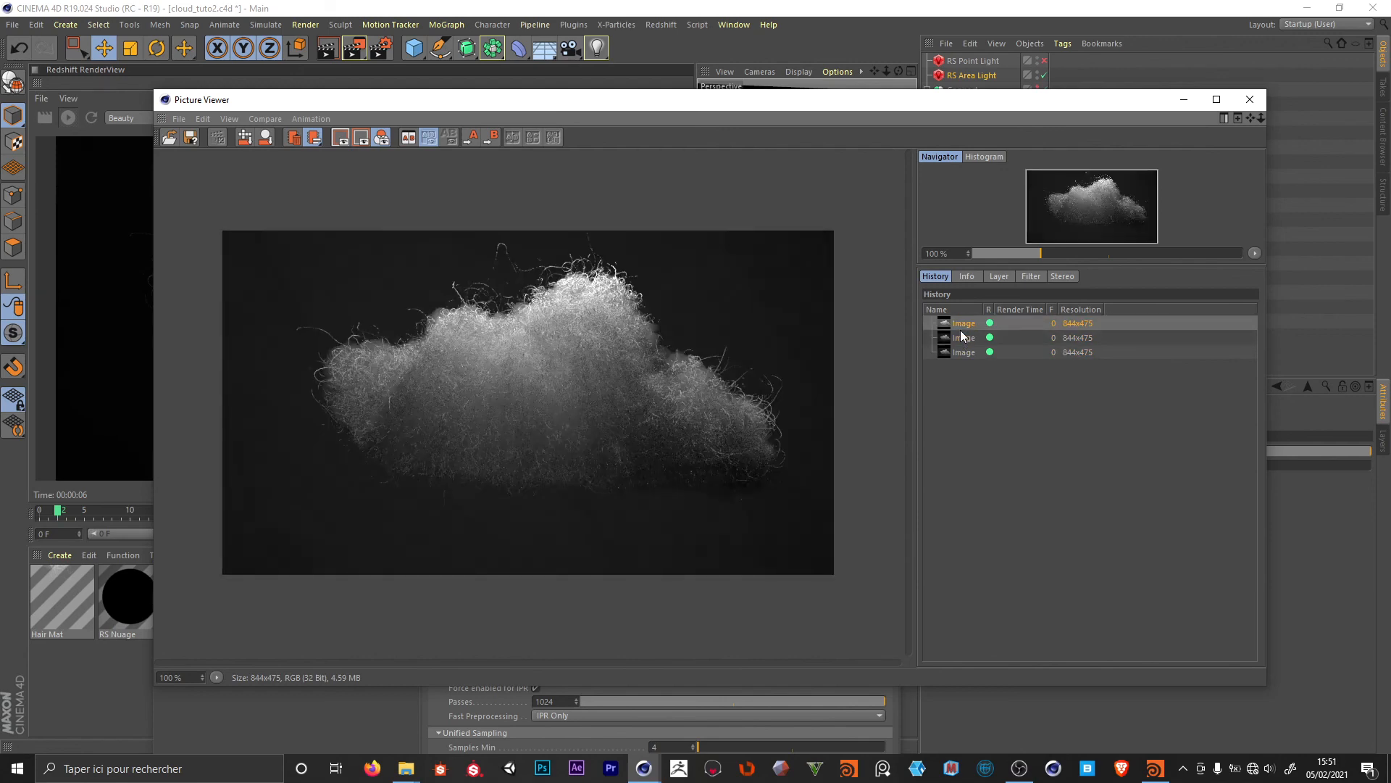
pyautogui.press('Down')
pyautogui.press('Down')
pyautogui.press('Up')
pyautogui.press('Up')
pyautogui.press('Down')
pyautogui.press('Up')
pyautogui.press('Down')
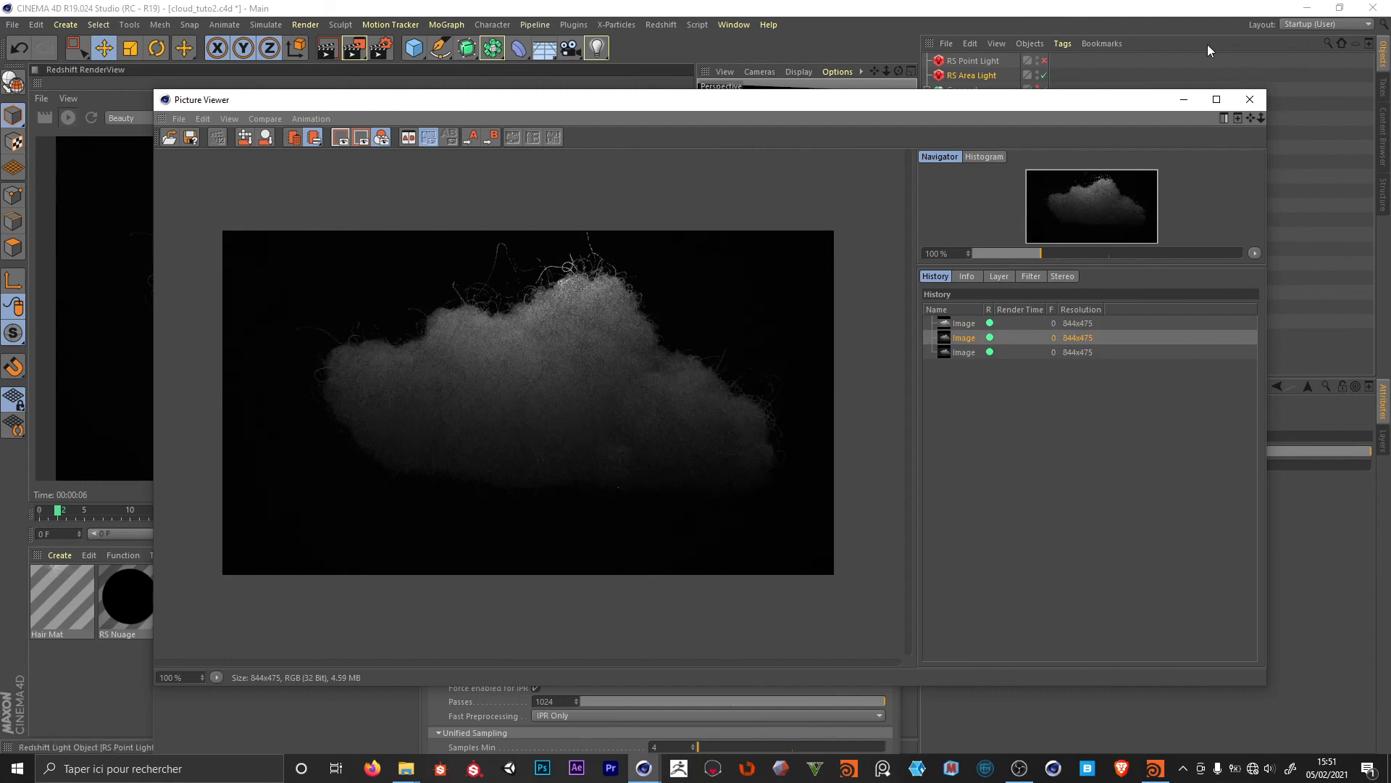
pyautogui.click(1250, 99)
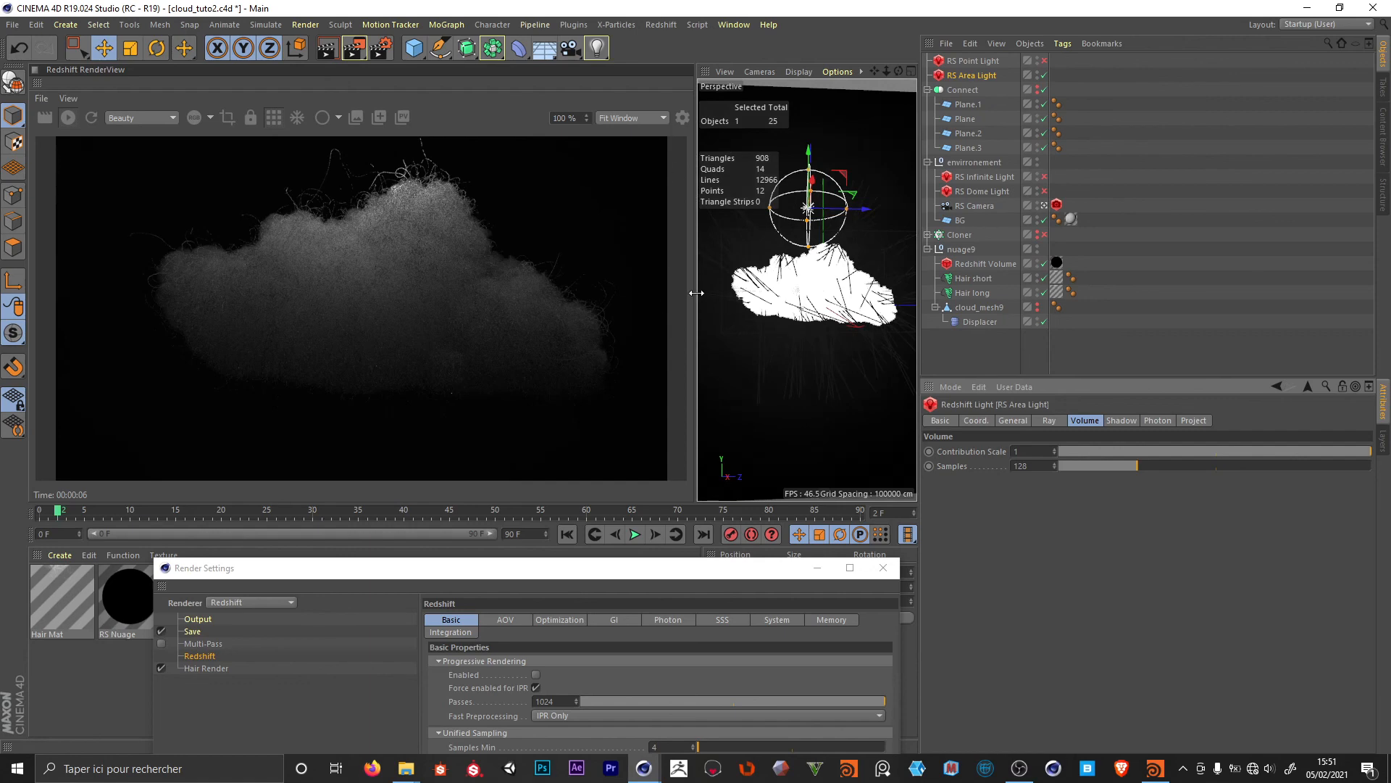
# - Widen the perspective viewport, disable the RS Area Light, and enable the RS Infinite Light and RS Dome Light
pyautogui.moveTo(696, 293); pyautogui.dragTo(421, 292)
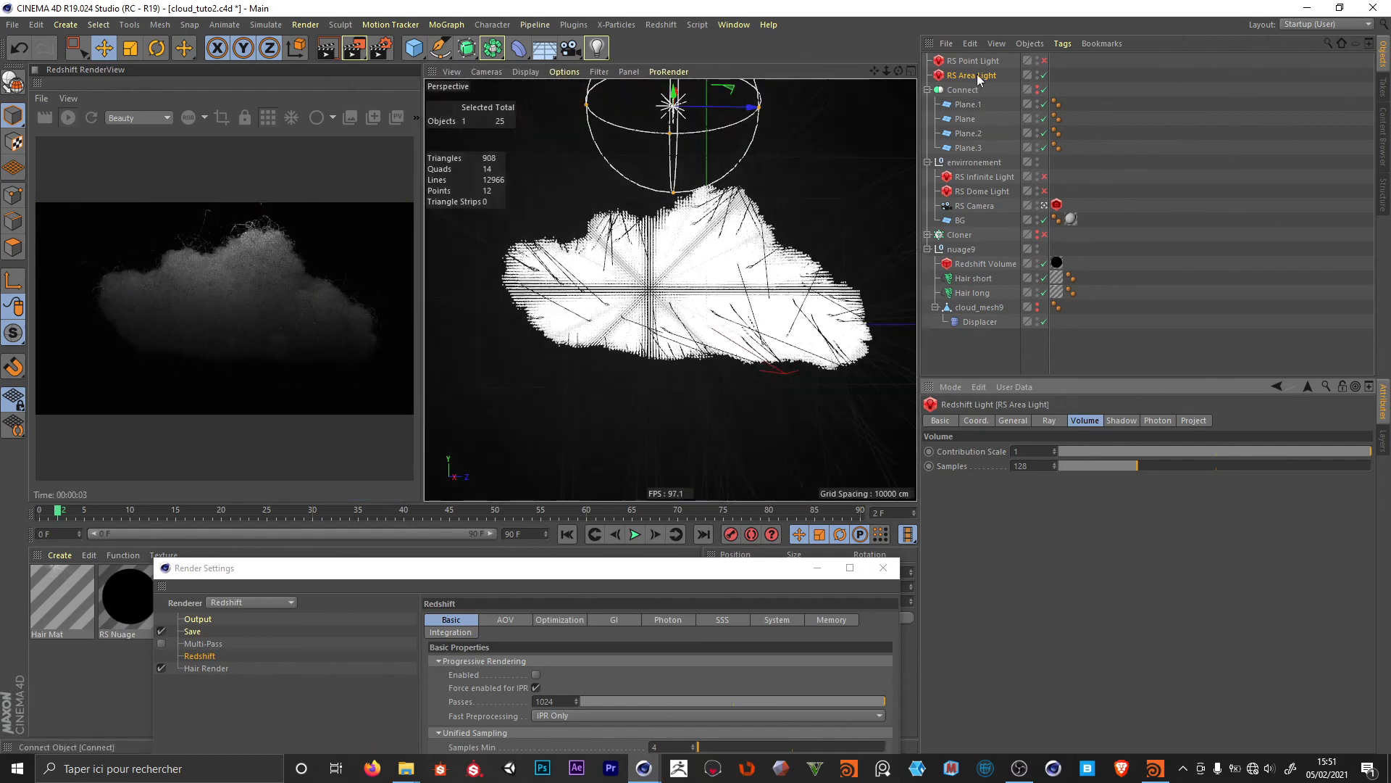
pyautogui.click(977, 63)
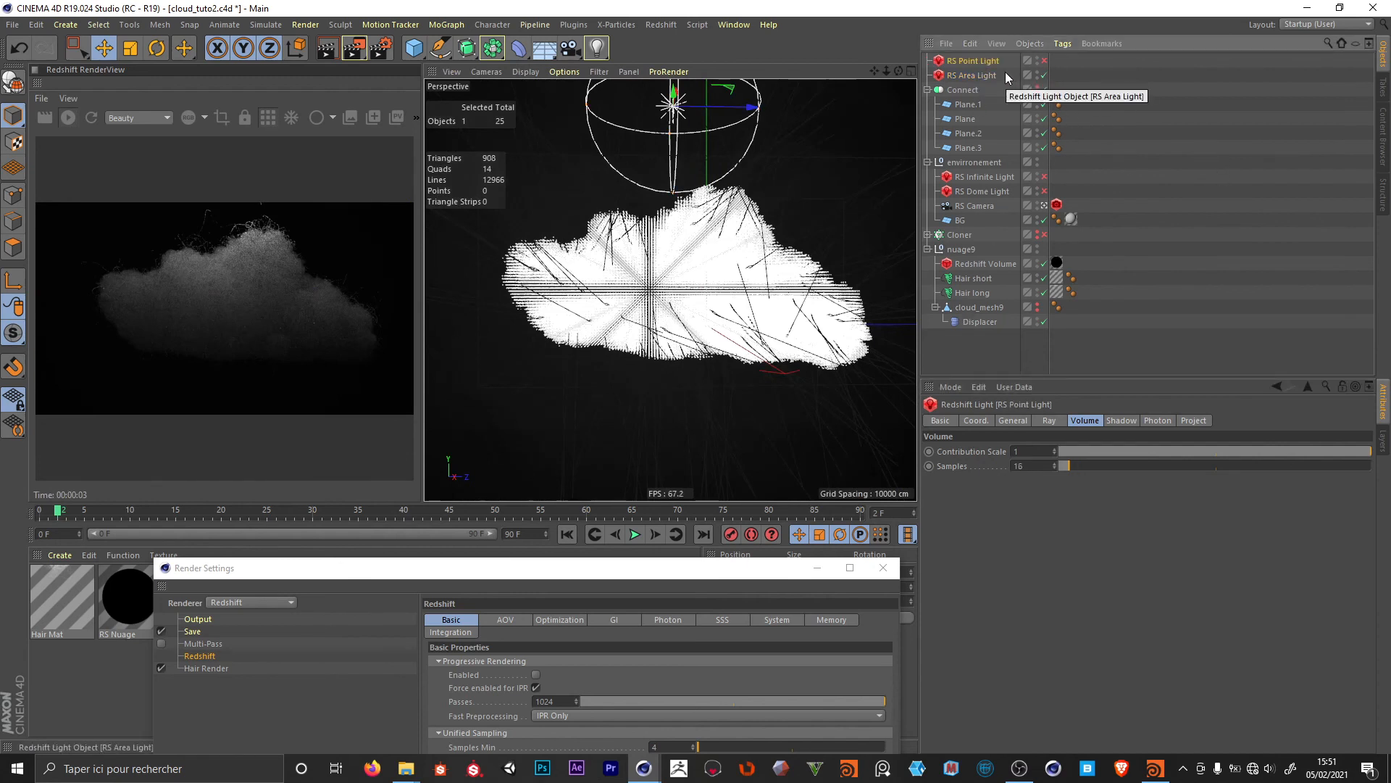
pyautogui.click(968, 354)
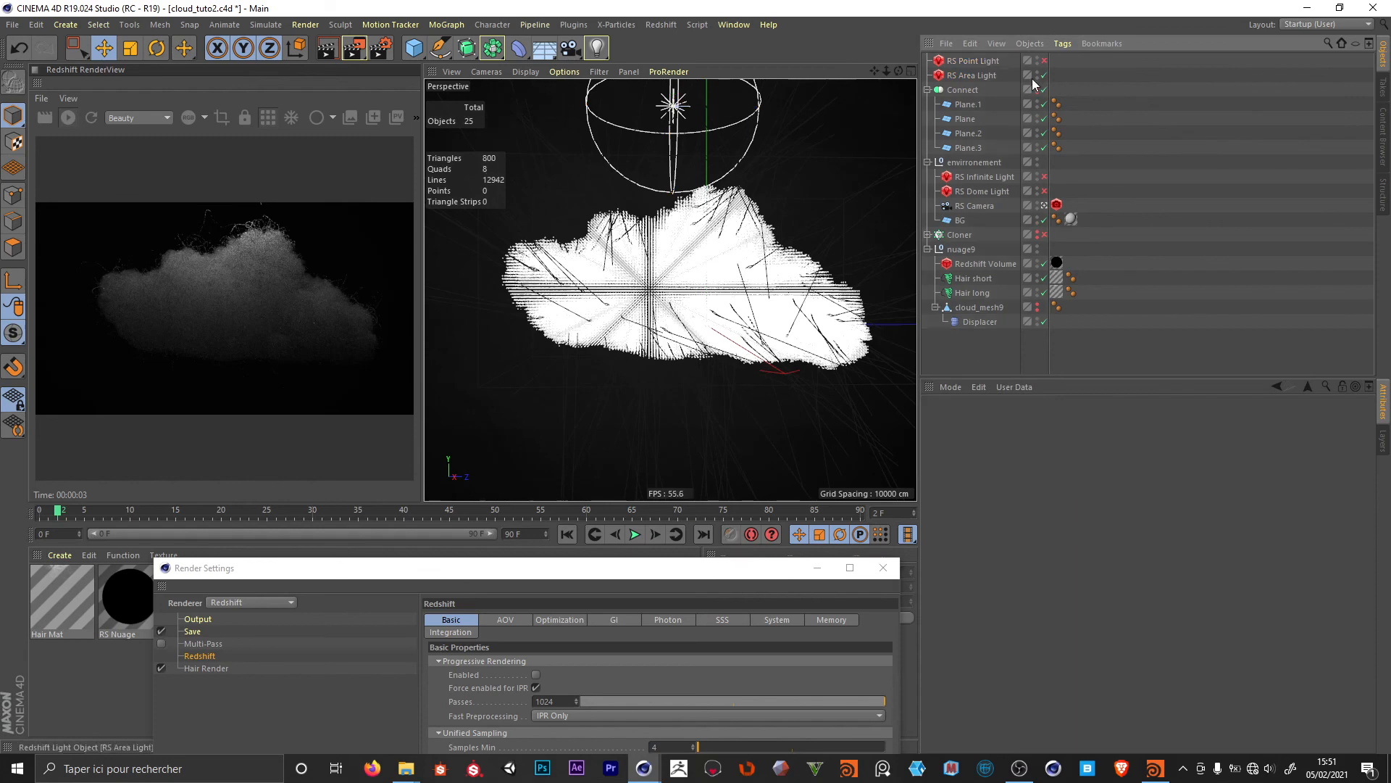
pyautogui.click(1044, 75)
pyautogui.click(1044, 176)
pyautogui.click(1044, 191)
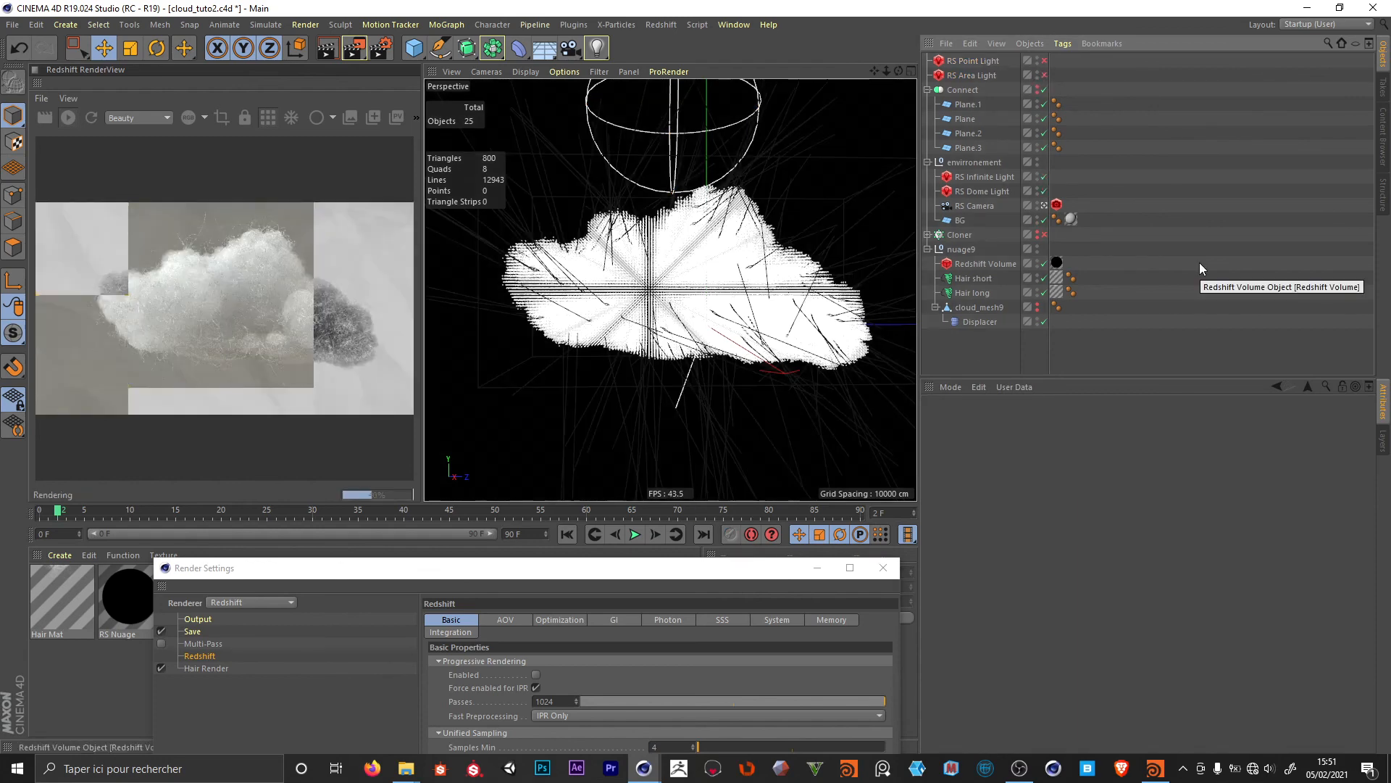